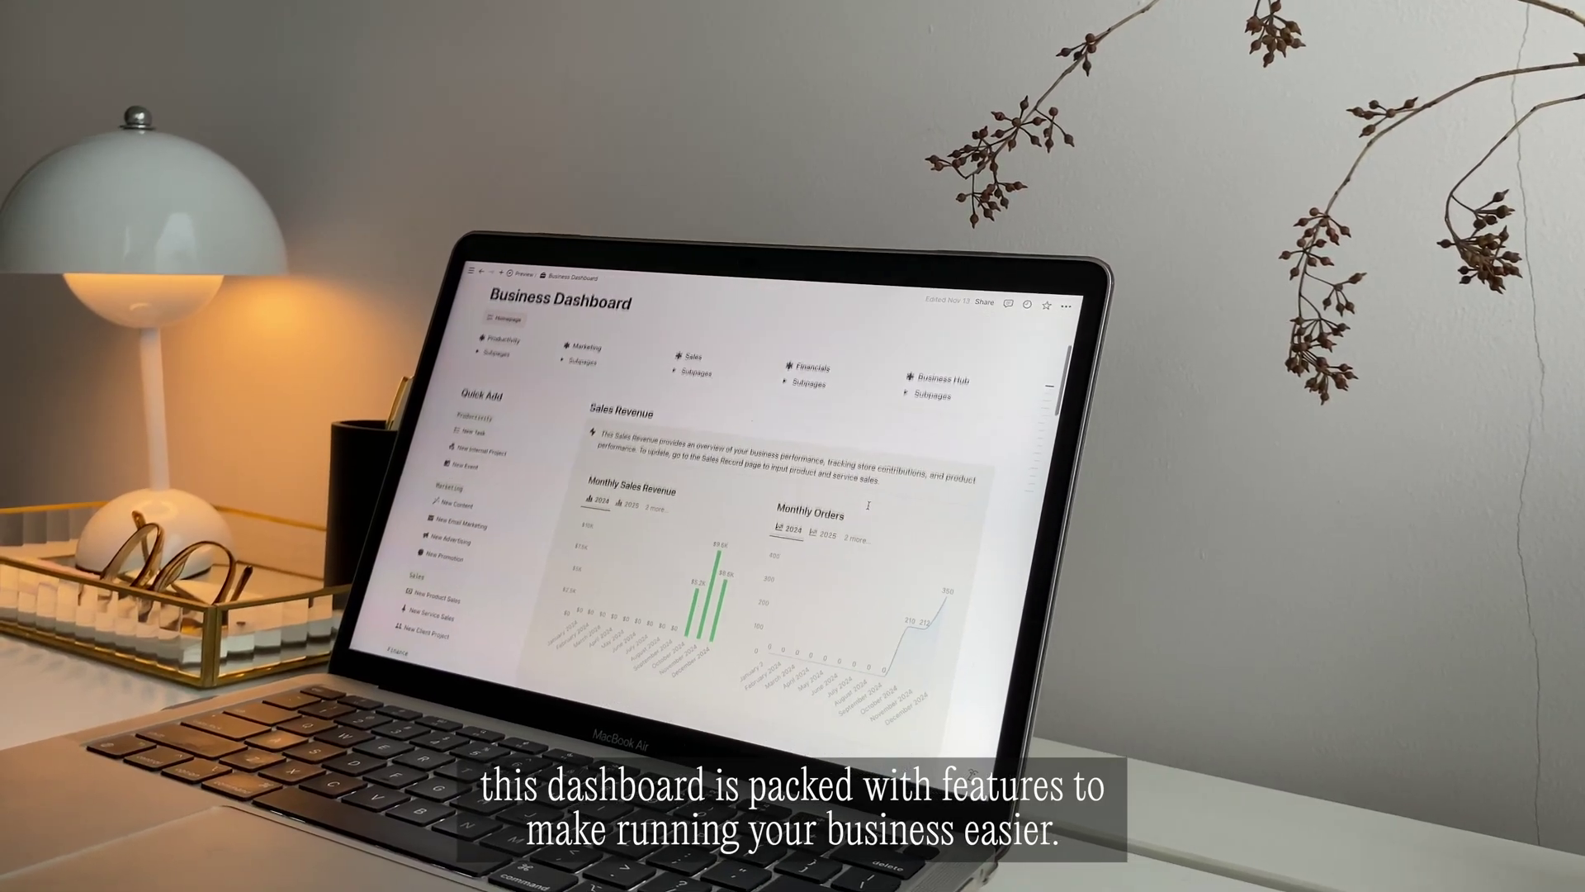
scroll(868, 505, down, 3)
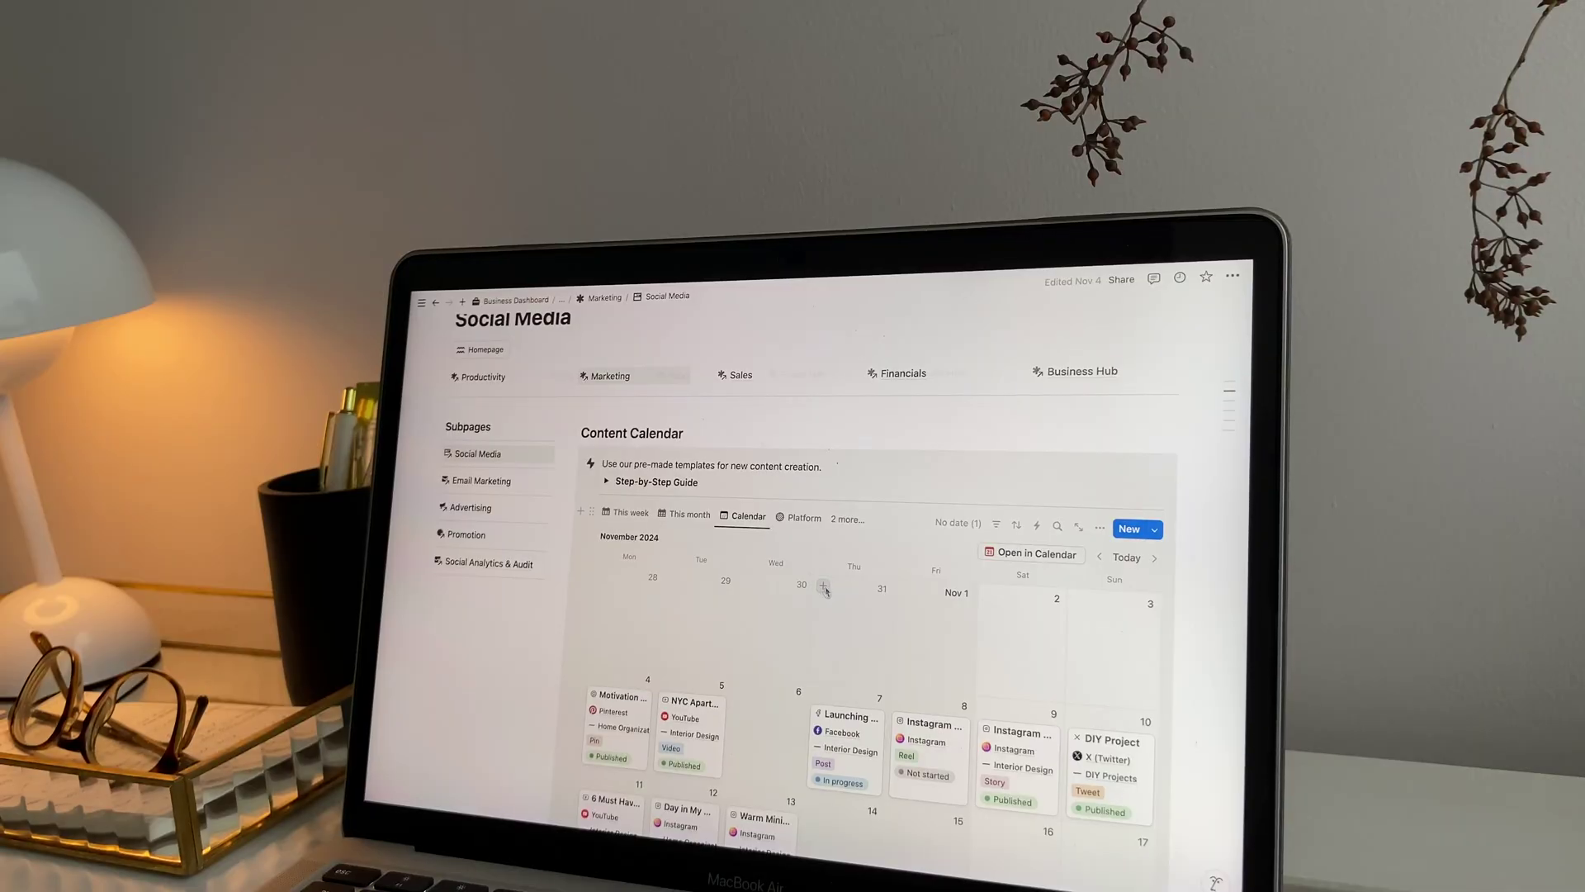
Step: Start a new content calendar item titled '10 Things you need to kn'
click(824, 588)
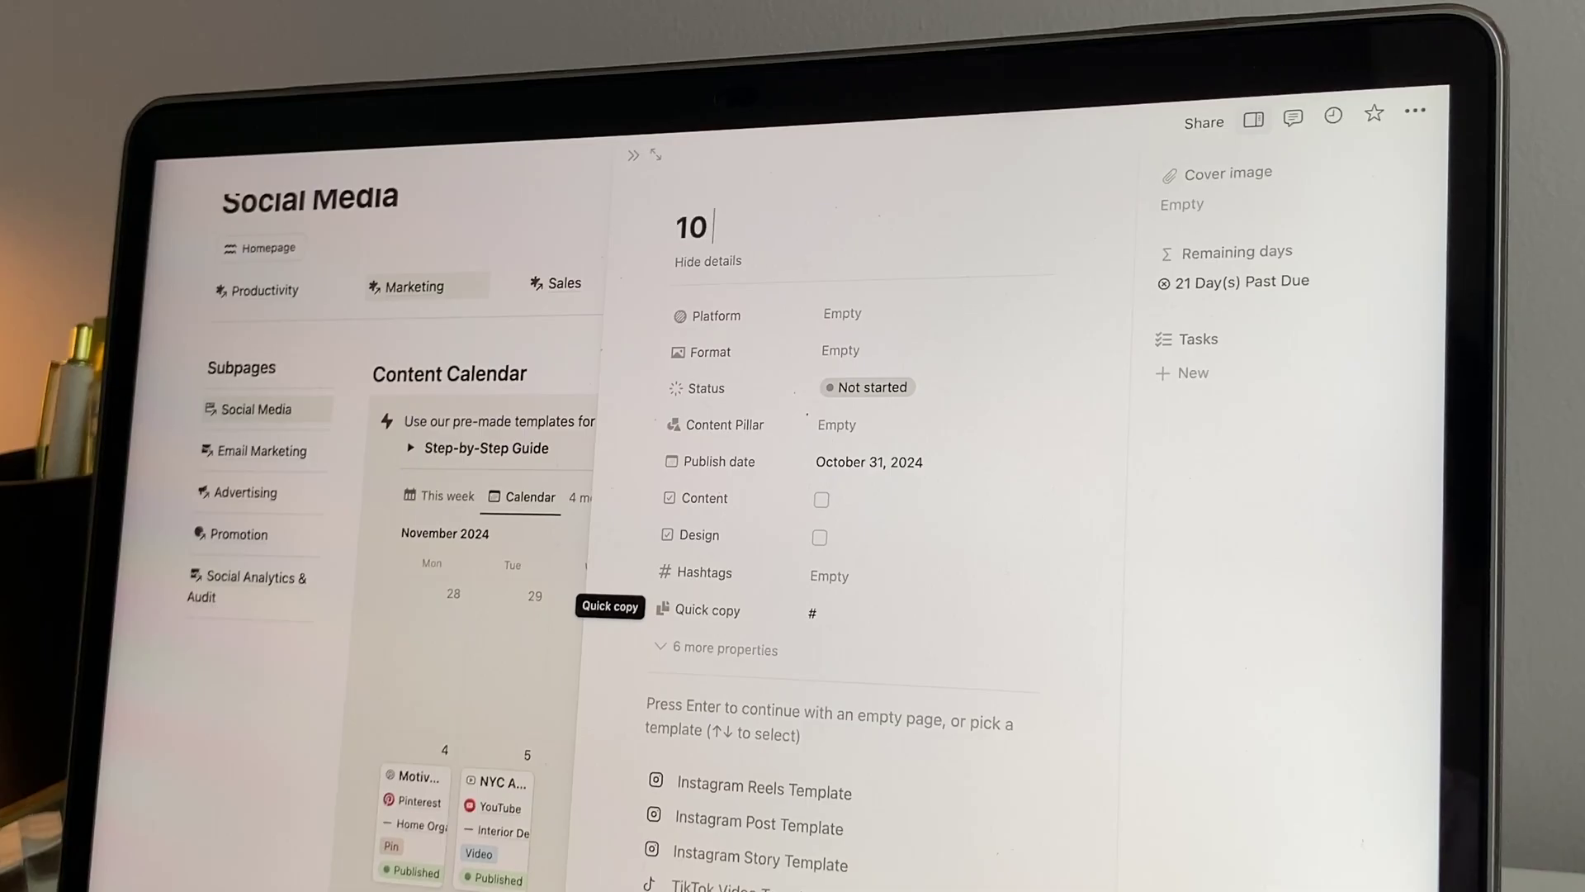
text(10 Things you need to kn)
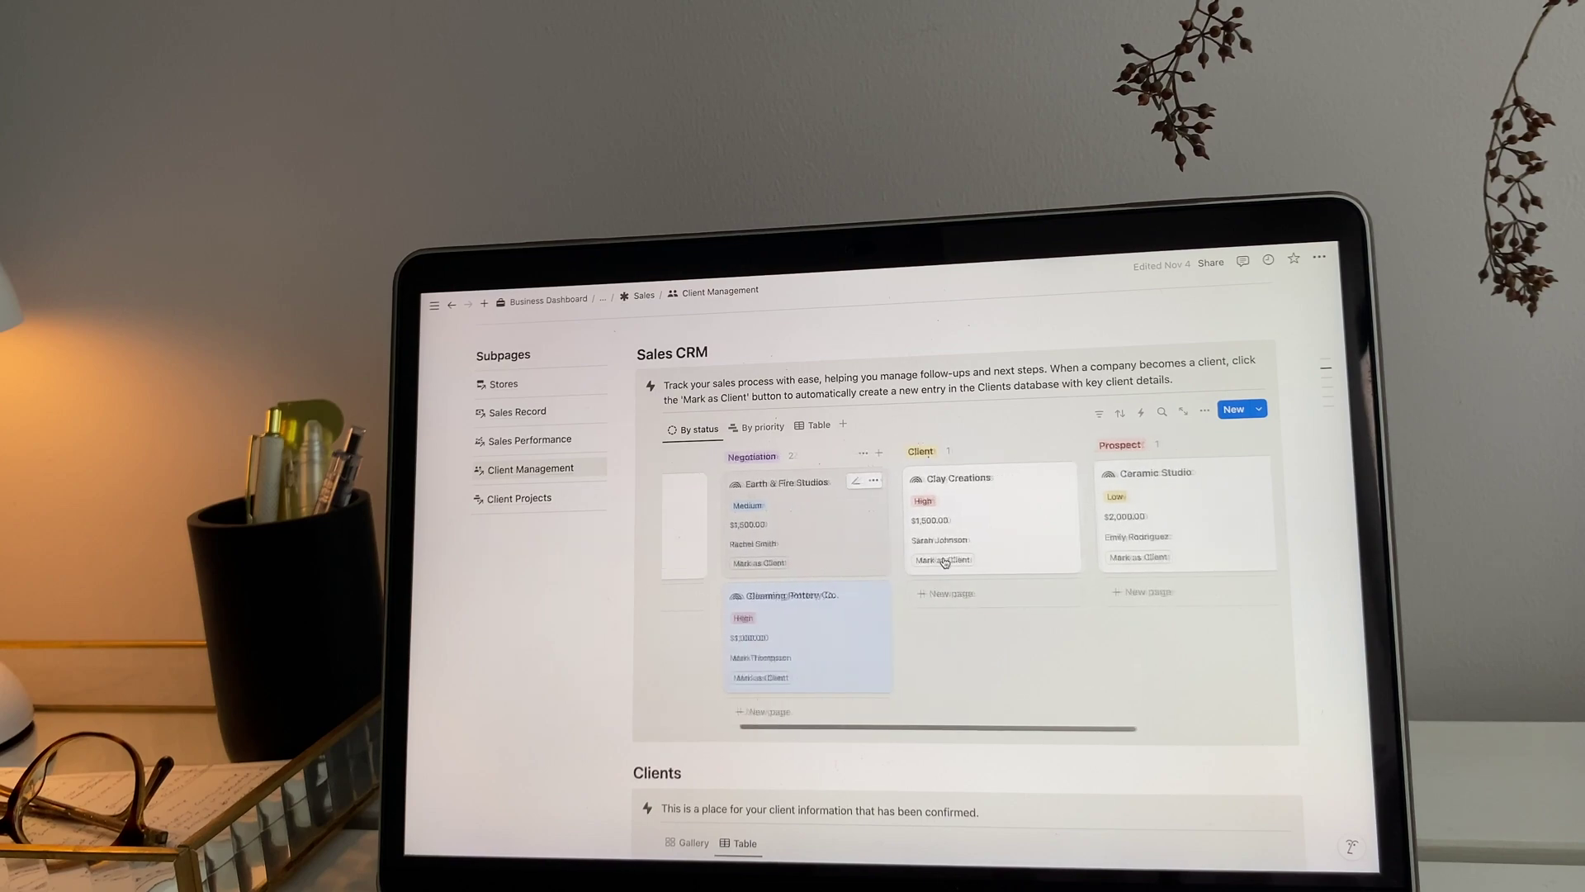
Step: Move the Marketing Campaign Project card into the Completed column
scroll(945, 562, right, 3)
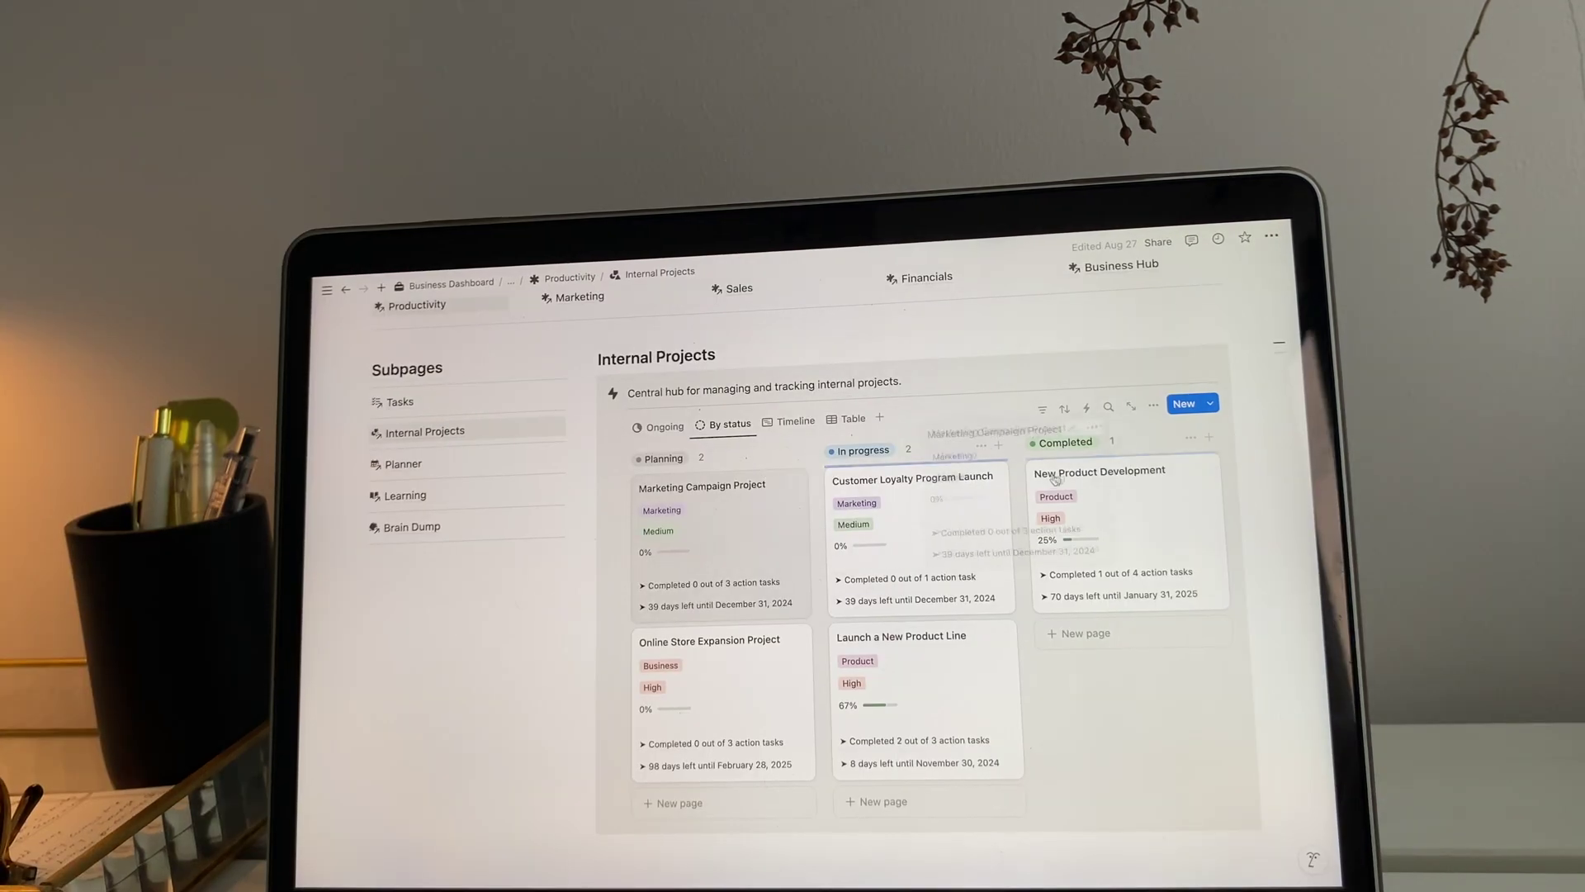
drag(1063, 477, 1073, 467)
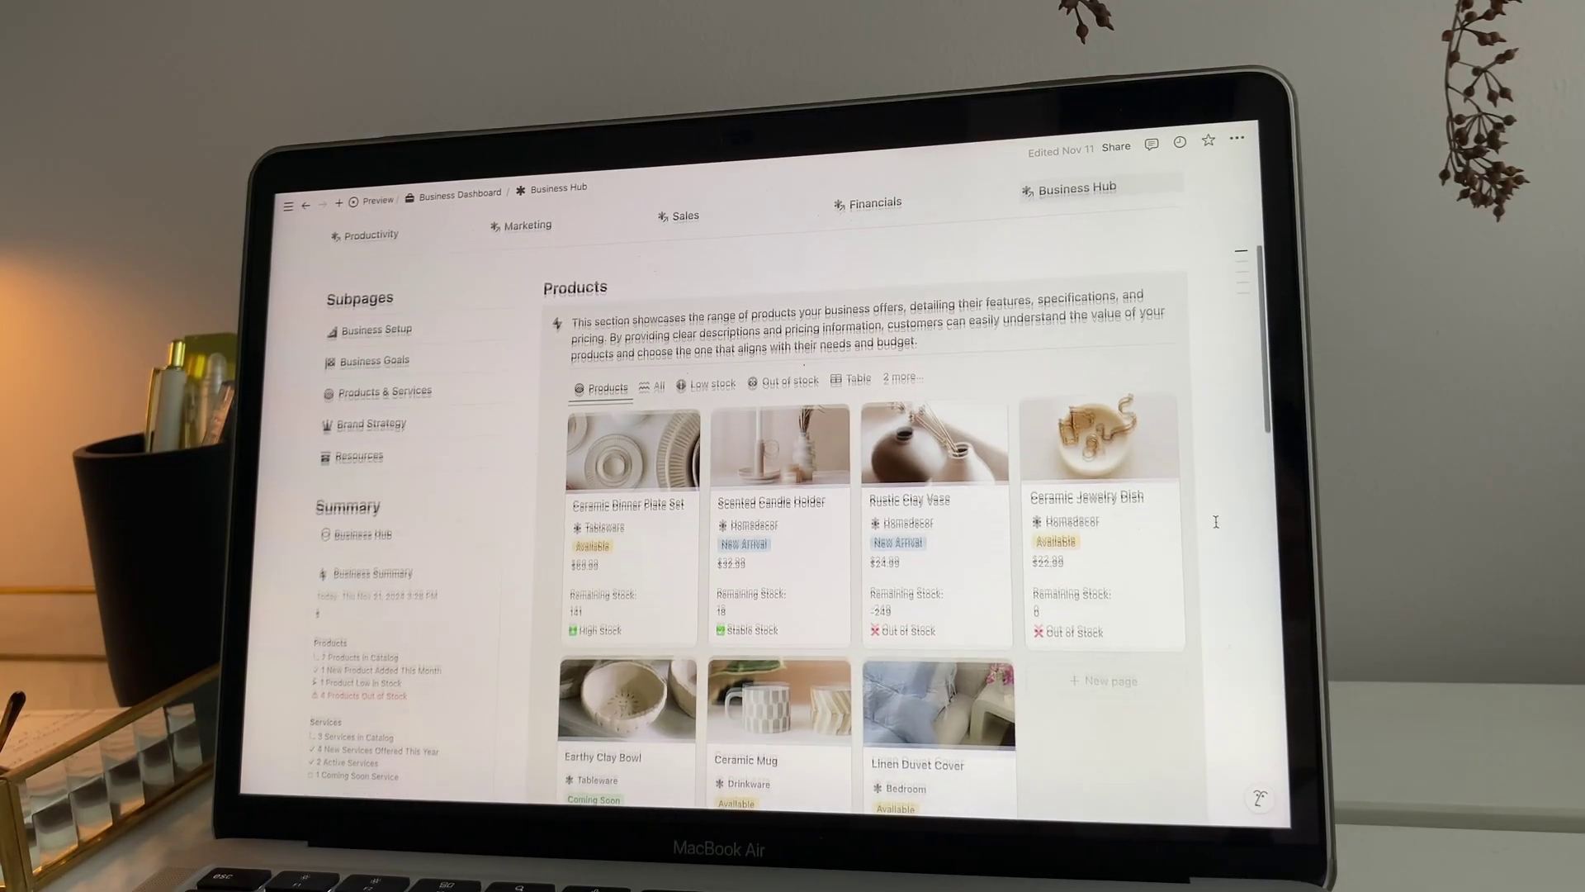
scroll(1217, 522, down, 5)
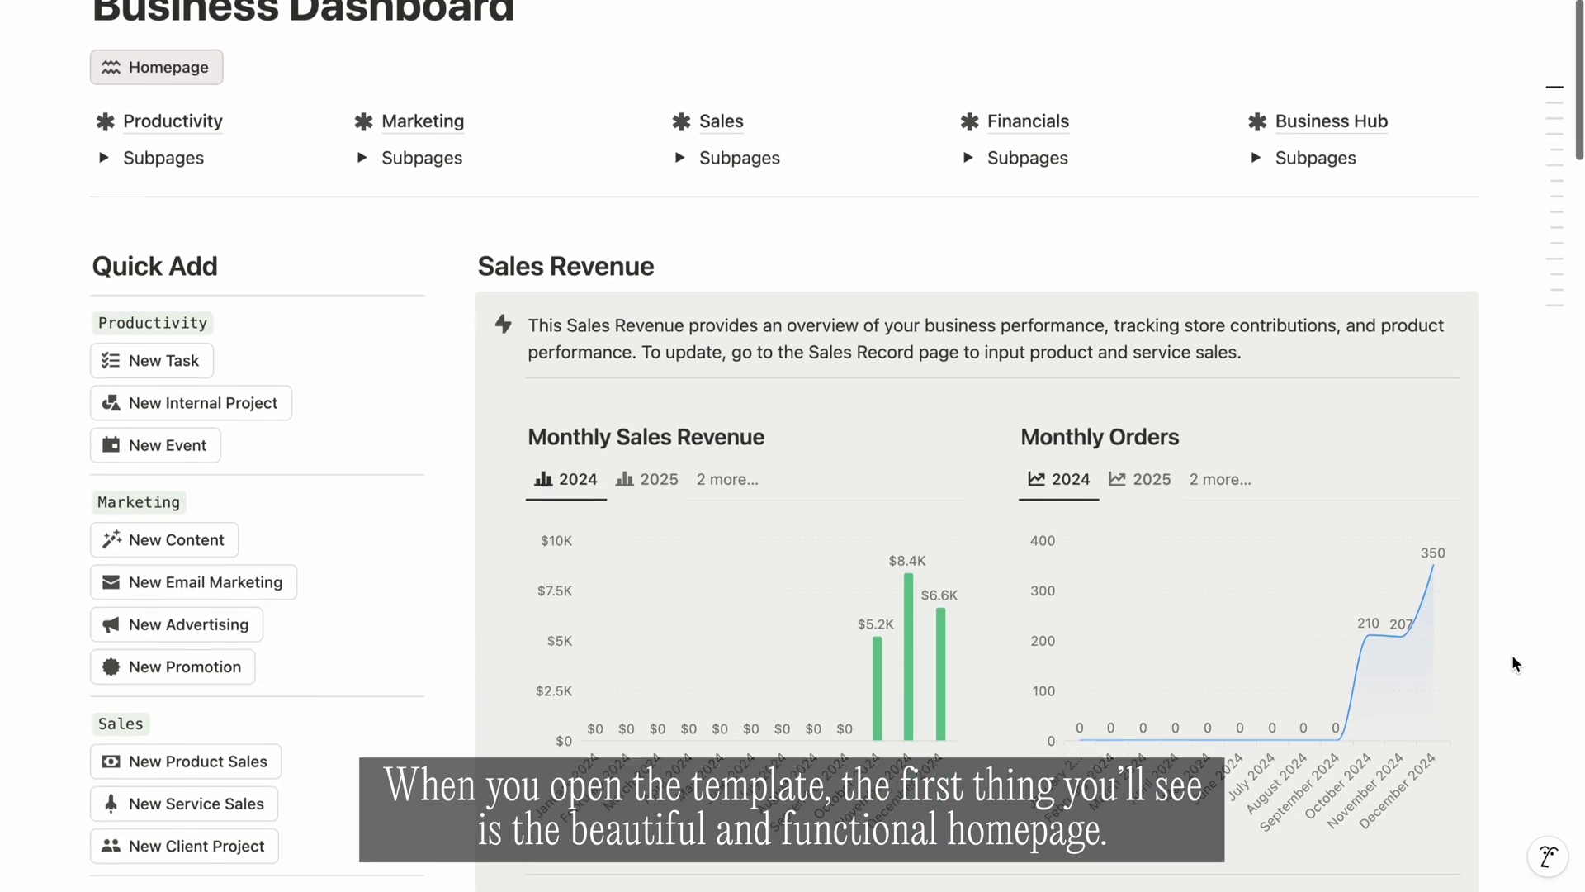
Step: Scroll down to the calendar database and switch it to the Weekly view
scroll(1514, 660, down, 3)
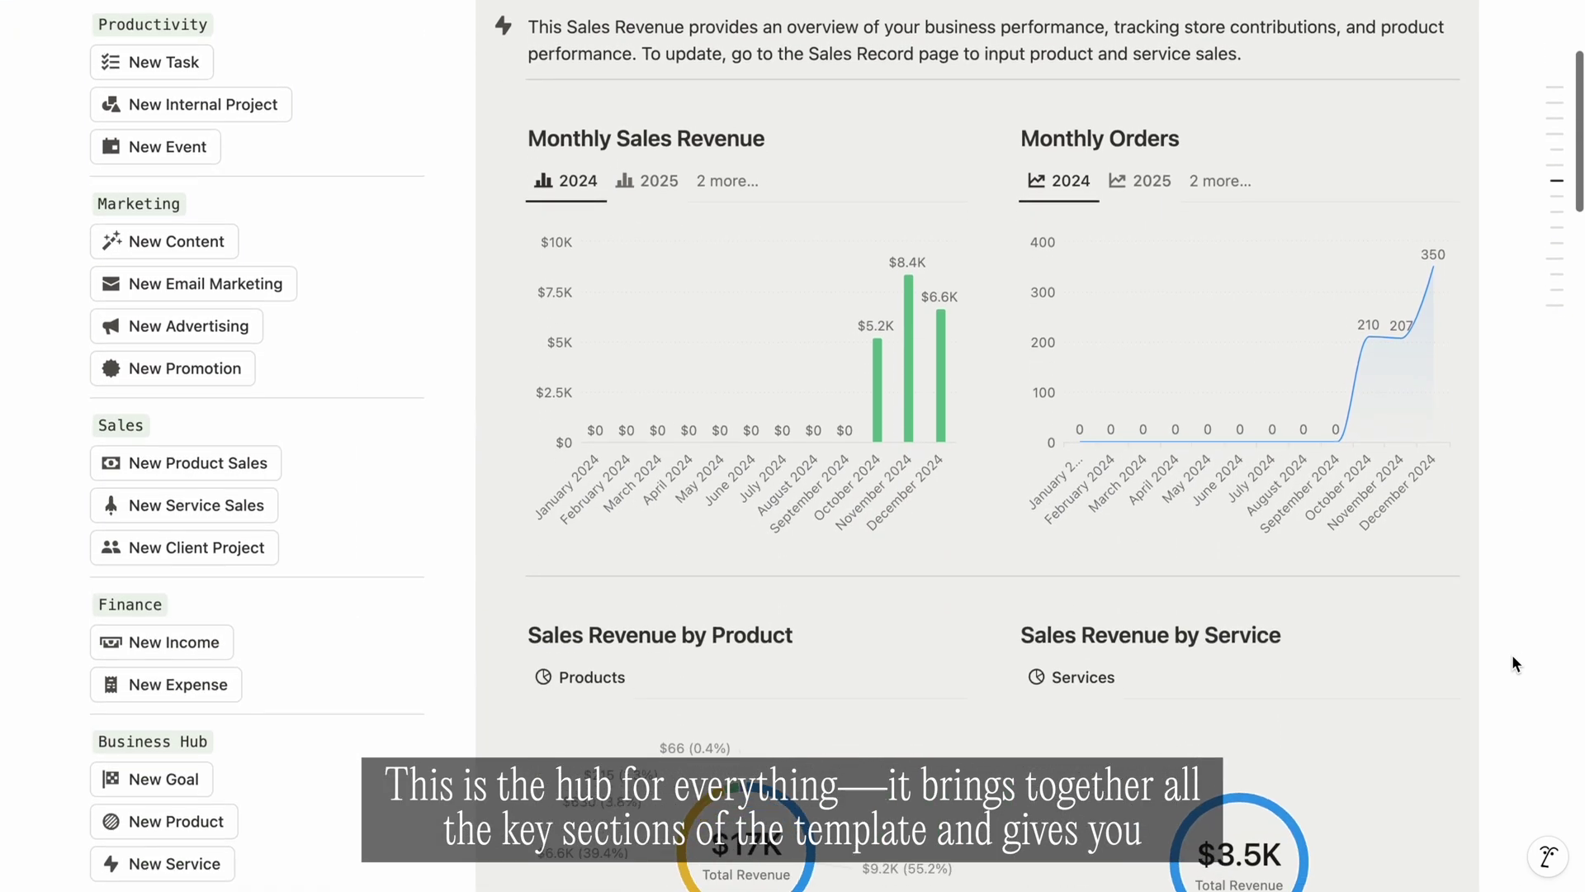
scroll(1514, 660, down, 2)
scroll(1514, 660, down, 4)
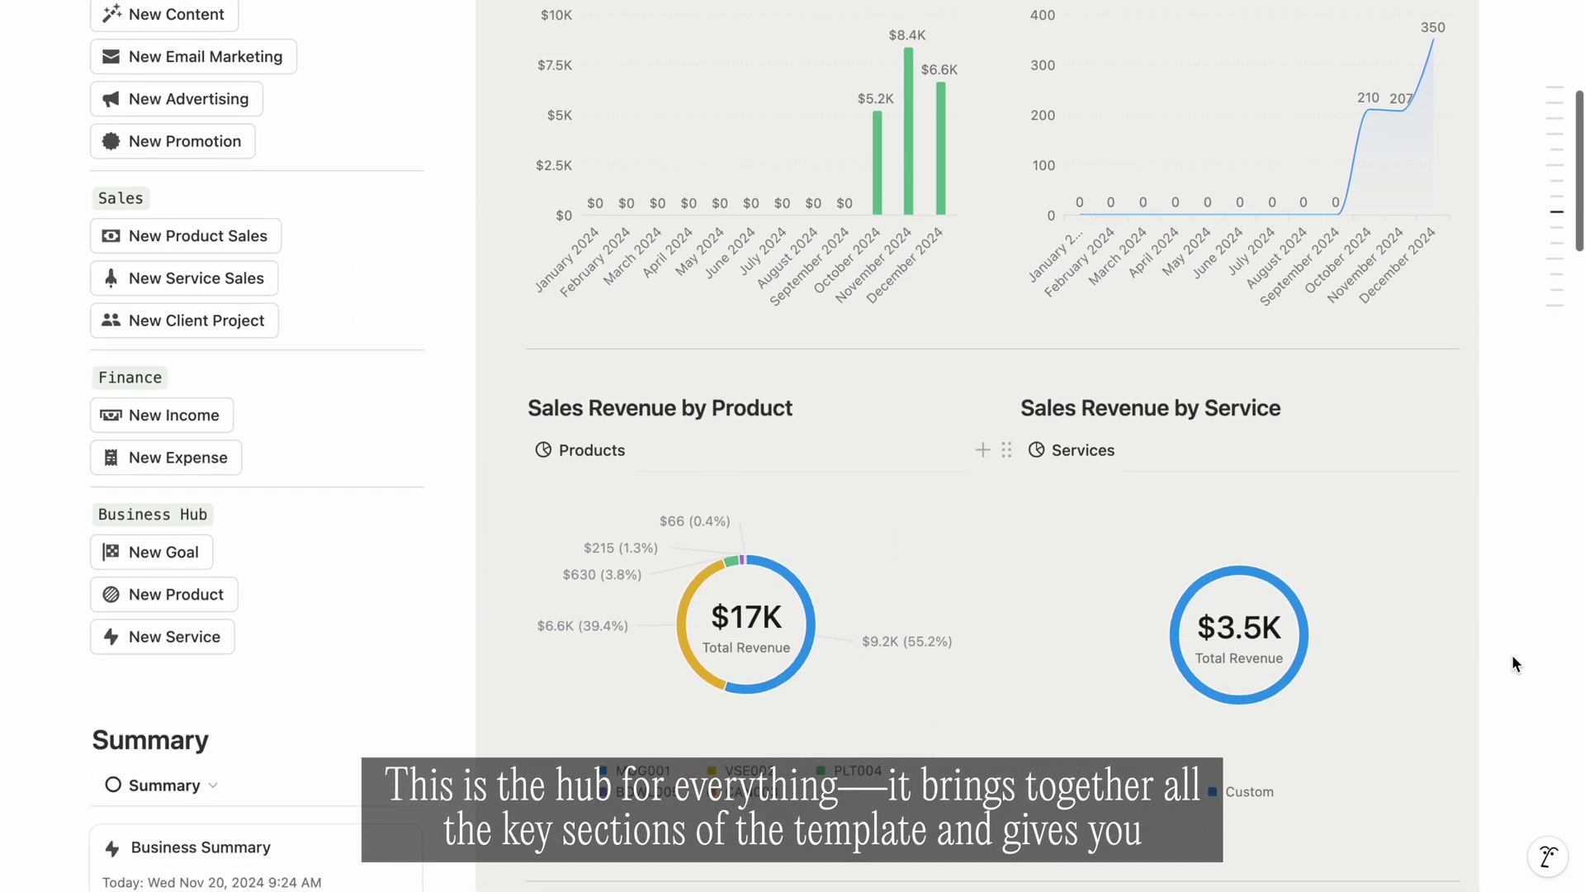
scroll(1513, 658, down, 3)
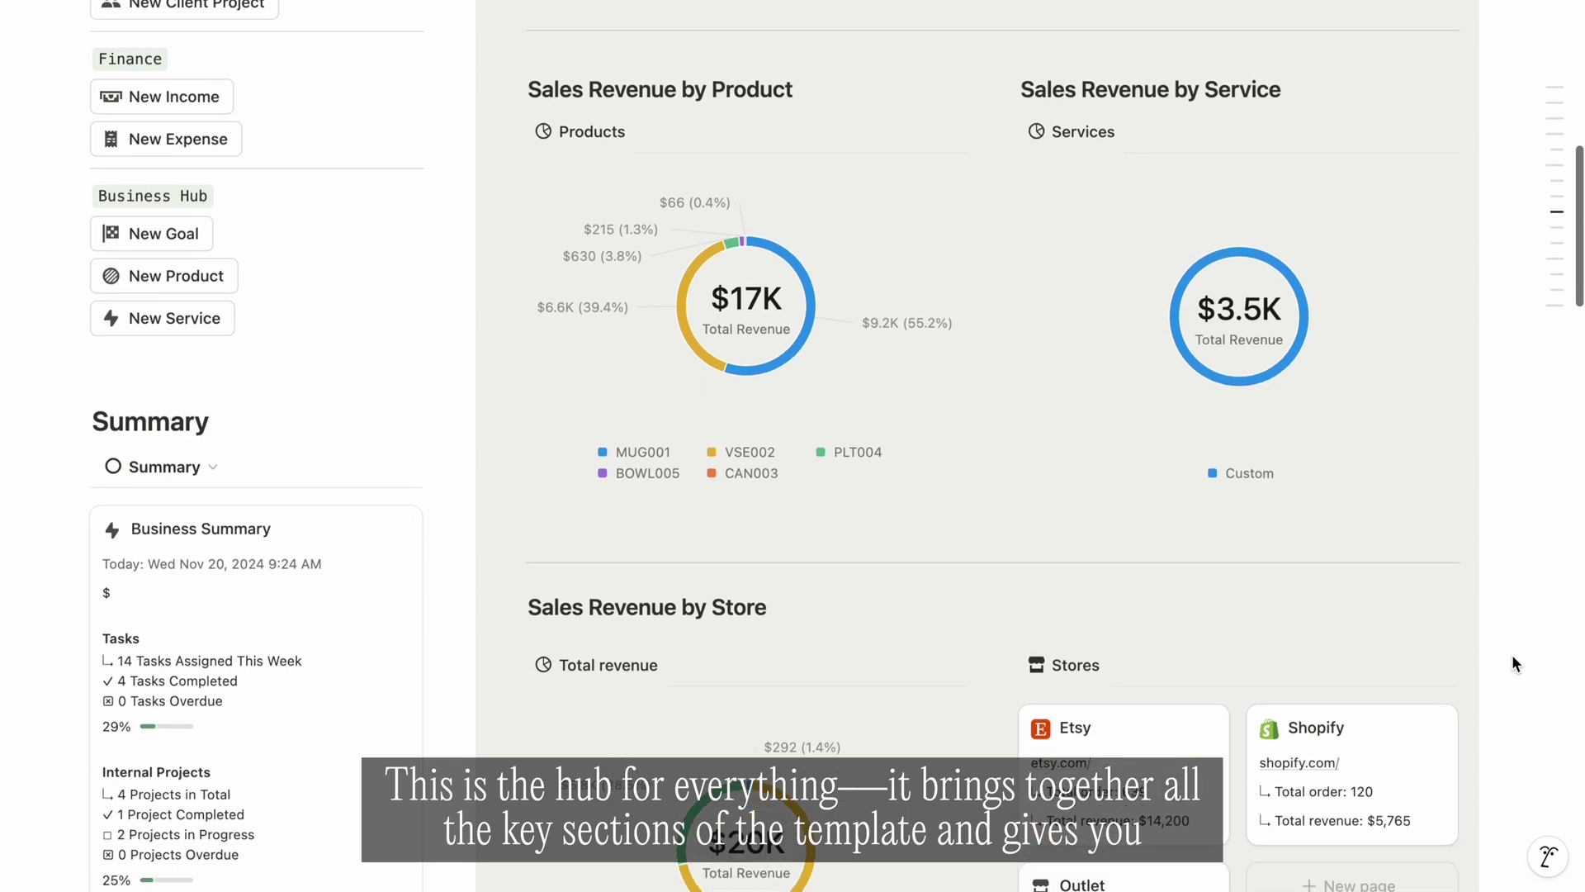
scroll(1512, 655, down, 5)
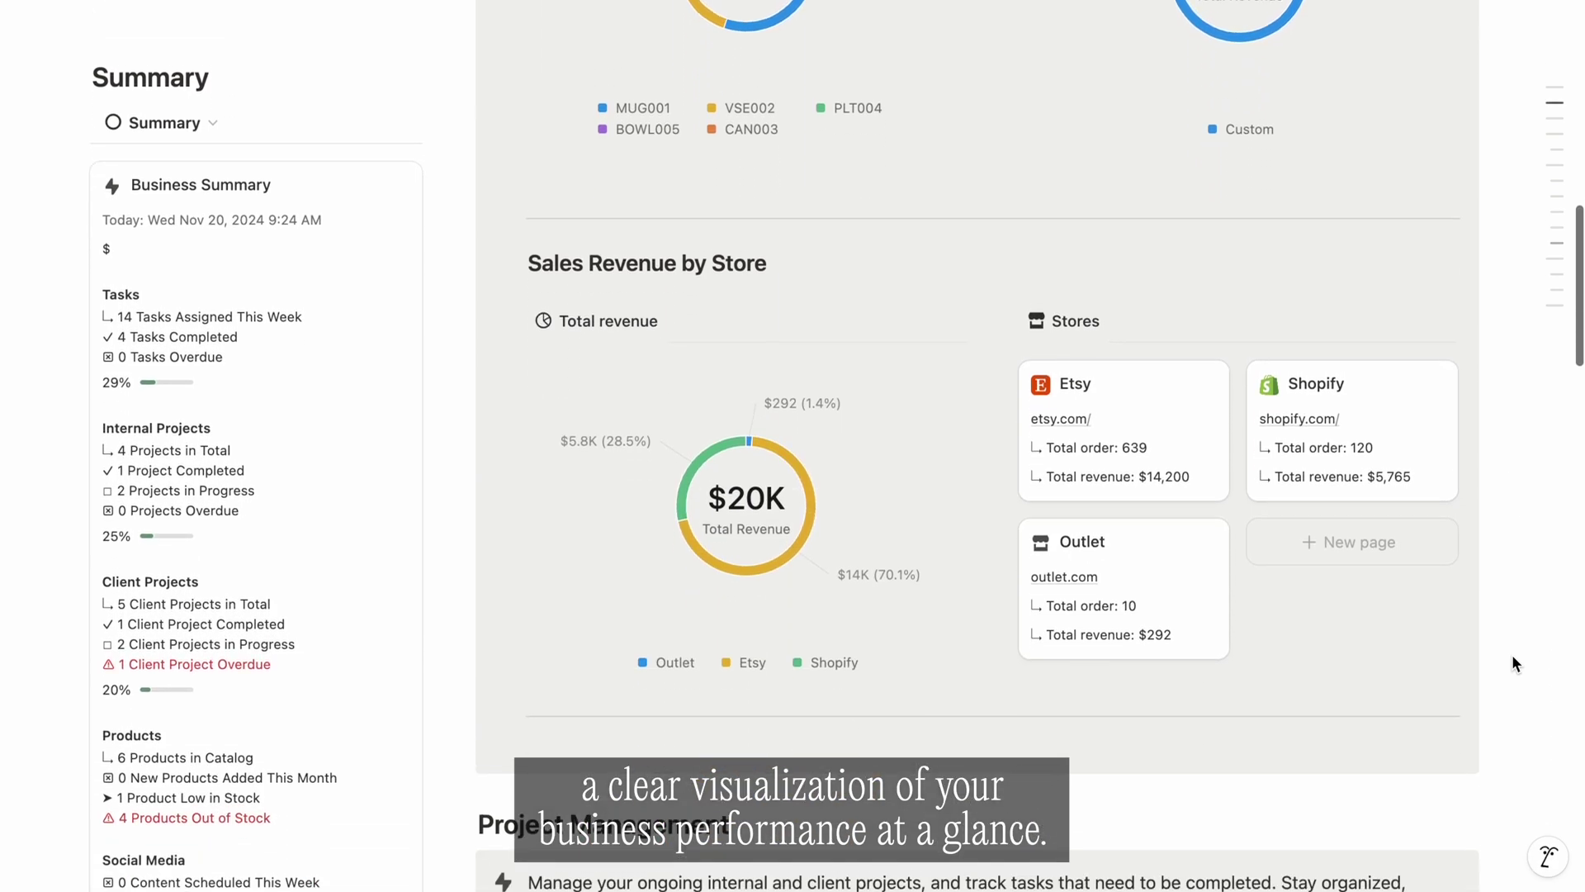
scroll(1513, 663, down, 5)
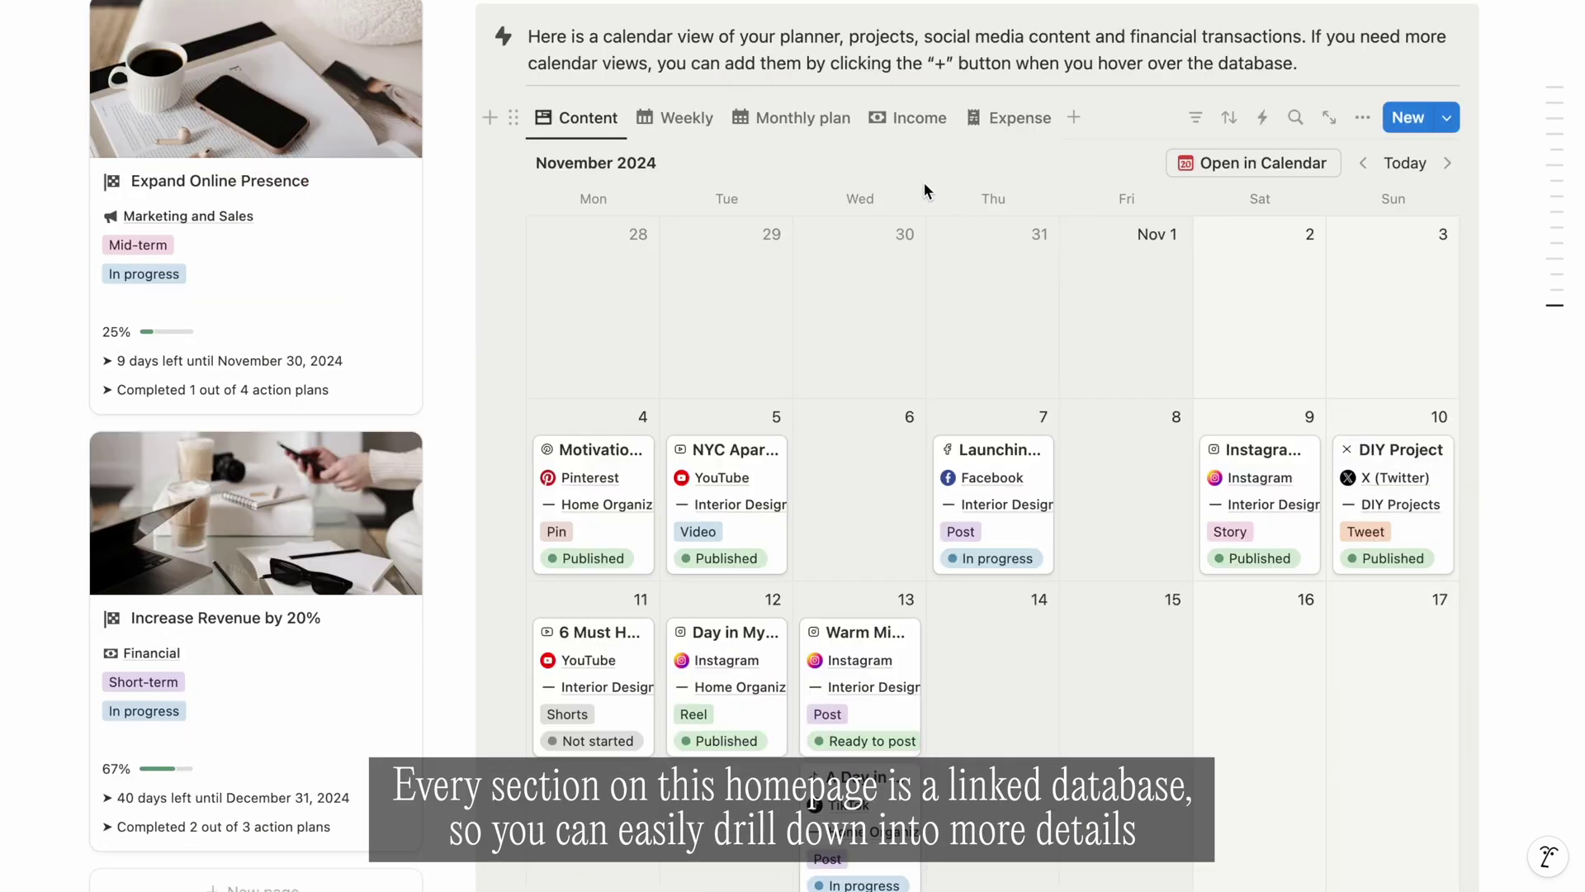
click(671, 117)
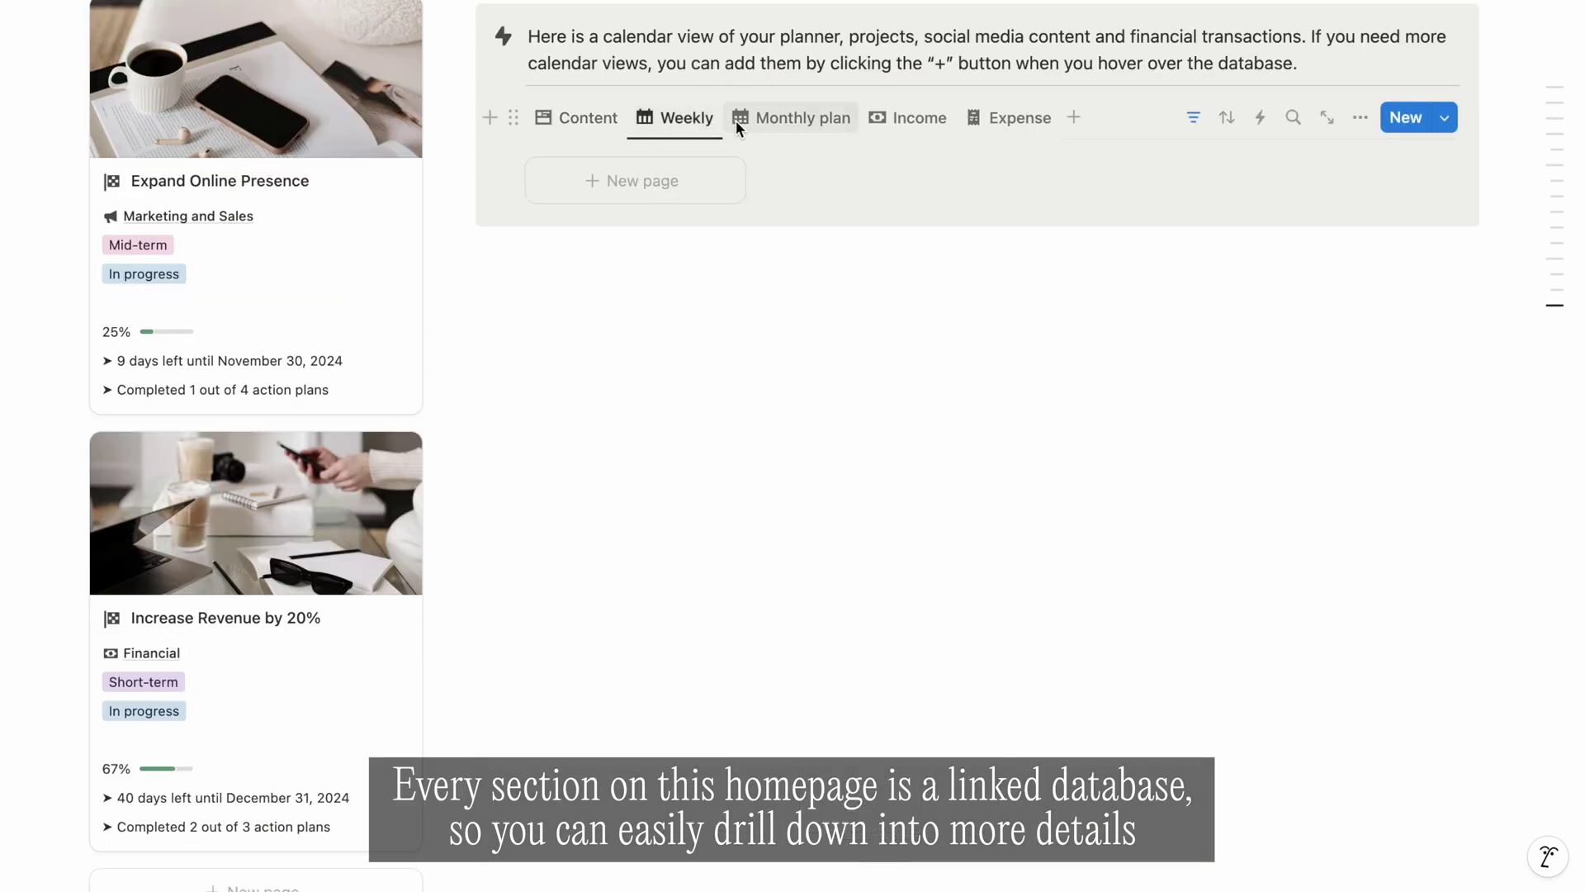
Step: Switch the calendar to Monthly plan and expand the Productivity, Marketing, Sales and Financials subpages
click(807, 122)
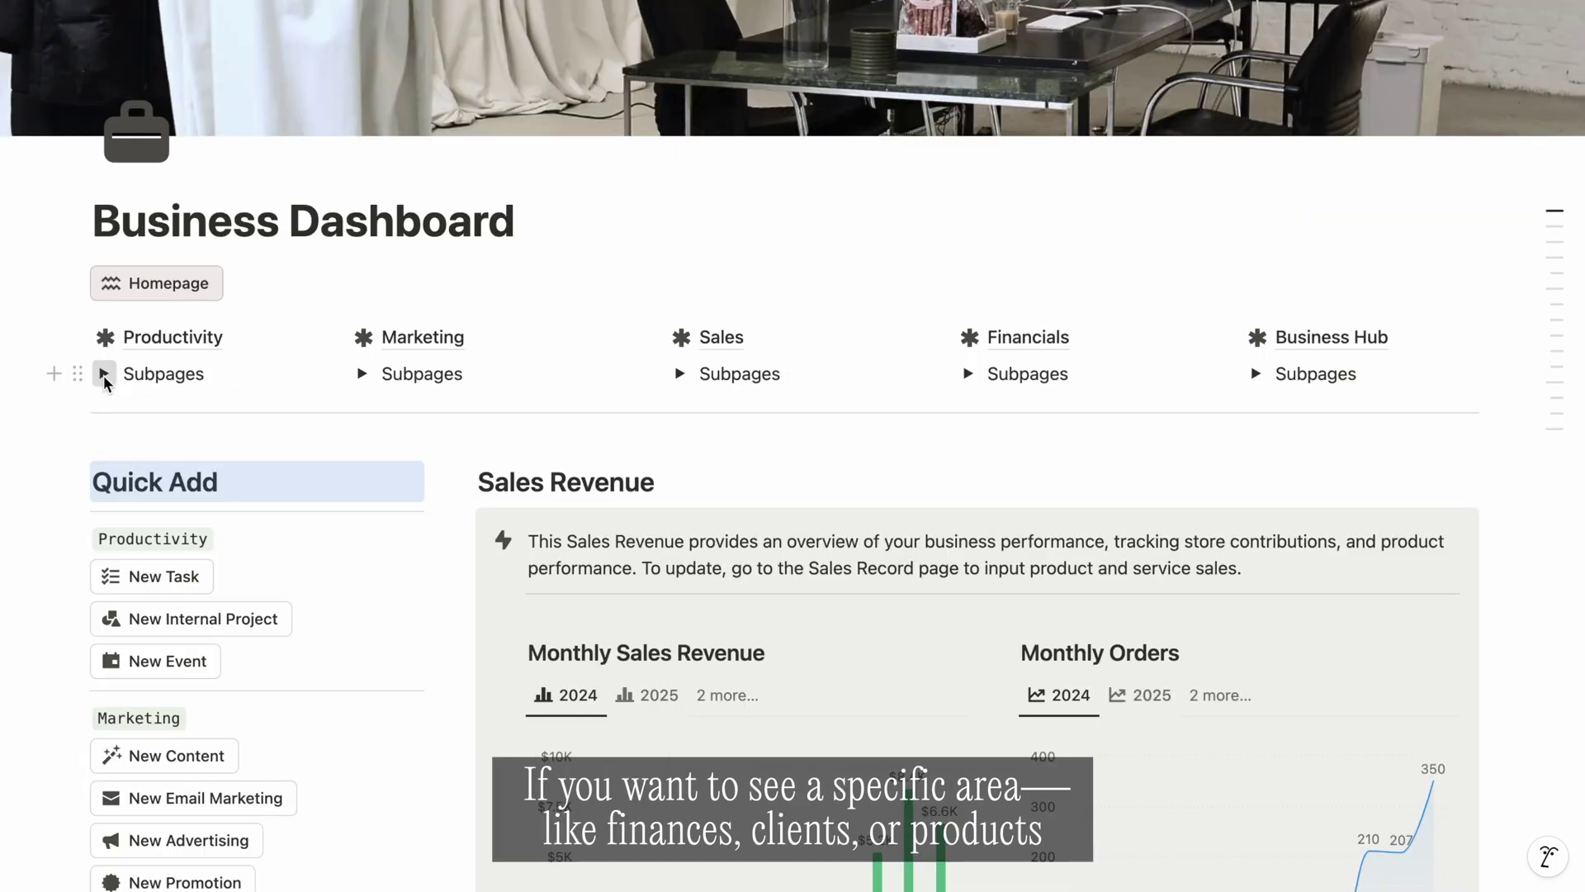
click(104, 376)
click(362, 375)
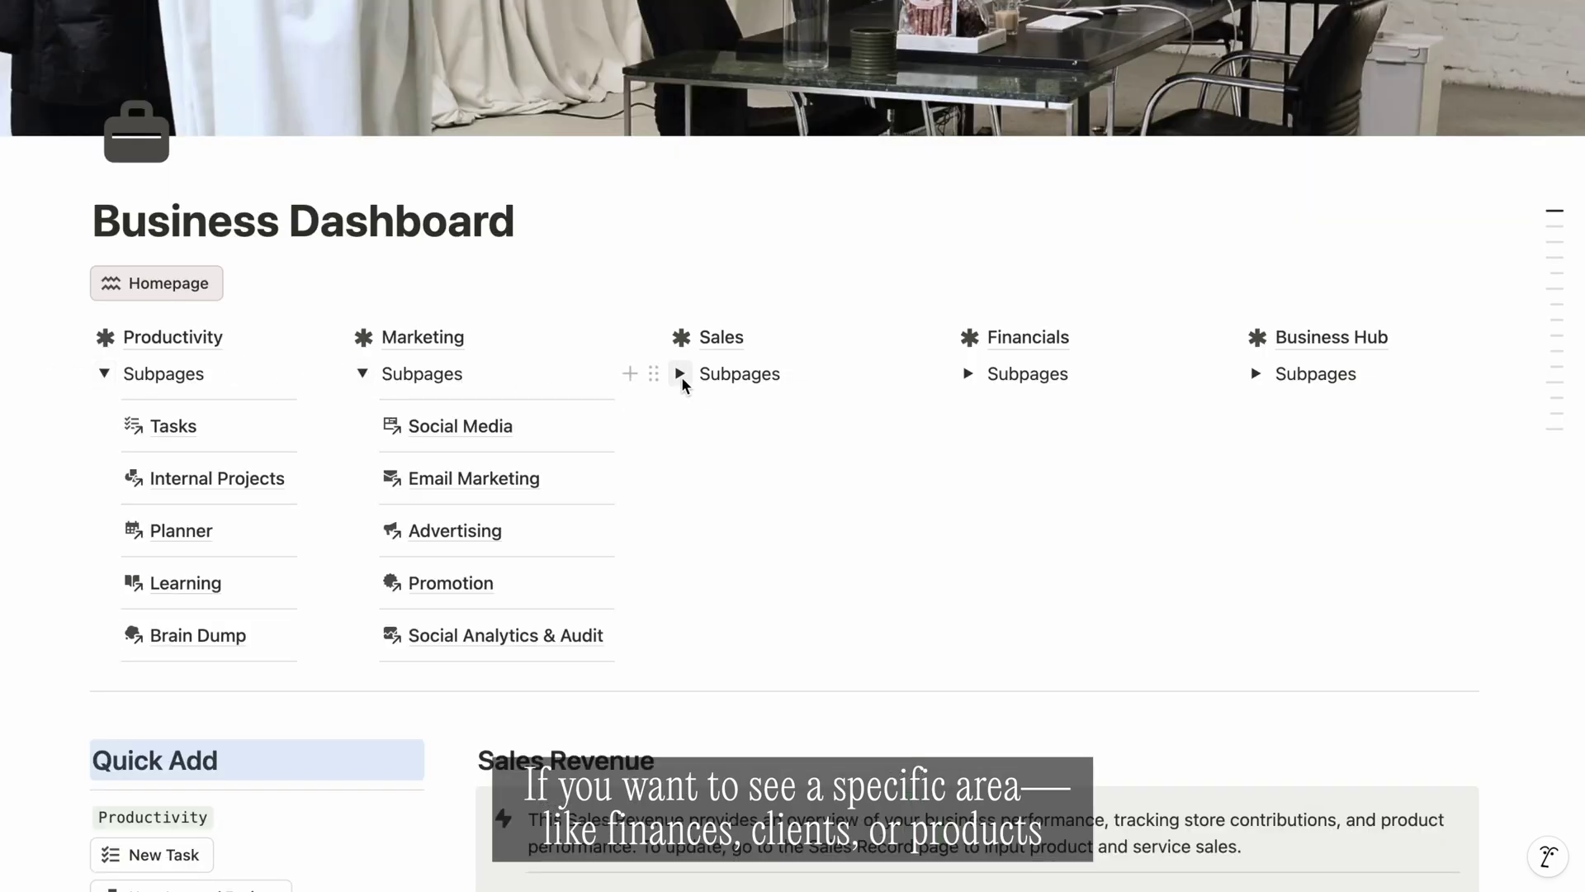
click(680, 375)
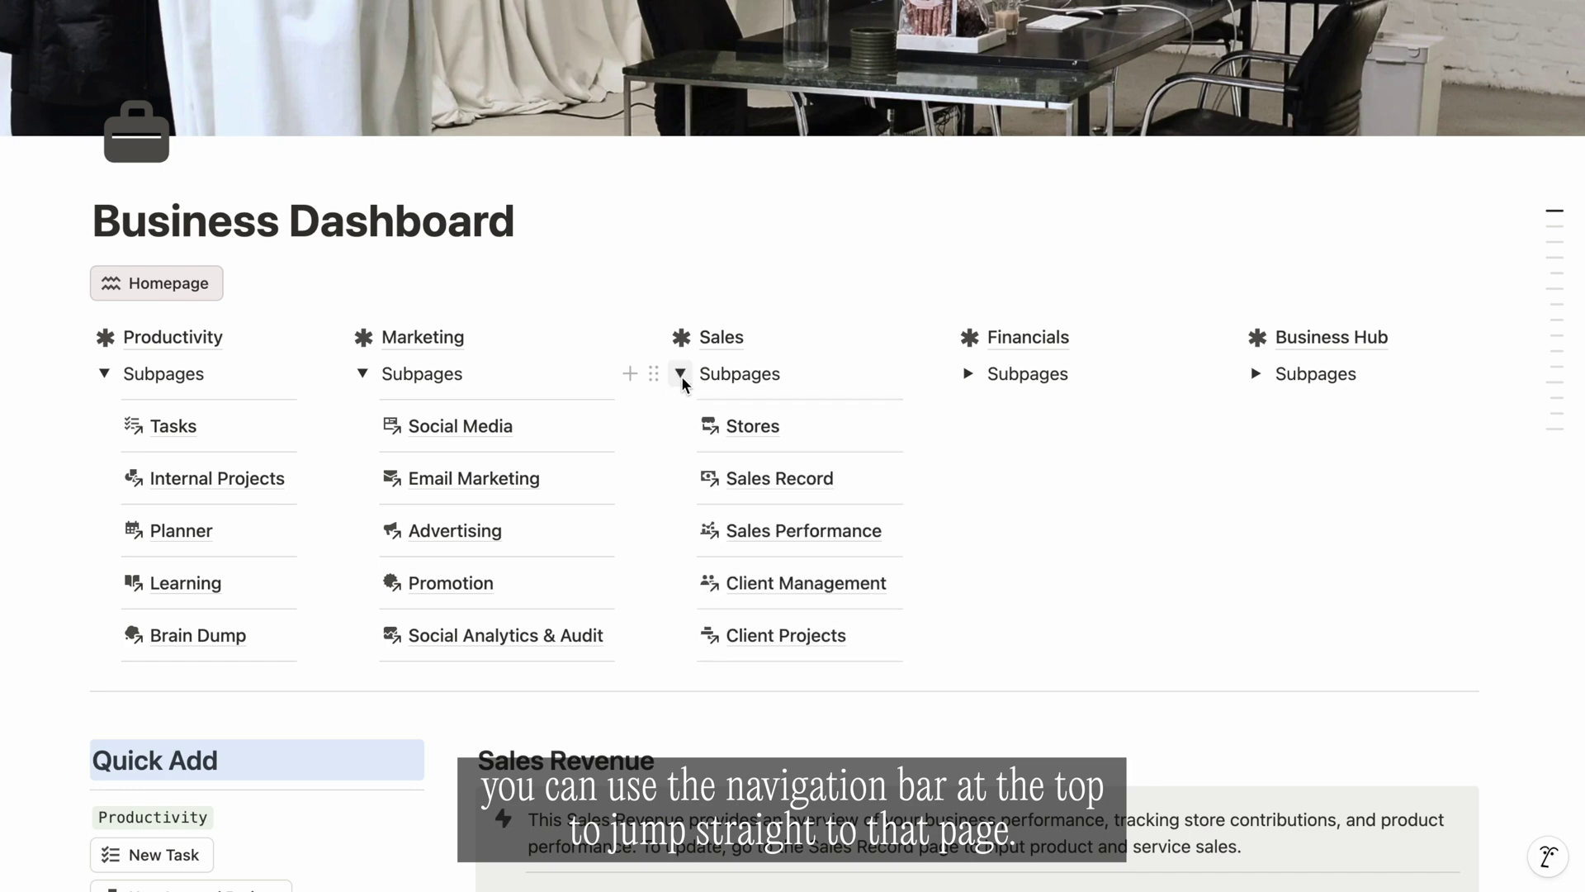
click(969, 374)
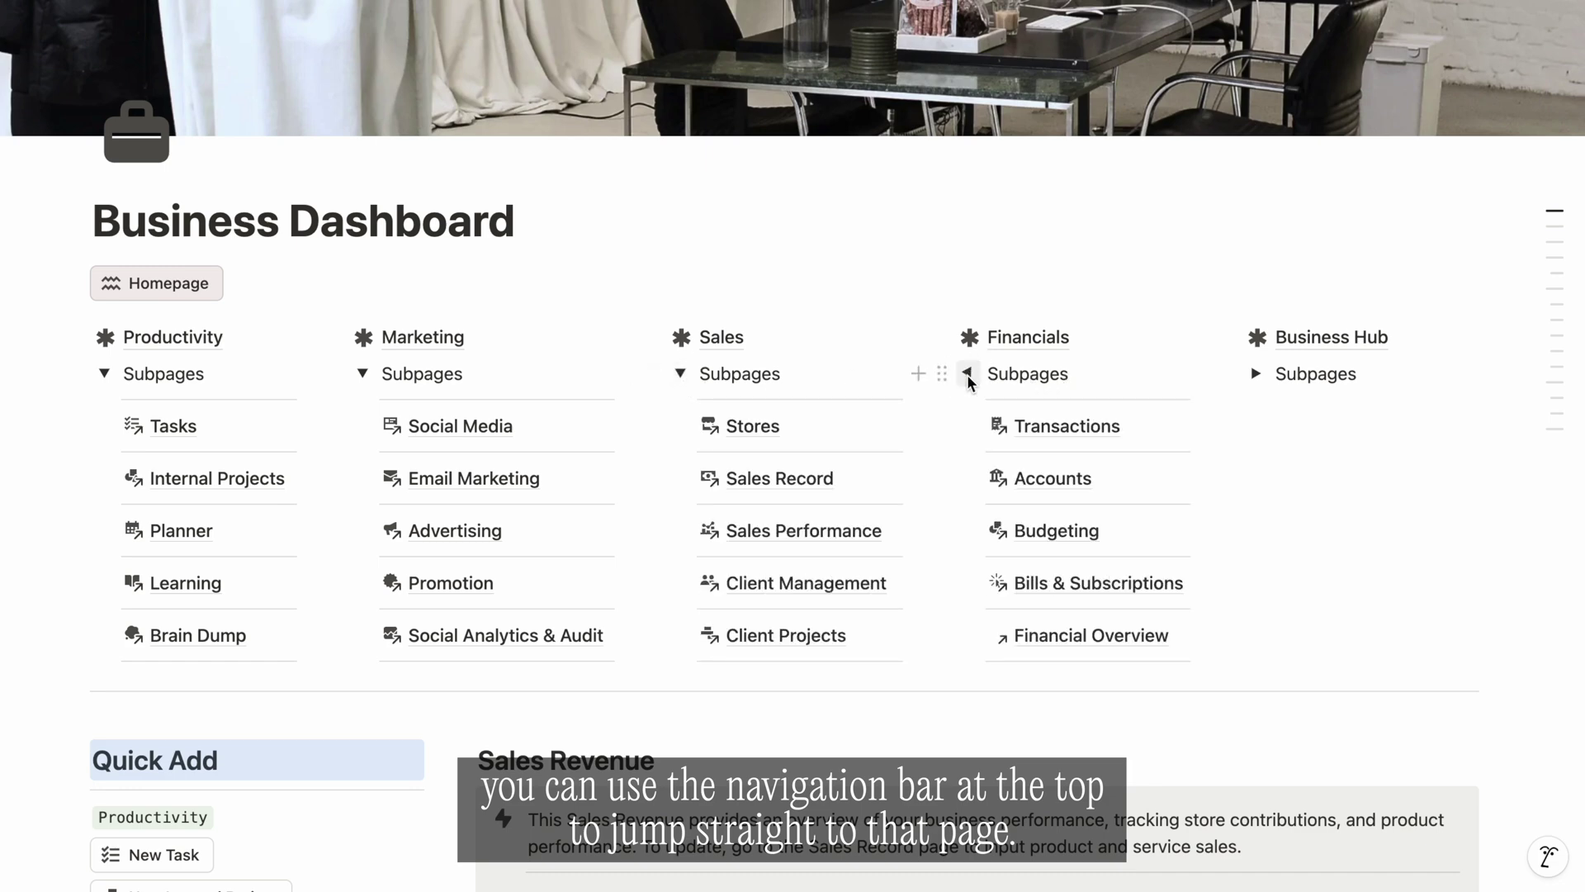
Step: Expand the Business Hub subpages list and open the Business Hub page
click(1257, 373)
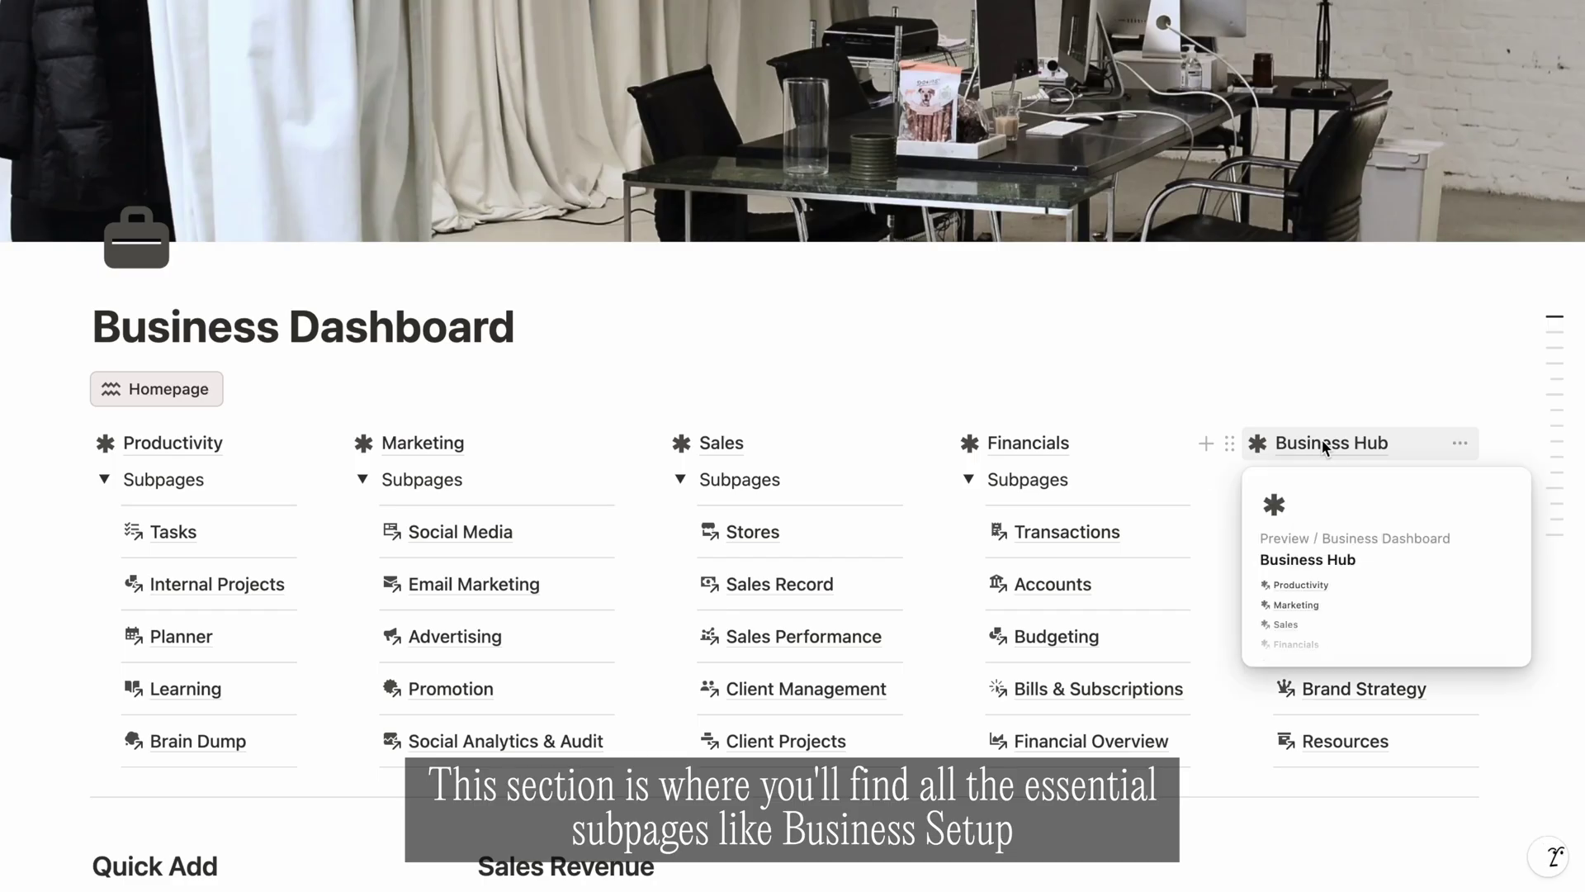
click(1321, 440)
mouse_move(1323, 446)
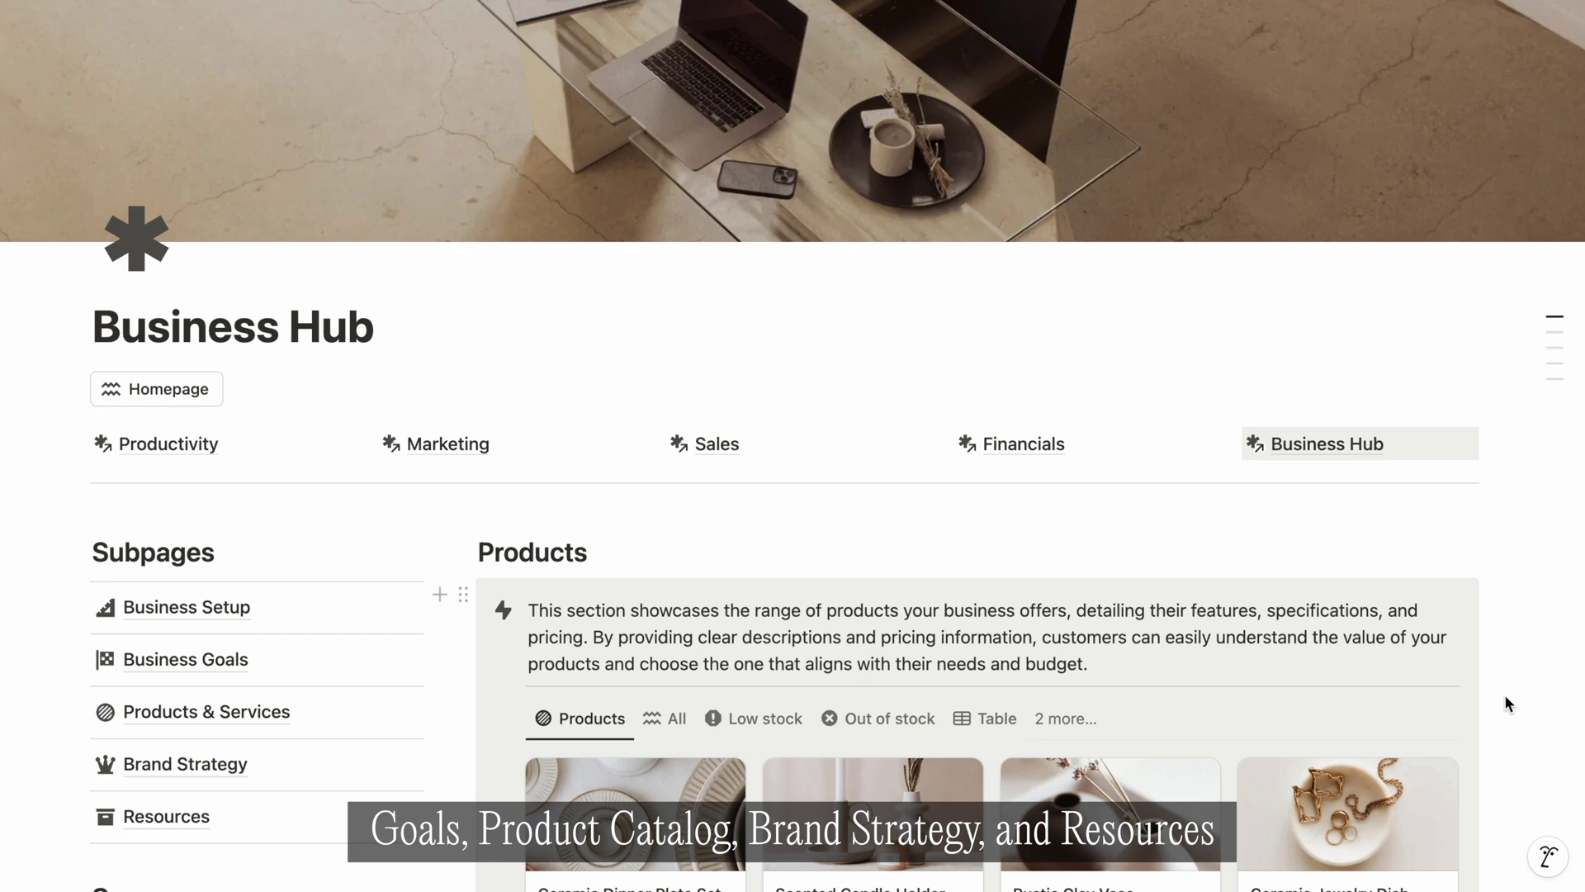
Step: Scroll through the Getting Started checklist and show it as a status board
scroll(1504, 696, down, 2)
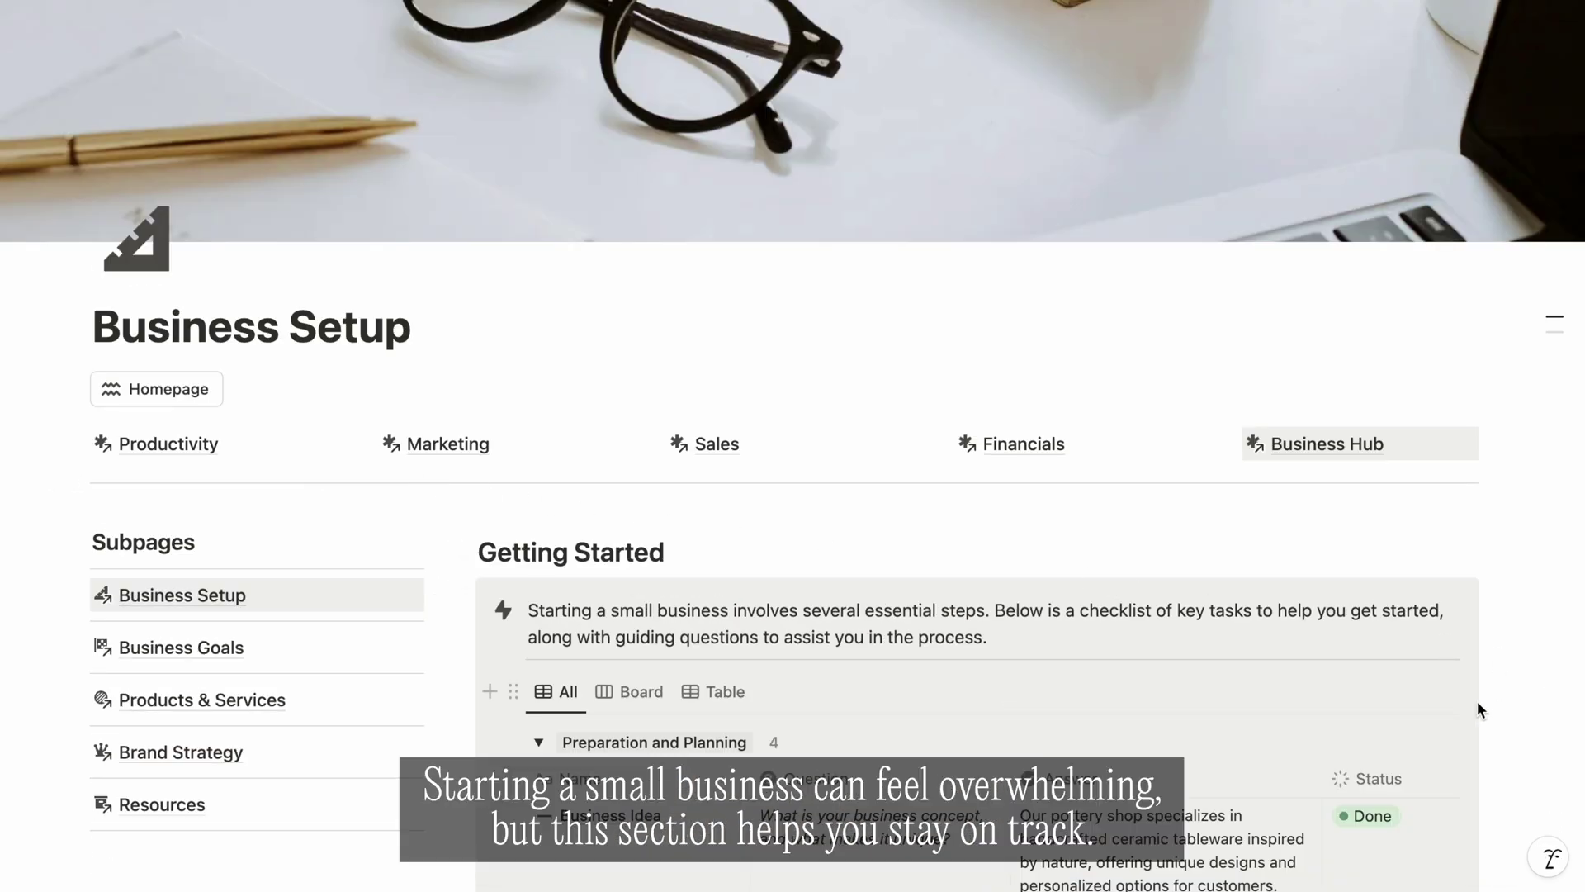
scroll(1478, 701, down, 3)
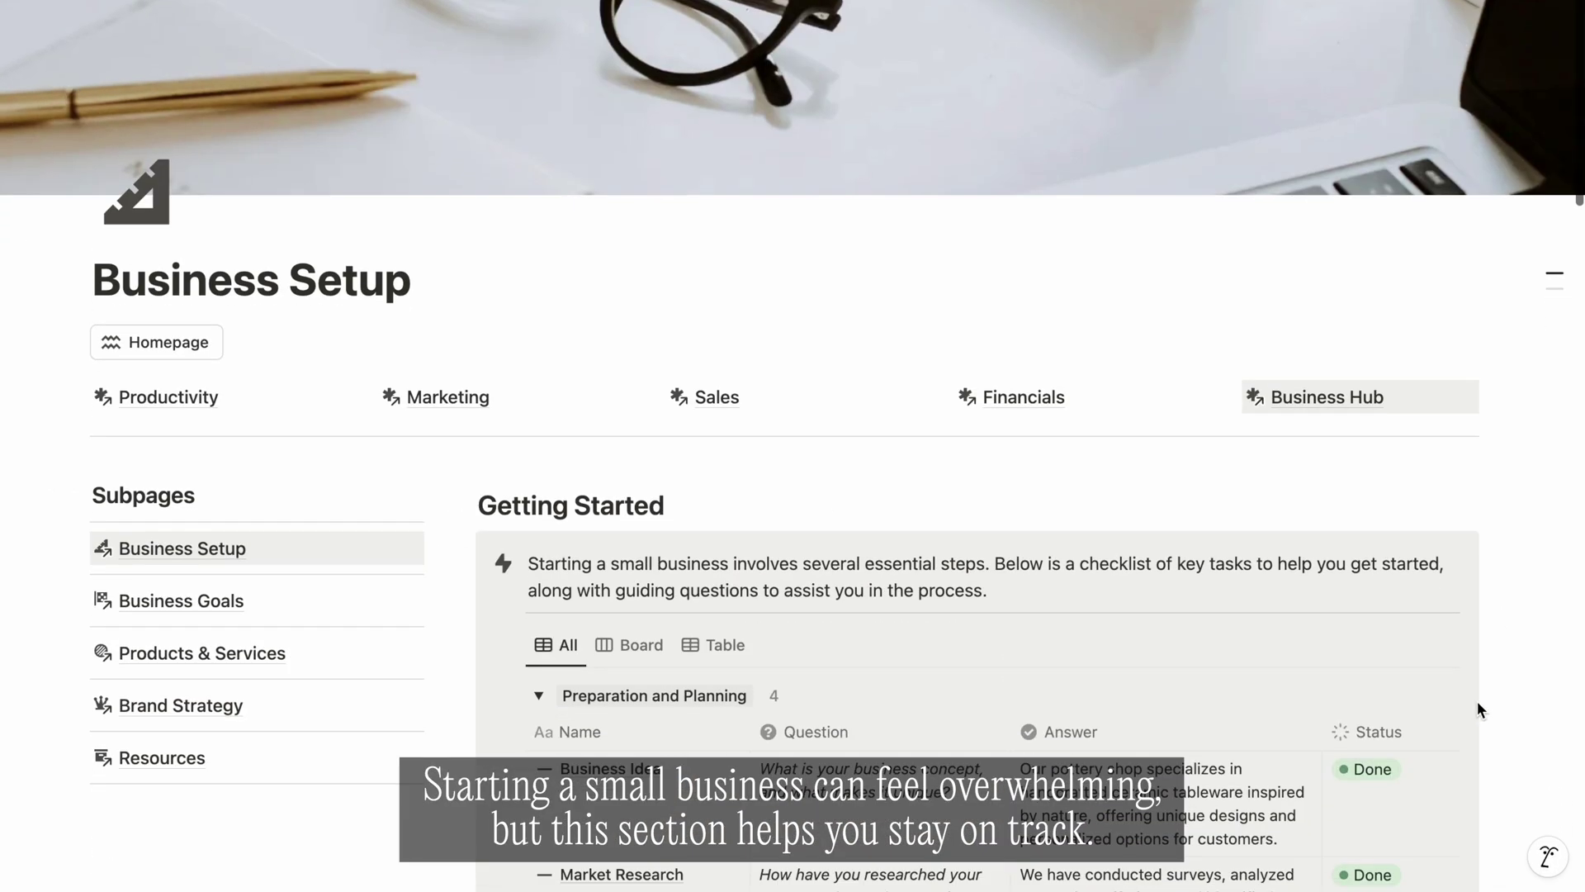
scroll(1464, 709, down, 3)
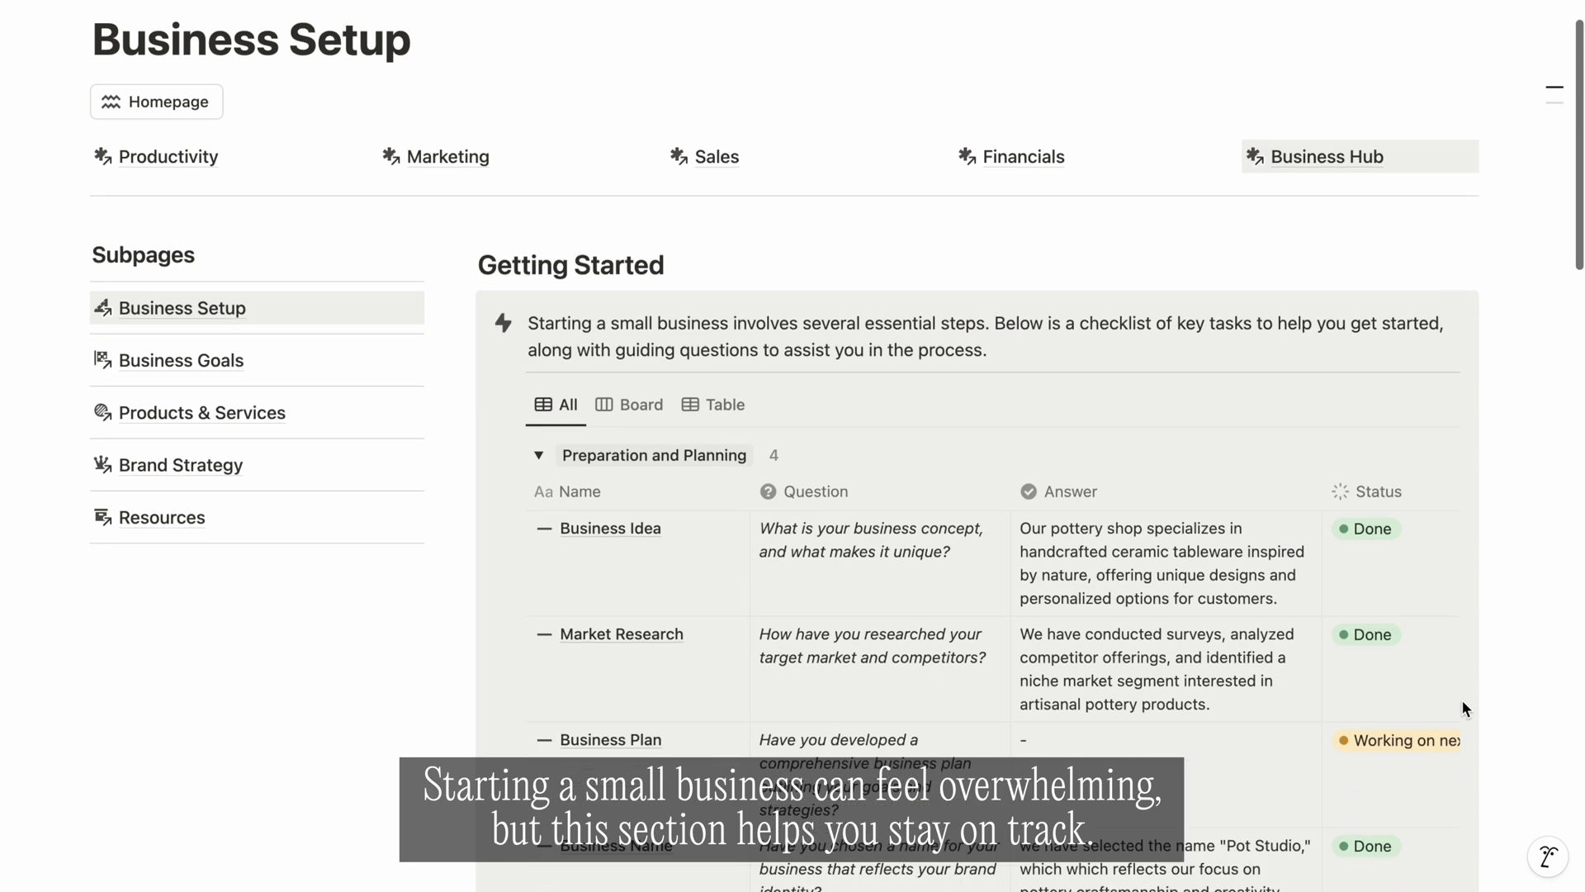
scroll(1480, 709, down, 1)
scroll(1480, 704, down, 1)
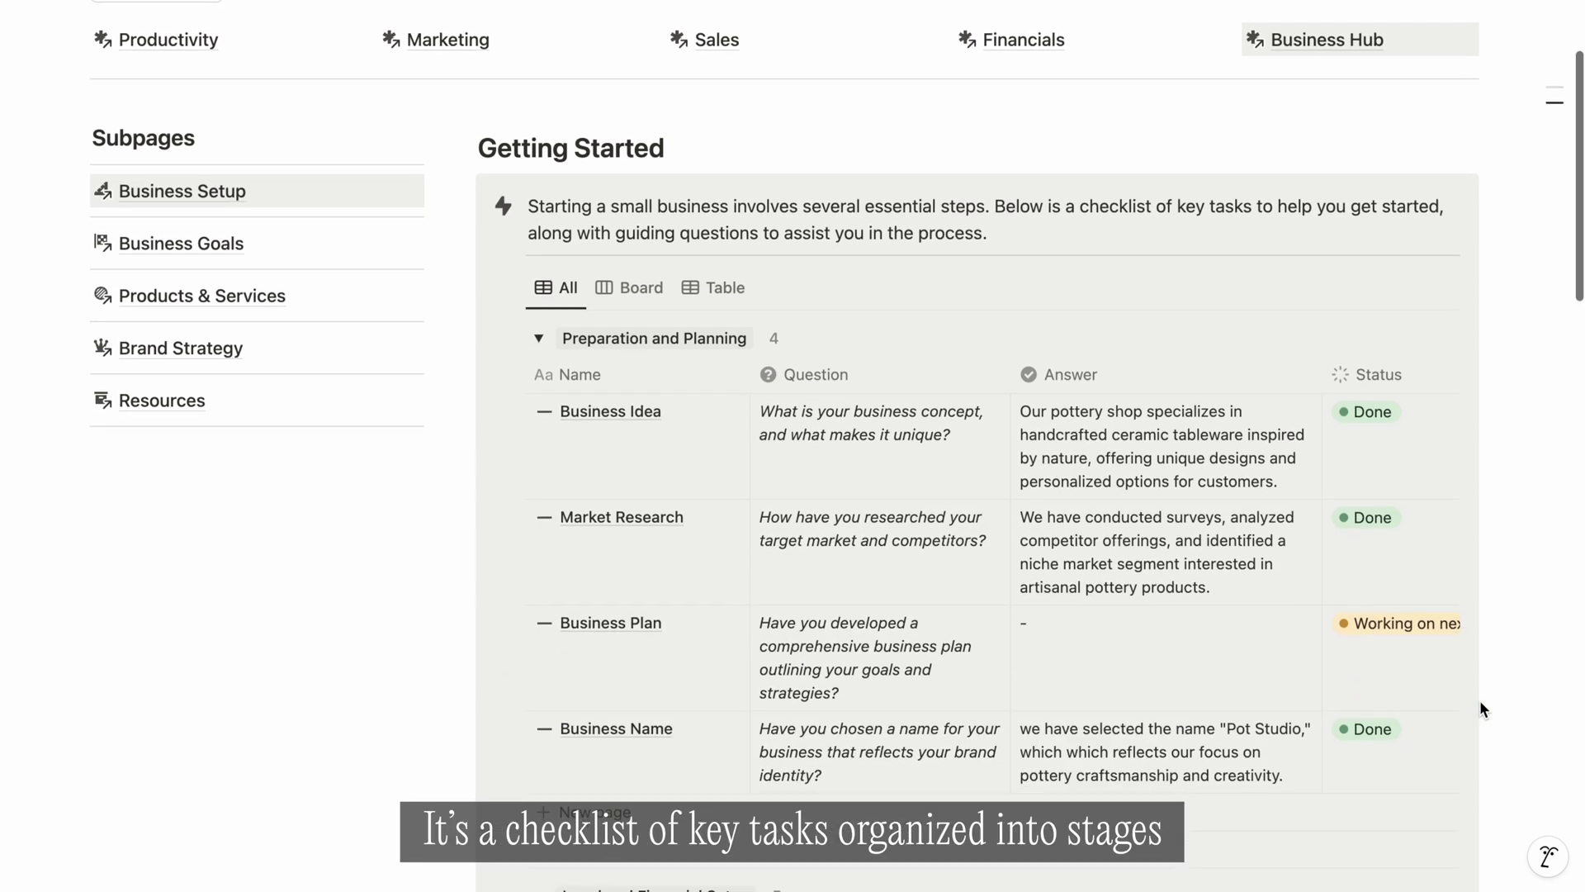
scroll(1480, 704, down, 1)
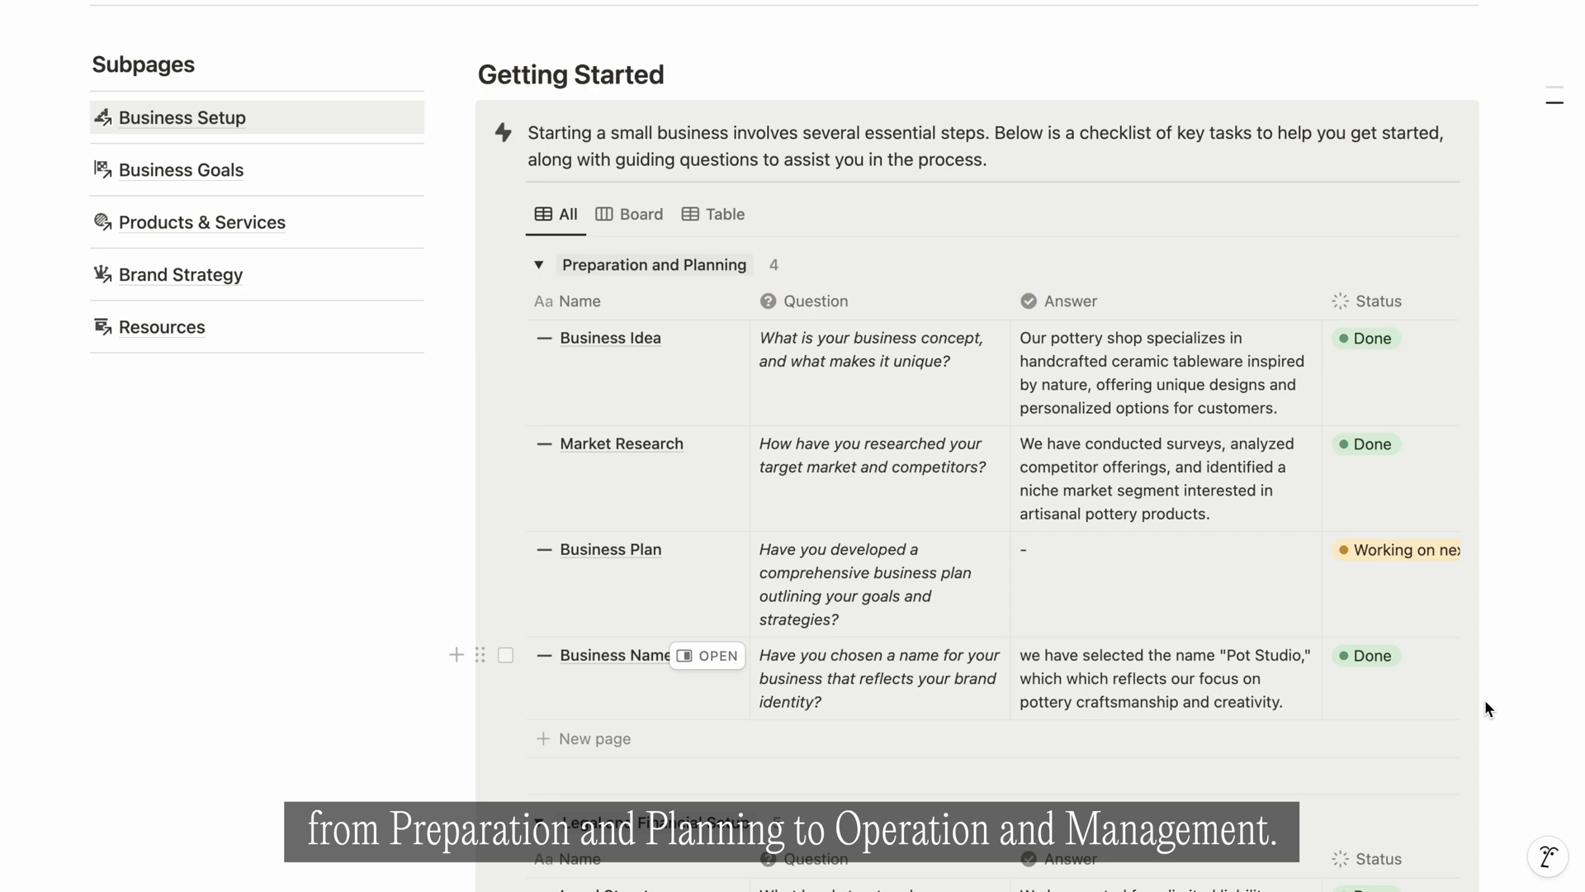
scroll(1485, 703, down, 1)
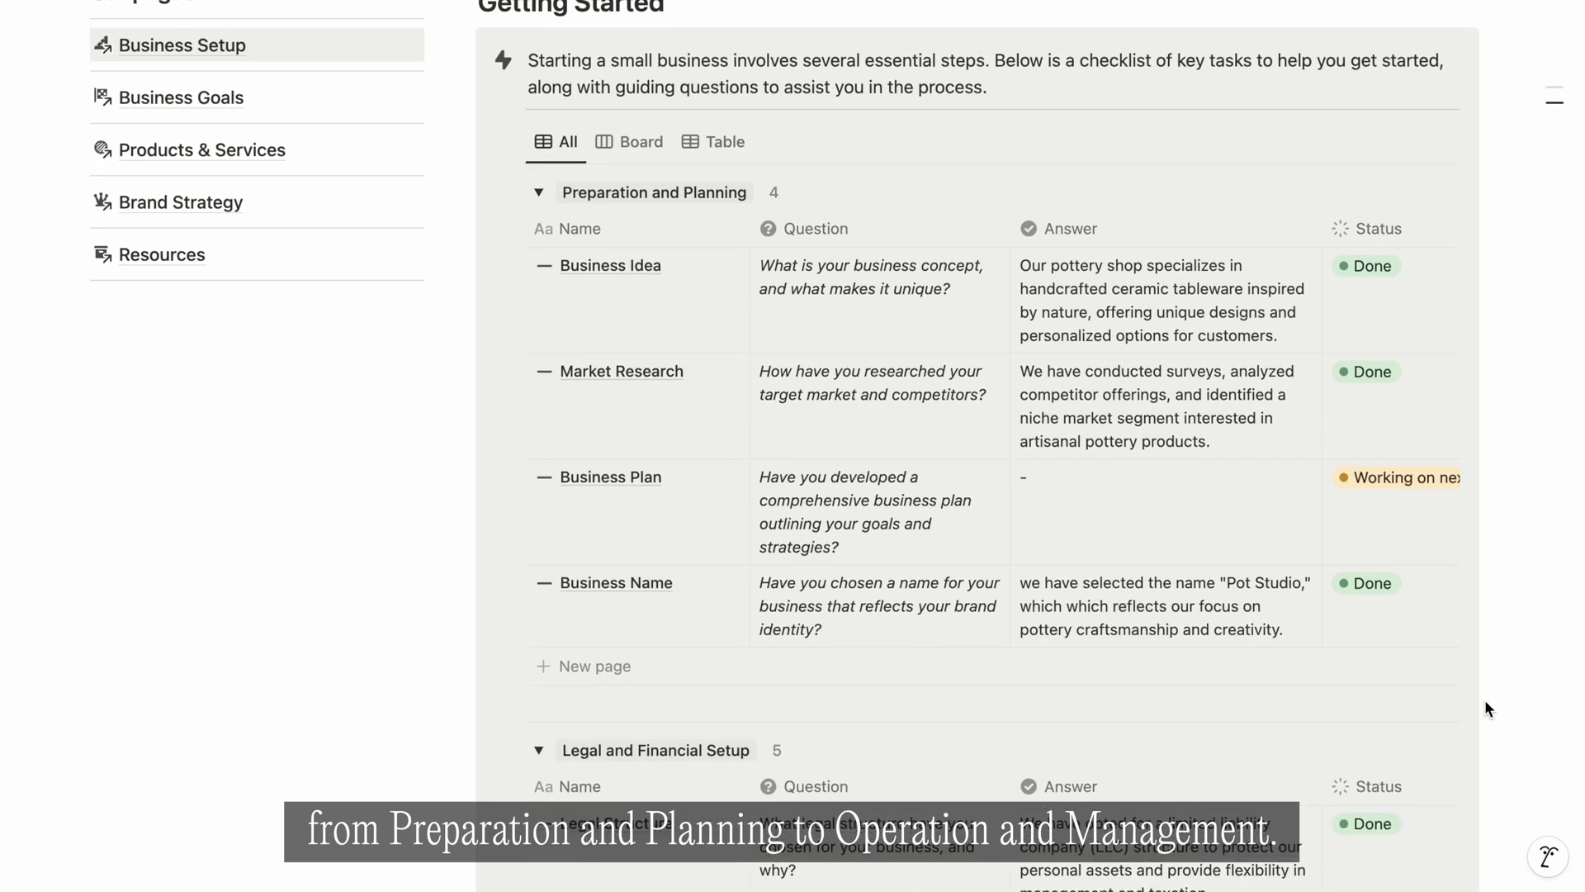
scroll(1486, 706, down, 1)
click(632, 48)
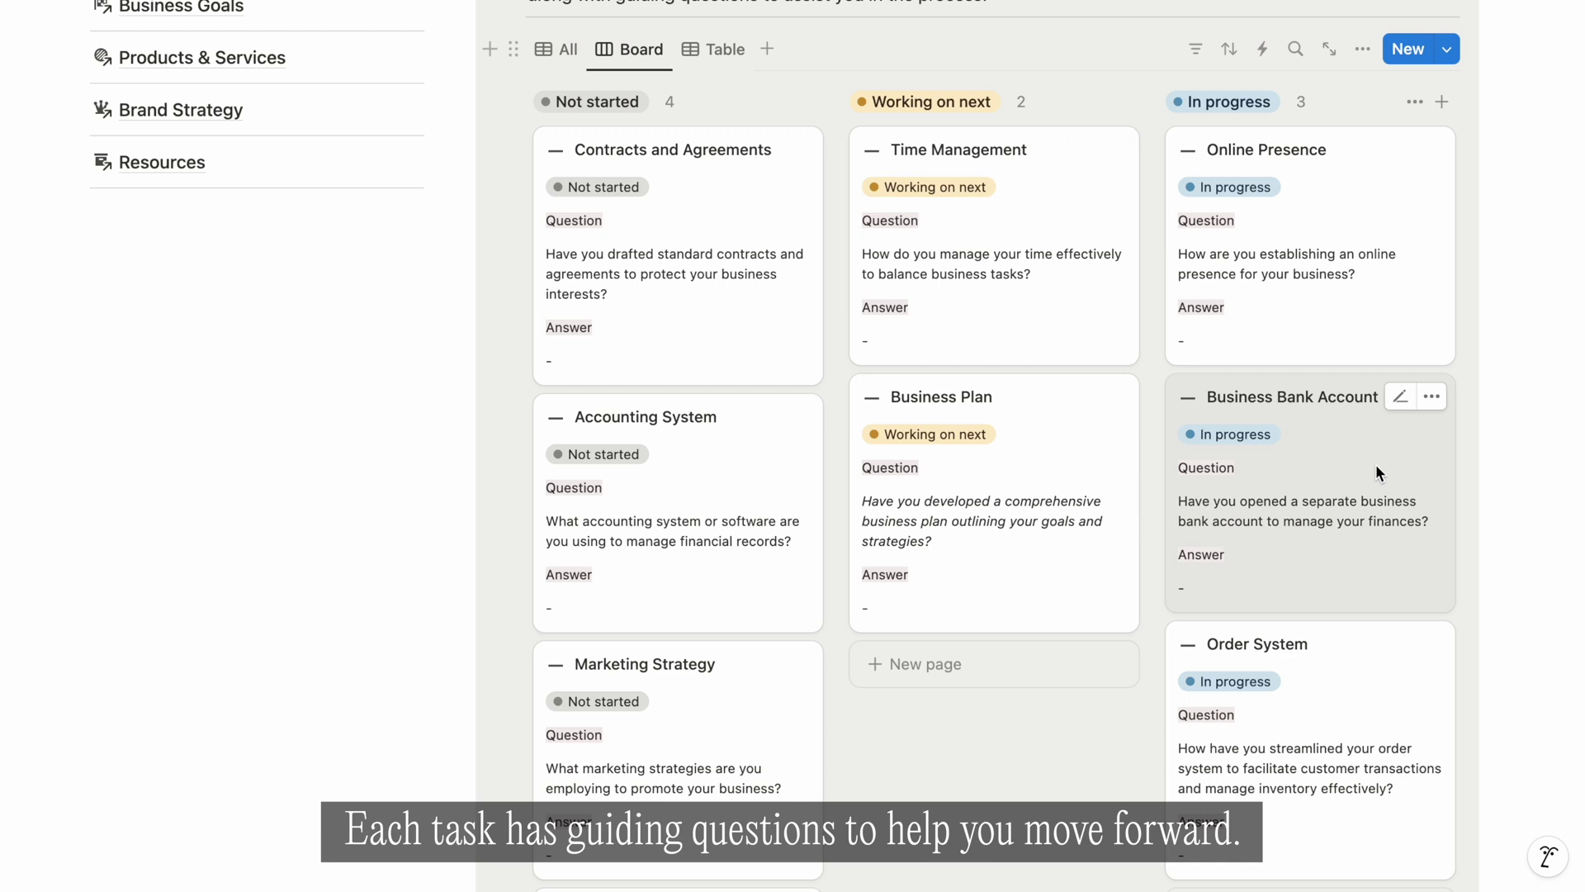
Step: Select the full Online Presence question text on the board
scroll(1375, 464, right, 4)
scroll(1376, 464, right, 4)
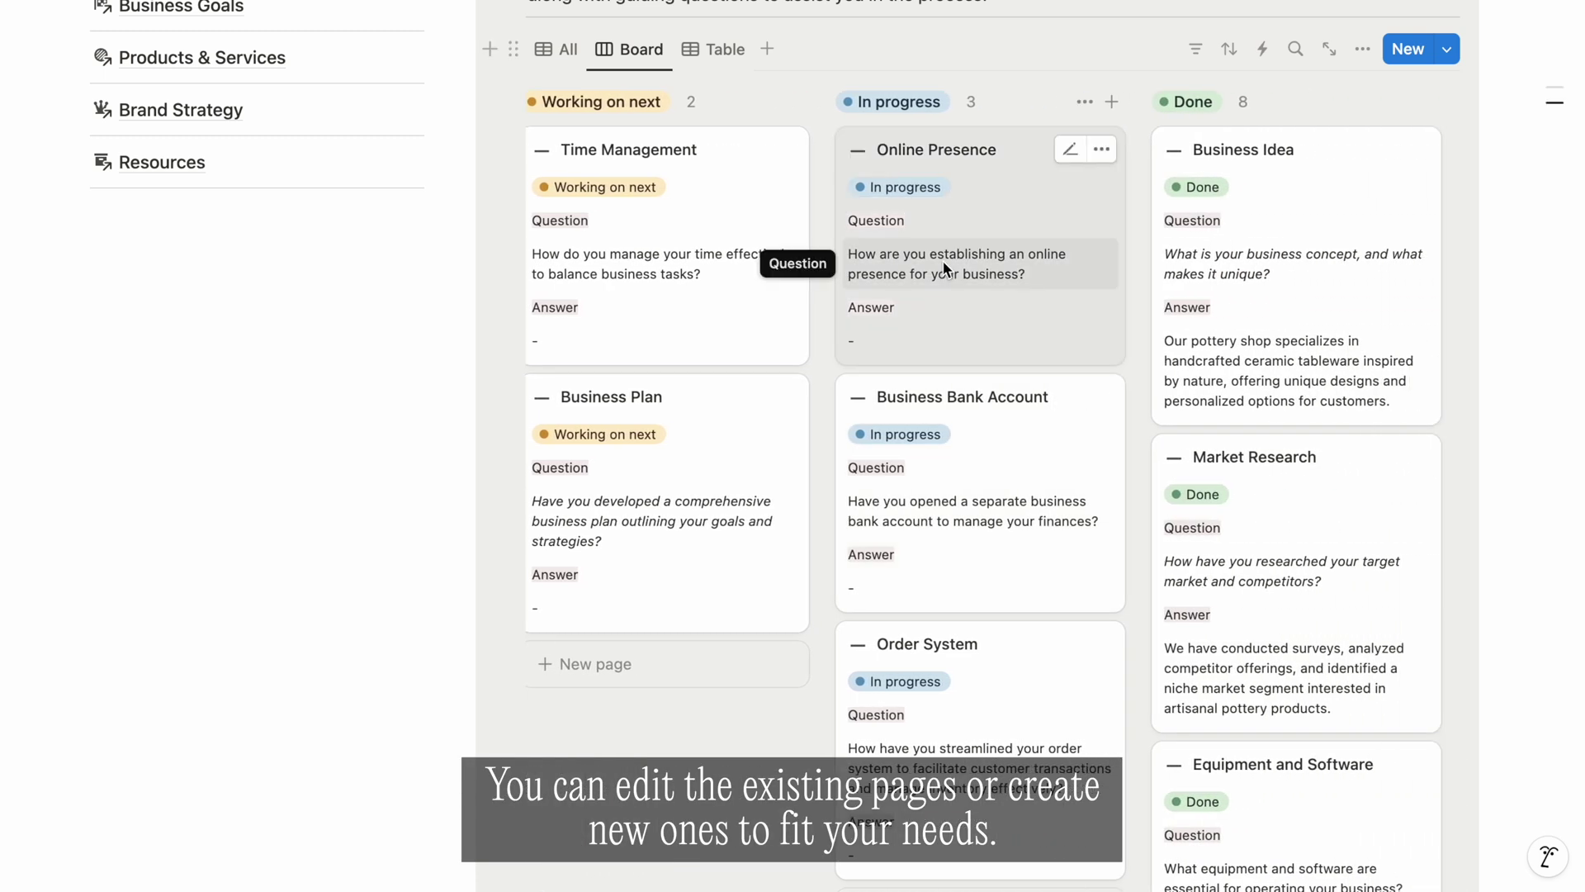
click(943, 260)
drag(1058, 276, 848, 259)
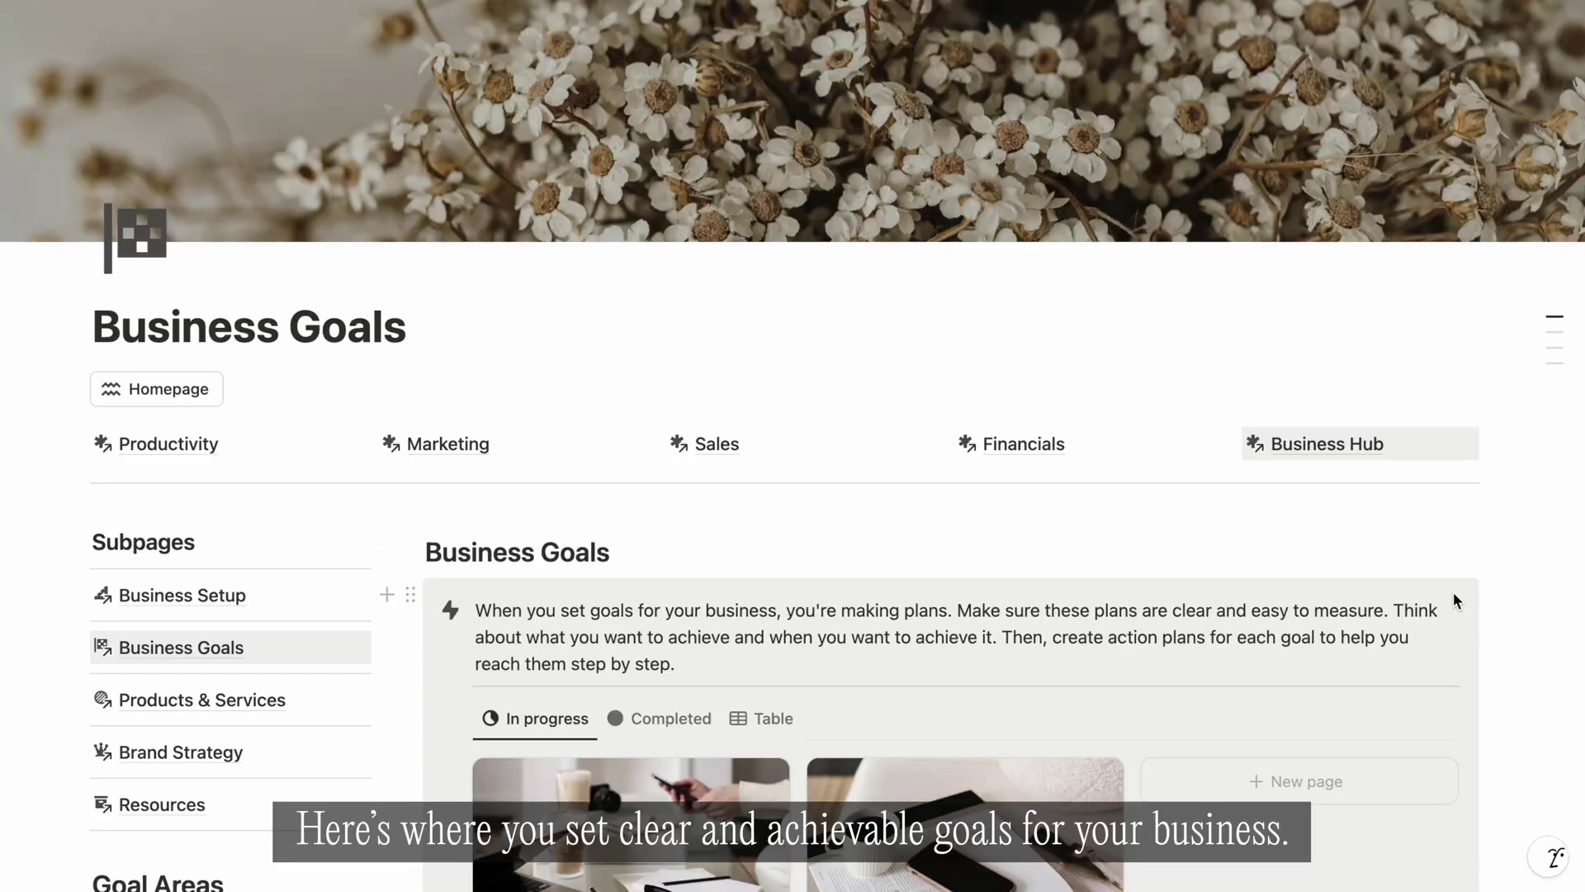
Step: Add a new goal 'Reach 300 orders per day' and set its Goal Area to Marketing and Sales
scroll(1454, 592, down, 3)
scroll(1454, 593, down, 3)
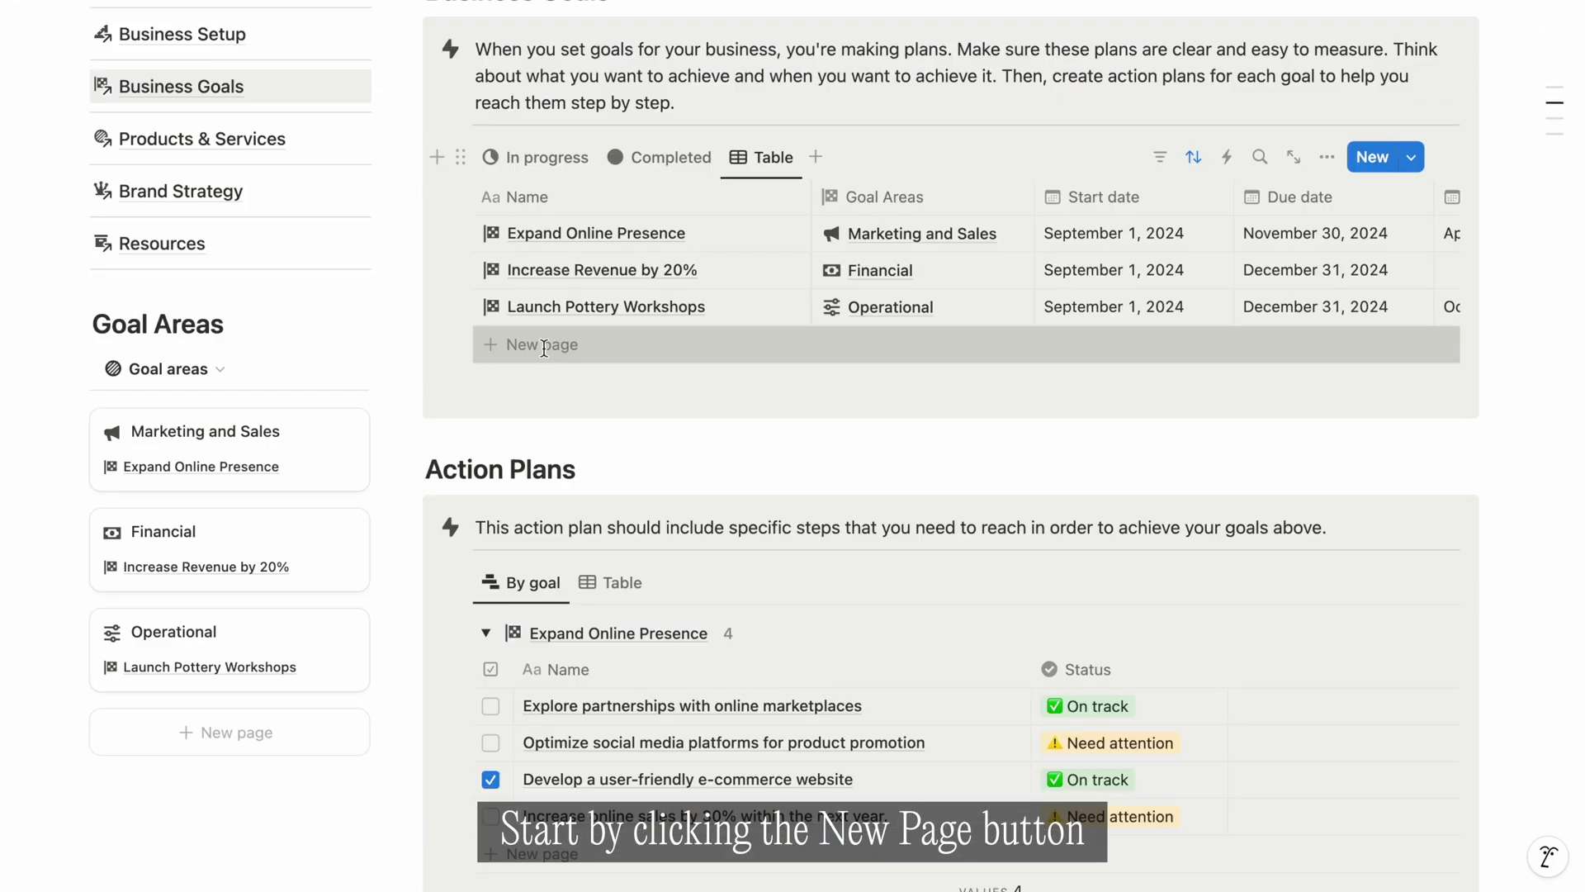
click(563, 345)
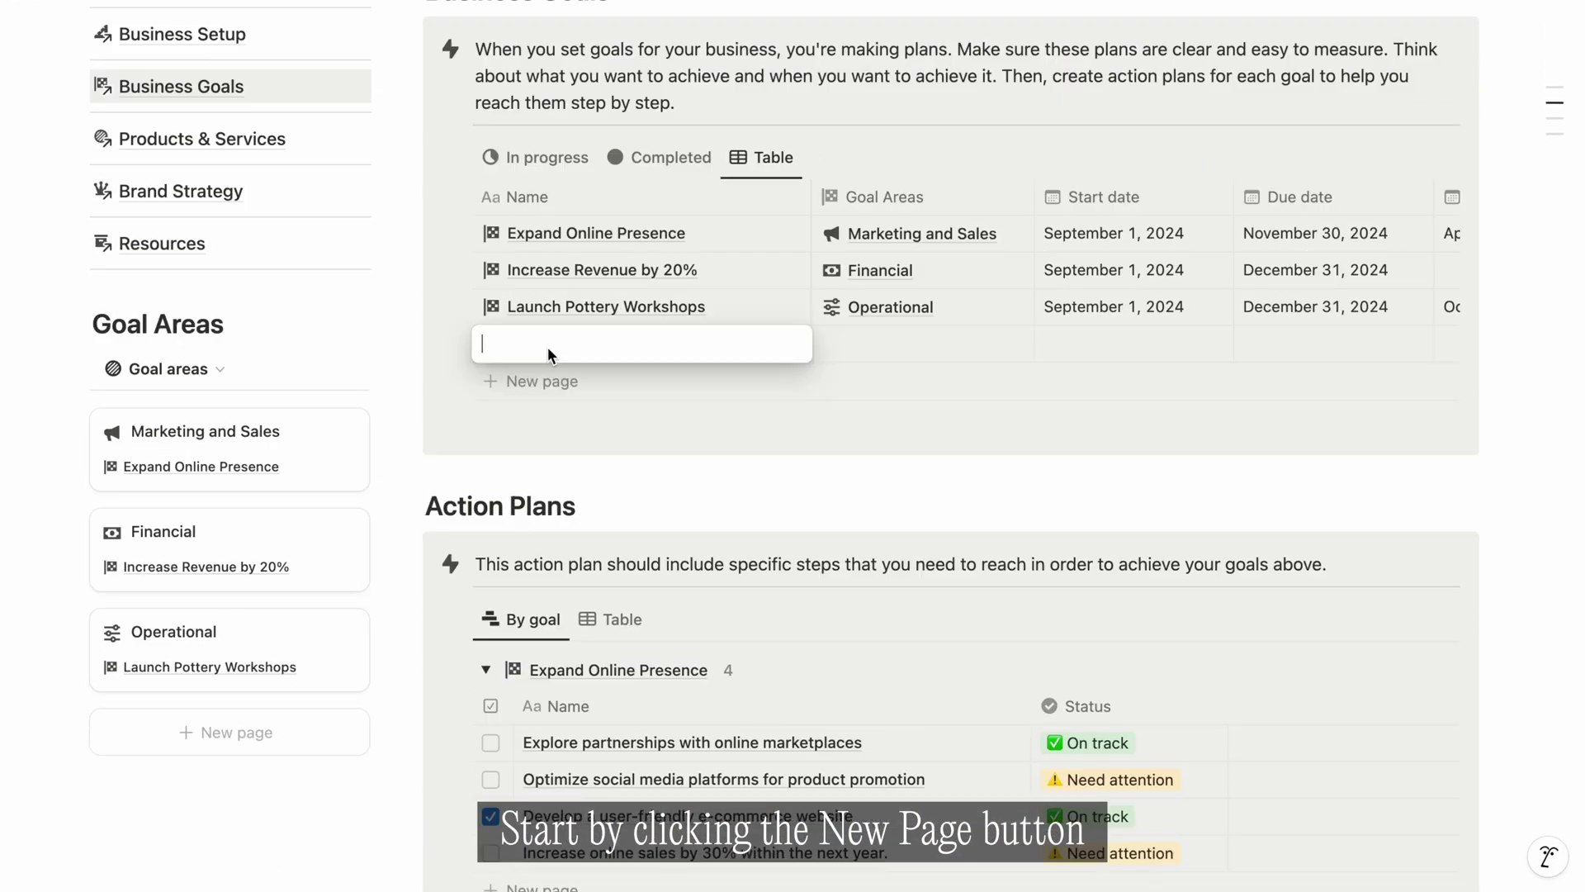
text(Reach 300 orders per day)
key(Return)
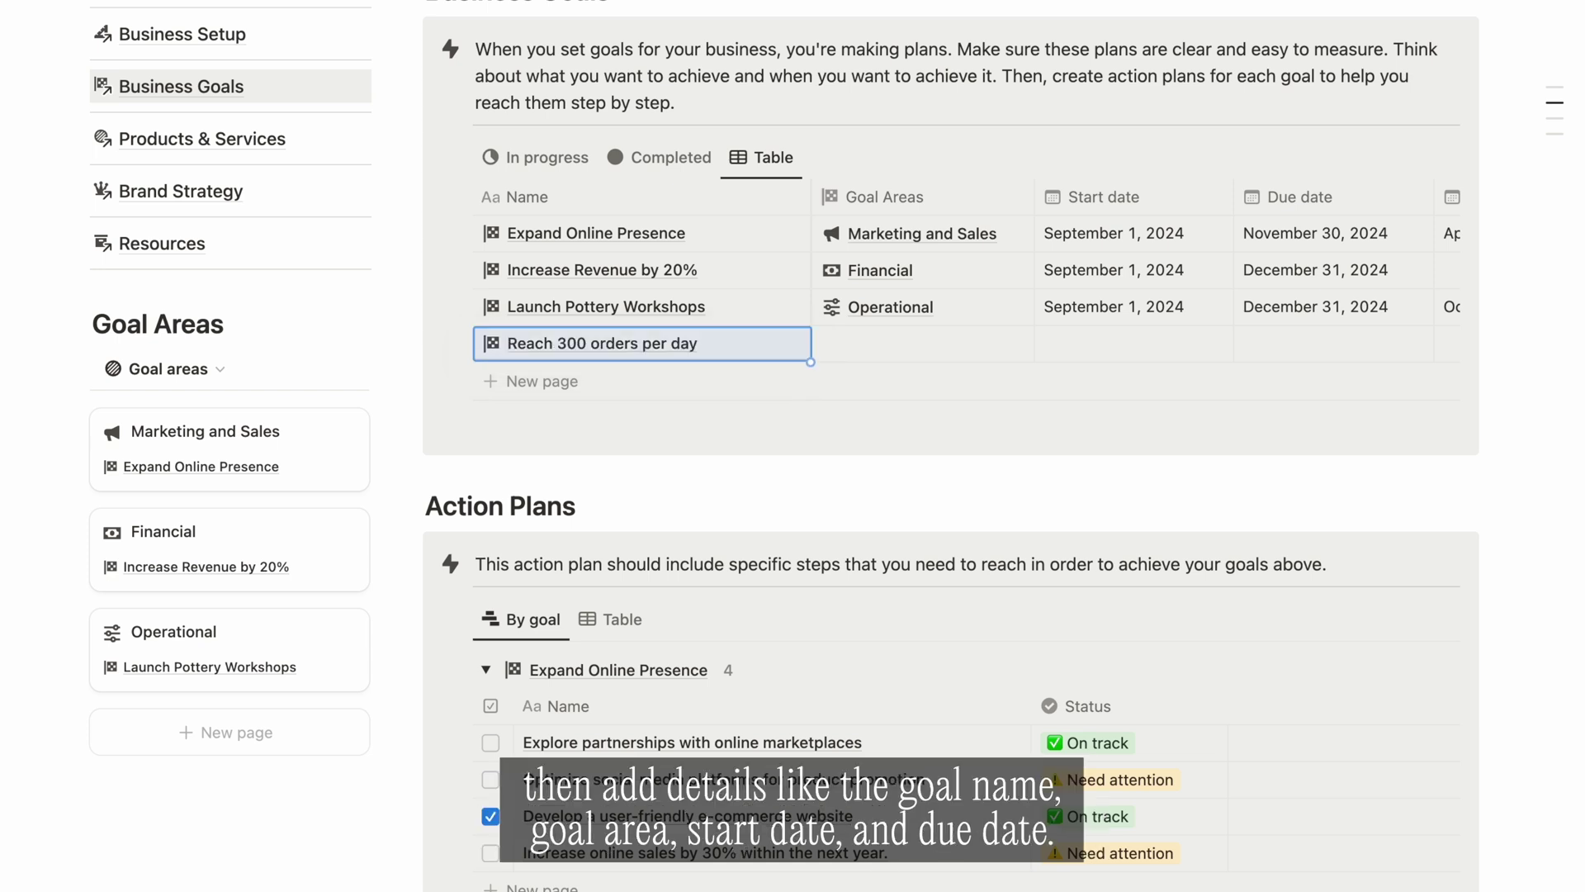
click(918, 347)
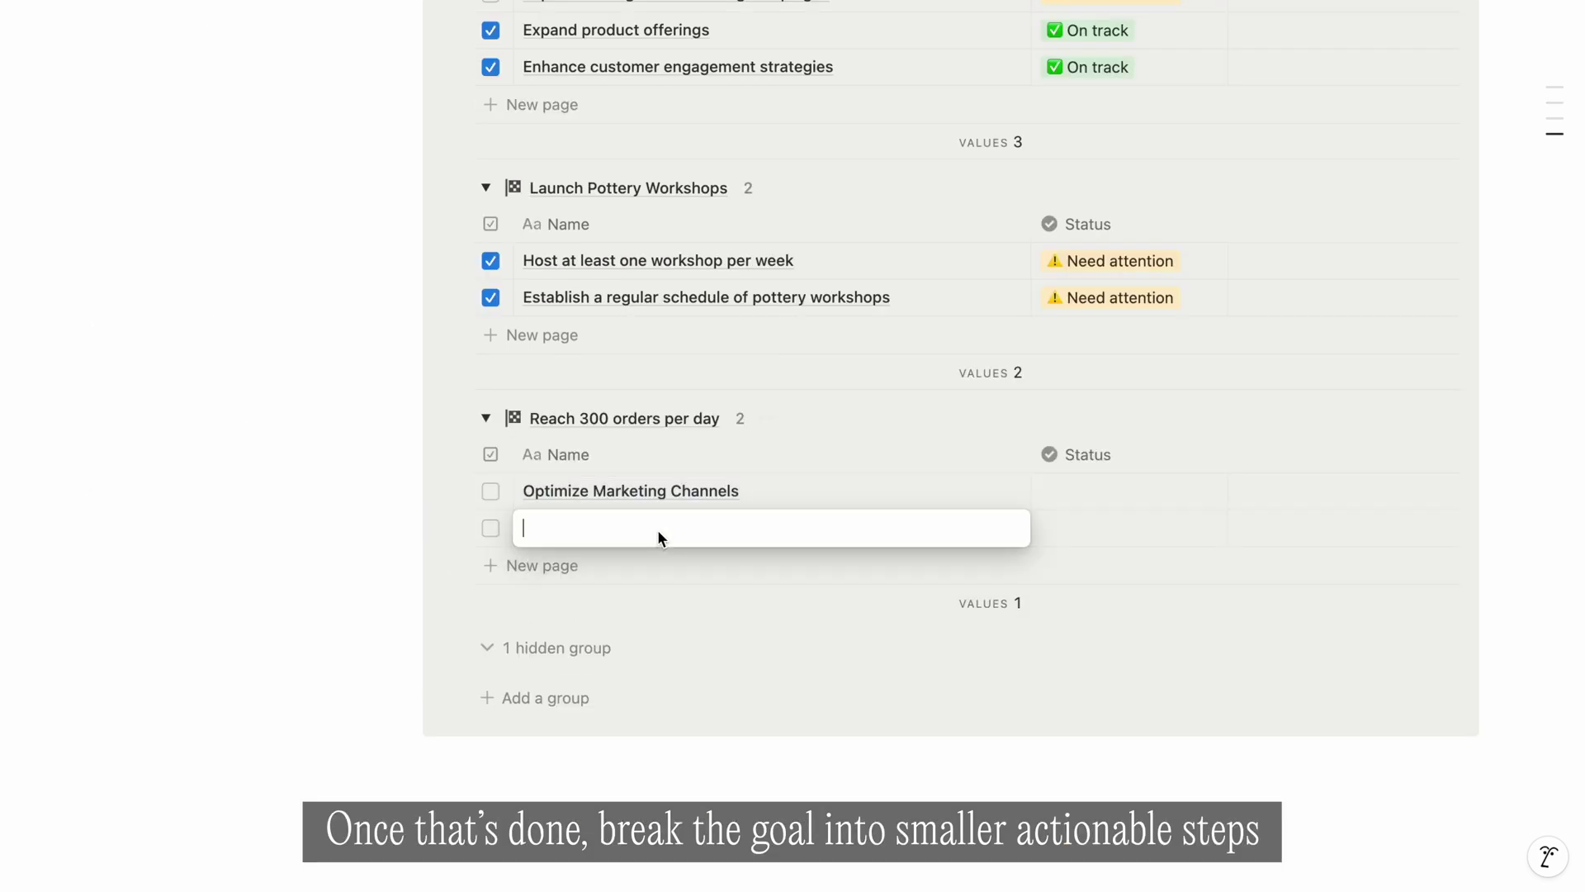
Step: Add Streamline Sales Funnel and Scale Fulfillment & Support plans, then tick all three action plans done
text(Streamline Sales Funnel)
key(Return)
click(592, 566)
text(Scale Fulfillment & Support)
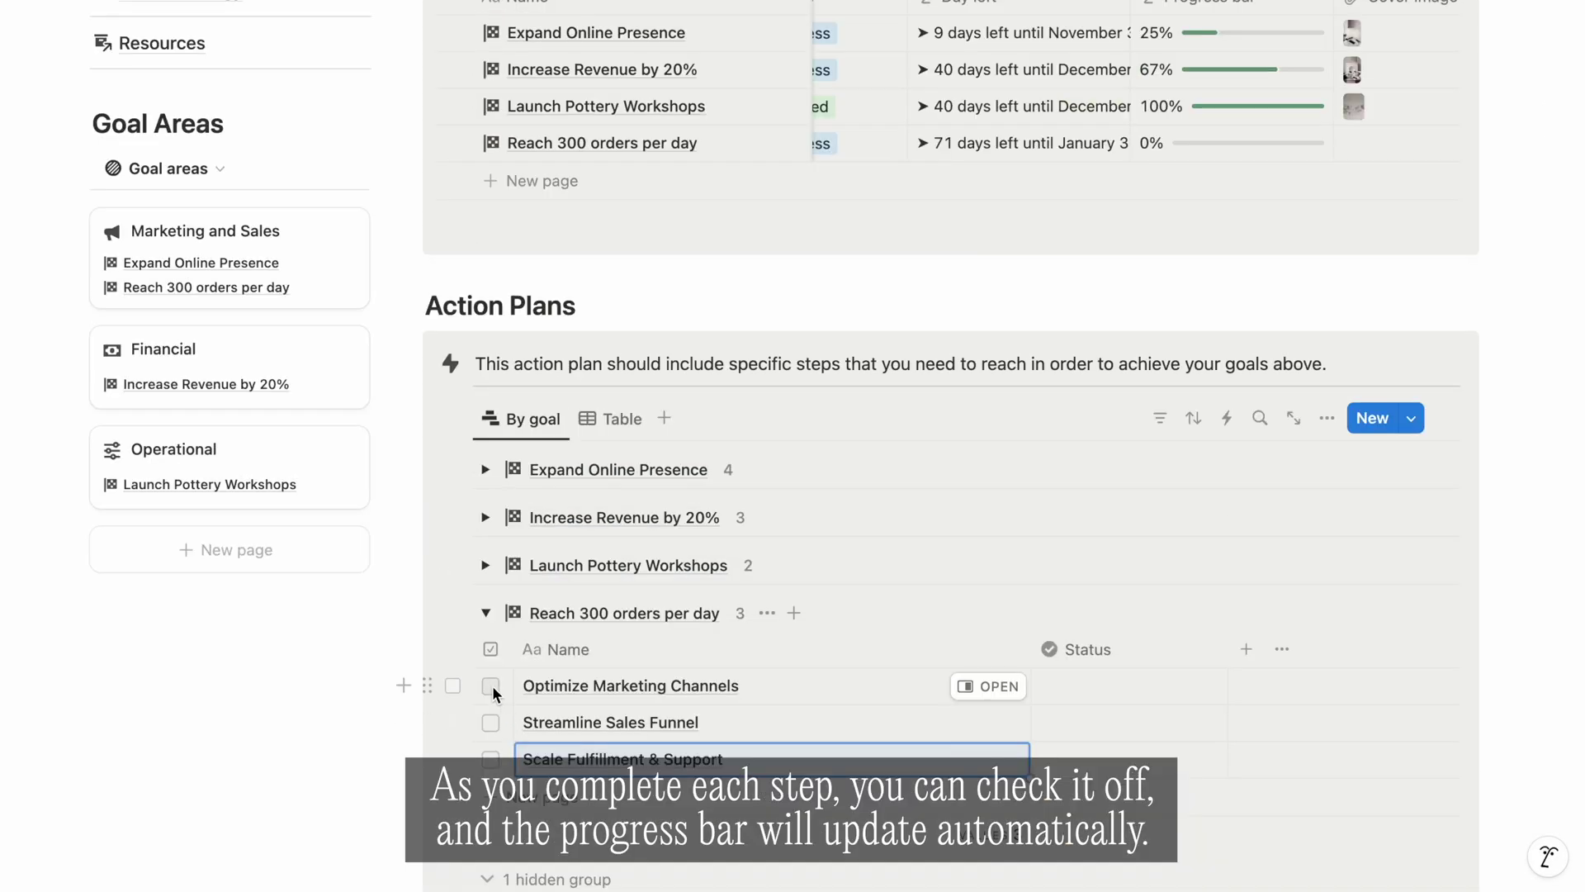
click(490, 685)
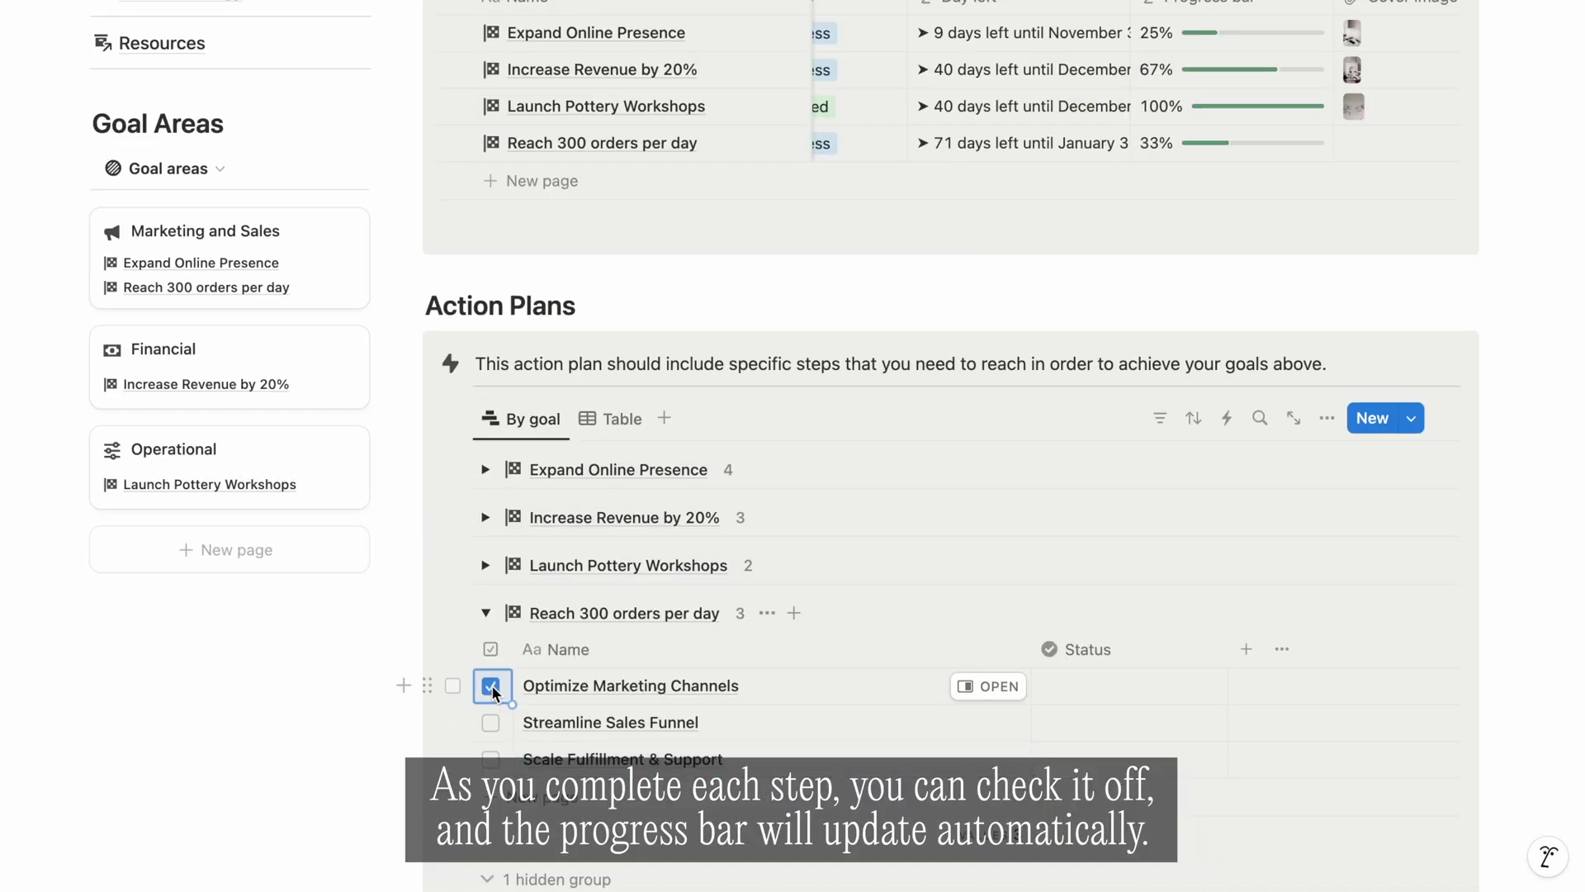
click(491, 723)
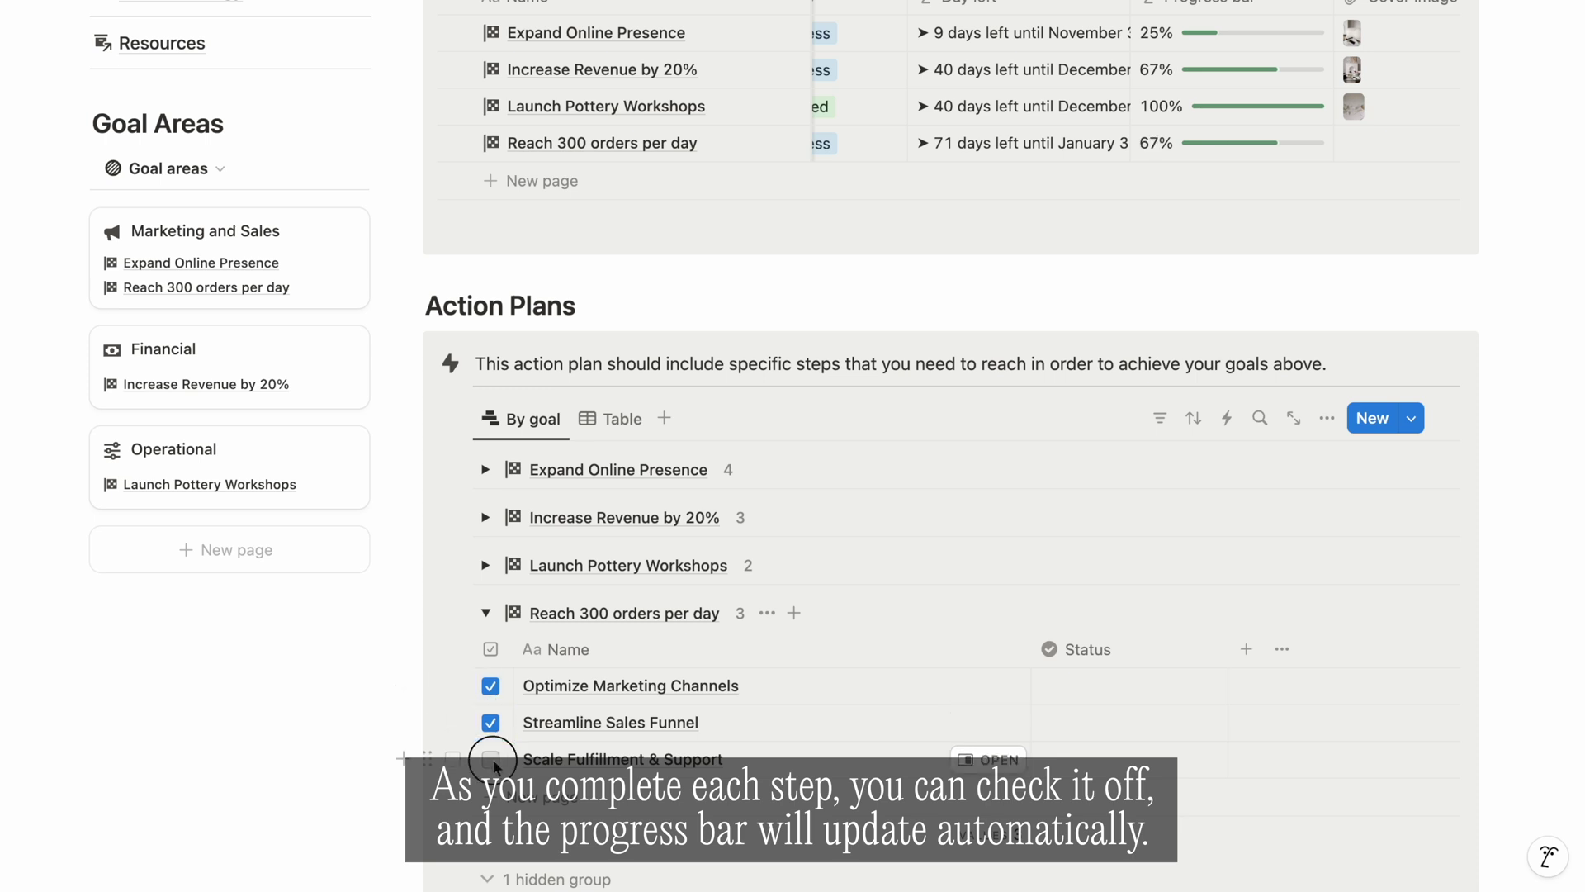
click(493, 759)
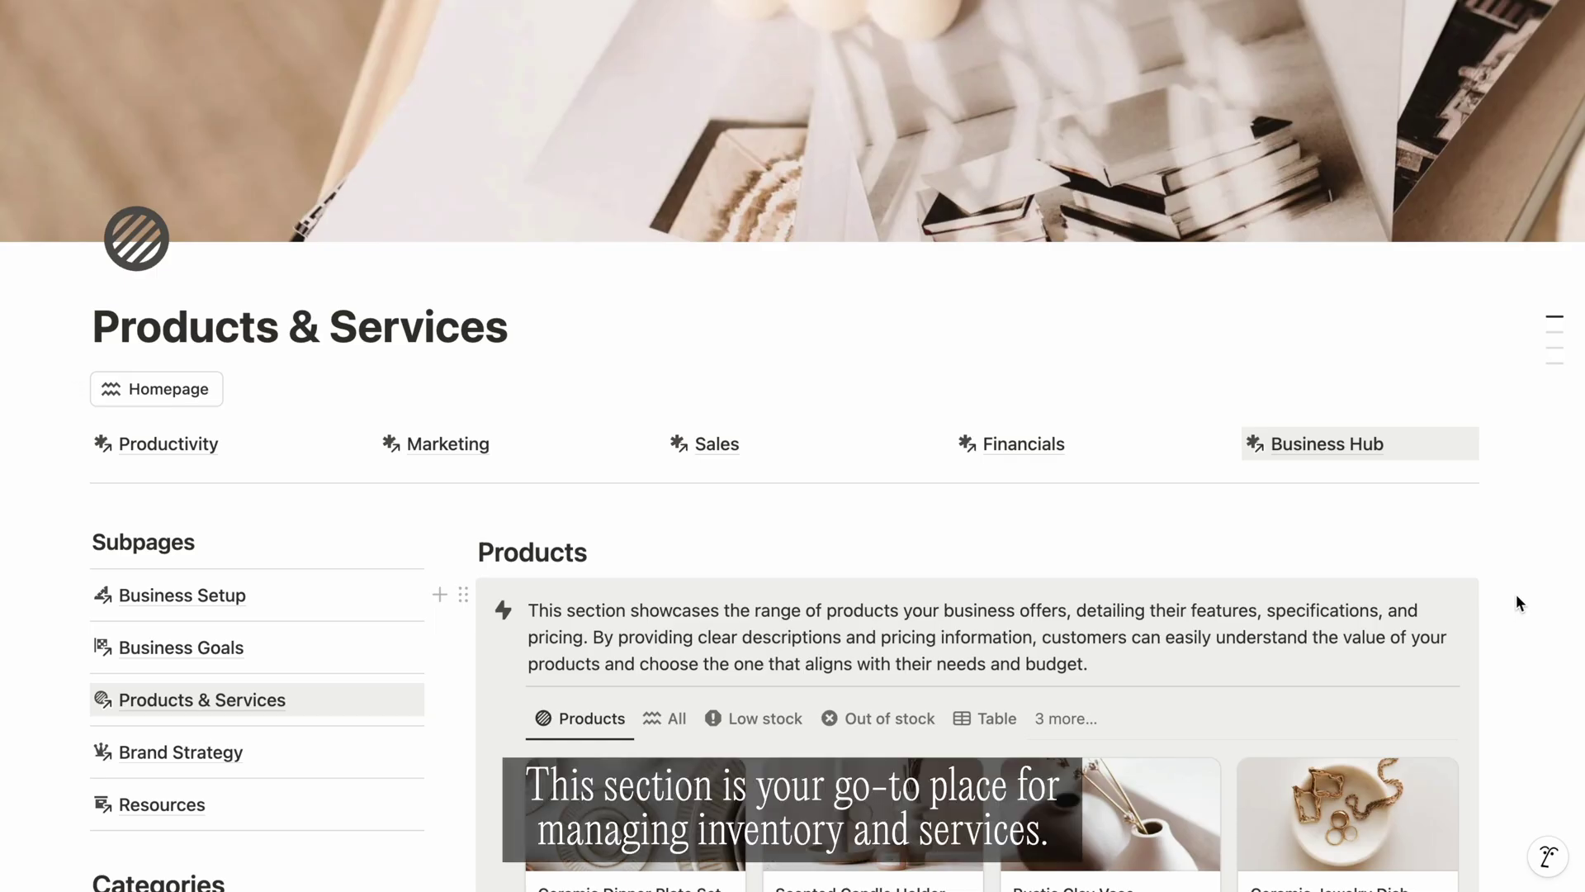
Step: Switch Categories to the All categories gallery, then back to the table view
scroll(1518, 596, down, 3)
scroll(1516, 597, down, 1)
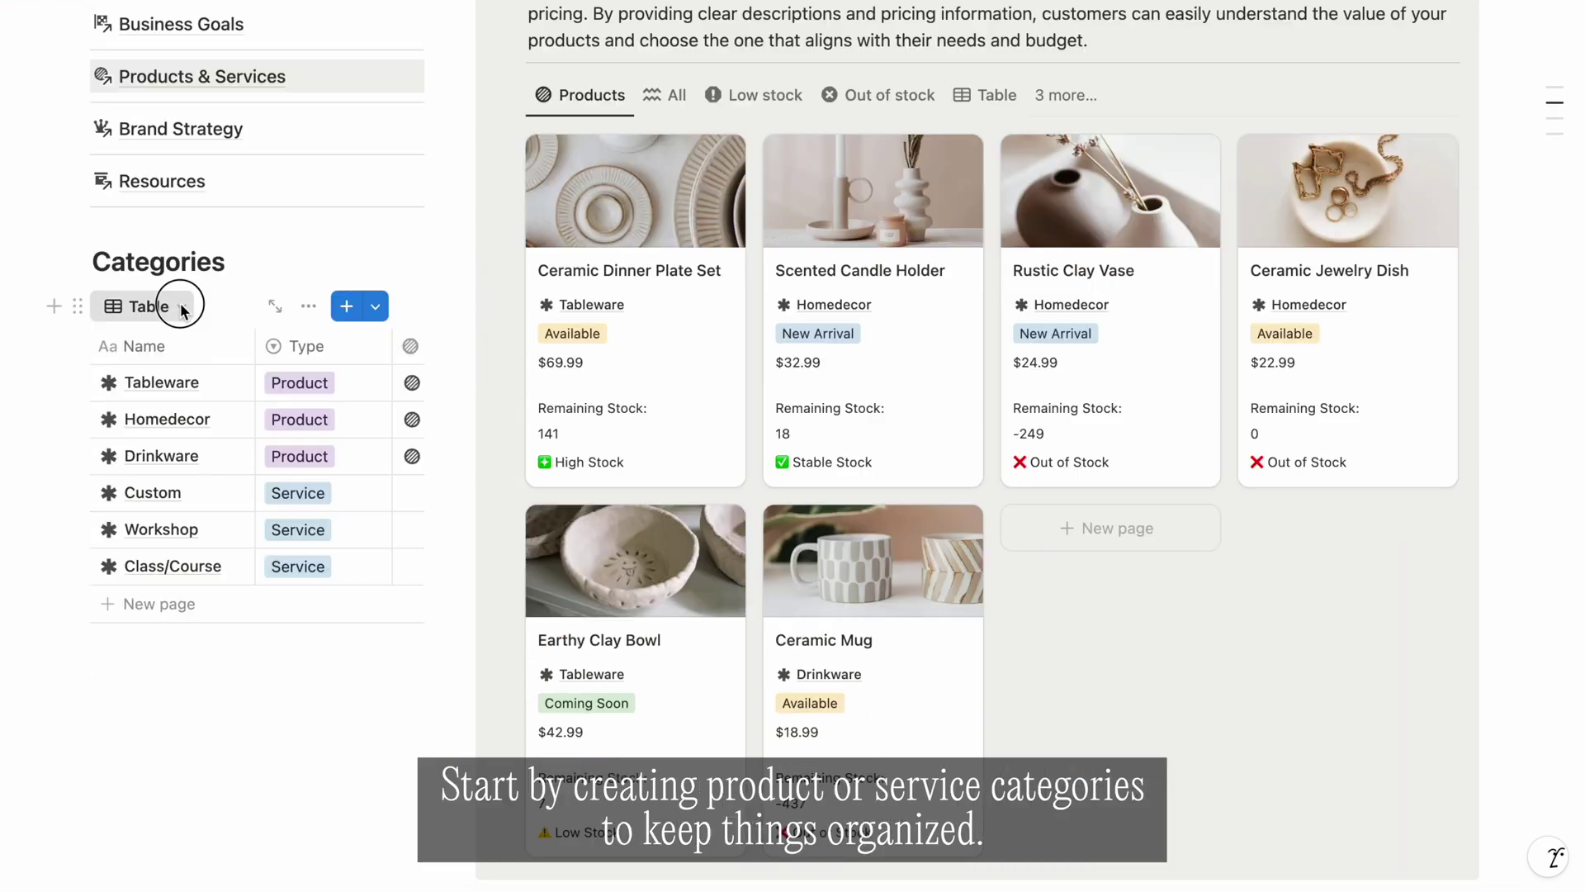
click(181, 305)
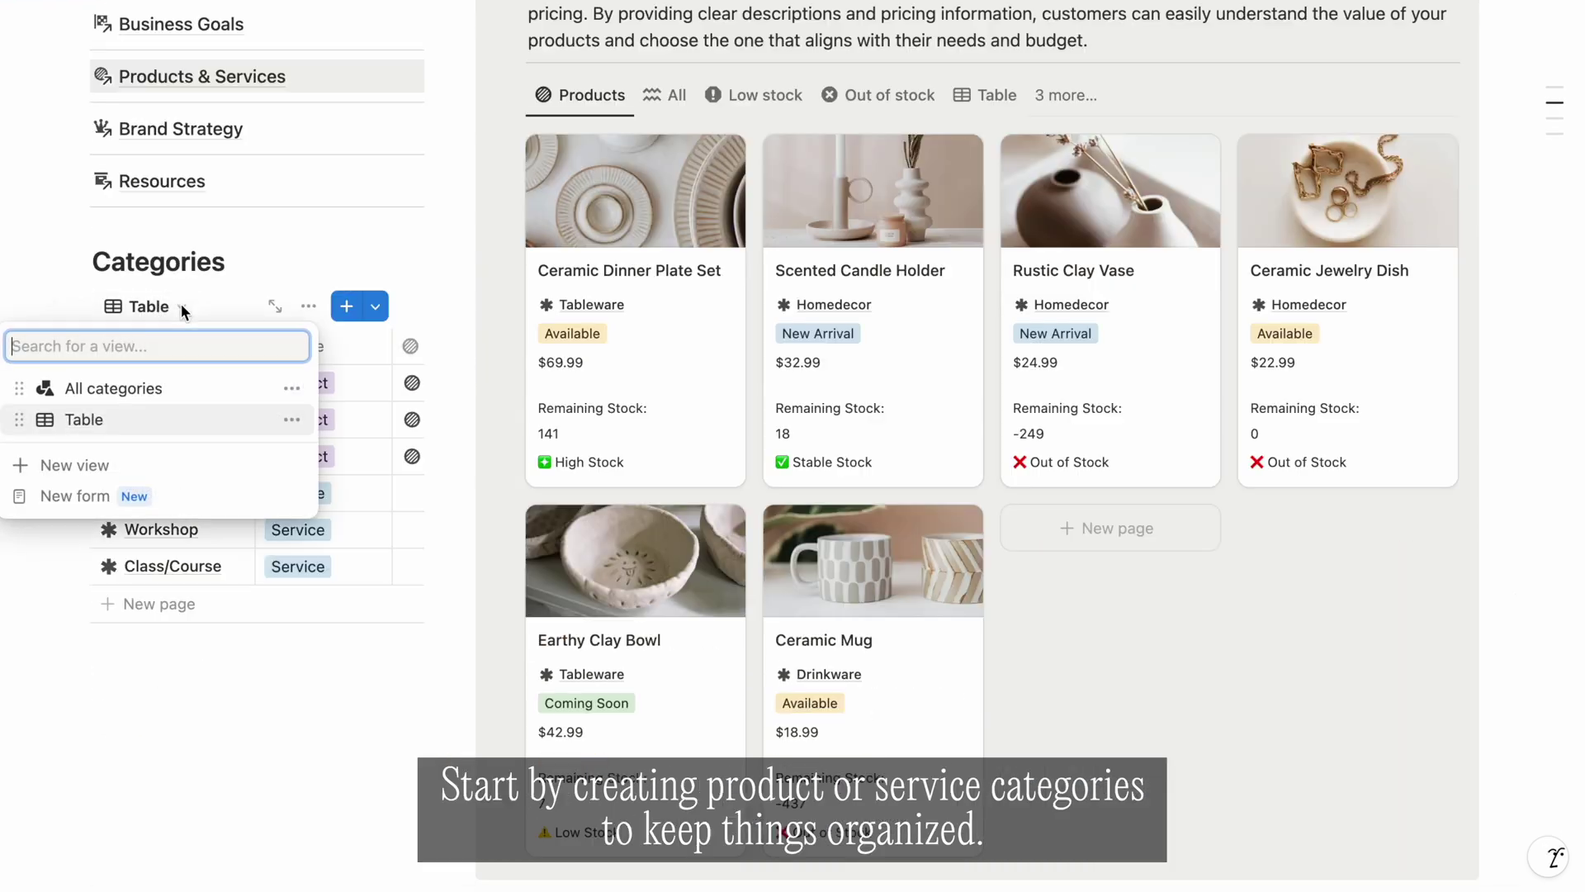
click(136, 397)
scroll(305, 450, down, 4)
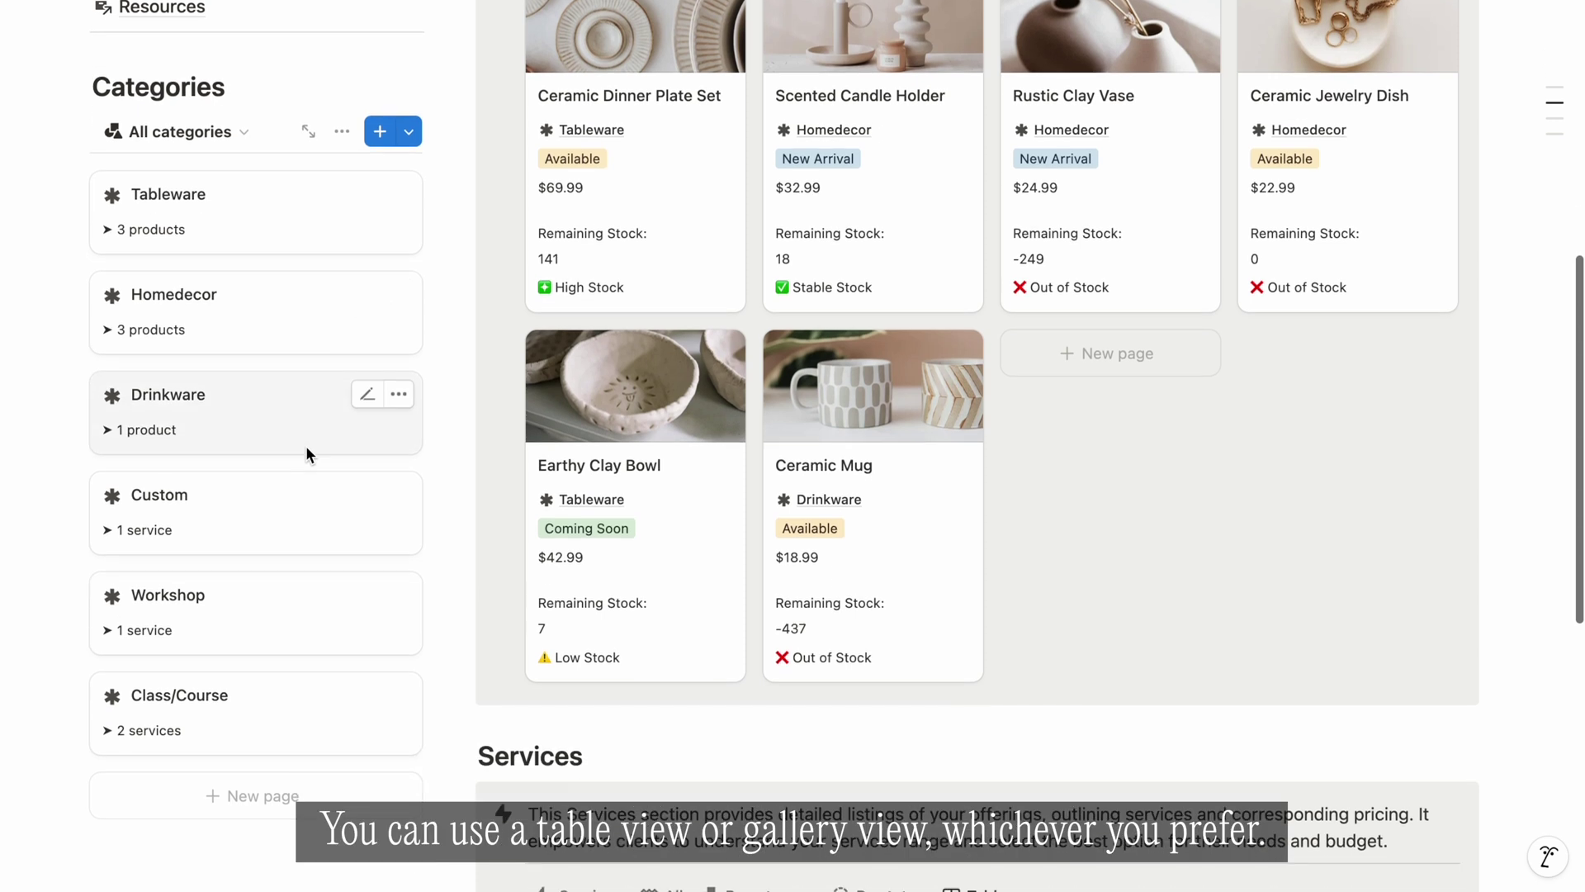
click(161, 130)
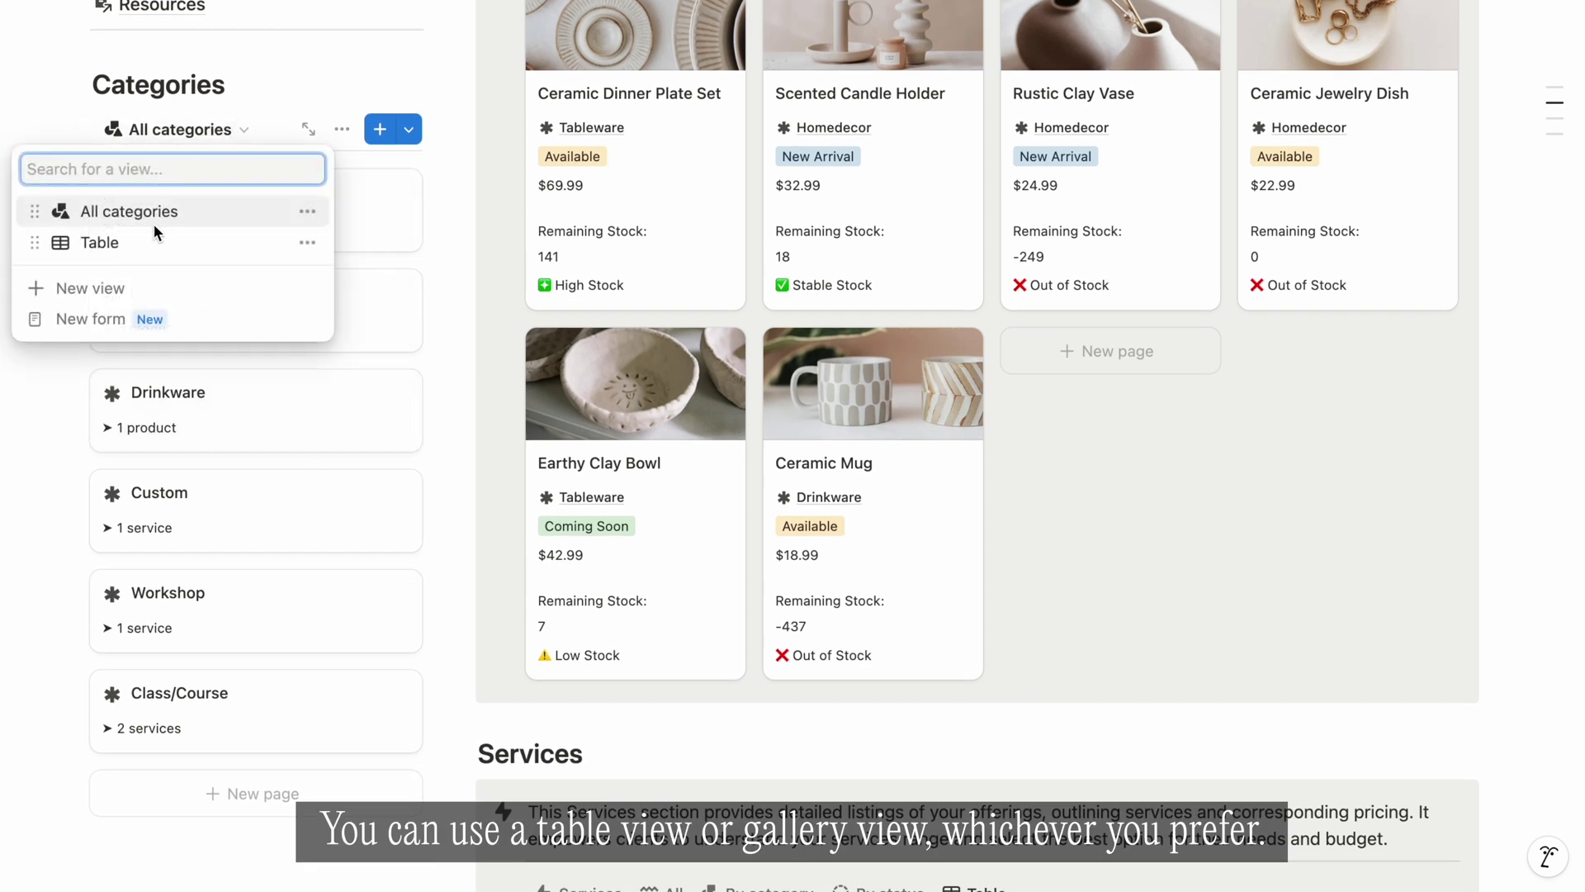
click(145, 244)
Step: Add a Bedroom category with its Type set to Product
click(157, 427)
text(Bedroom)
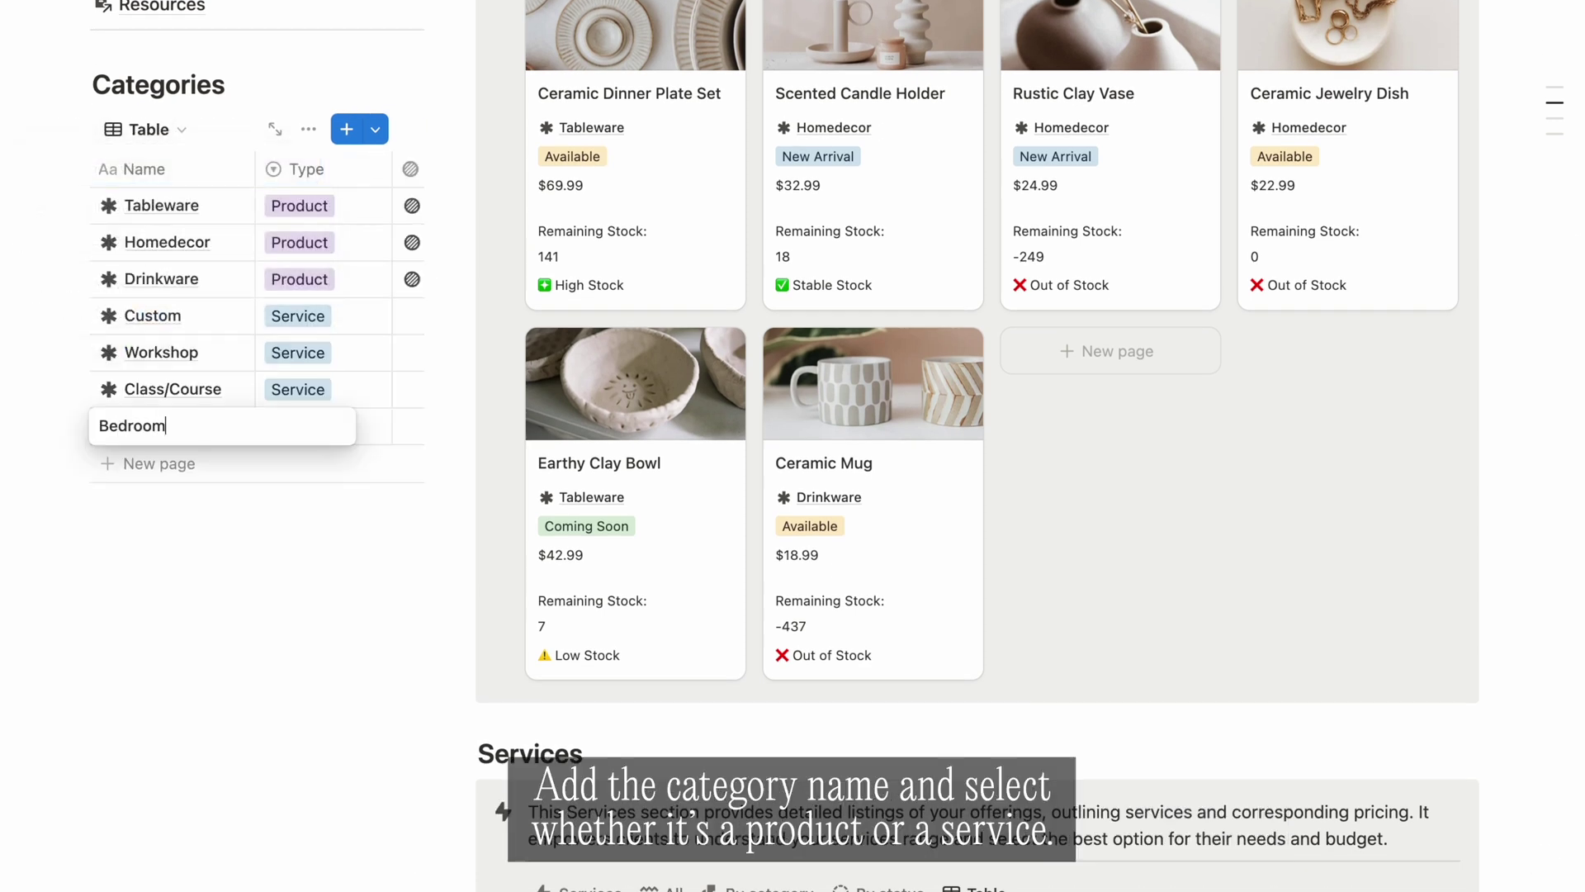
key(Return)
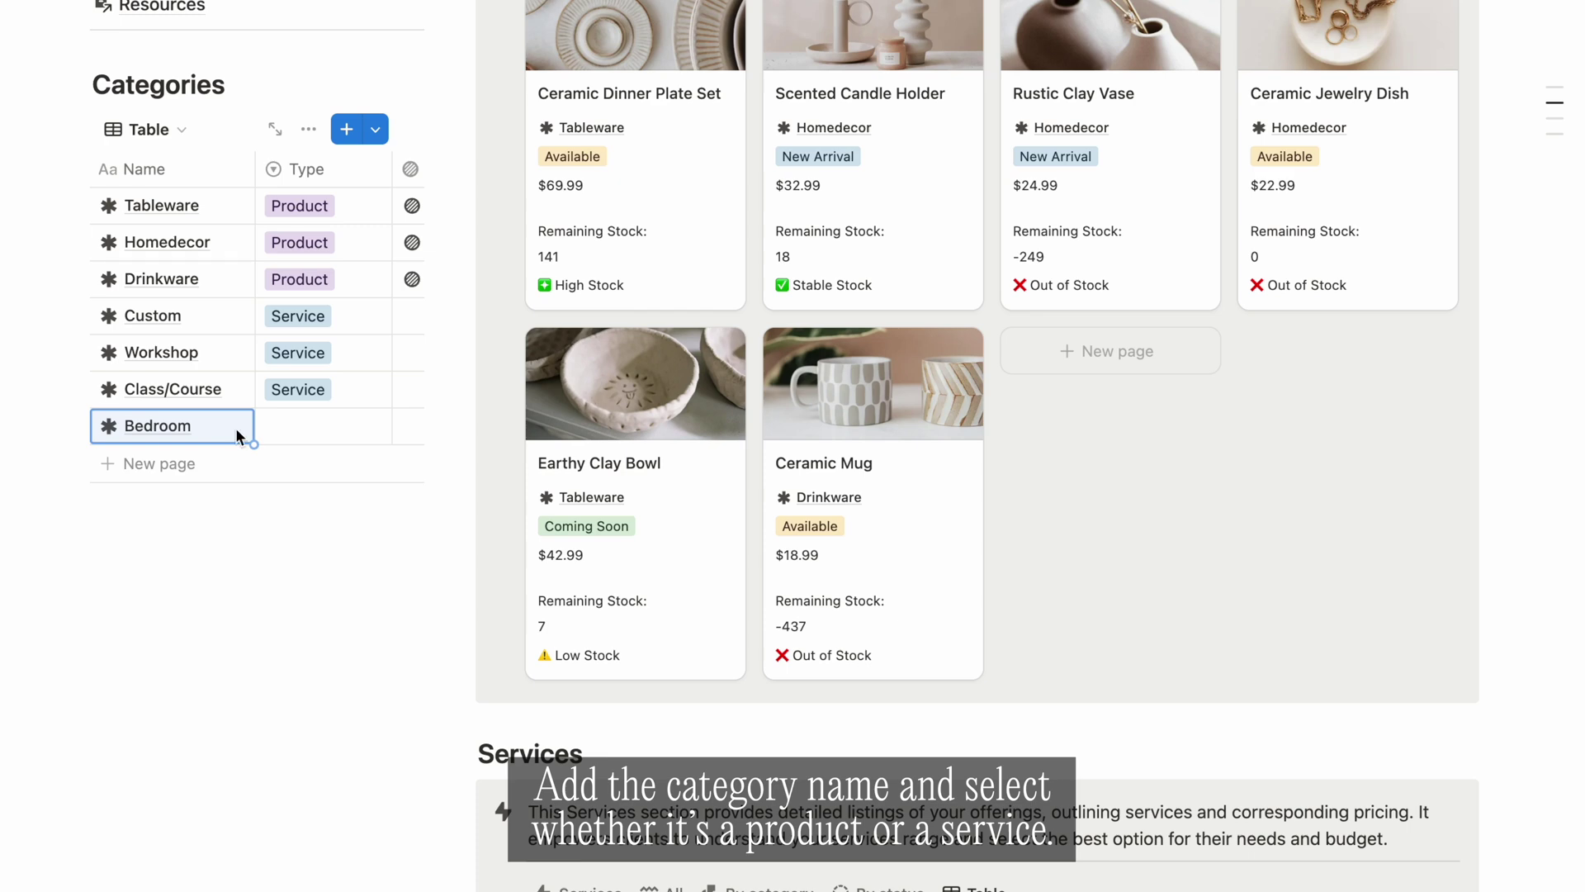
click(263, 427)
click(330, 498)
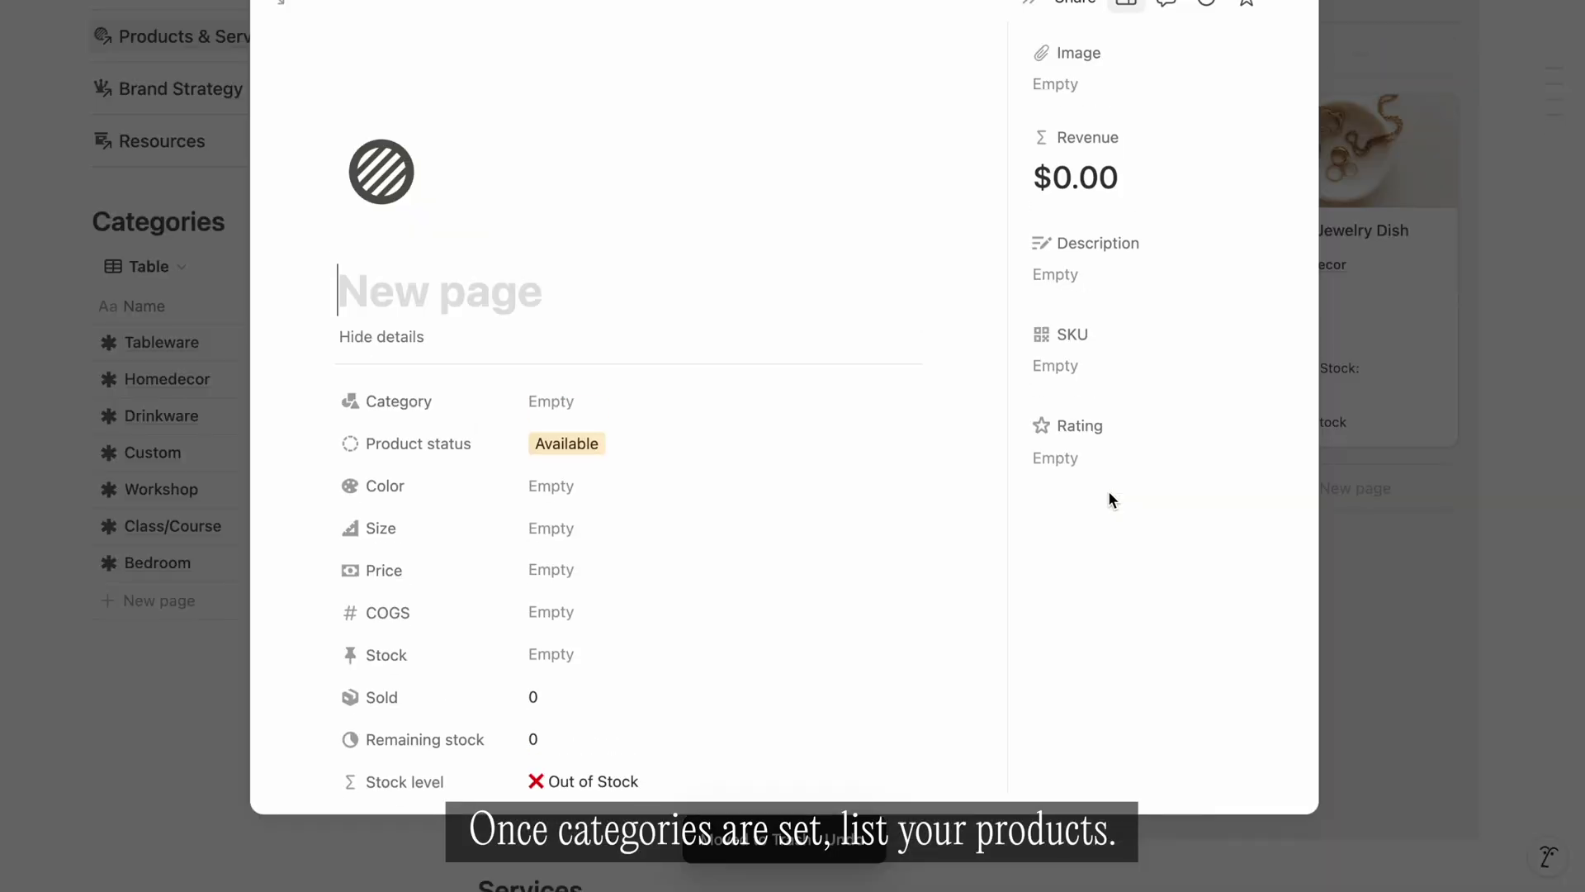
Step: Title the product 'Linen Duvet Cover' with category Bedroom, colour Blue and size Medium
text(Linen D)
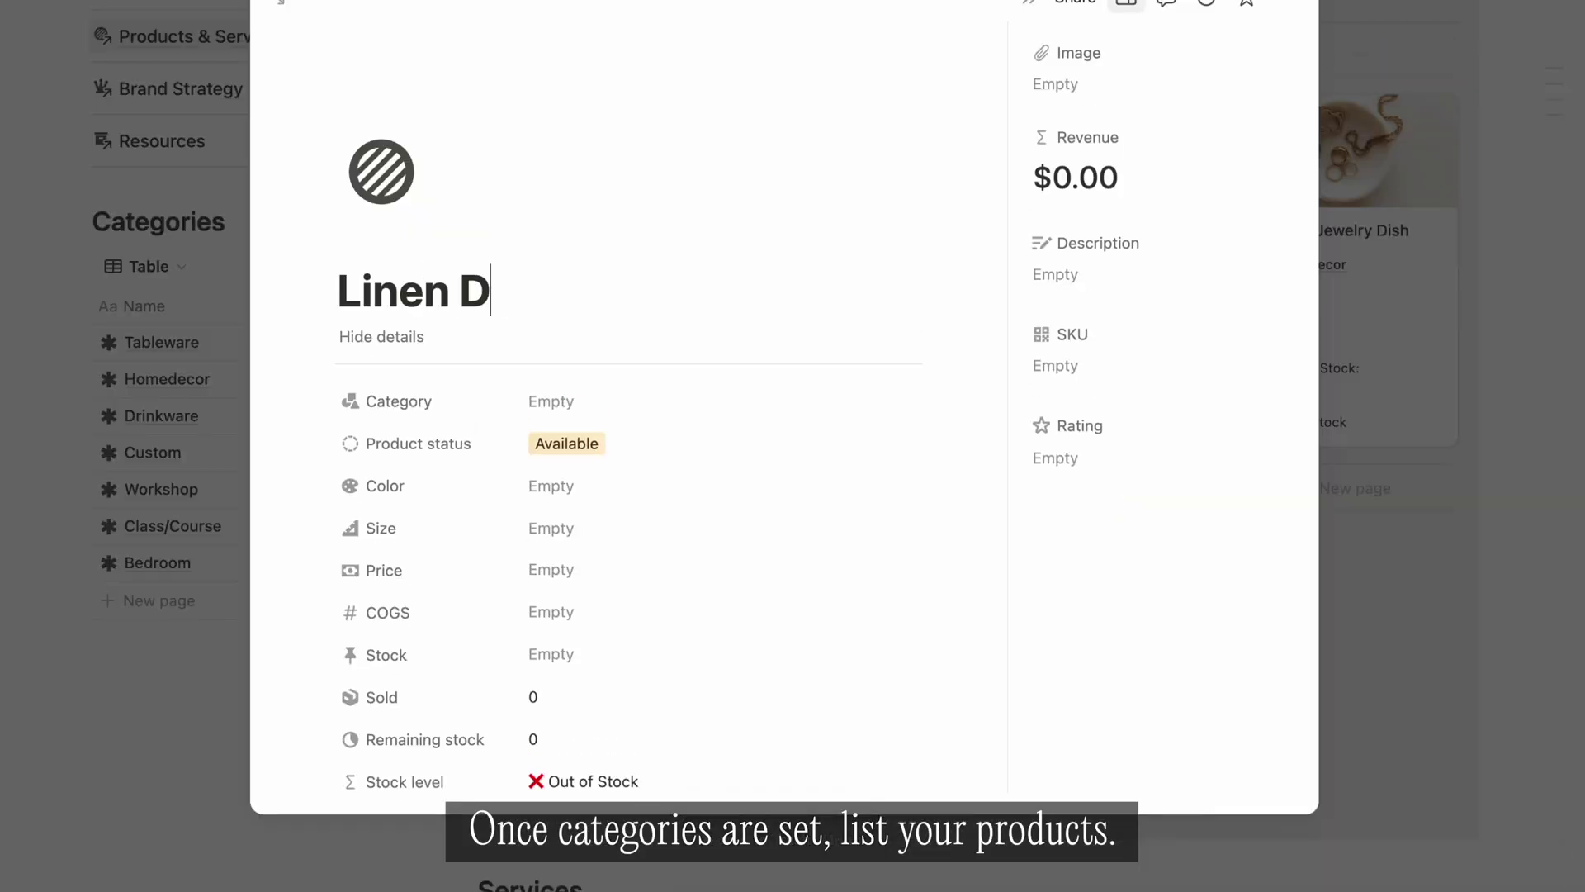
text(uvet Cover)
click(566, 402)
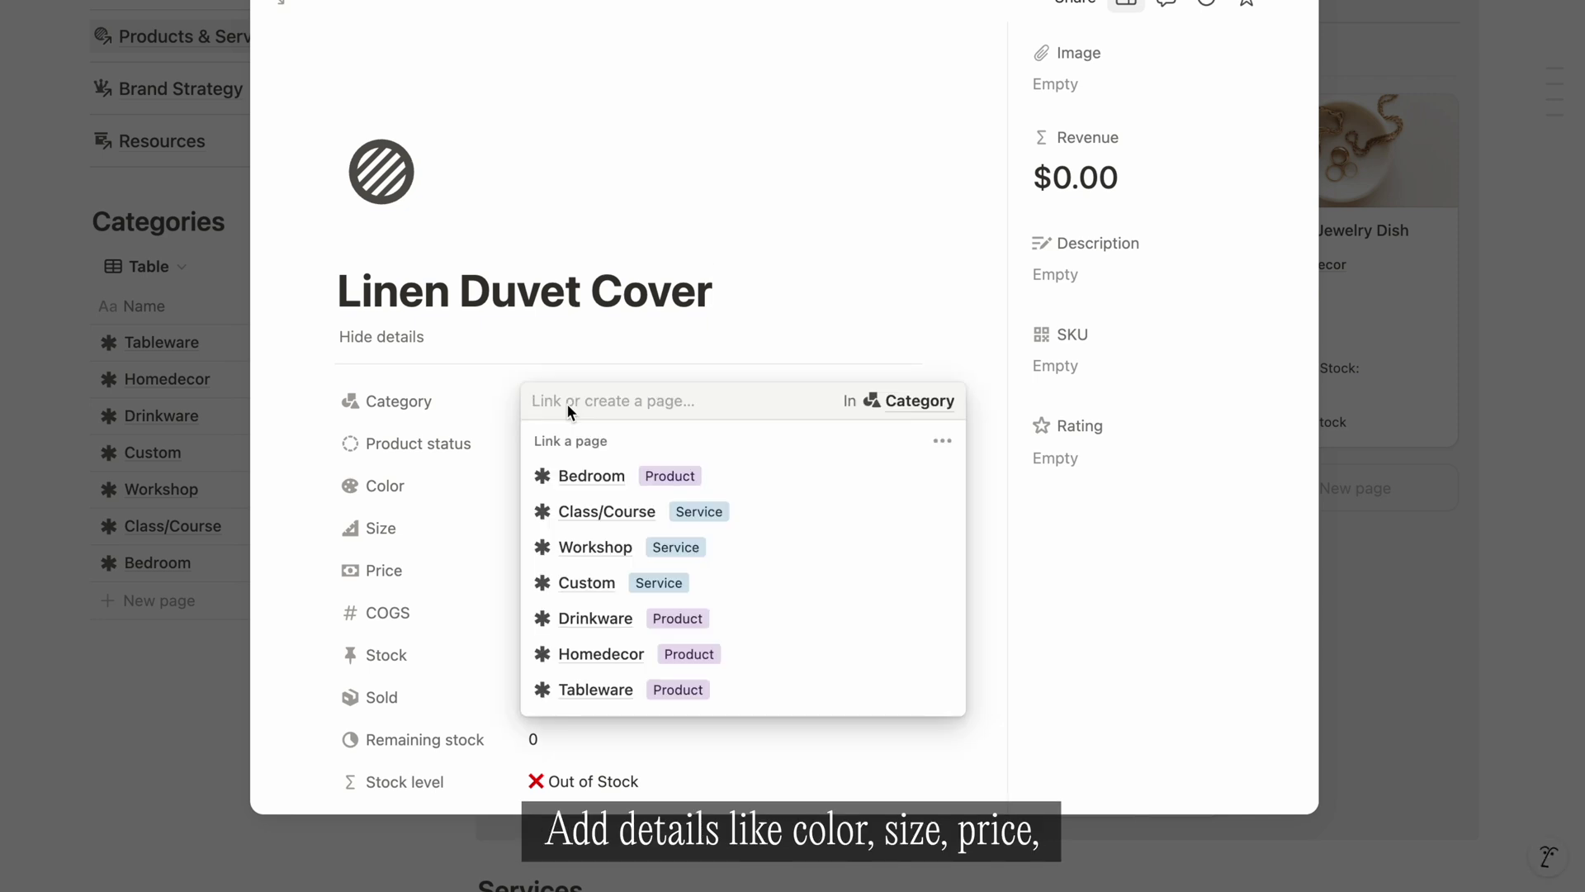
click(591, 474)
click(551, 341)
click(594, 761)
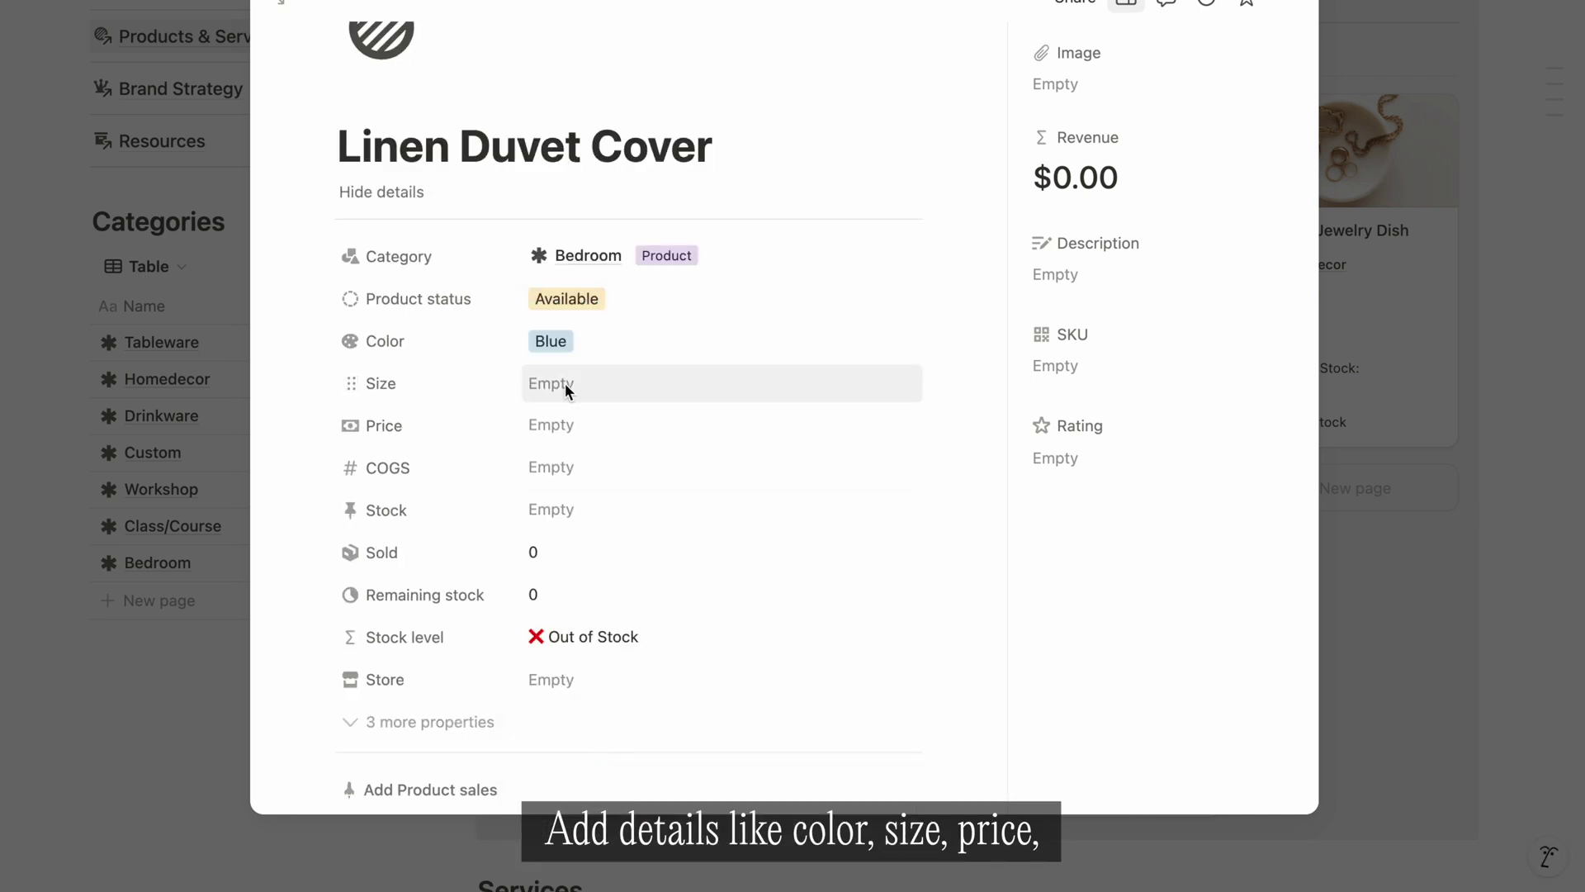
click(565, 383)
click(618, 485)
Step: Set its Price to $45.00, COGS to $25.00 and Stock to 50
click(578, 424)
text(45)
click(614, 468)
text(25)
key(Return)
click(565, 509)
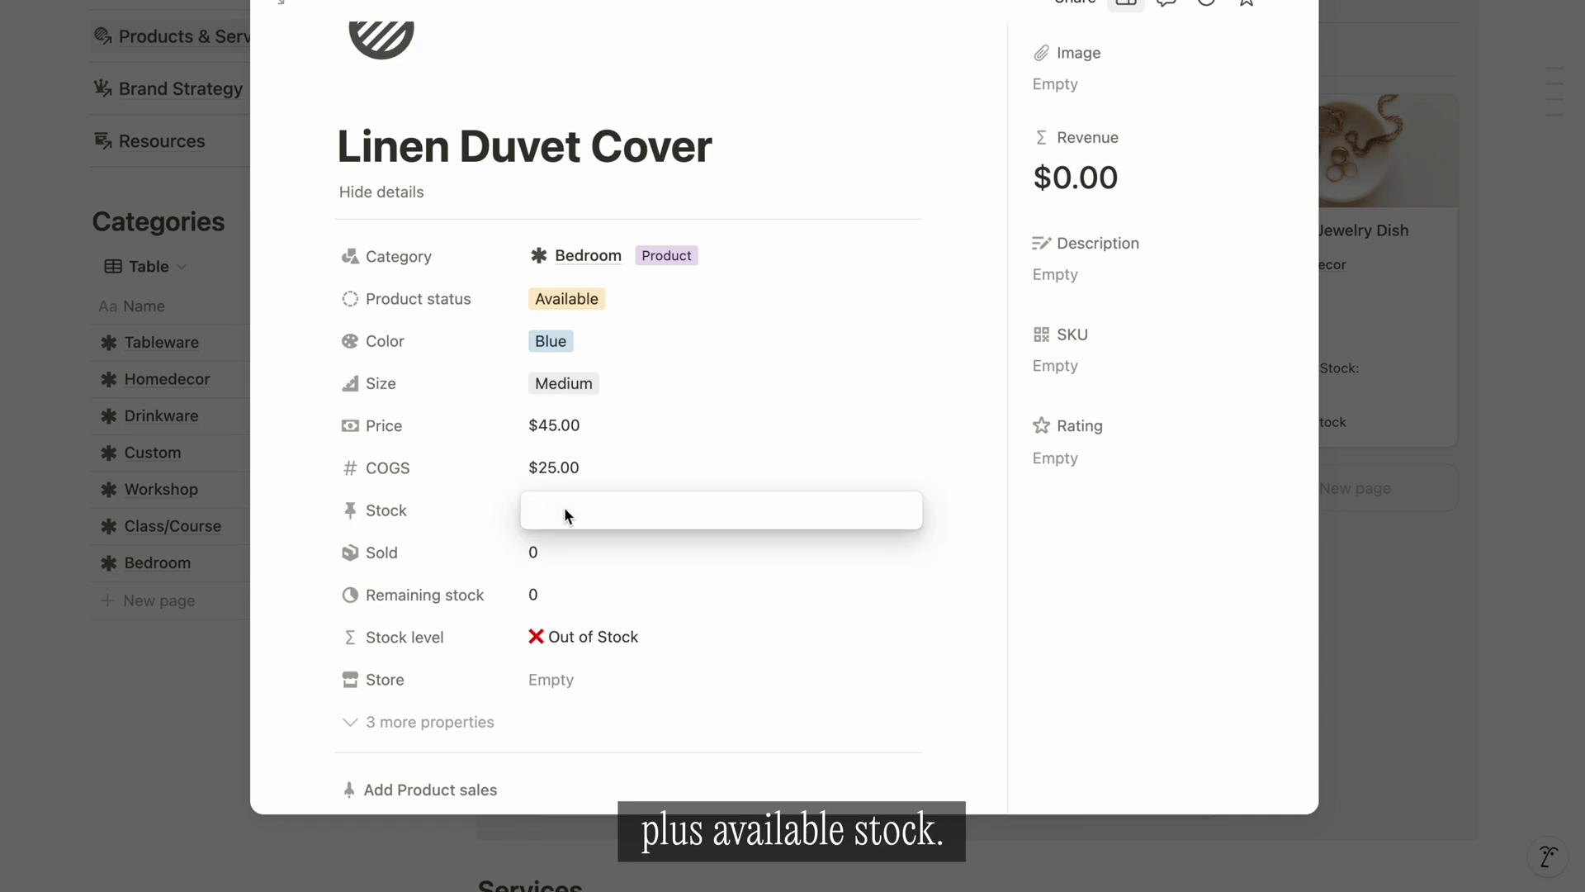
text(50)
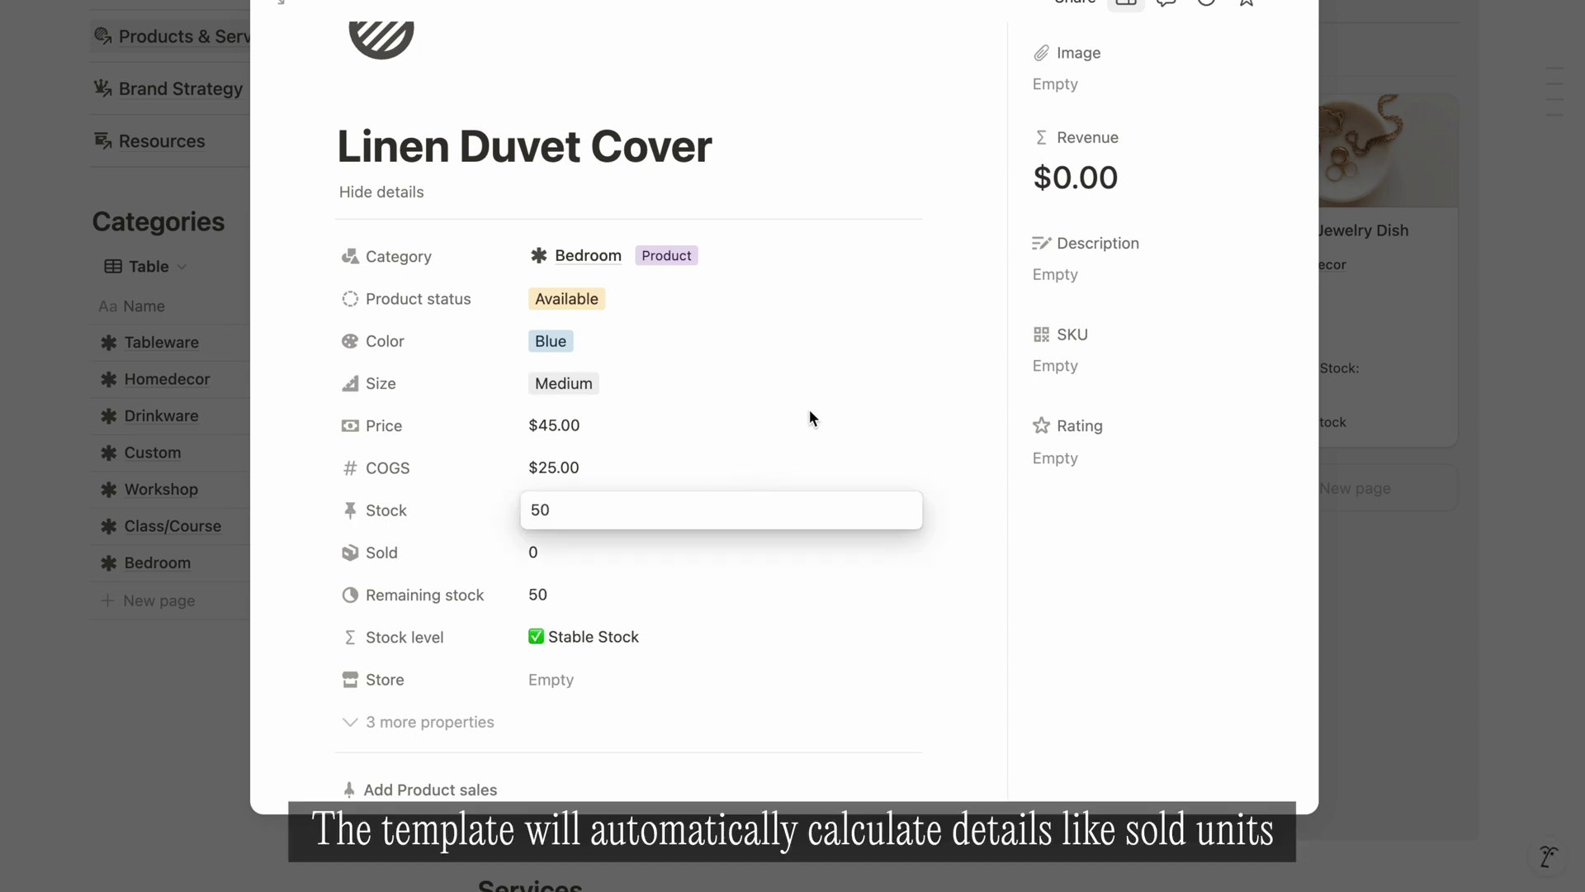
key(Return)
Step: Filter the Products gallery to the Low stock and then Out of stock views
scroll(856, 528, down, 2)
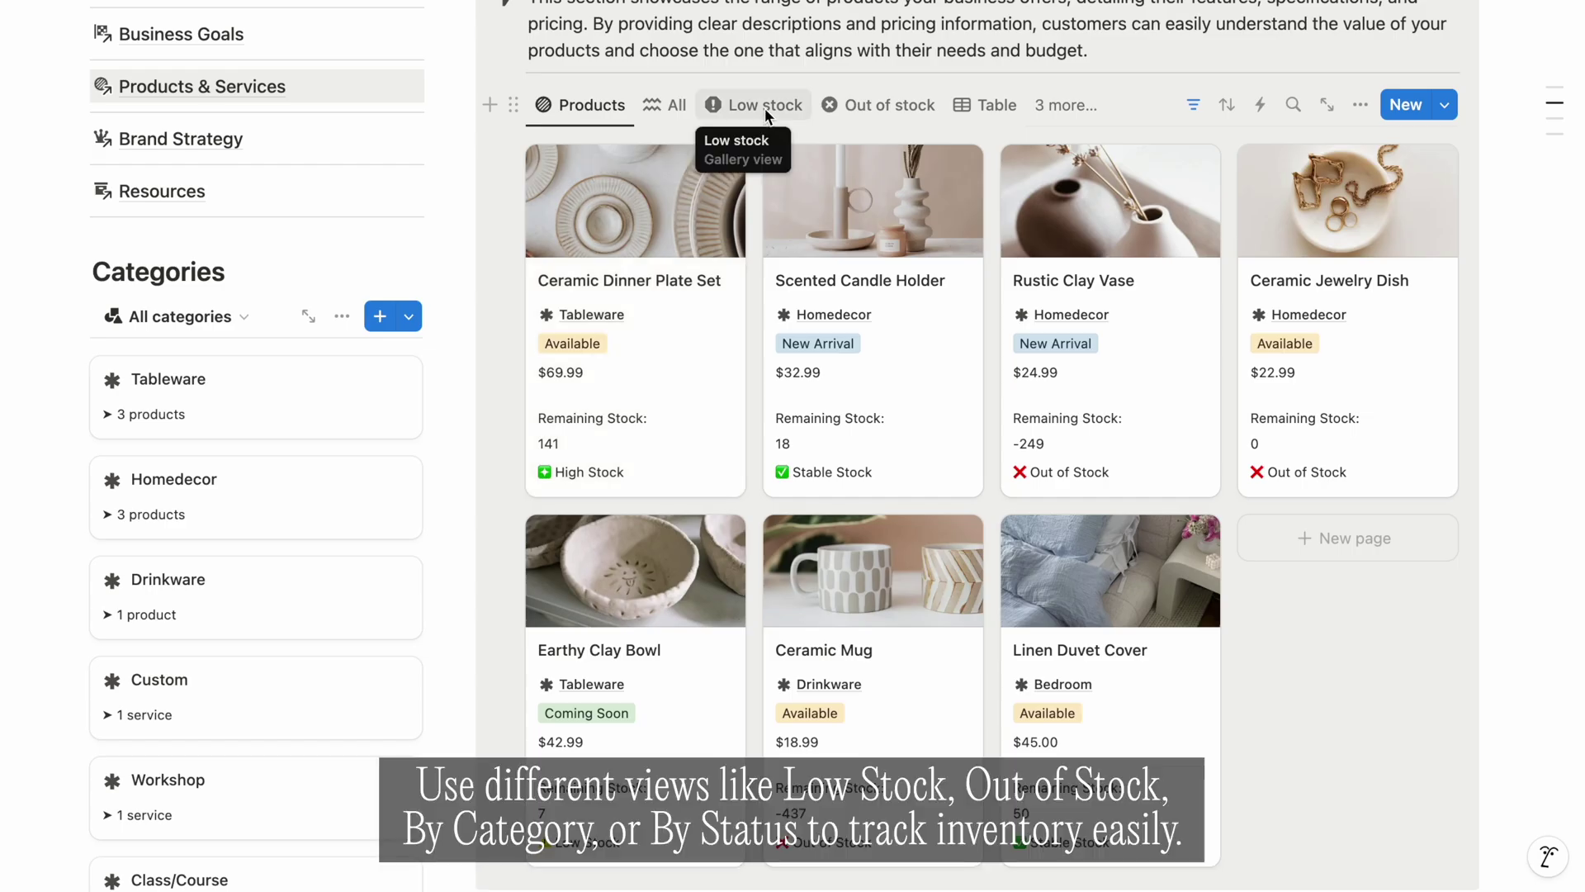
click(768, 116)
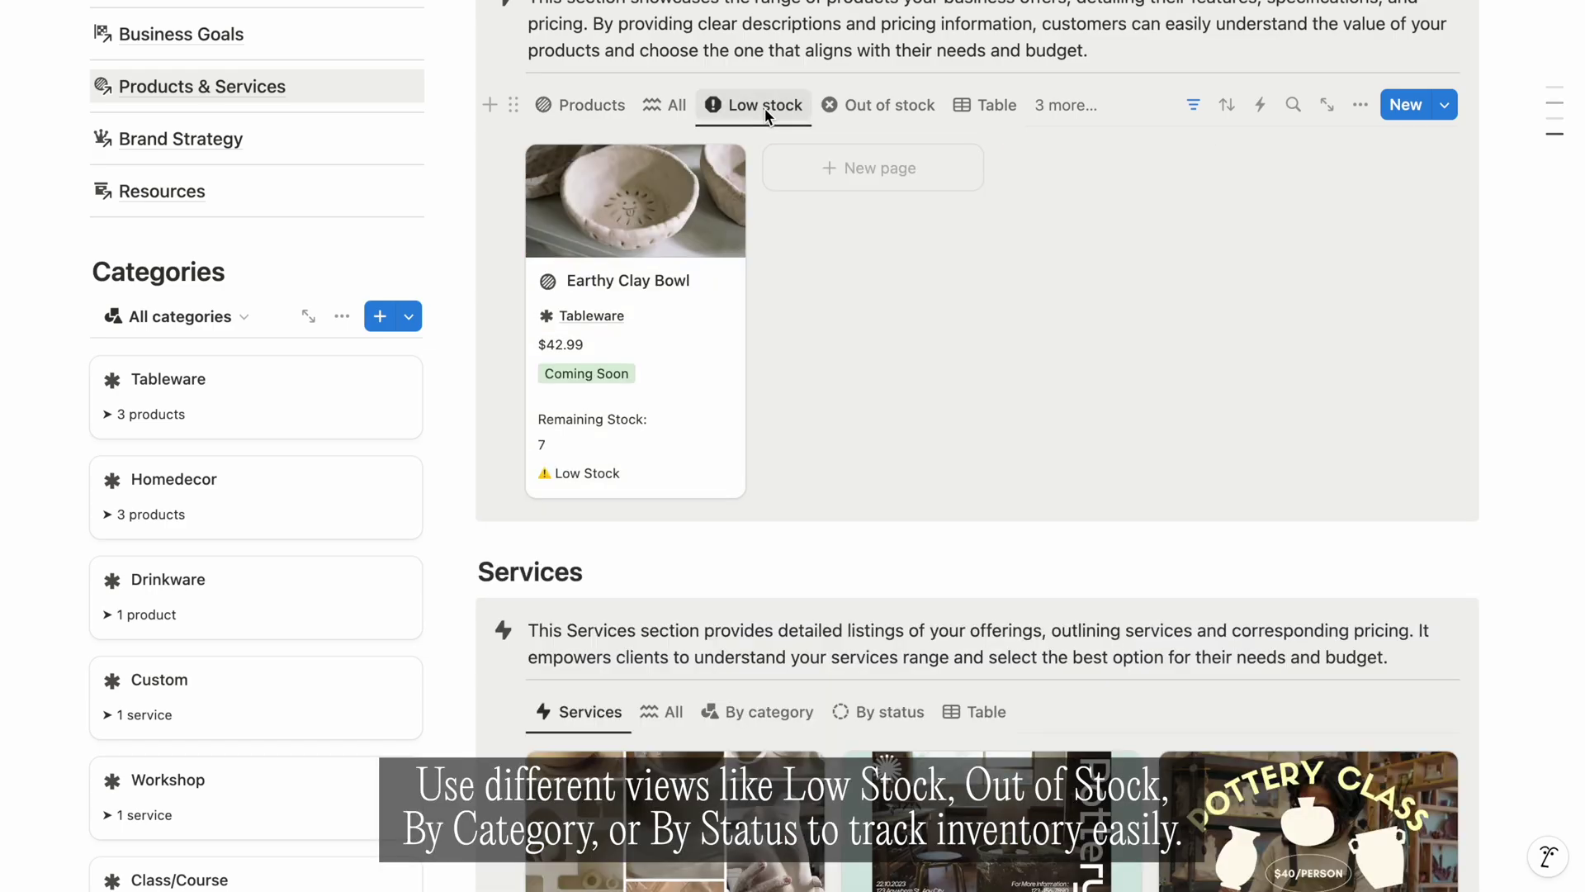
click(889, 107)
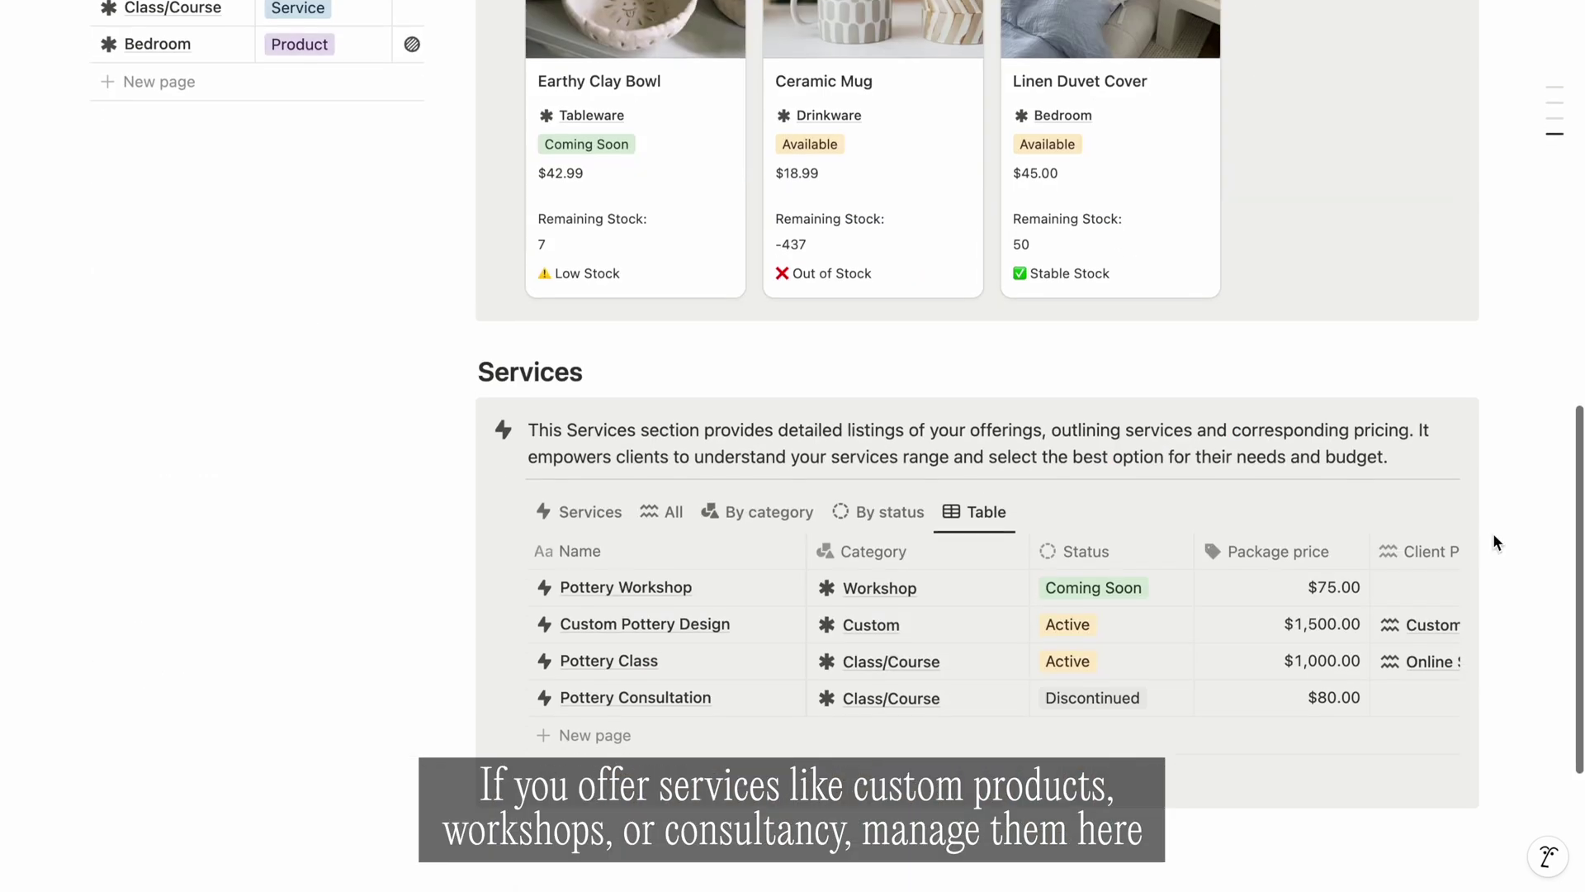
Step: Set the New Service's category to Class/Course and its status to Coming Soon
scroll(1493, 537, down, 2)
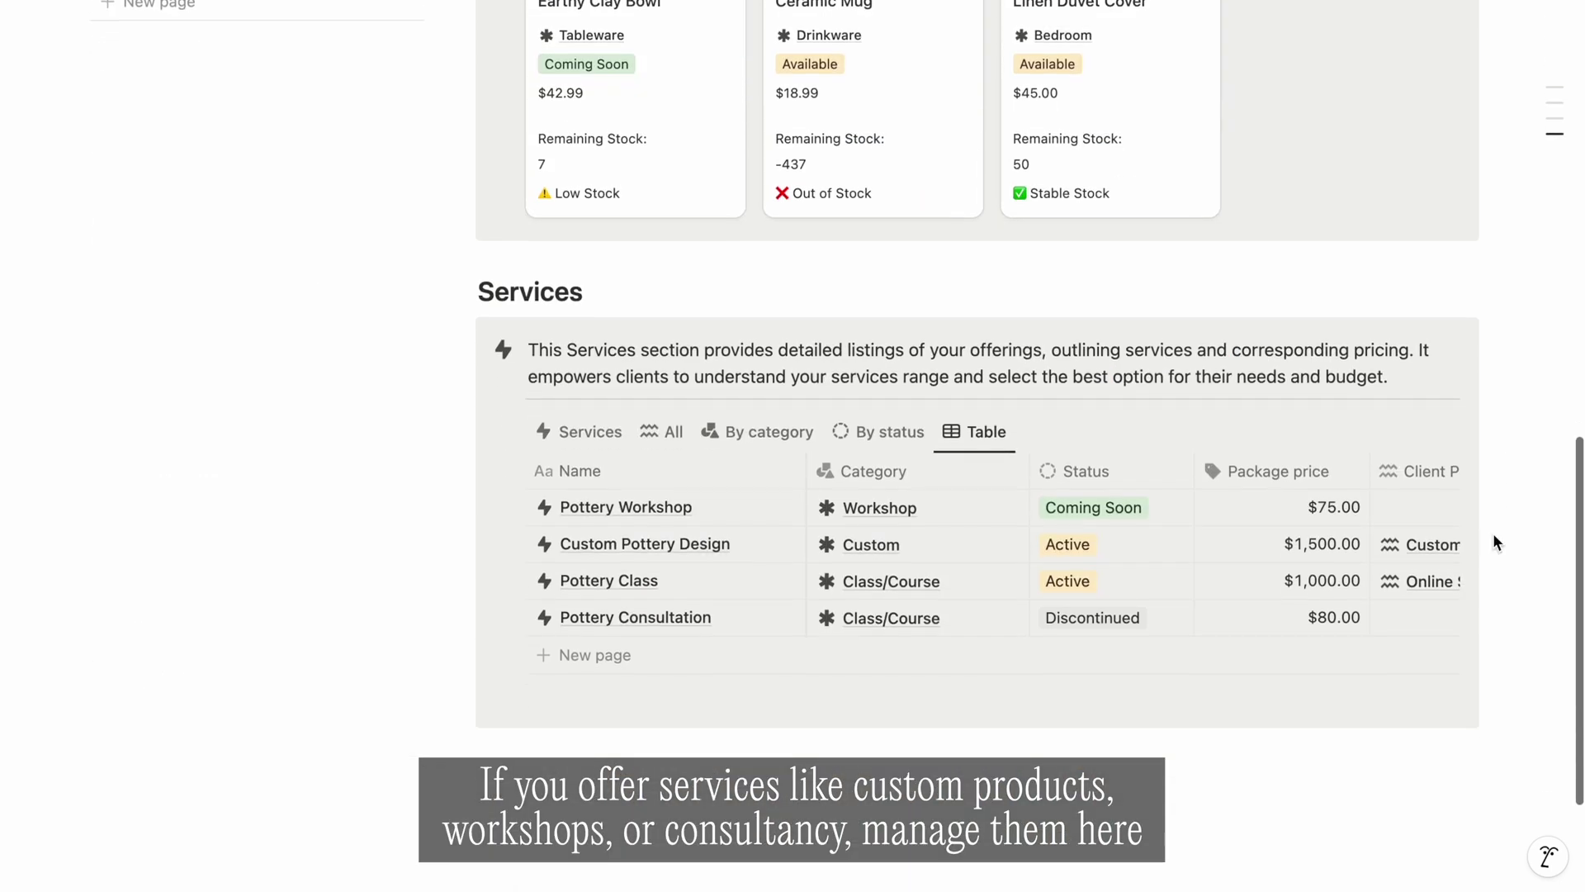
click(575, 439)
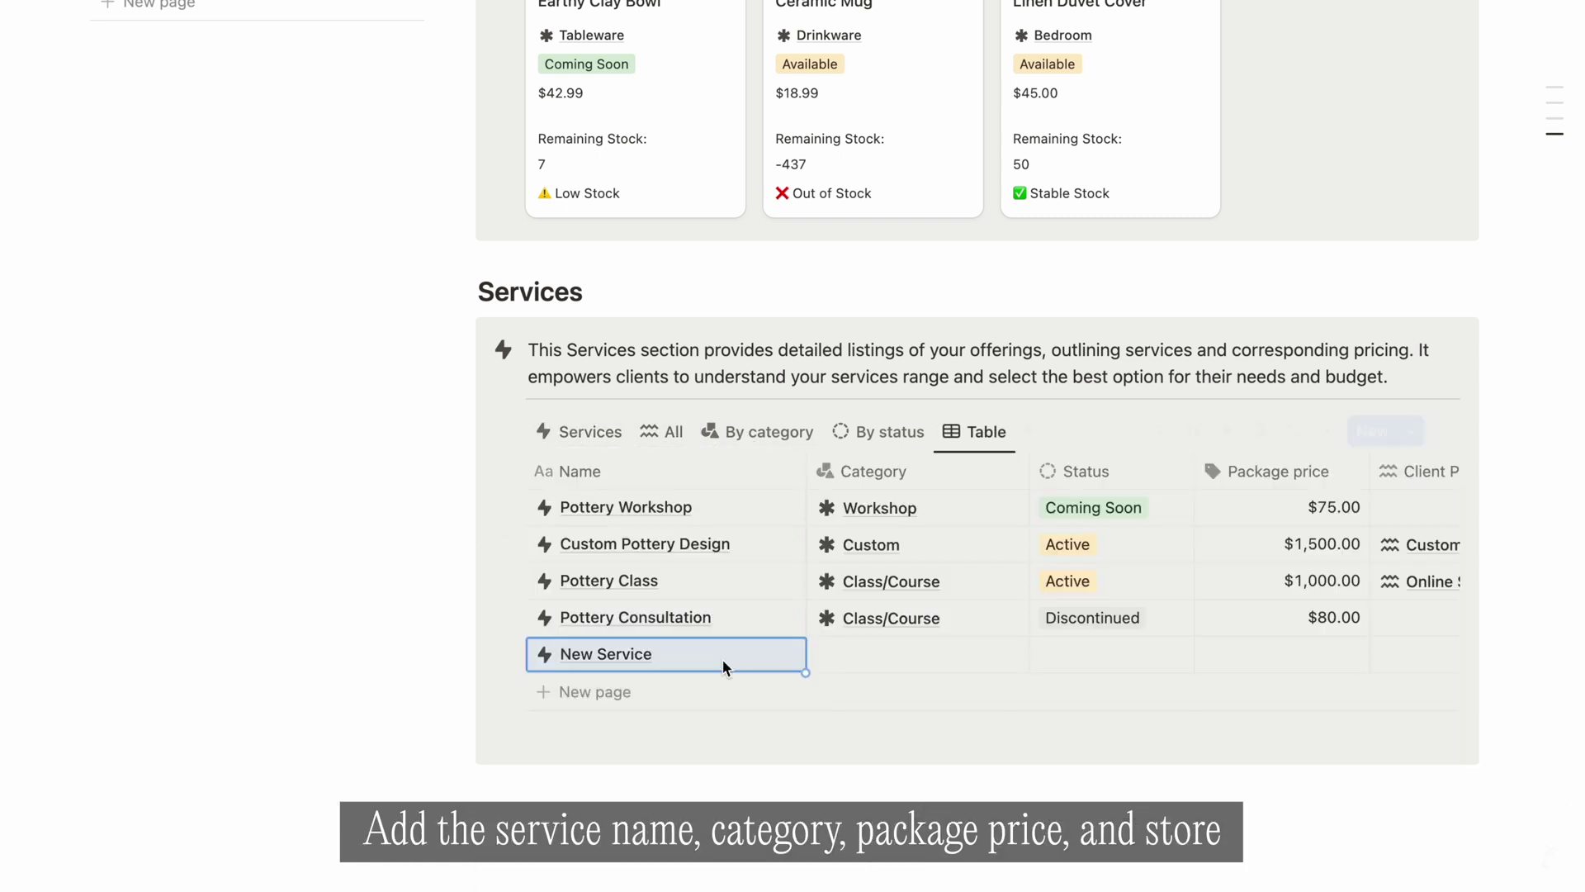
click(902, 654)
click(875, 400)
click(1107, 654)
click(1054, 764)
Step: Give New Service a $50.00 package price and open its page to review details
scroll(1108, 636, right, 3)
click(1071, 654)
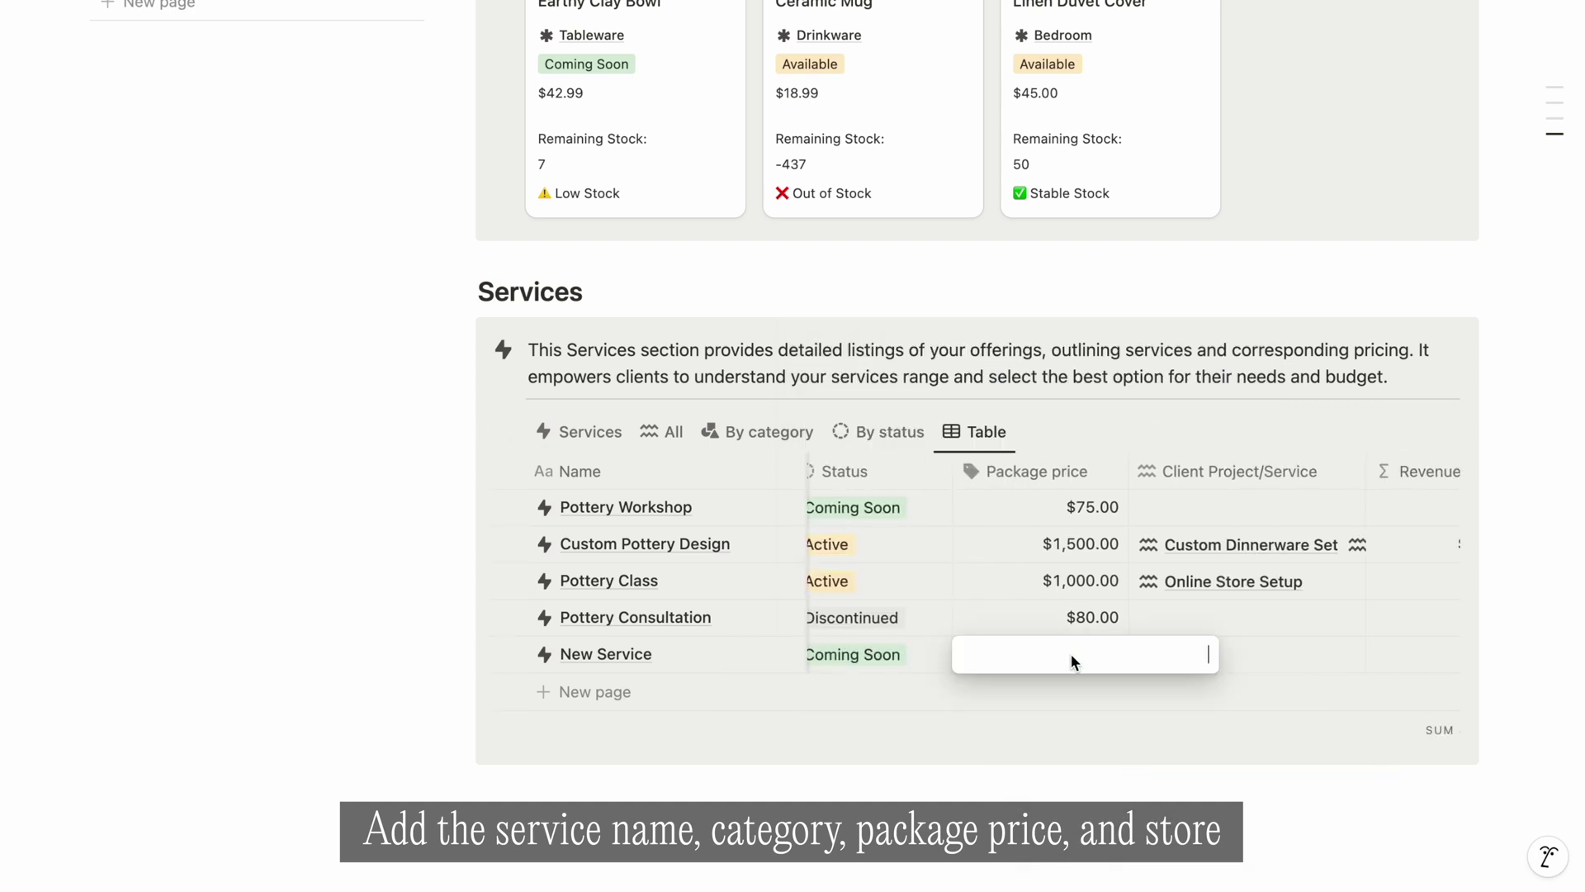
text(50)
key(Return)
click(765, 654)
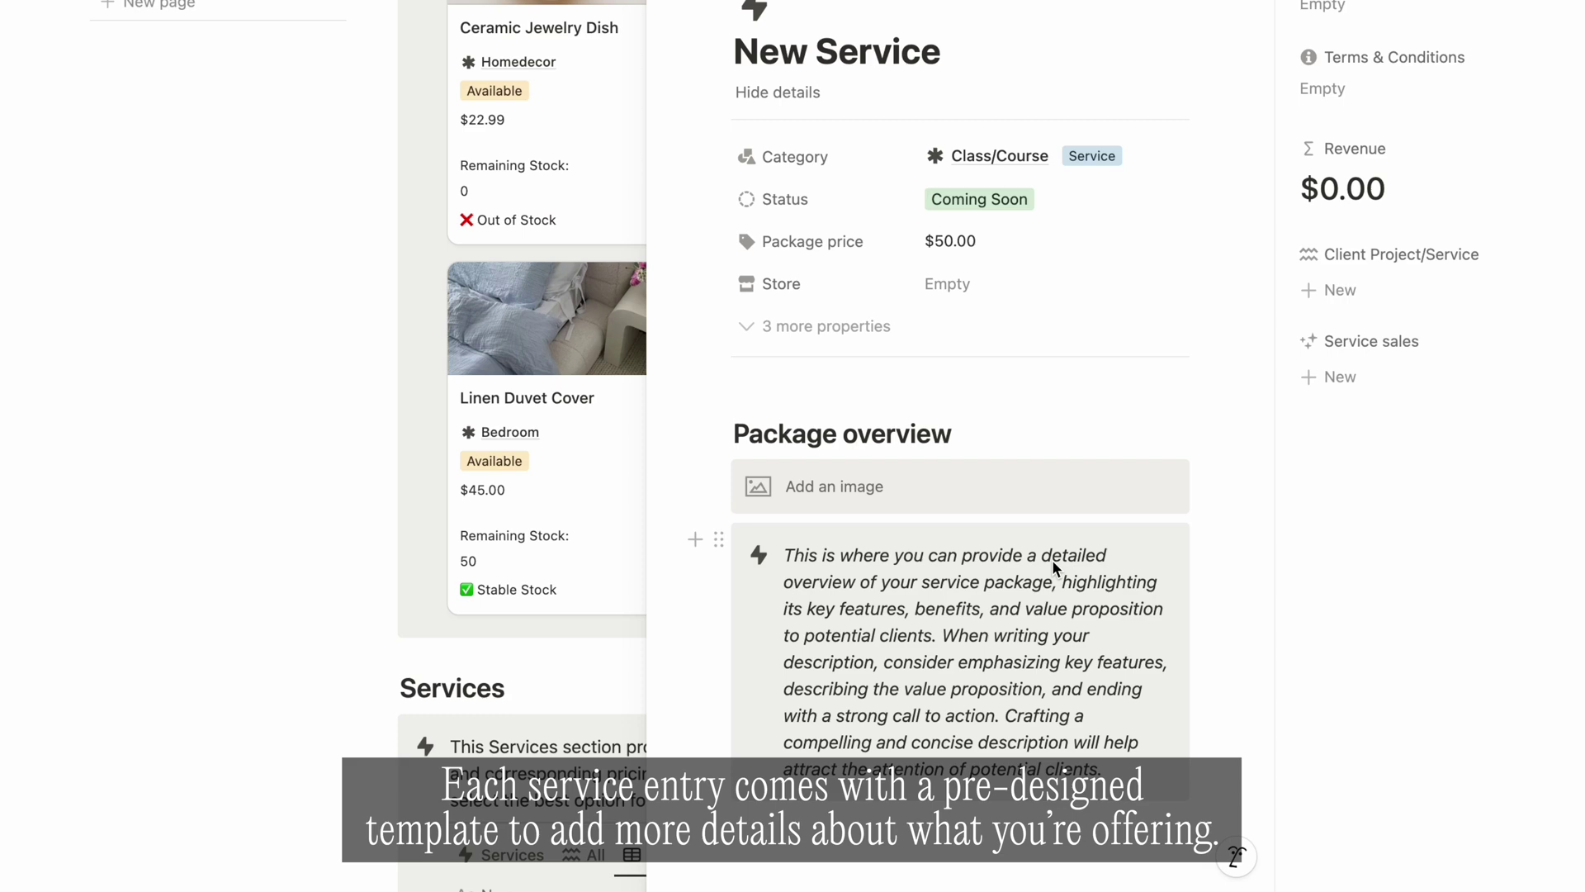
scroll(1180, 633, down, 3)
scroll(1179, 636, down, 5)
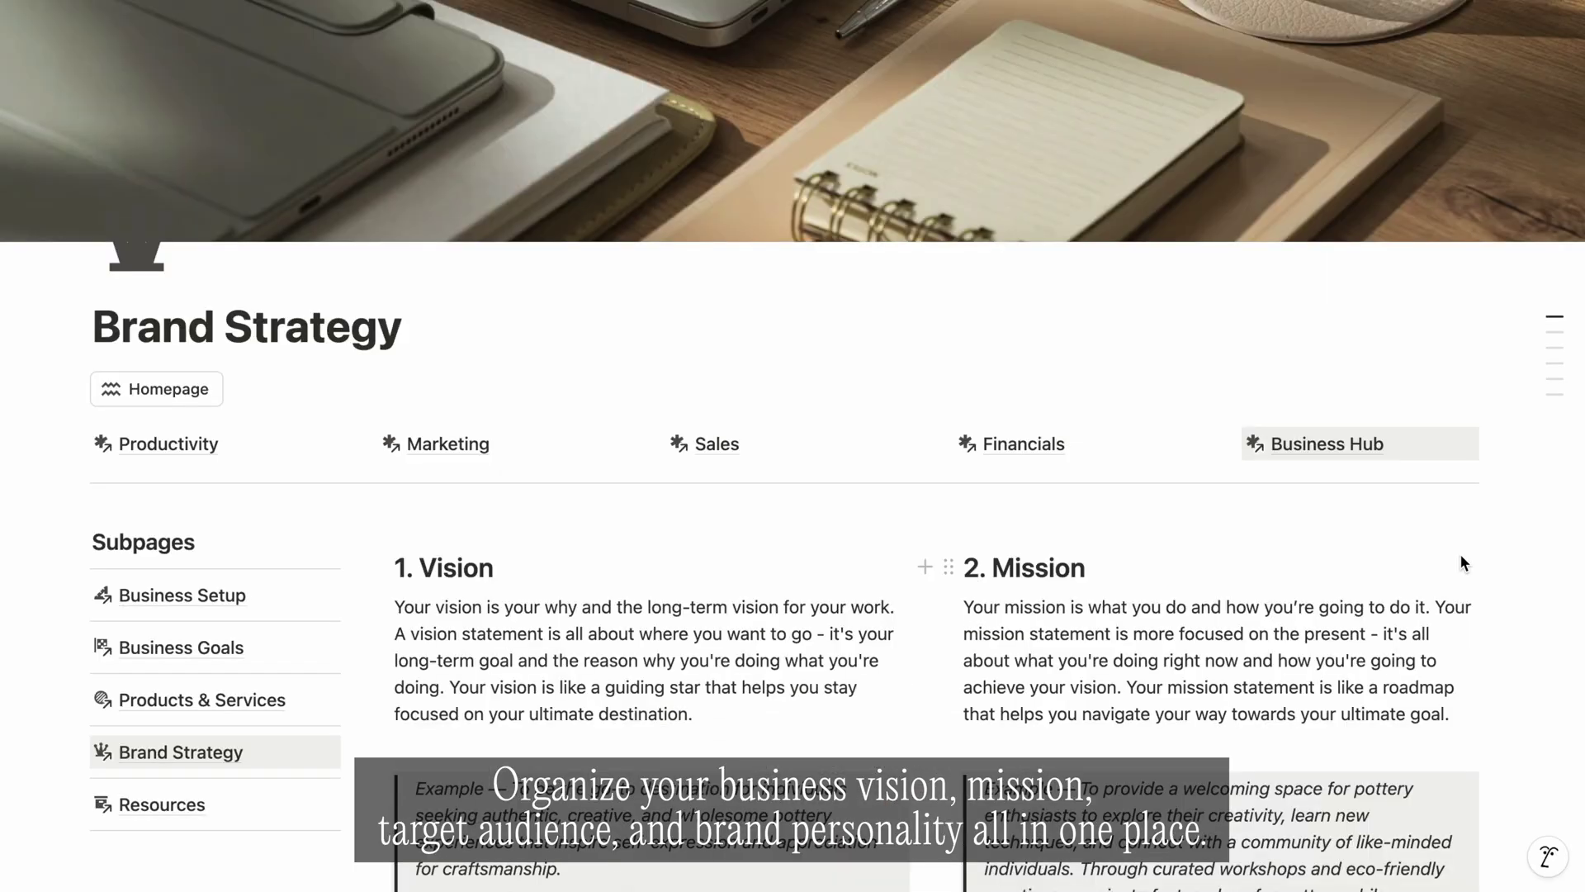
Step: Scroll down the page to bring the Email templates board into view
scroll(1532, 585, down, 3)
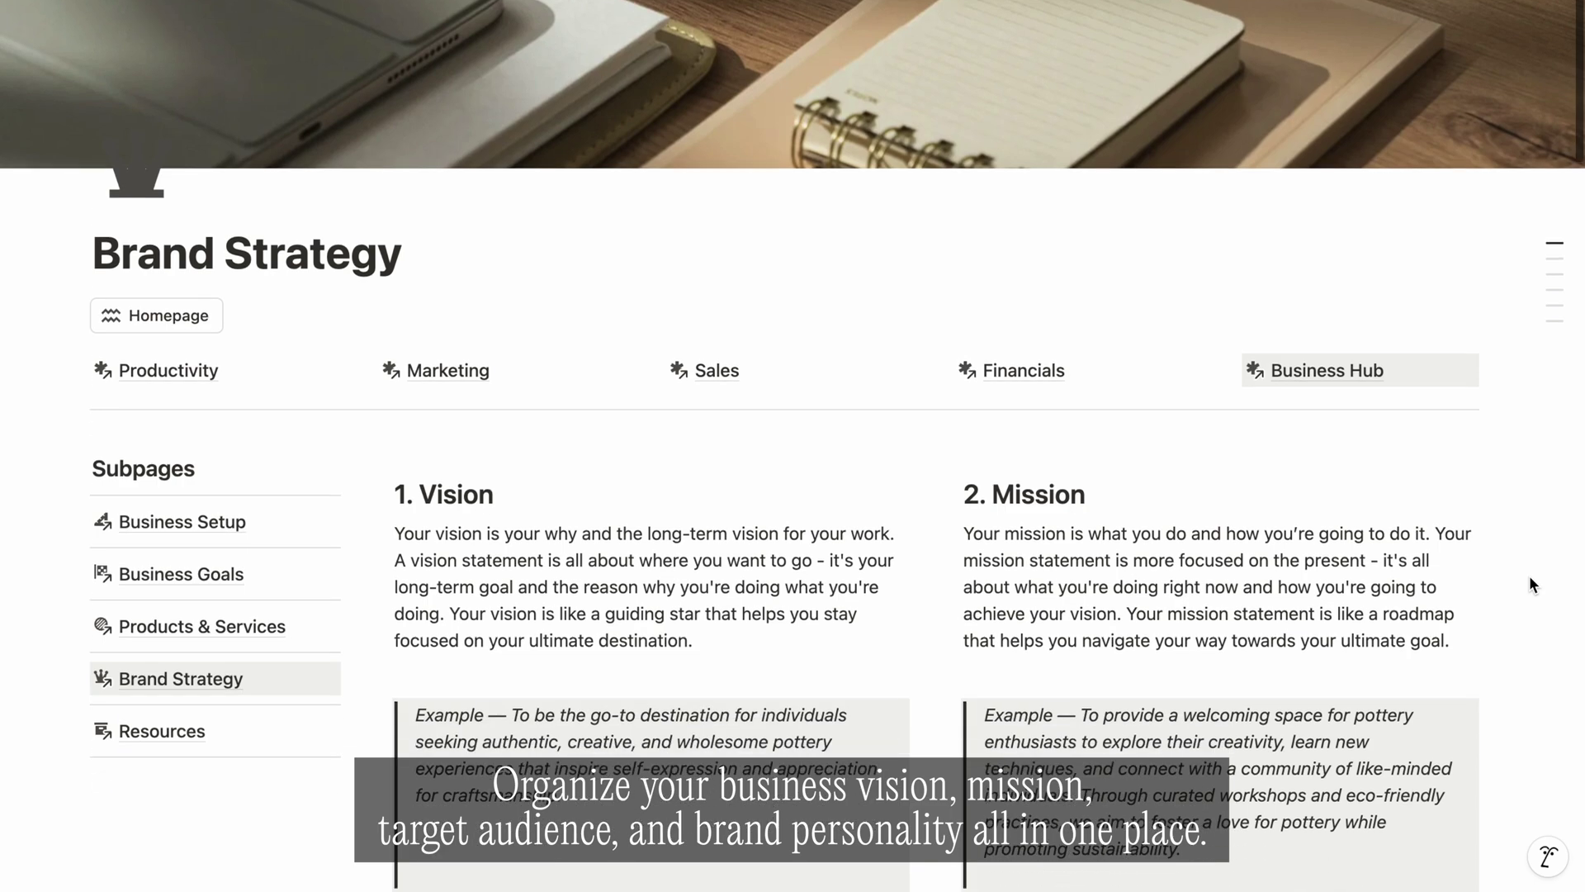
scroll(1529, 577, down, 3)
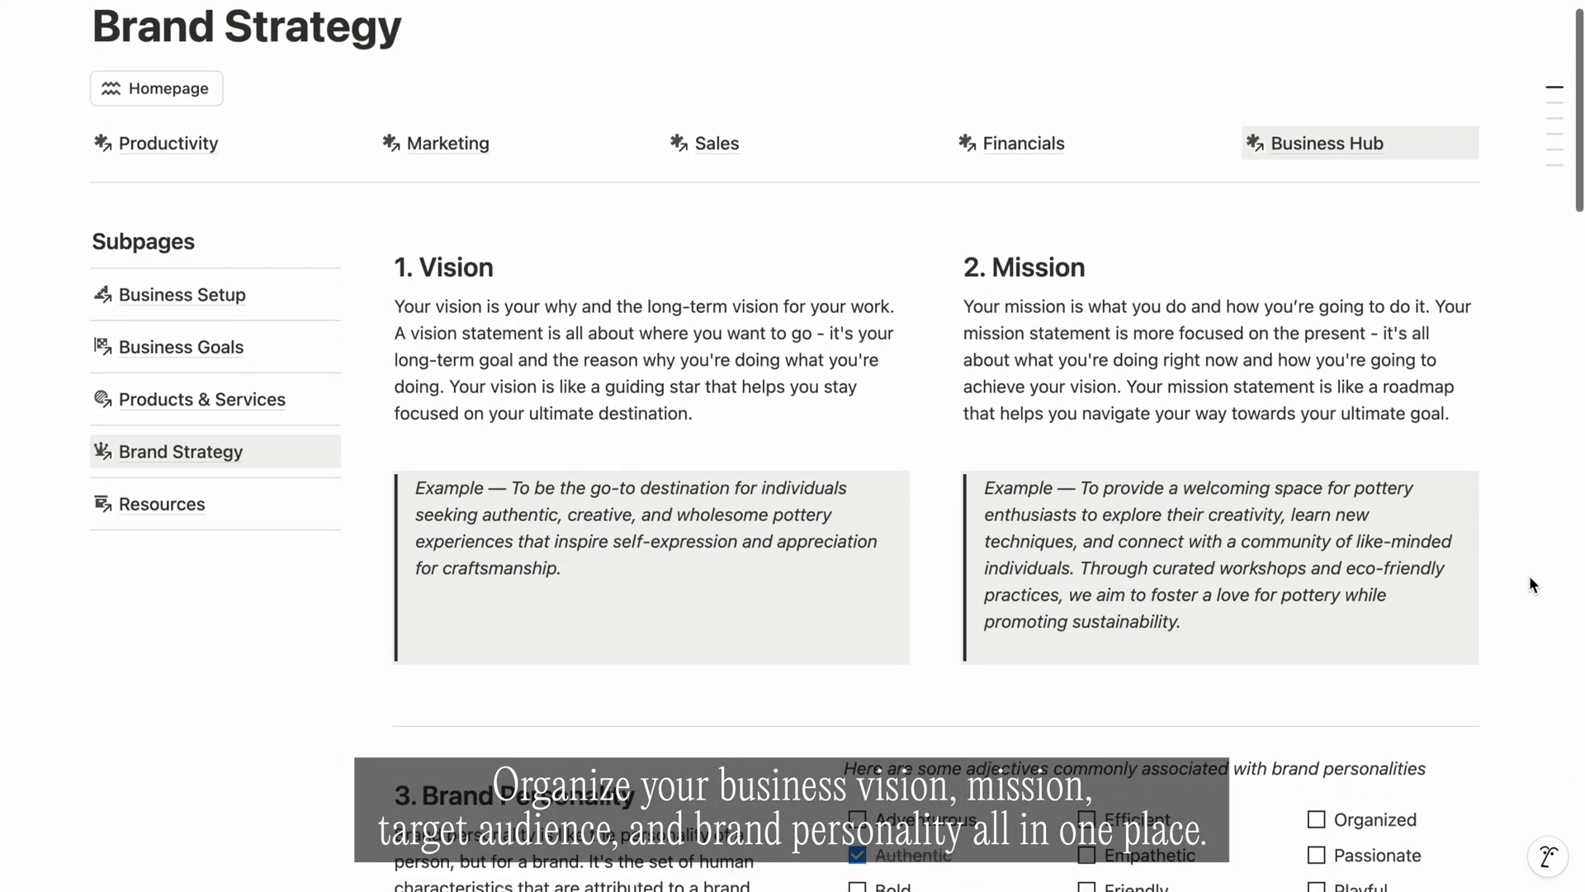
scroll(1530, 576, down, 2)
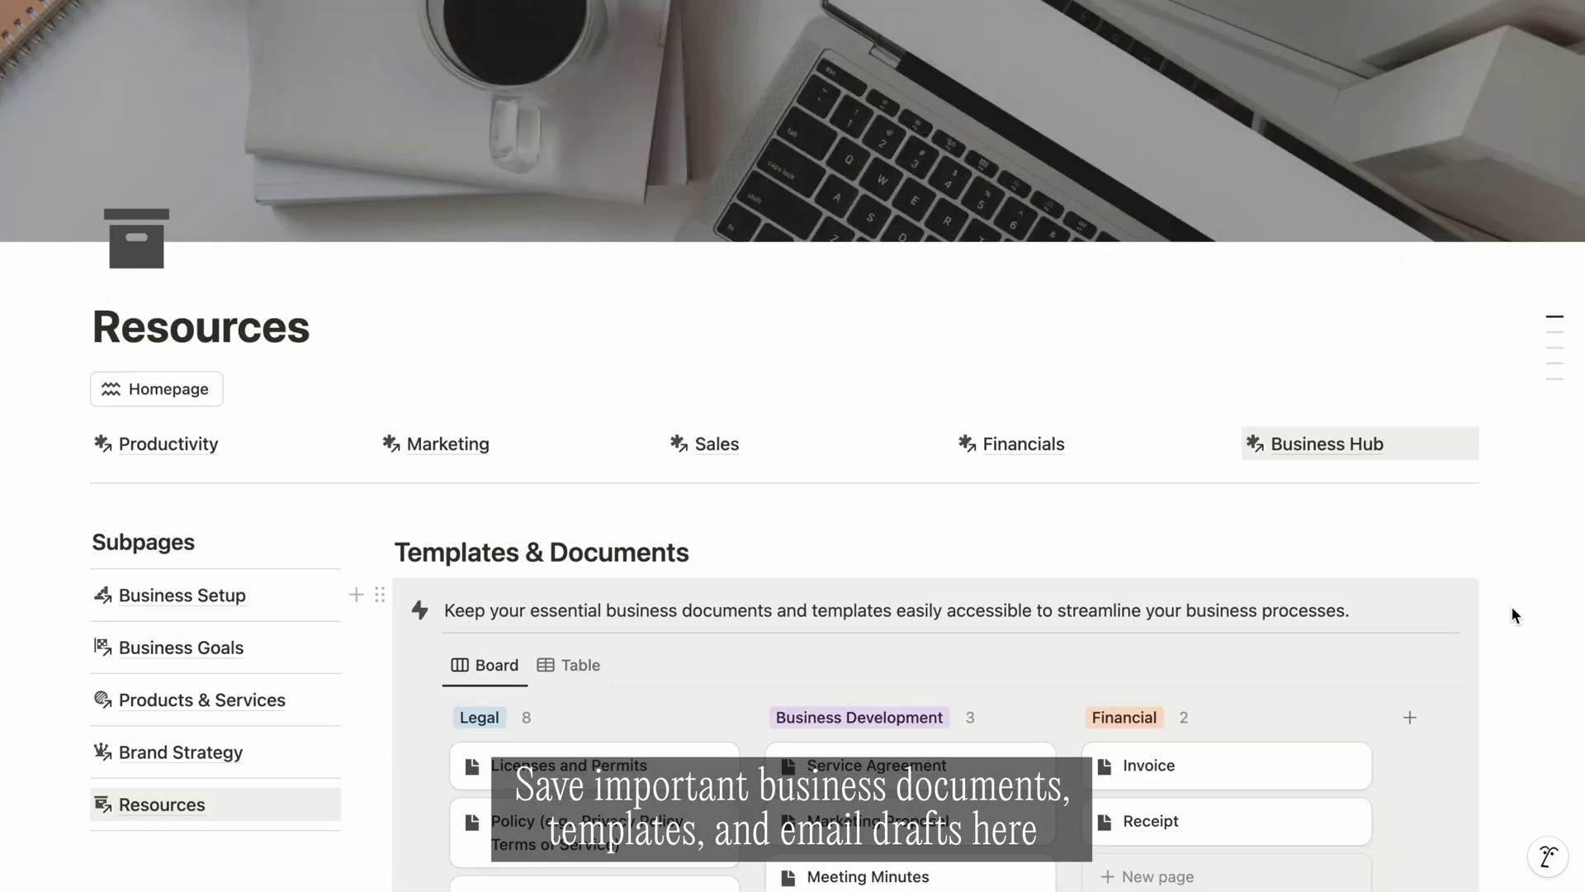
scroll(1515, 612, down, 3)
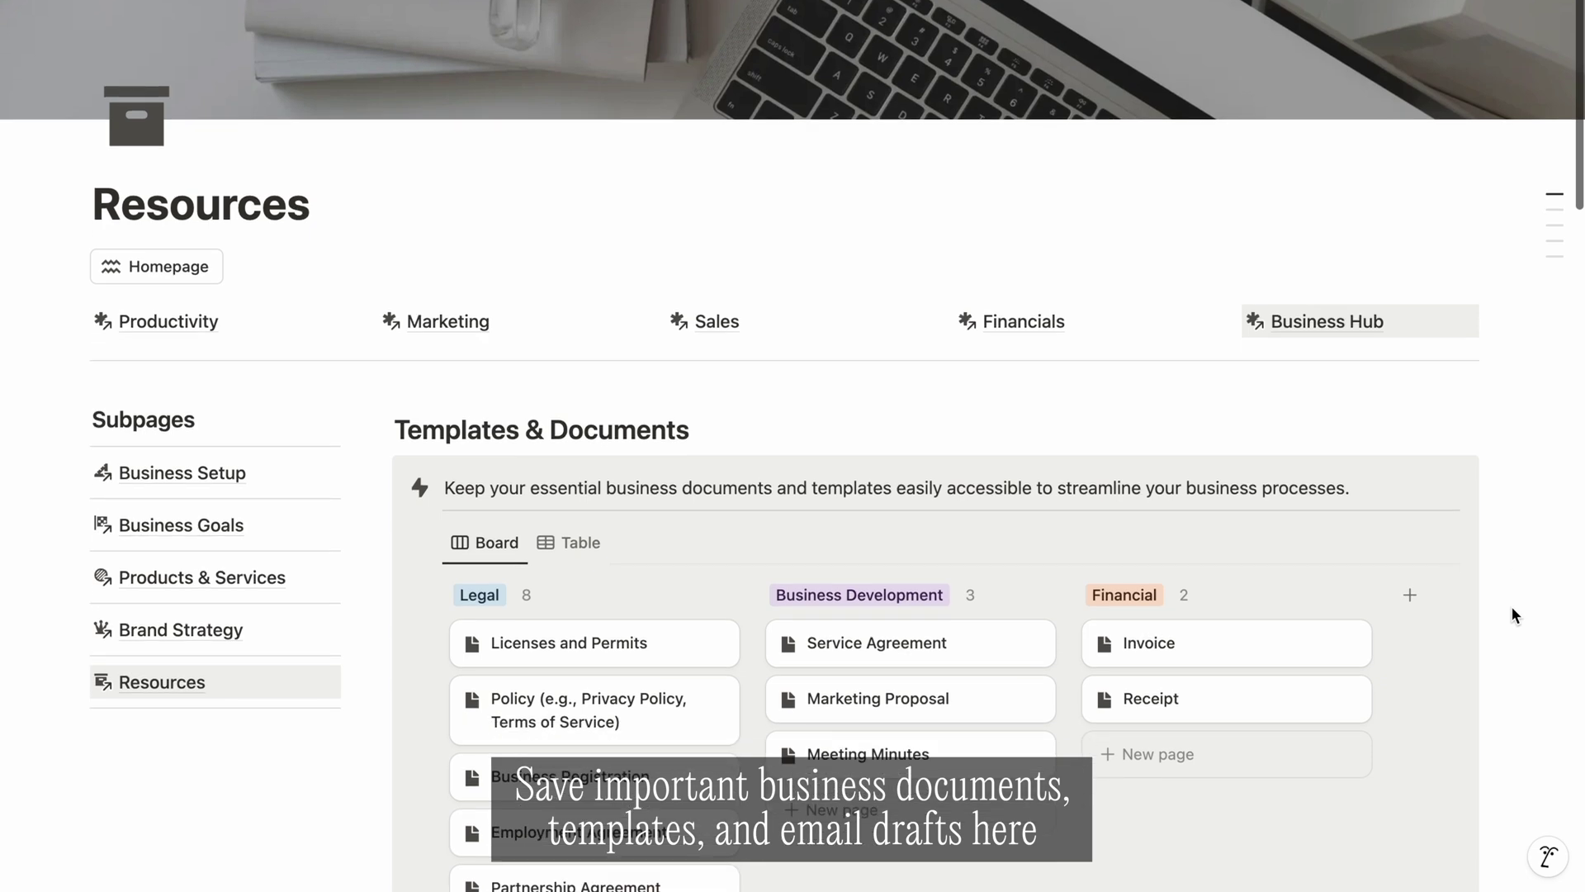
scroll(1515, 615, down, 5)
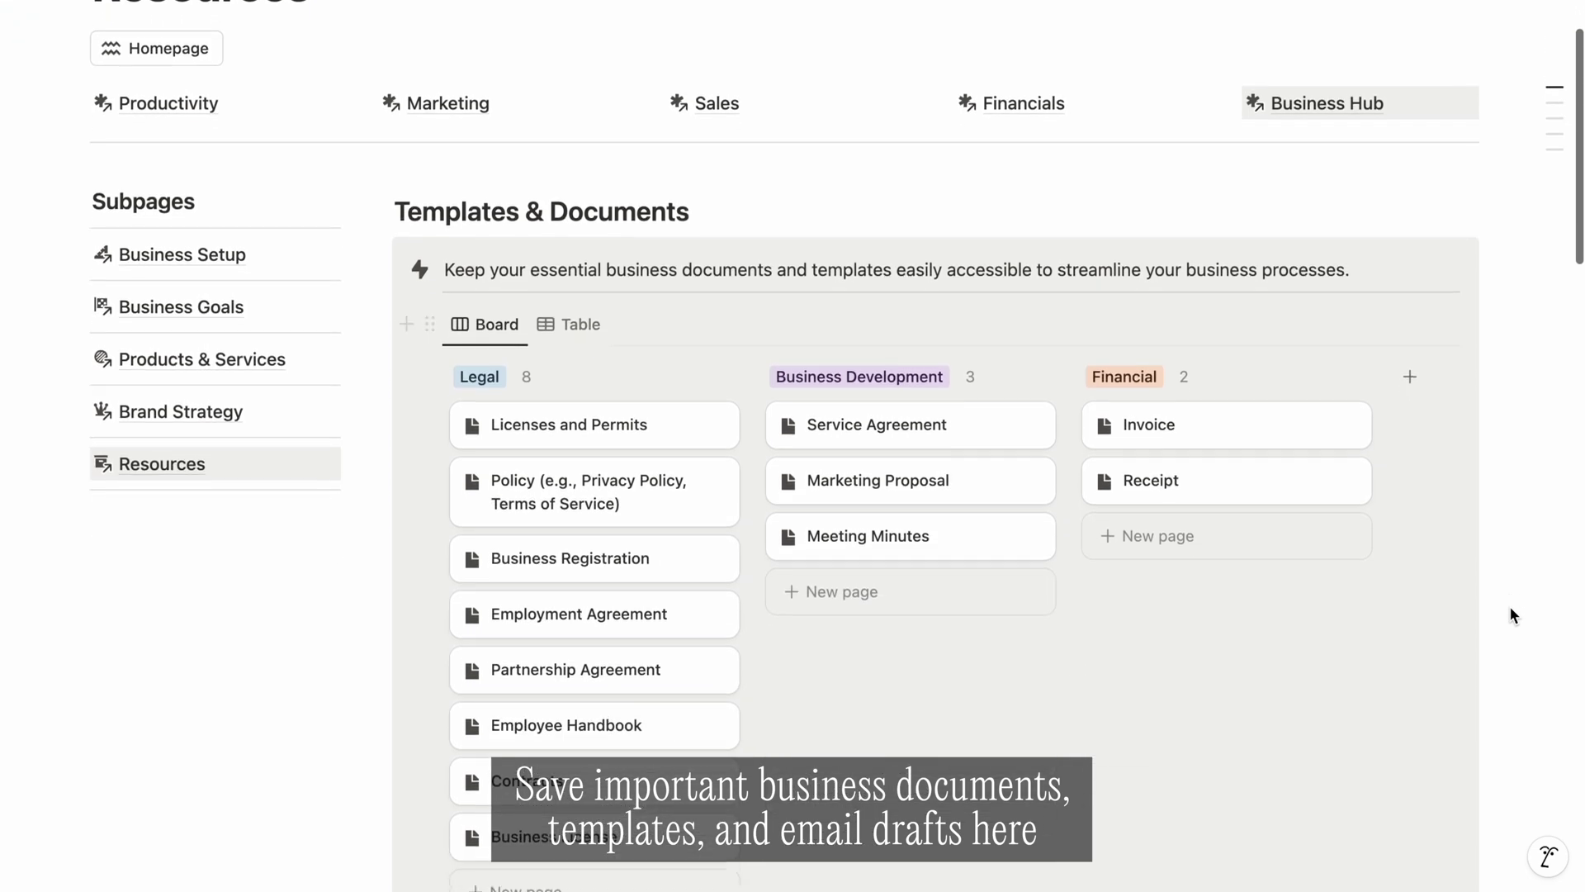
scroll(1514, 616, down, 4)
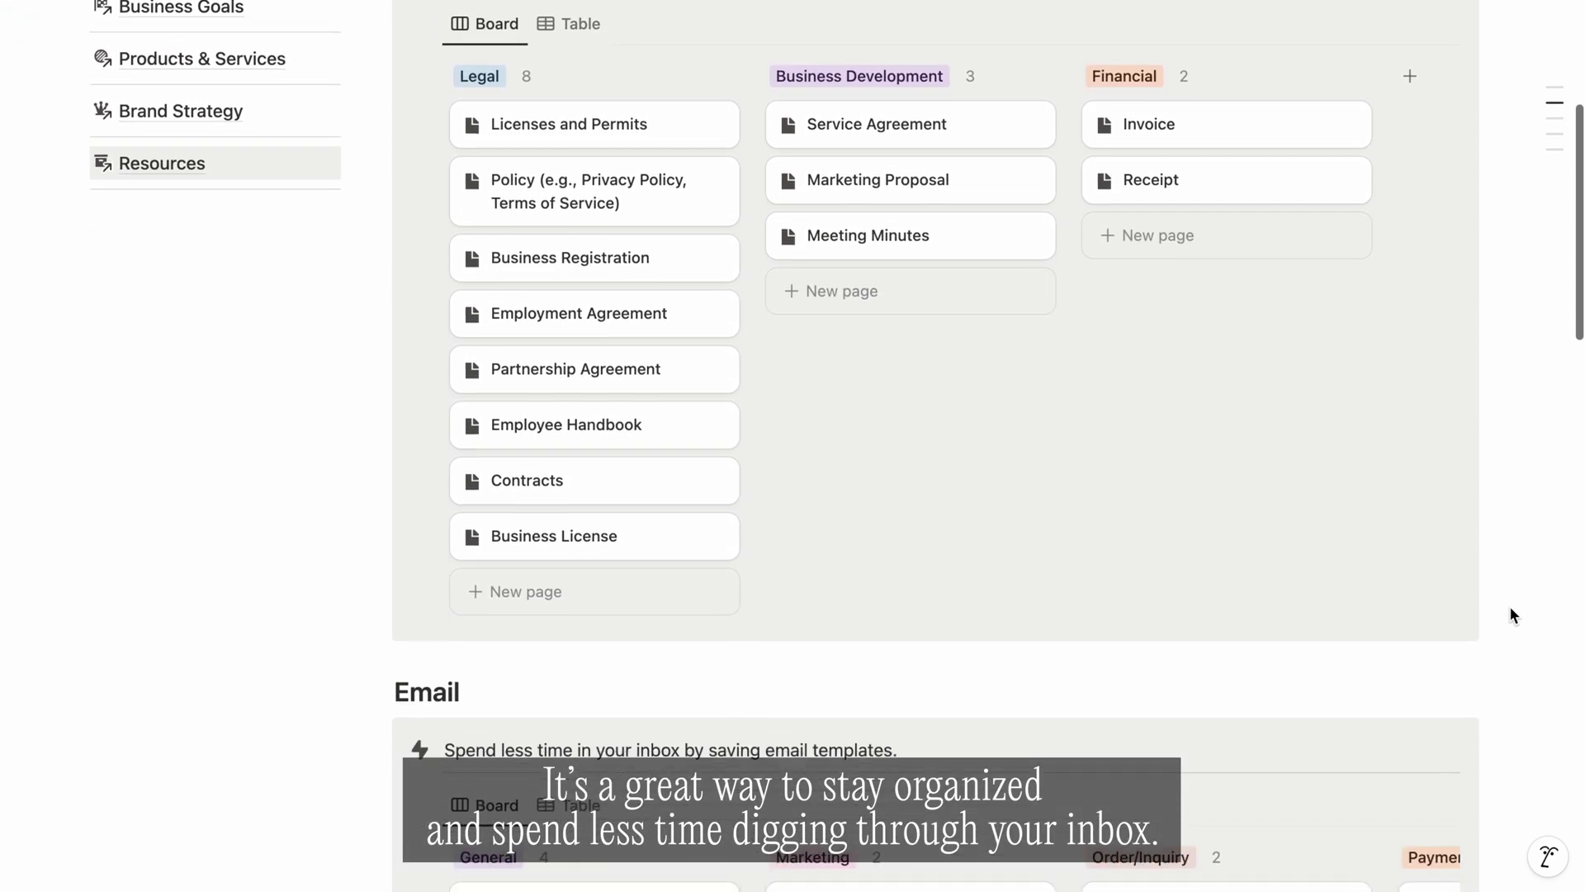
scroll(1514, 615, down, 6)
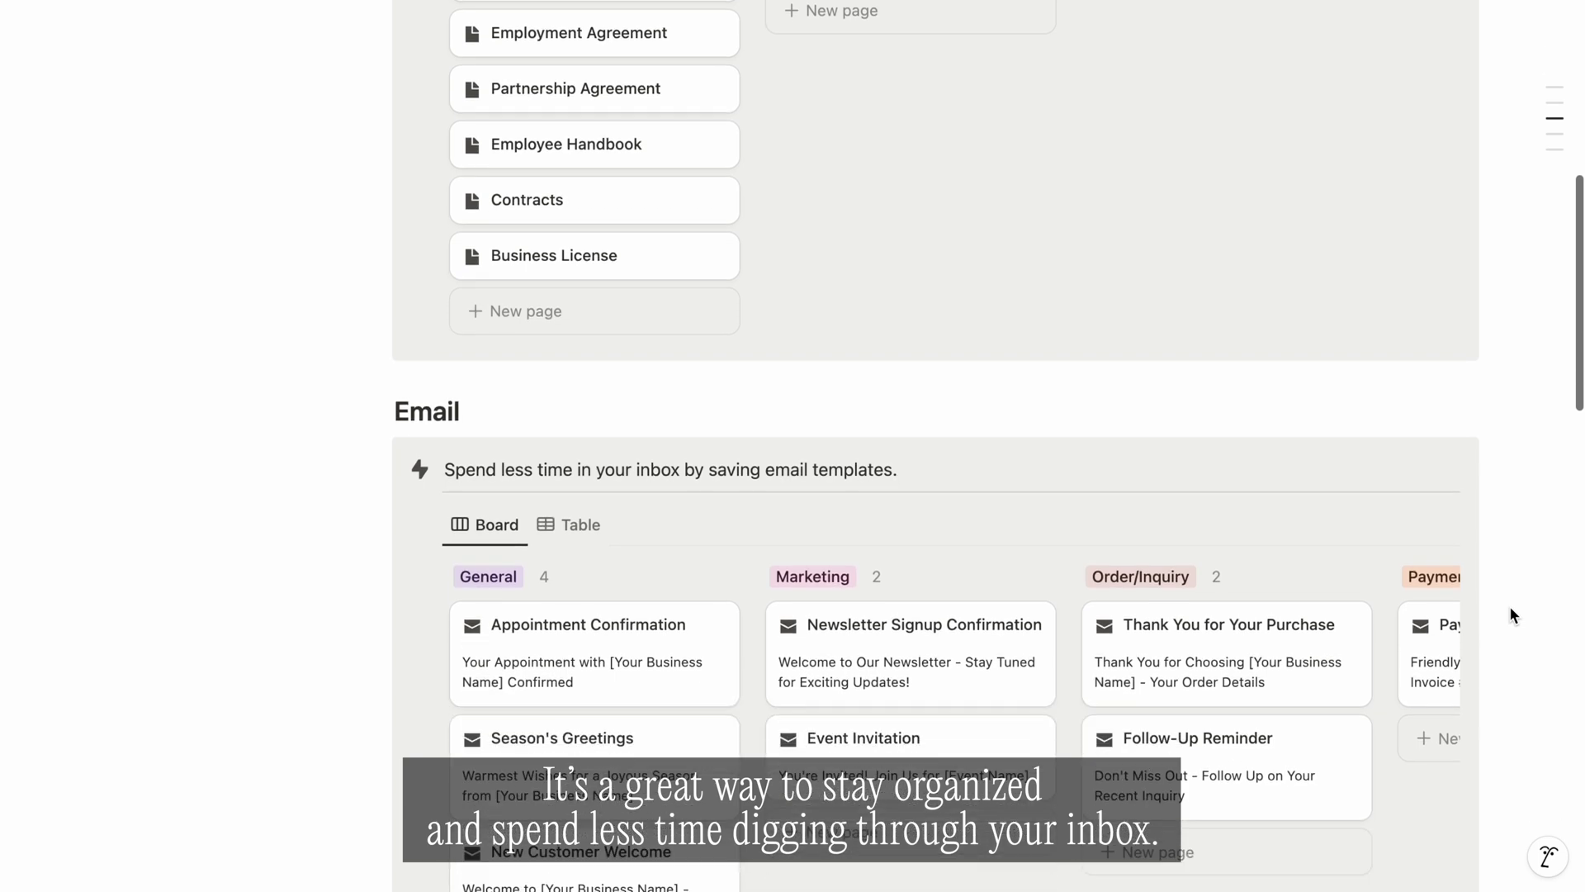
scroll(1514, 615, down, 3)
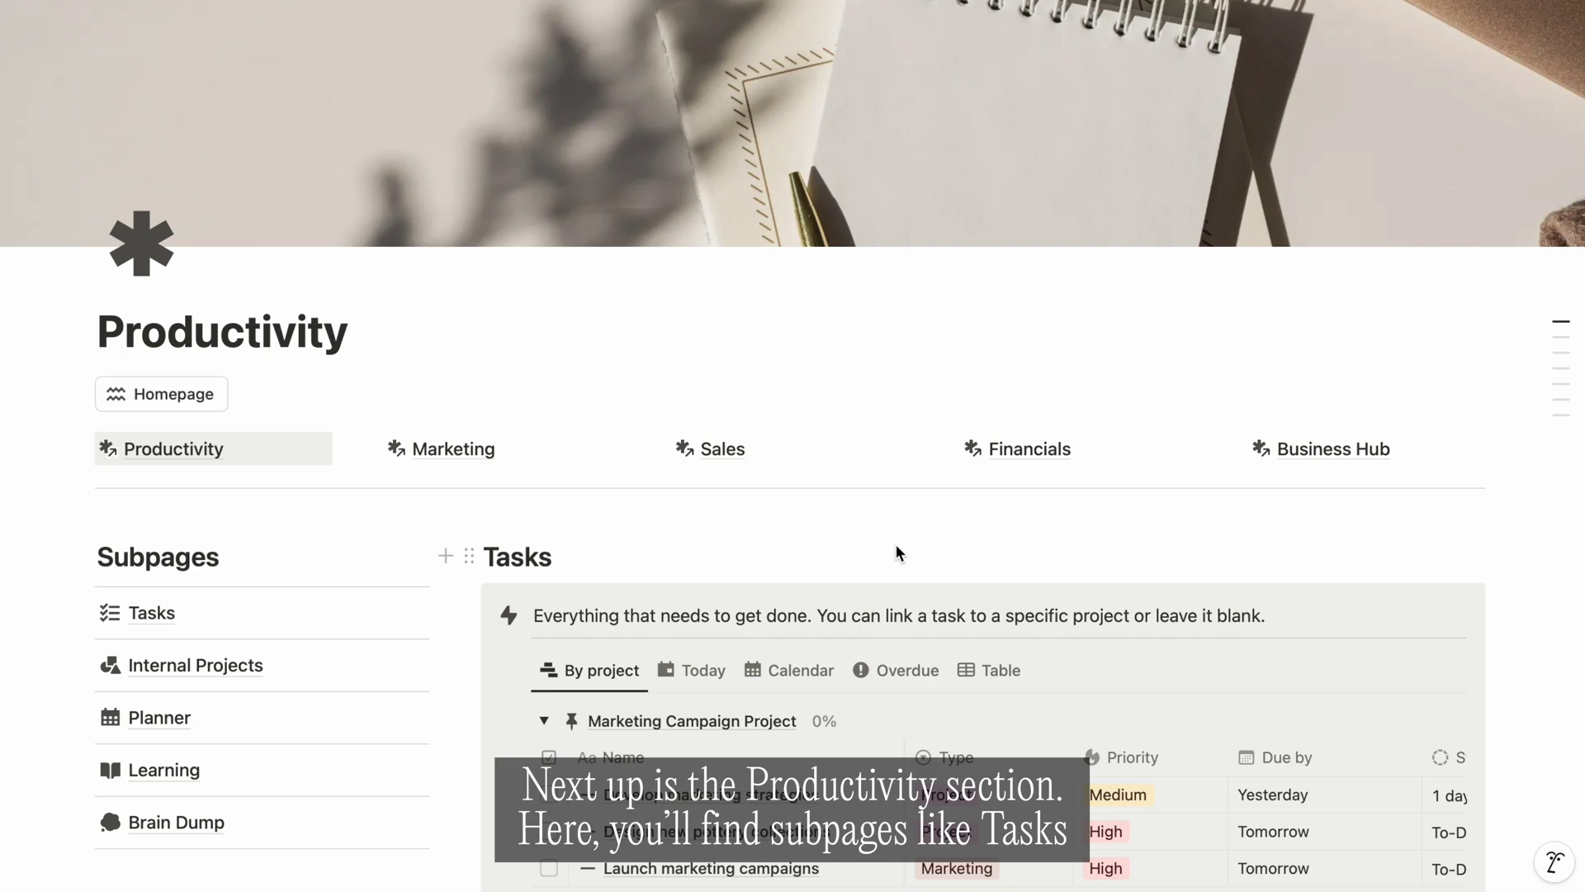
Step: Add a new task named 'Conduct Market Research' to the Tasks table
scroll(898, 551, down, 1)
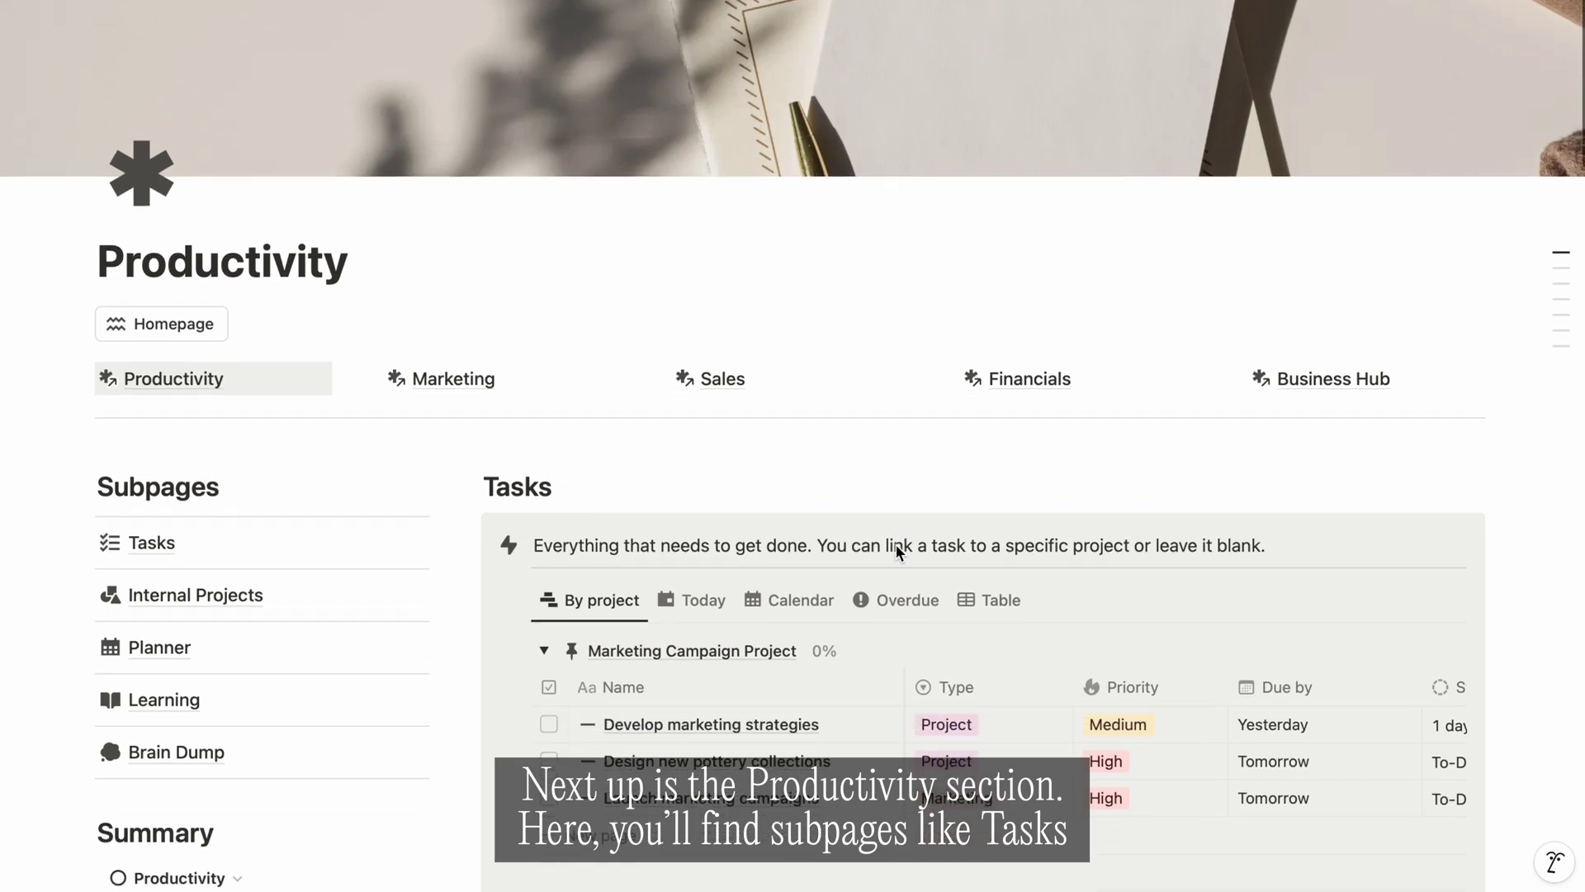
scroll(899, 550, down, 3)
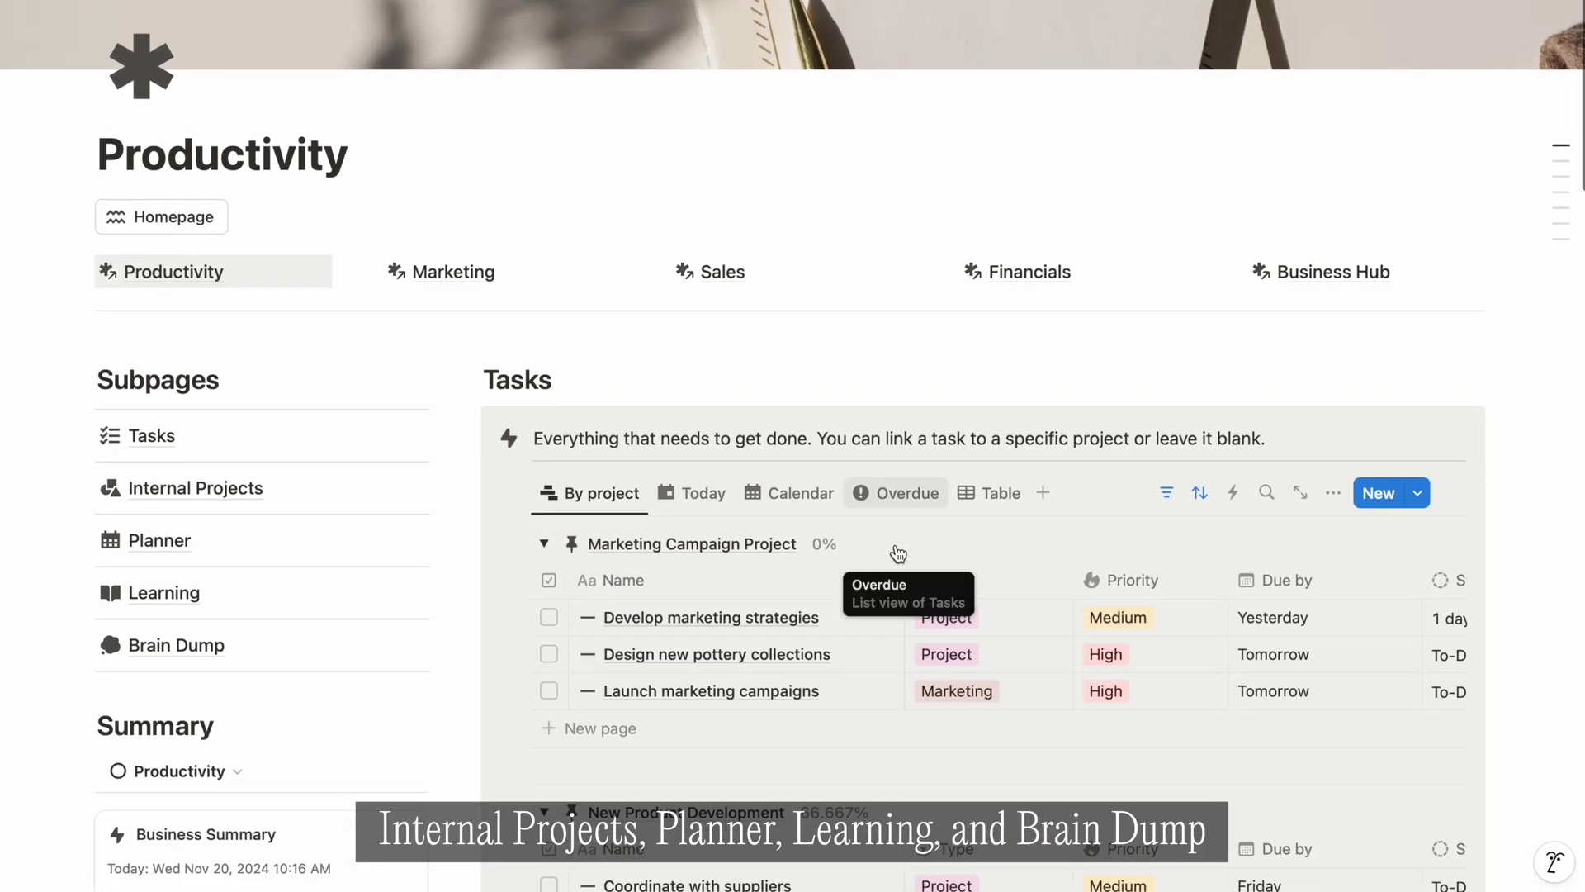
scroll(899, 553, down, 4)
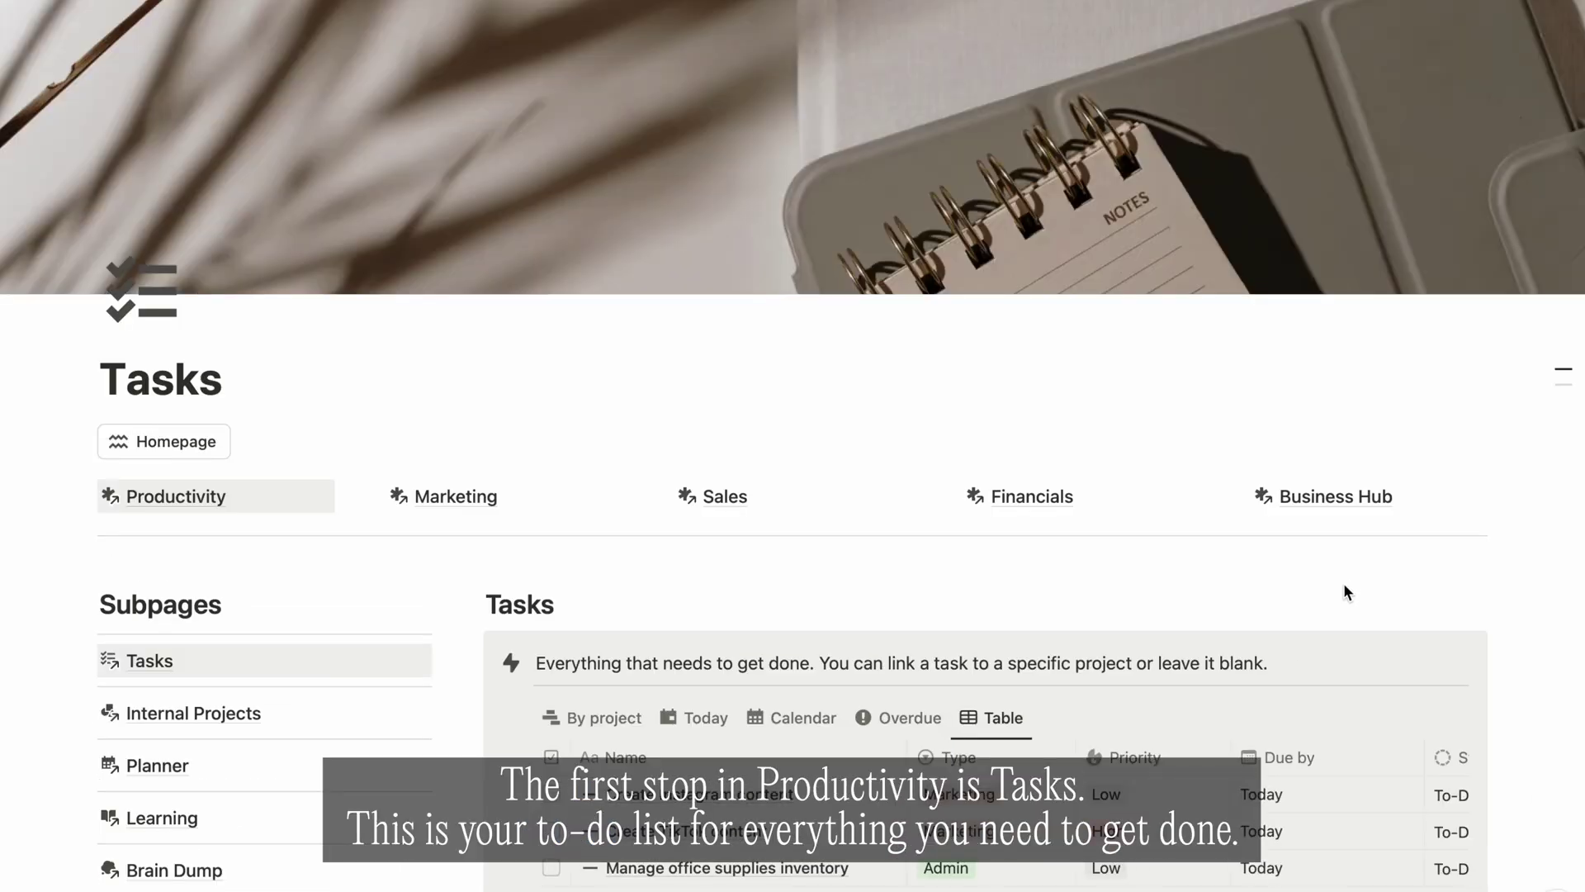
scroll(1343, 588, down, 5)
scroll(1325, 591, down, 8)
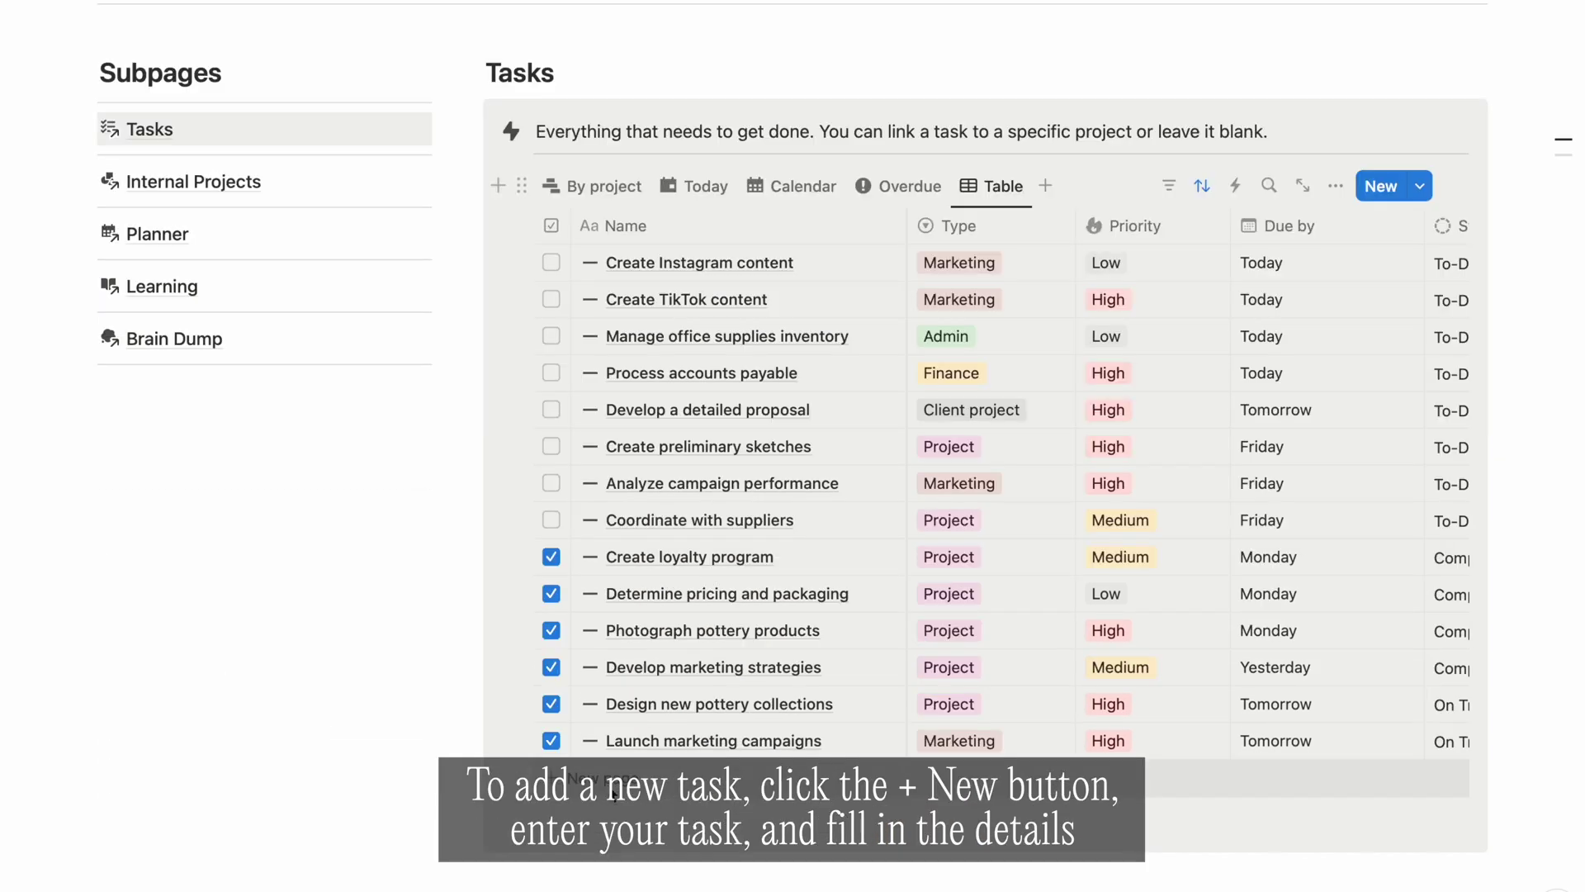
click(607, 780)
text(Conduct Market Research)
key(Return)
Step: Set the task's type to Project and link it to New Product Development
click(967, 555)
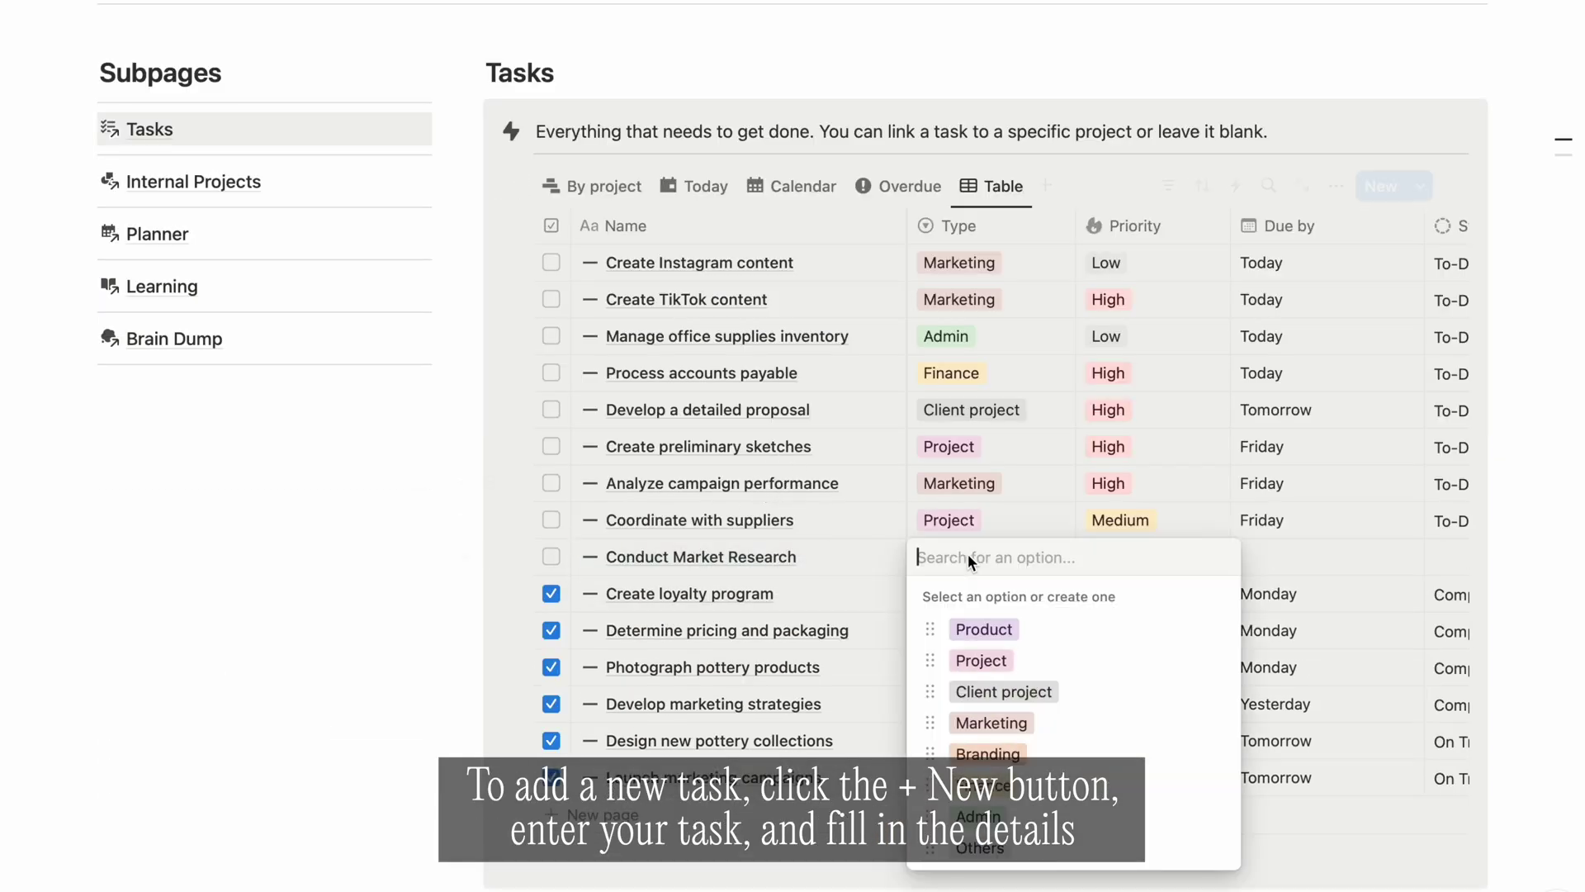
click(981, 660)
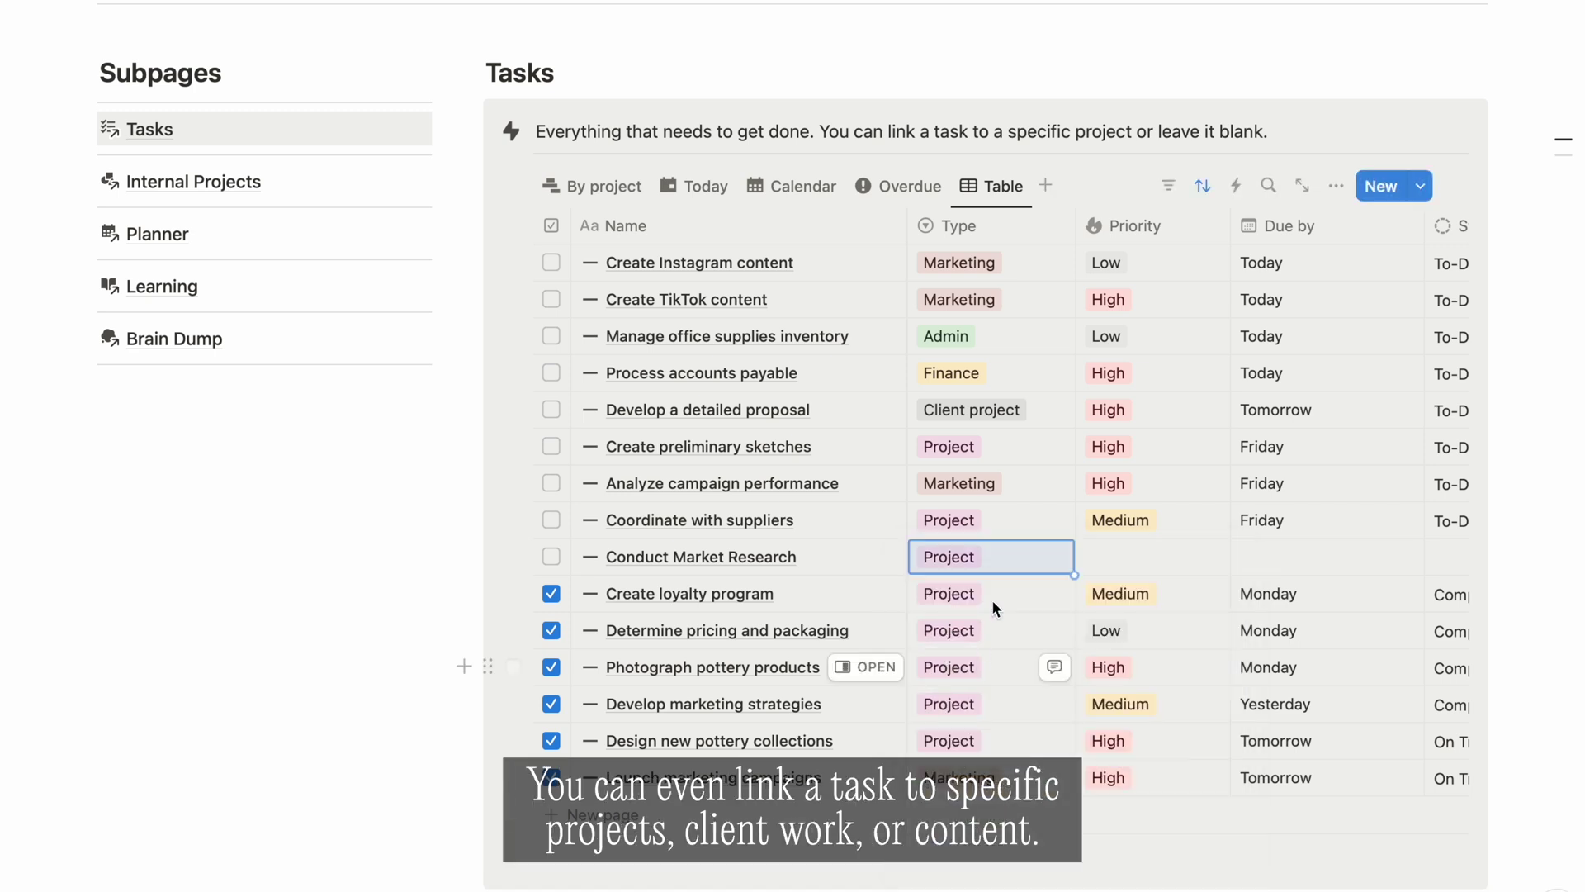
scroll(1073, 553, right, 6)
click(1222, 545)
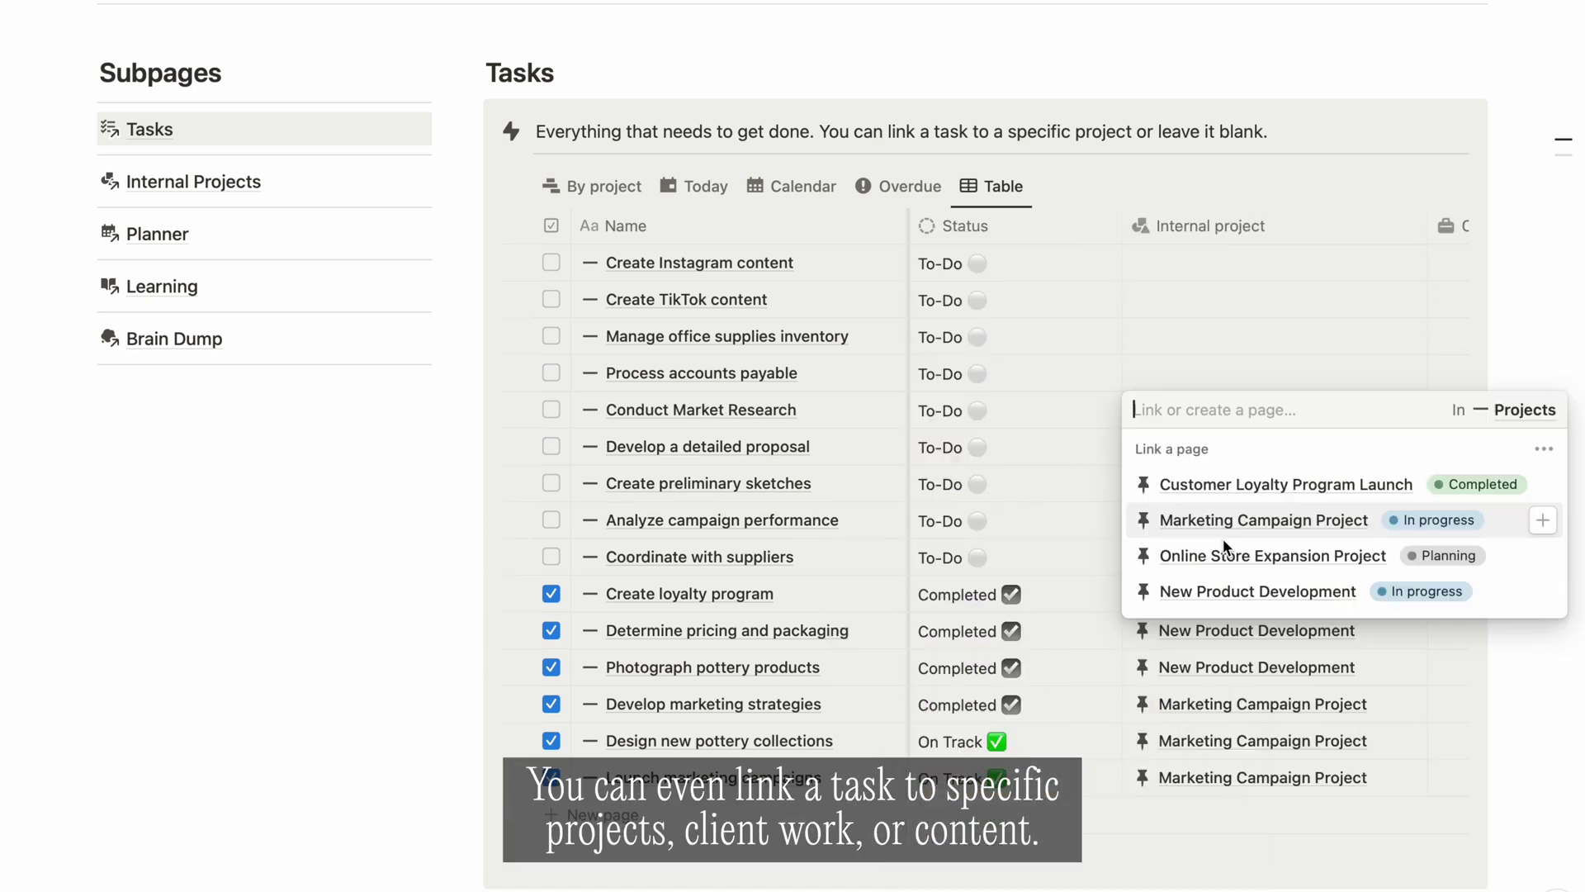
click(1220, 591)
click(1183, 289)
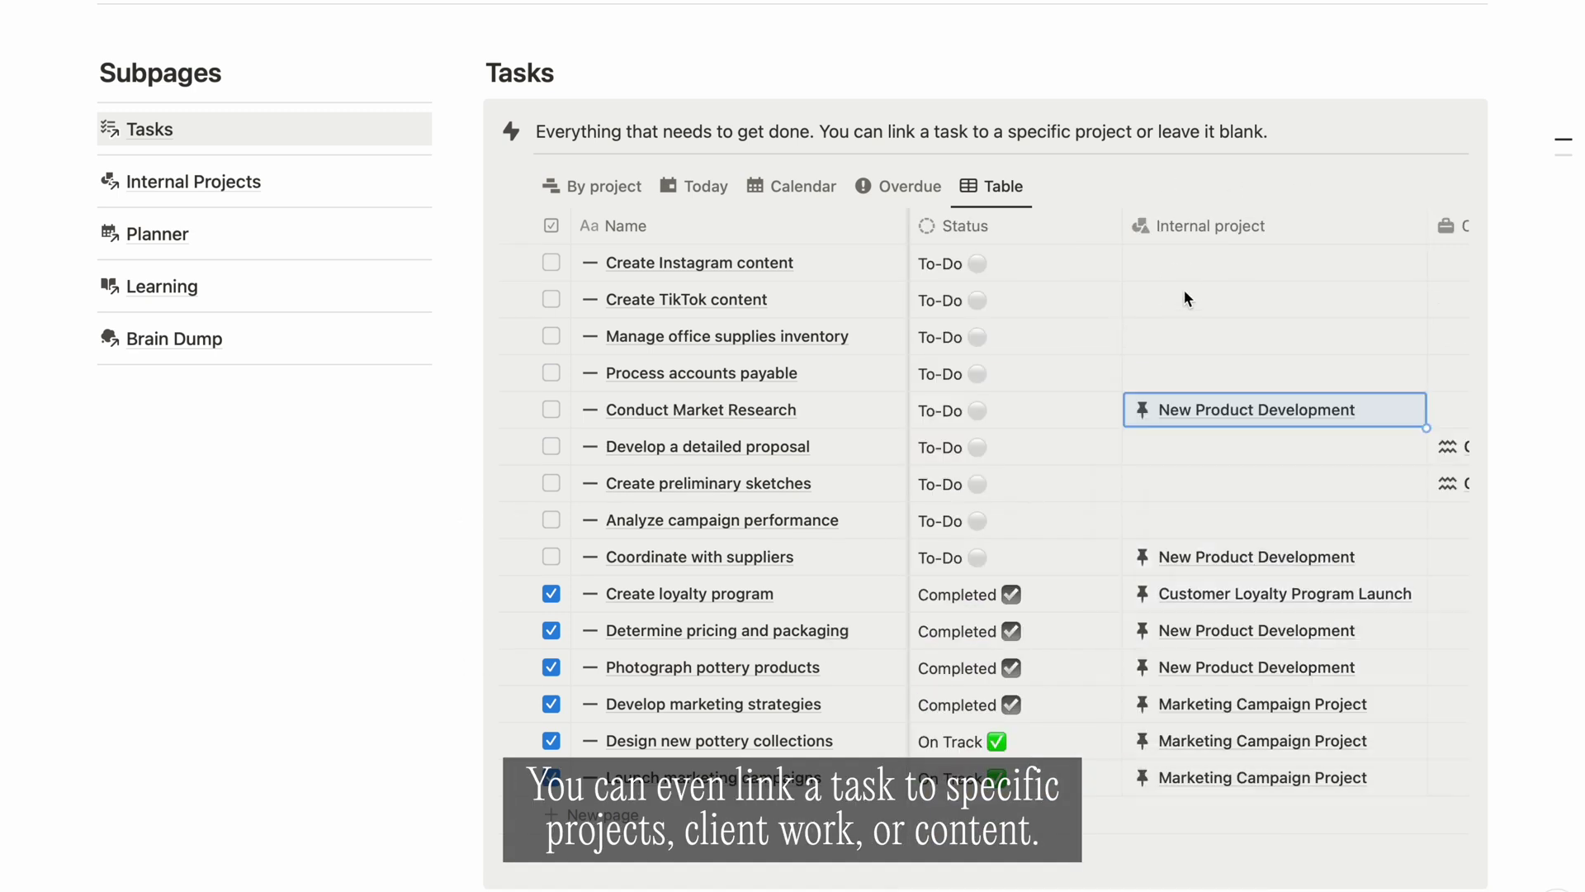
Step: Preview New Product Development in a side panel, then view the Today and Calendar task views
click(1227, 407)
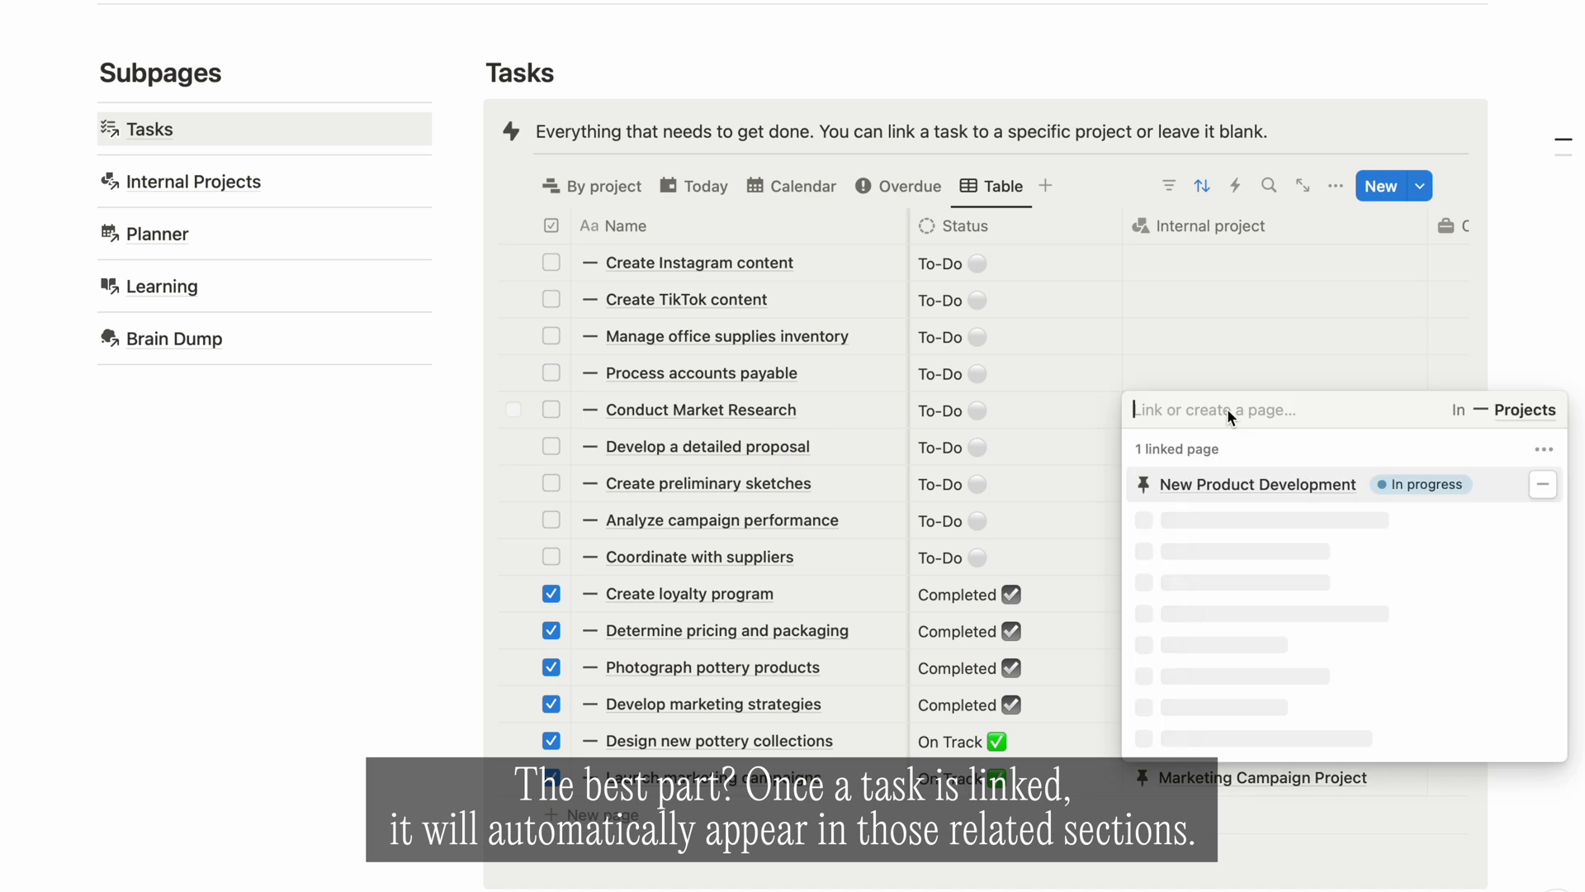
click(1240, 485)
scroll(1257, 528, down, 3)
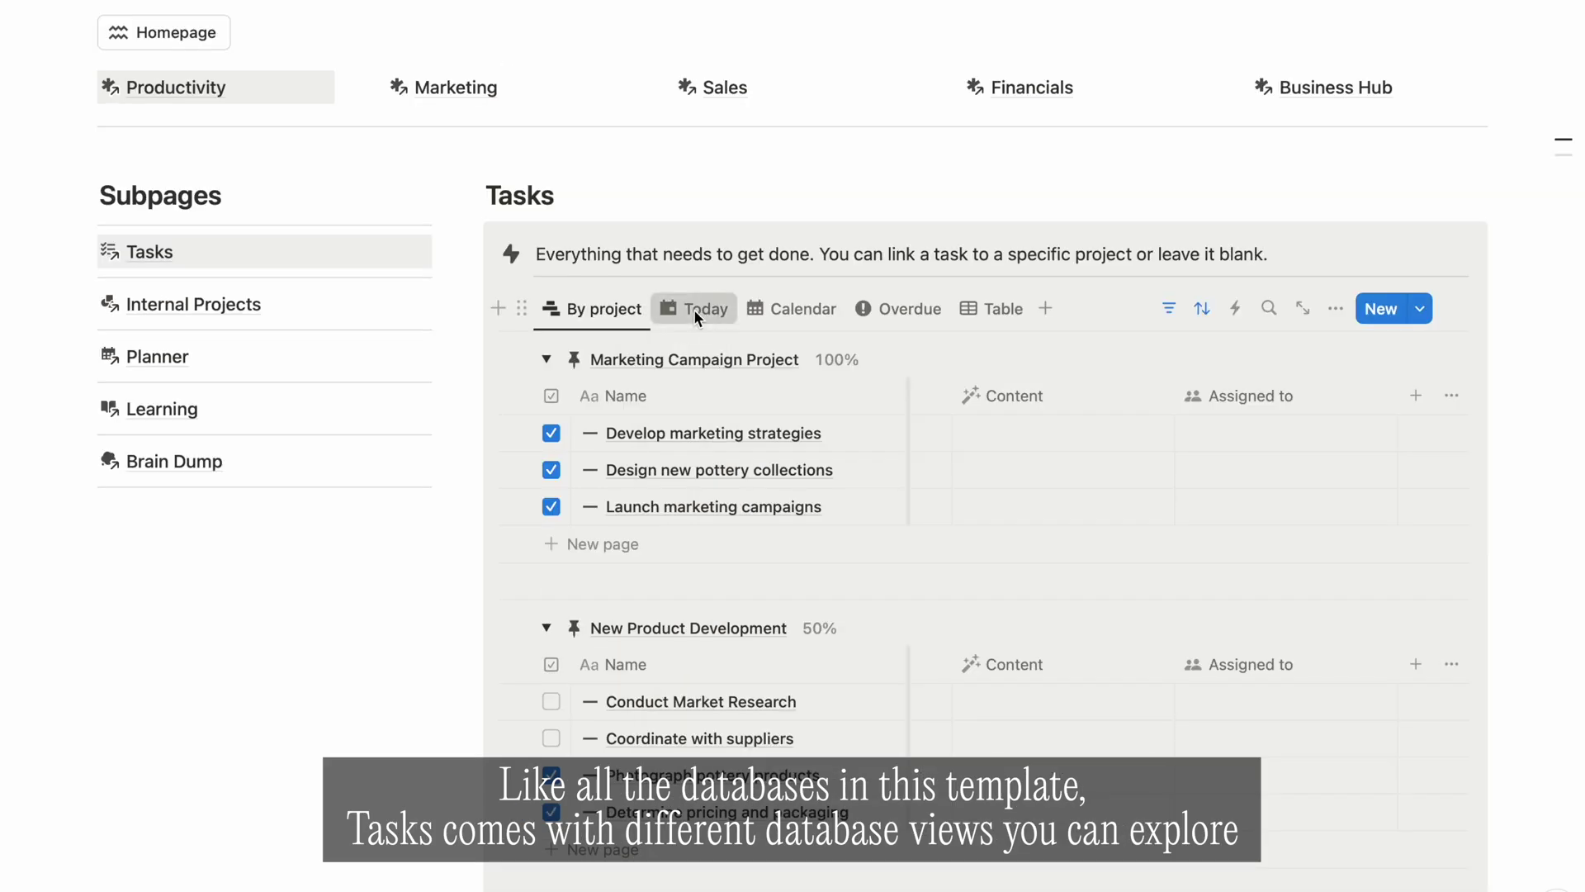
click(694, 309)
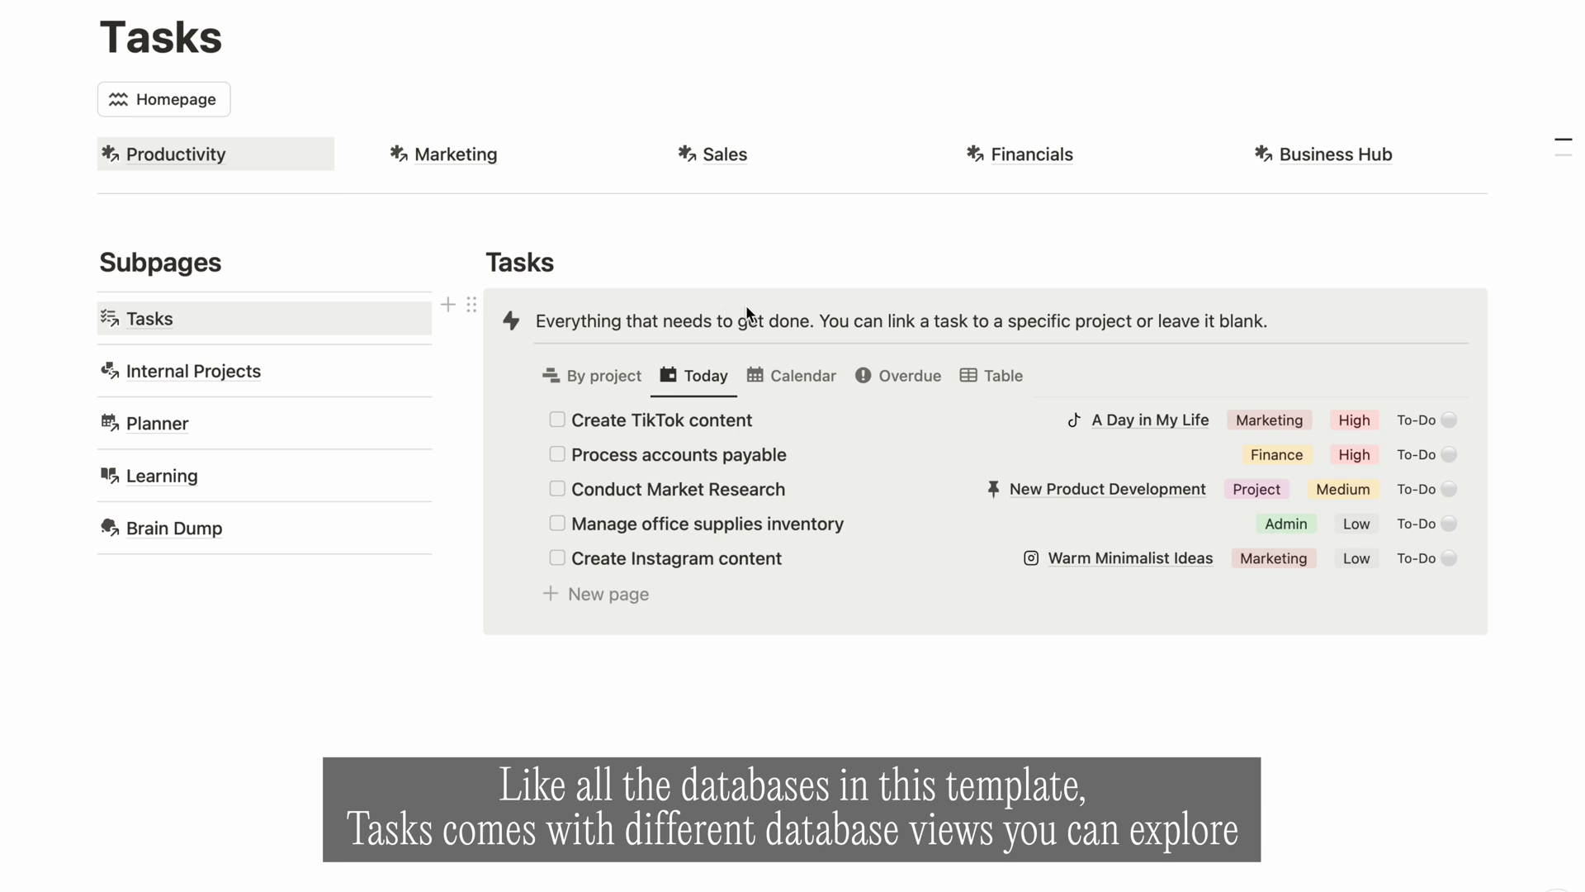
click(809, 379)
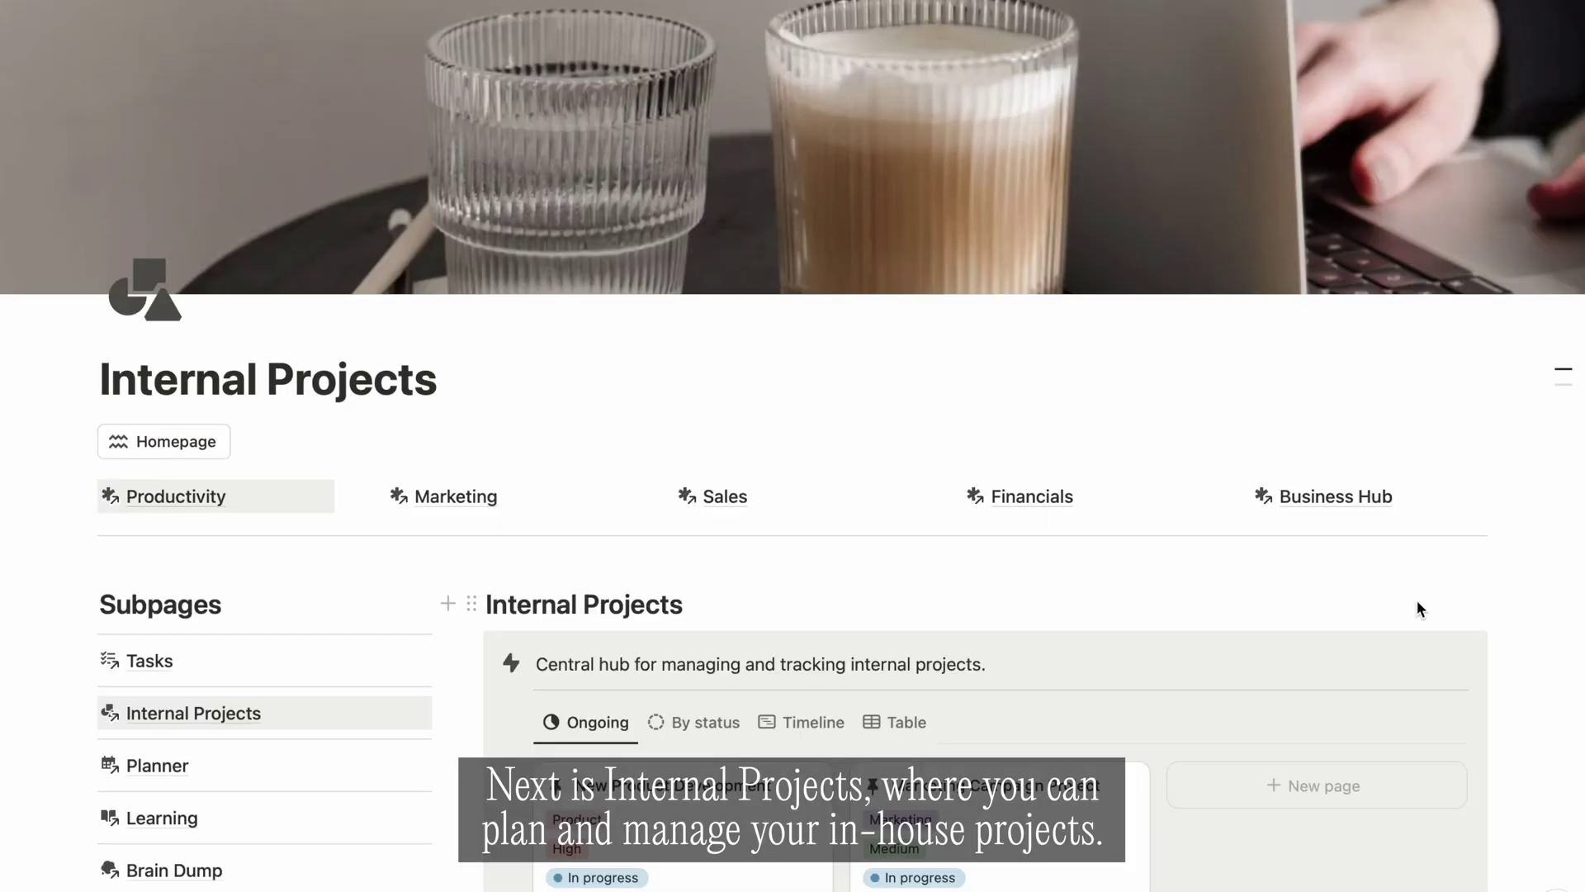
Step: Add a new project named 'Launch a New Product Line' to the projects table
scroll(1417, 609, down, 3)
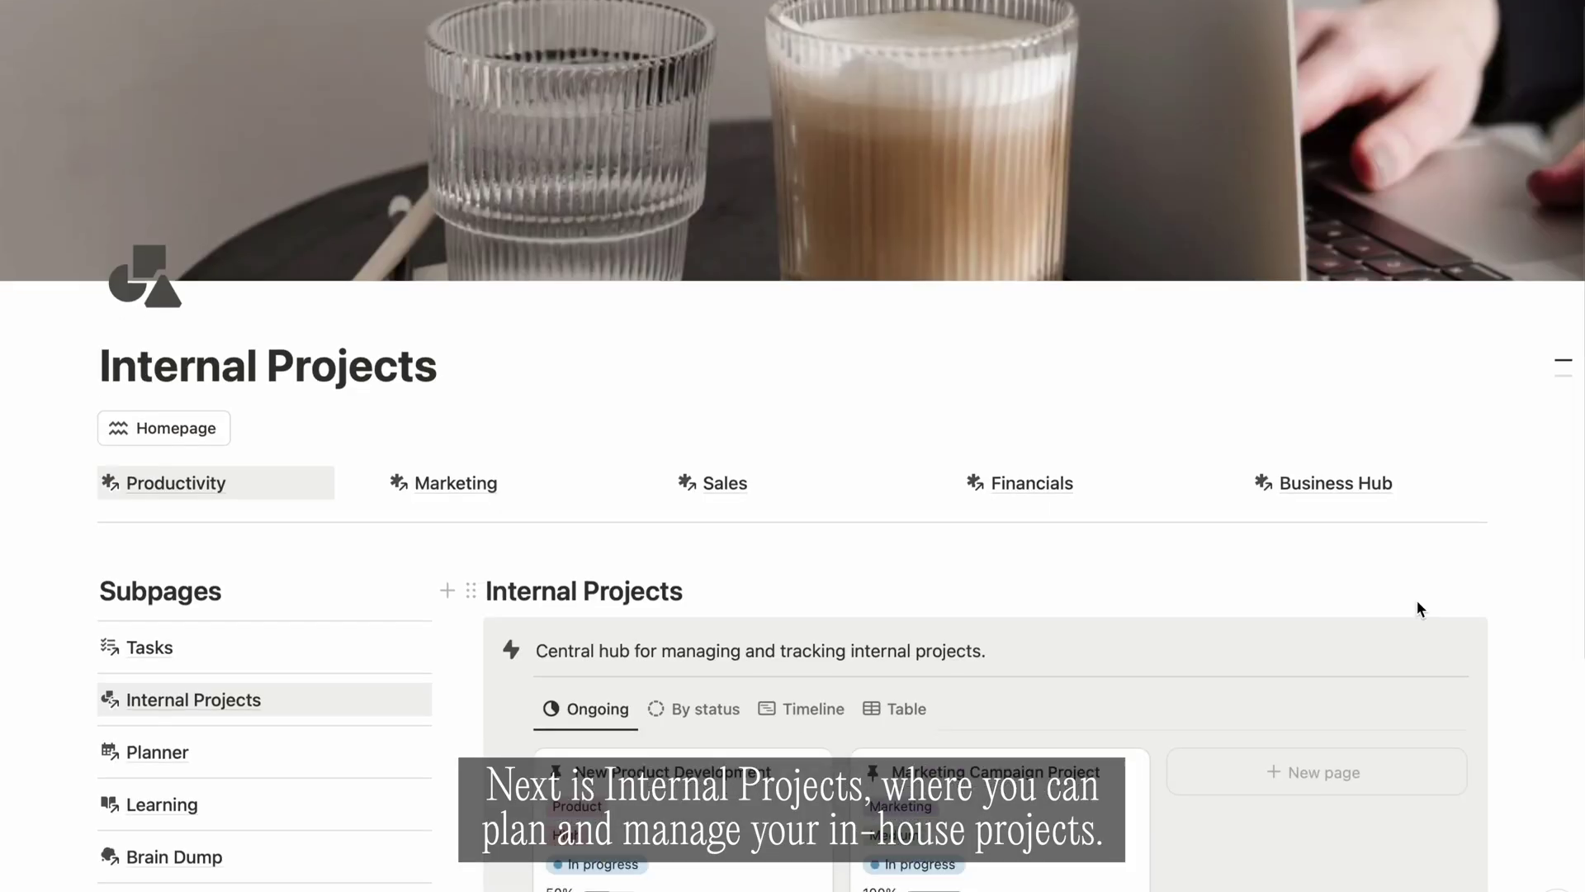
scroll(1418, 609, down, 3)
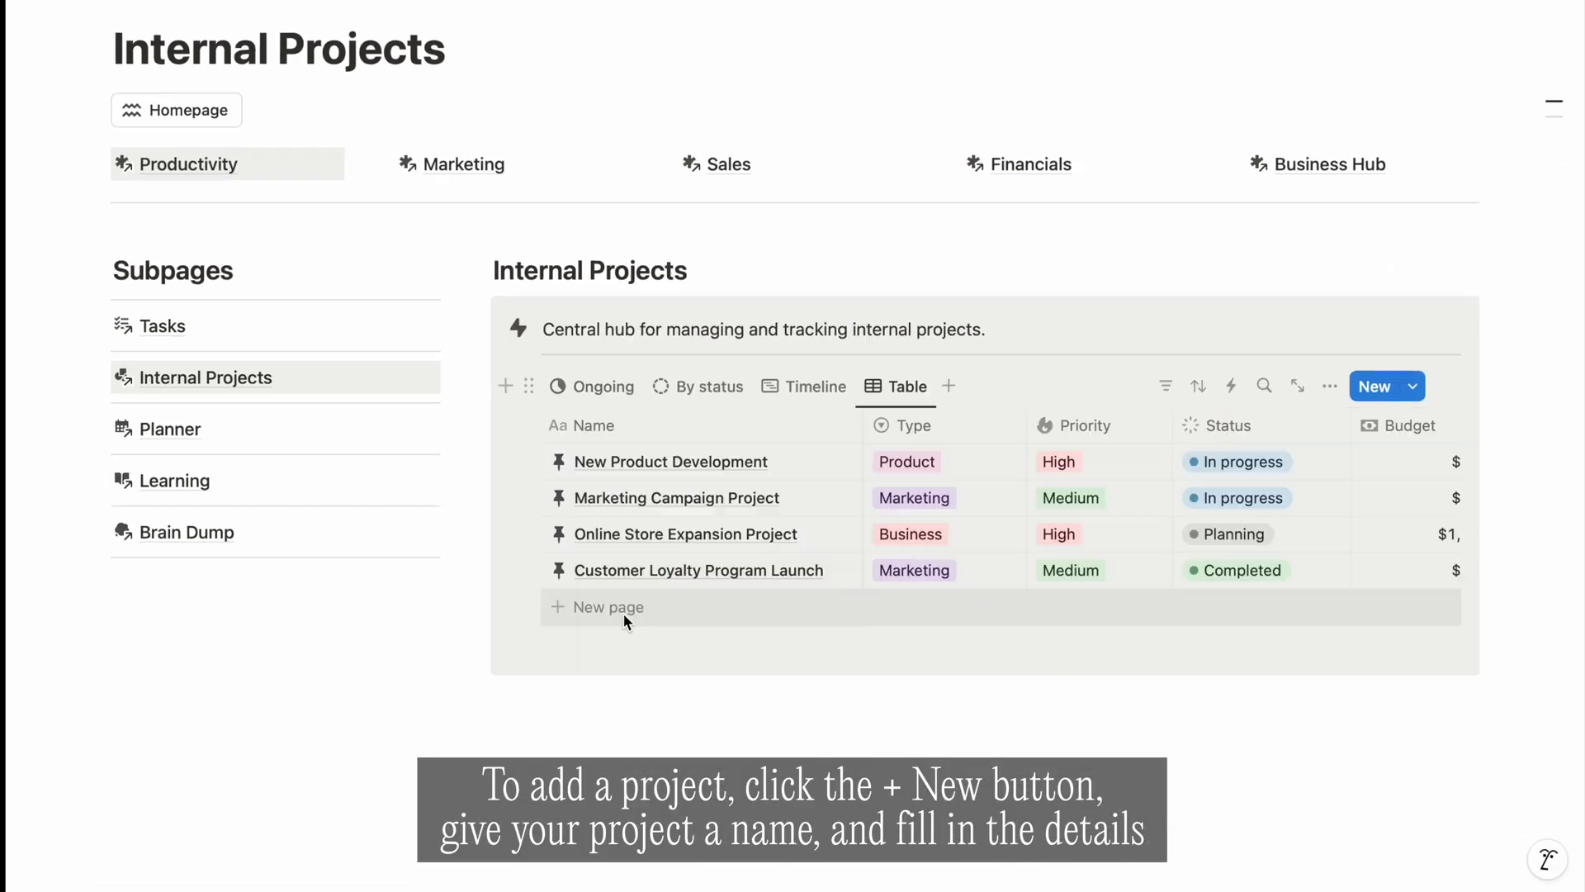
click(623, 613)
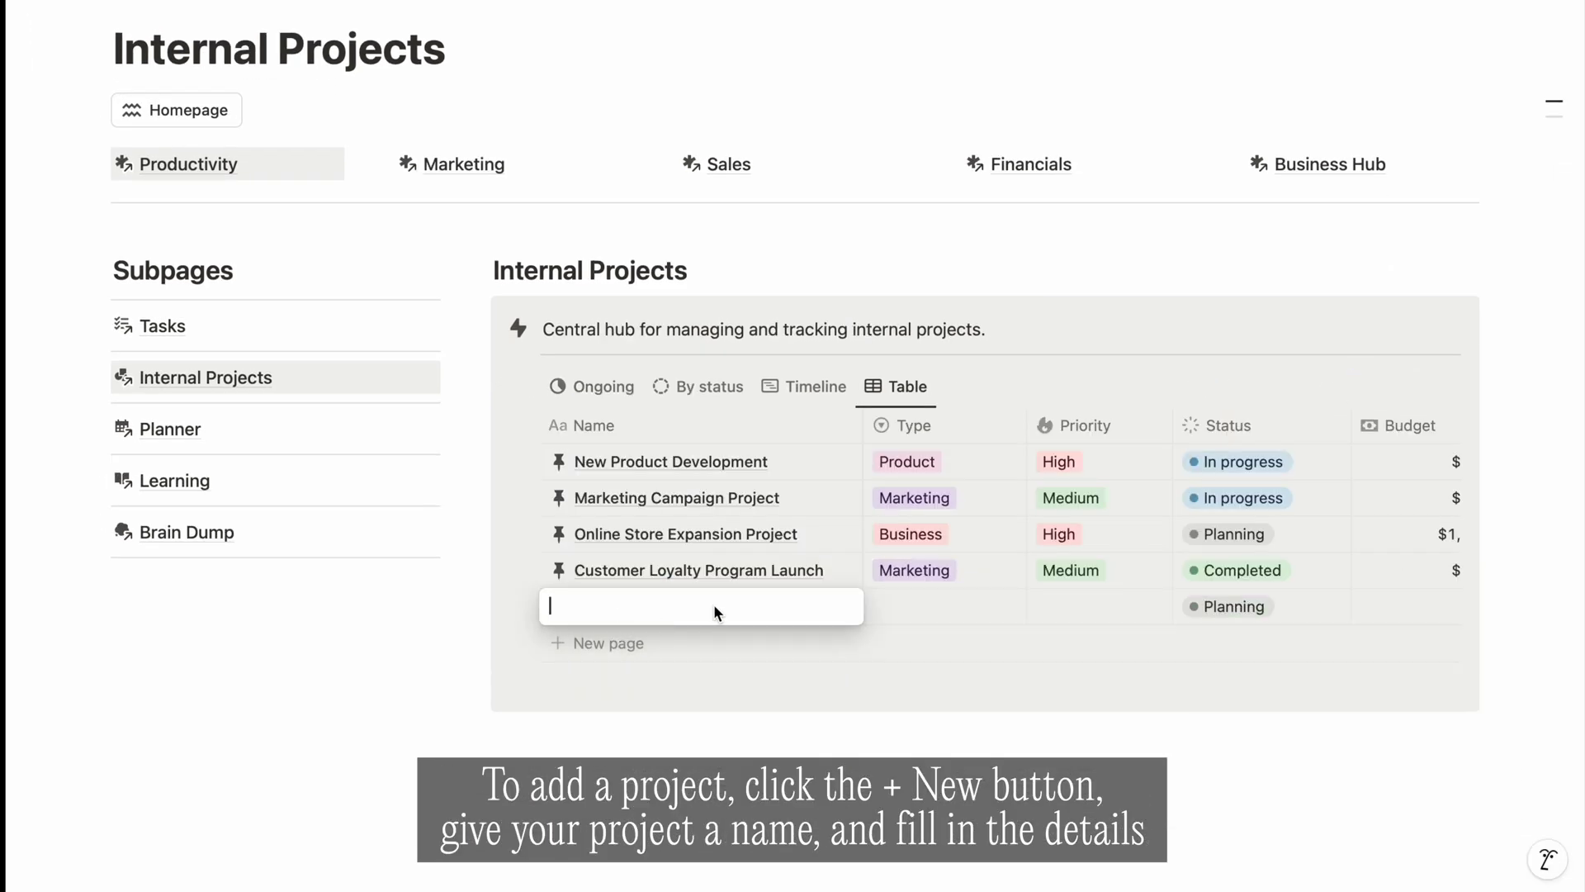
text(Launch a New Product Line)
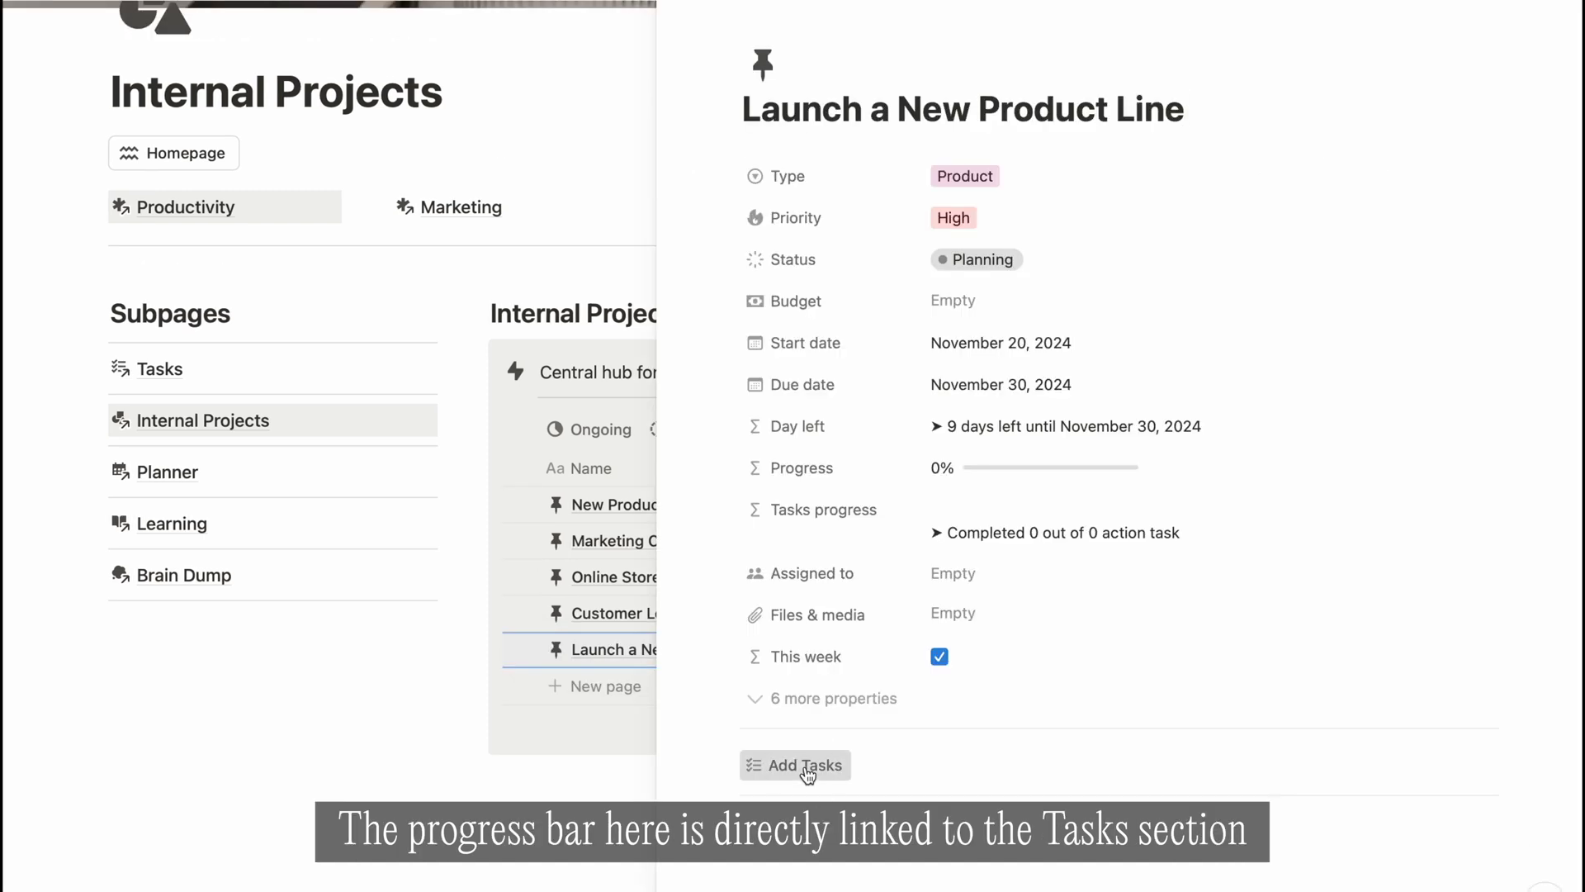
Step: Link Conduct Market Research, check off both tasks, and set the project status to Completed
click(806, 773)
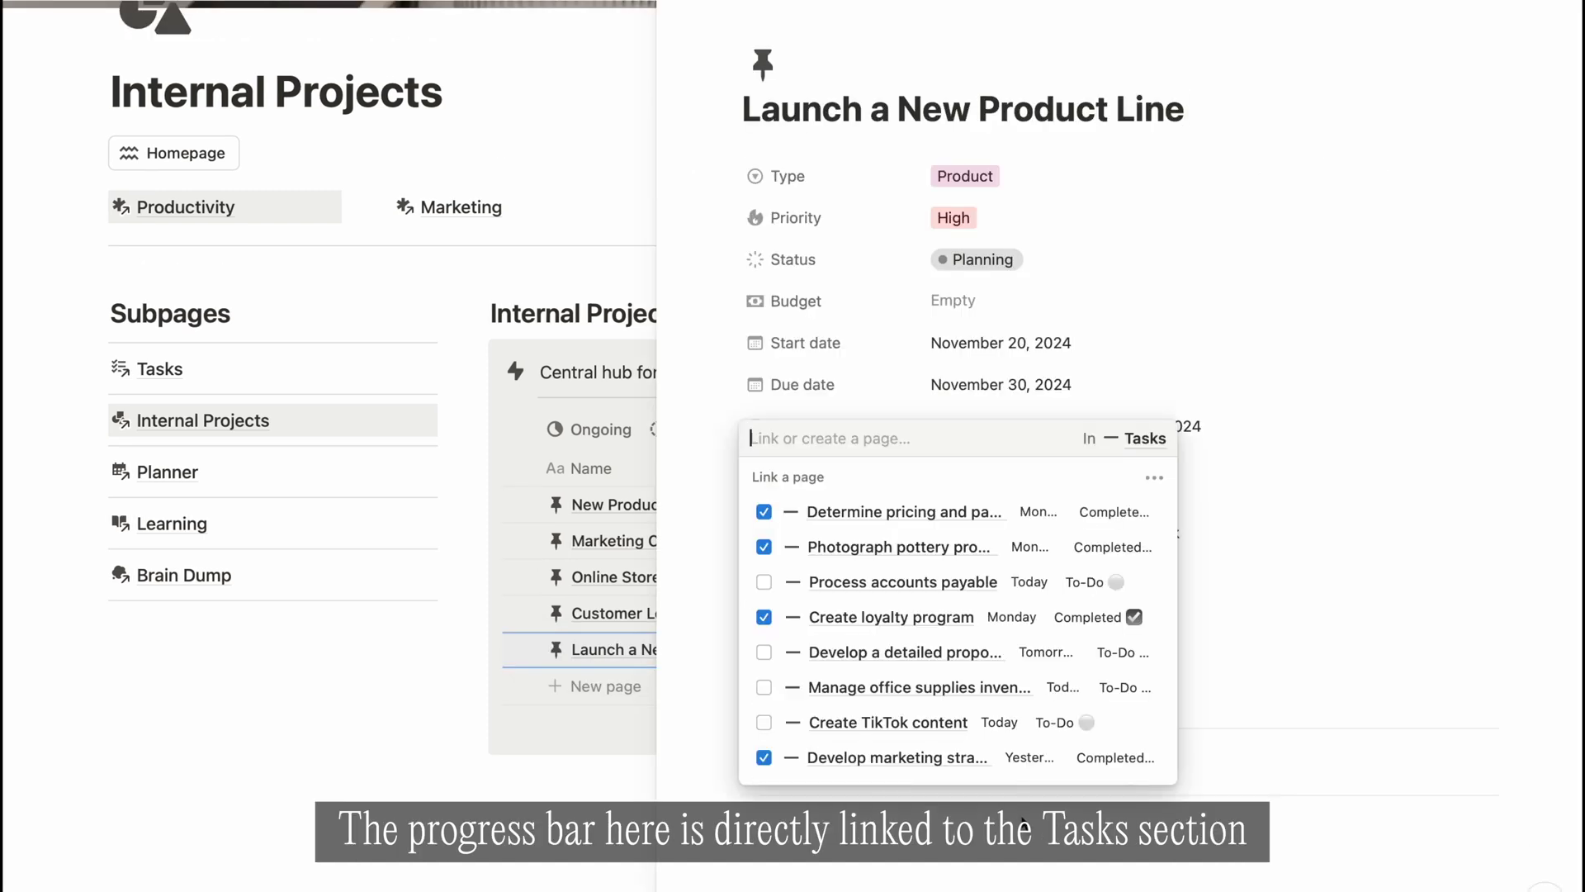
scroll(942, 655, down, 5)
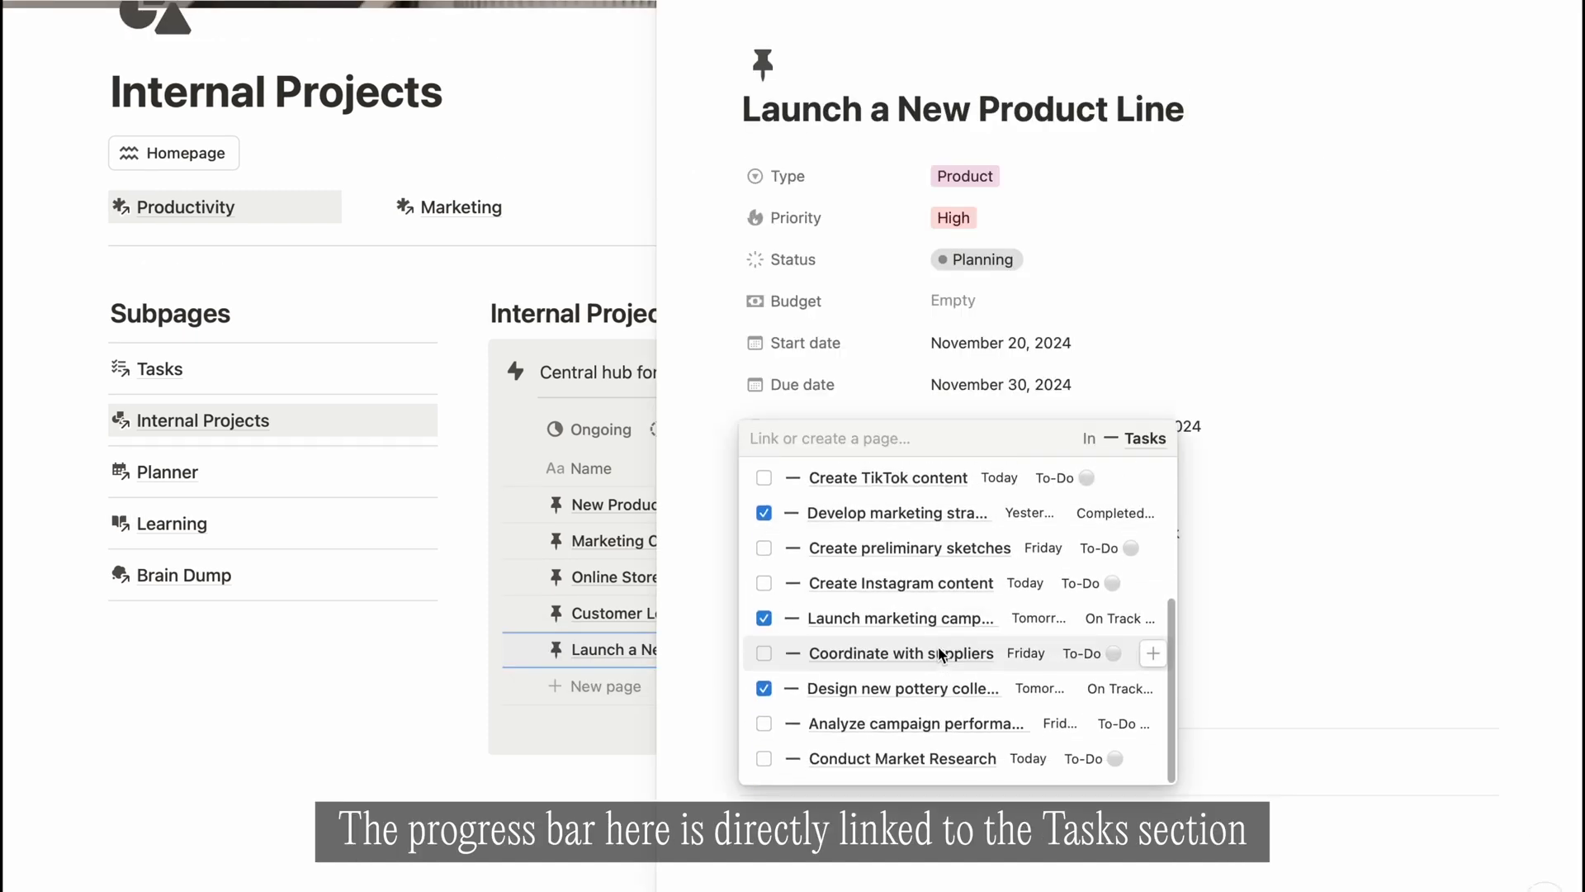
click(852, 758)
click(757, 740)
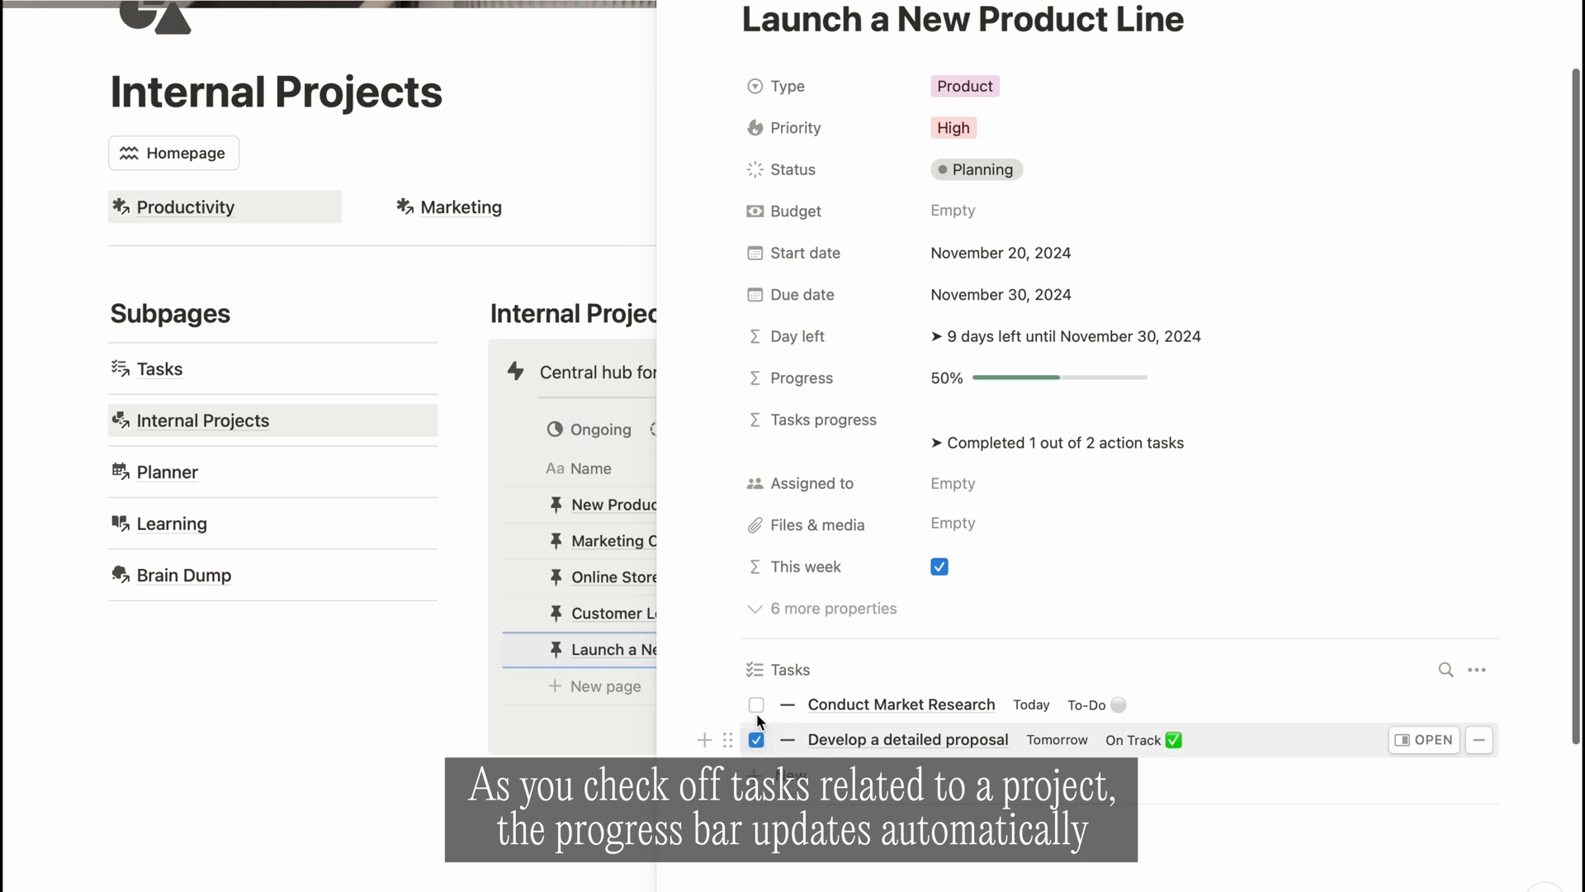
click(756, 706)
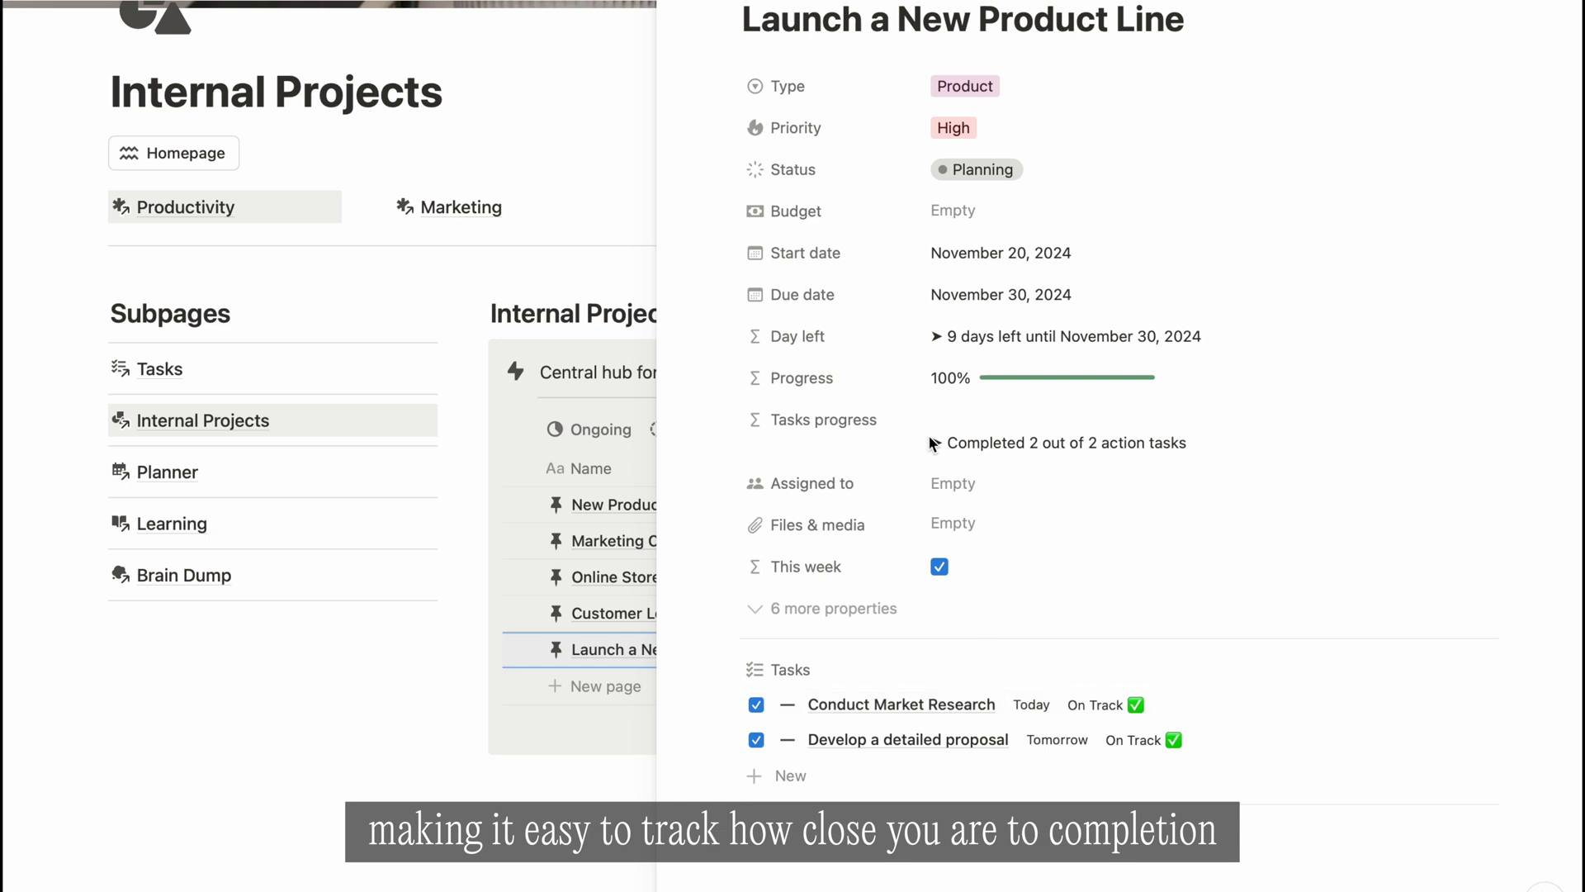
click(1002, 170)
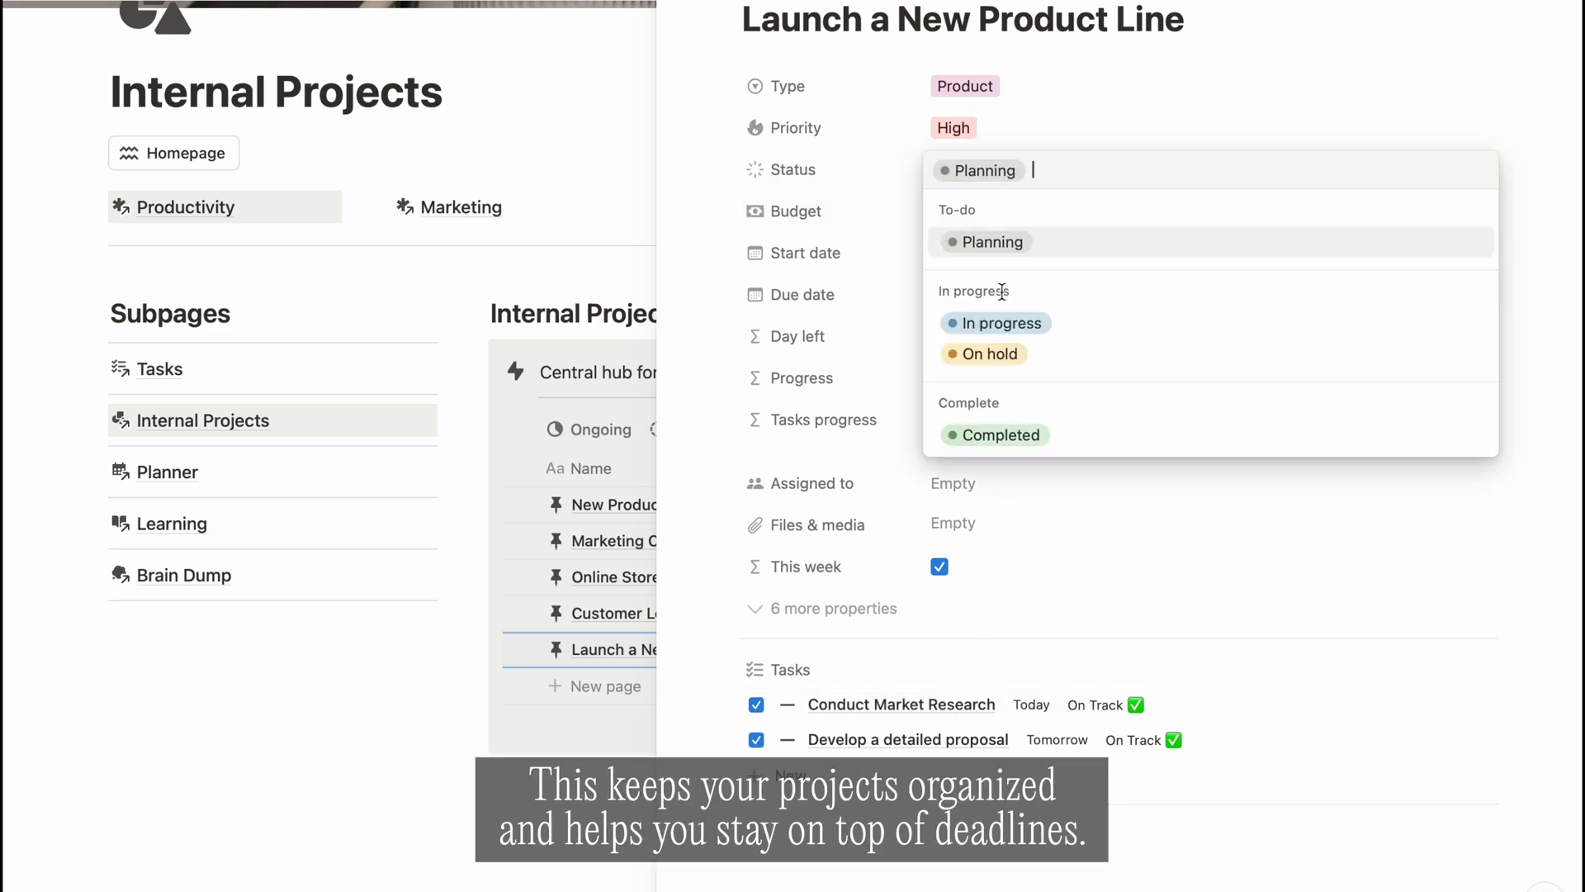
click(1005, 438)
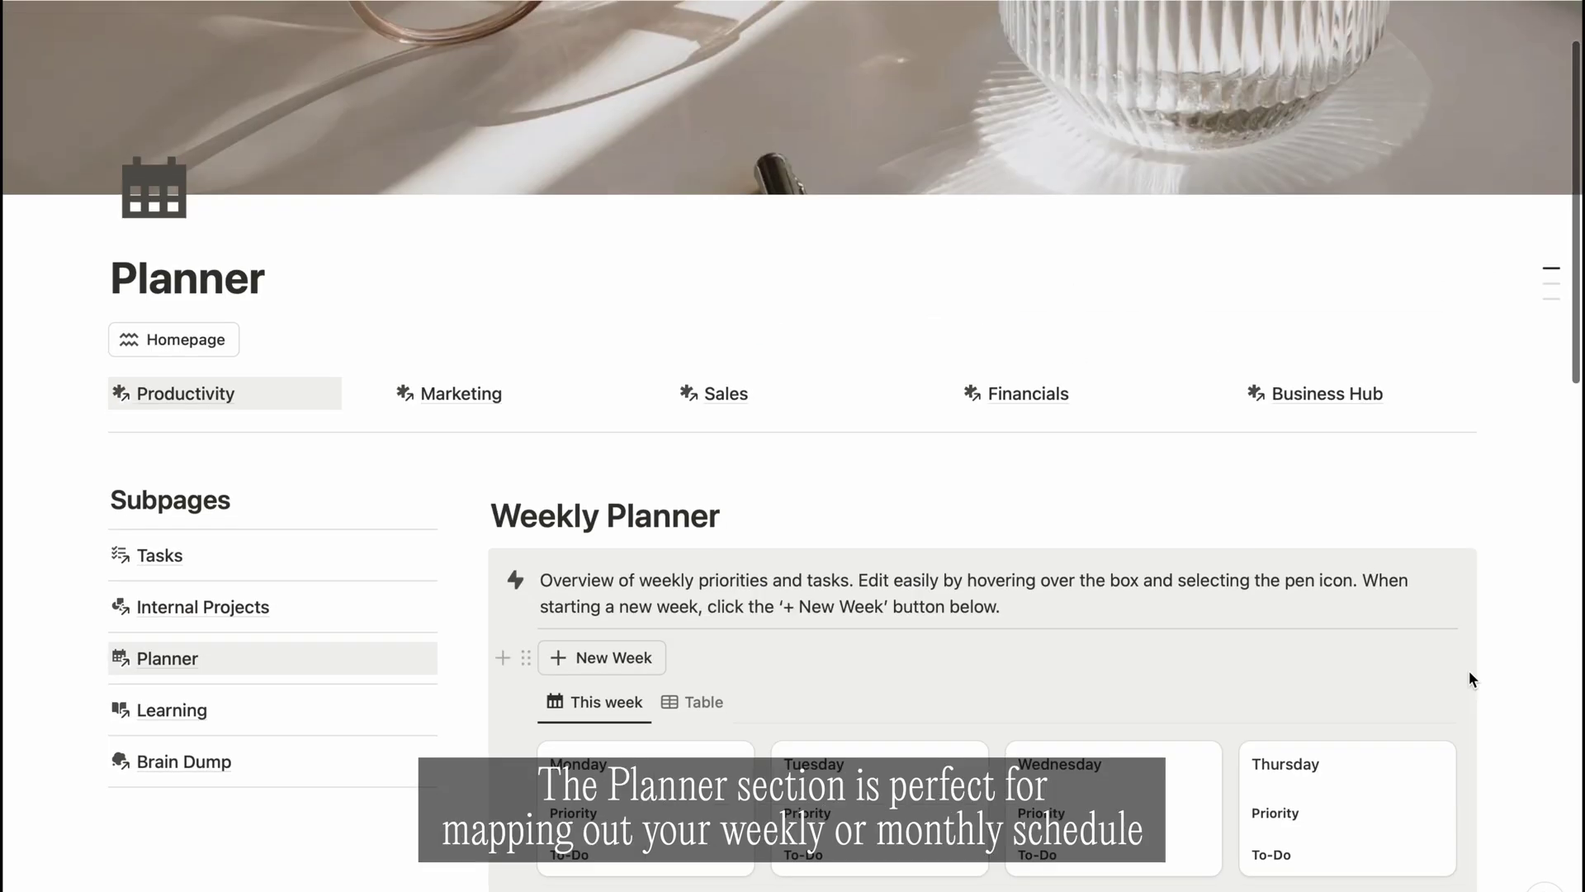
Step: Date the Planner's Monday card November 18, 2024
scroll(1471, 678, down, 1)
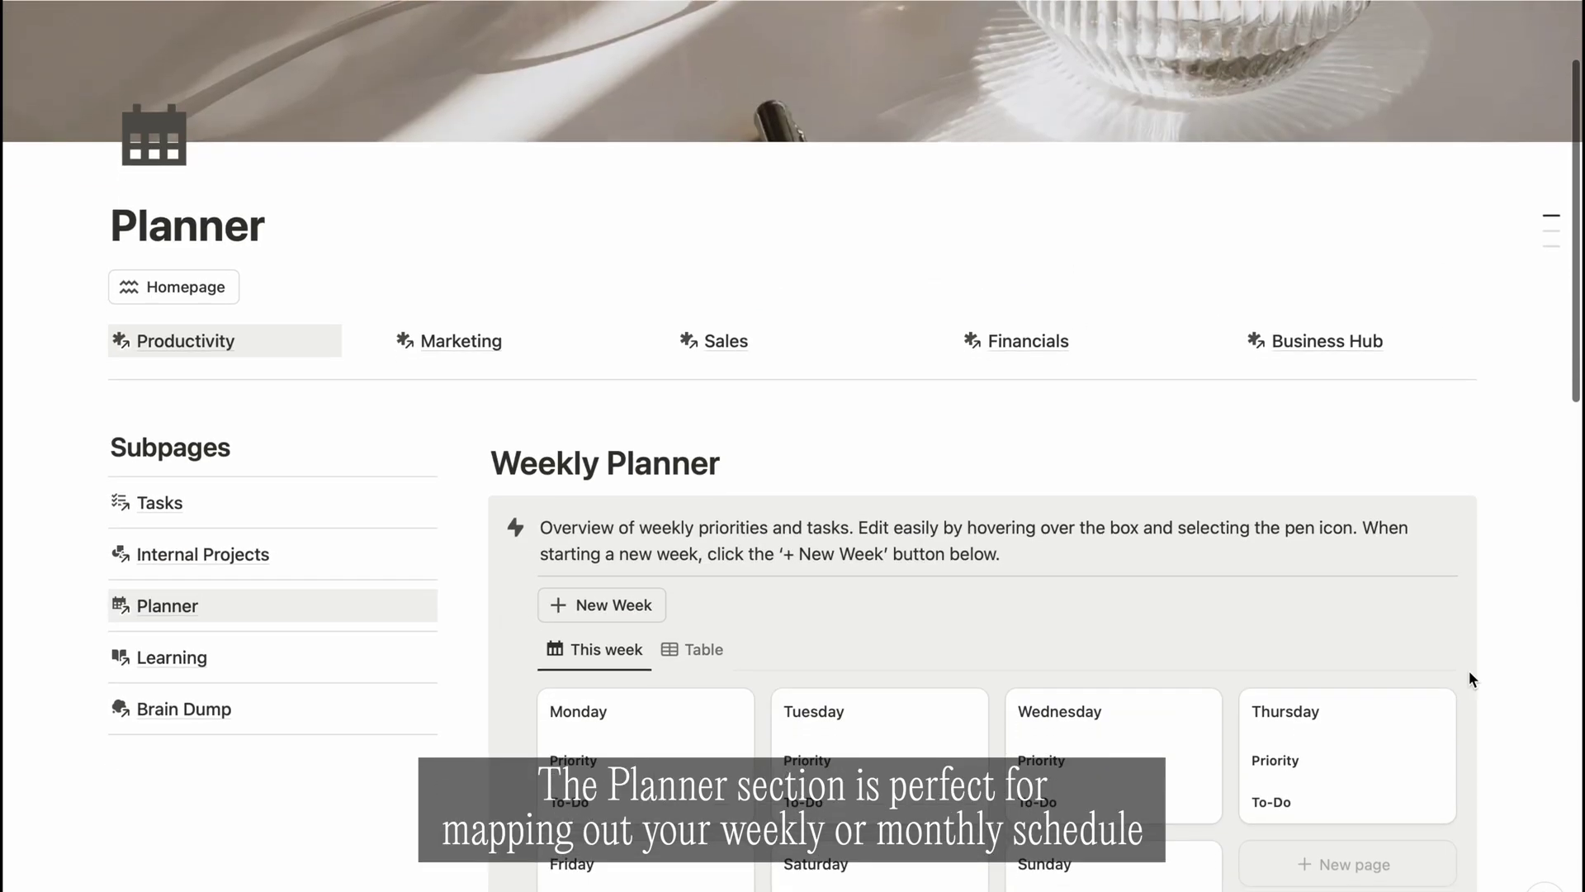
scroll(1470, 677, down, 1)
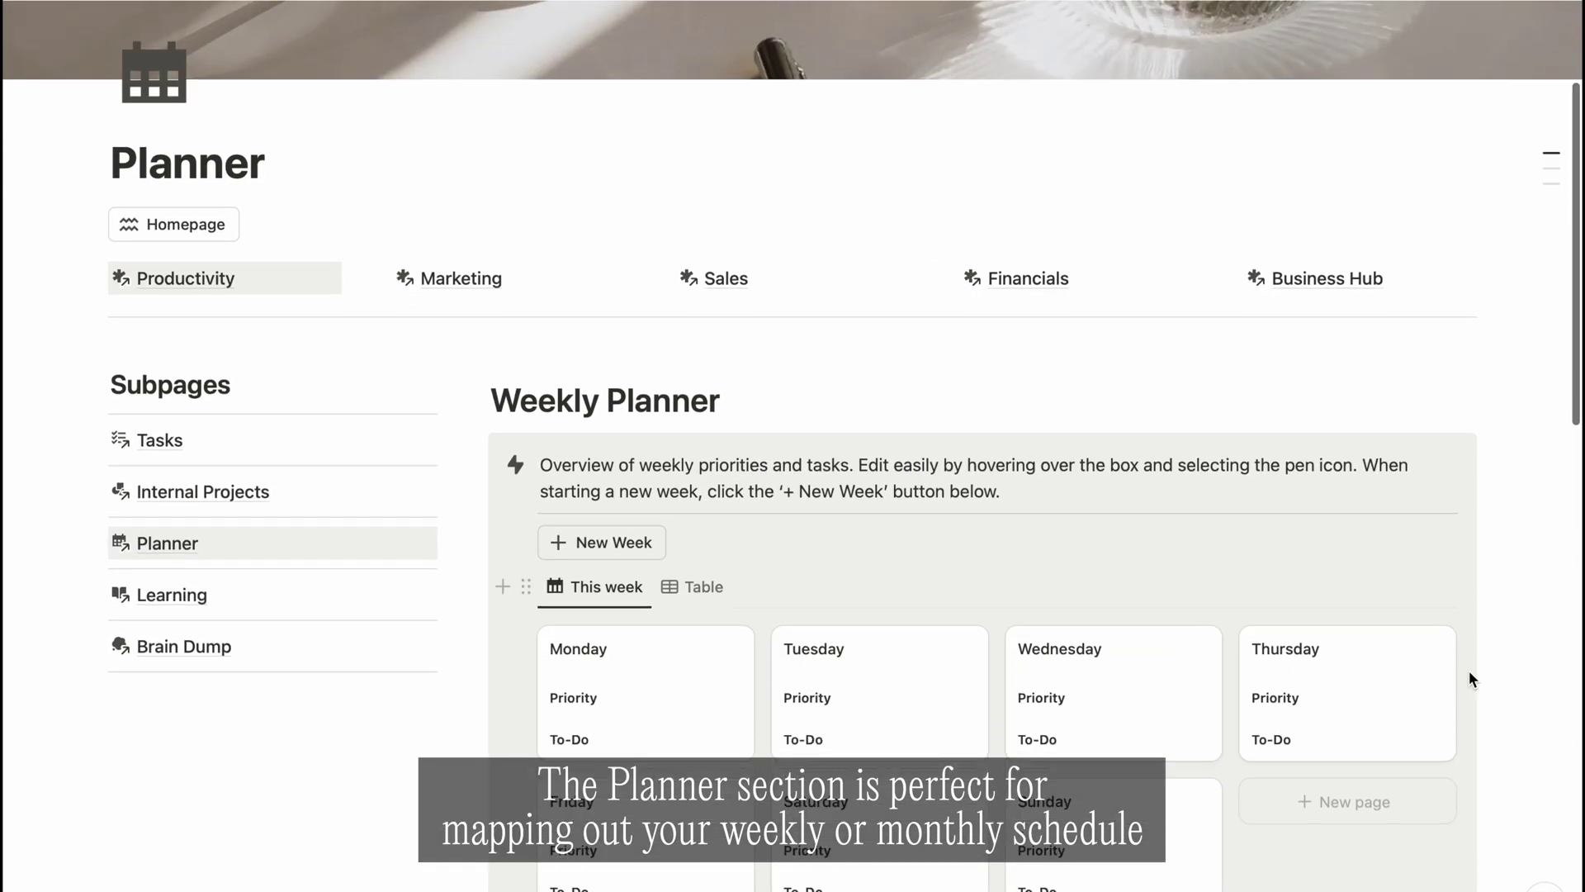
scroll(1469, 671, down, 5)
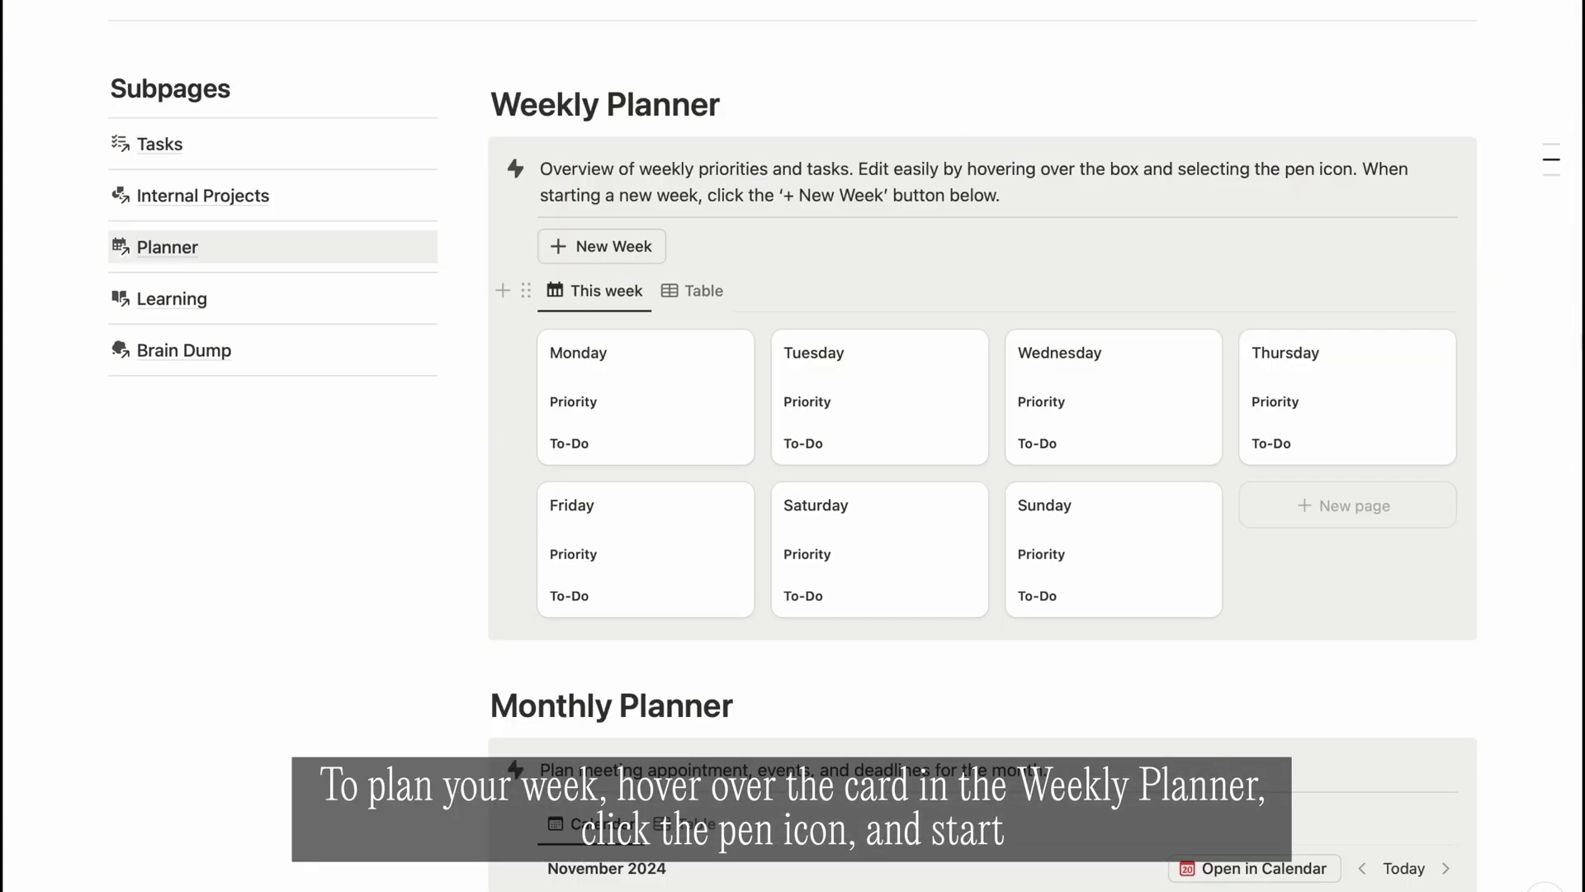
mouse_move(694, 389)
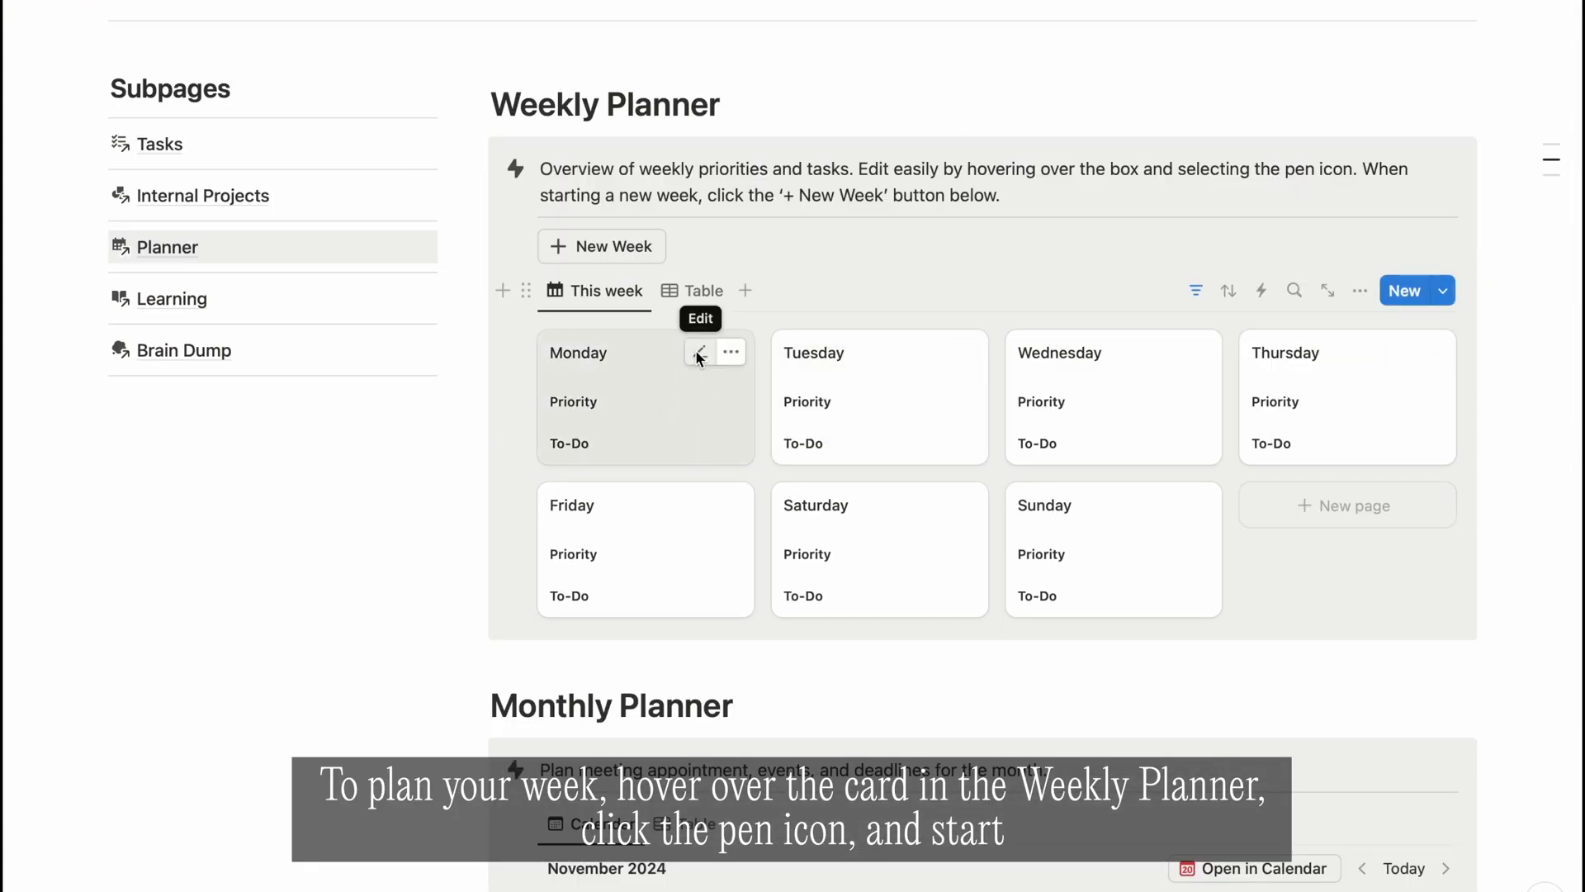
click(698, 353)
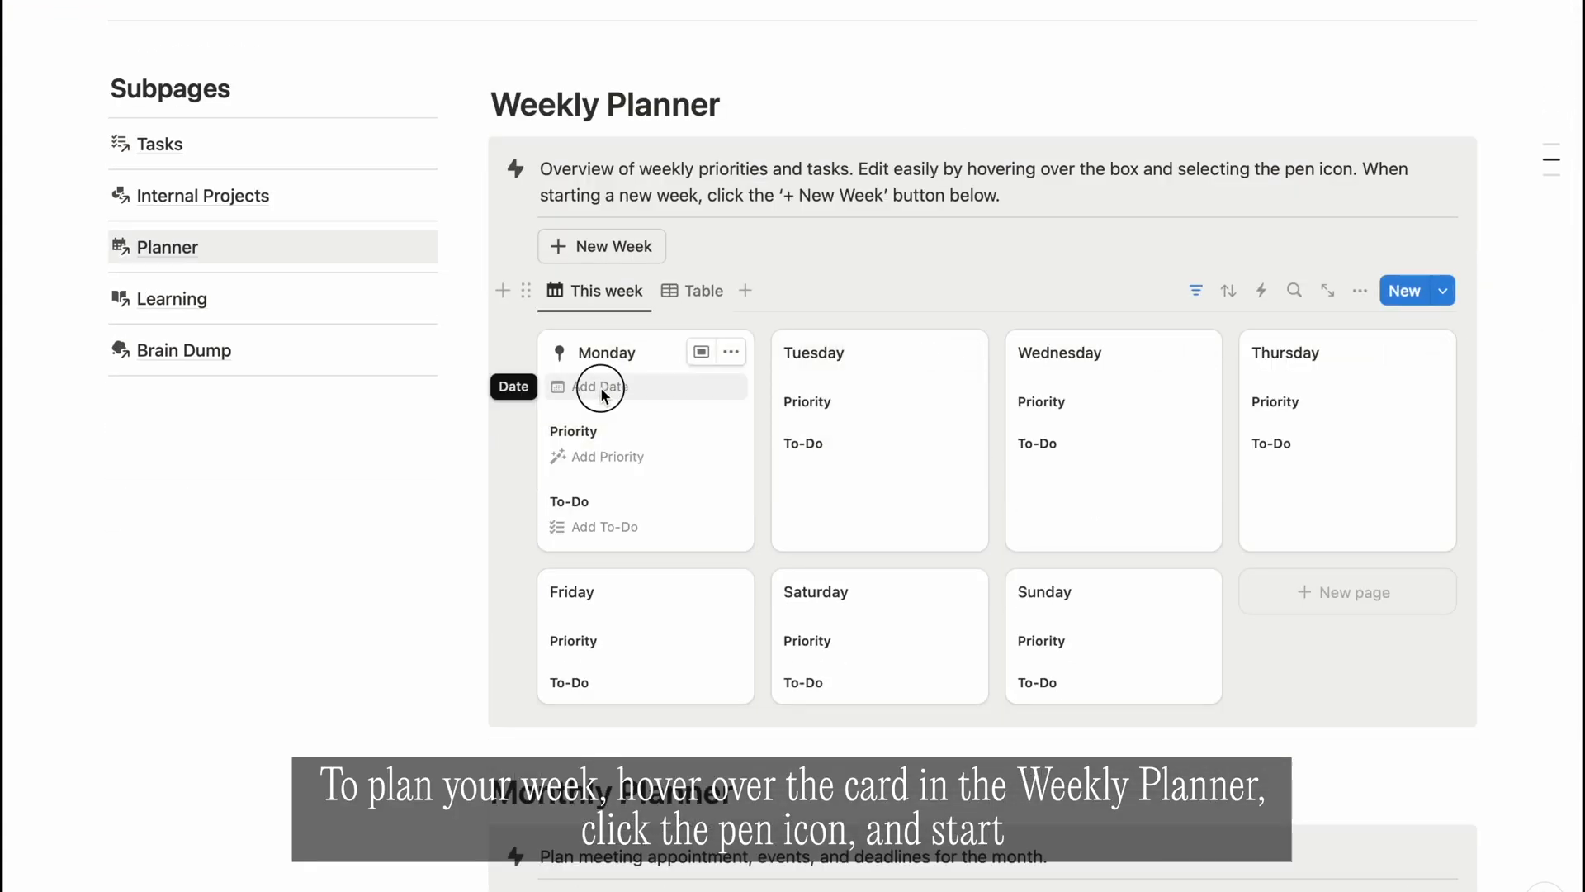
click(601, 387)
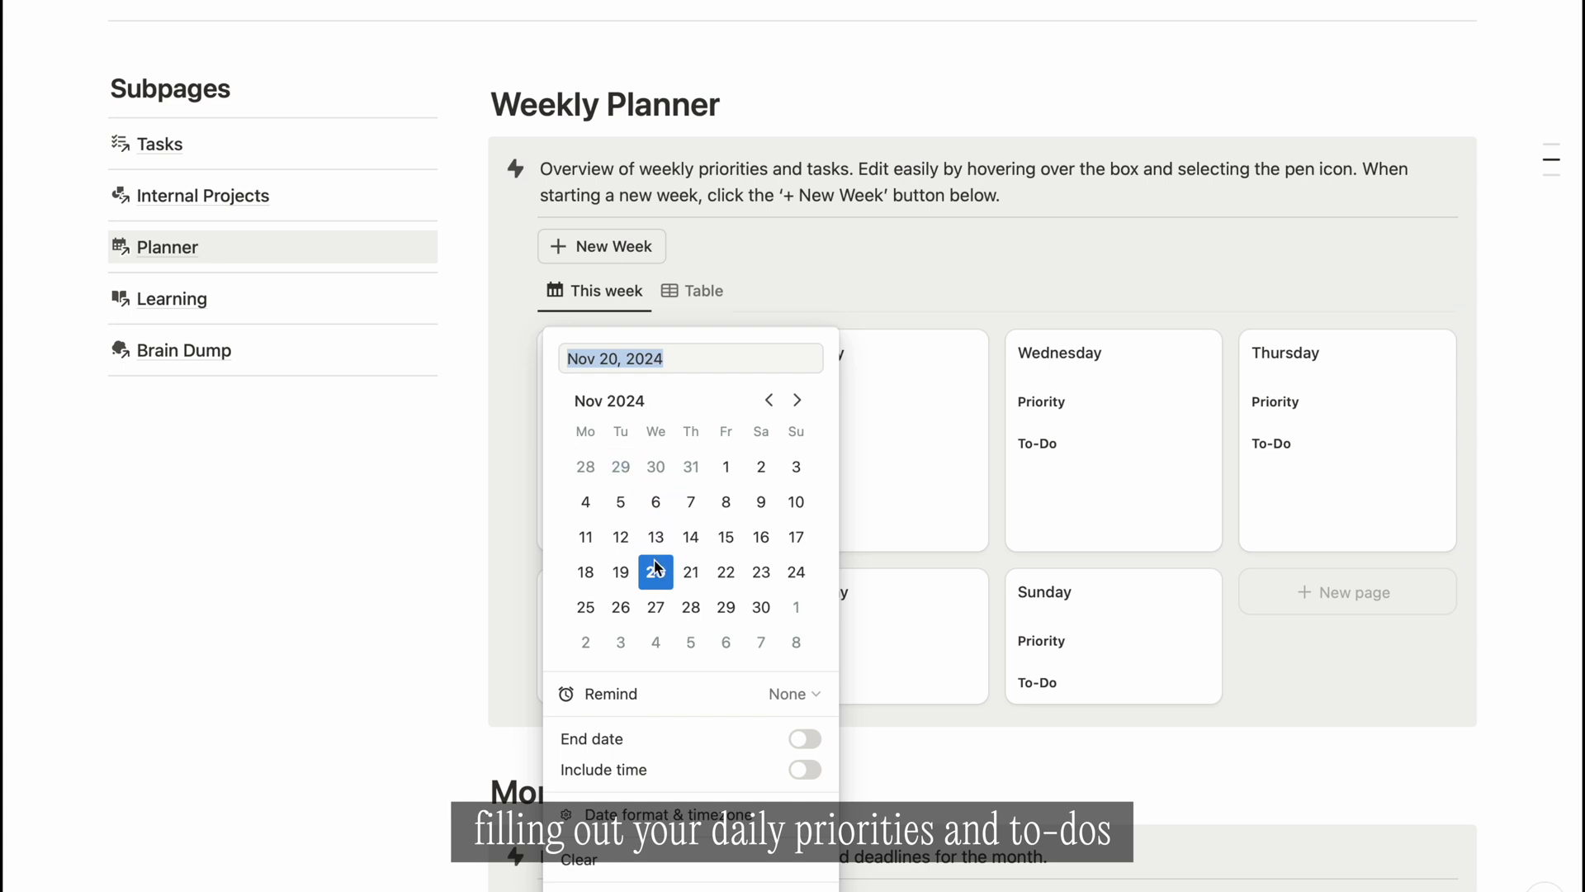
click(586, 571)
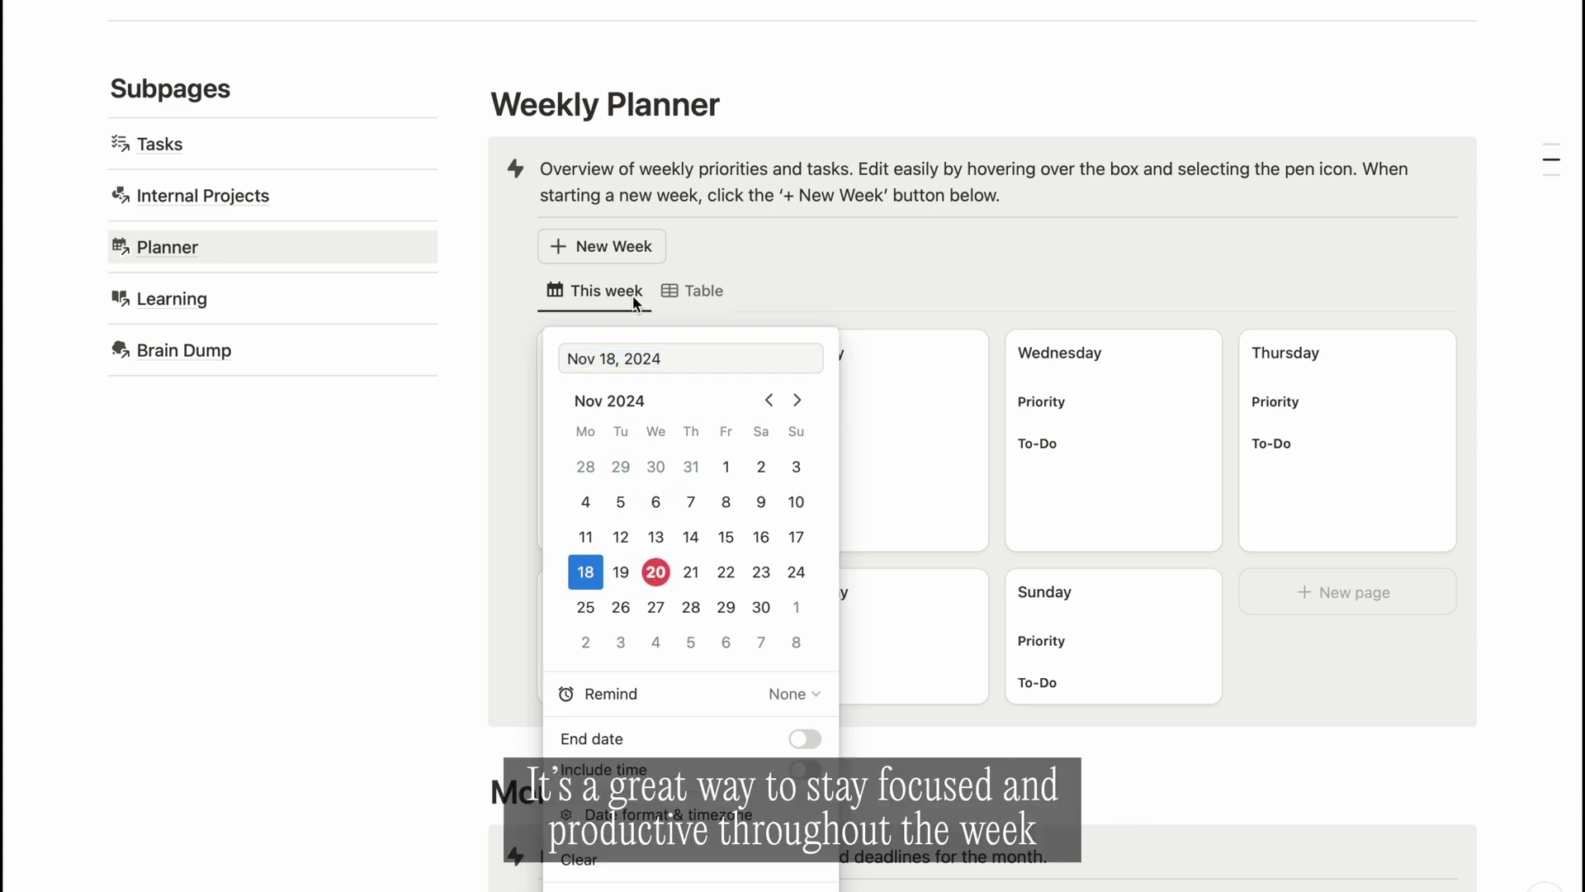
click(636, 301)
Step: Give the Monday card the priority 'Prepare for client meeting'
click(621, 454)
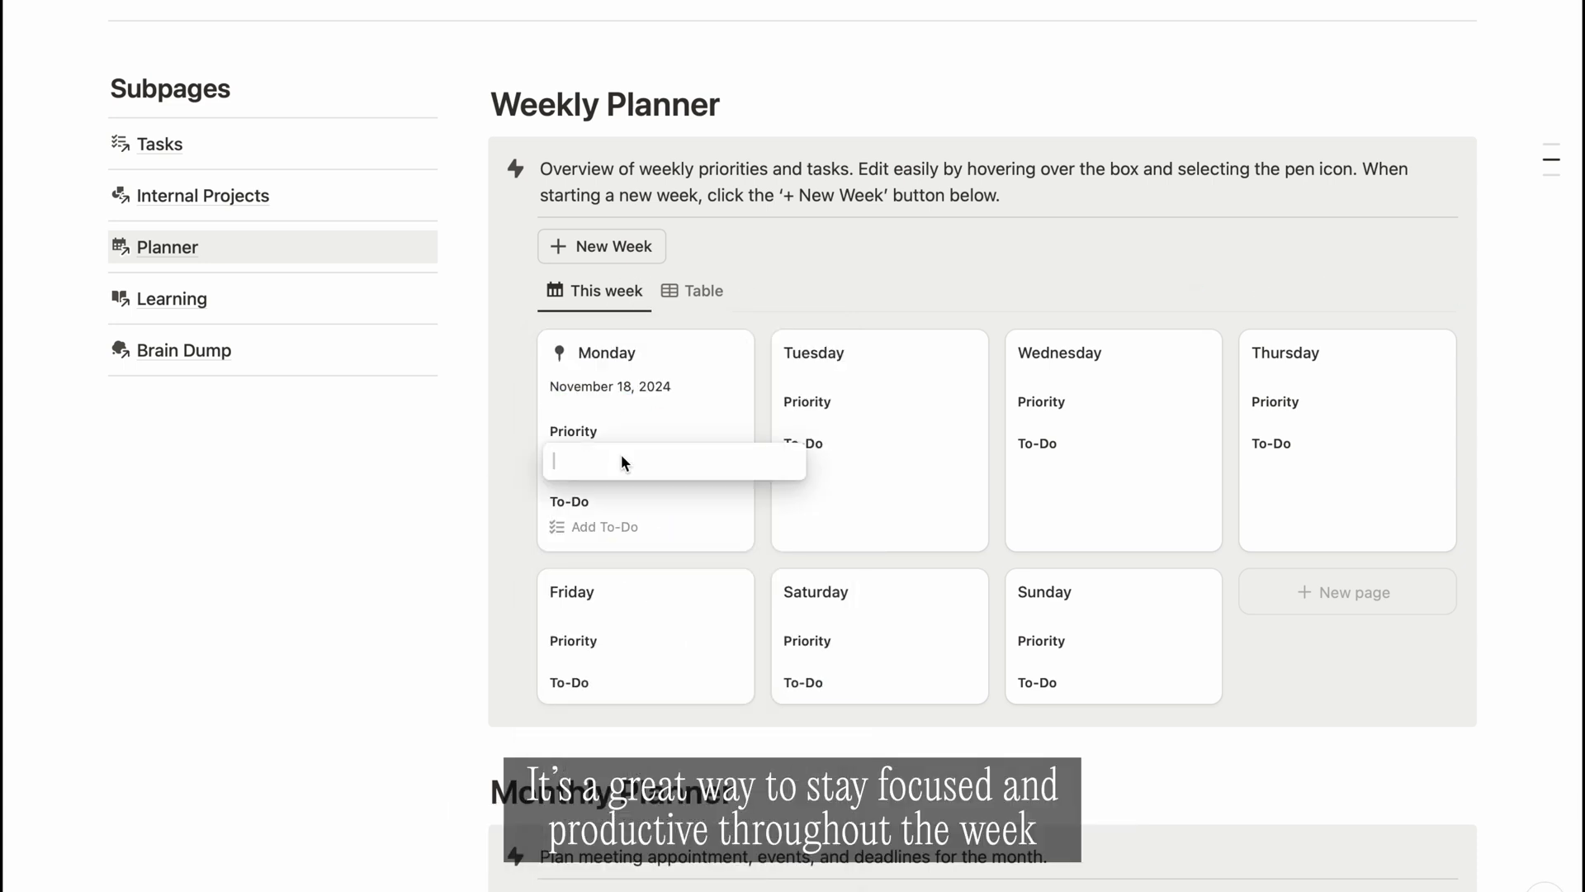
text(Prepare for client meeting)
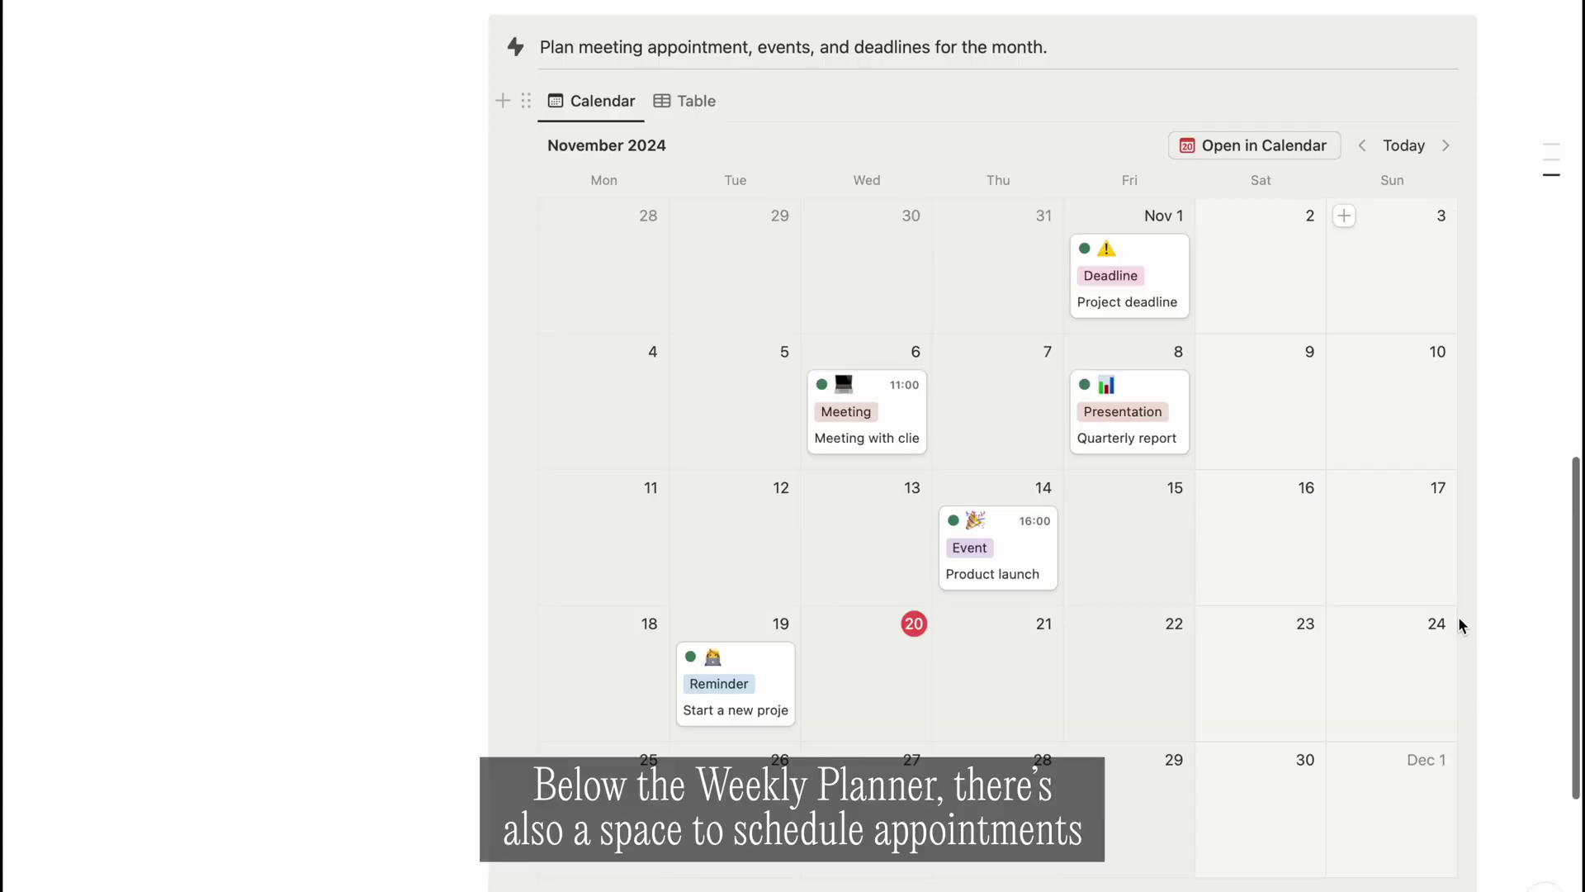
scroll(1458, 616, down, 1)
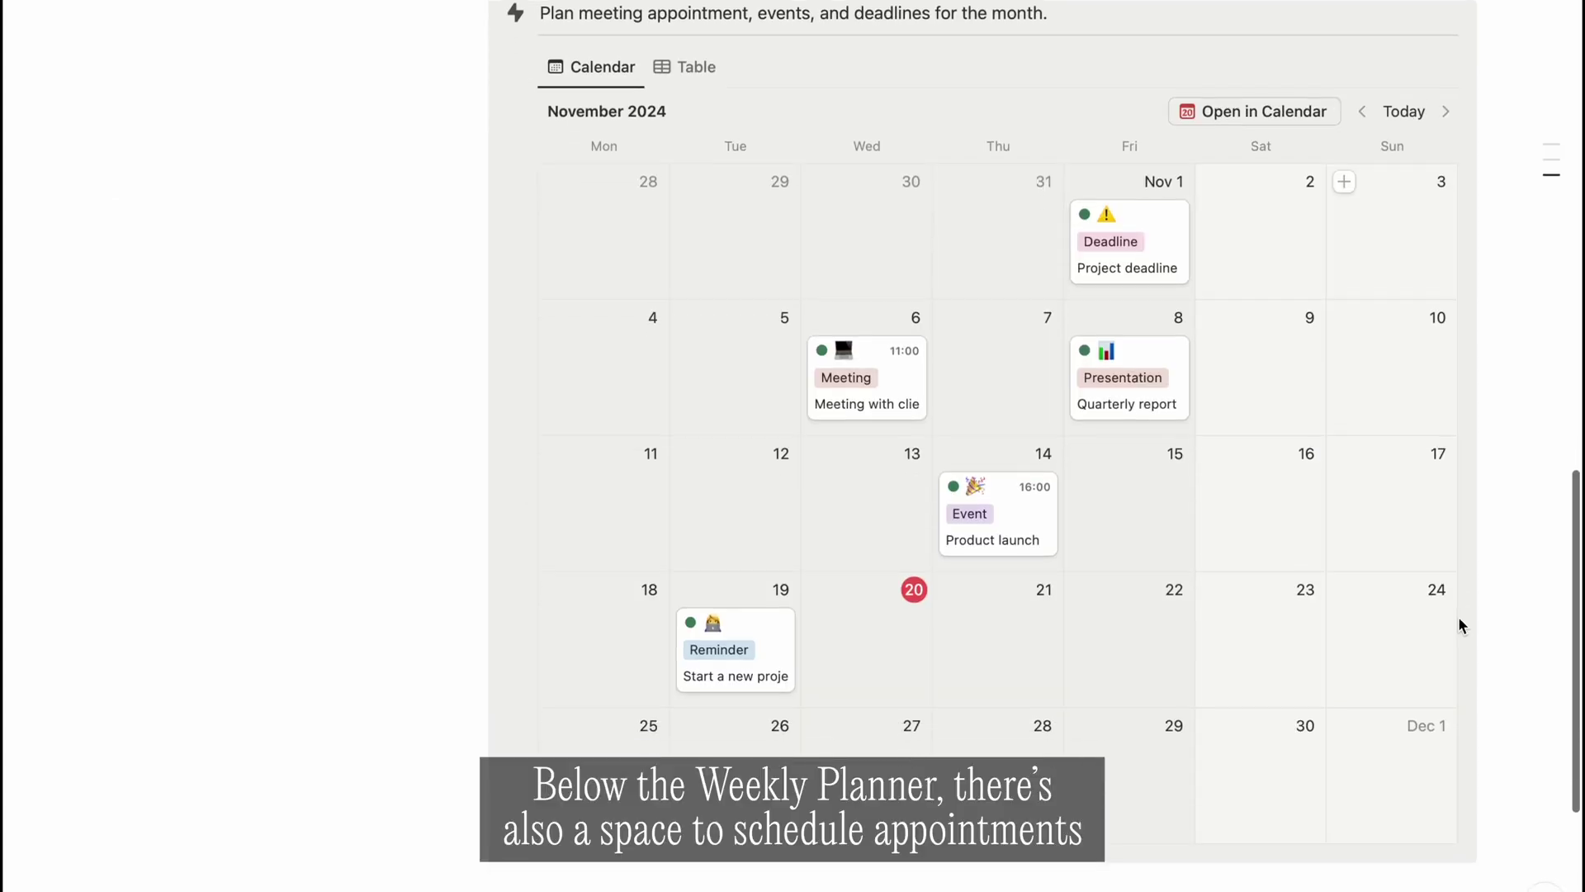
scroll(1458, 625, up, 2)
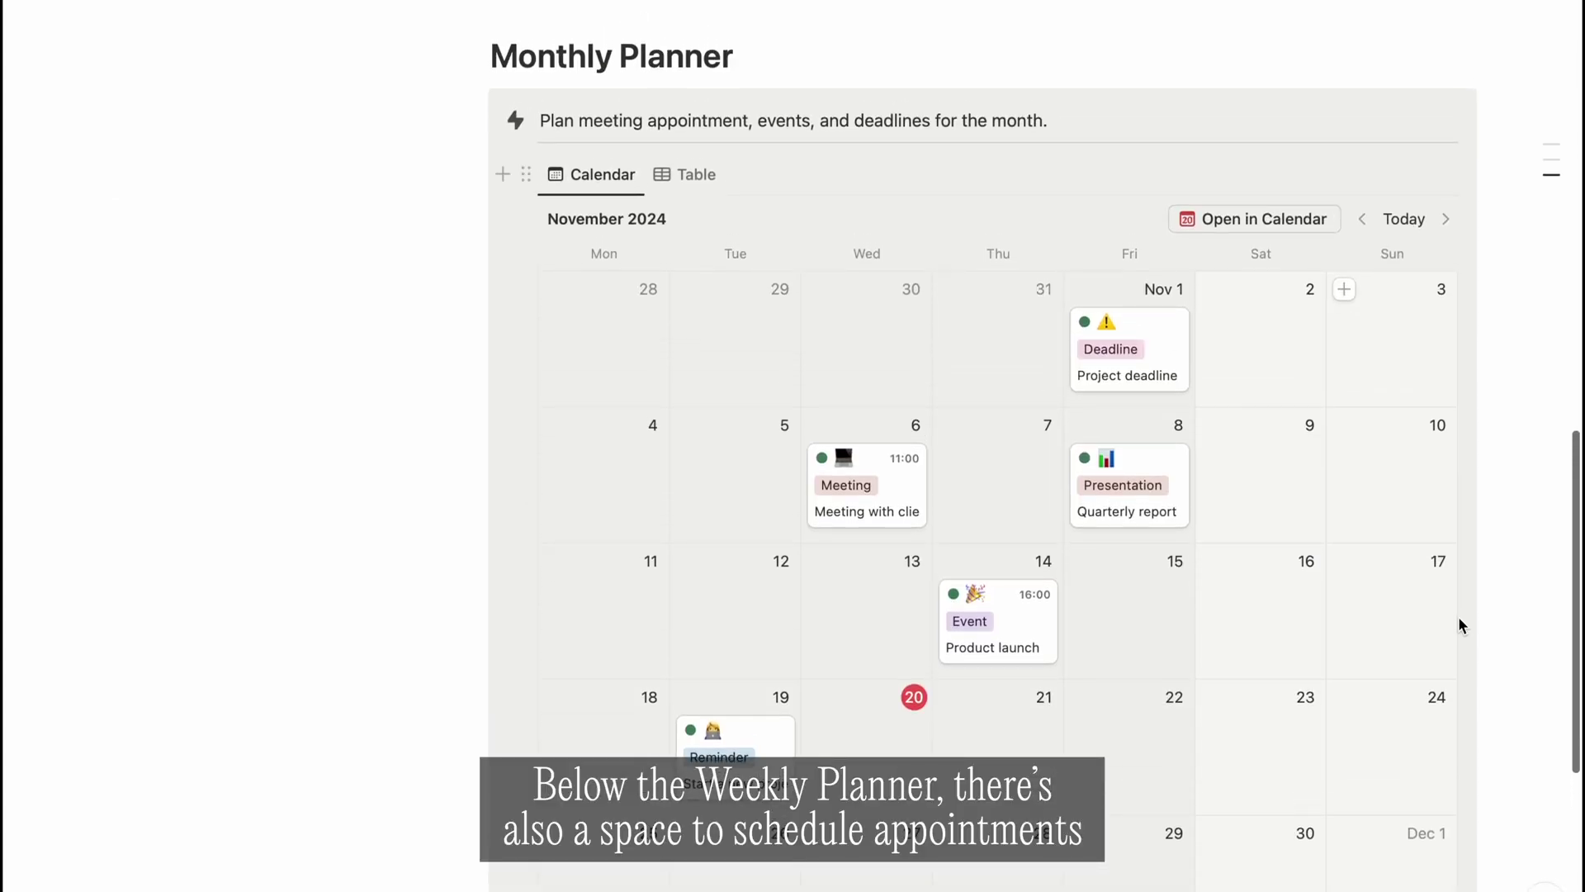
Step: Switch the Monthly Planner to Table view and back to Calendar view
click(685, 170)
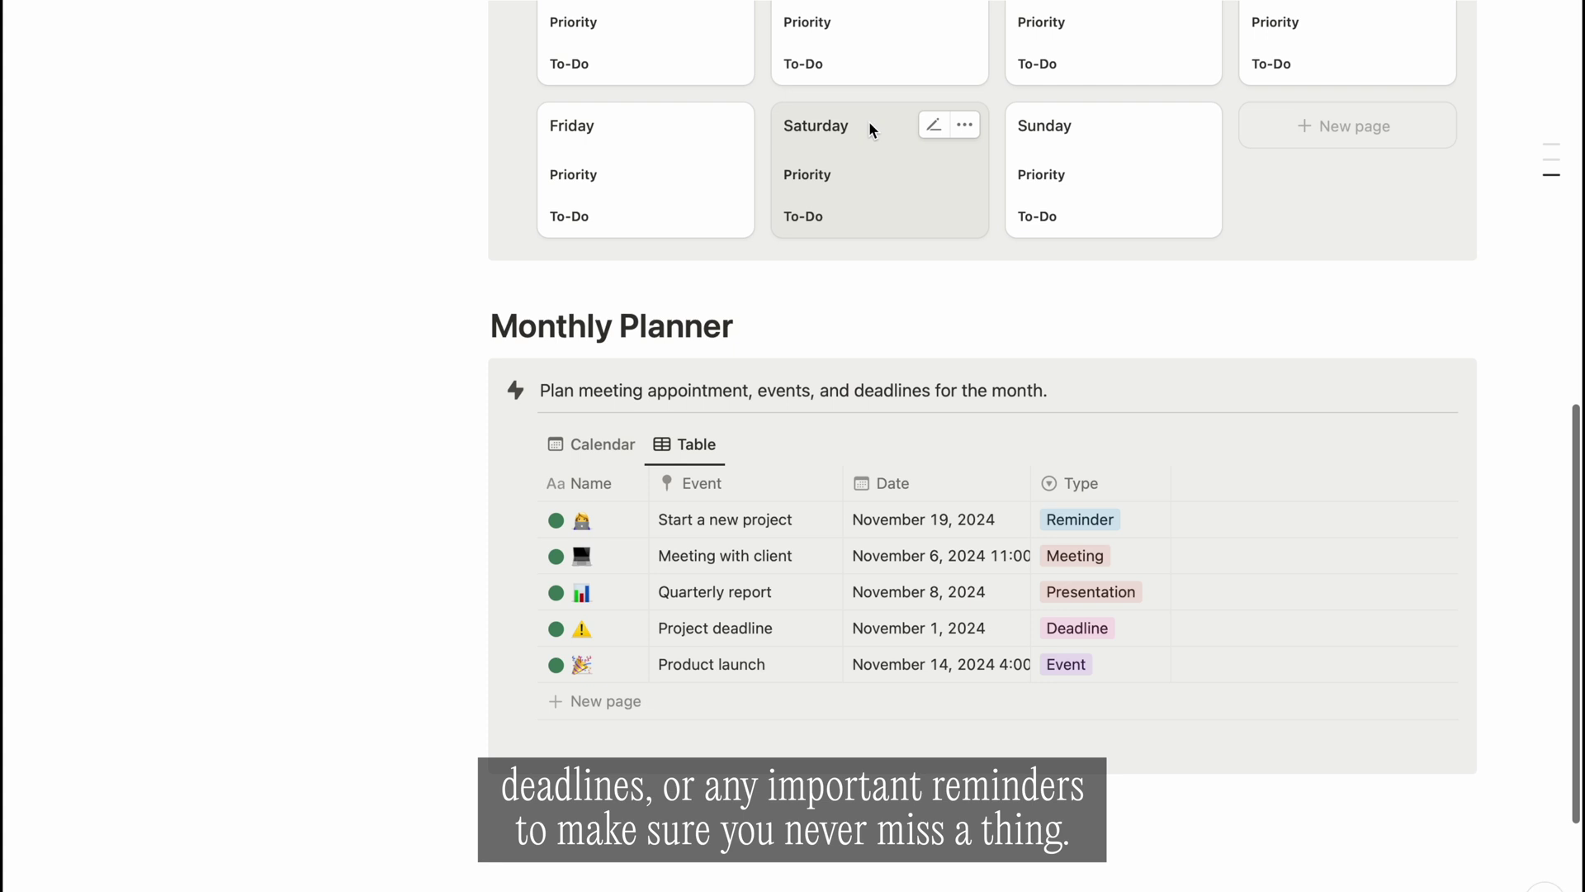
click(598, 444)
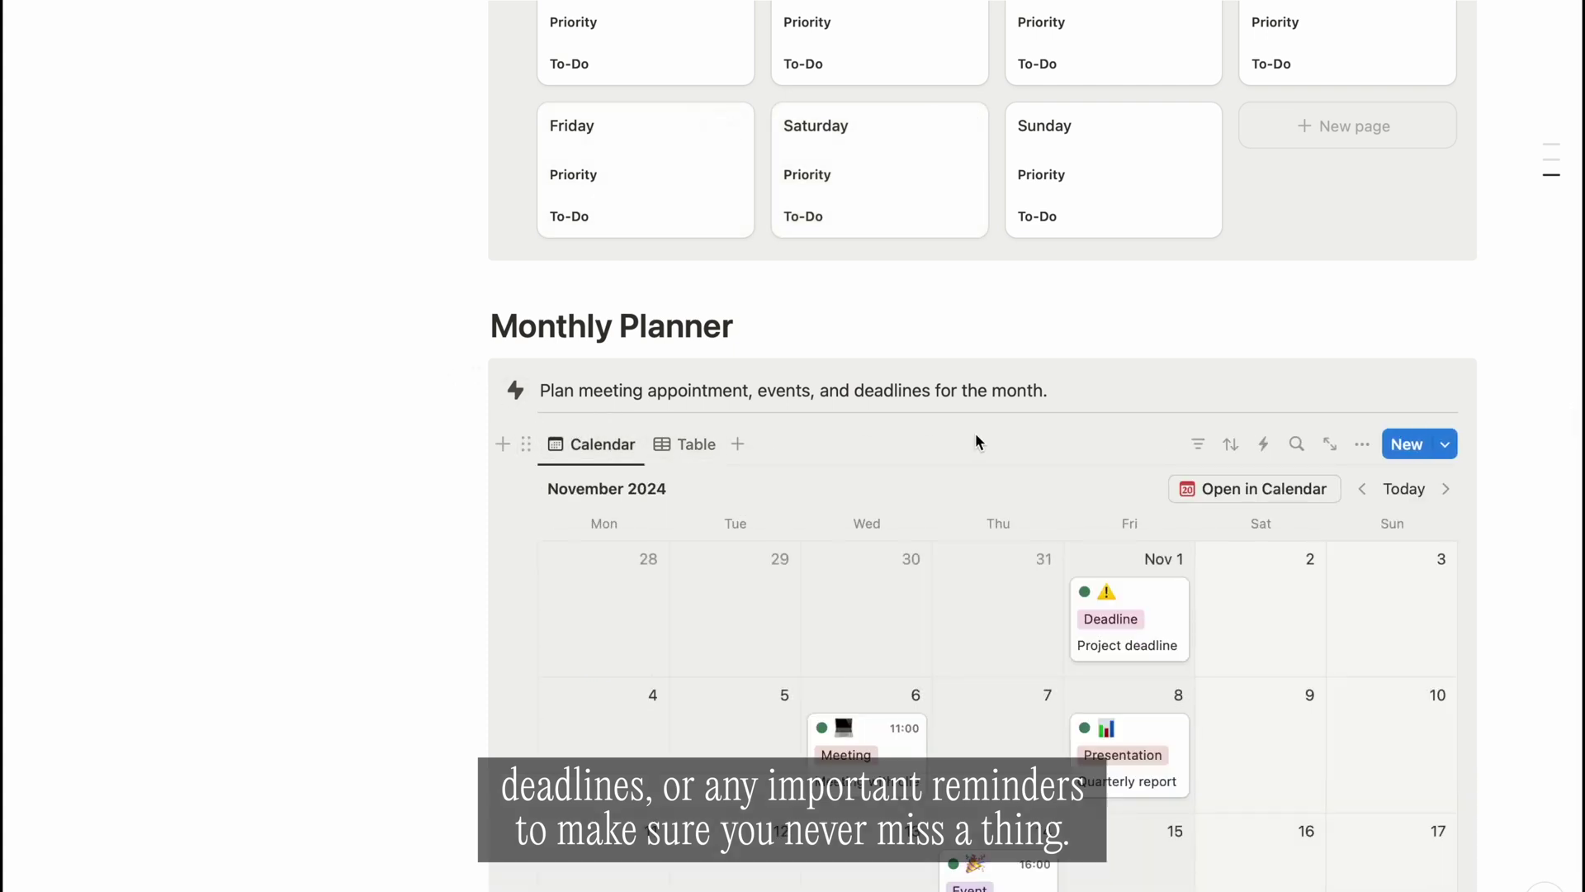
scroll(859, 598, down, 5)
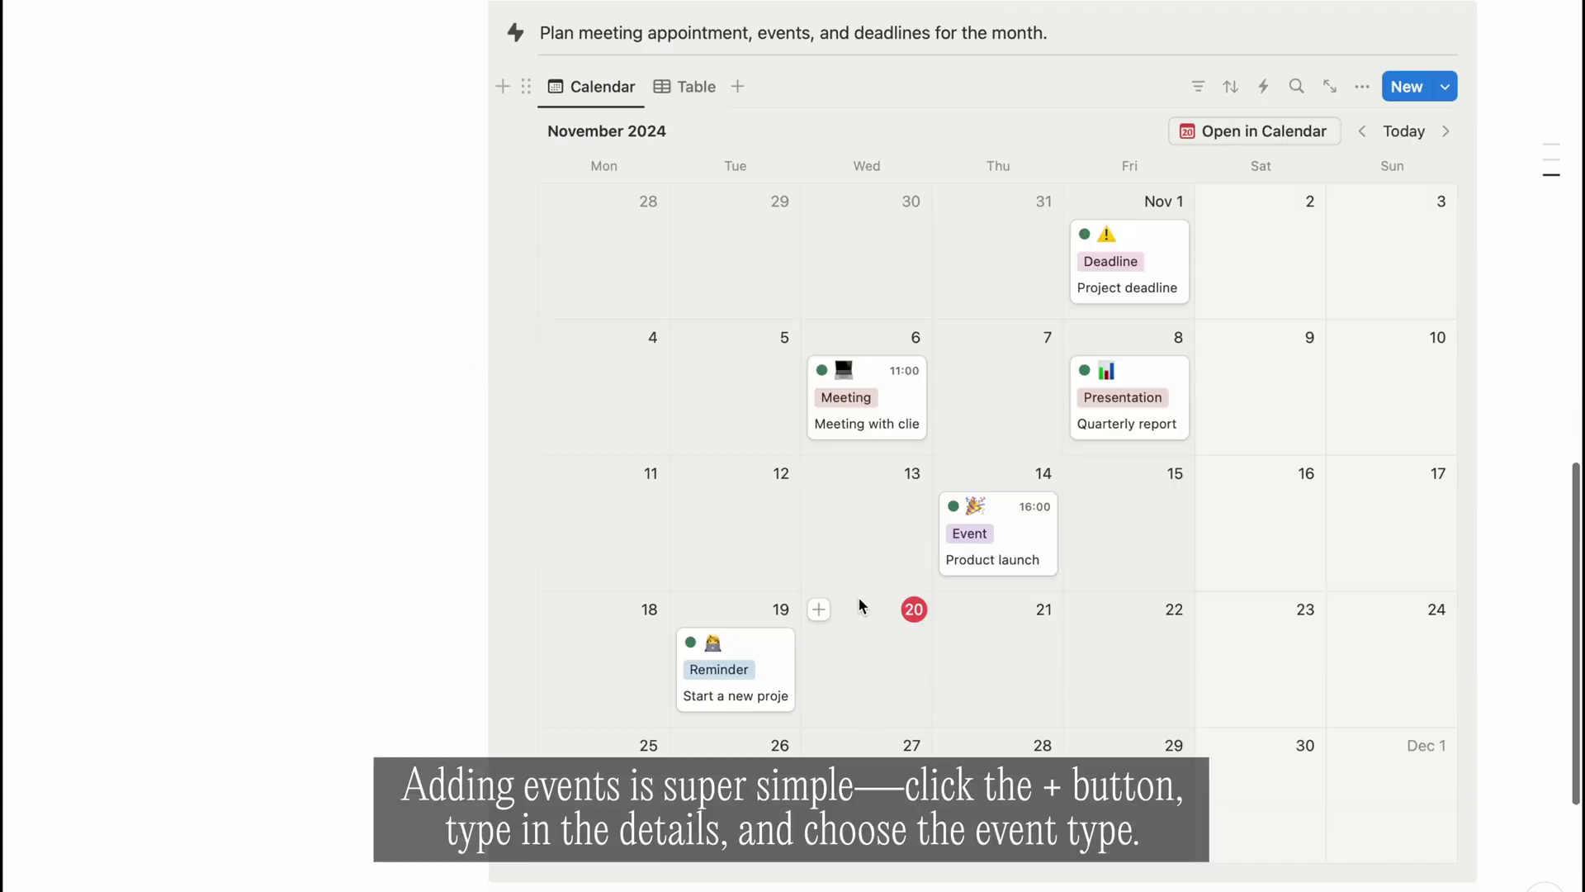
Step: Add a November 20 Appointment 'Meeting with a client' titled with the woman technologist emoji
click(819, 609)
text(Meeting with)
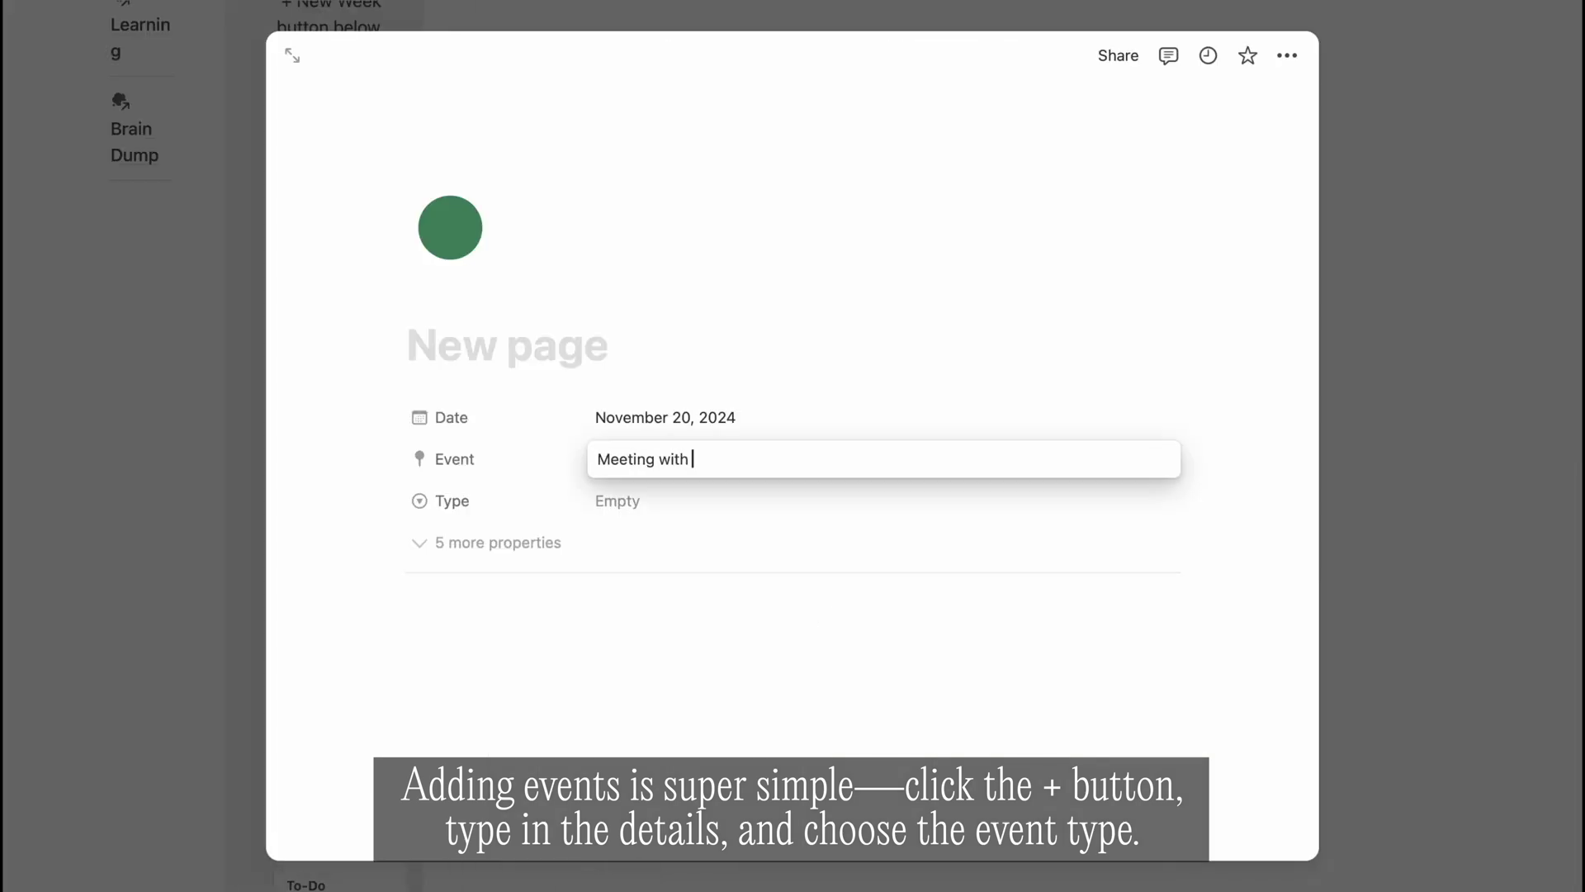
text( a client)
click(617, 501)
click(687, 122)
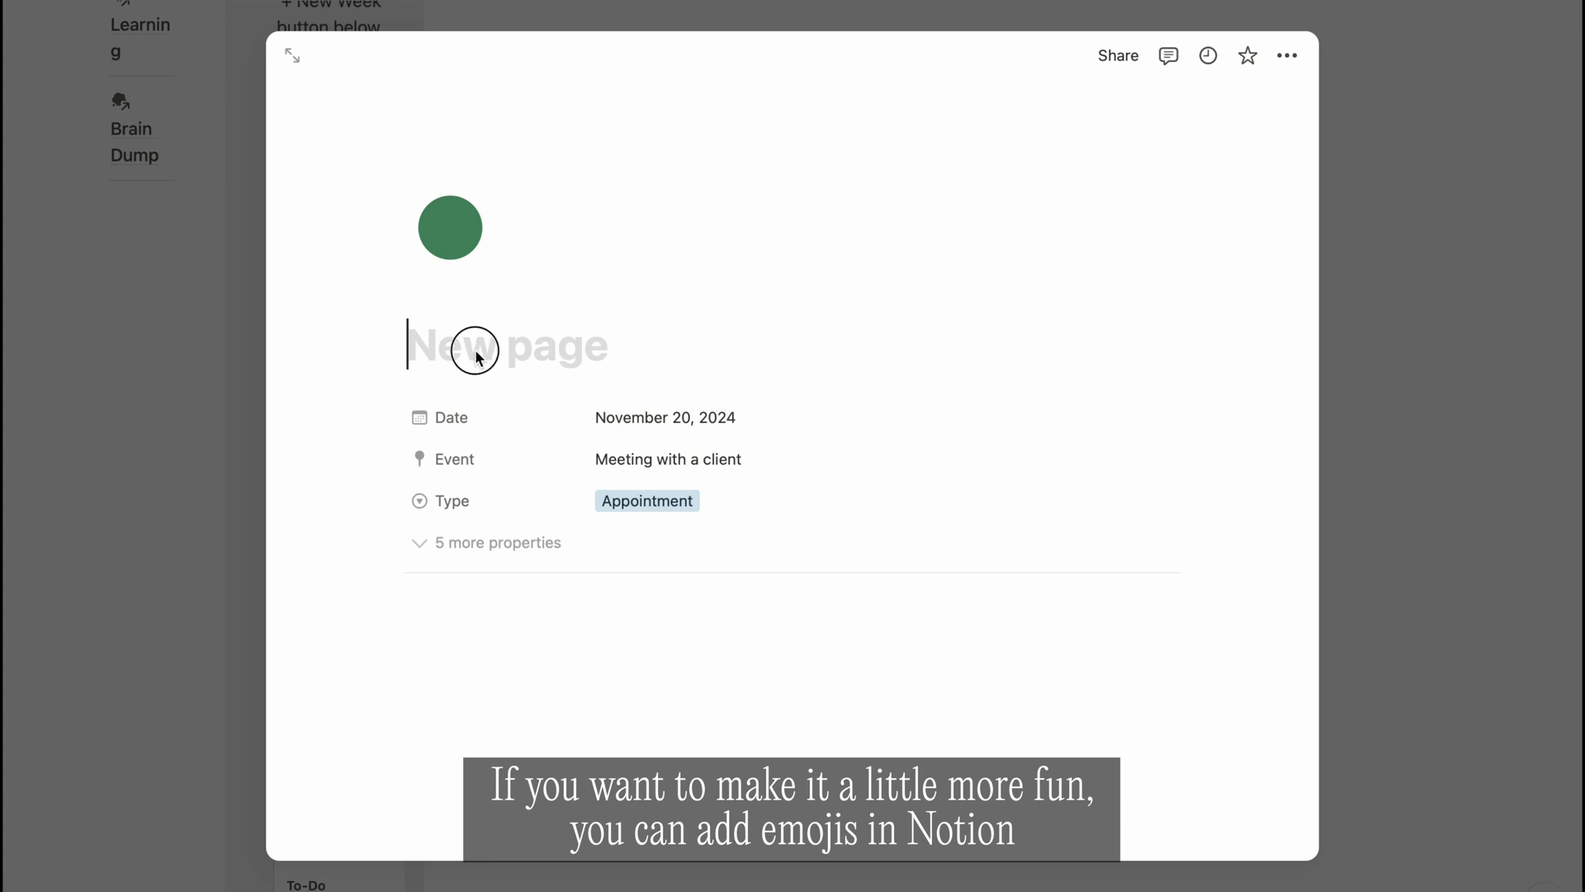
text(:)
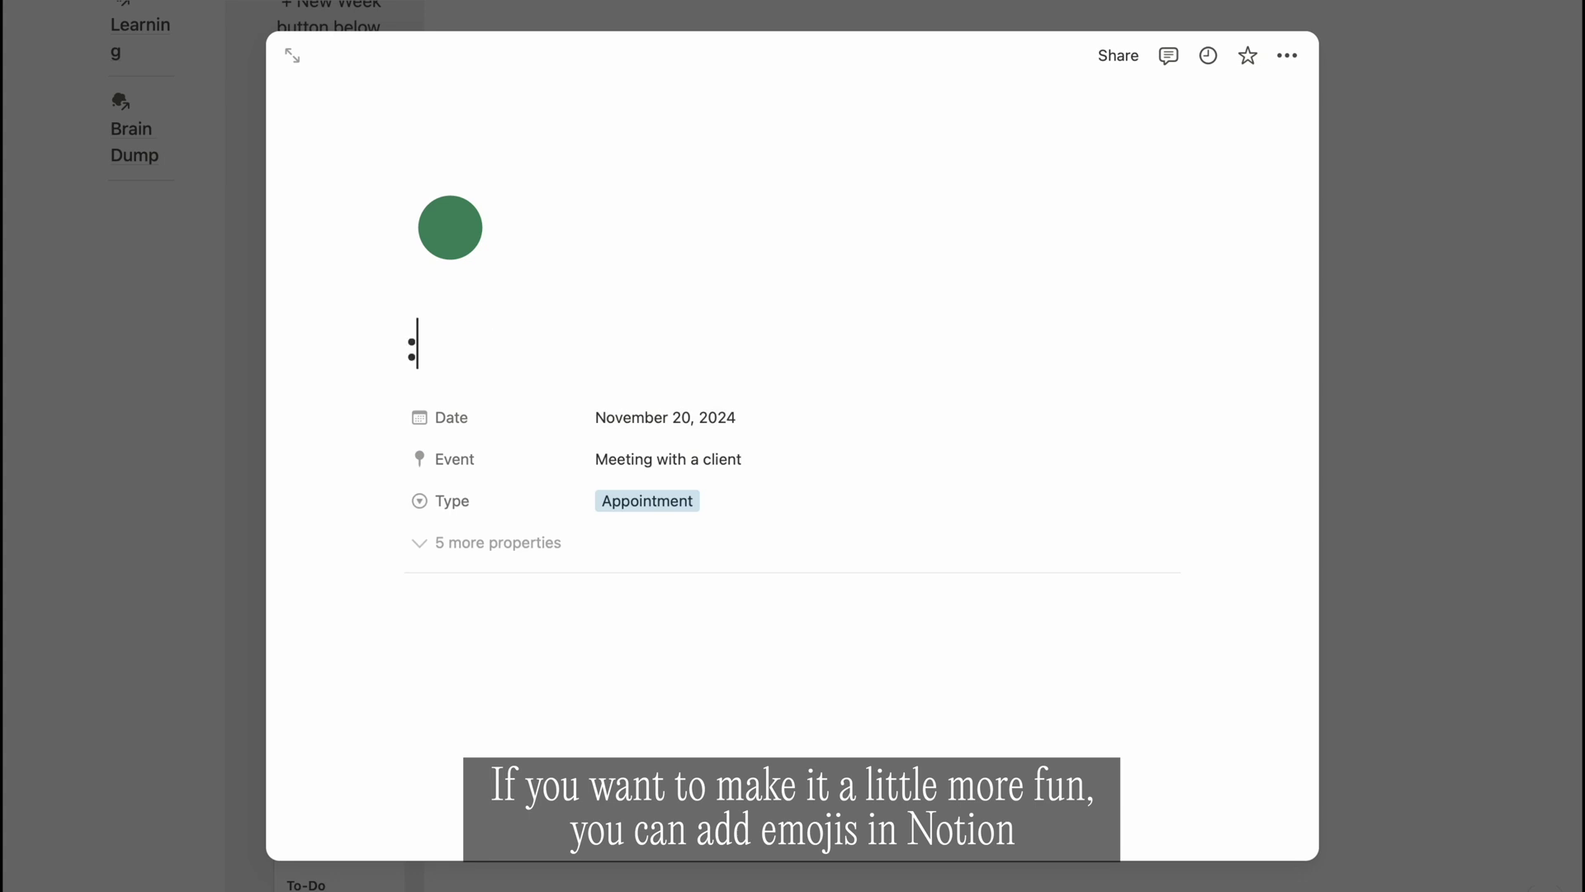
text(laptop)
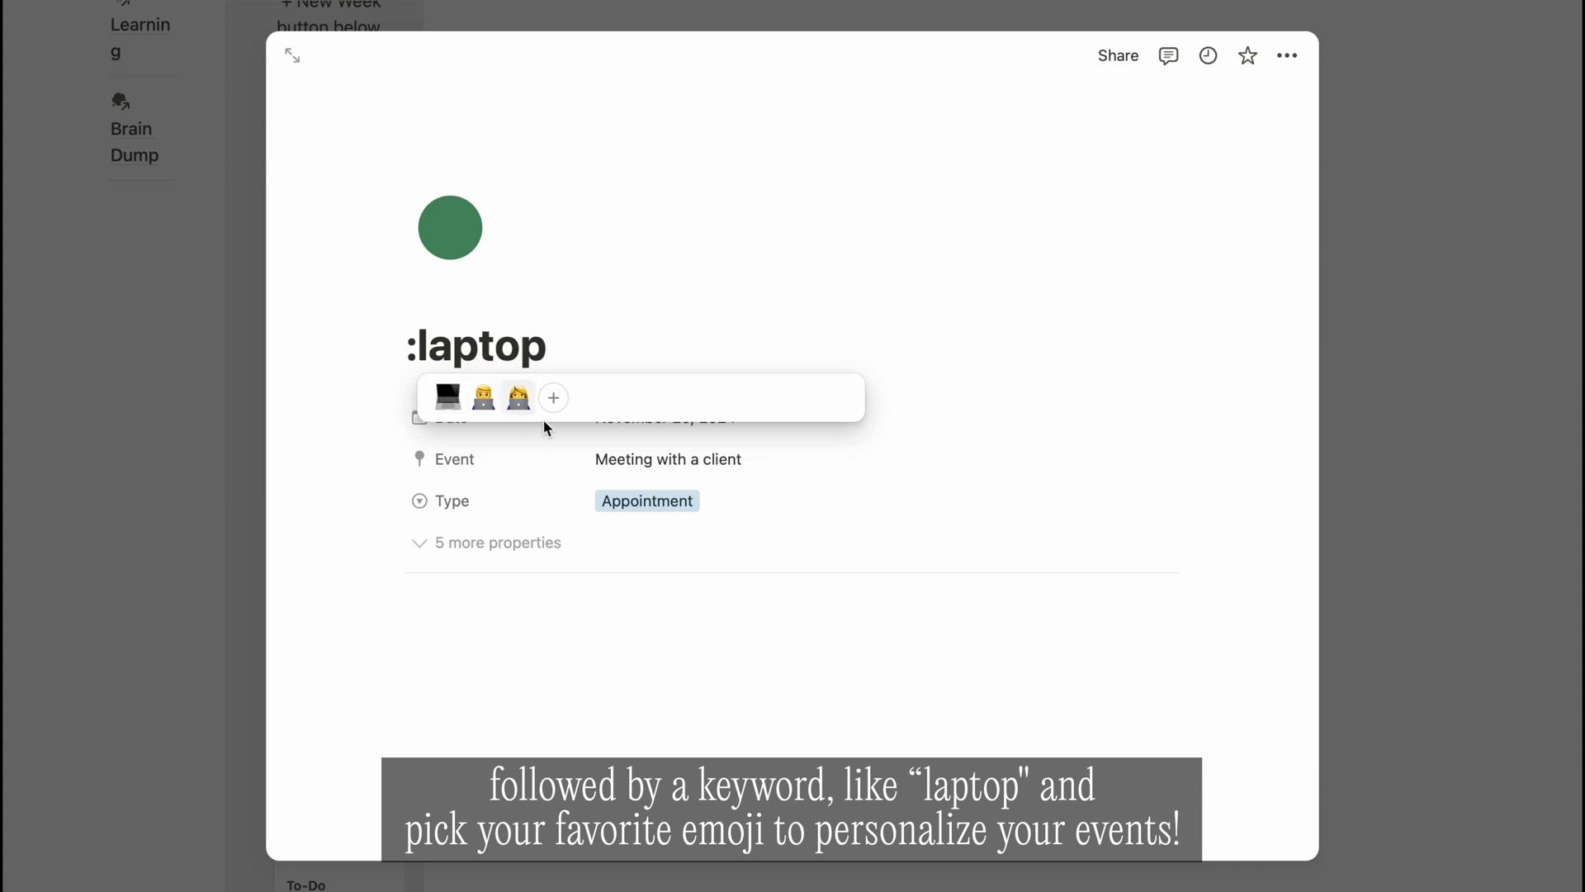
click(517, 399)
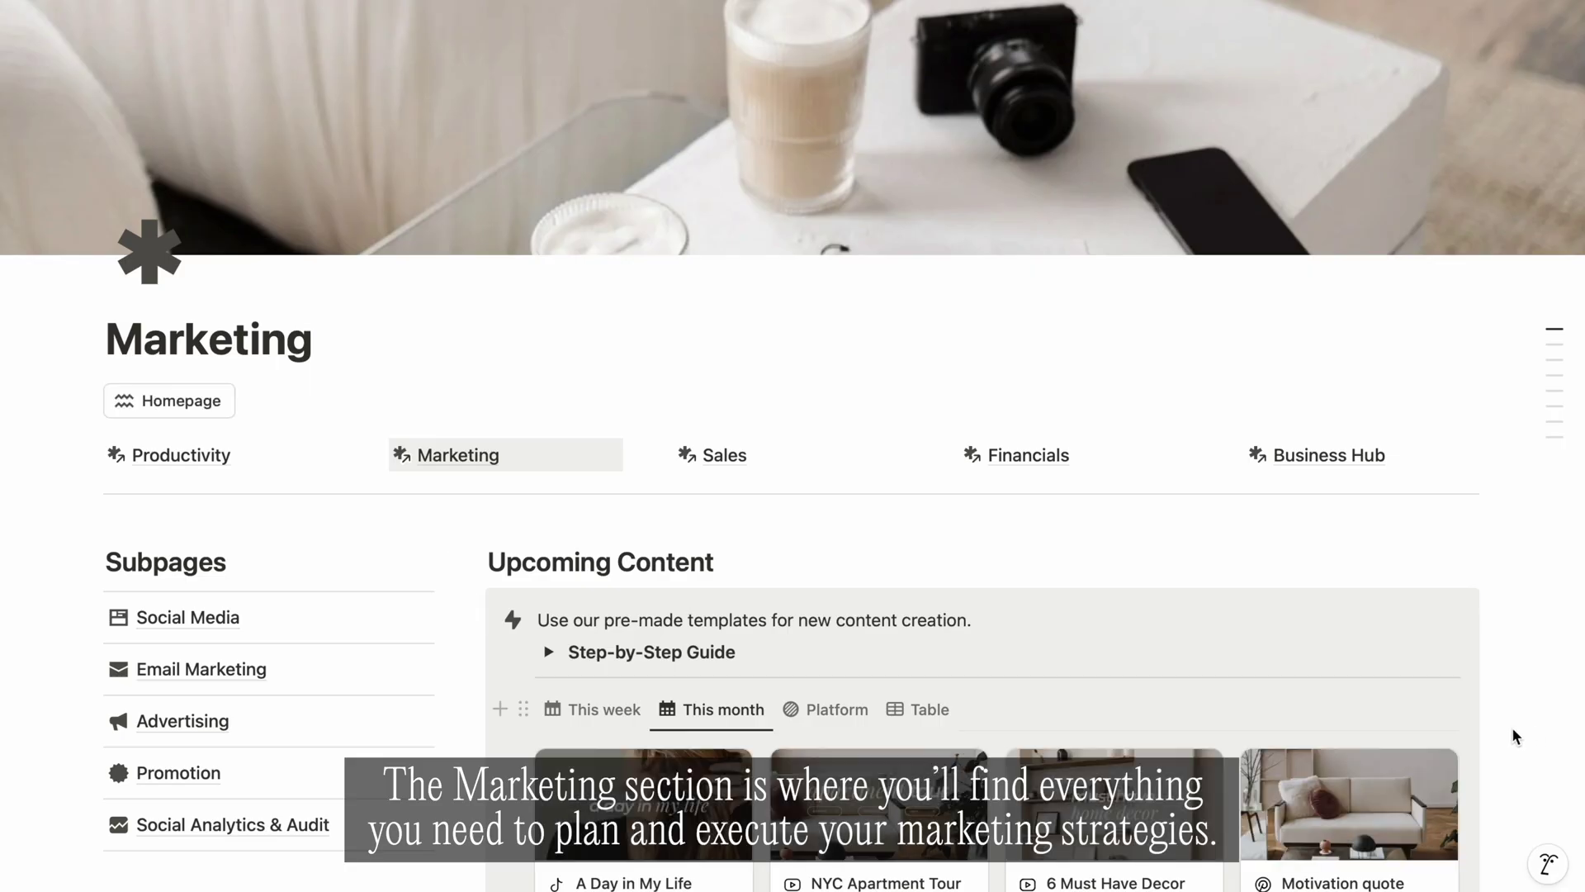
scroll(1514, 735, down, 3)
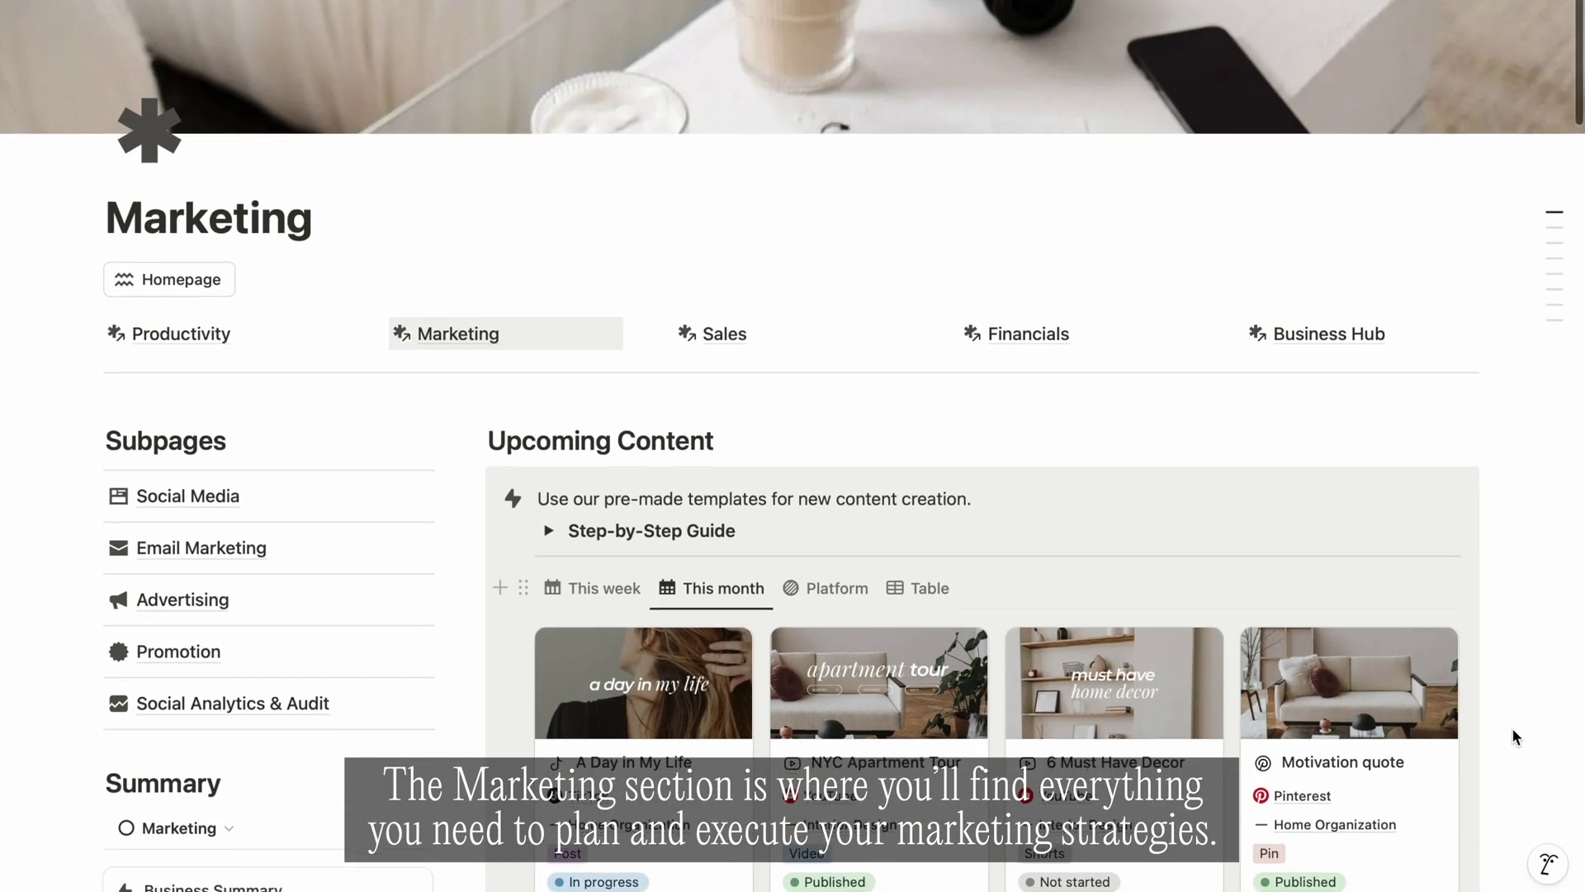
scroll(1518, 735, down, 1)
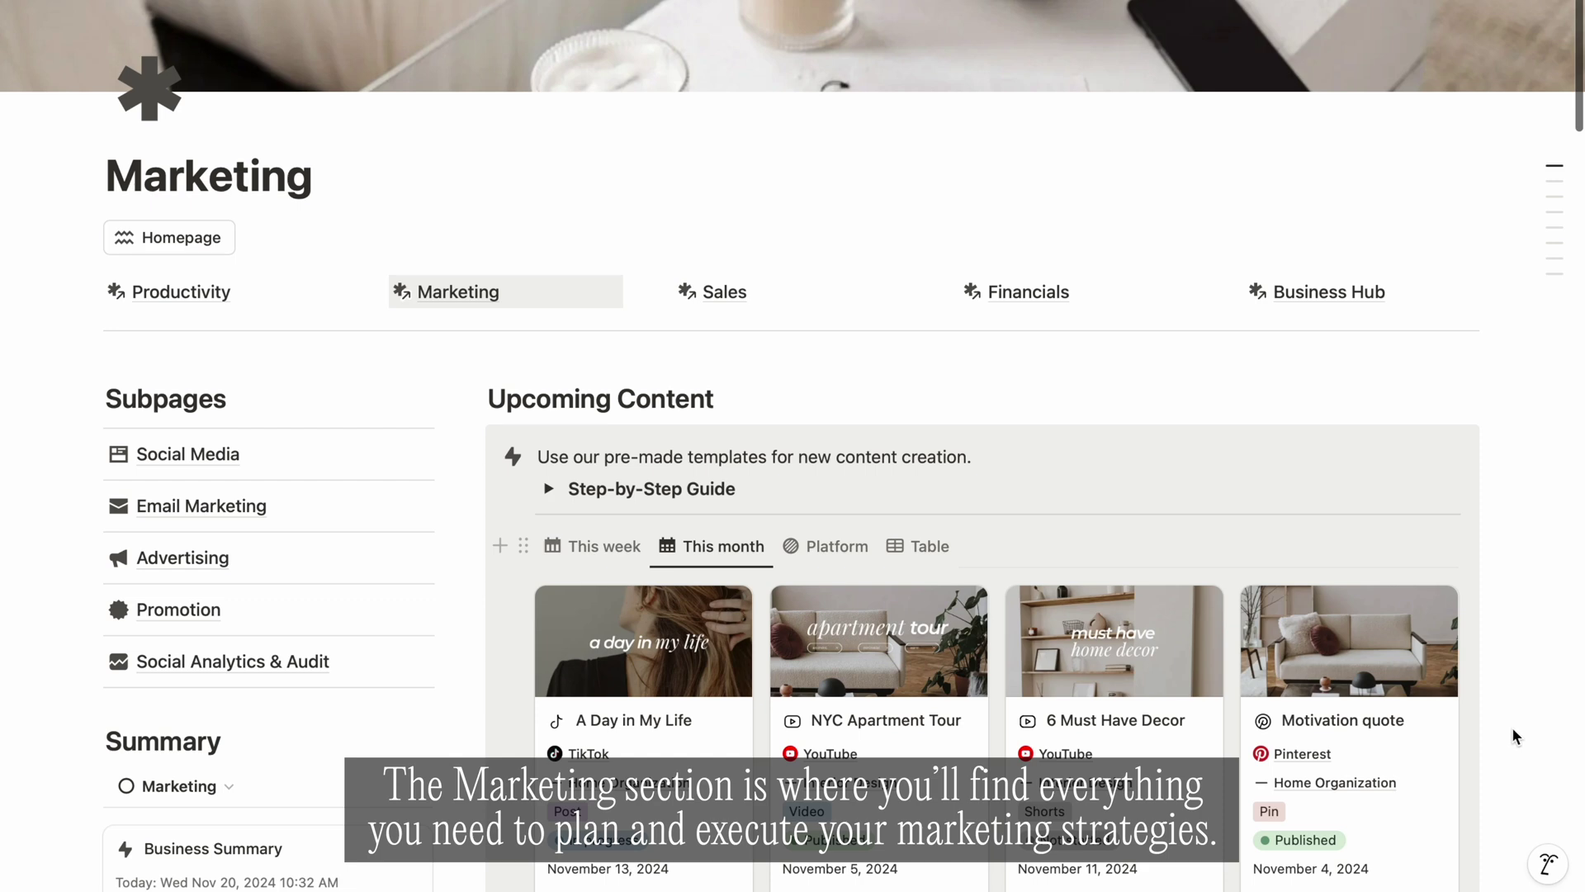
scroll(1513, 732, down, 2)
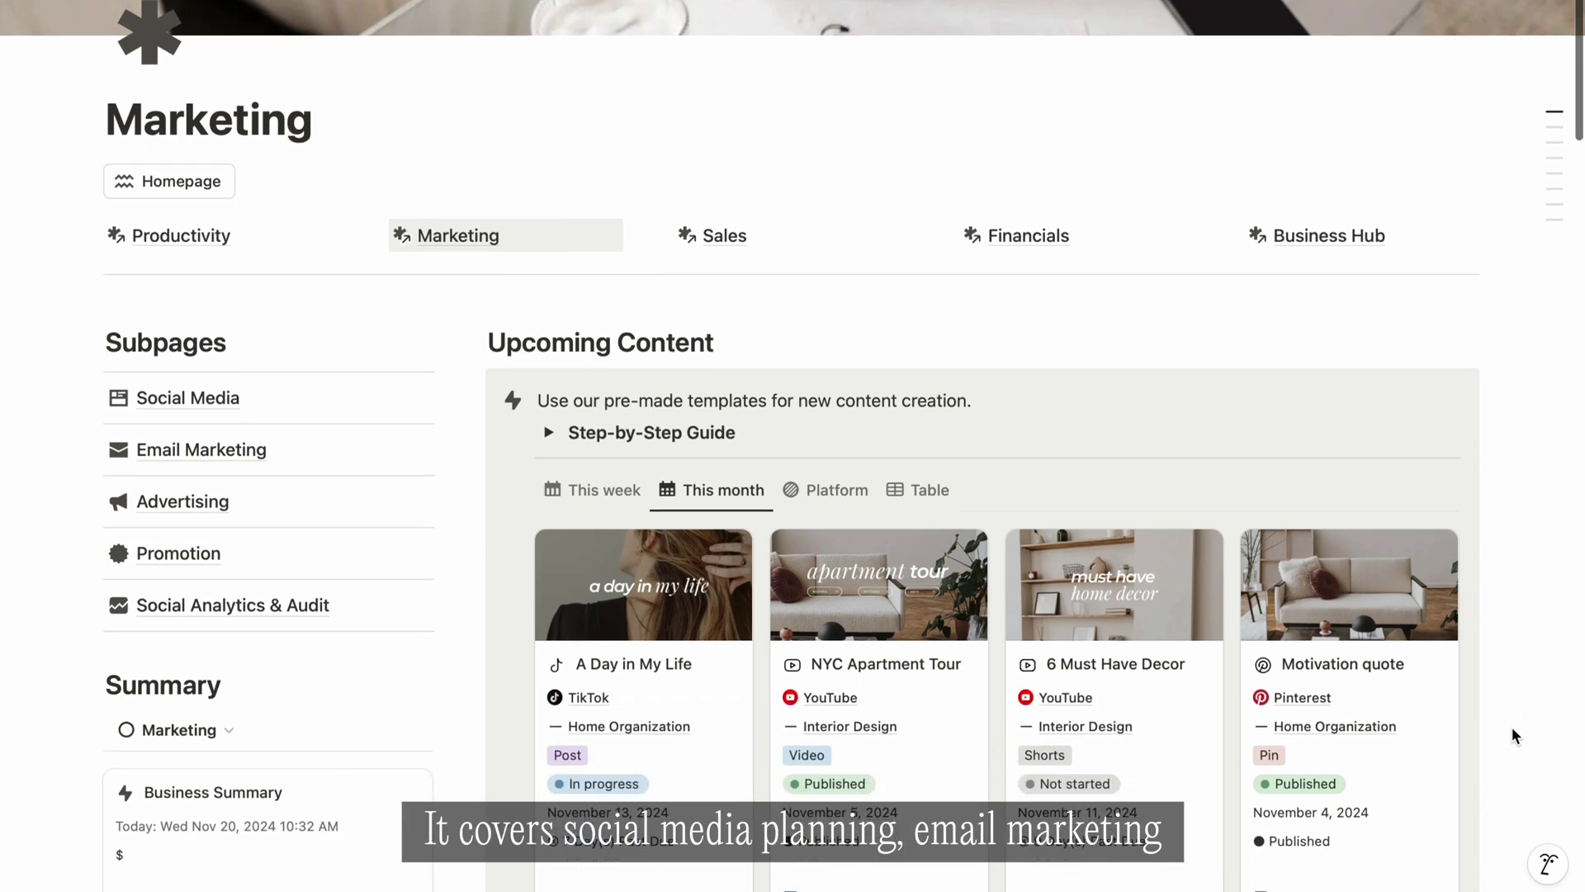
scroll(1512, 732, down, 5)
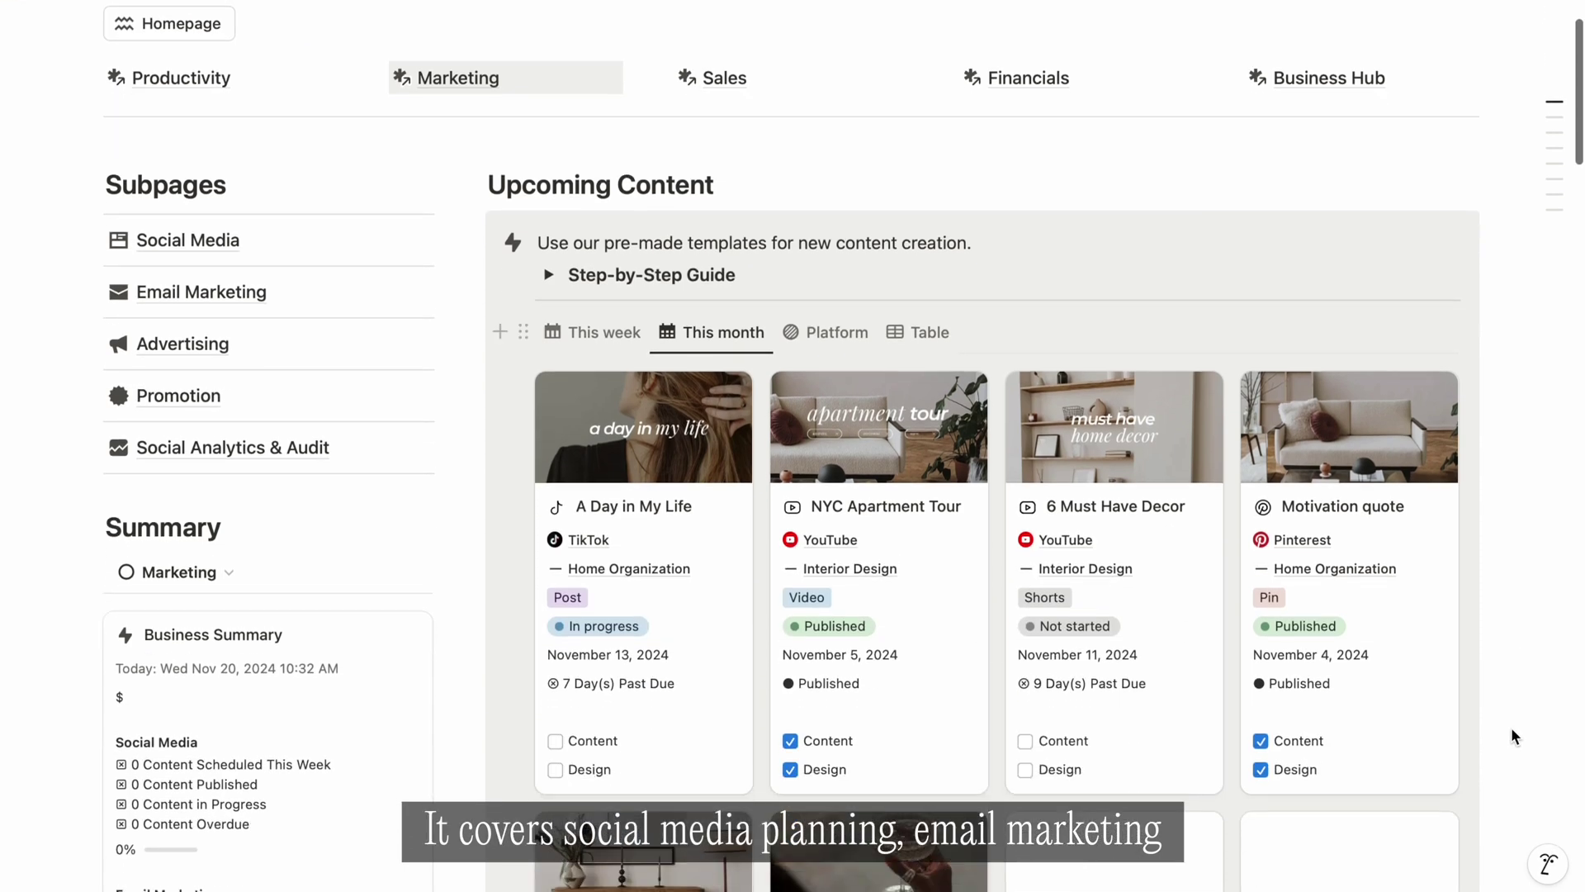
scroll(1512, 732, down, 7)
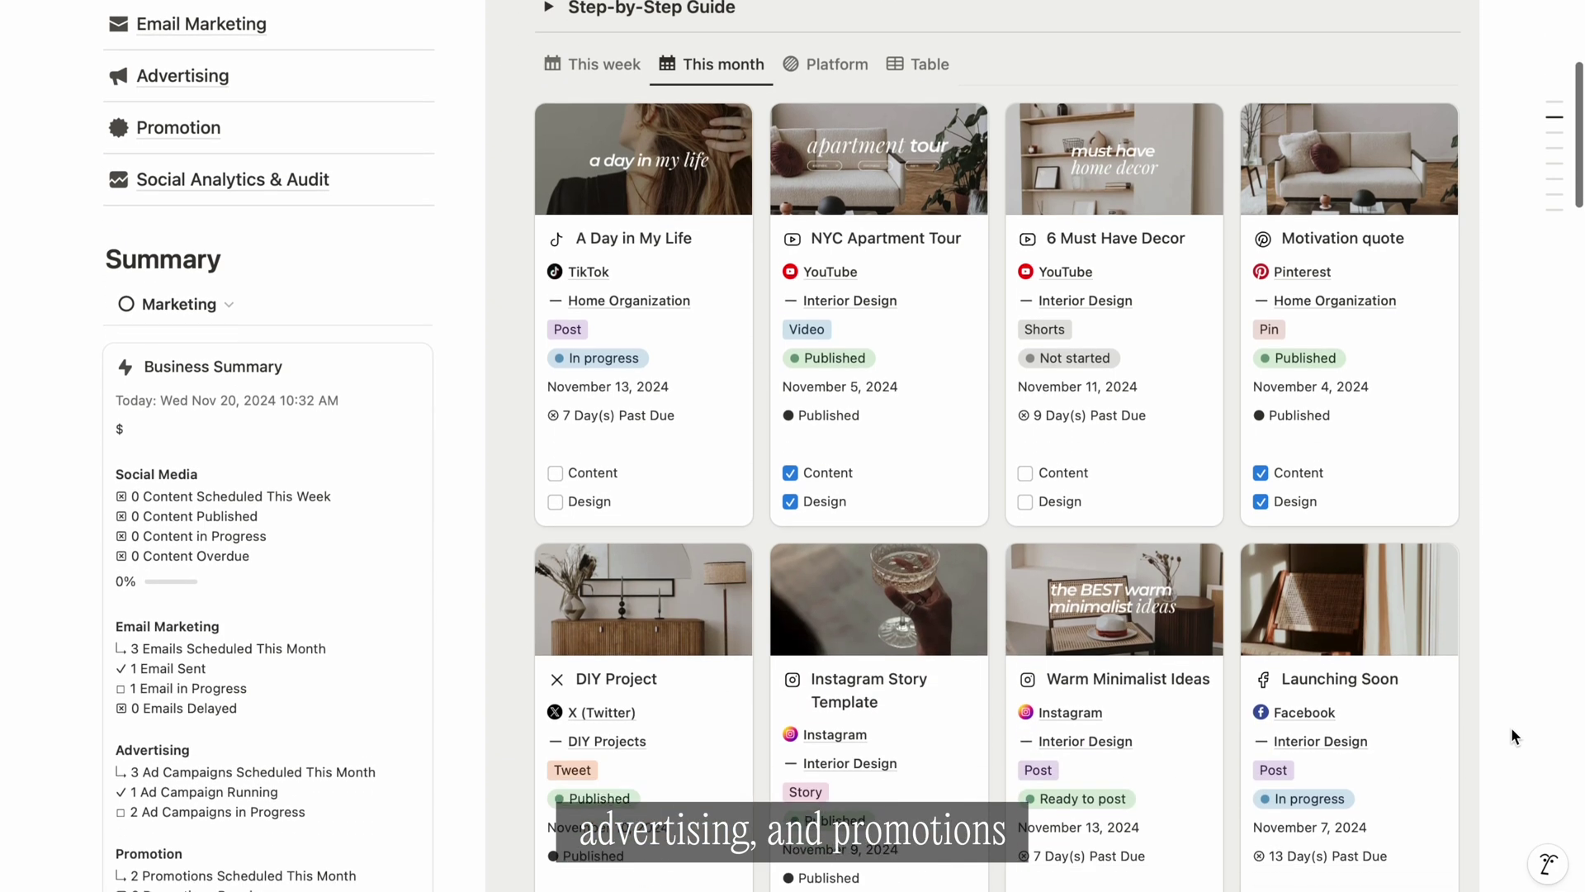
scroll(1513, 732, down, 8)
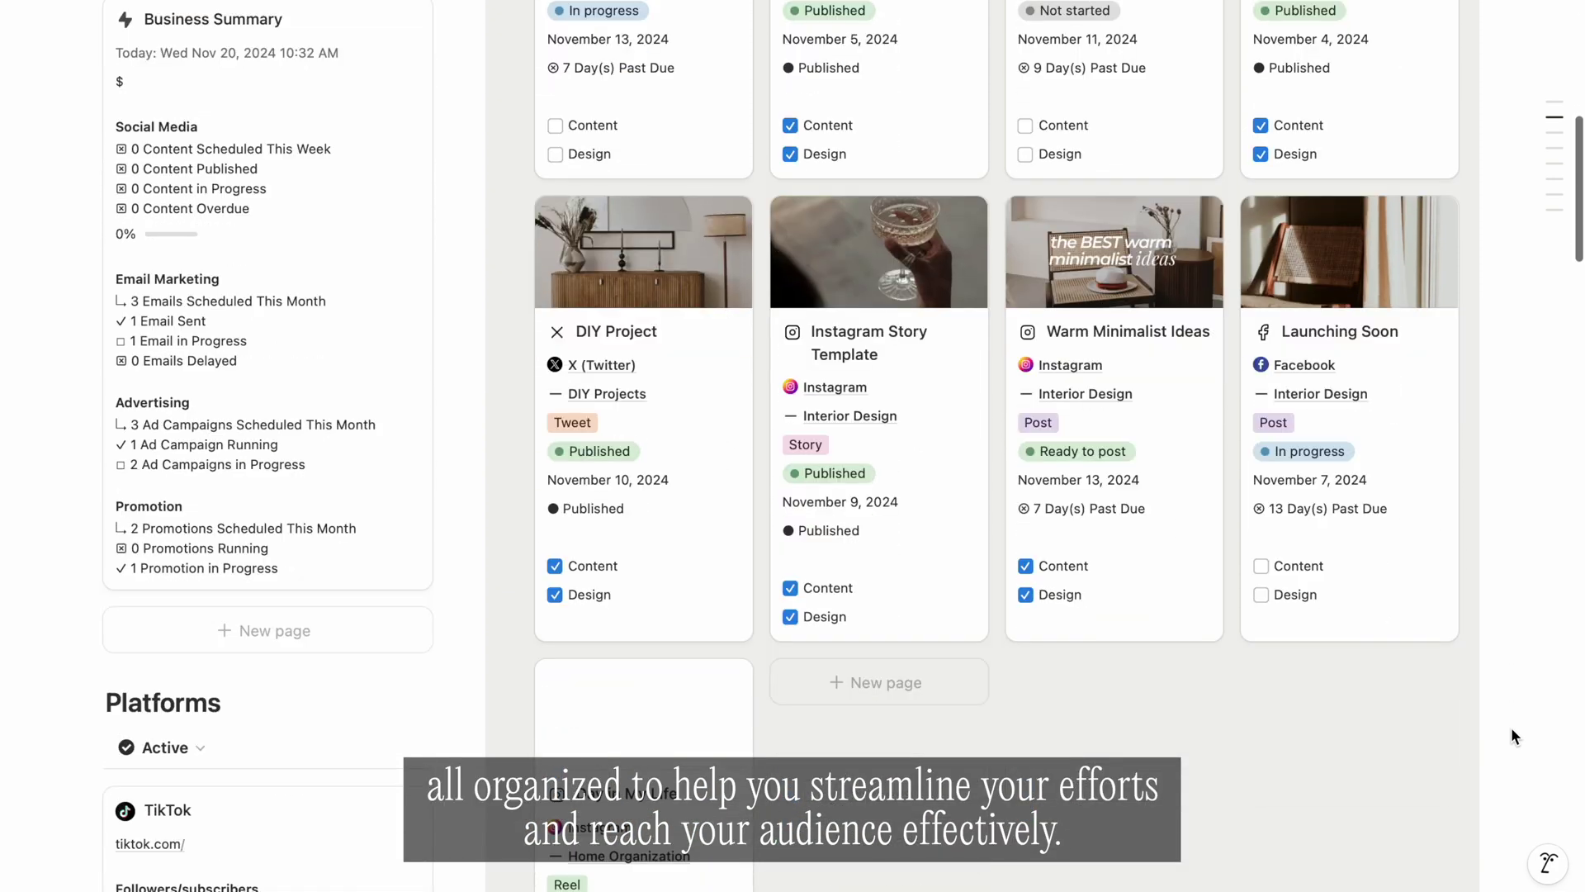
scroll(1512, 732, down, 11)
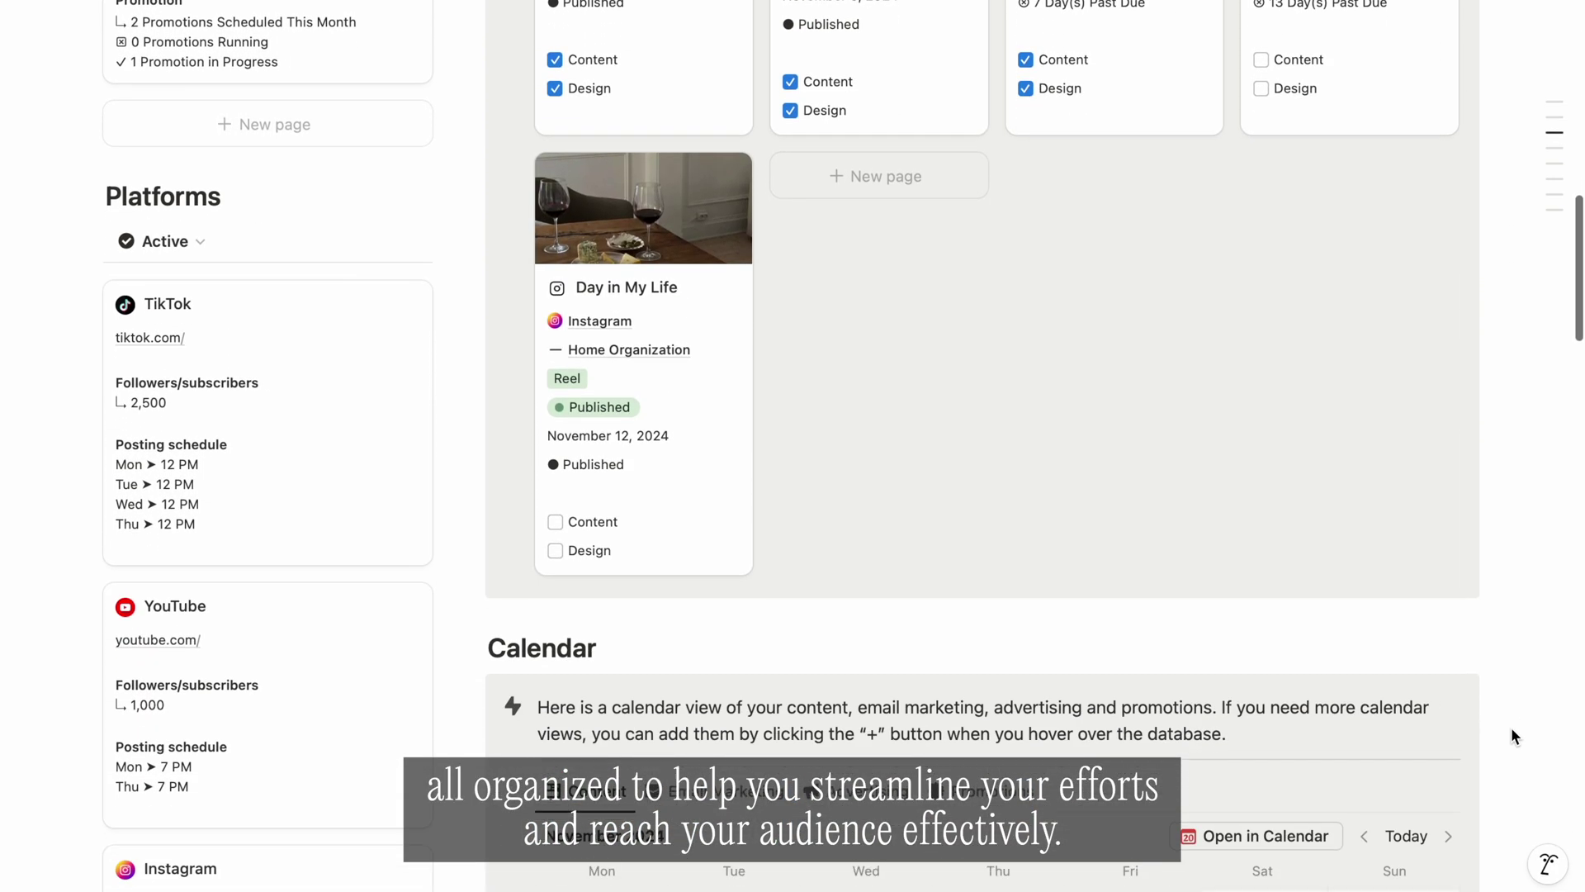
scroll(1511, 727, down, 4)
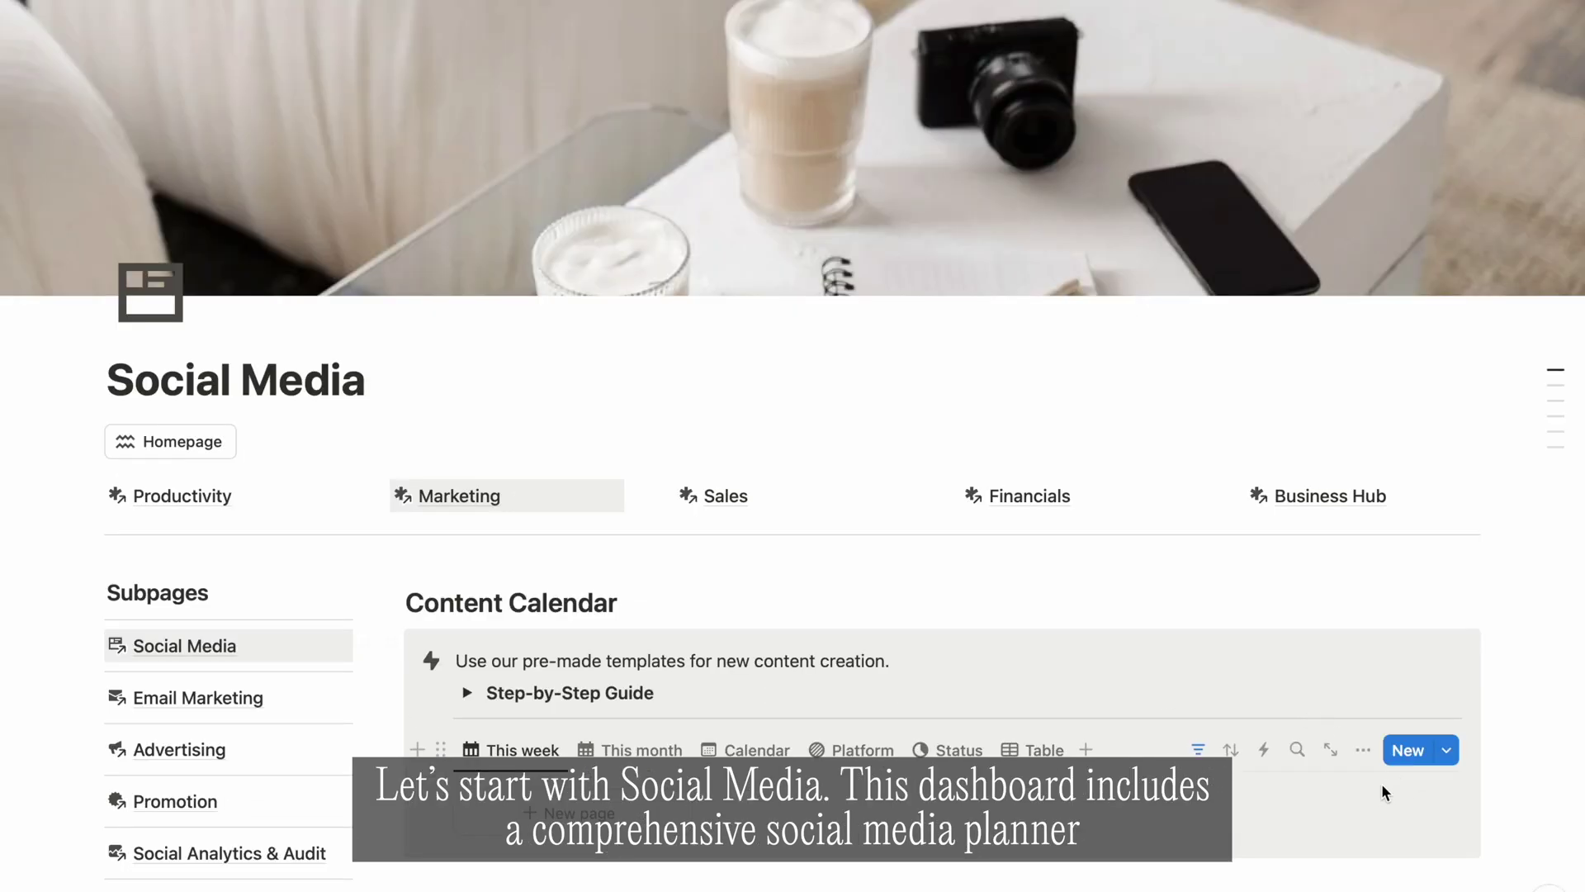
Step: Show the Content Calendar as a table and mark X (Twitter), Pinterest and Facebook active
click(1034, 753)
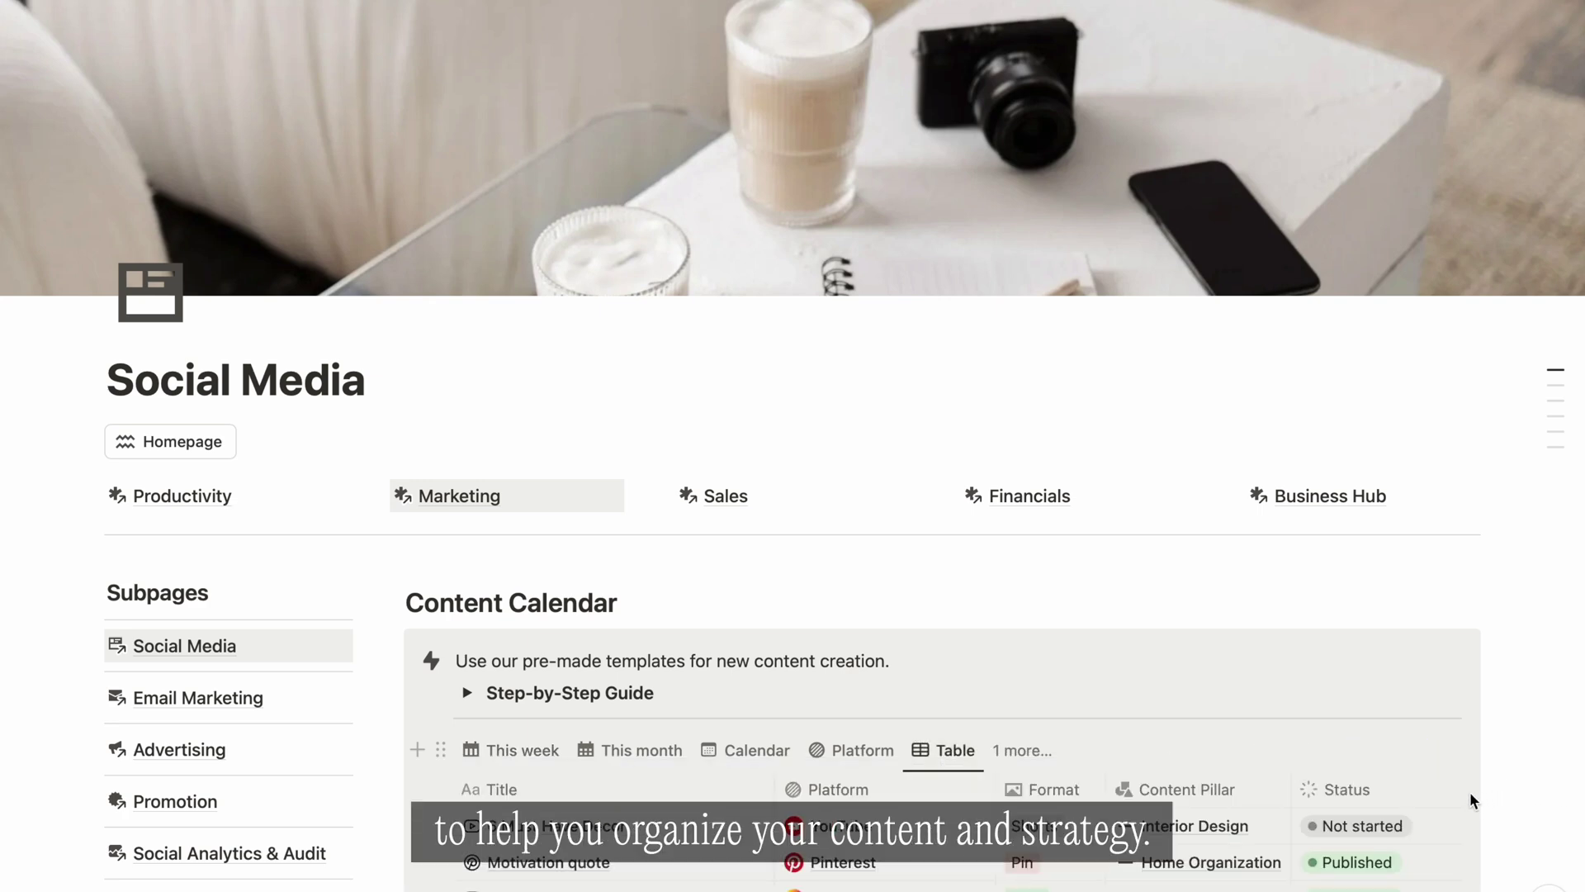
scroll(1470, 791, down, 2)
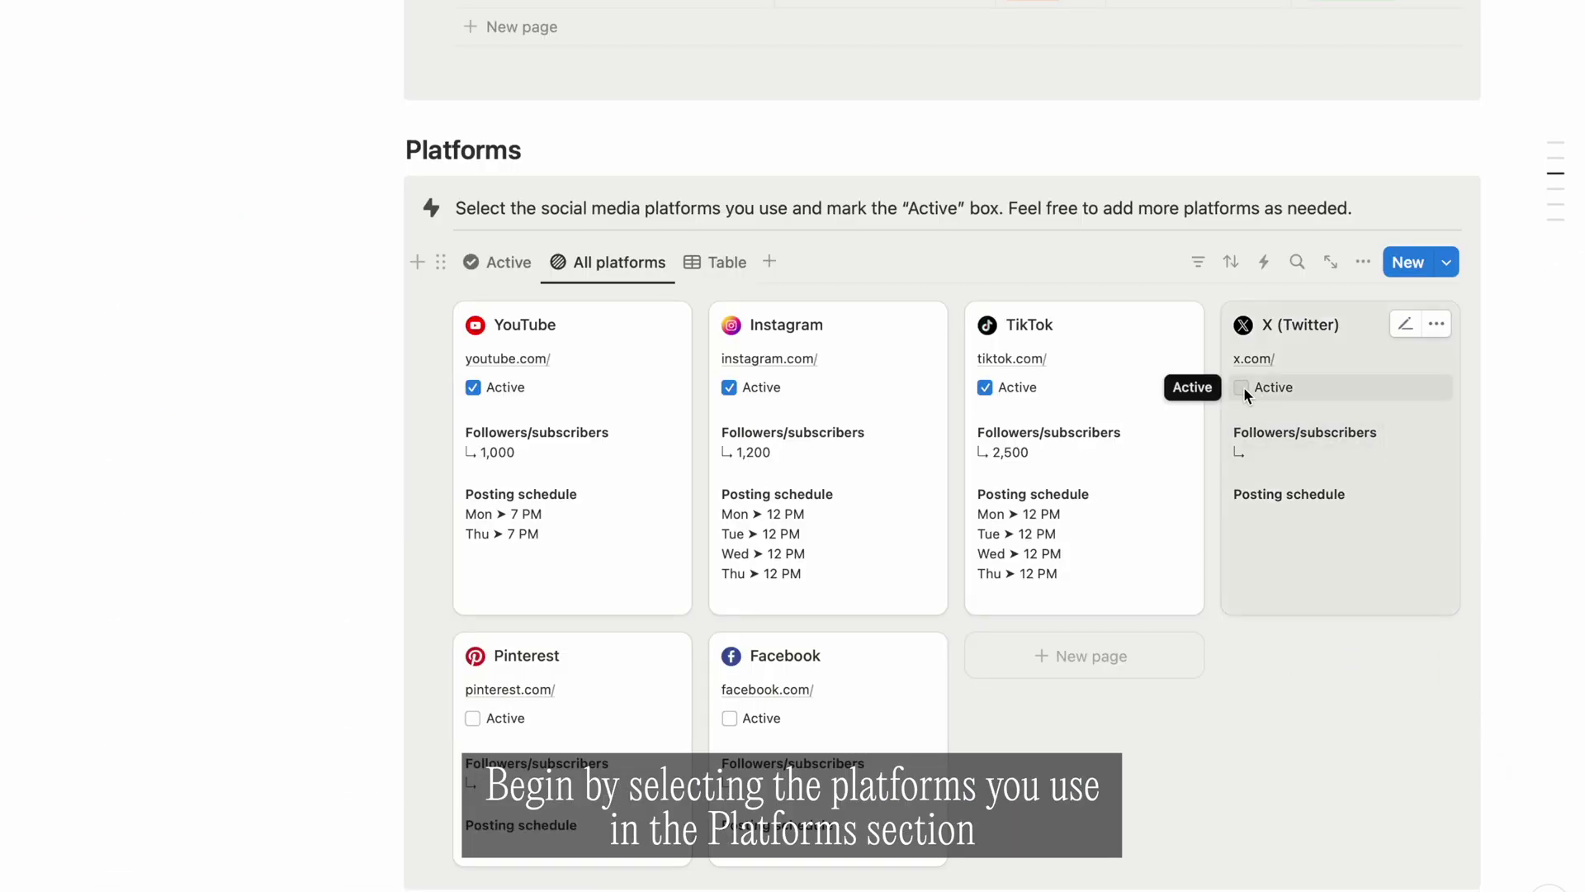
click(1242, 388)
click(472, 718)
click(729, 718)
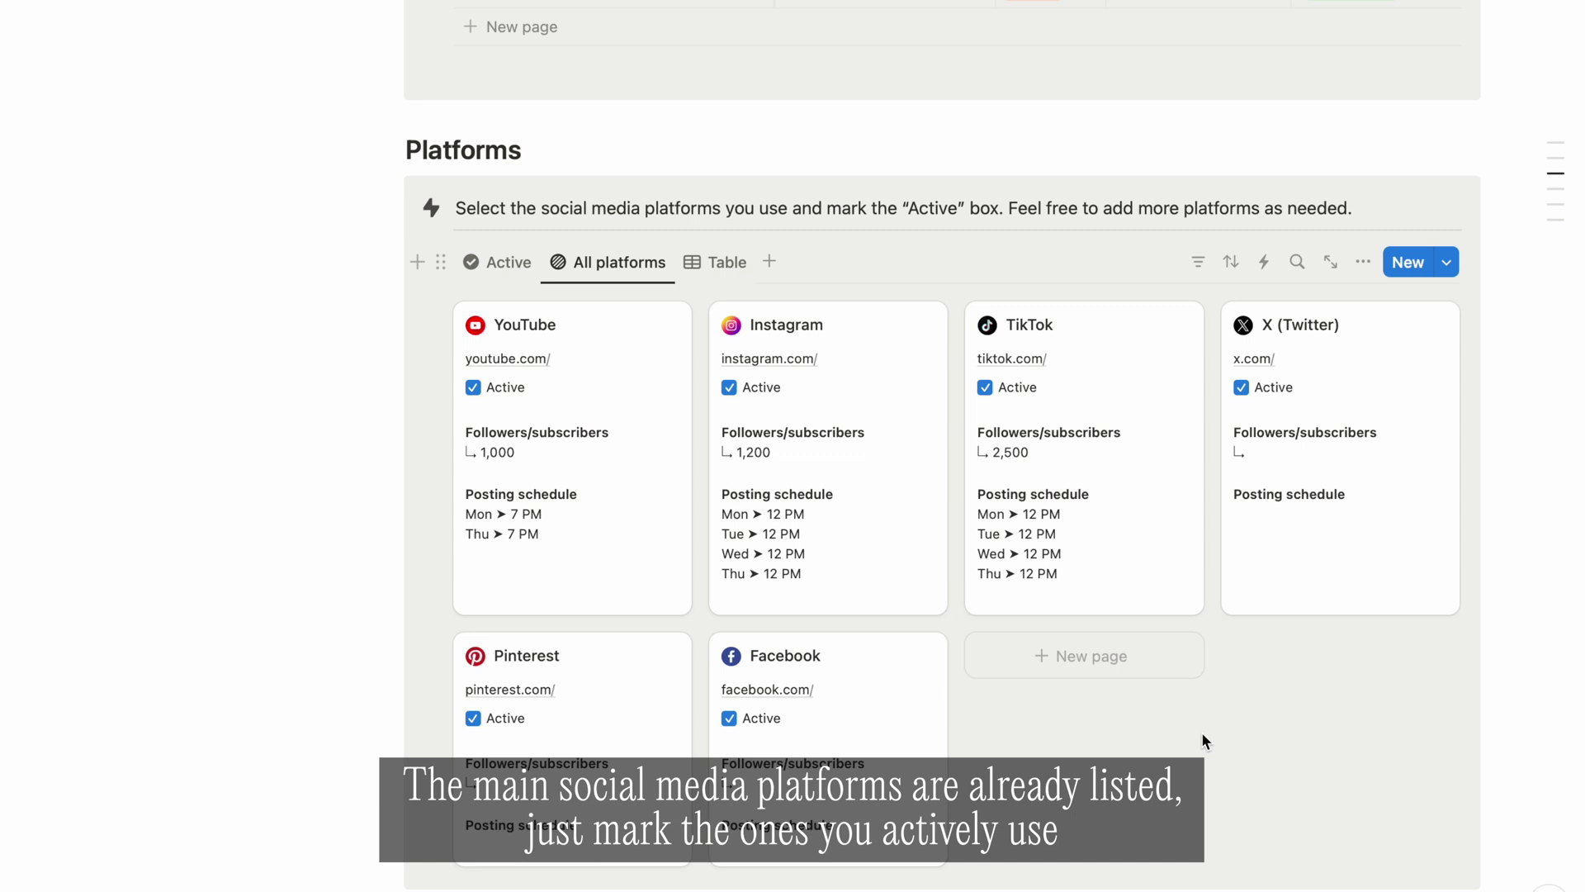
Step: Add an active Podcast platform linking podcast.com/ to the Platforms table
scroll(1202, 735, down, 1)
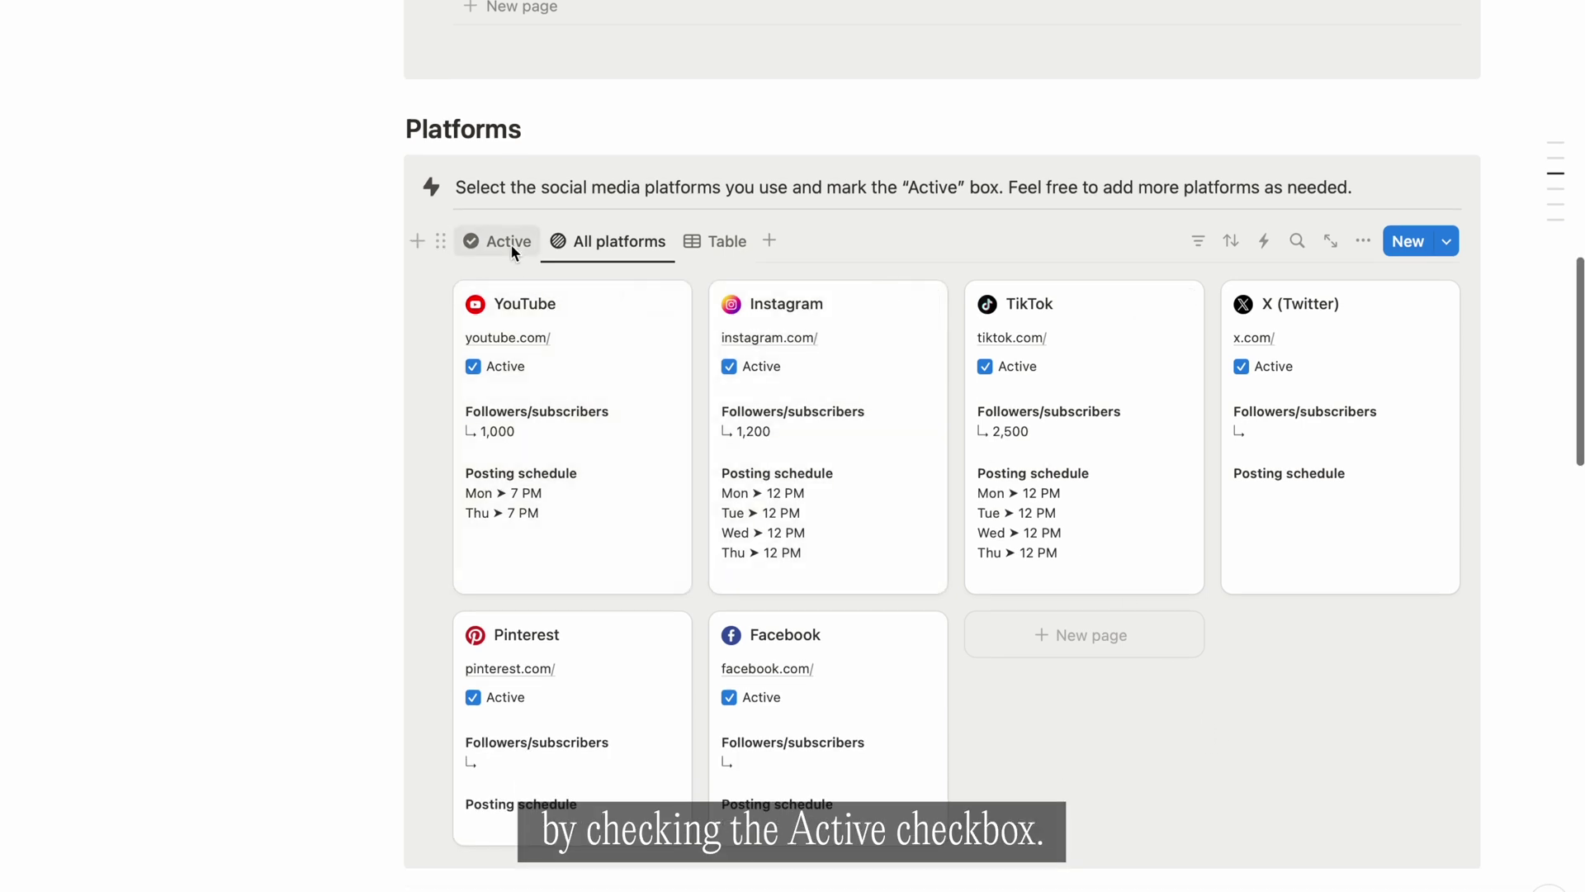
click(505, 241)
click(718, 241)
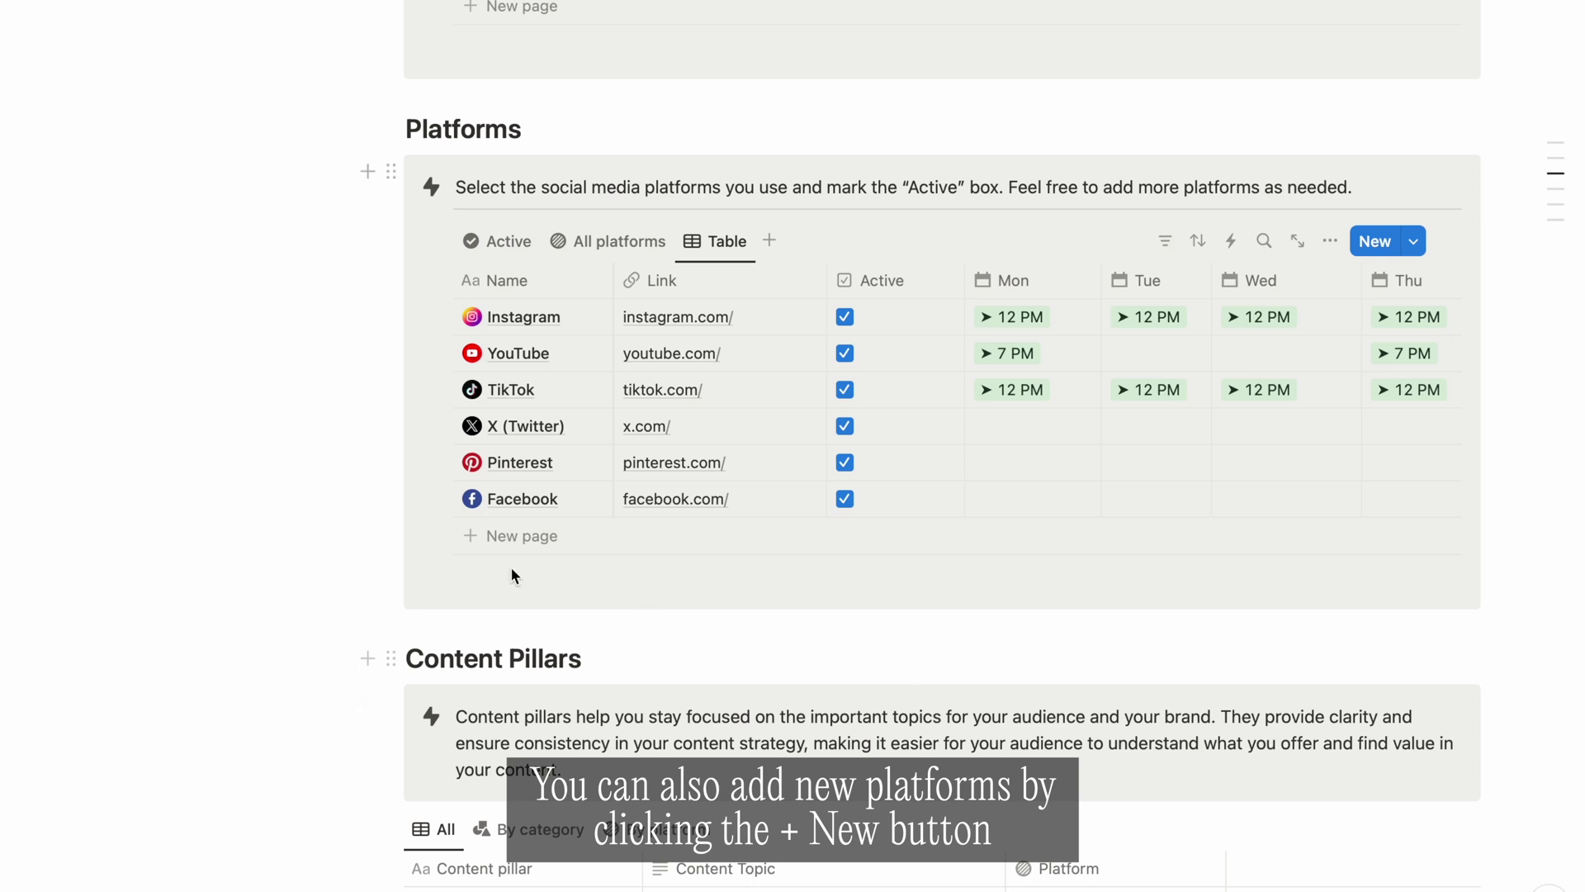
click(496, 536)
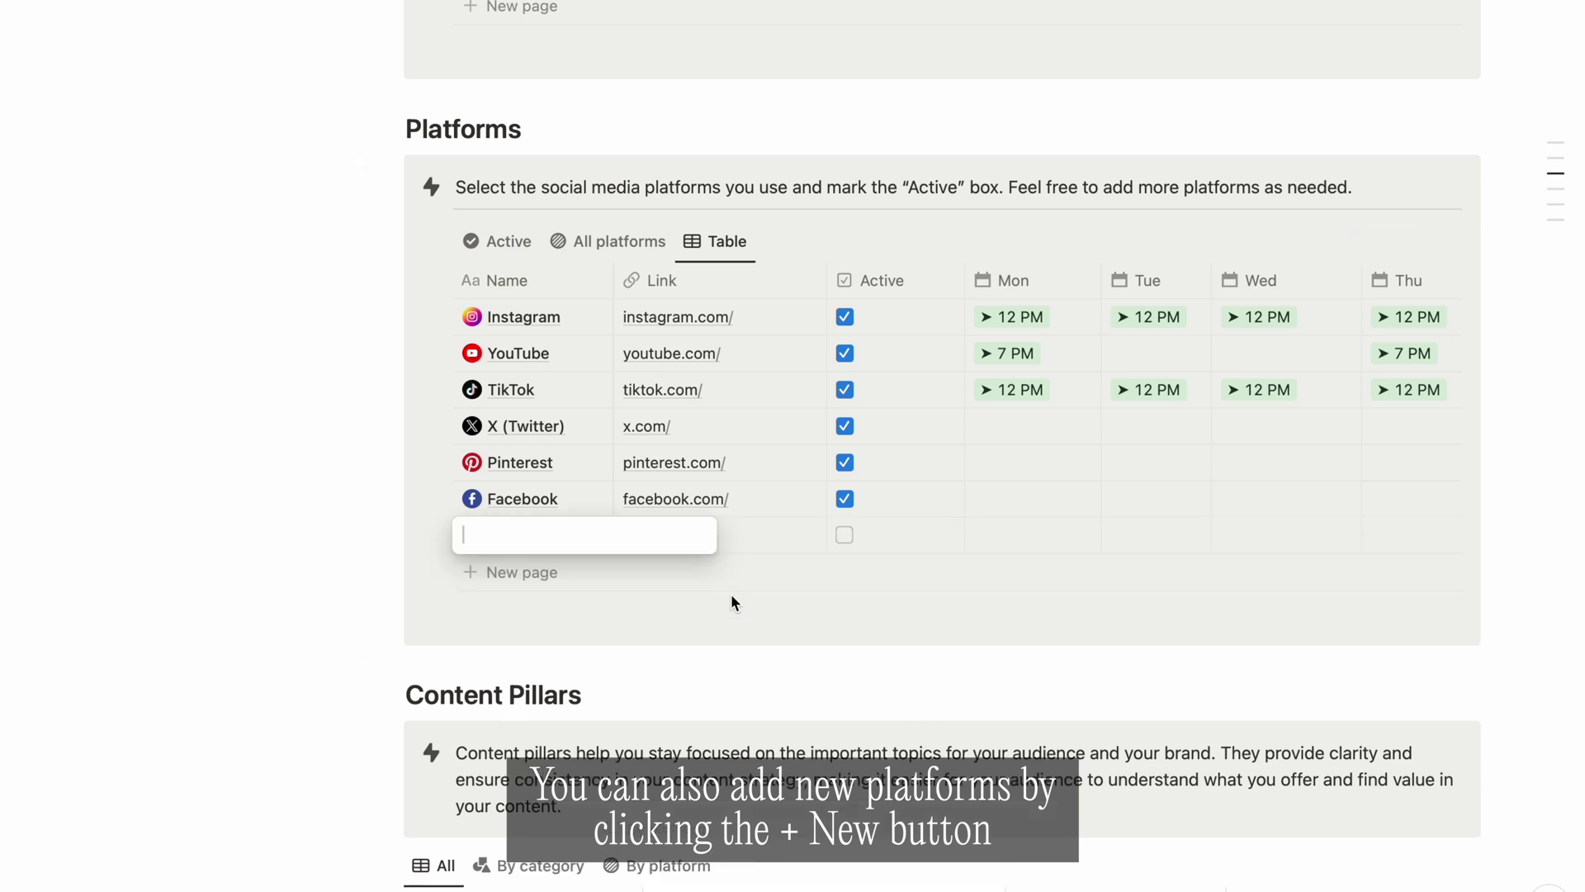
text(Podcast)
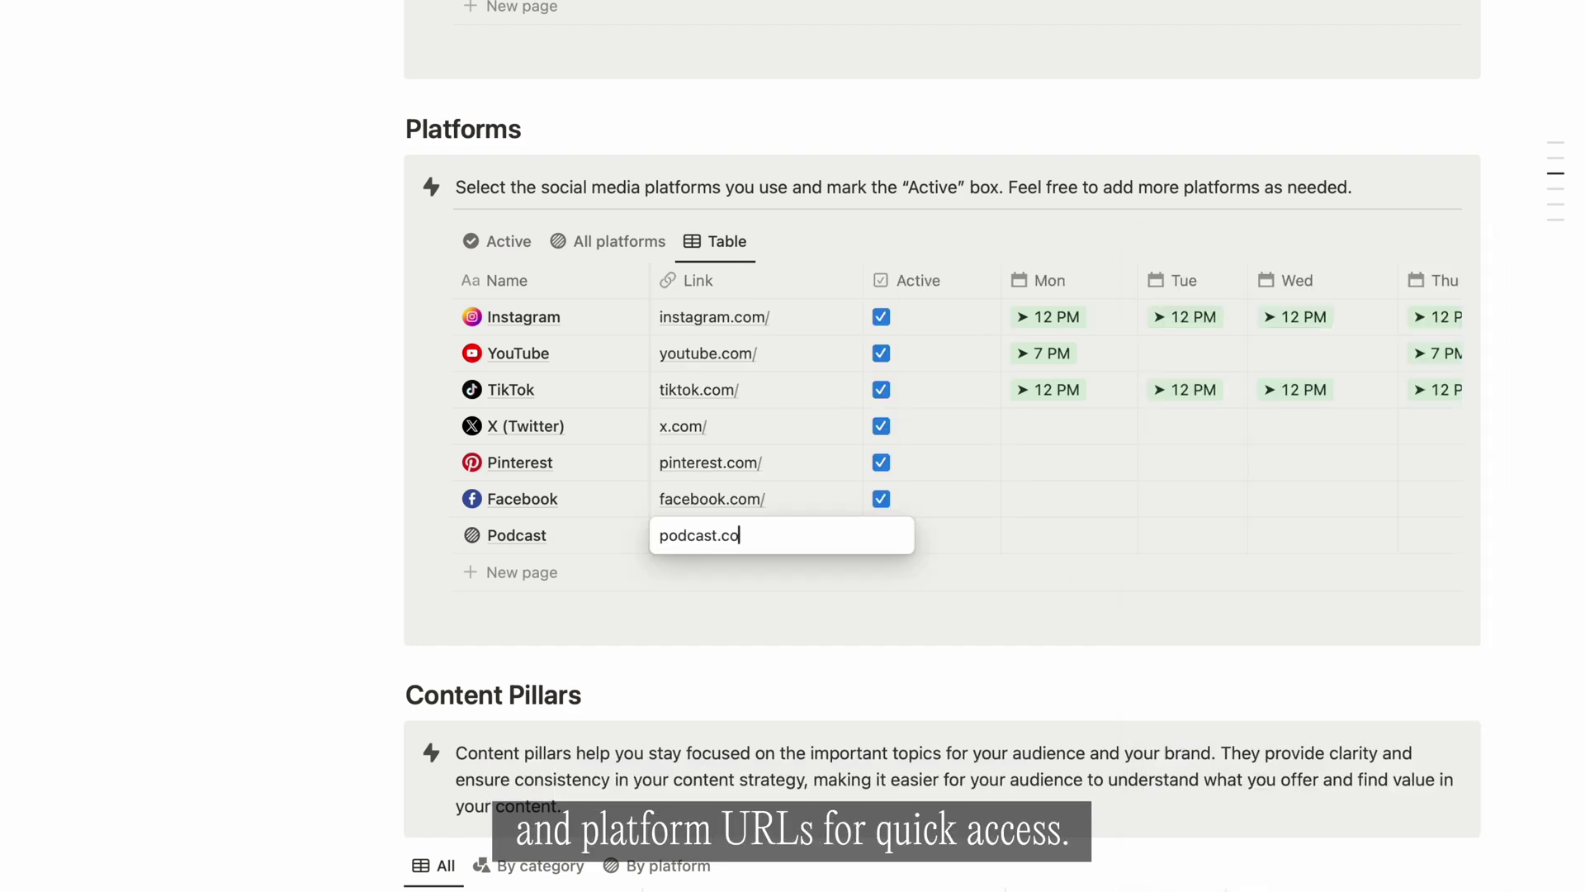
key(Return)
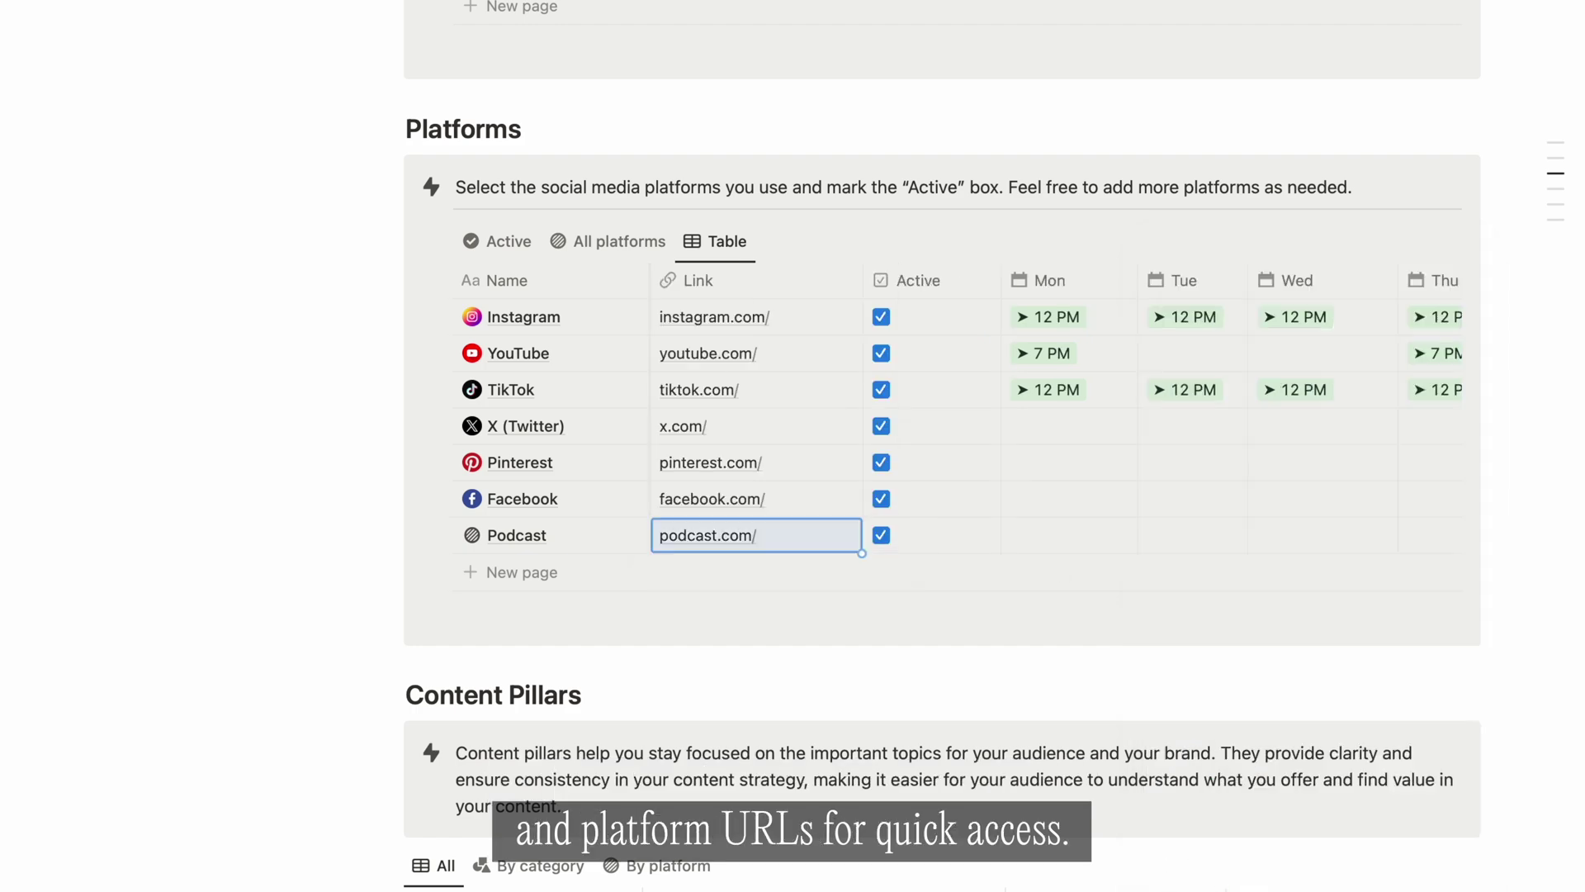
scroll(1008, 660, down, 7)
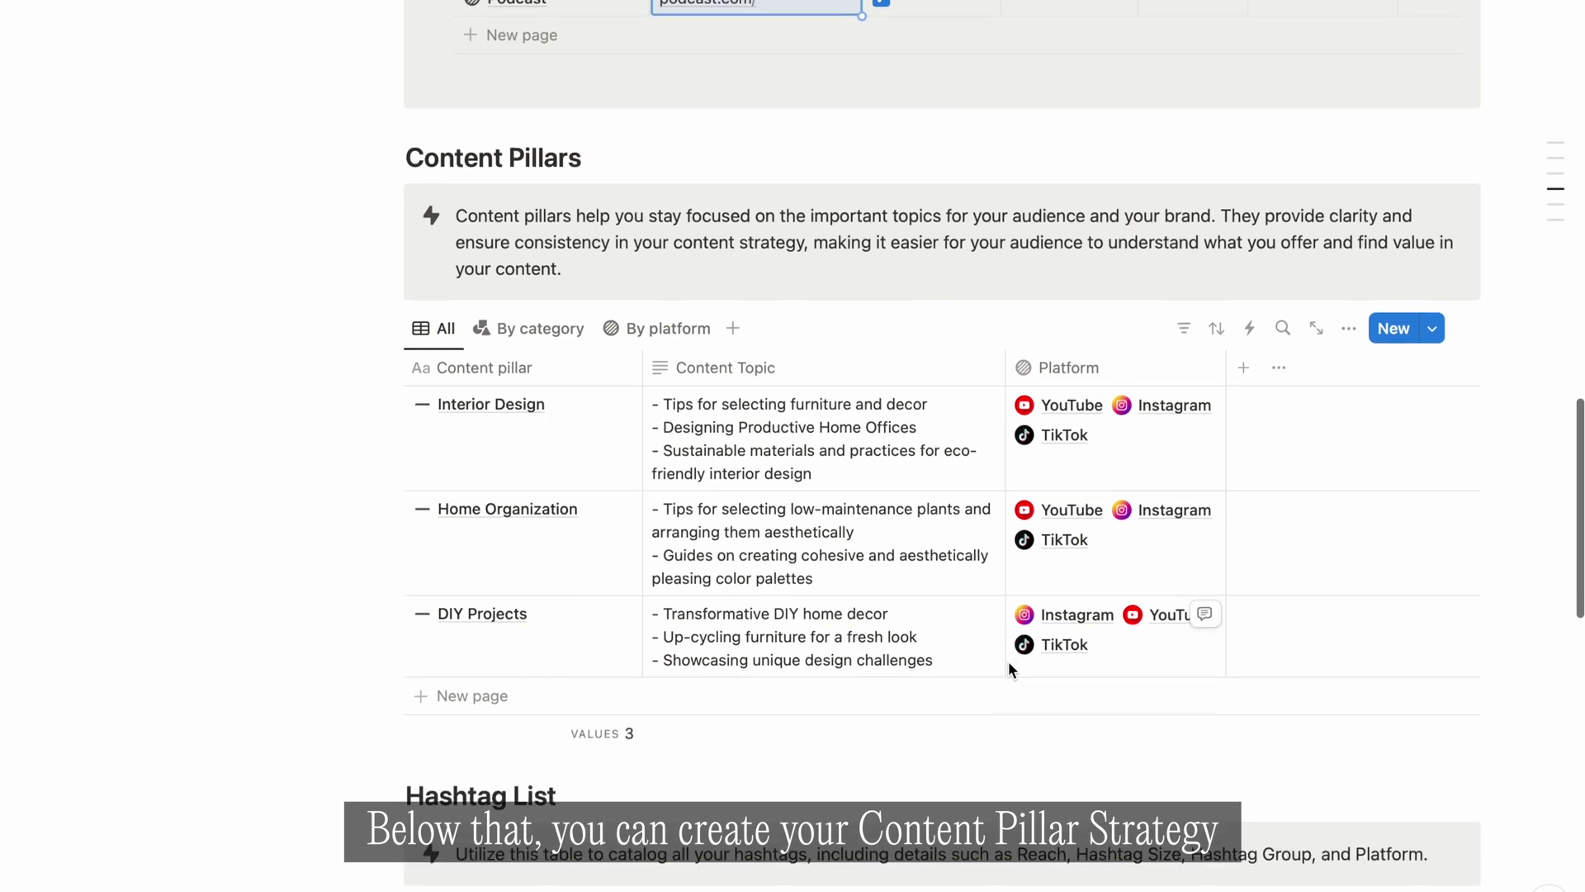
scroll(1011, 669, down, 1)
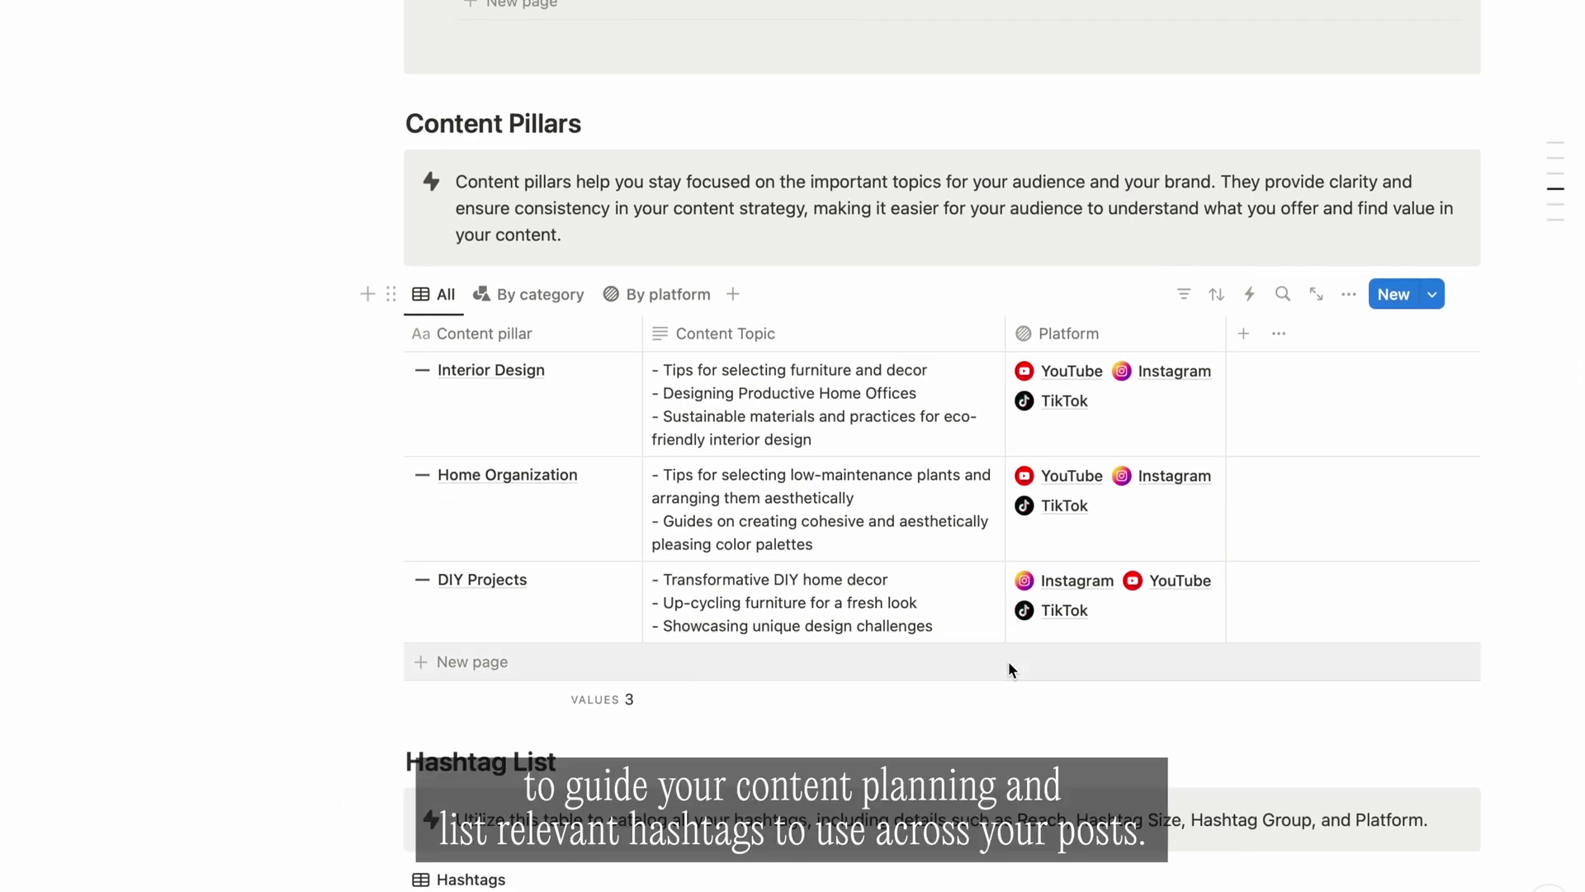
scroll(1008, 669, down, 3)
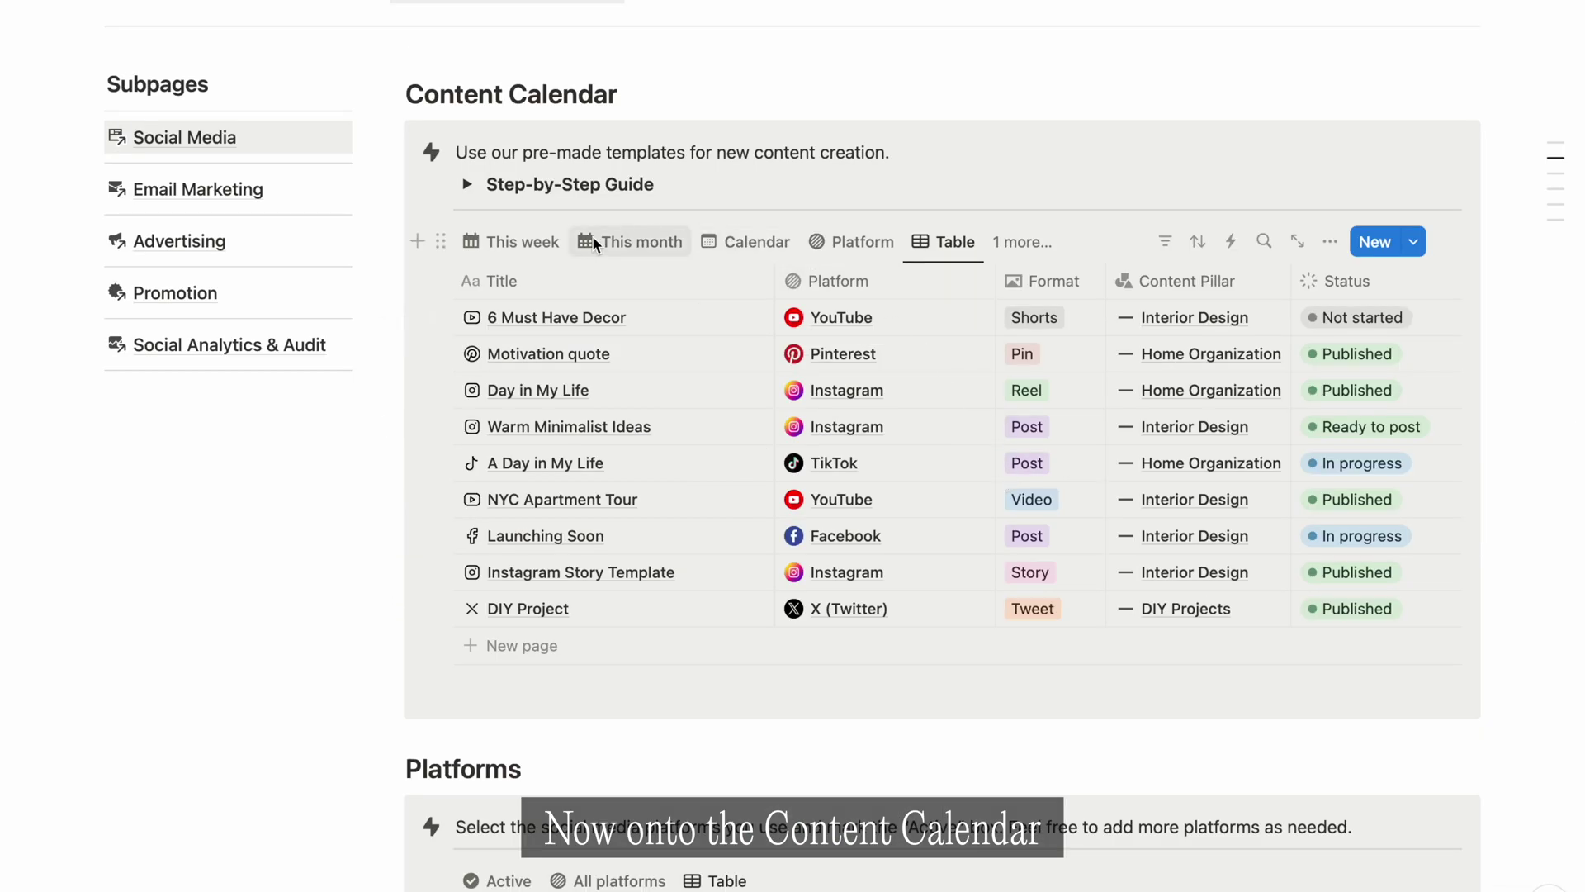
Step: Show the Content Calendar as a November 2024 month calendar, then create and trash a November 8 page
click(619, 241)
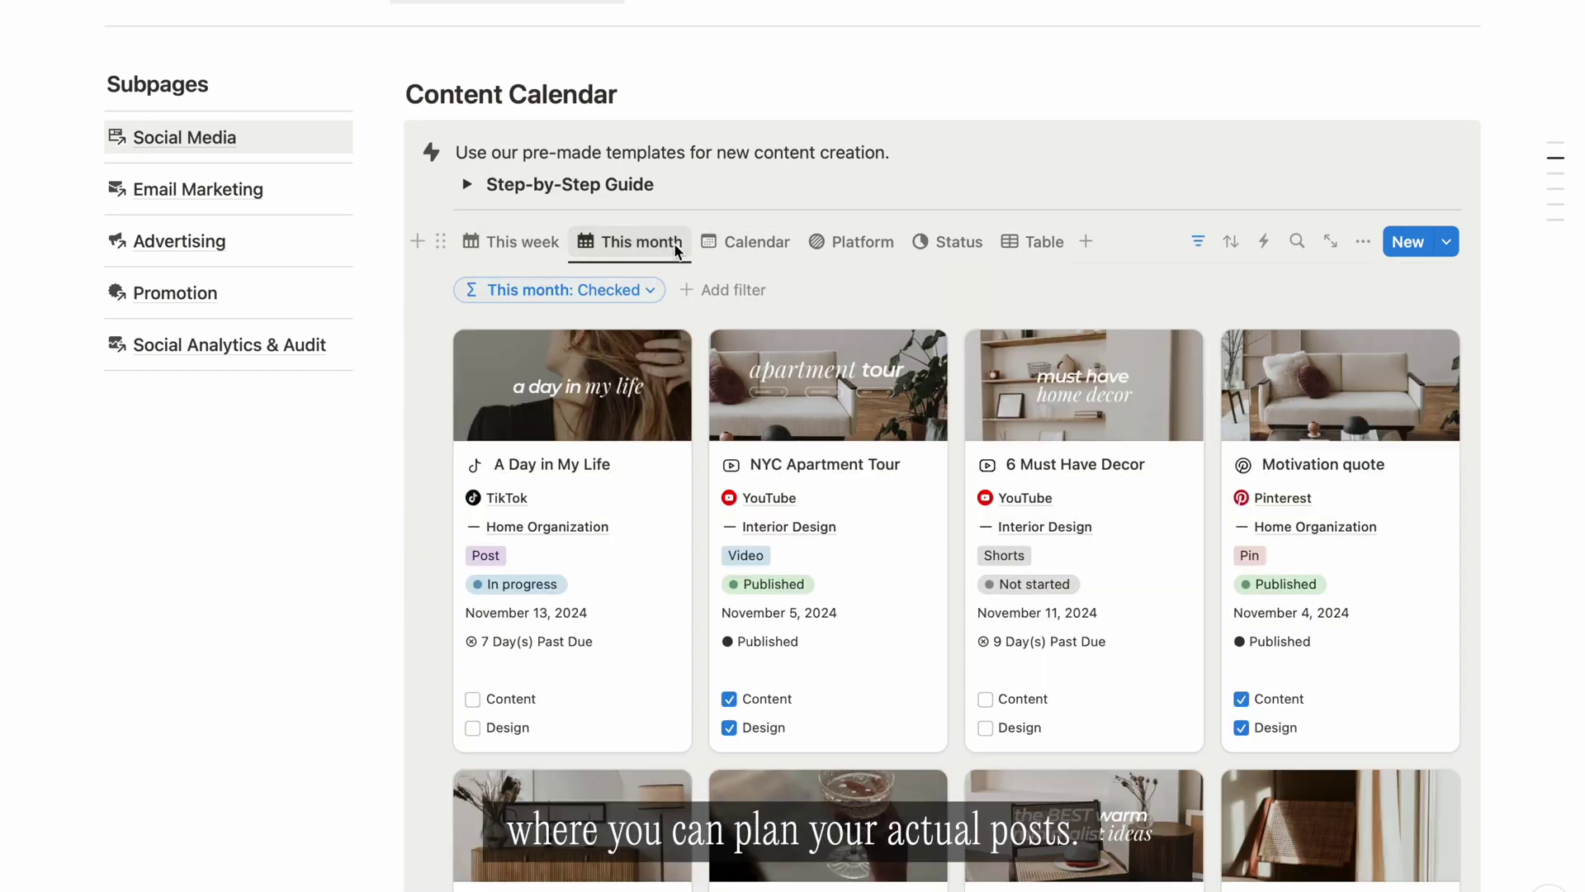
click(745, 242)
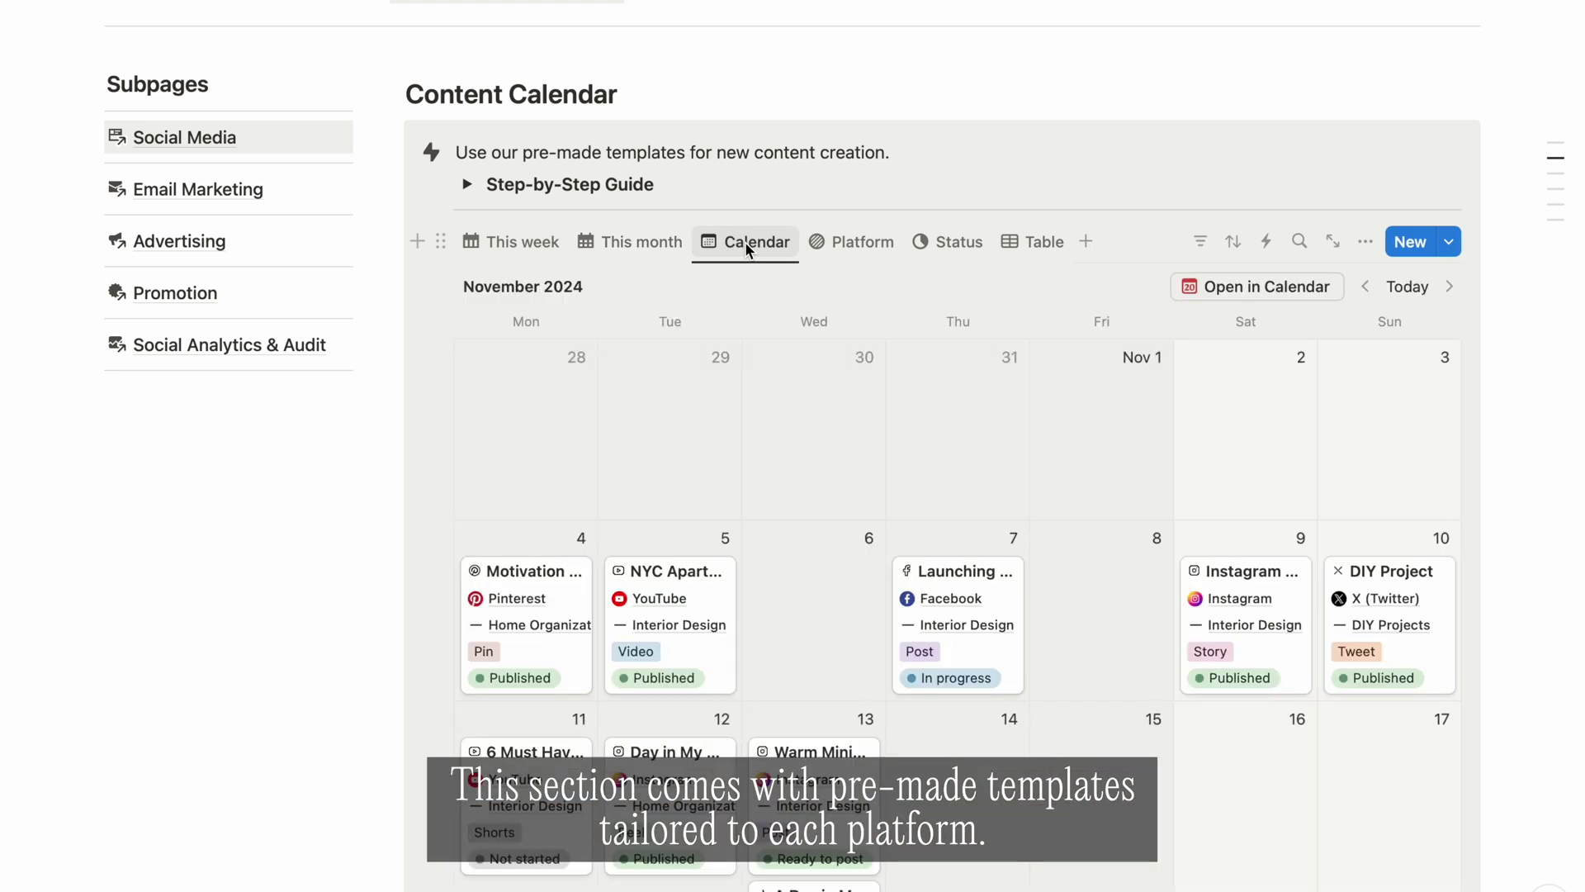
click(1450, 243)
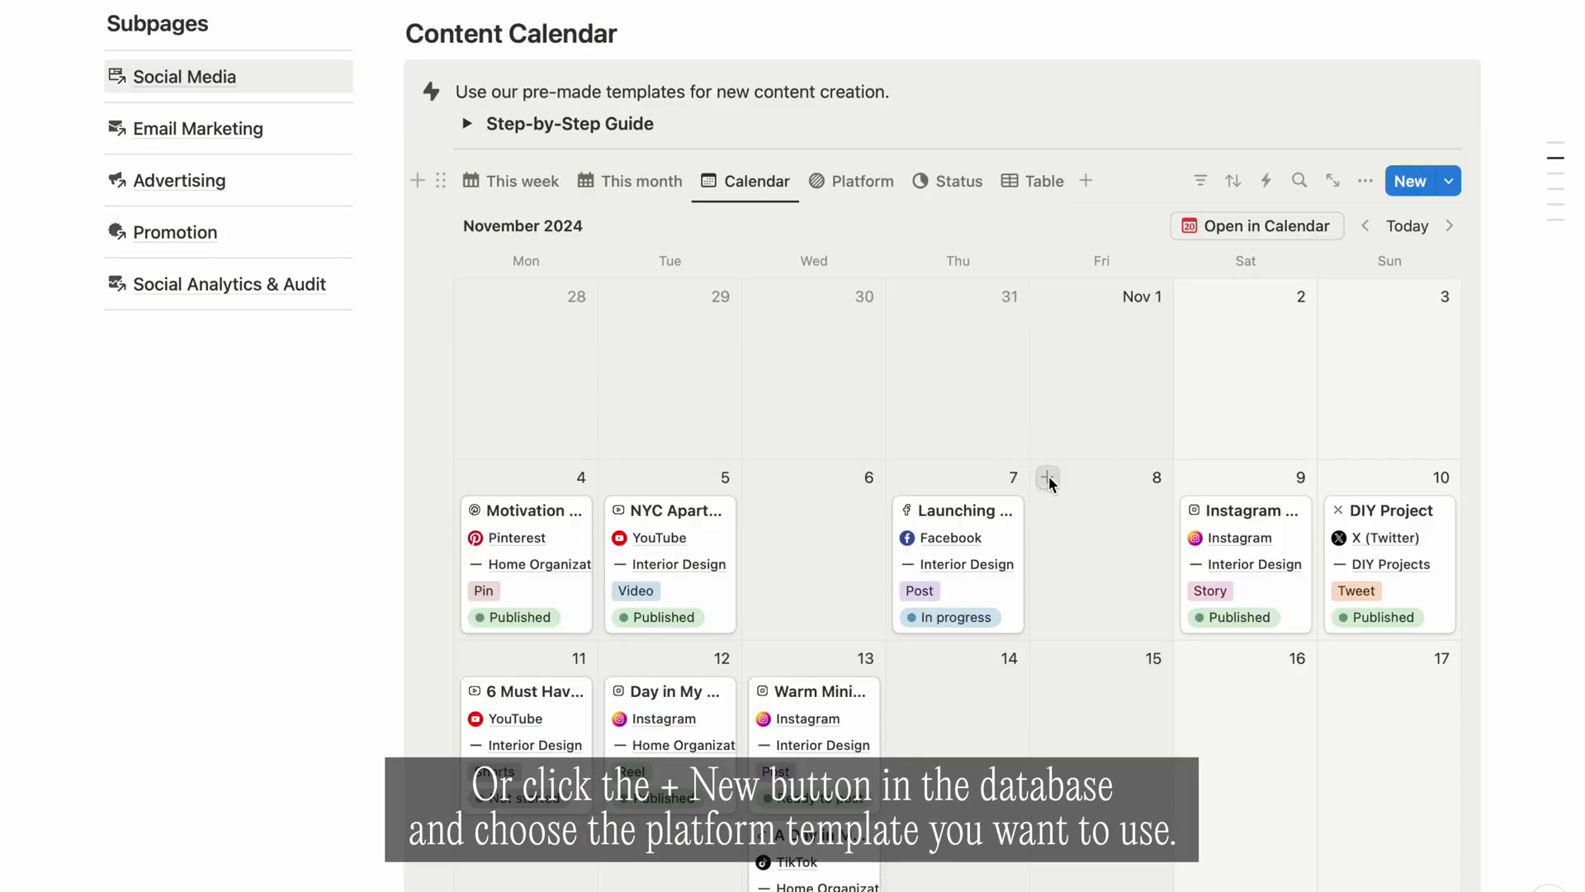
click(1047, 478)
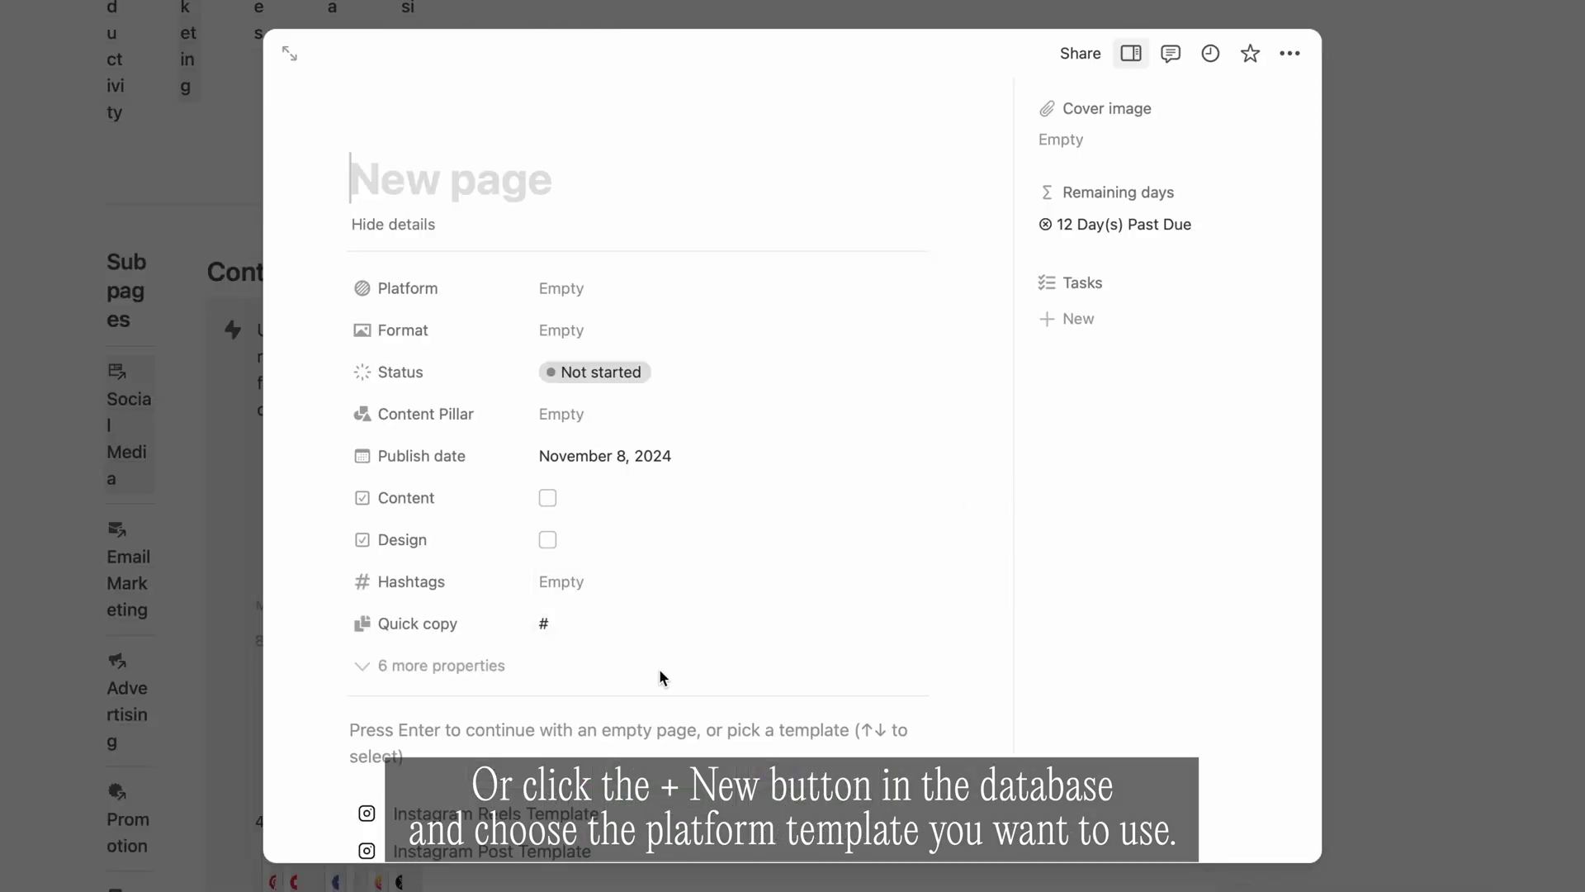
scroll(648, 685, down, 5)
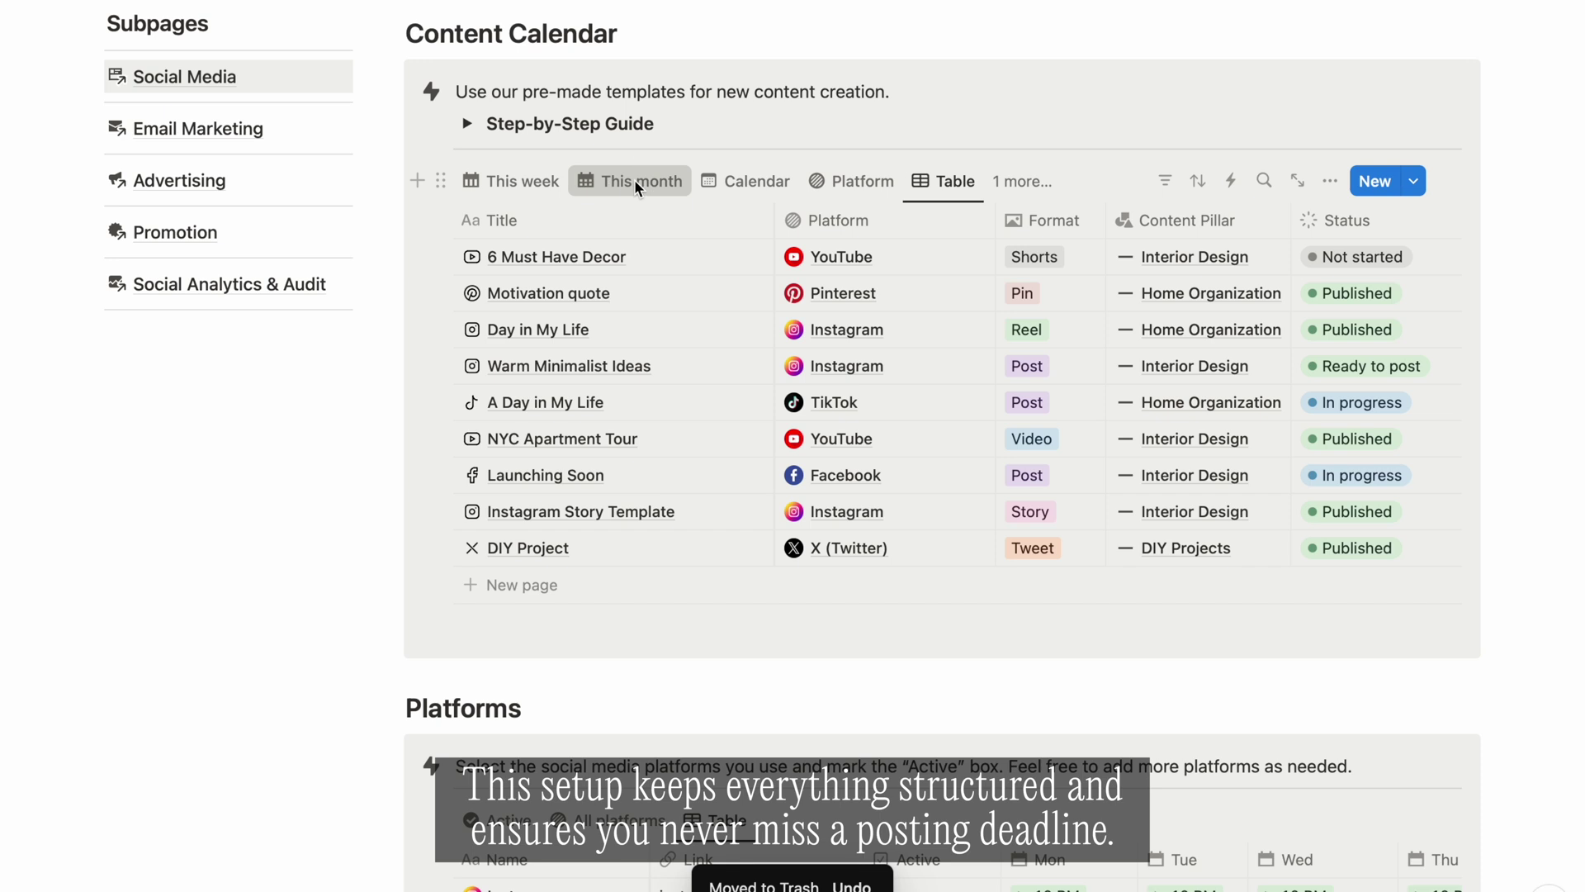
click(634, 180)
click(767, 182)
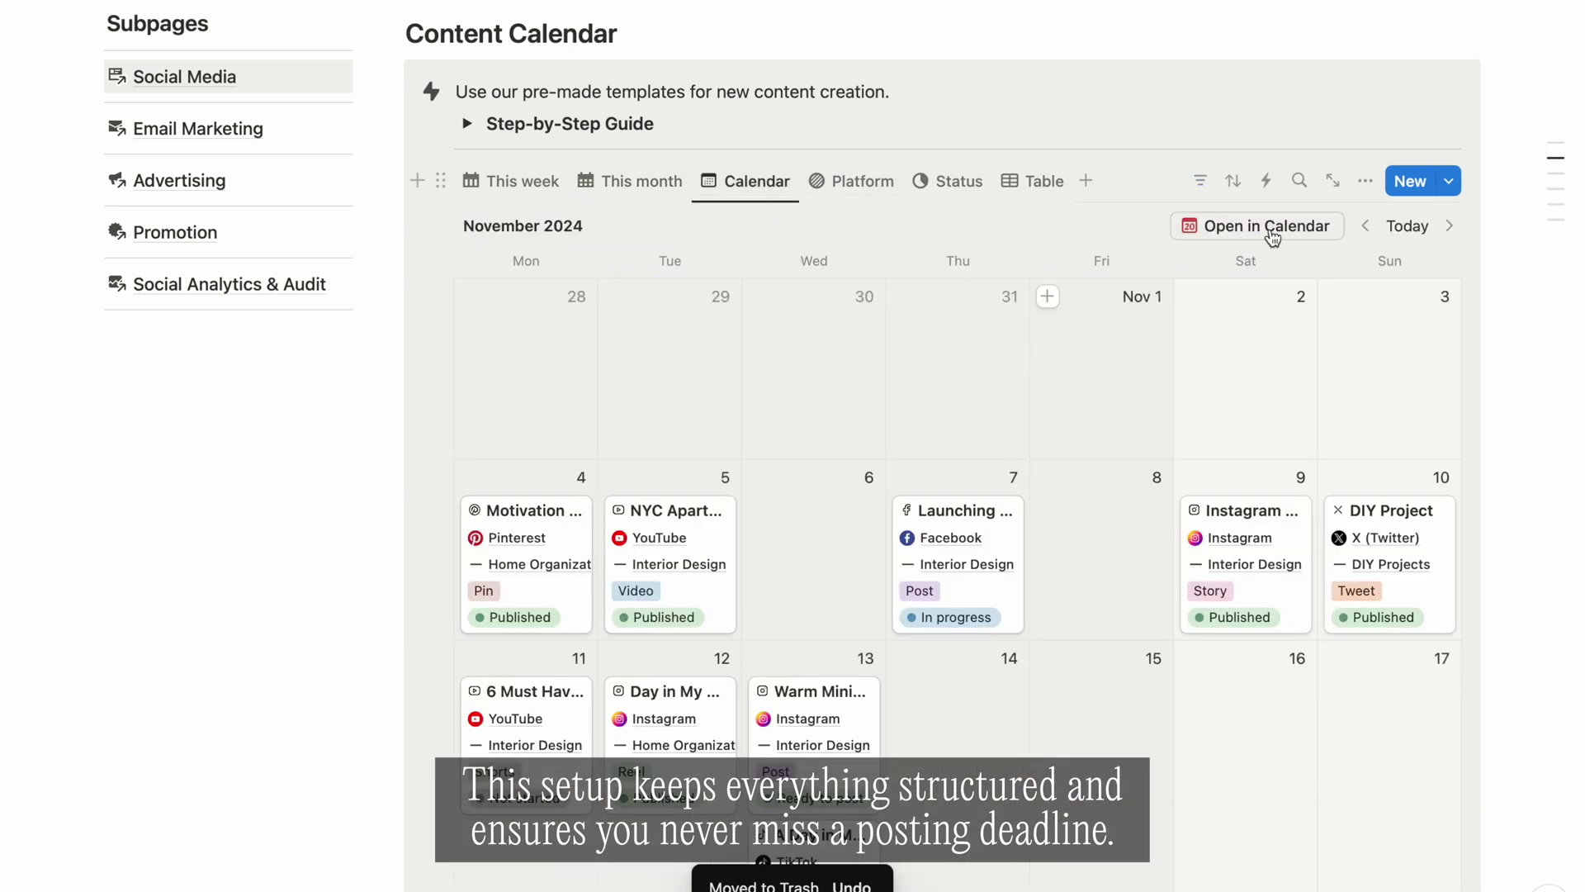
Step: Log 5,000 Instagram Followers in the Nov column of the Social Analytics table
click(1365, 180)
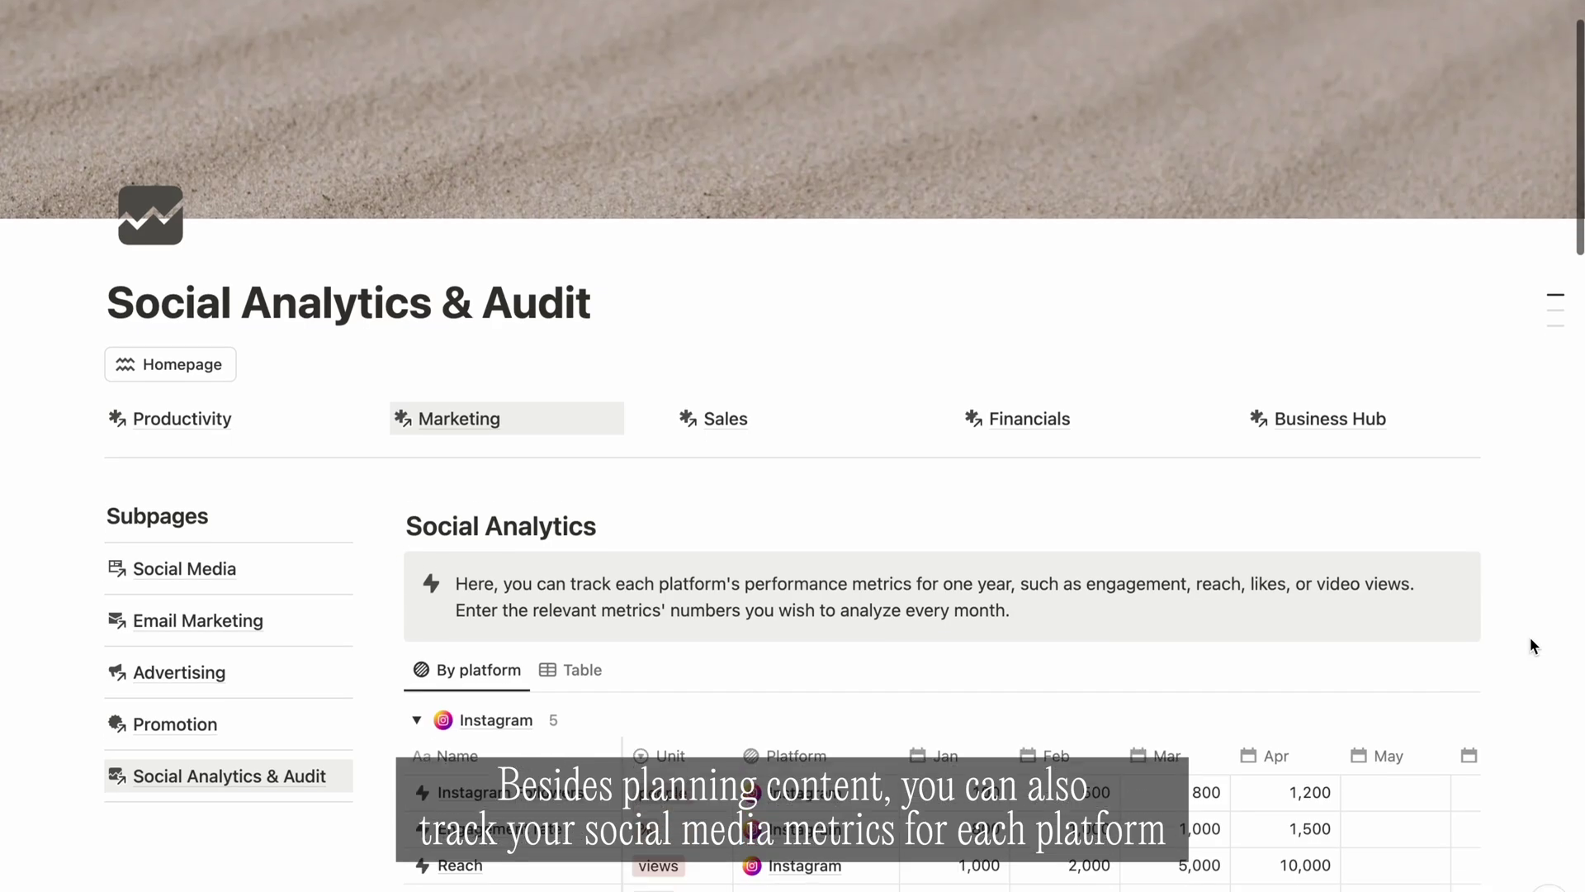
scroll(1529, 637, down, 5)
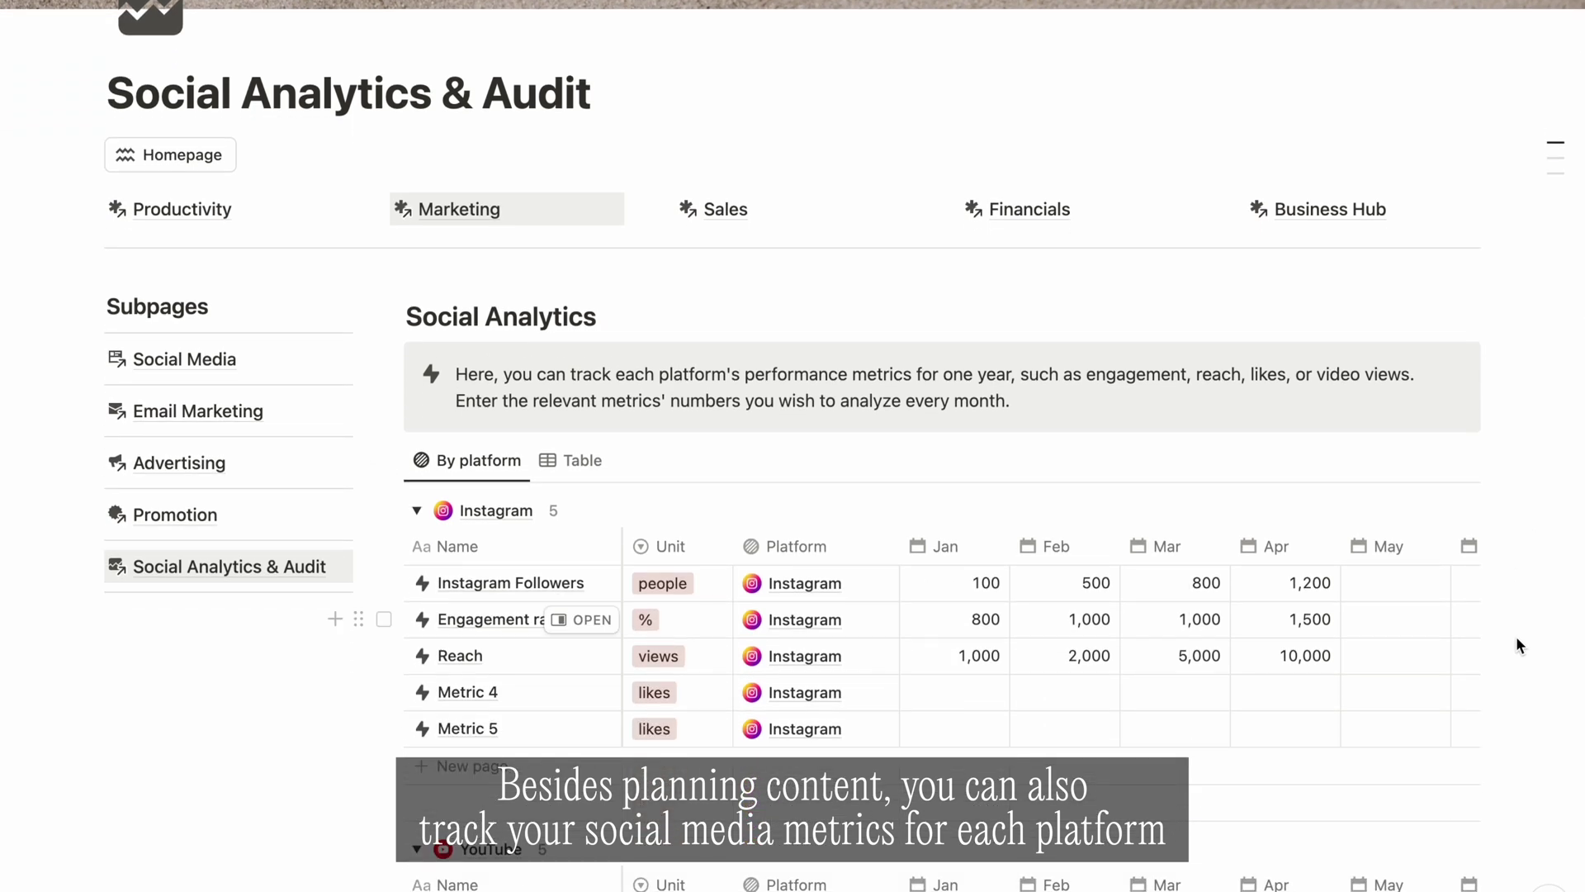
scroll(1517, 638, down, 3)
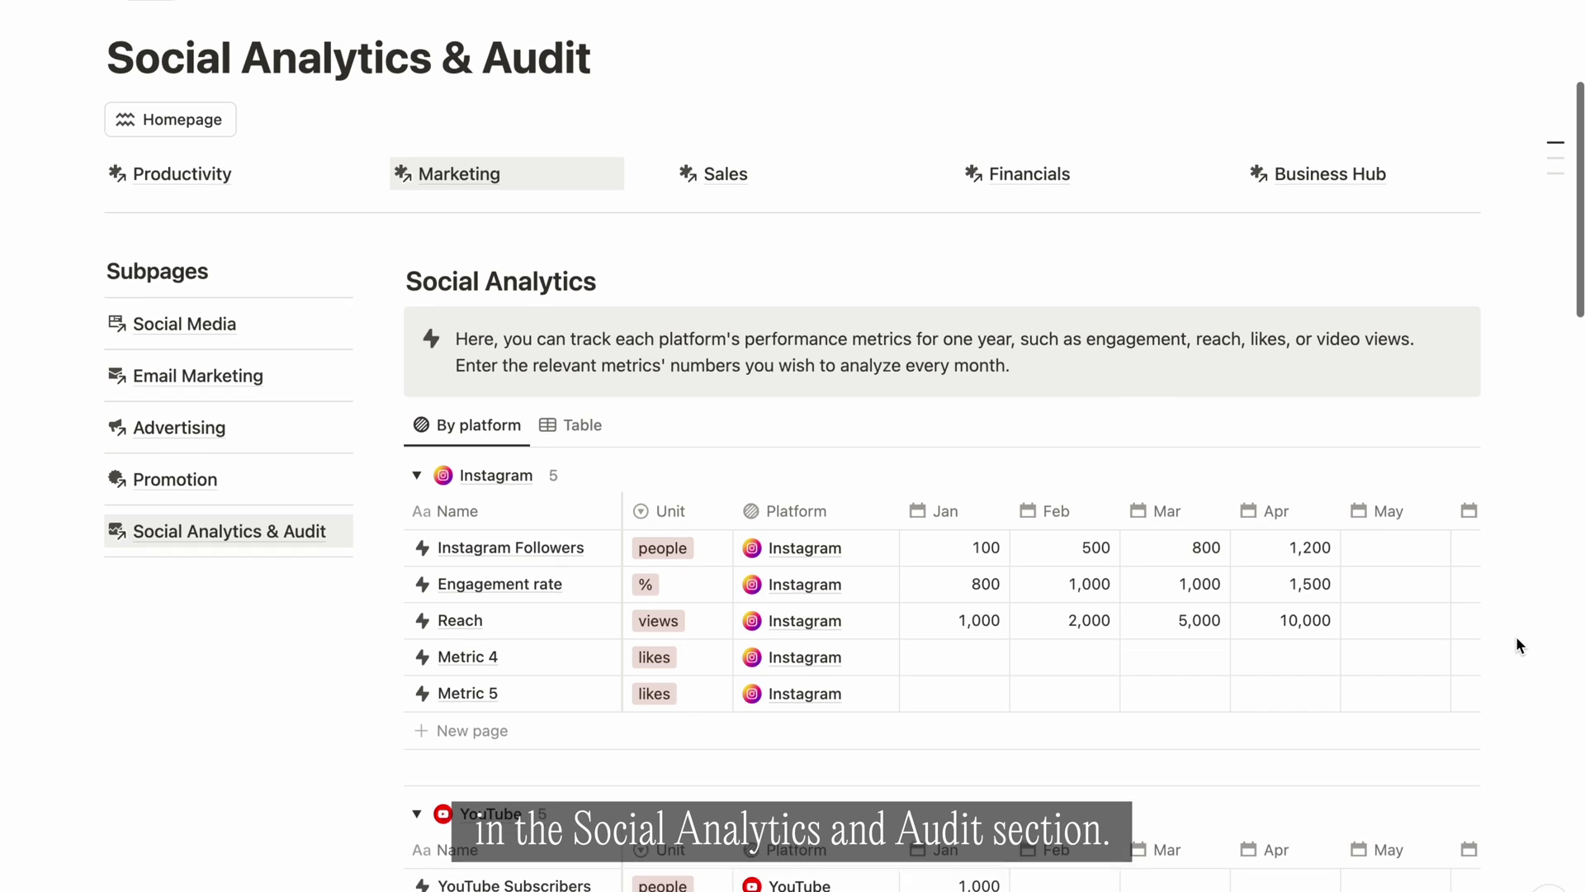
scroll(1518, 643, down, 2)
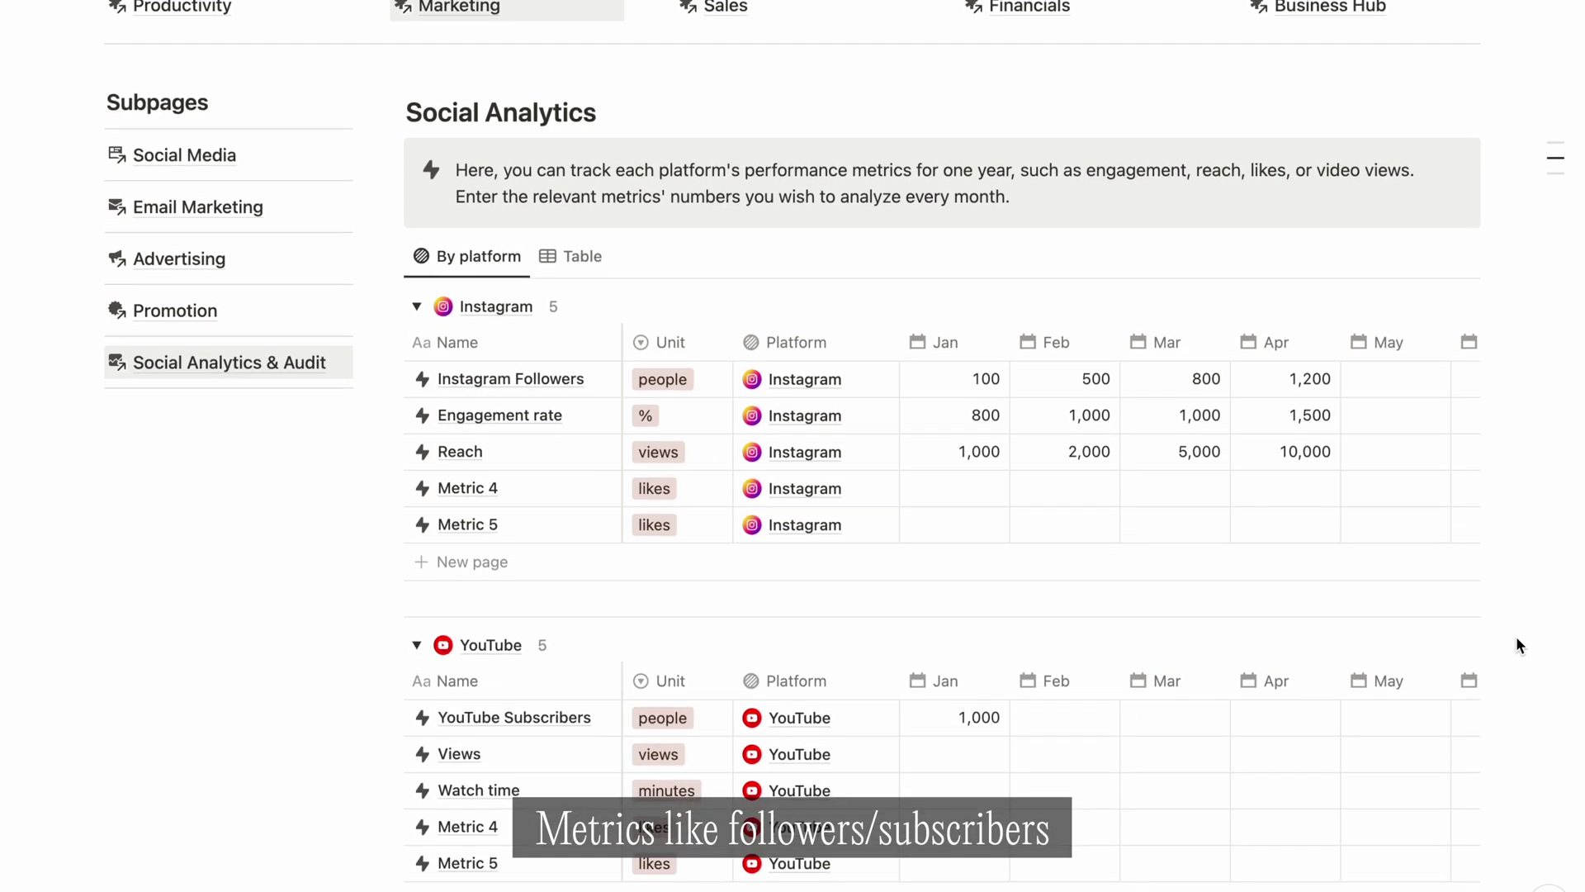
scroll(1518, 644, down, 3)
scroll(1518, 644, down, 2)
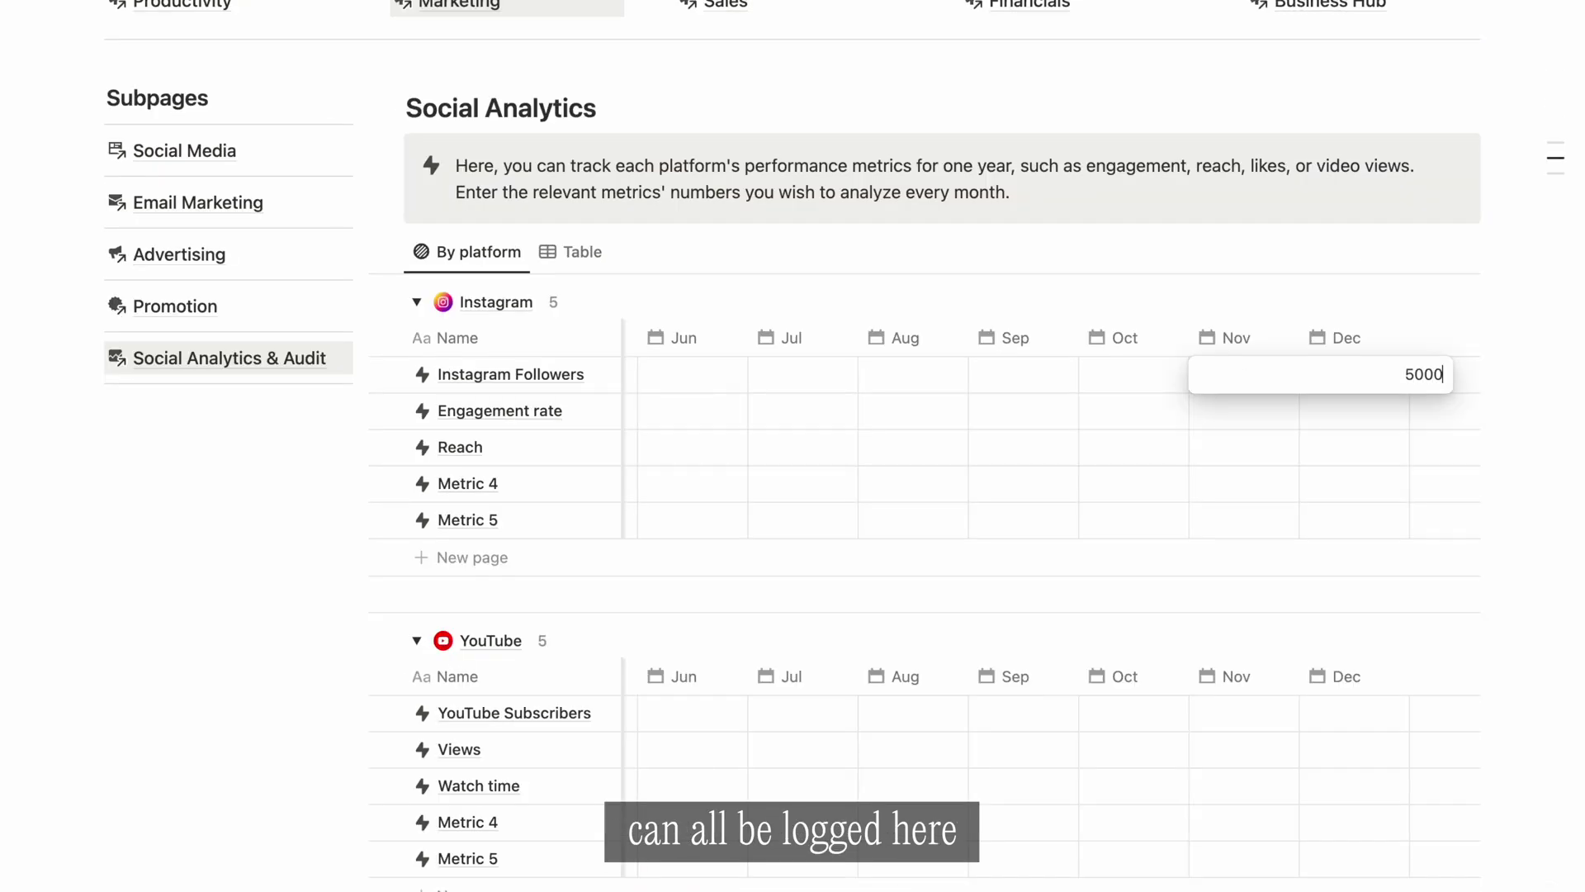
key(Return)
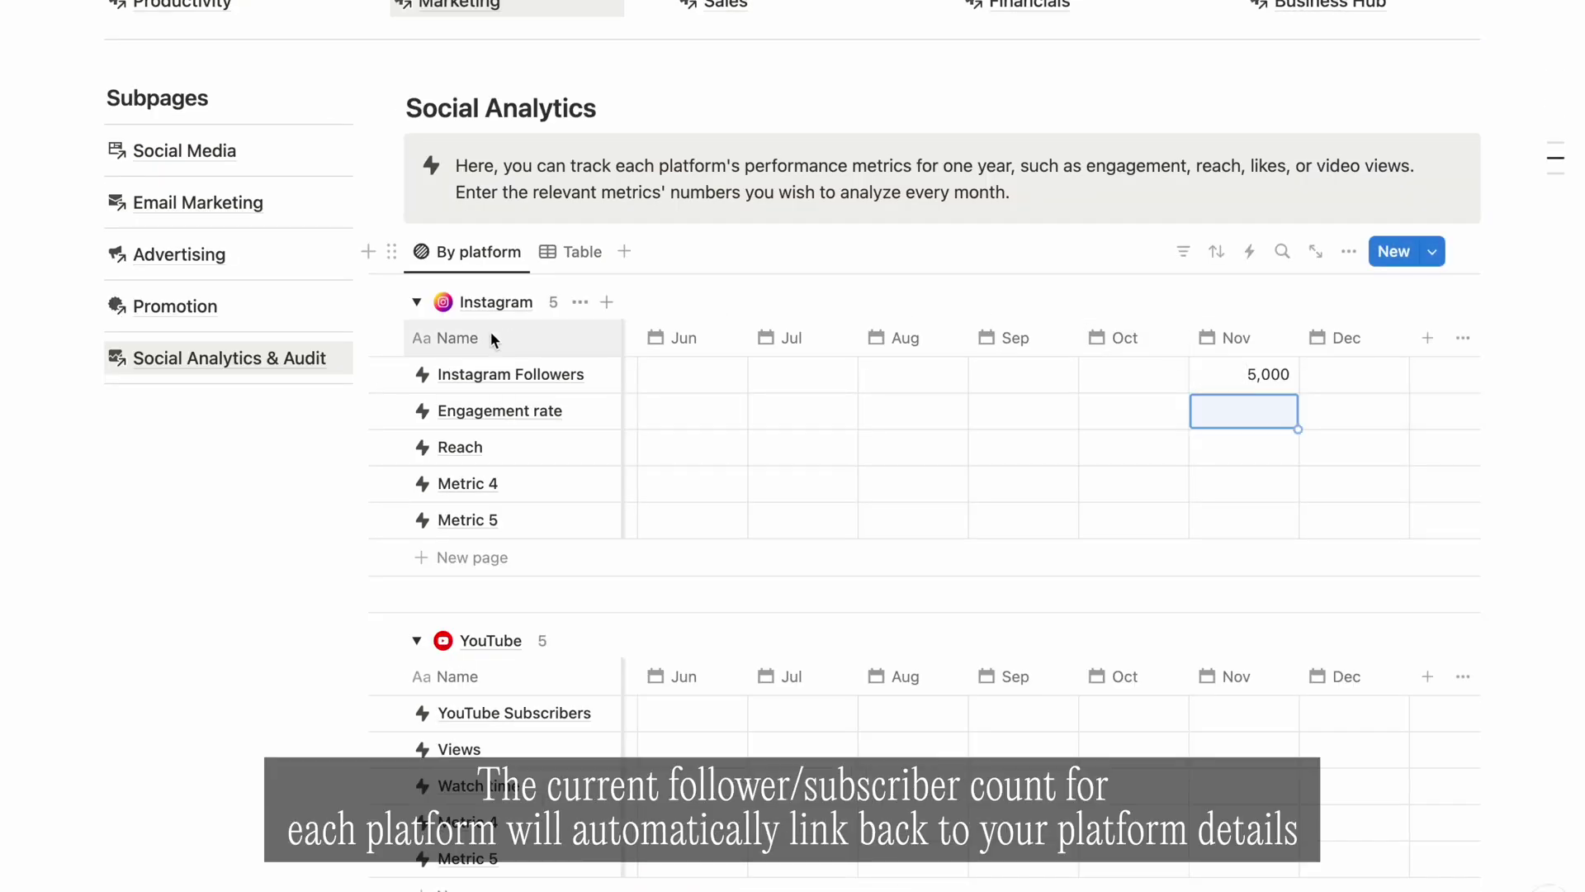
Step: Open the Instagram platform details, then the Instagram Audit card under Social Media Audit
click(496, 305)
click(496, 304)
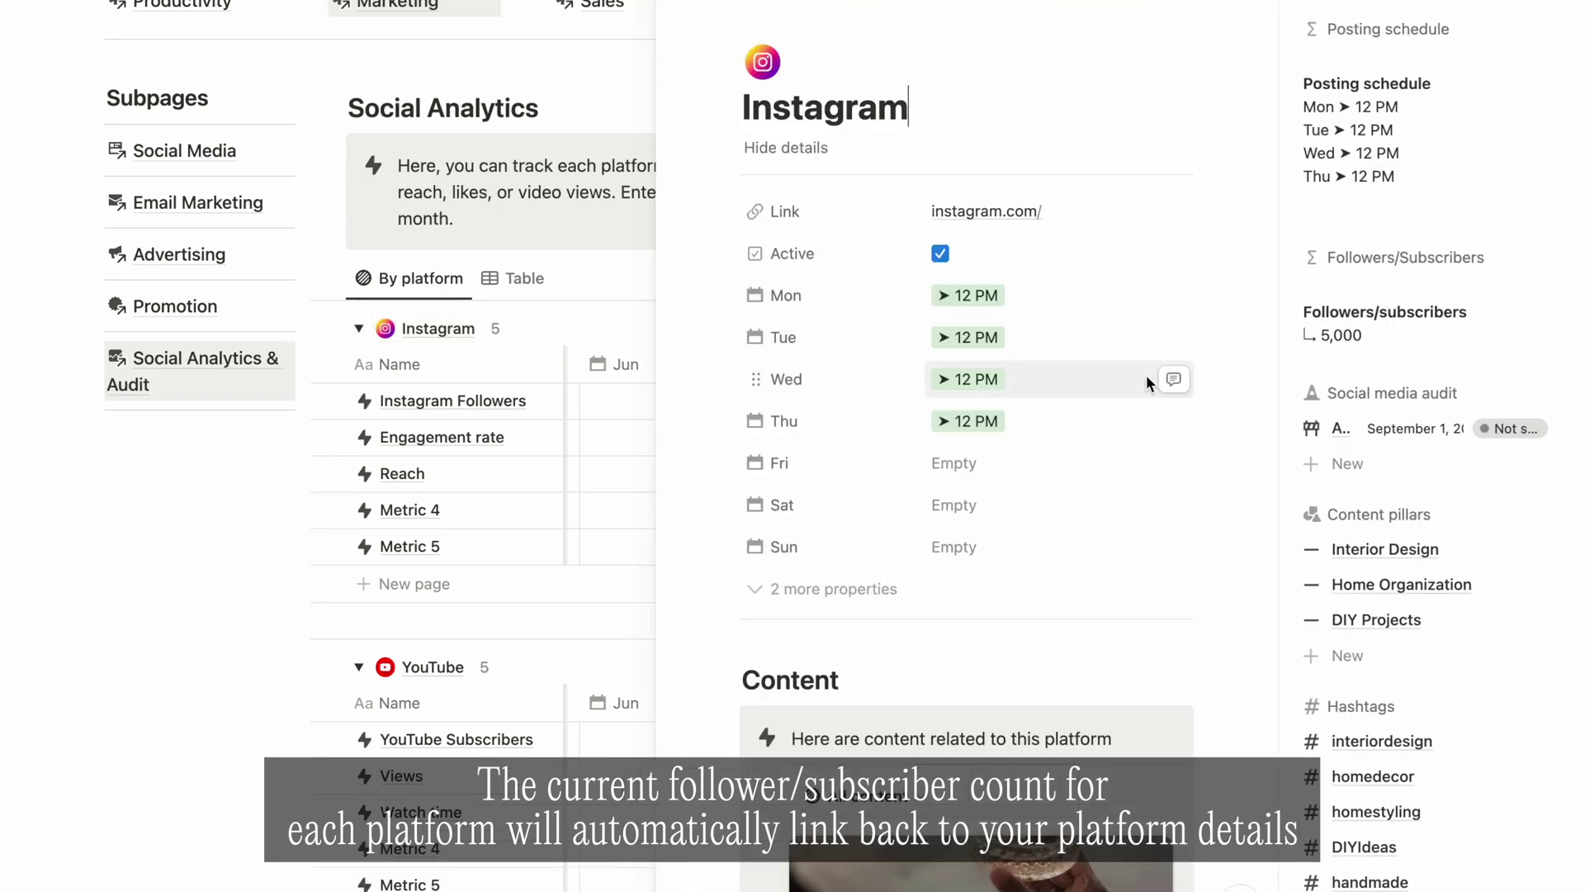
scroll(1114, 586, down, 1)
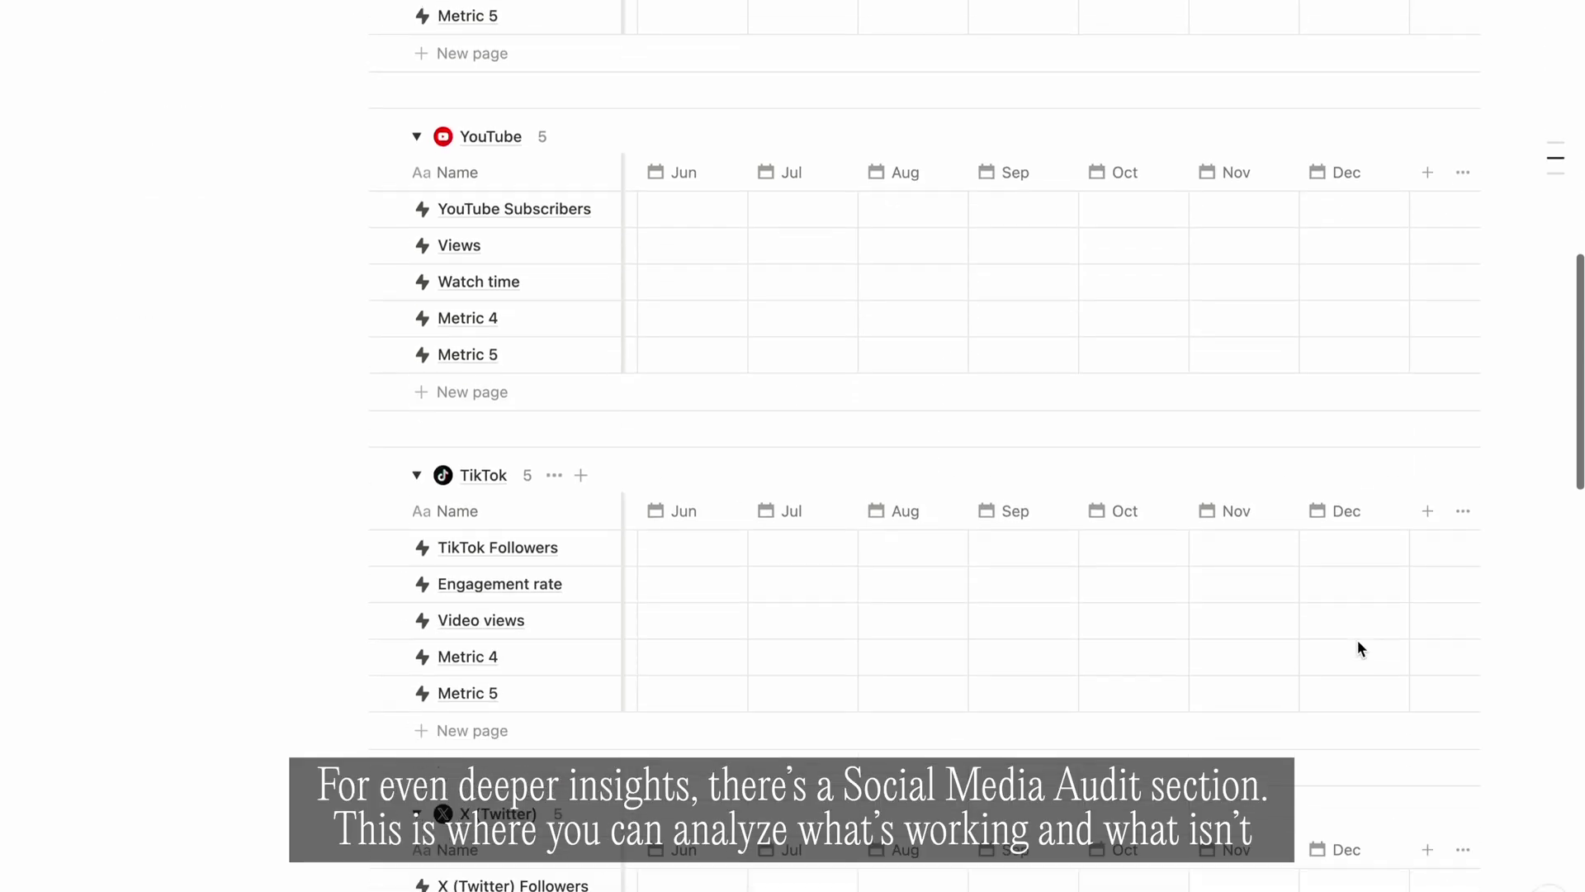
scroll(1347, 644, down, 5)
scroll(1348, 650, down, 12)
scroll(1347, 641, down, 2)
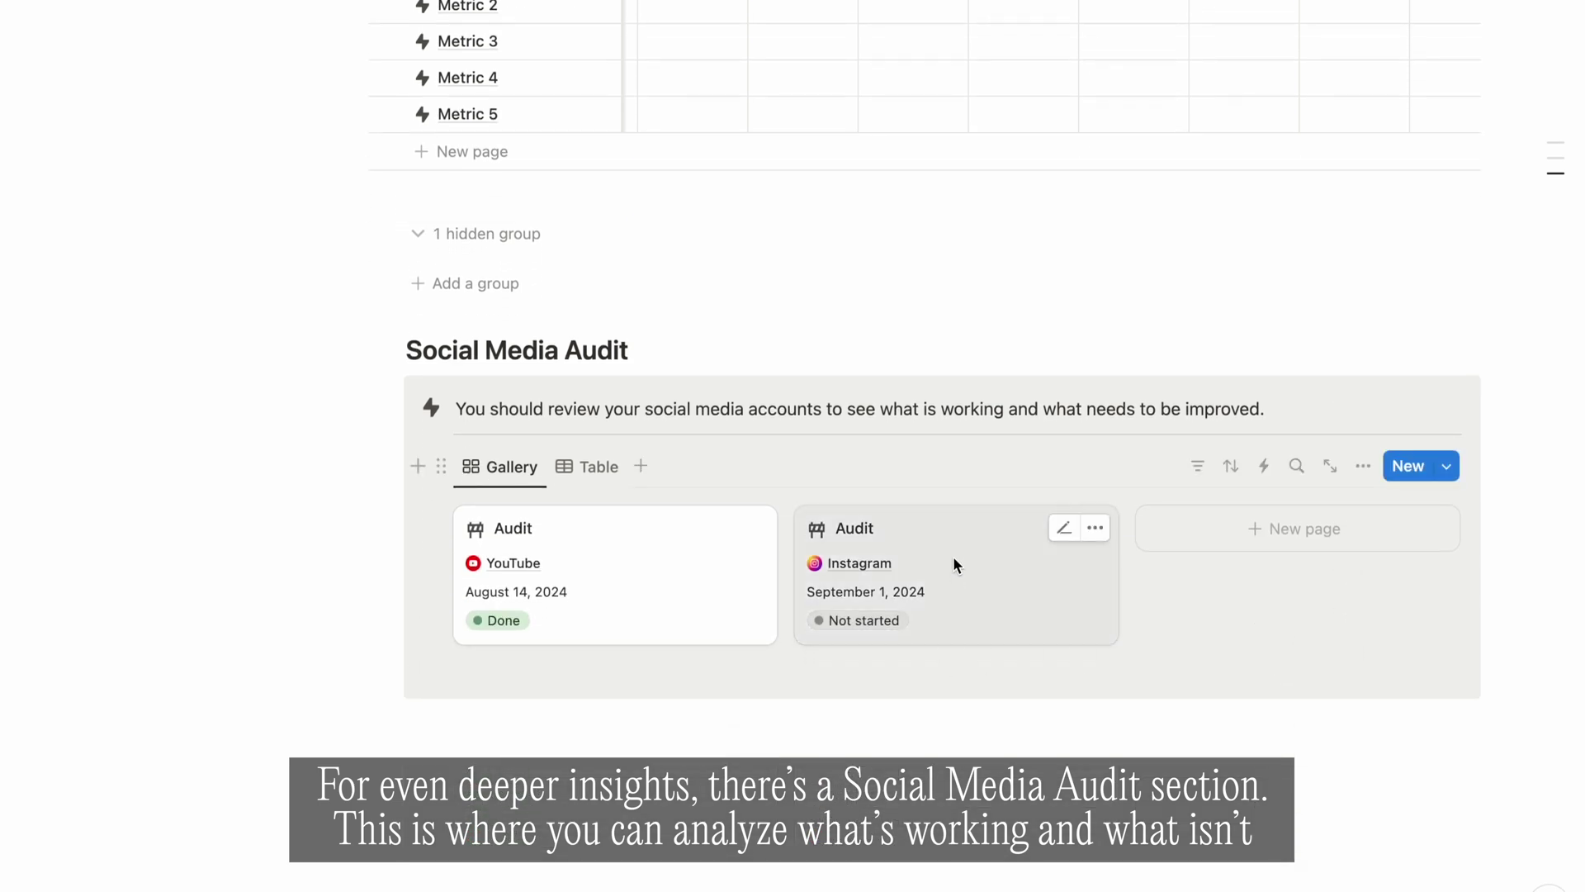
scroll(954, 558, down, 1)
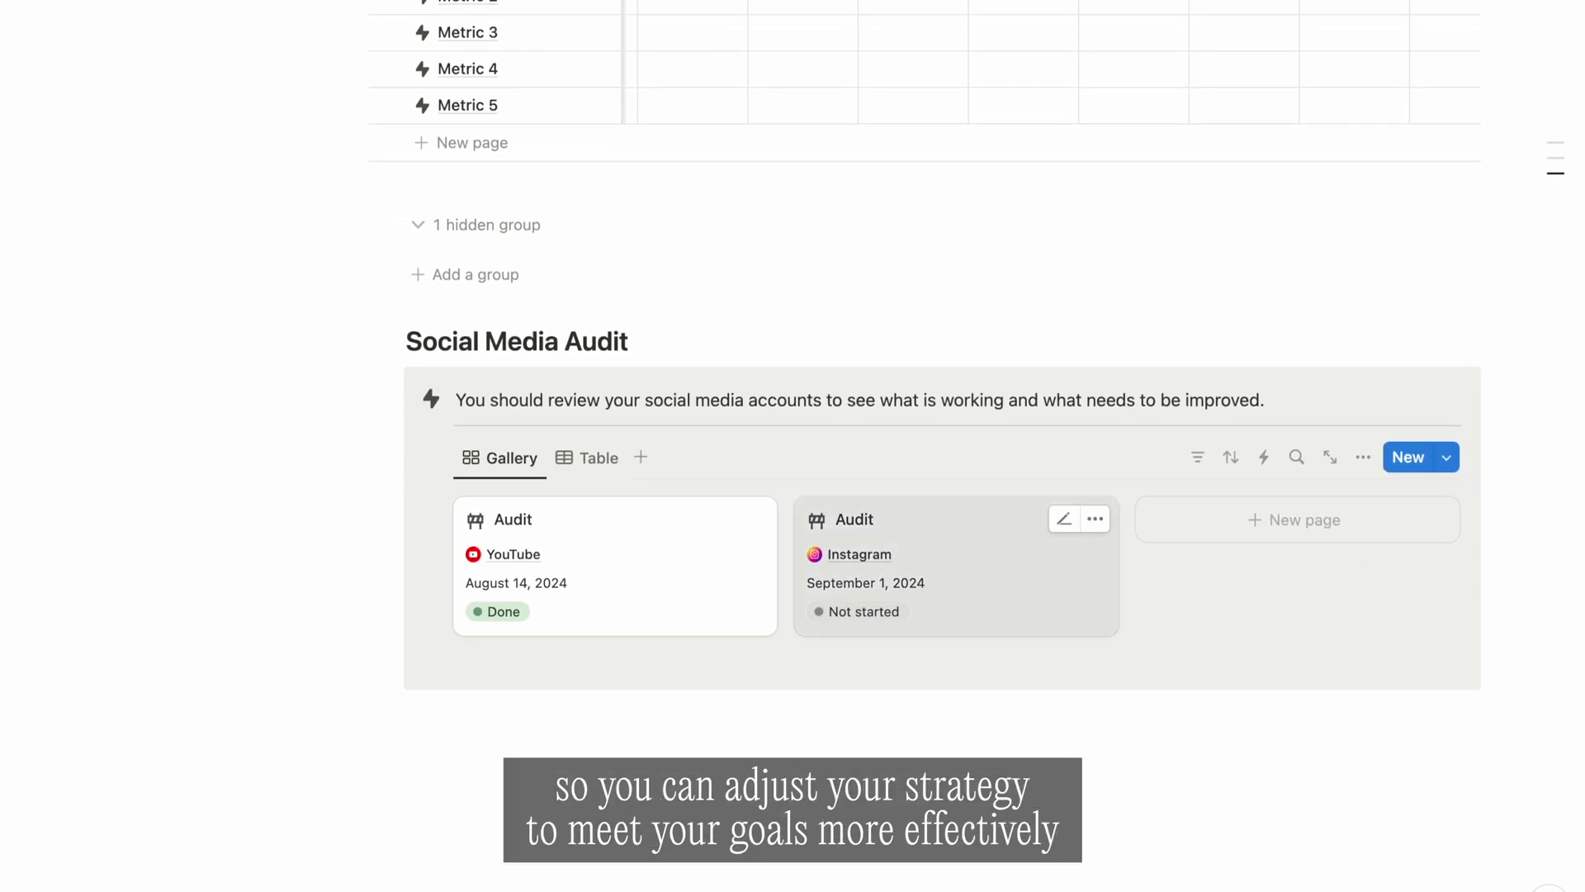
click(954, 558)
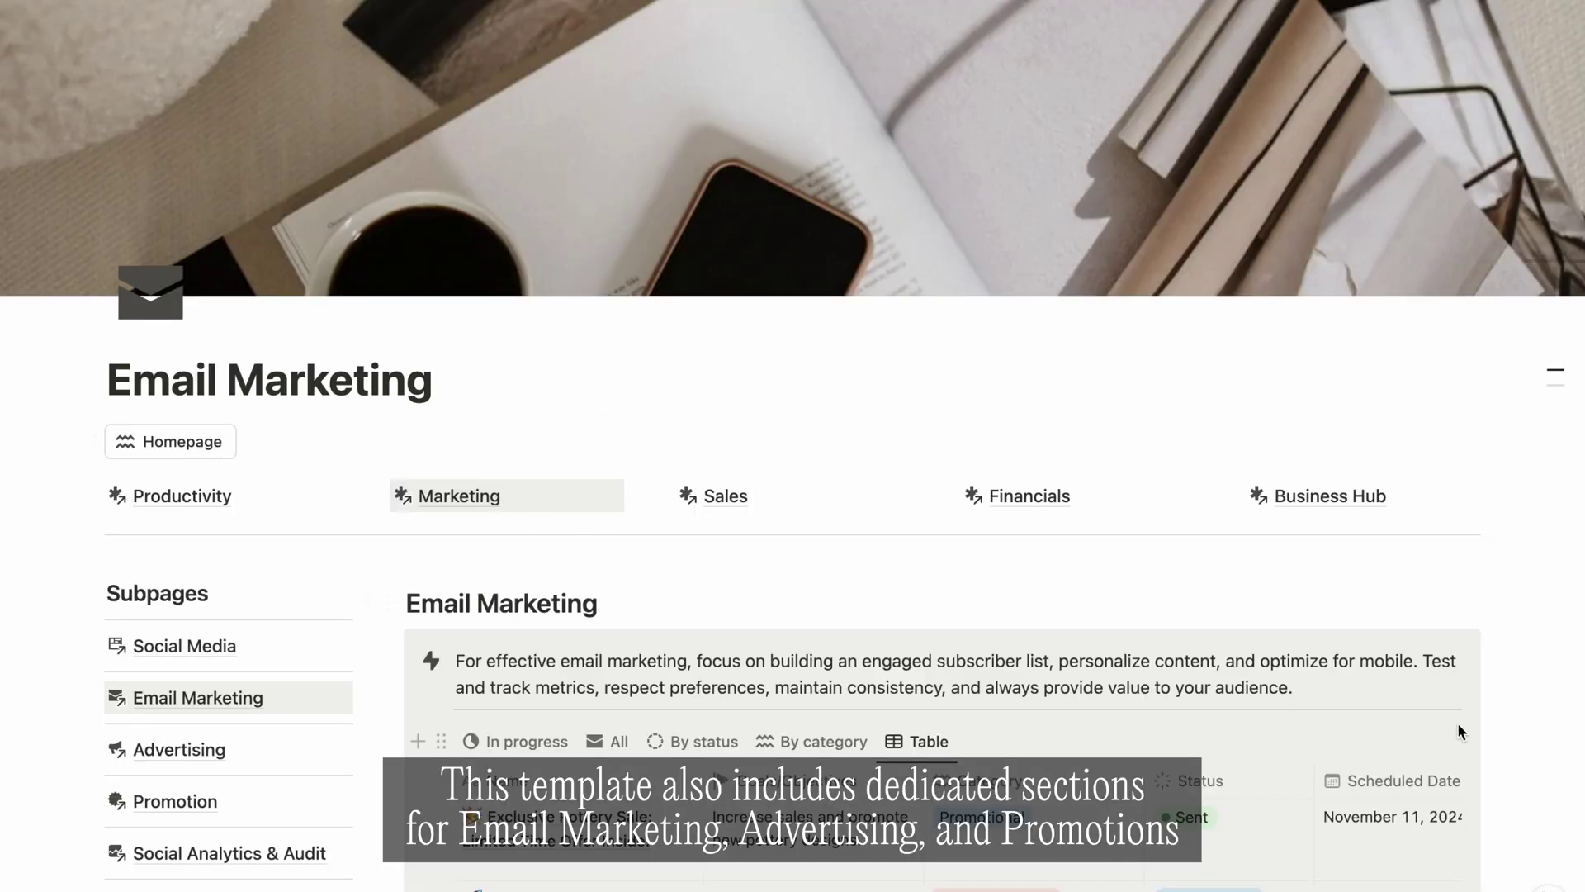
Step: Visit the Advertising subpage, then open the Promotion subpage
scroll(1458, 731, down, 3)
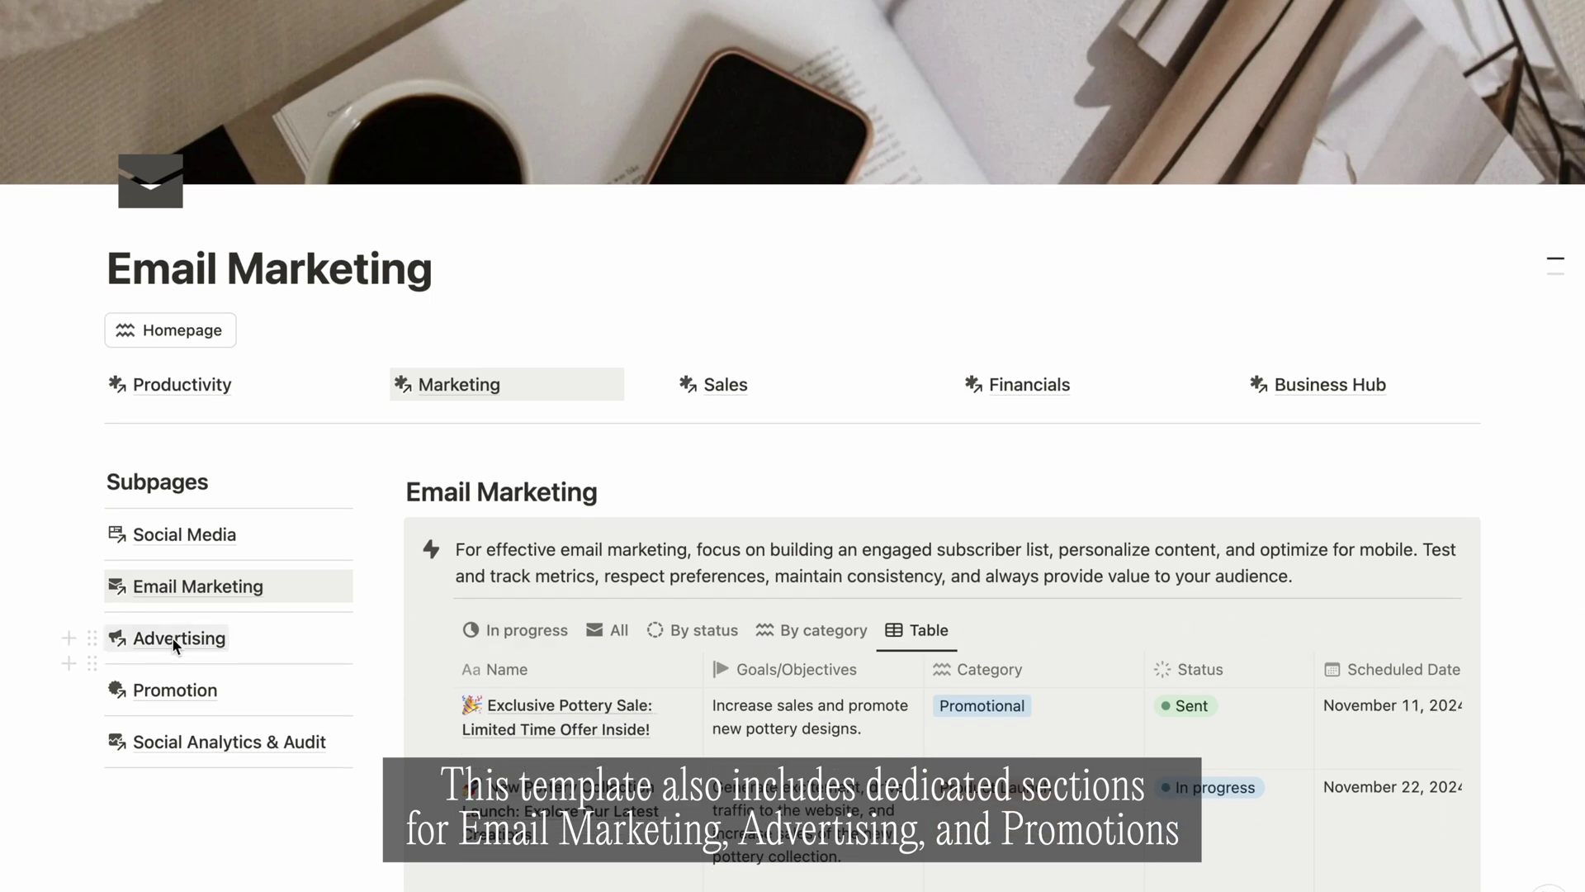
click(173, 643)
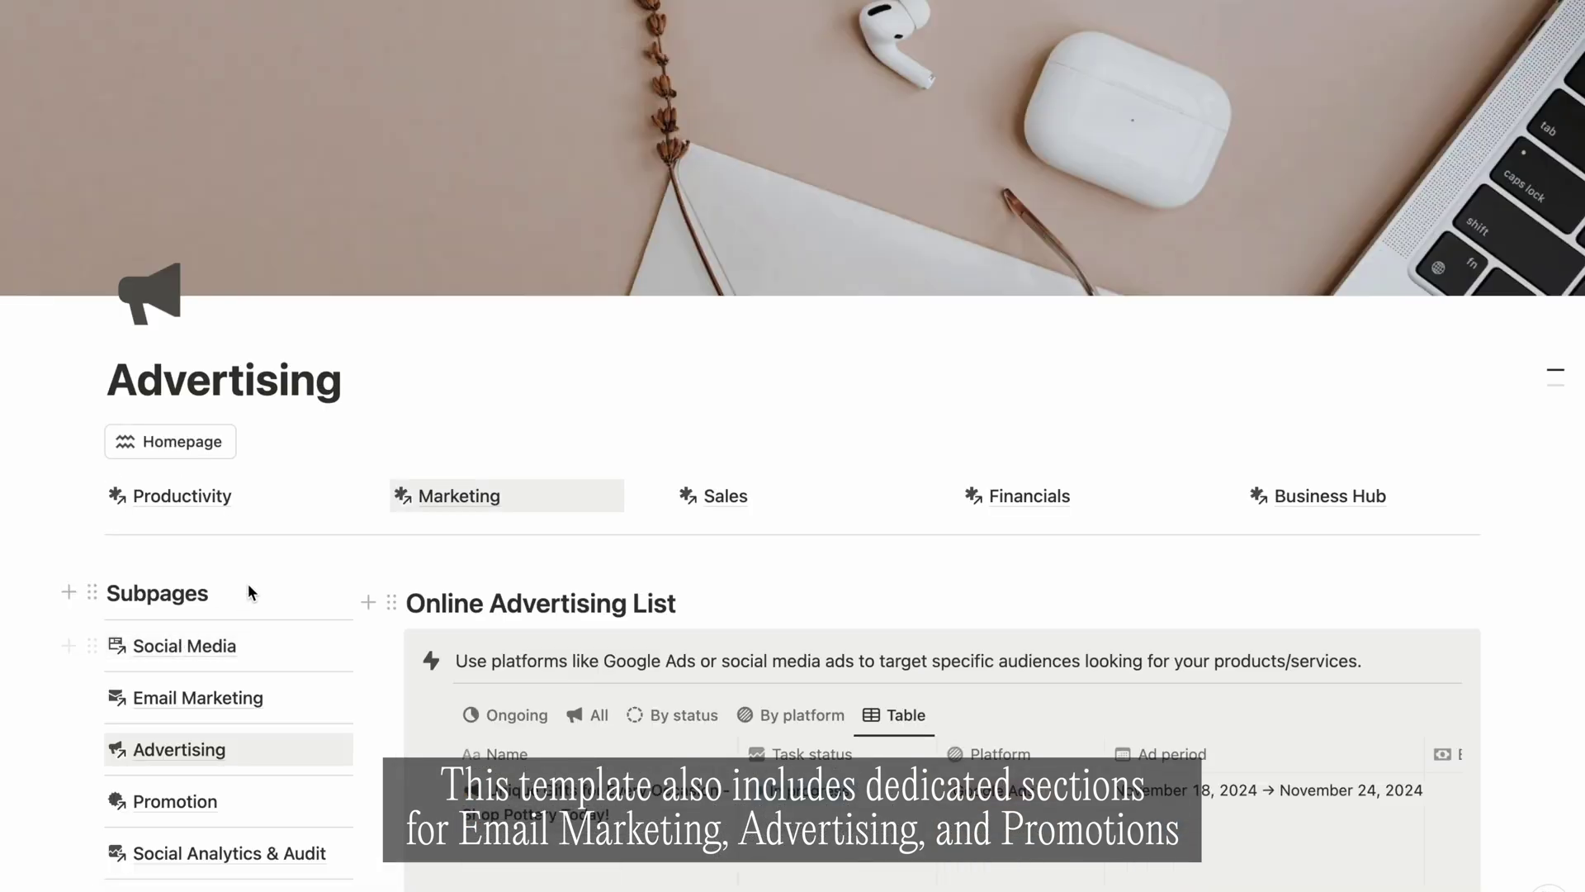
scroll(248, 583, down, 1)
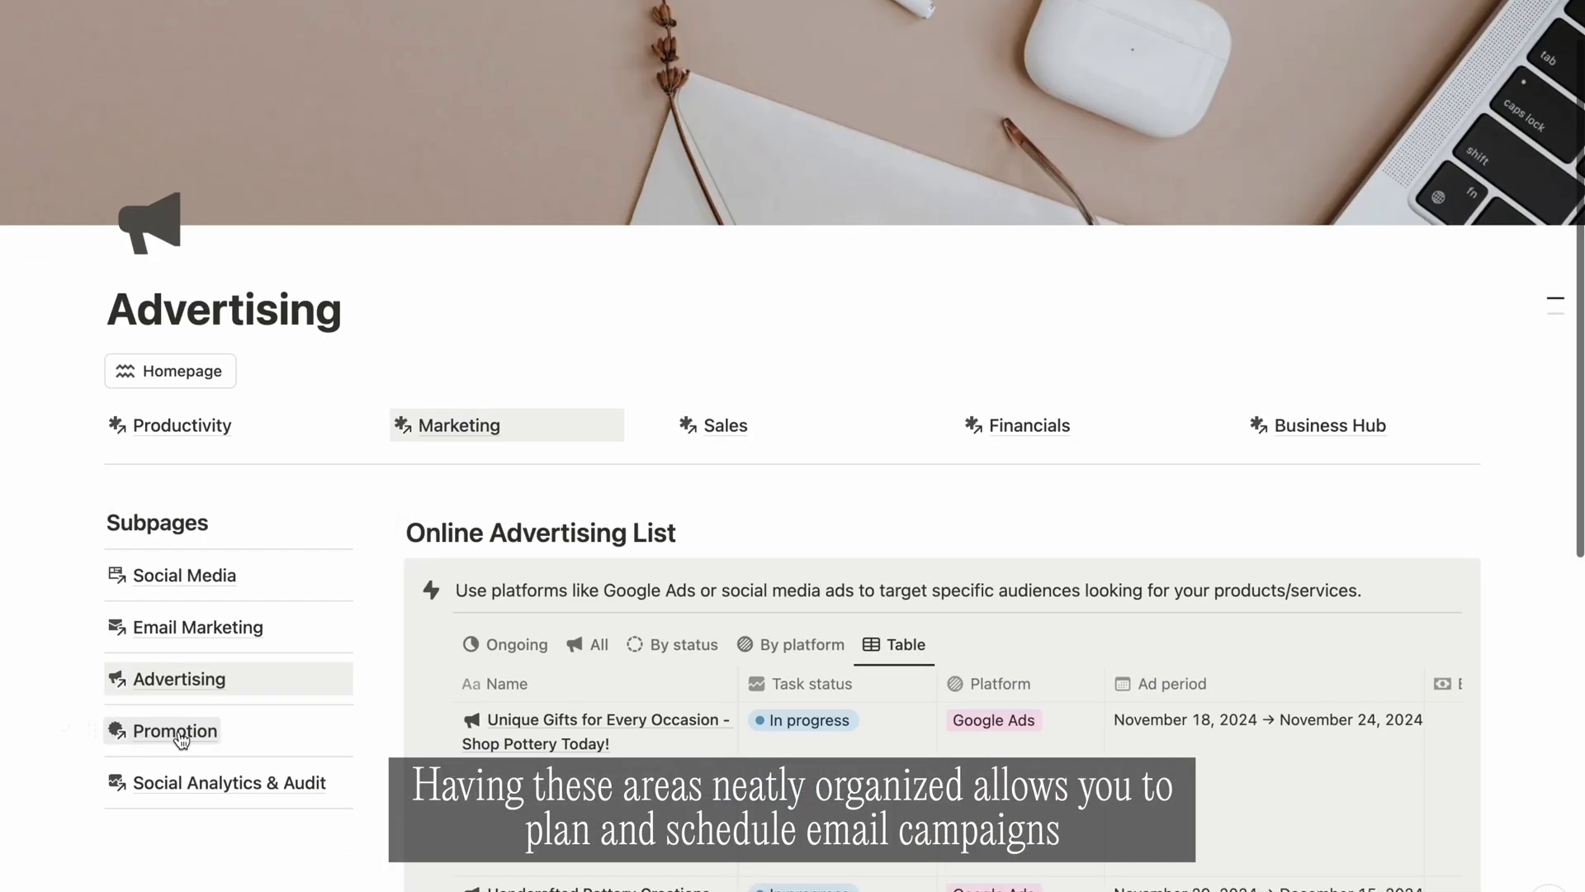
click(180, 733)
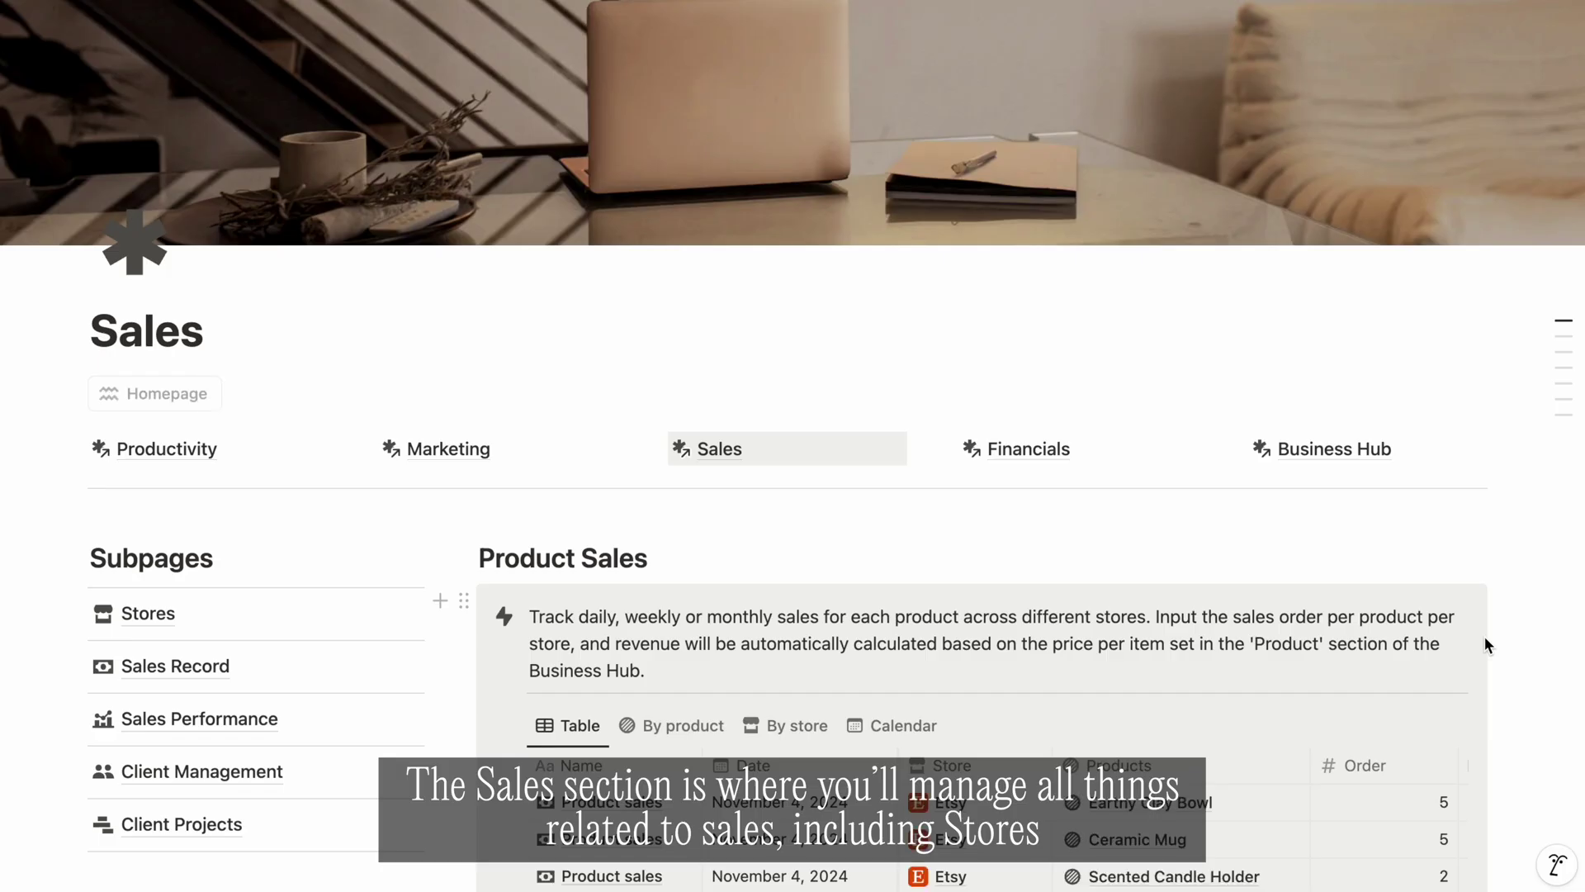
Step: Scroll through the Sales page's Product Sales table down to the Business Summary totals
scroll(1485, 645, down, 2)
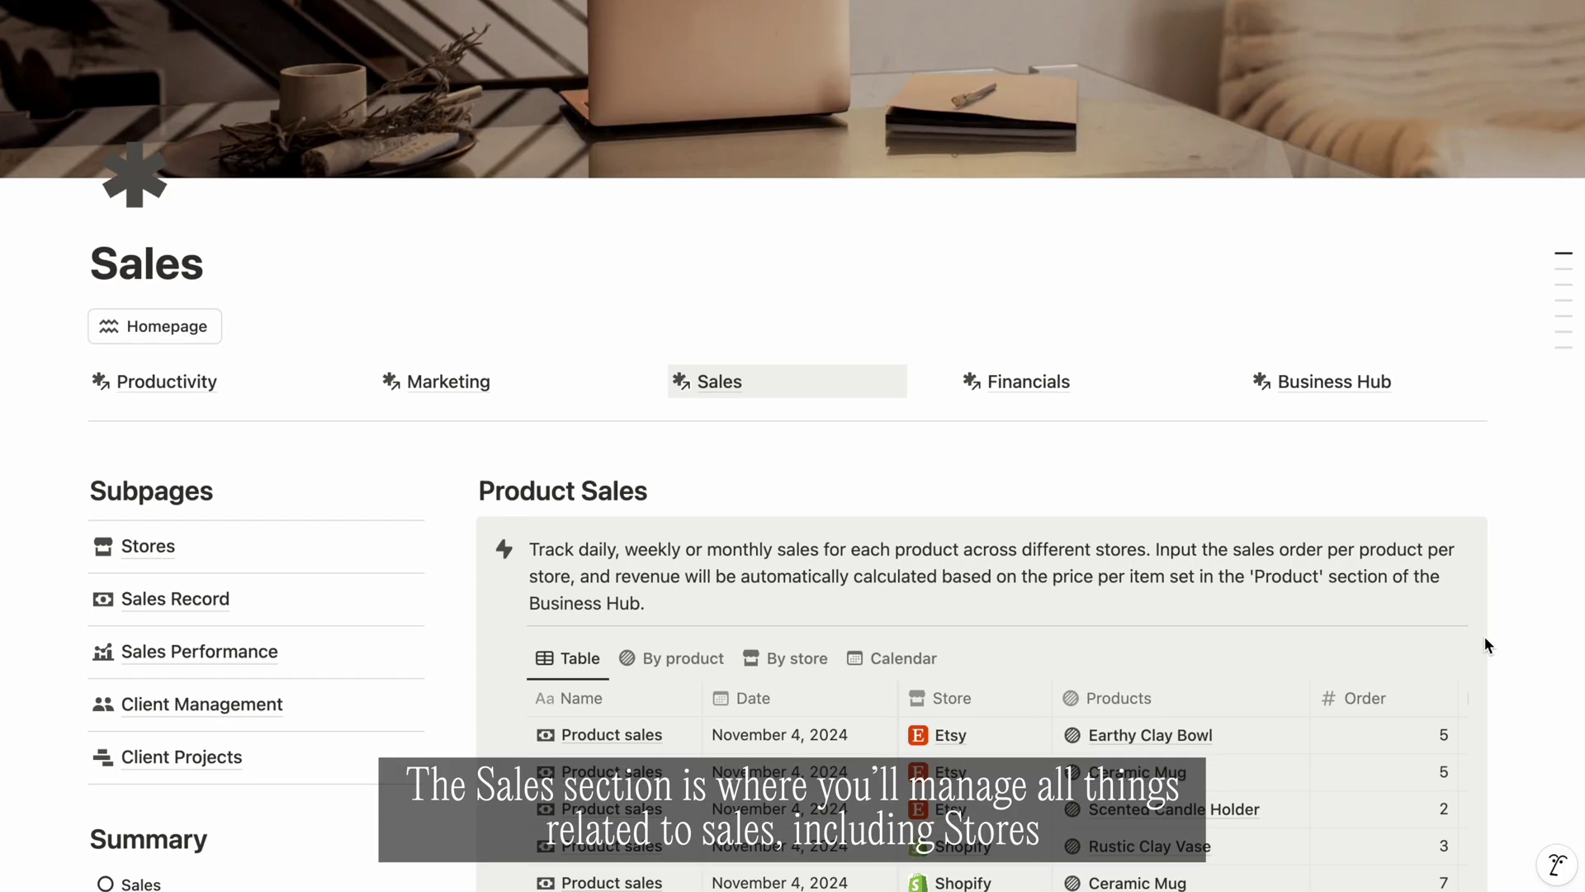
scroll(1485, 638, down, 3)
scroll(1485, 637, down, 3)
scroll(1485, 644, down, 4)
scroll(1485, 636, down, 4)
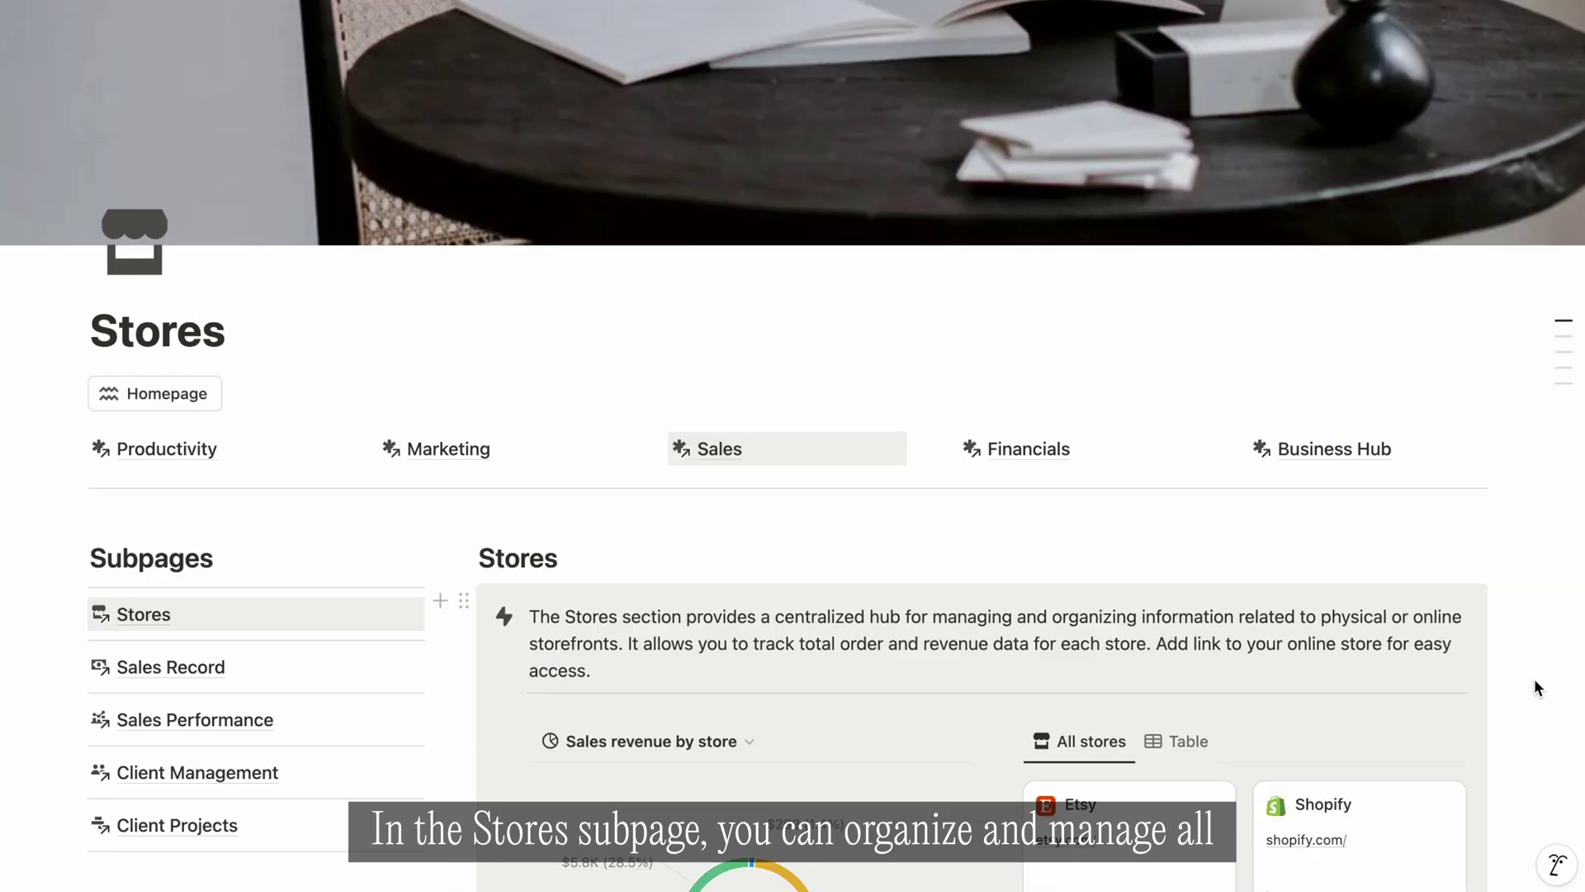
Step: Show Stores as a table and add an Amazon store linking amazon.com/
scroll(1534, 687, down, 5)
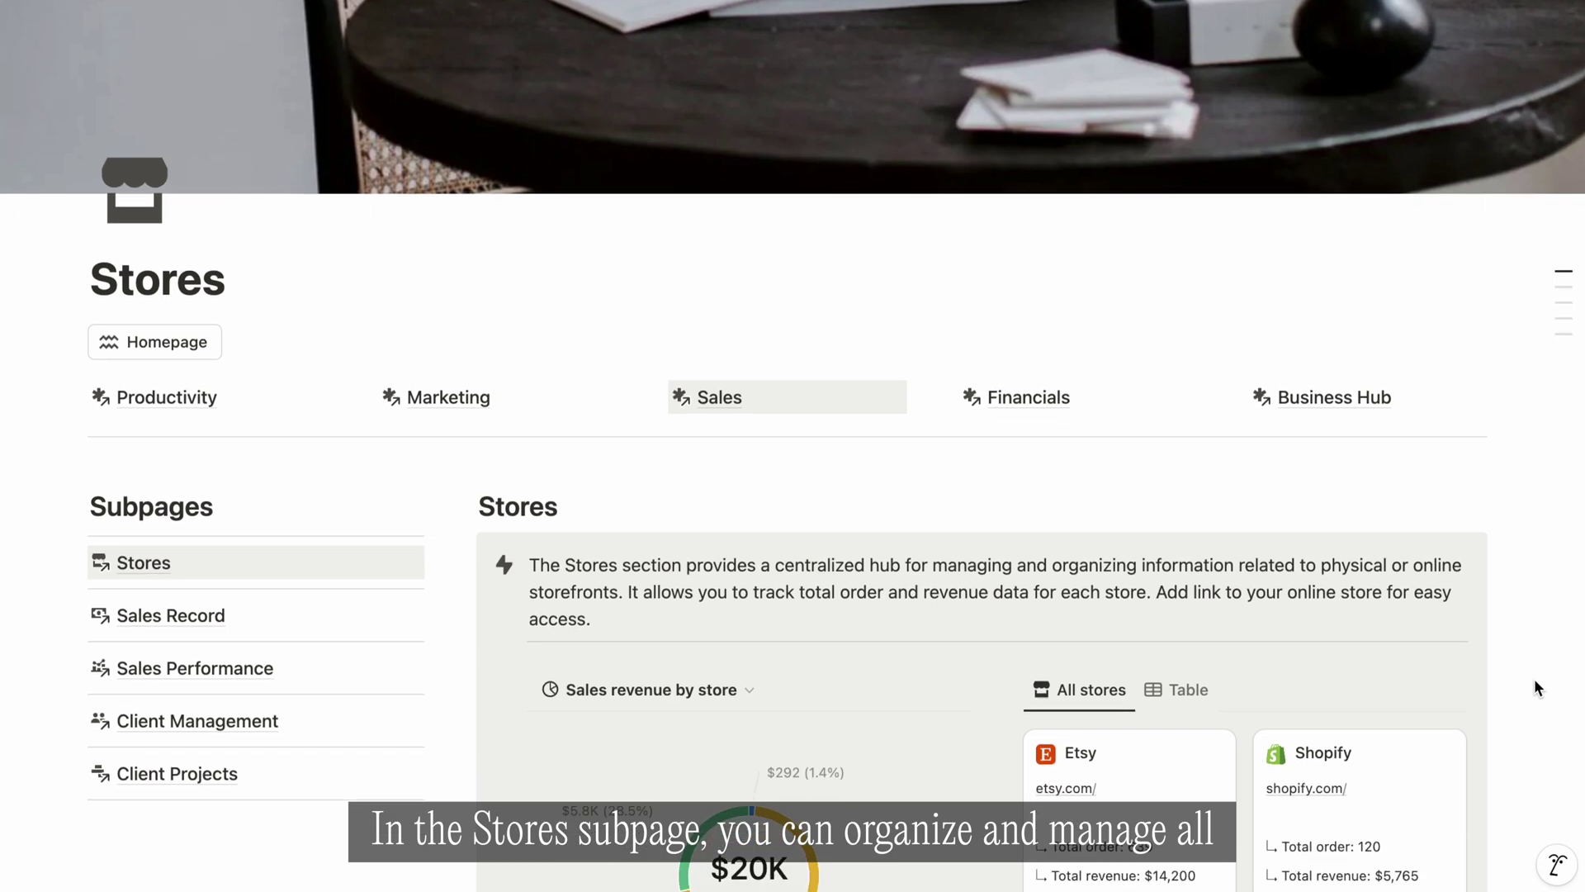
scroll(1532, 687, down, 2)
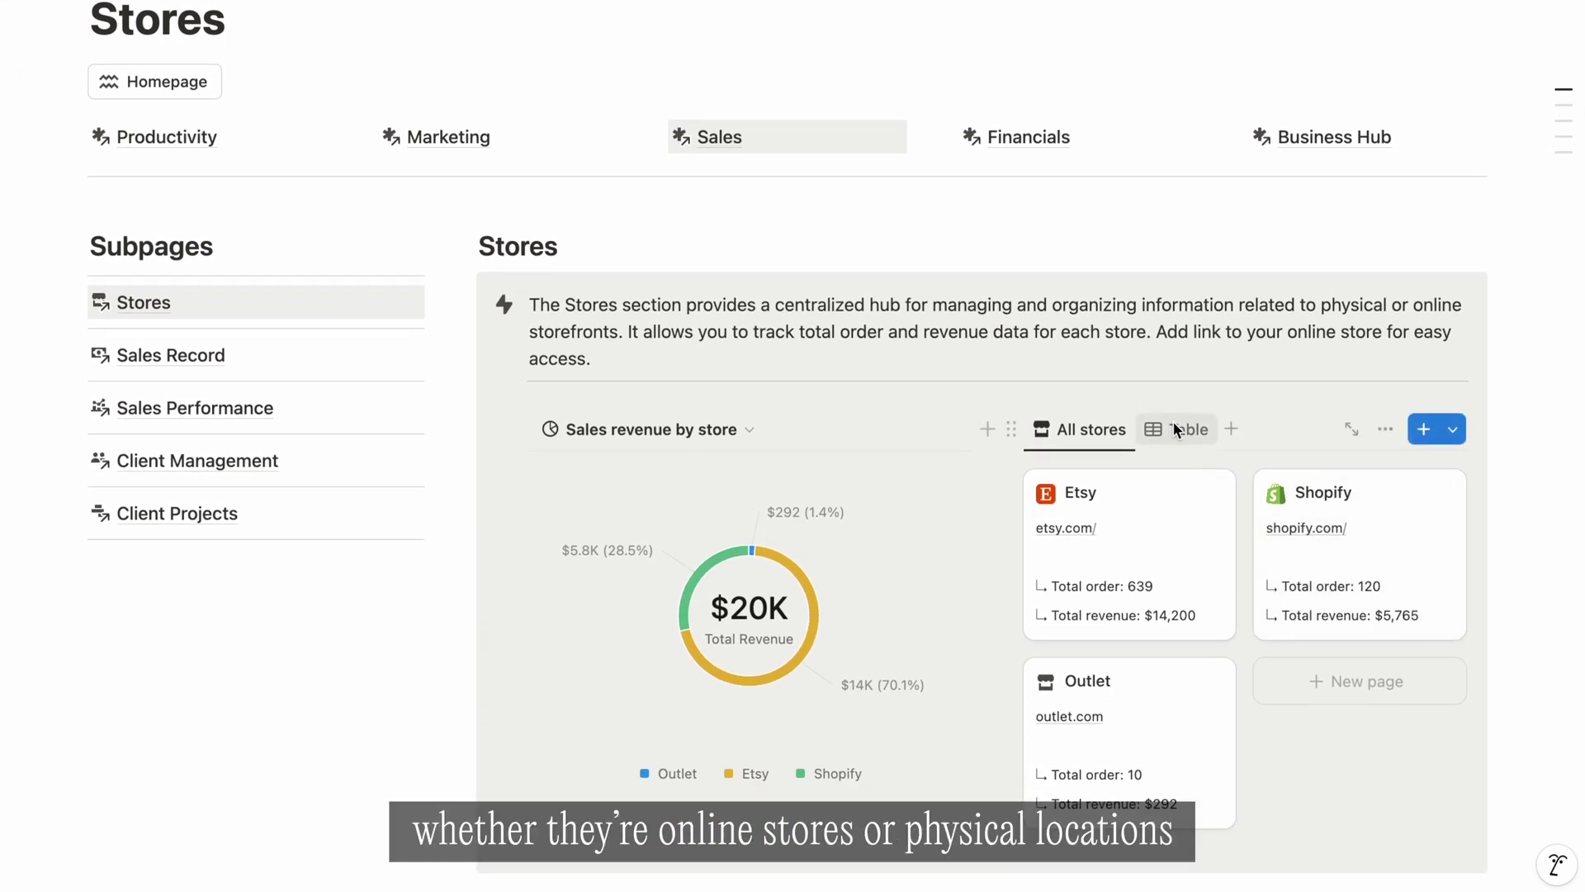
click(1177, 426)
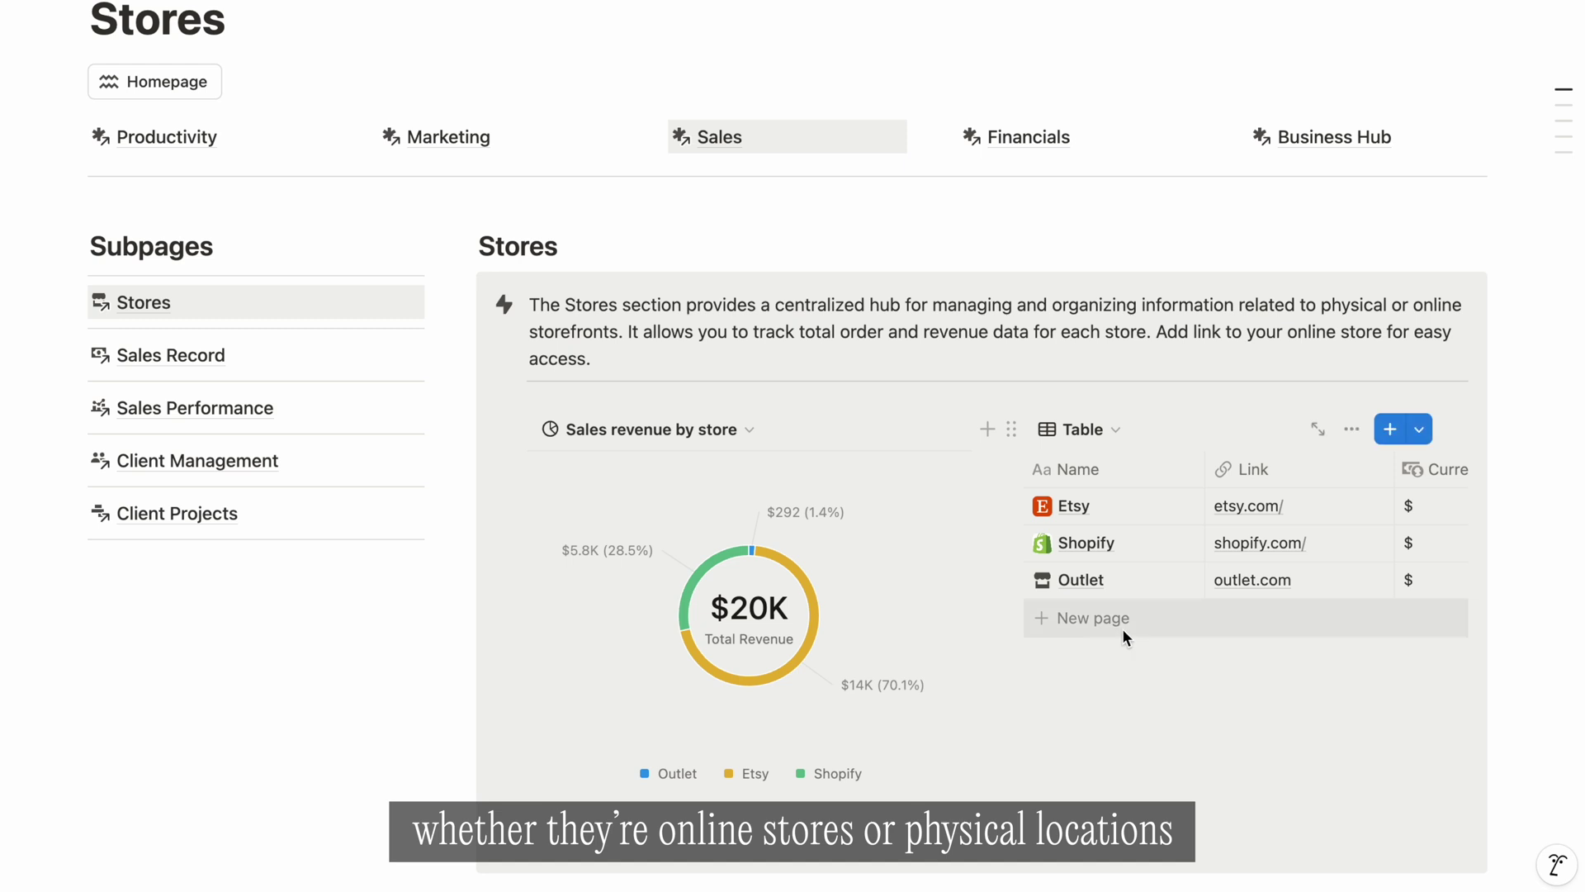
click(1272, 618)
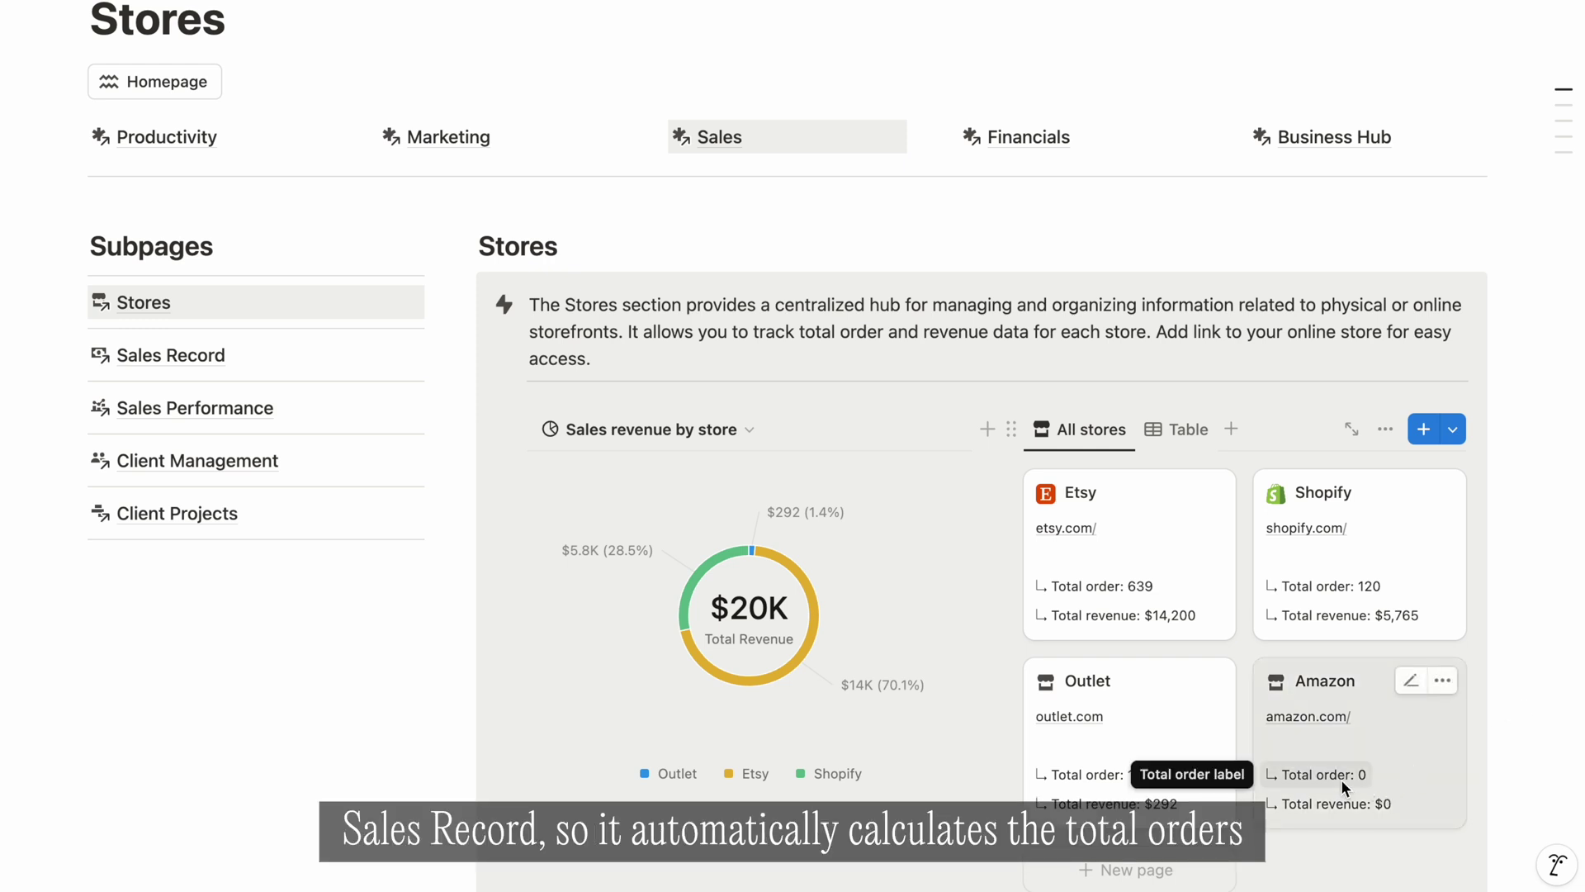
scroll(1341, 780, down, 1)
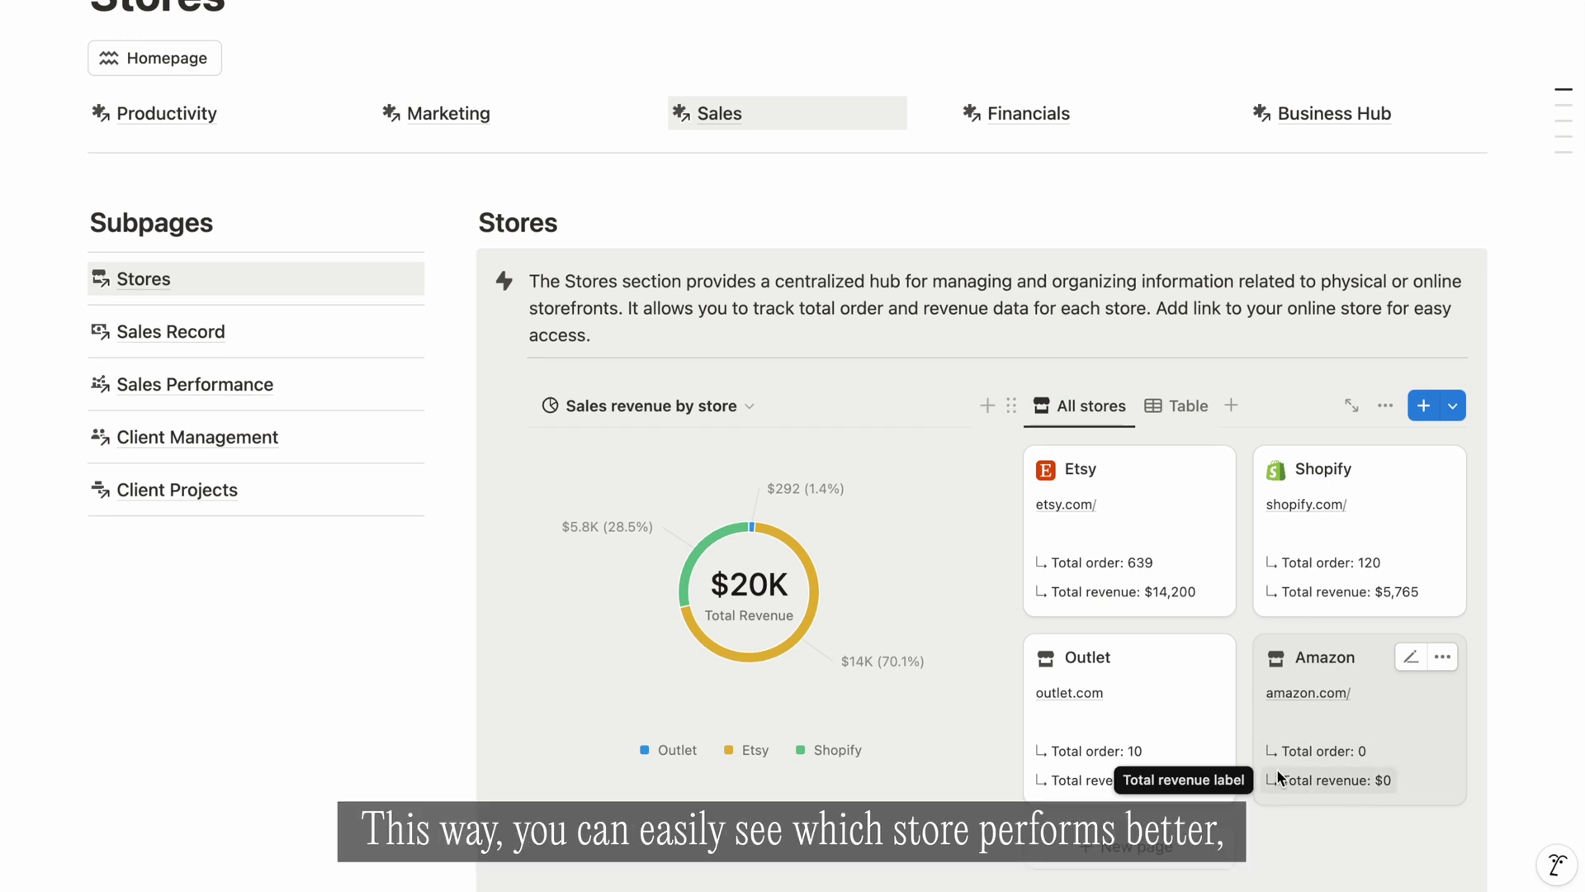
mouse_move(784, 646)
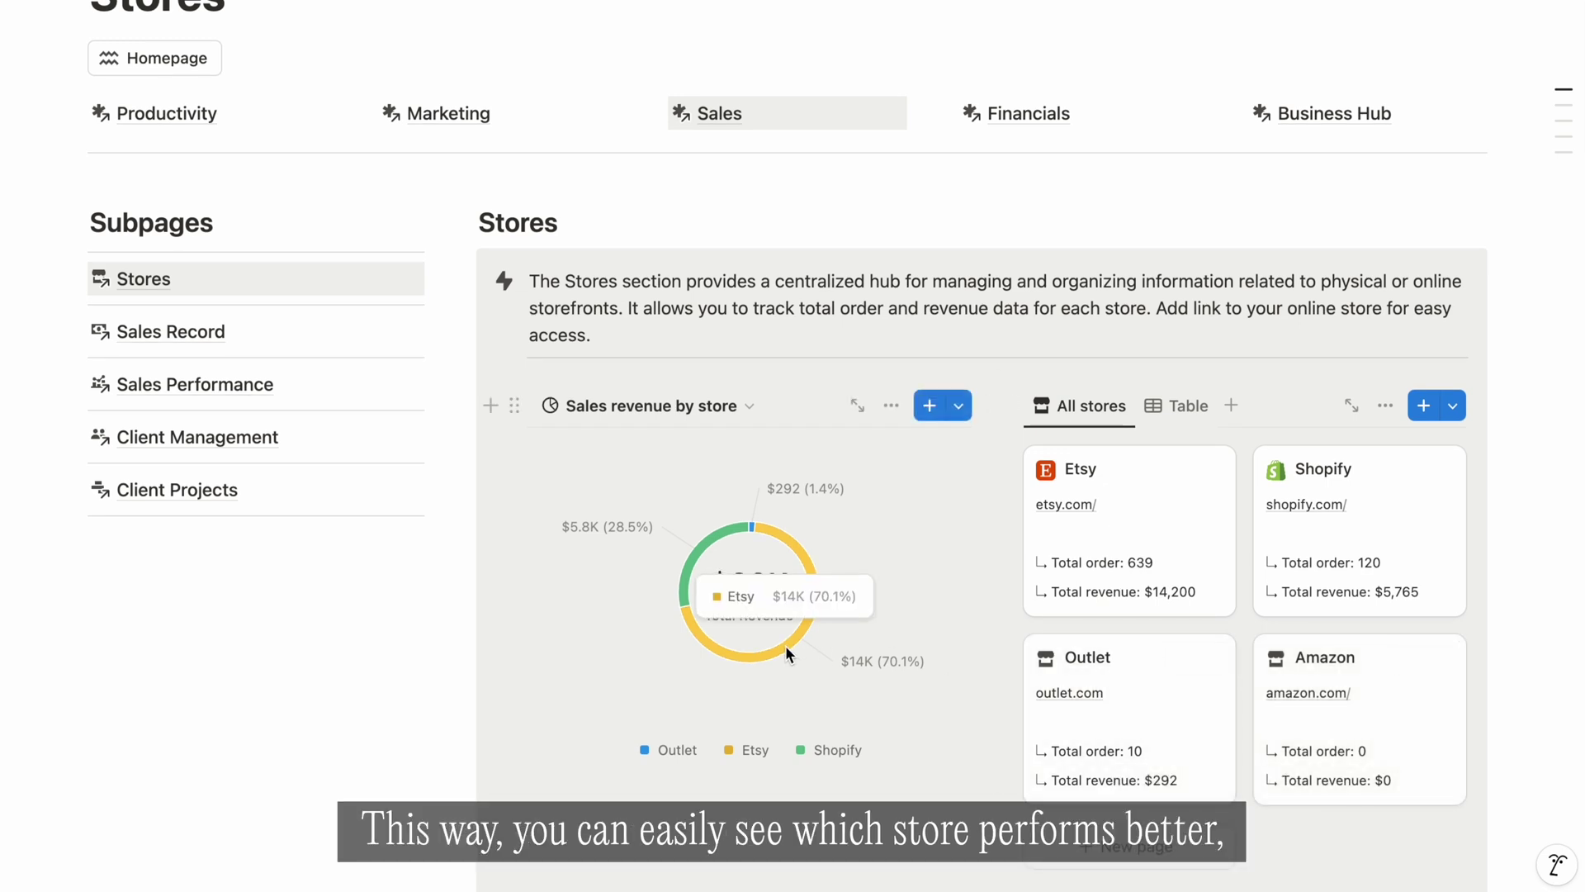
mouse_move(696, 559)
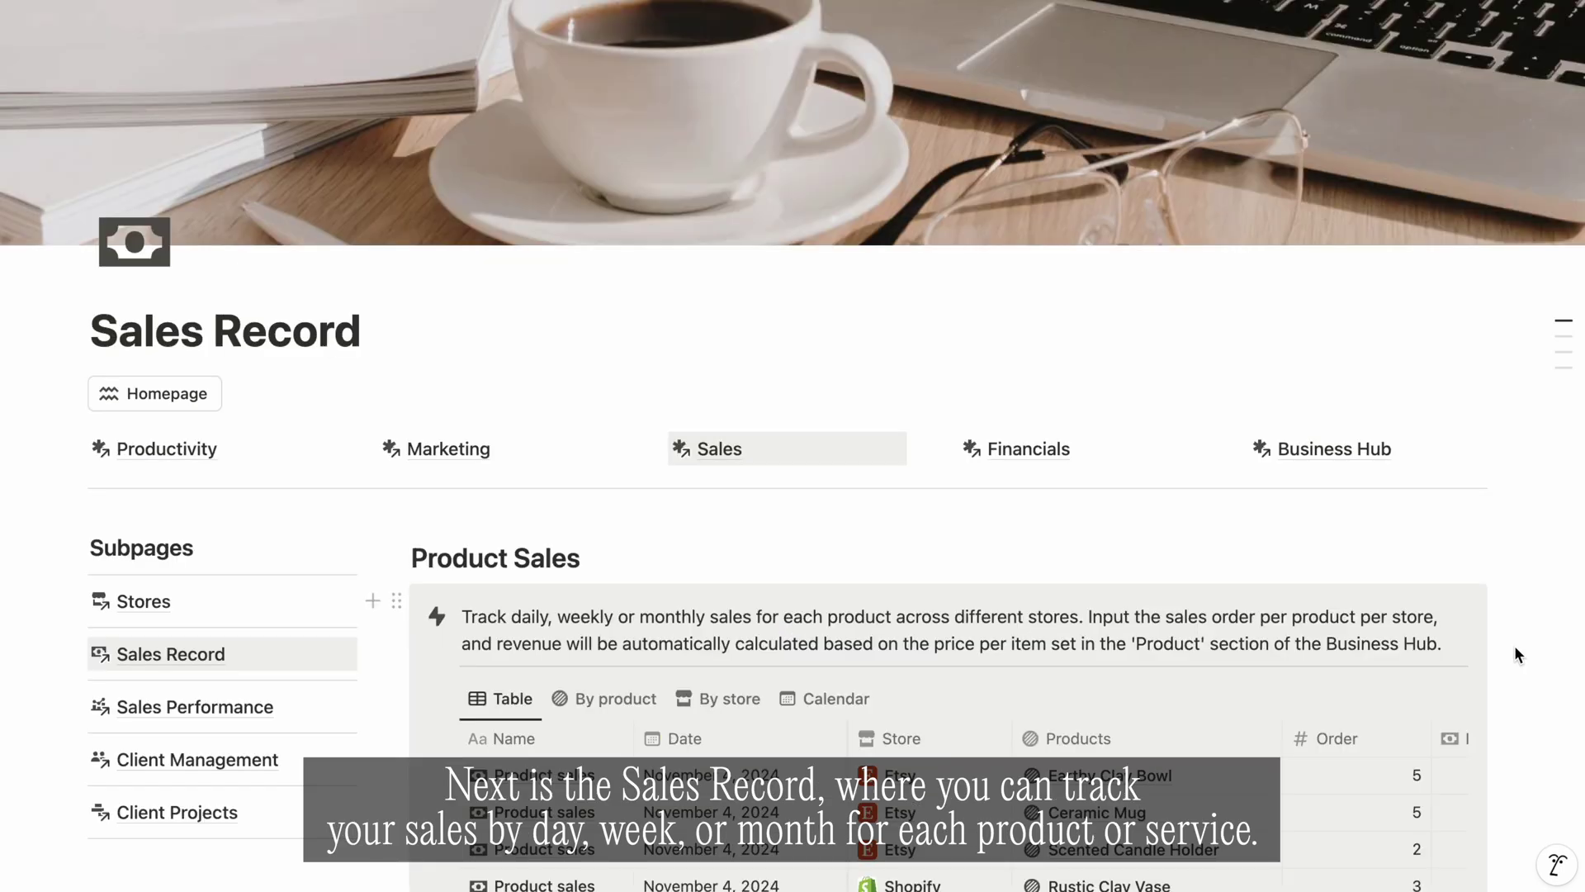
Step: Add a new Product Sales entry dated November 20, 2024
scroll(1514, 645, down, 2)
scroll(1499, 646, down, 2)
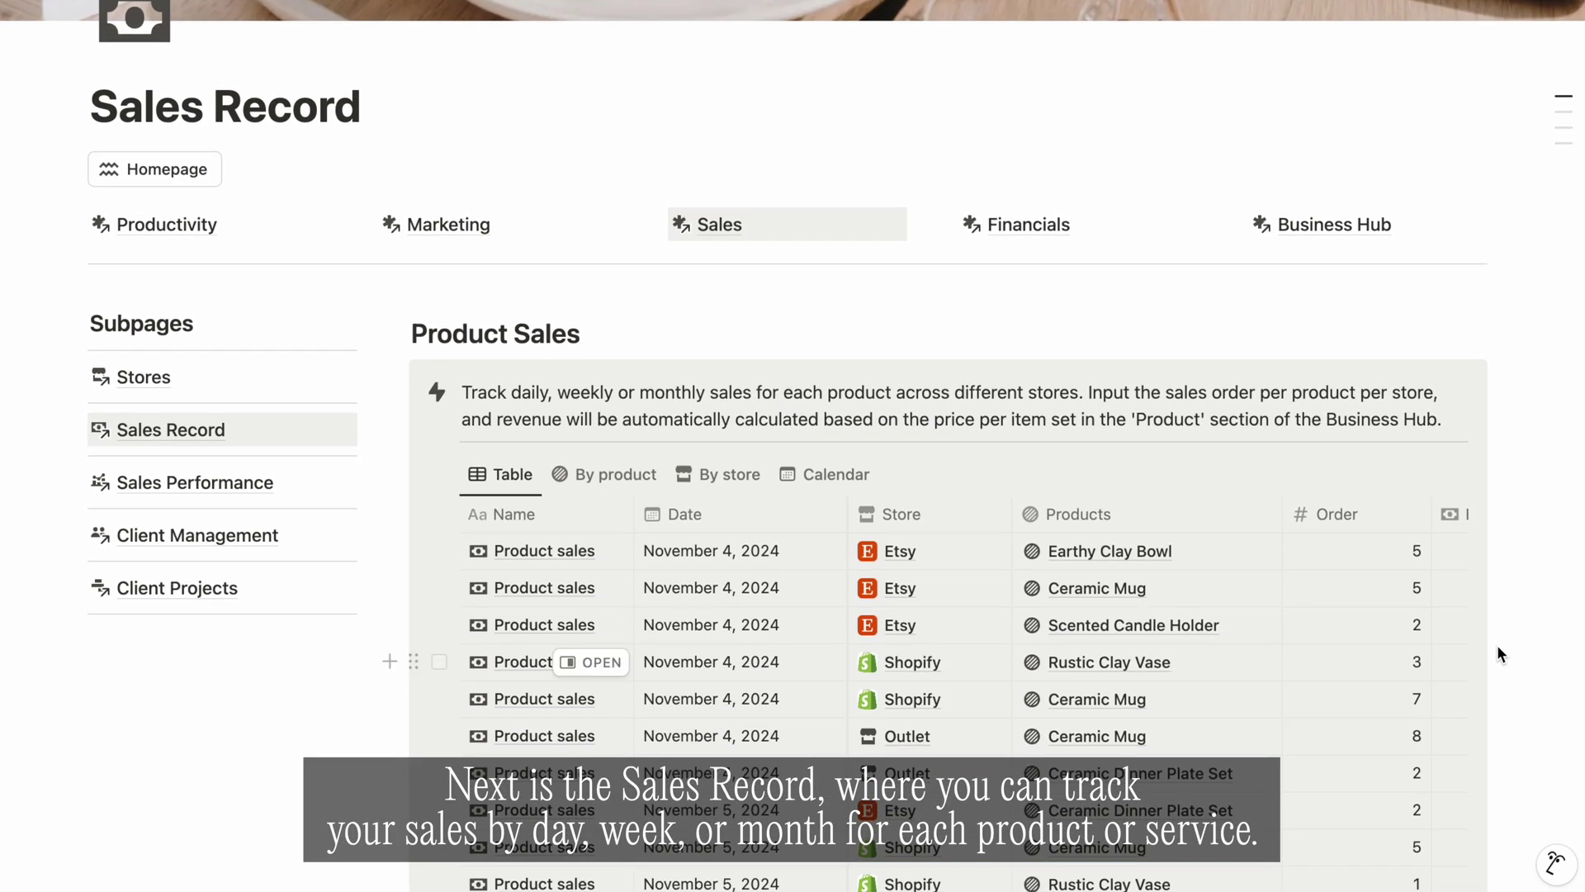
scroll(1499, 646, down, 3)
scroll(1498, 646, down, 4)
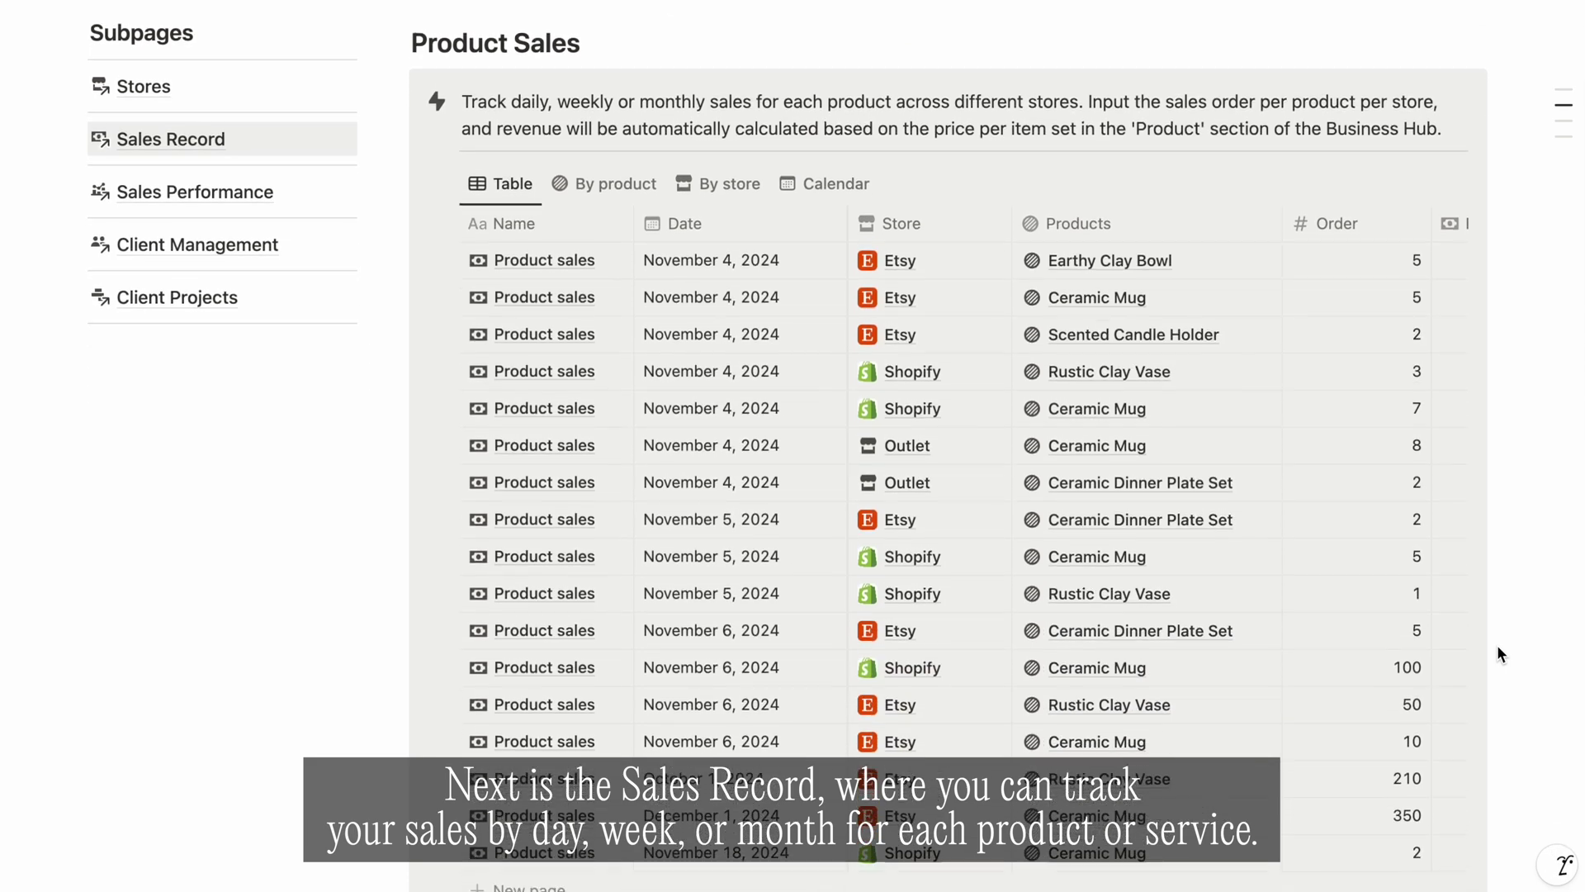
scroll(1498, 646, down, 4)
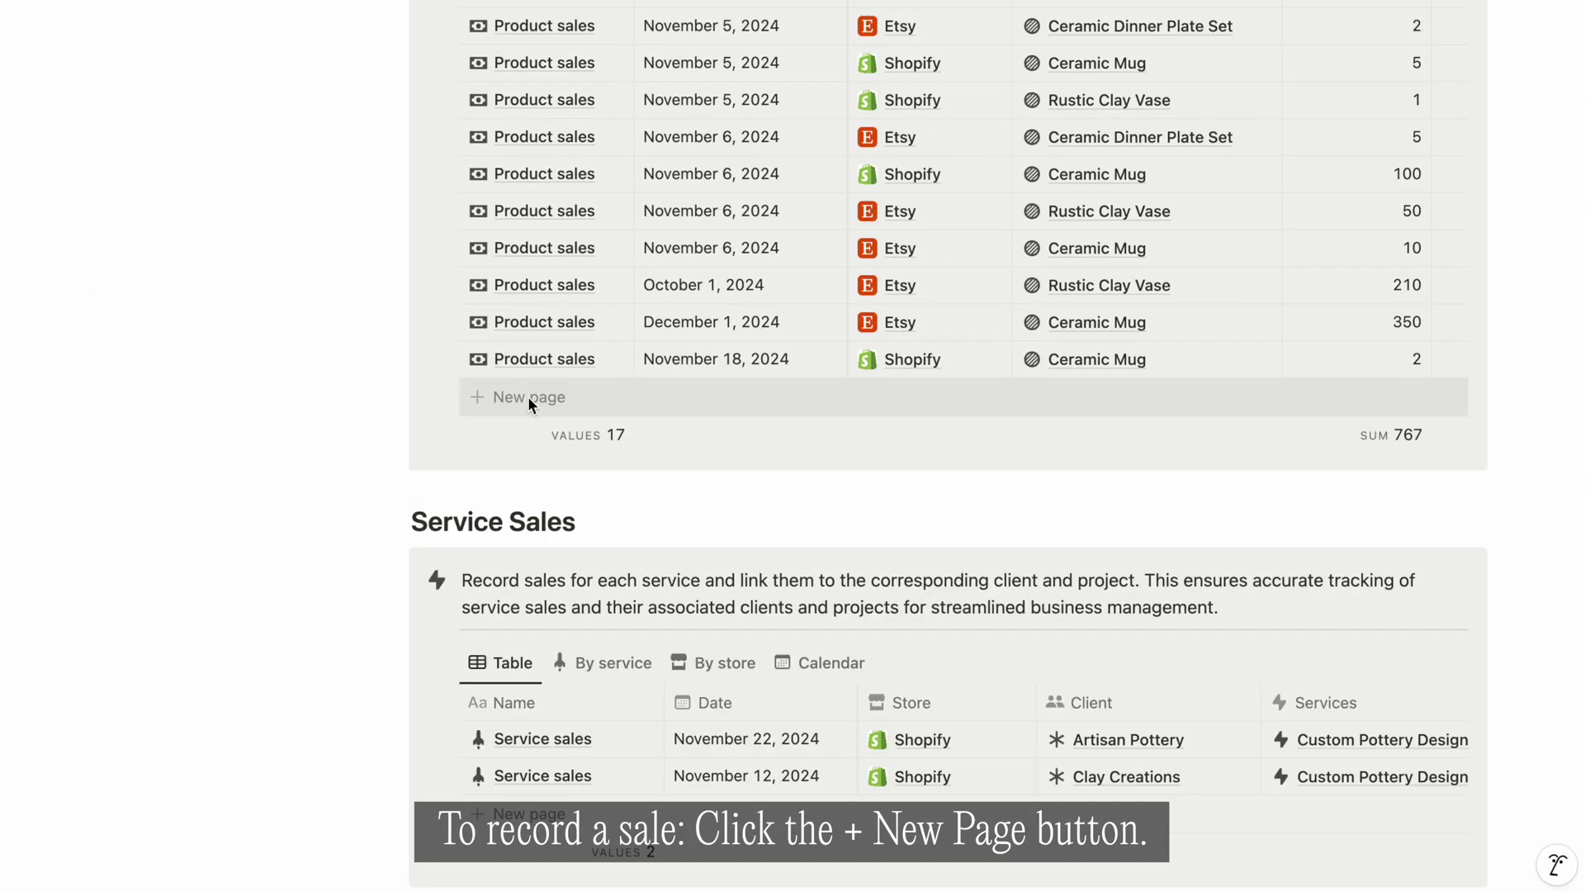
click(528, 396)
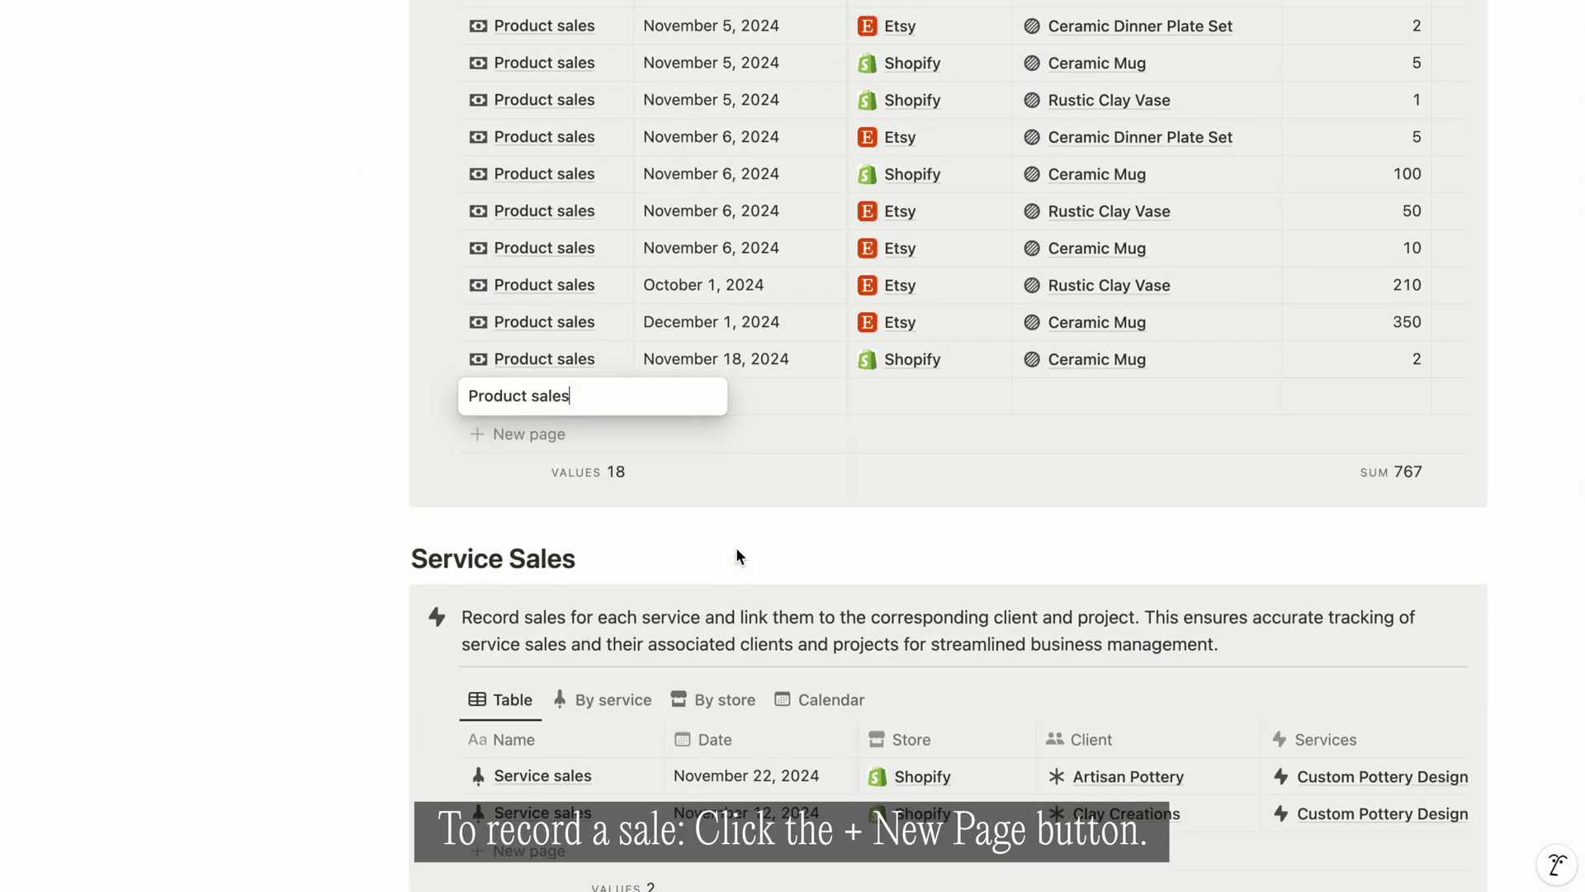
key(Escape)
click(720, 396)
click(920, 398)
Step: Link the sale to the Amazon store and Linen Duvet Cover, with 5 orders
click(920, 398)
click(923, 513)
key(Escape)
click(1101, 397)
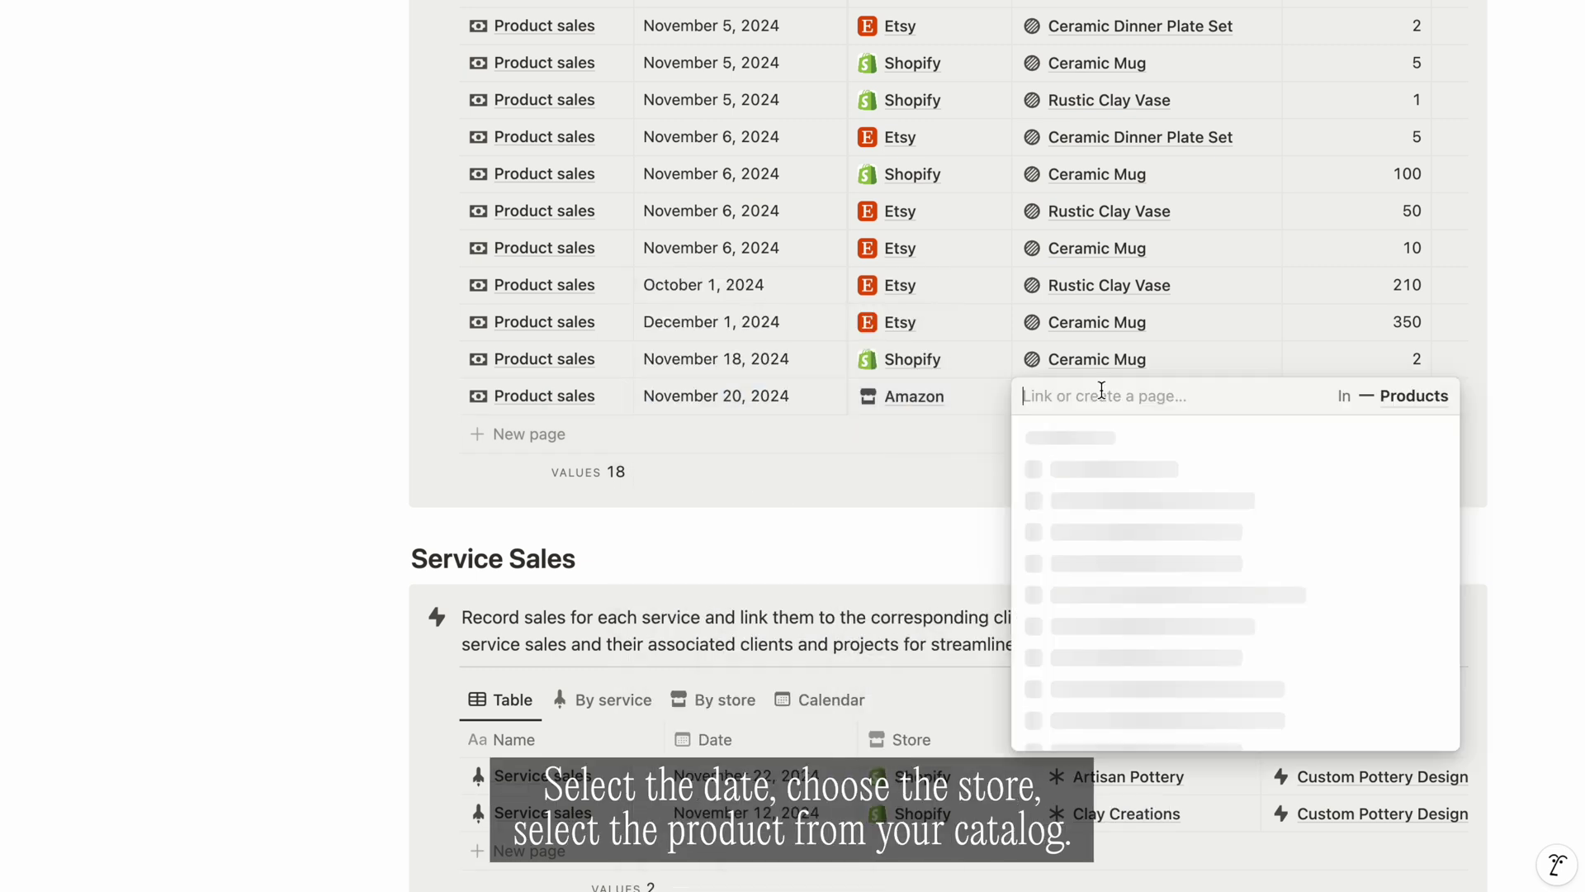
click(1105, 469)
click(1177, 396)
text(5)
key(Return)
Step: Check the Linen Duvet Cover product page, then view Sales Record By product and By store
scroll(1142, 403, right, 2)
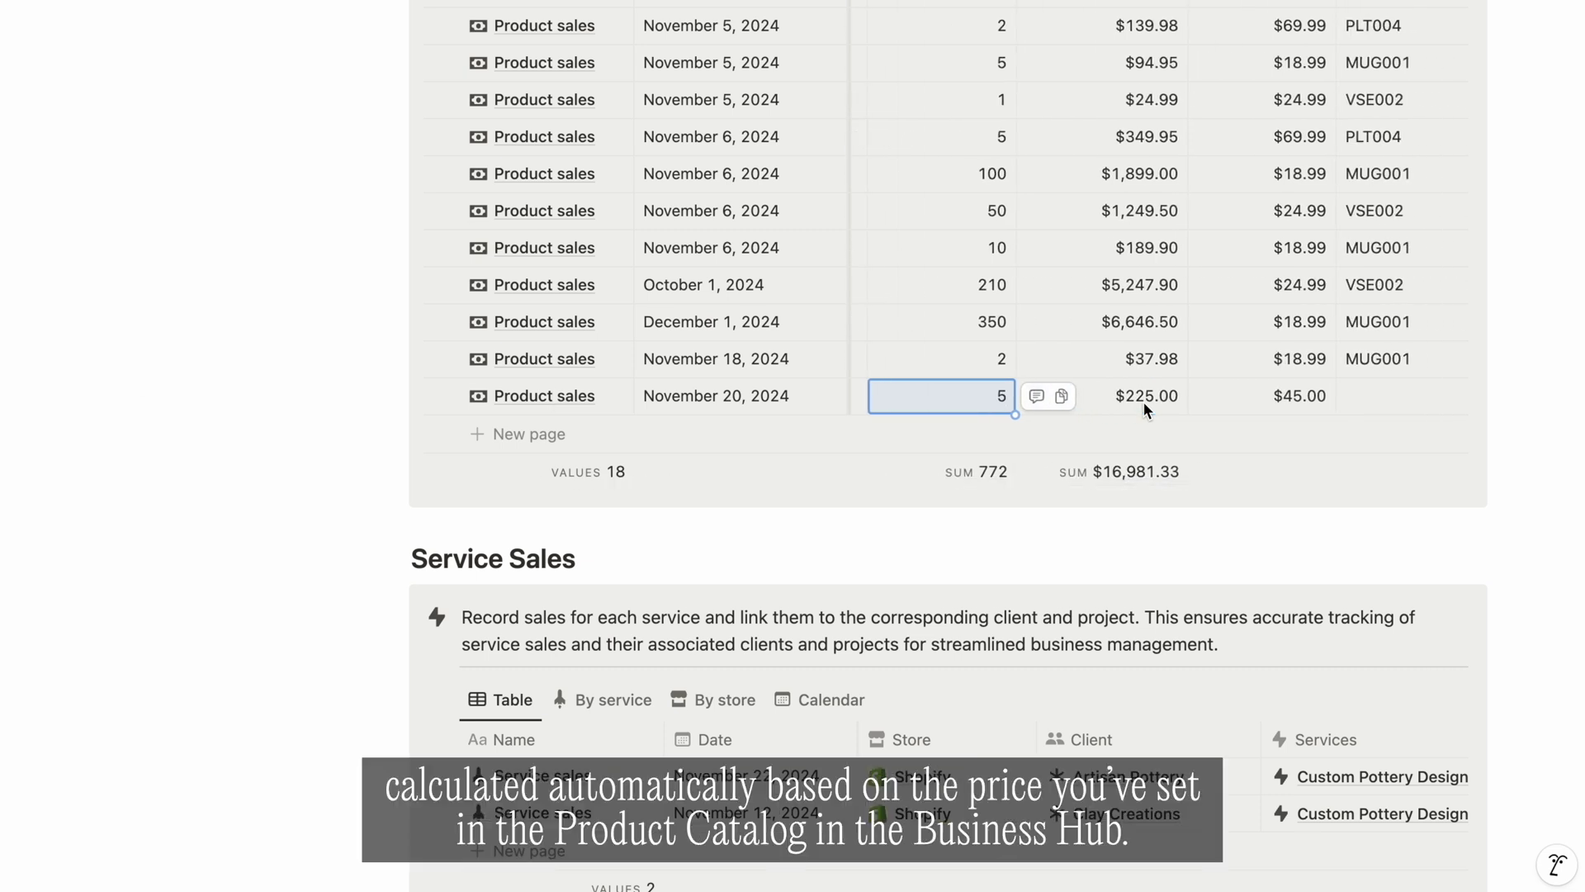
key(Left)
key(Return)
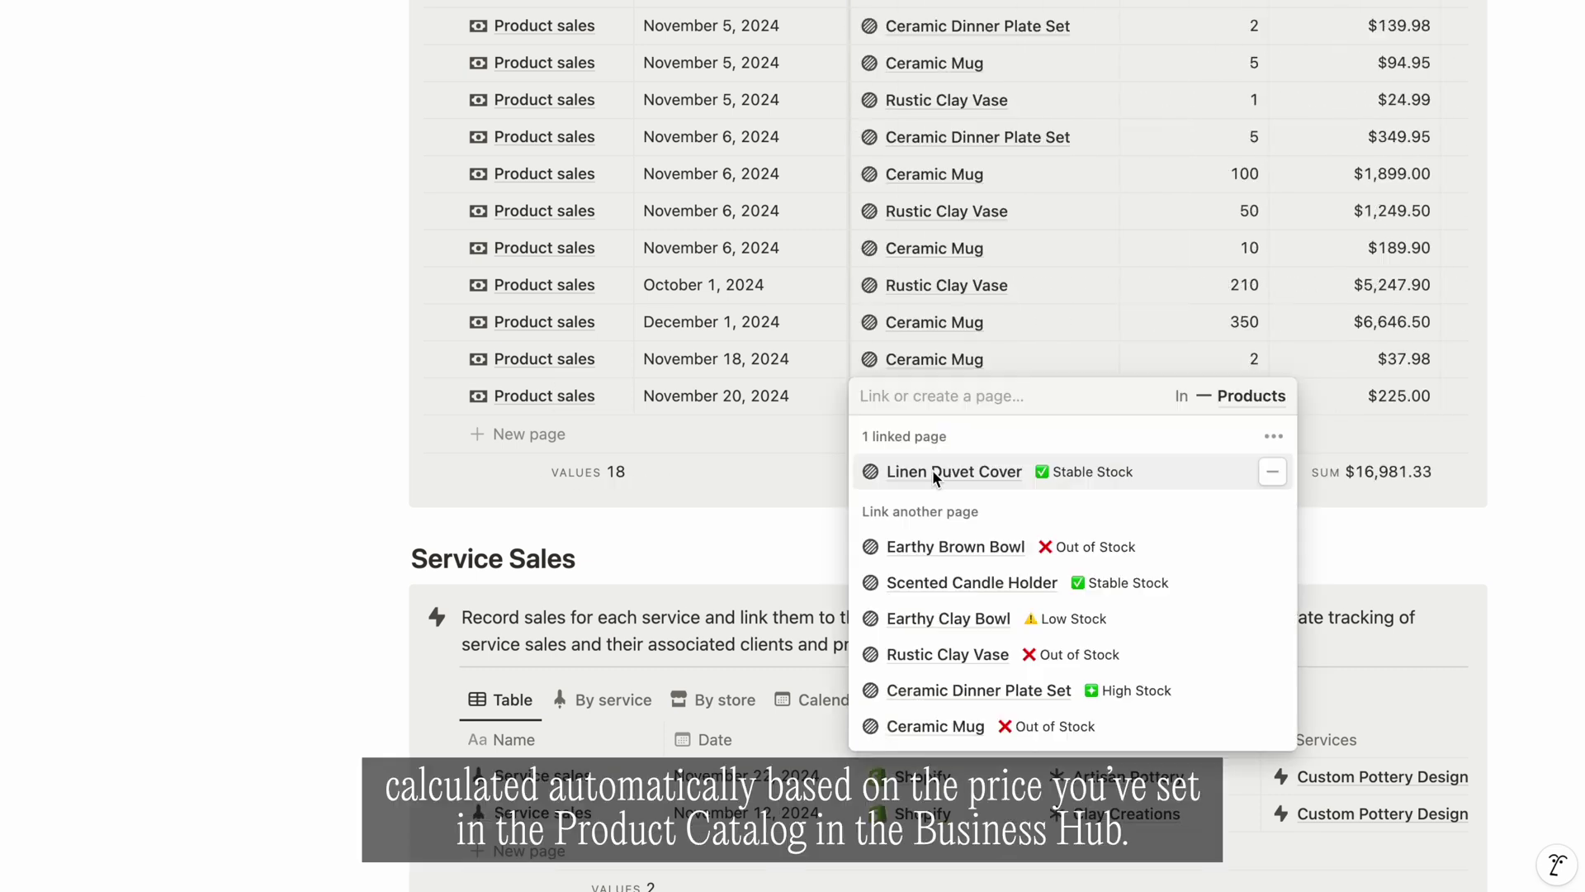
click(931, 470)
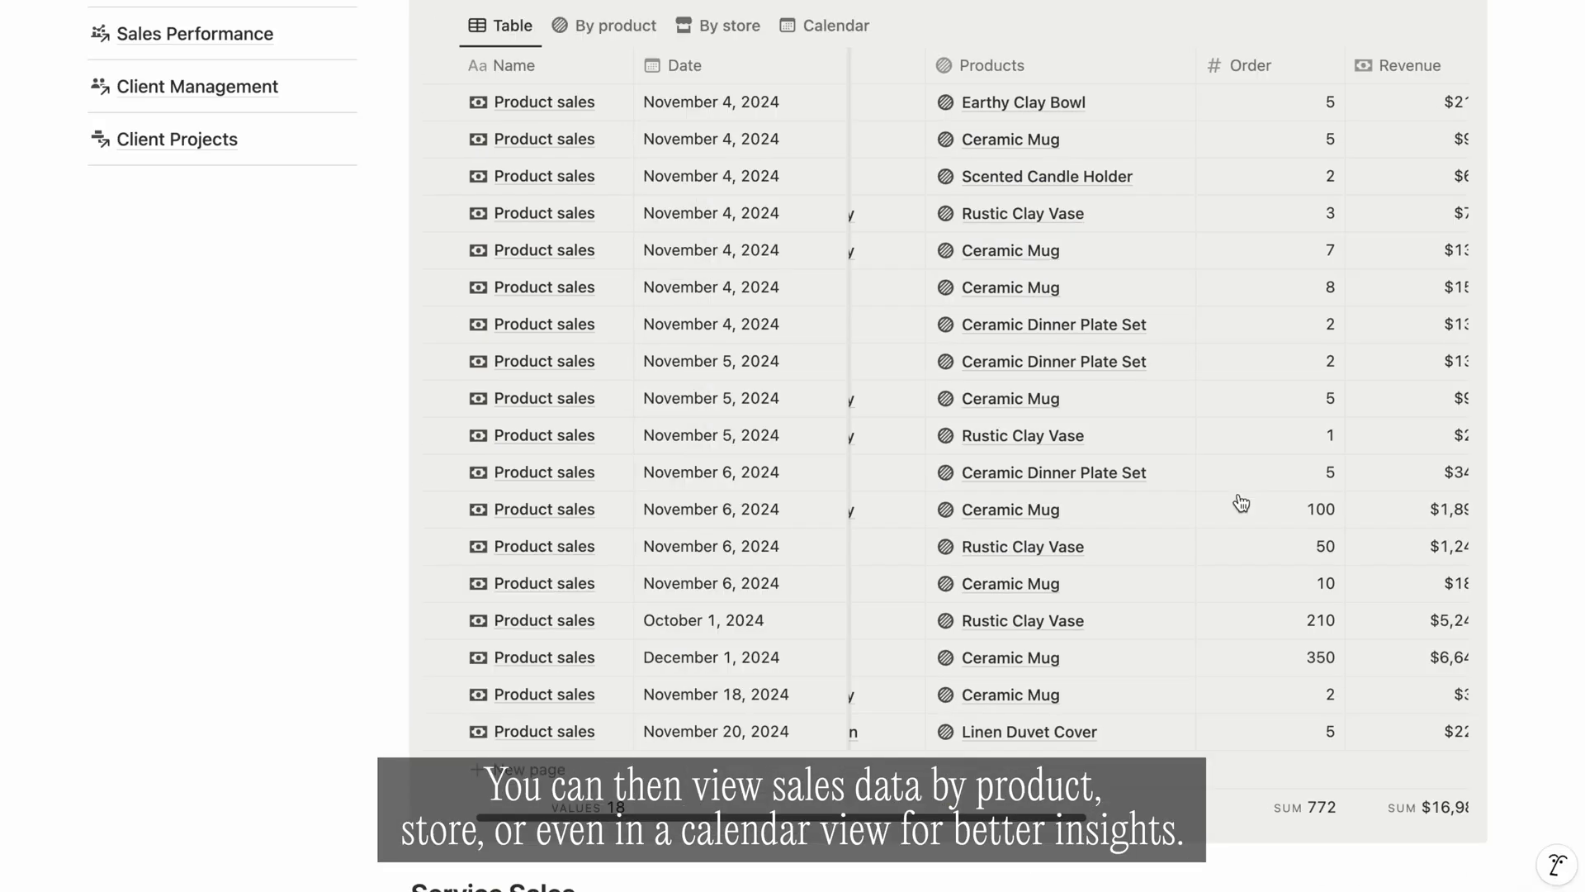
scroll(1197, 501, up, 2)
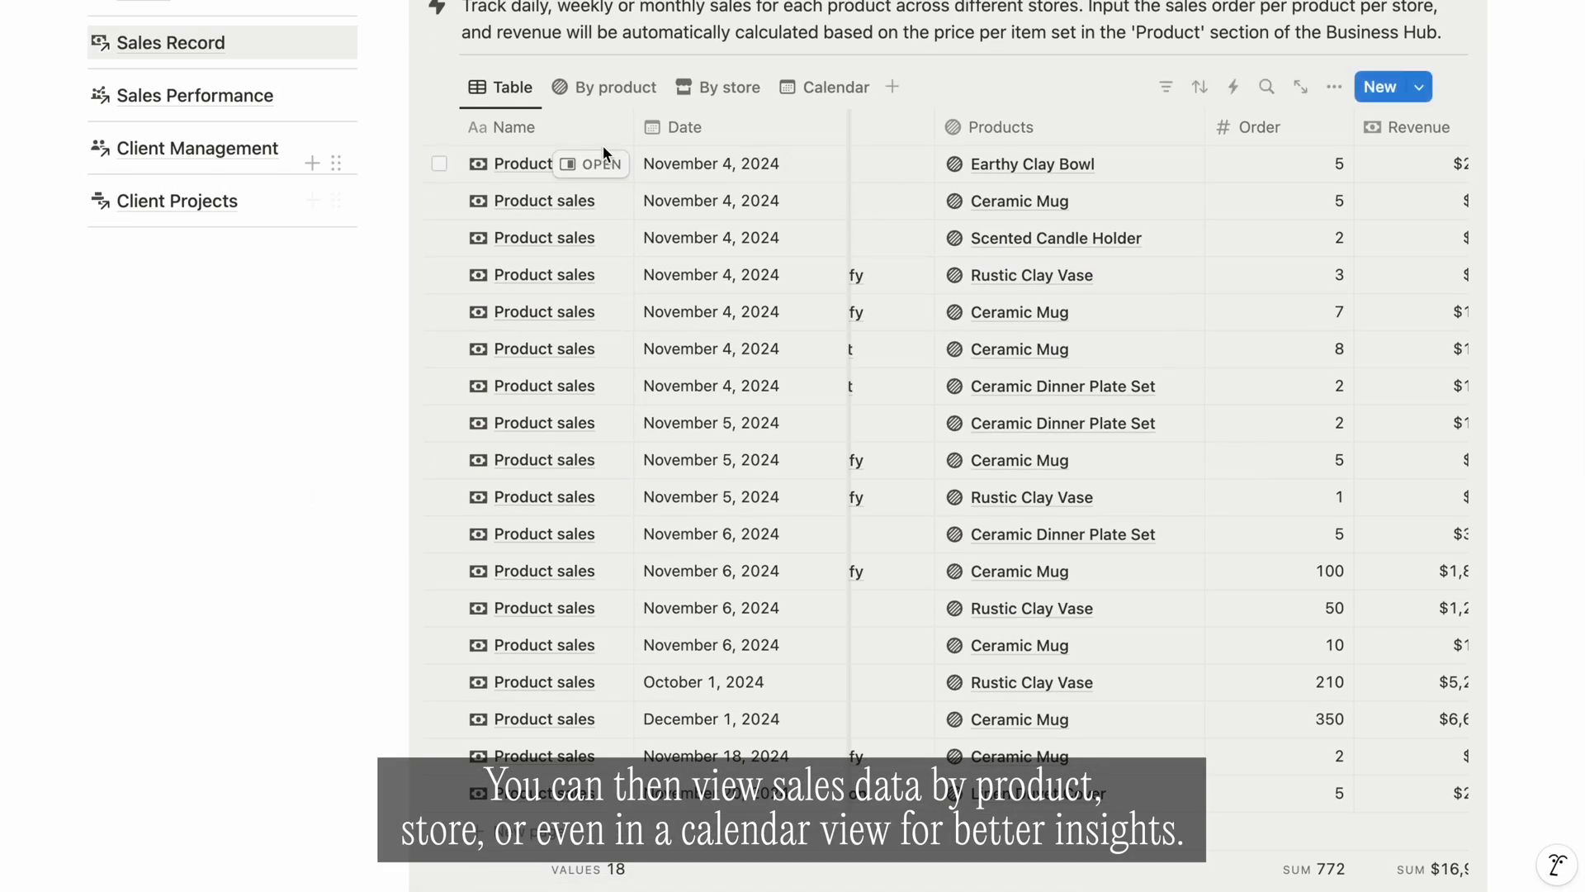
click(599, 89)
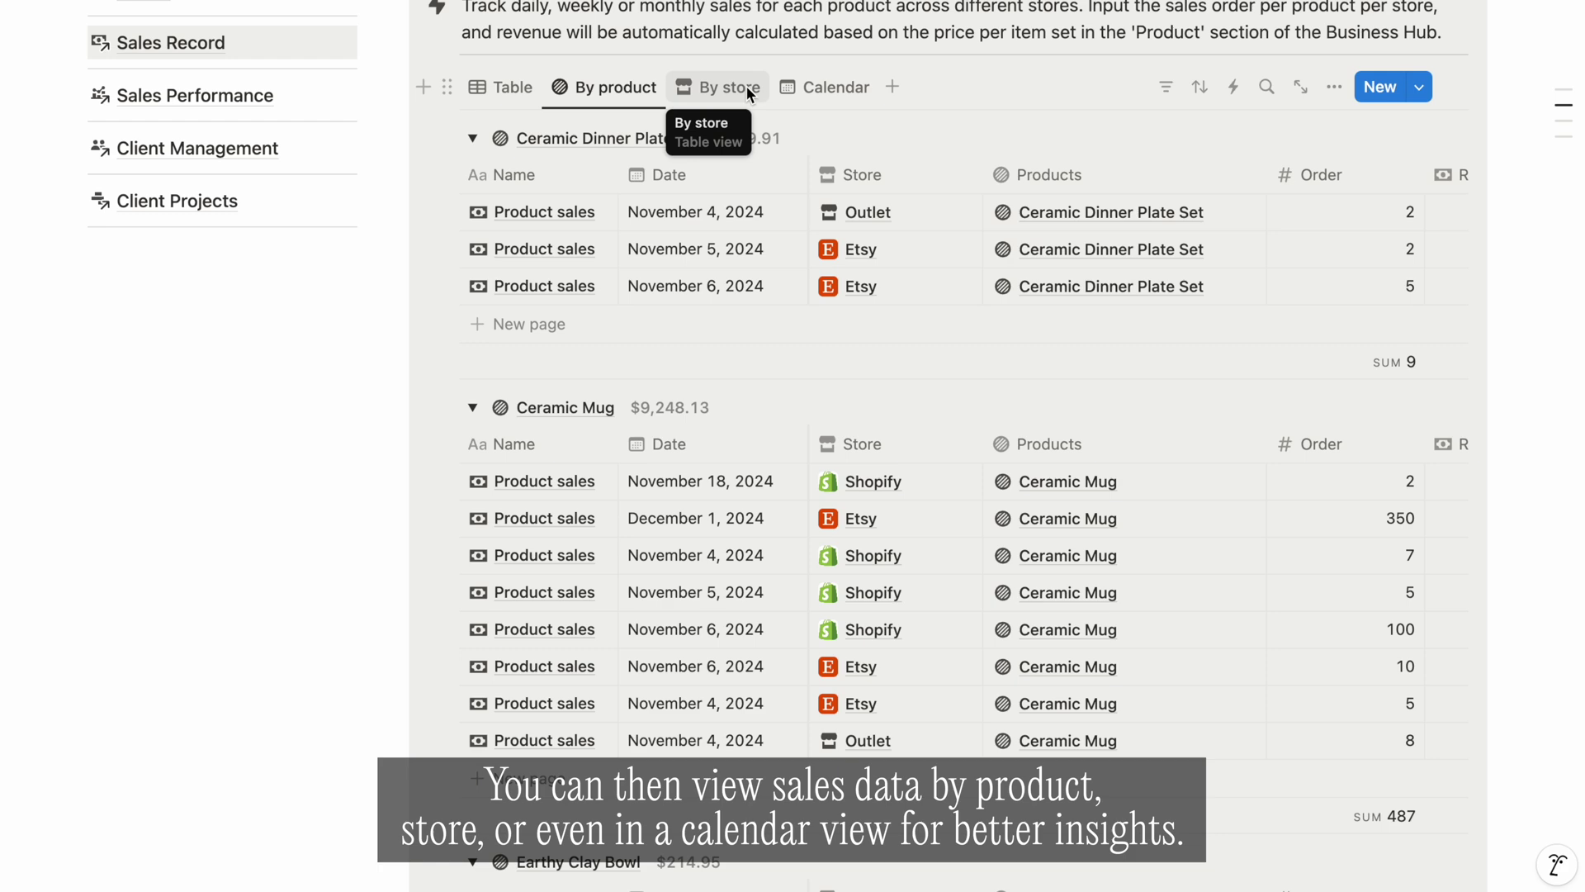
click(750, 86)
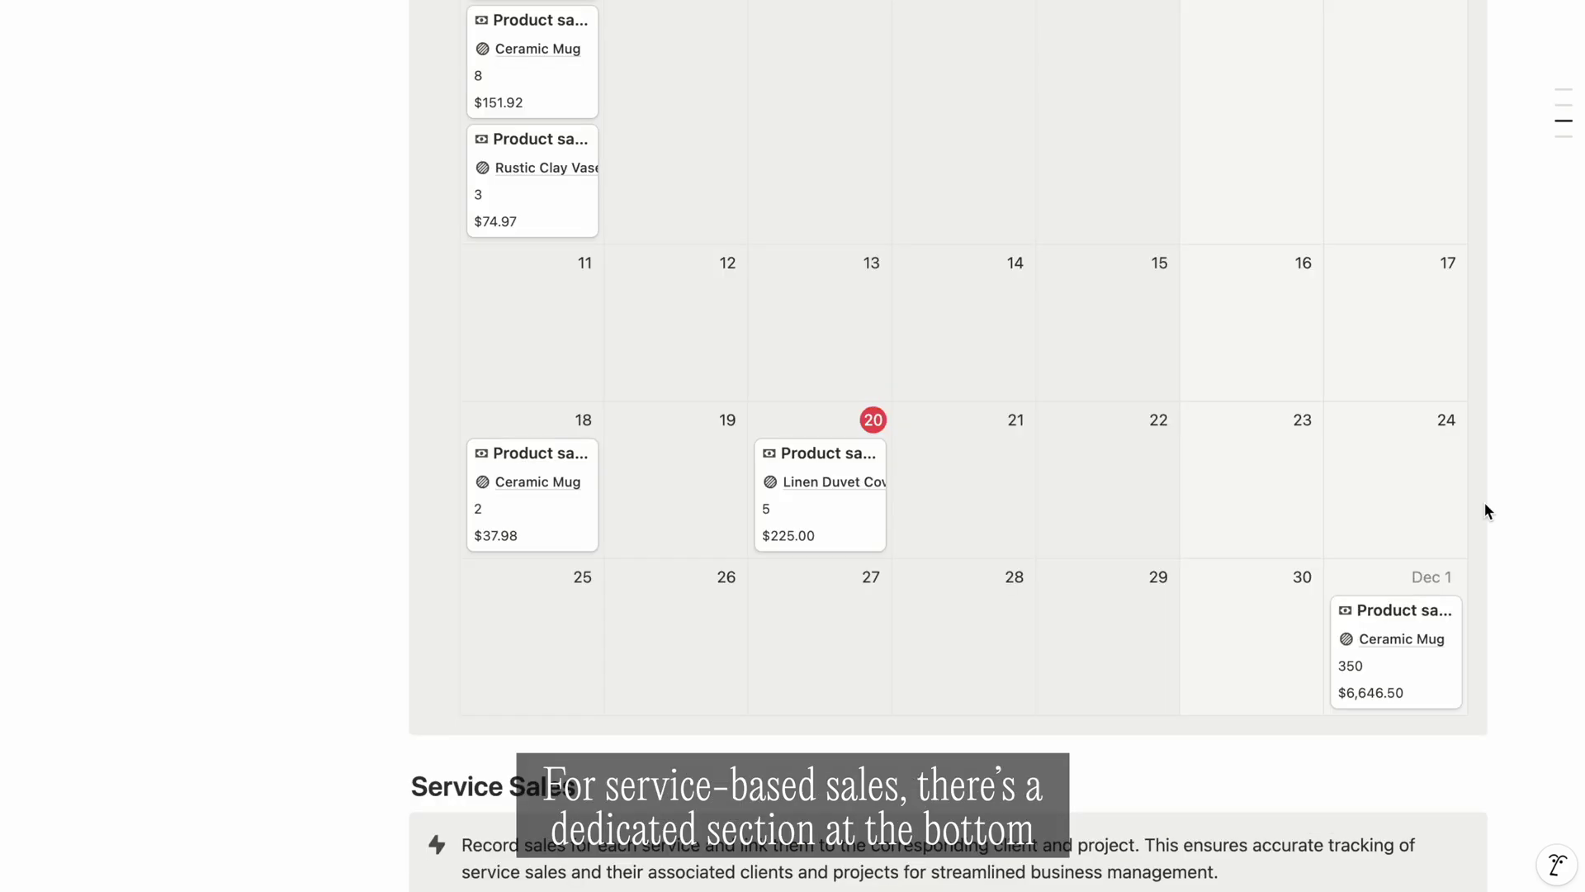
Step: Add a new Service Sales entry dated November 30 at the Outlet store
scroll(1484, 502, down, 6)
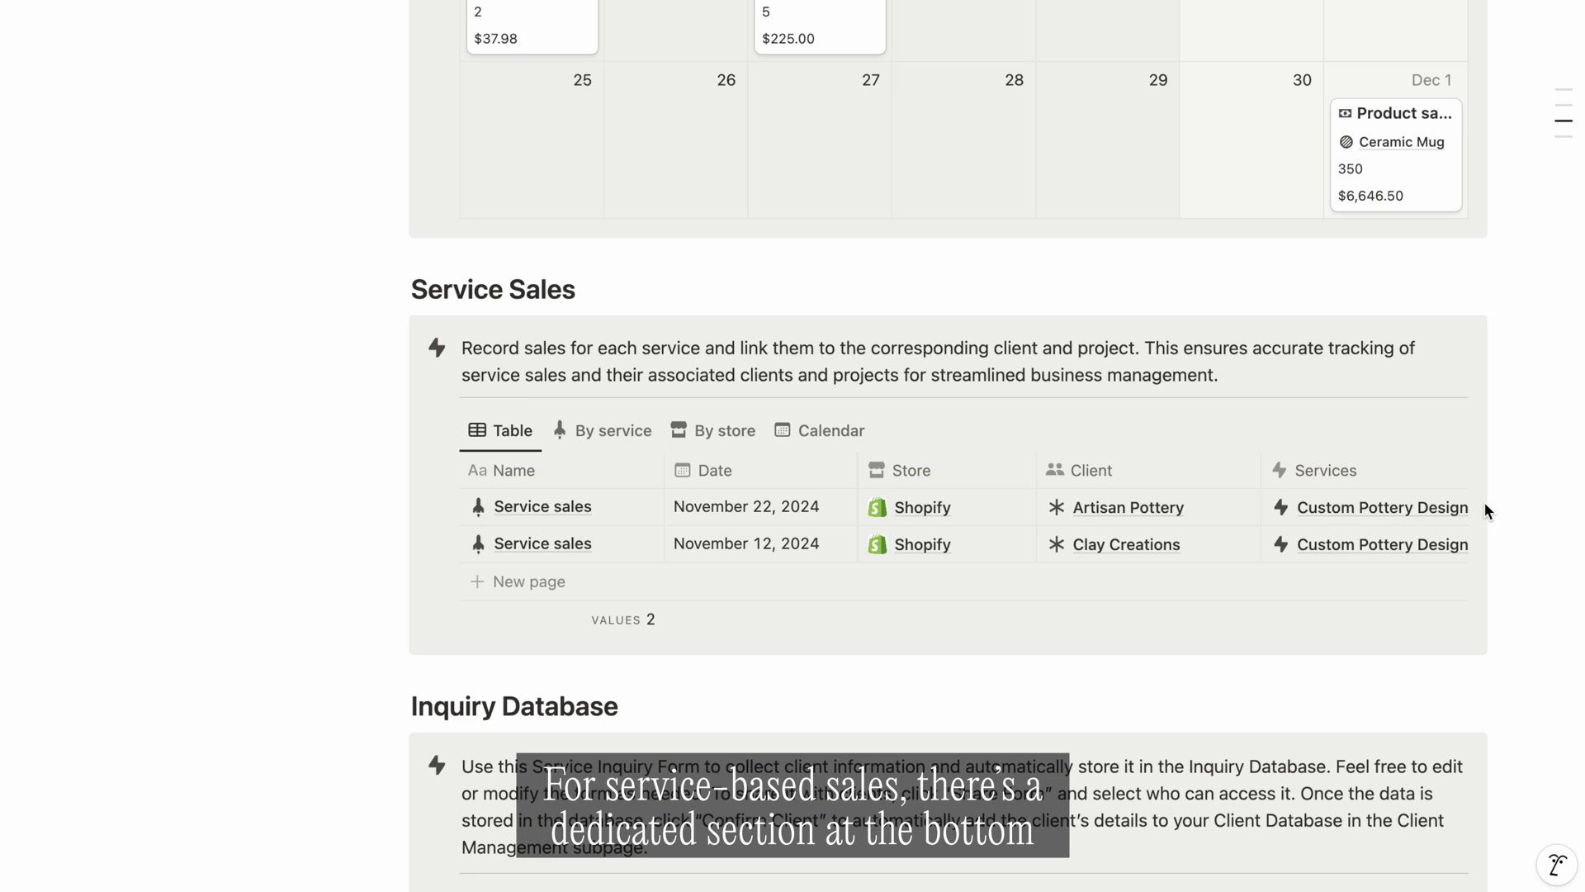
click(520, 583)
click(743, 580)
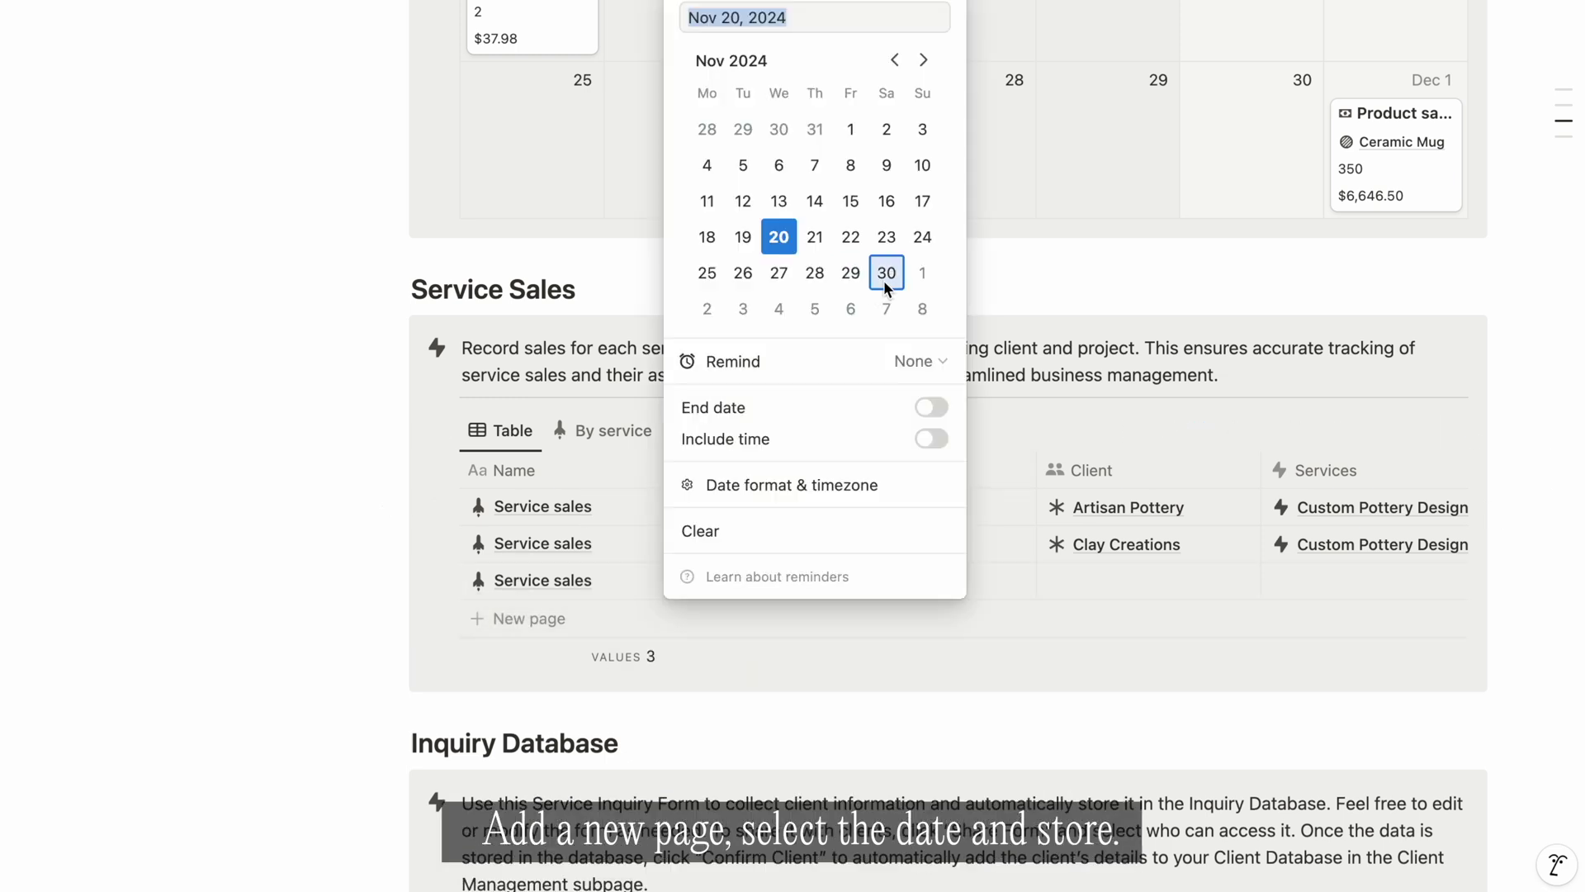
click(886, 274)
click(918, 499)
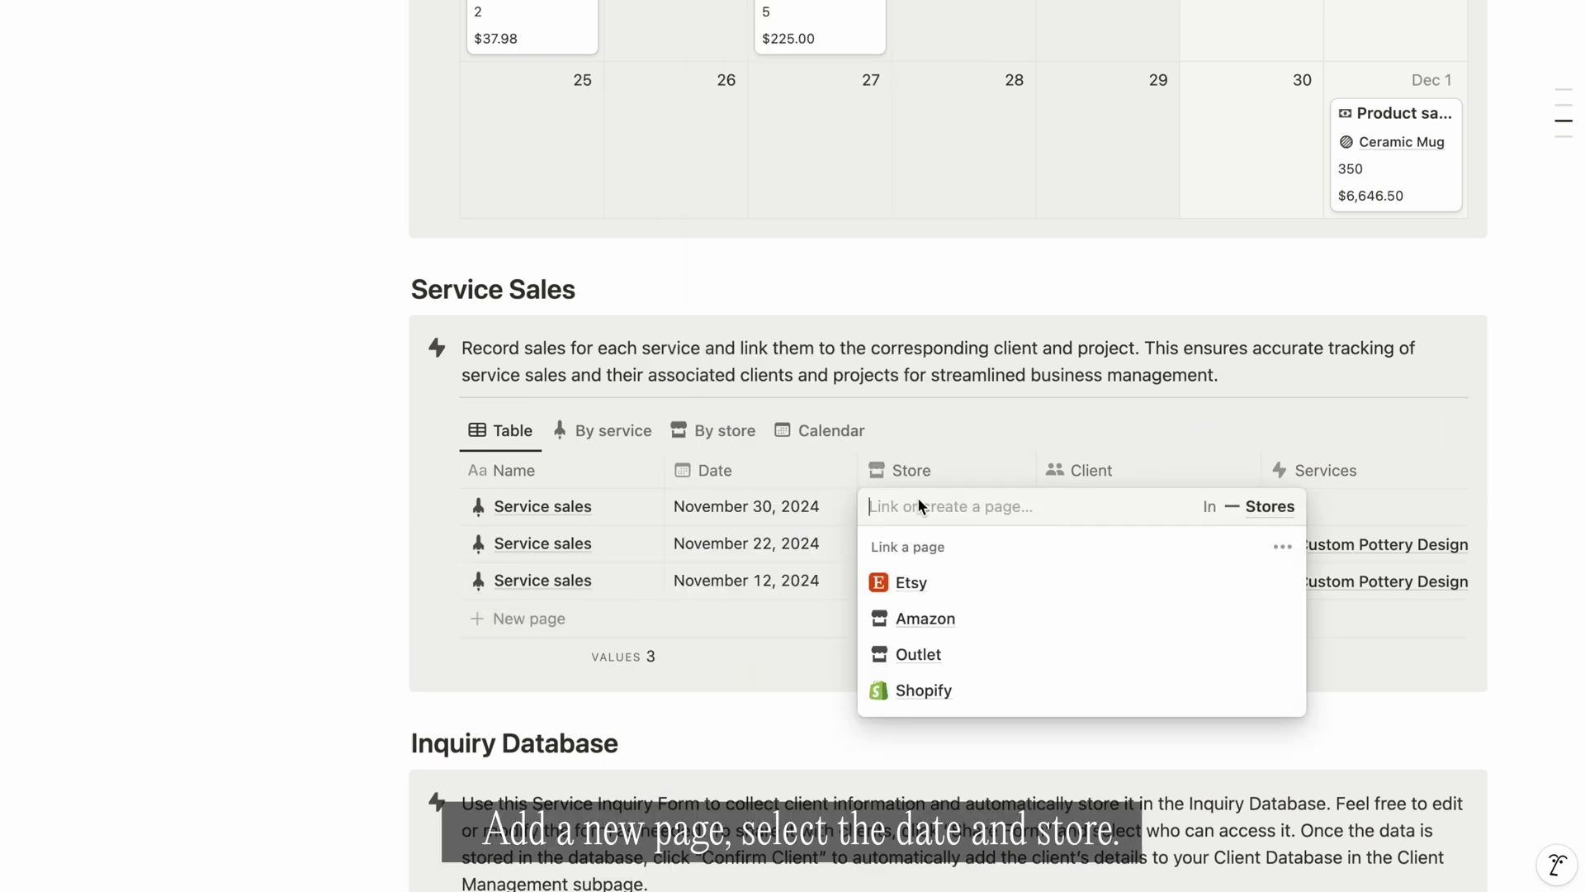
click(916, 656)
Step: Link Pottery Palace as client and Pottery Workshop as service, with a $1,000.00 amount
click(1147, 506)
click(1126, 577)
click(1322, 506)
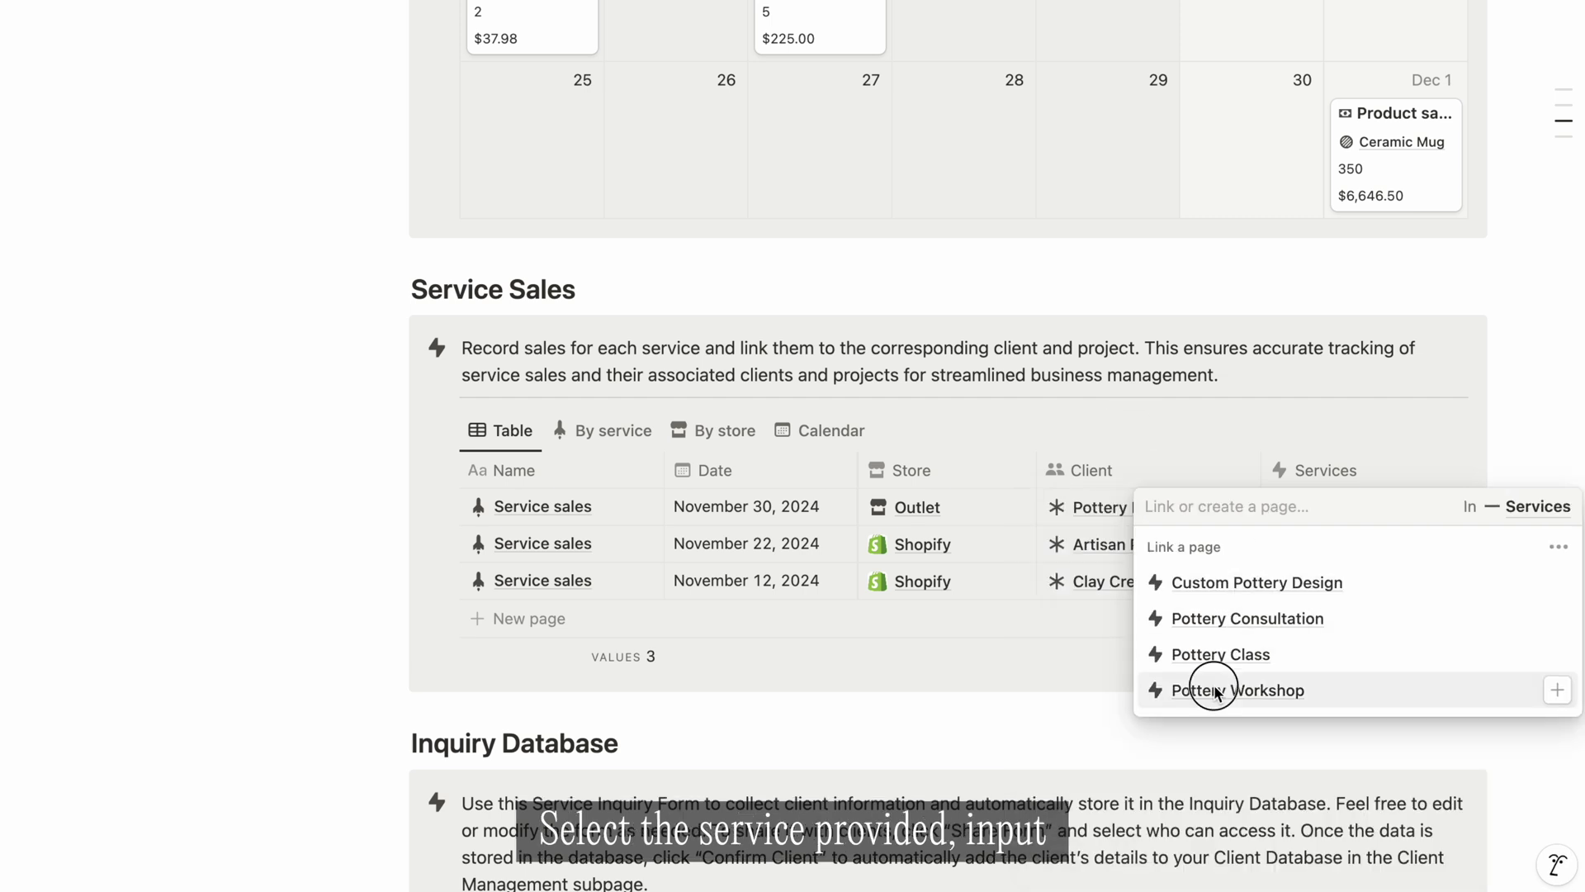
click(1214, 687)
scroll(1272, 541, right, 5)
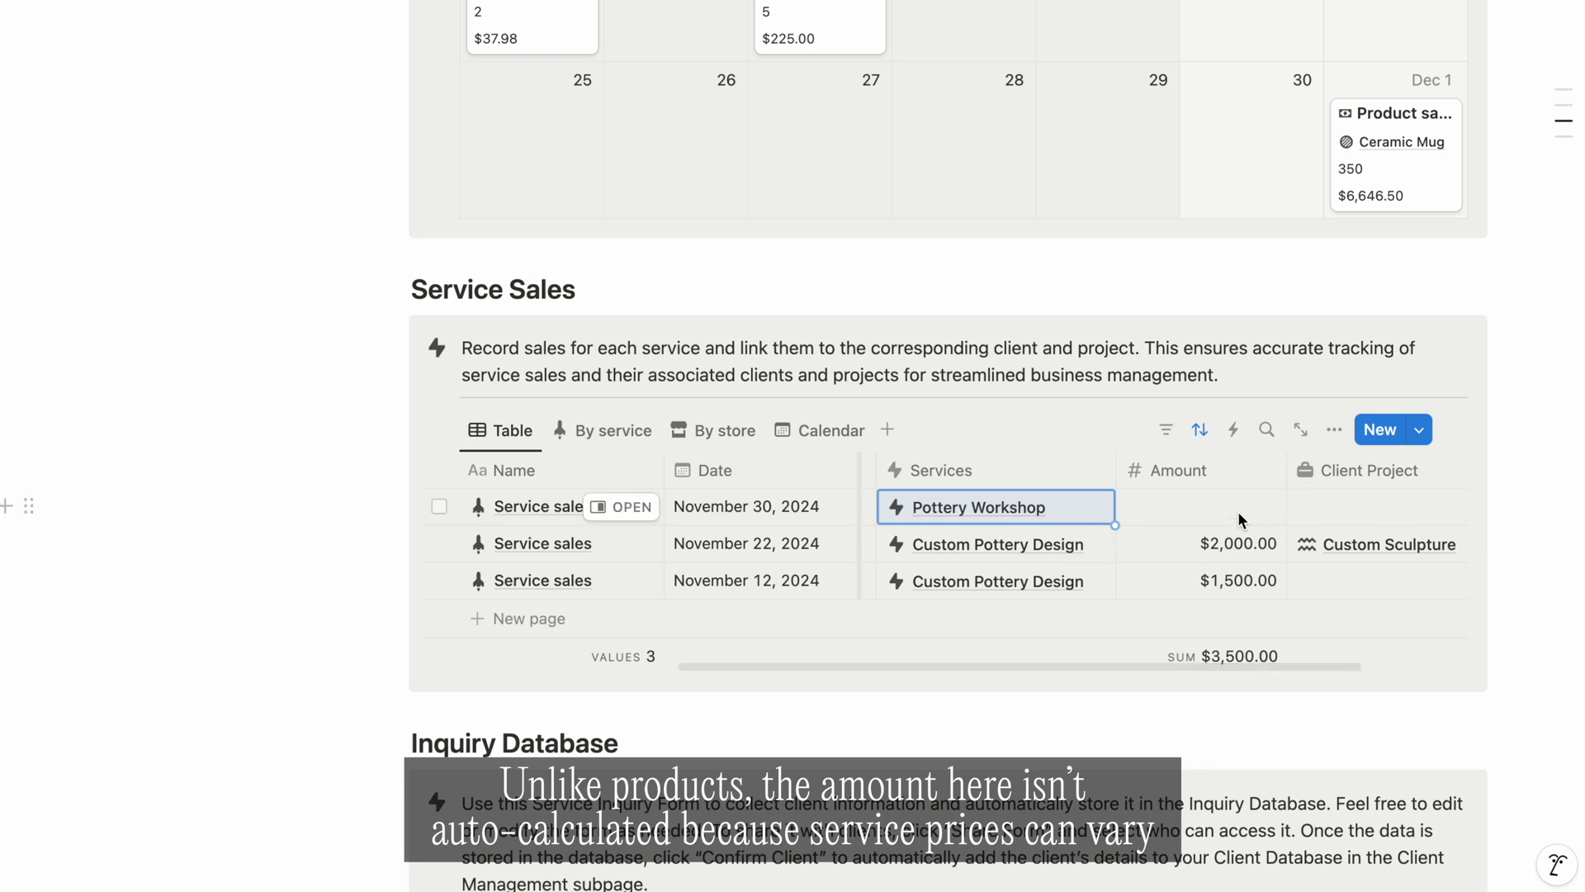
click(1258, 512)
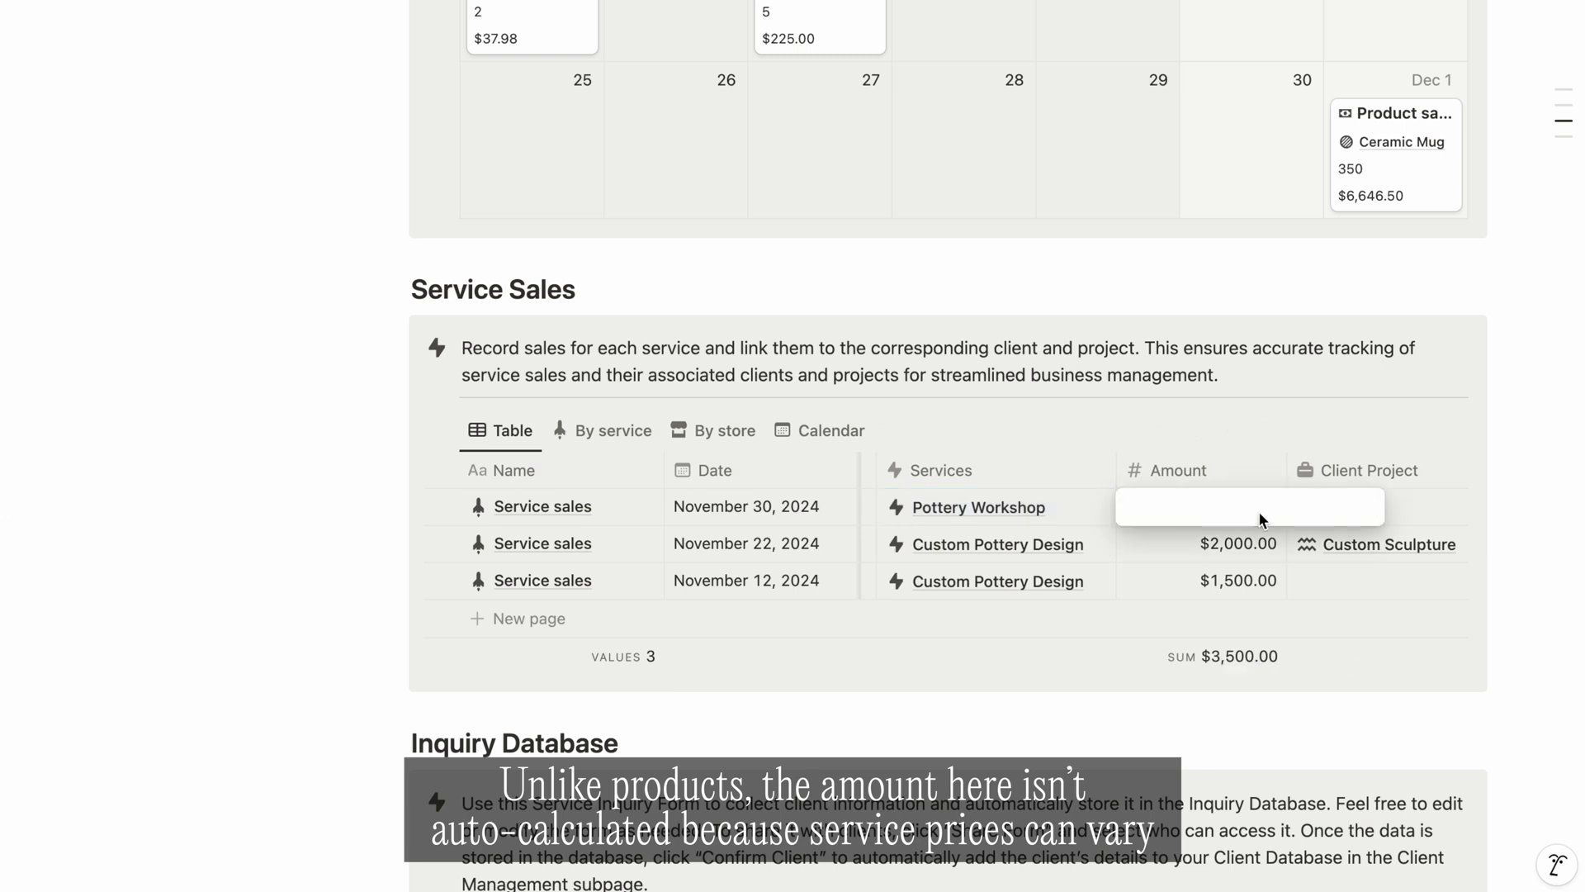
text(1000)
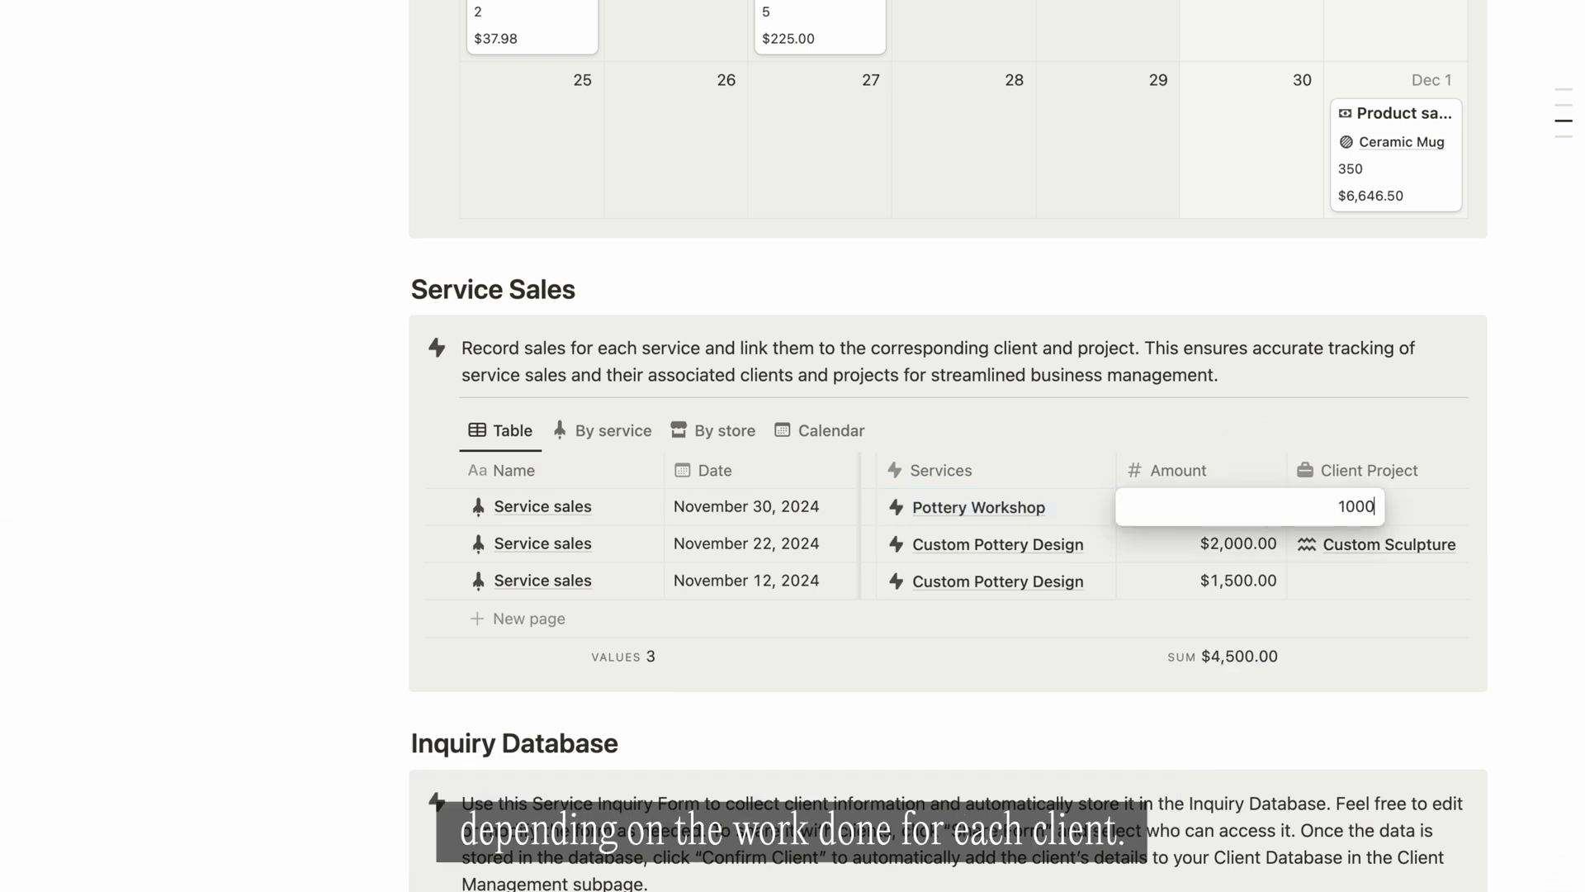
key(Return)
Step: Switch the Inquiry Database to its Service Inquiry Form view
scroll(1297, 594, down, 4)
scroll(1296, 594, down, 6)
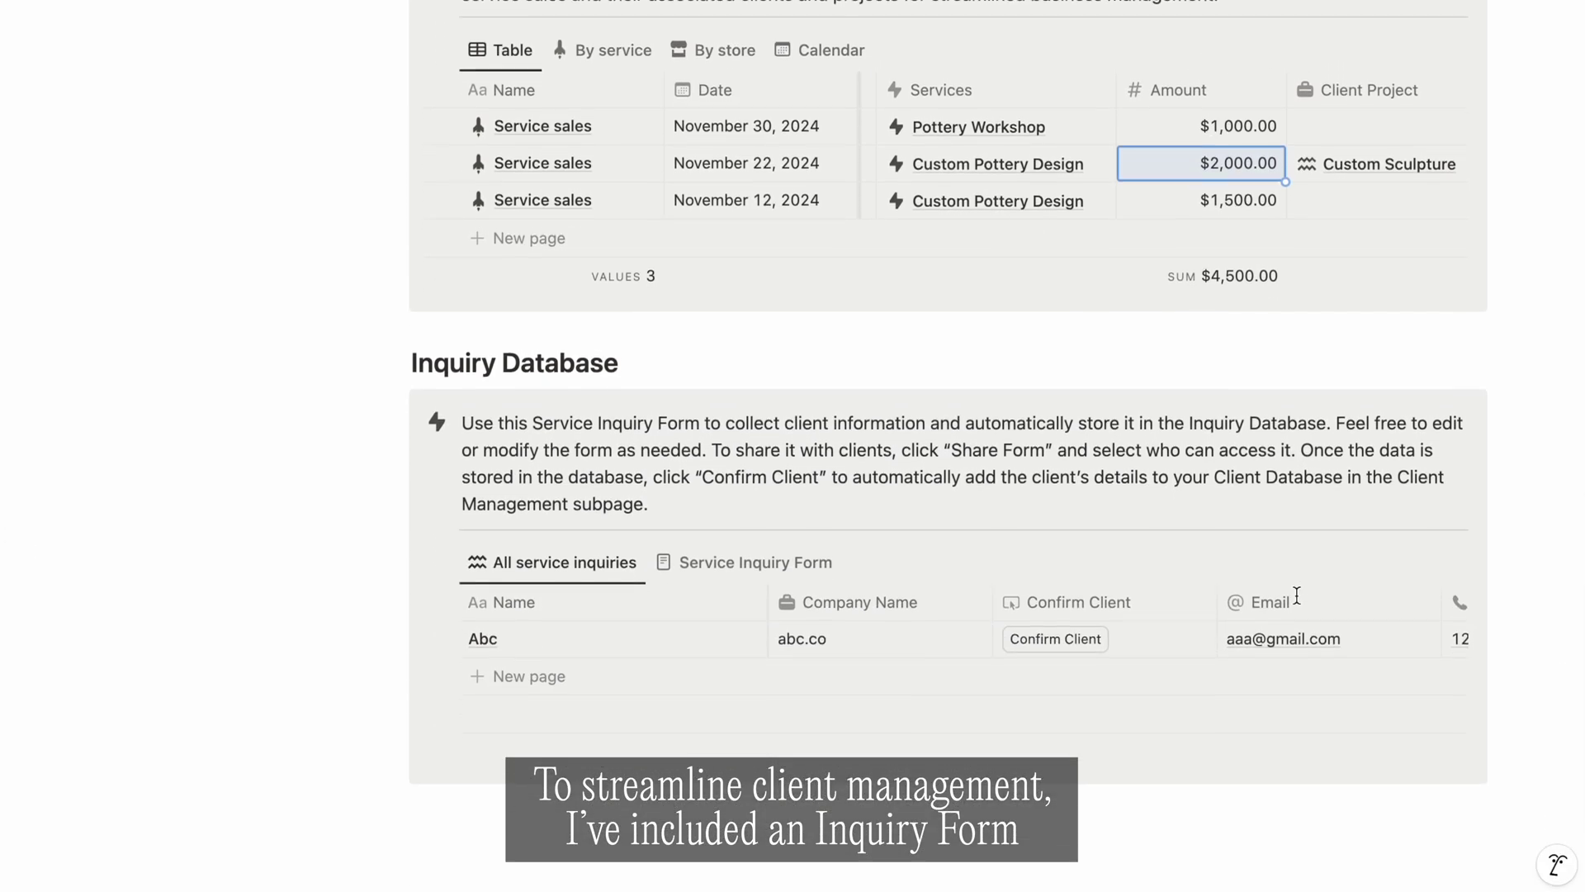
scroll(1299, 605, down, 2)
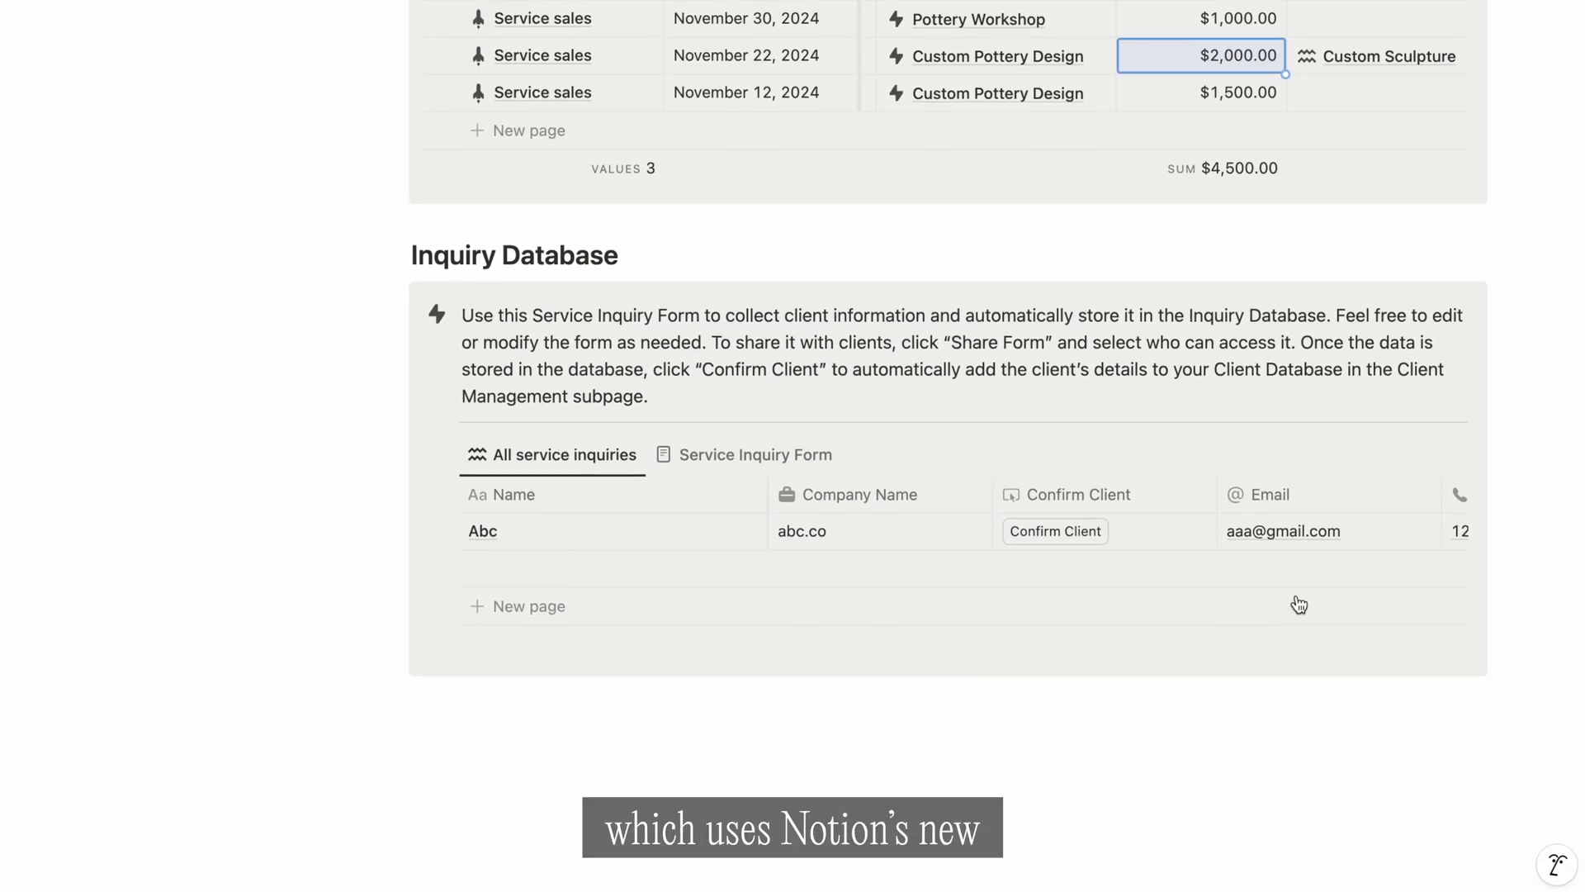
click(749, 450)
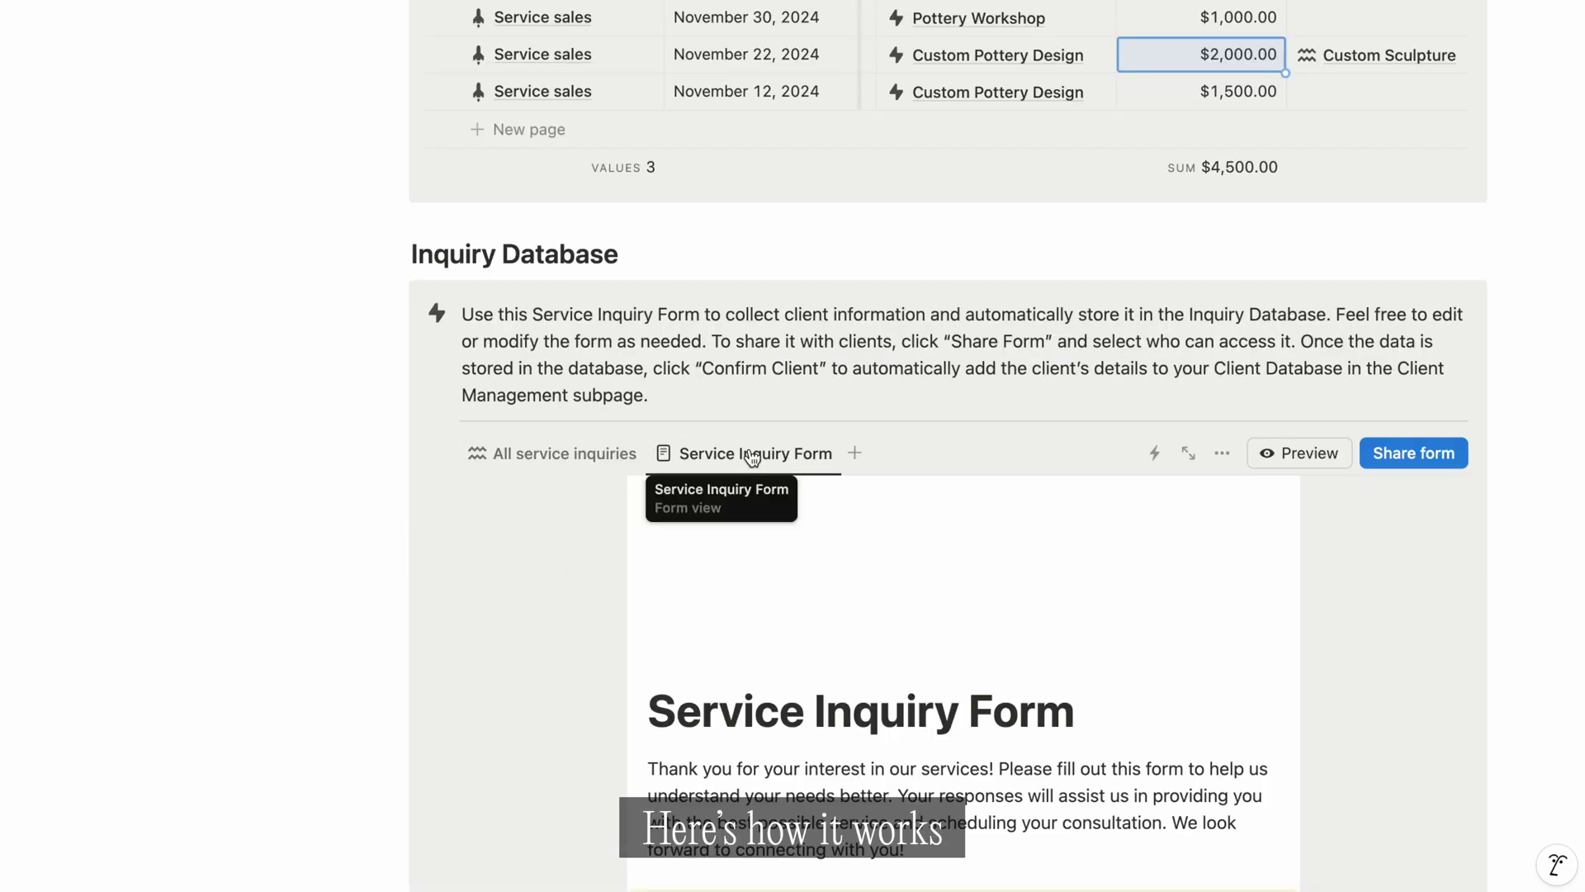
Step: Review every form question down to the I Agree acknowledgement and start adding a new question
scroll(1508, 537, down, 5)
scroll(1477, 540, down, 2)
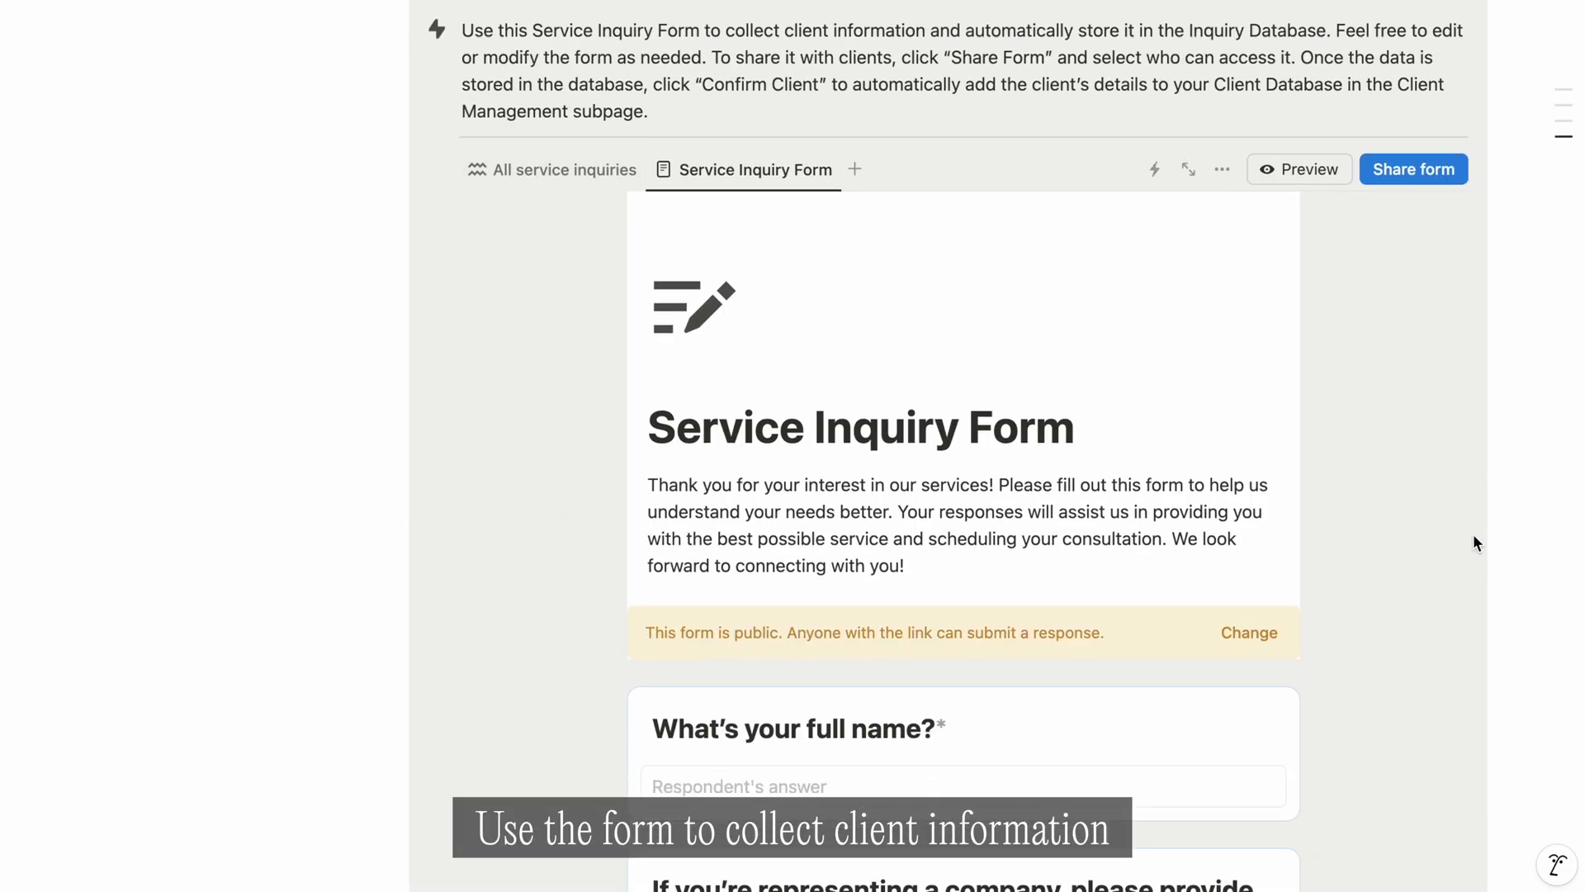
scroll(1473, 537, down, 2)
scroll(1473, 537, down, 2)
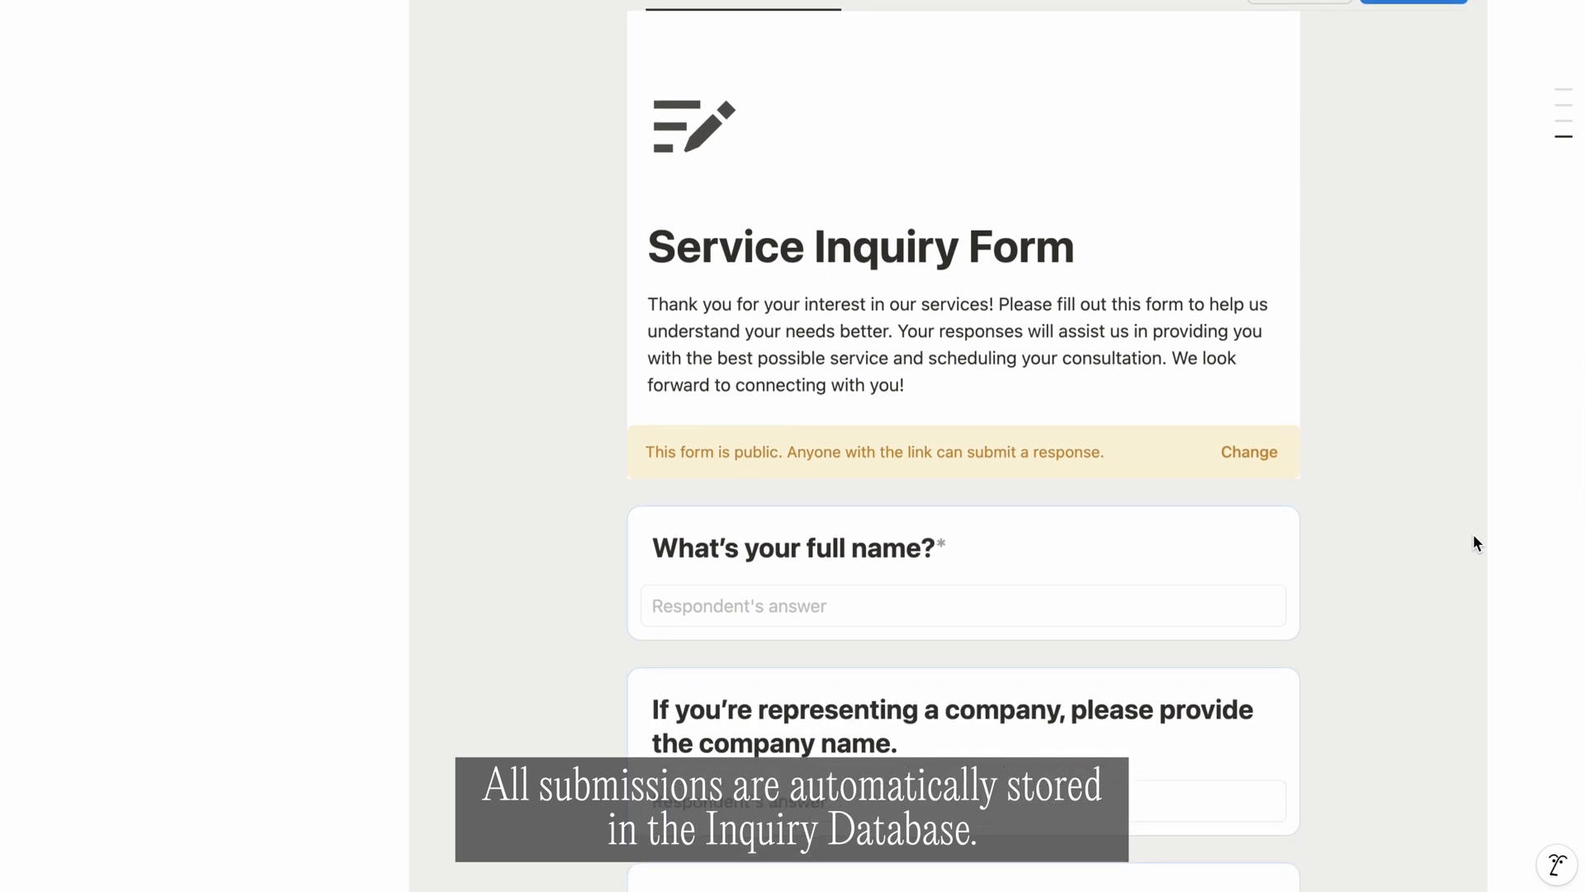
scroll(1475, 537, down, 4)
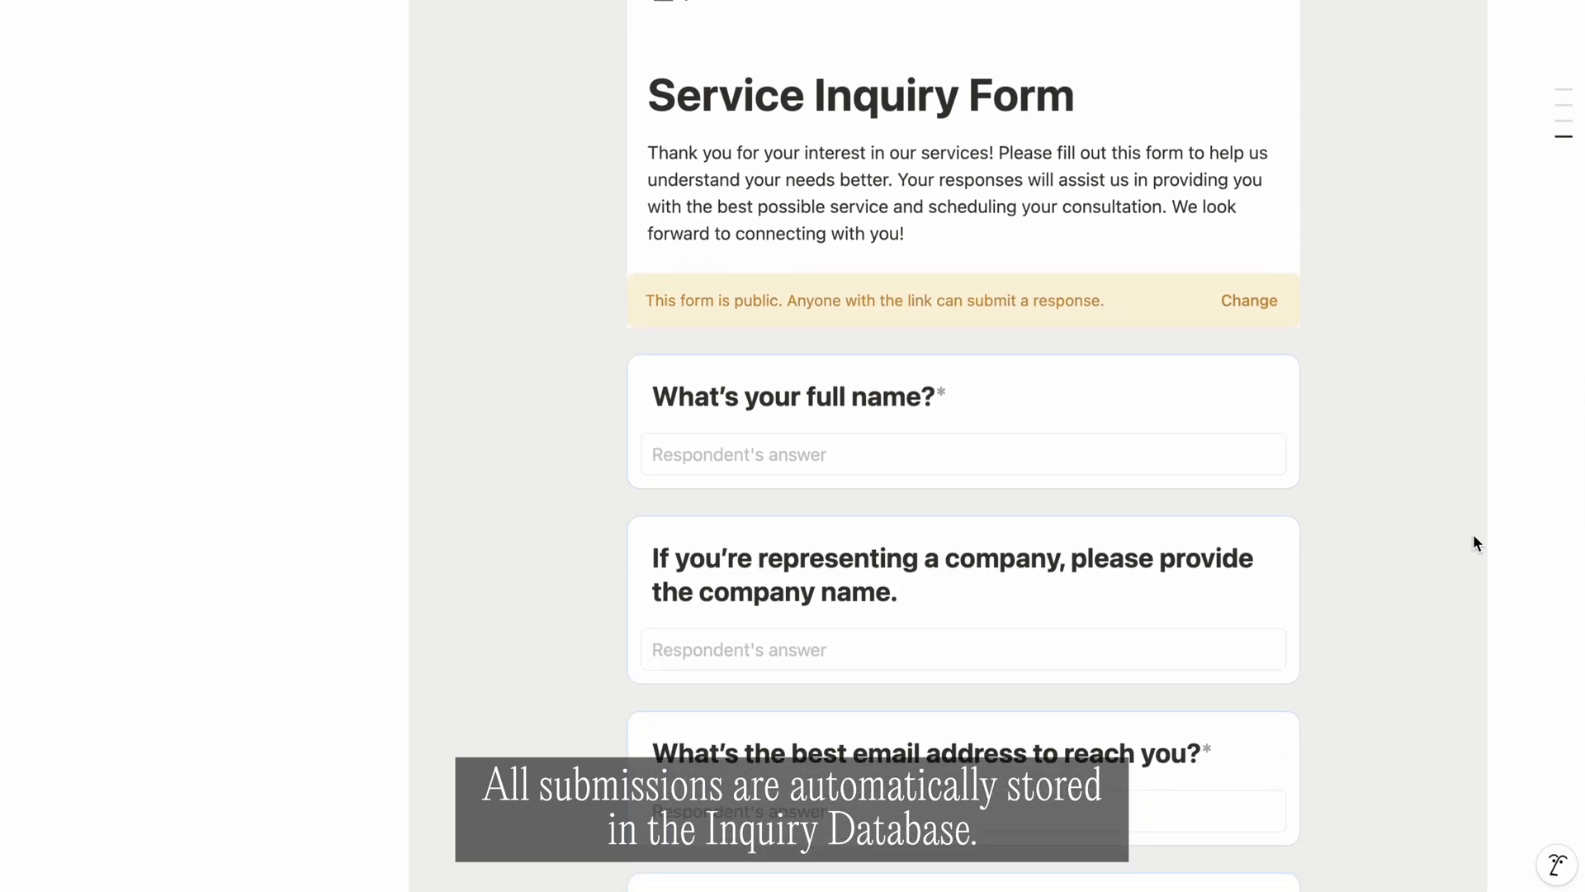
scroll(1475, 539, down, 4)
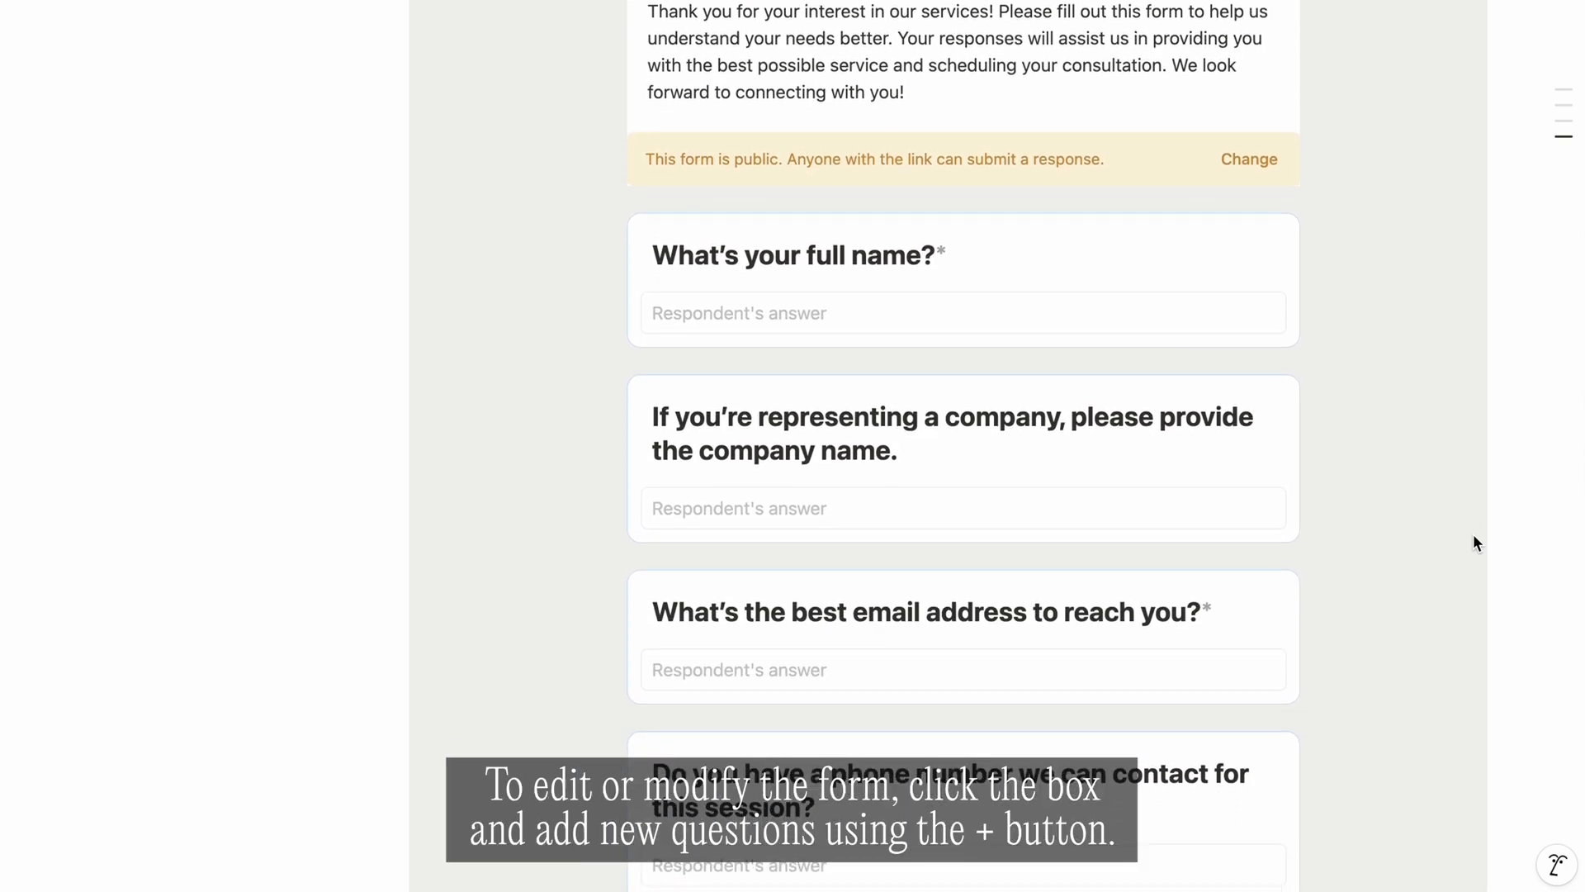
scroll(1475, 541, down, 20)
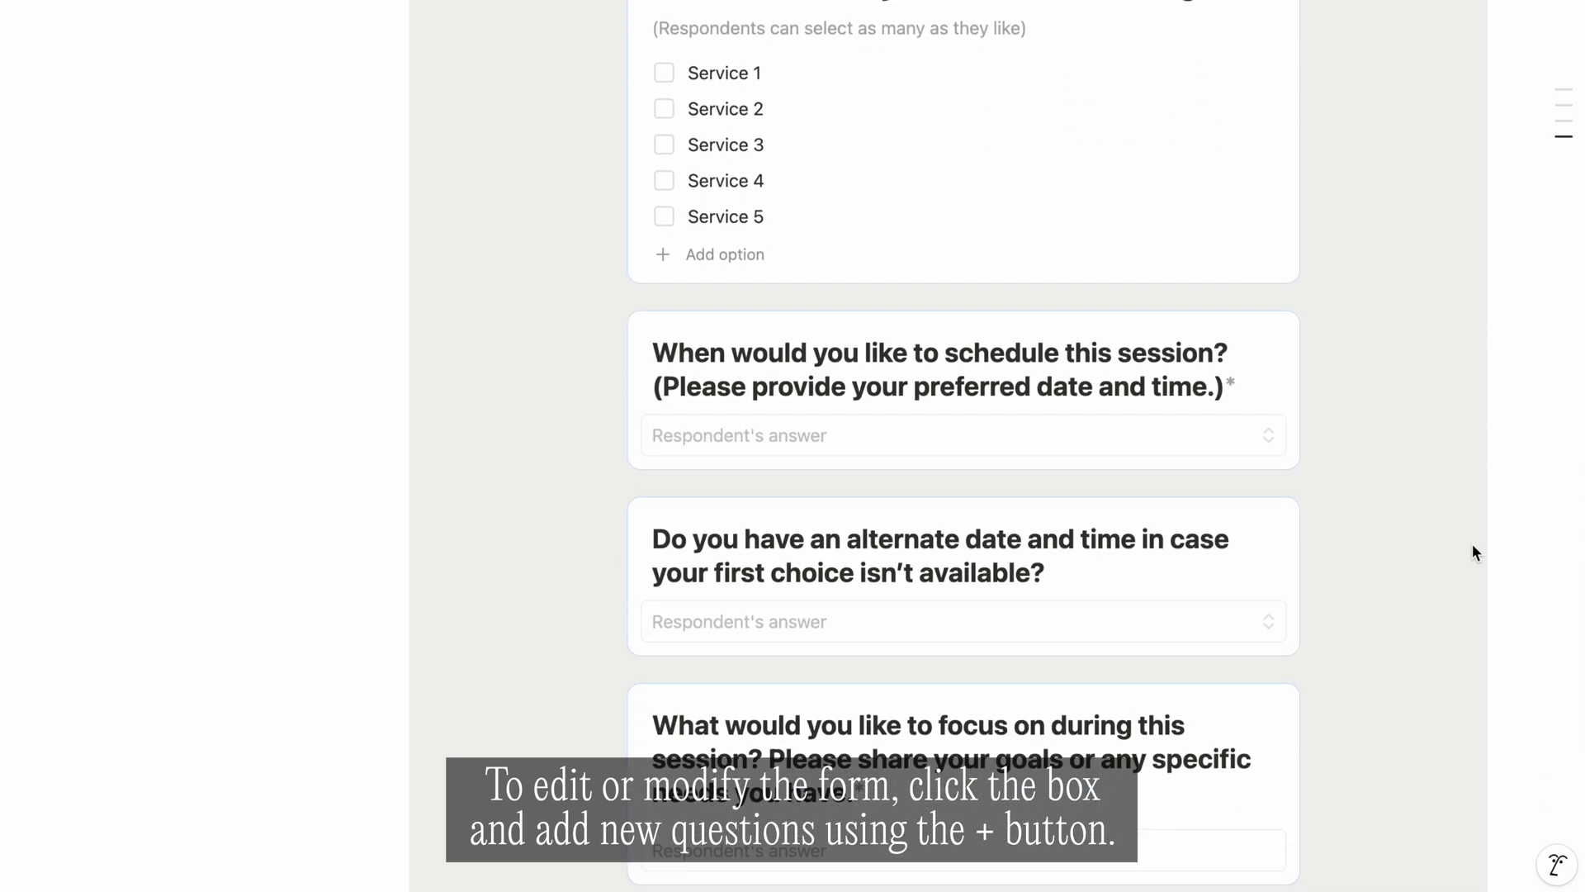
scroll(1474, 547, down, 15)
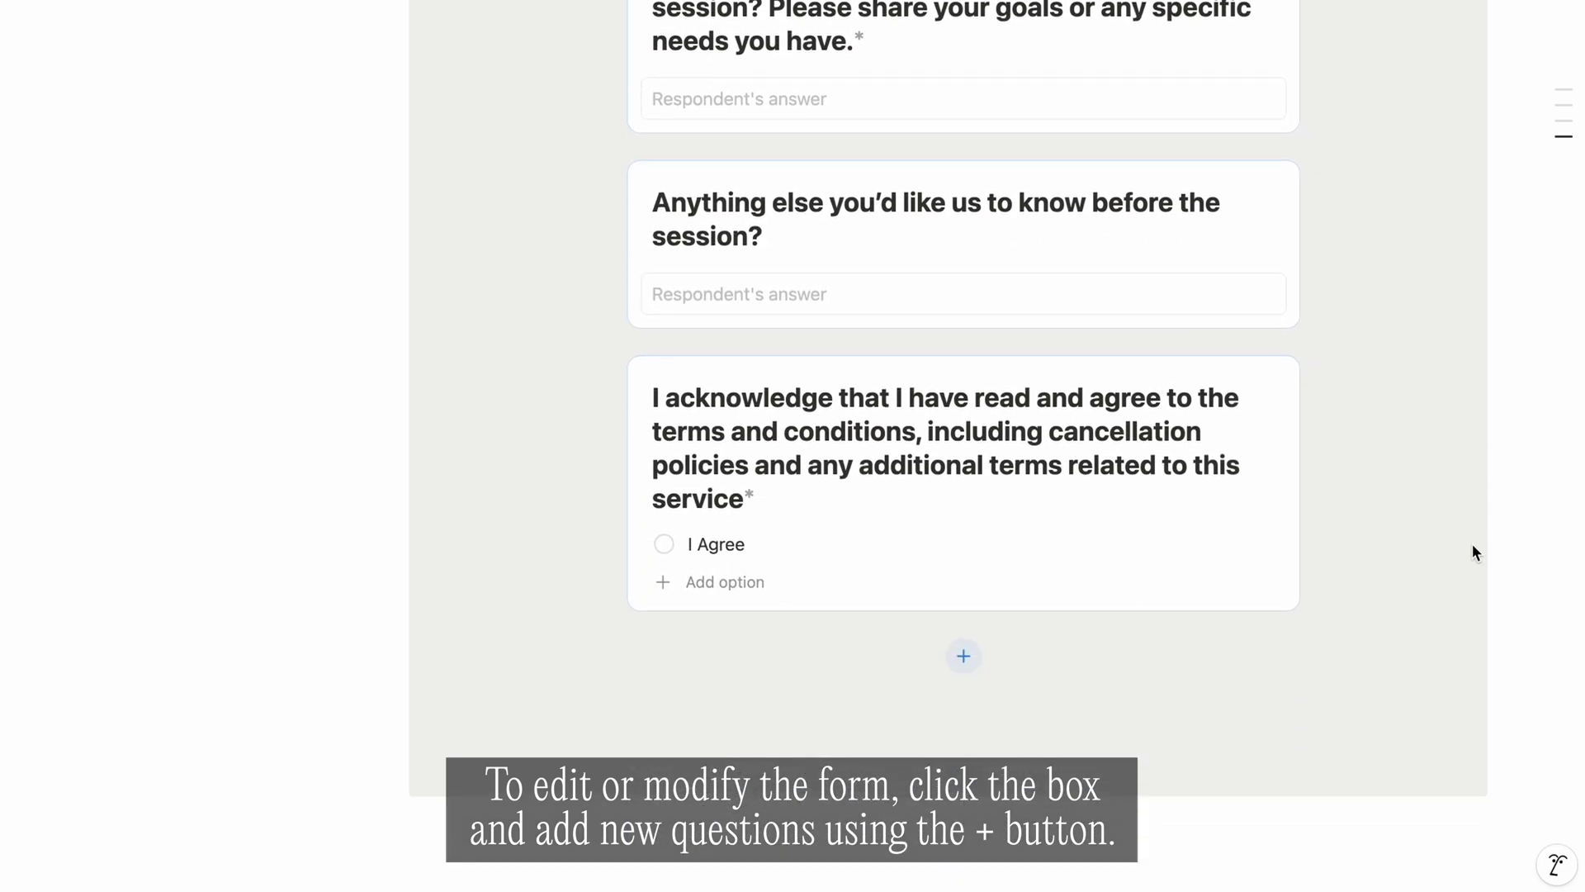
click(972, 650)
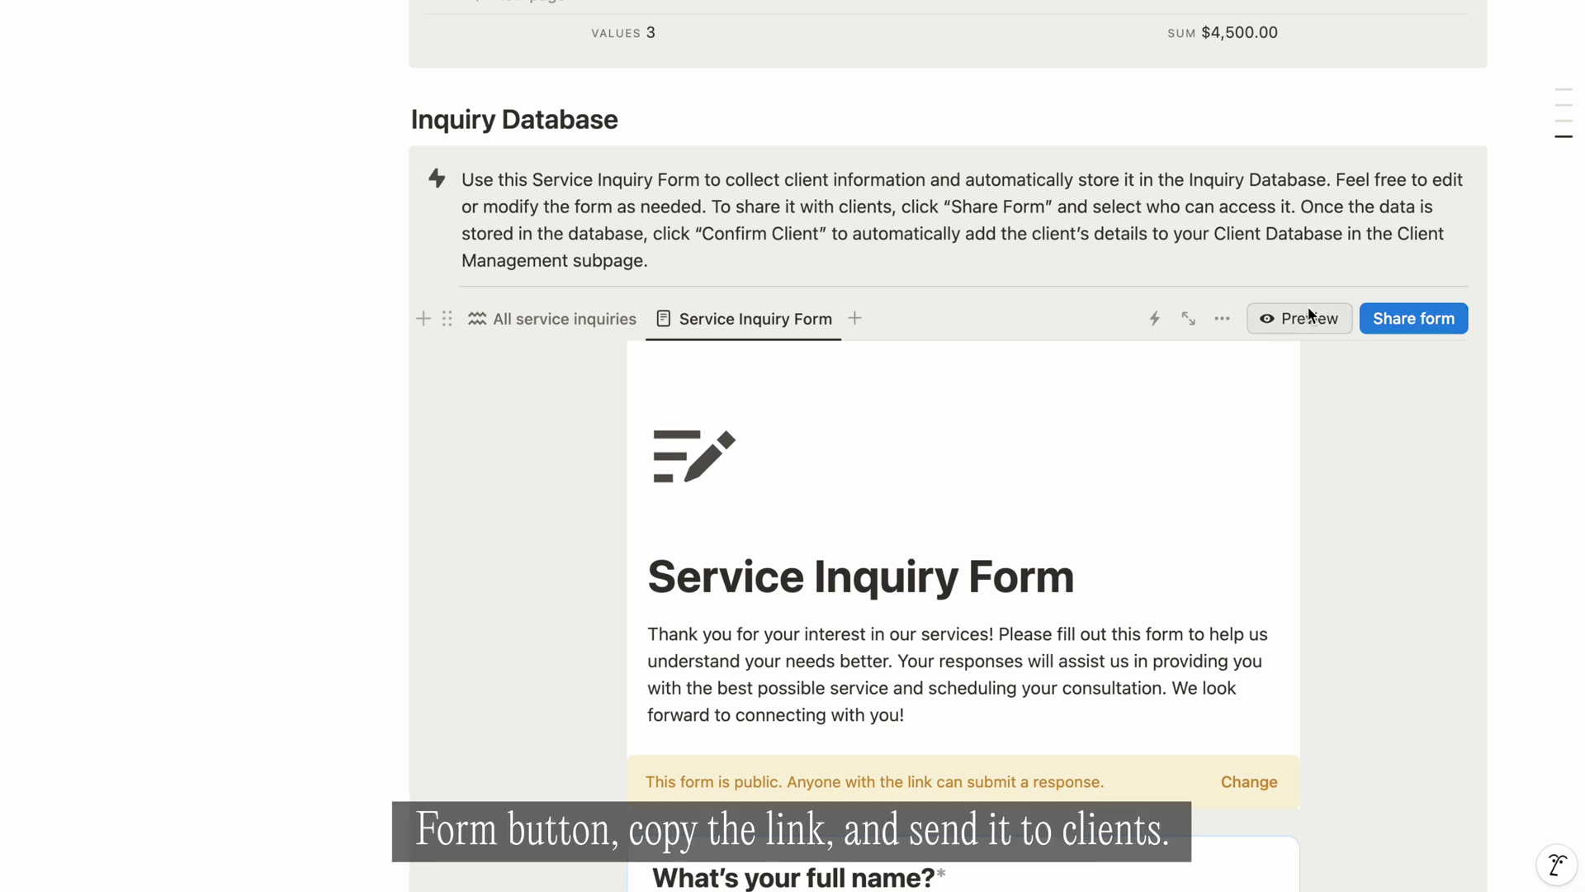
Step: From All service inquiries, confirm the Abc inquiry as a client, creating the abc.co record
click(542, 321)
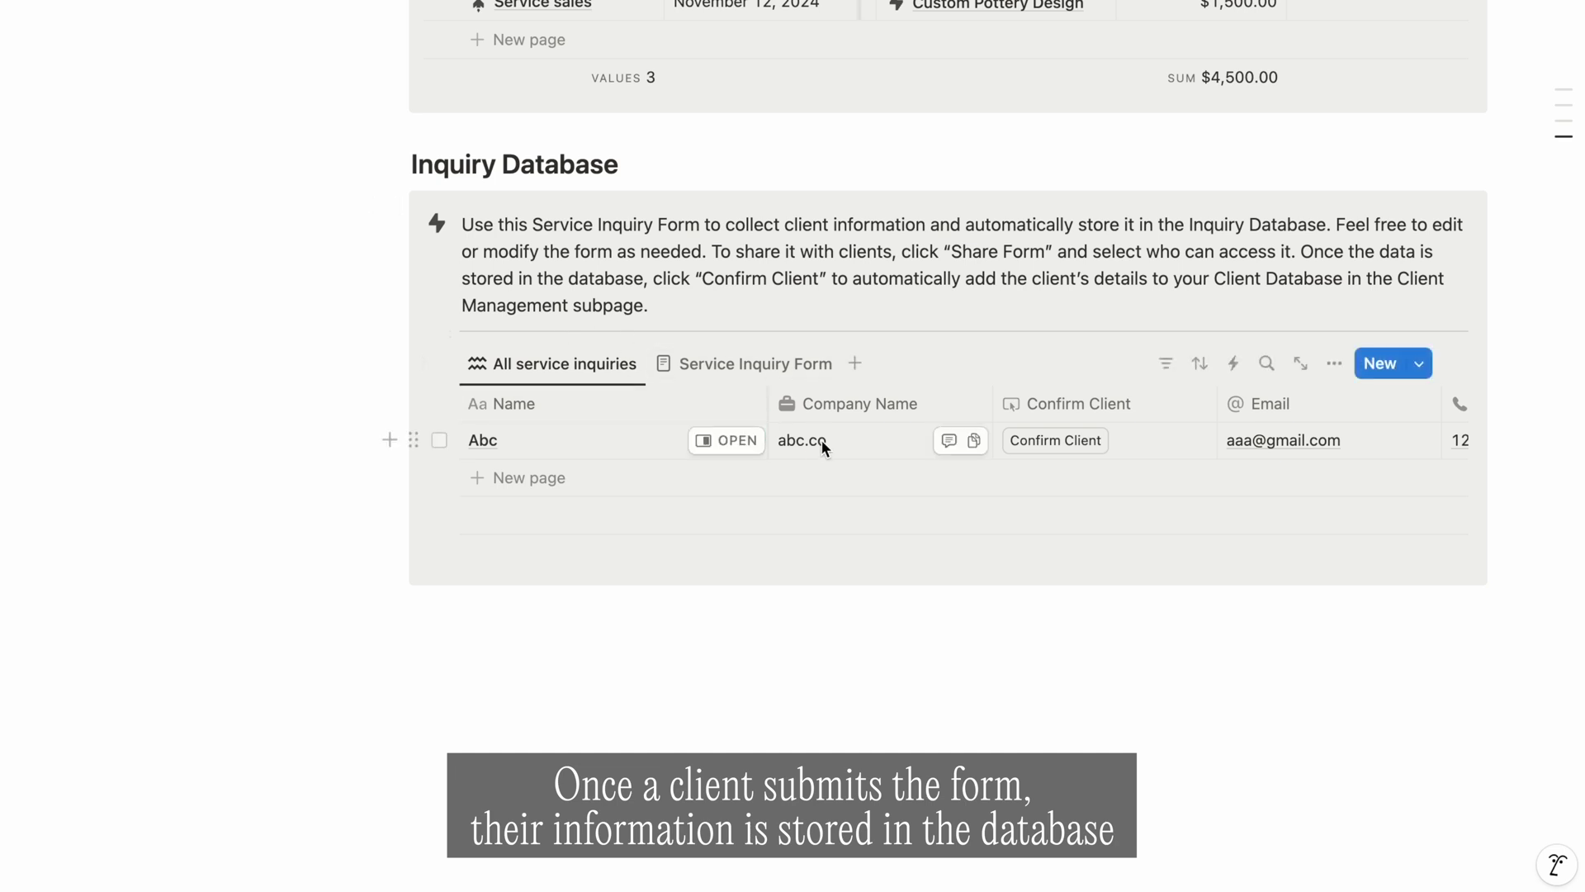
scroll(1049, 442, right, 1)
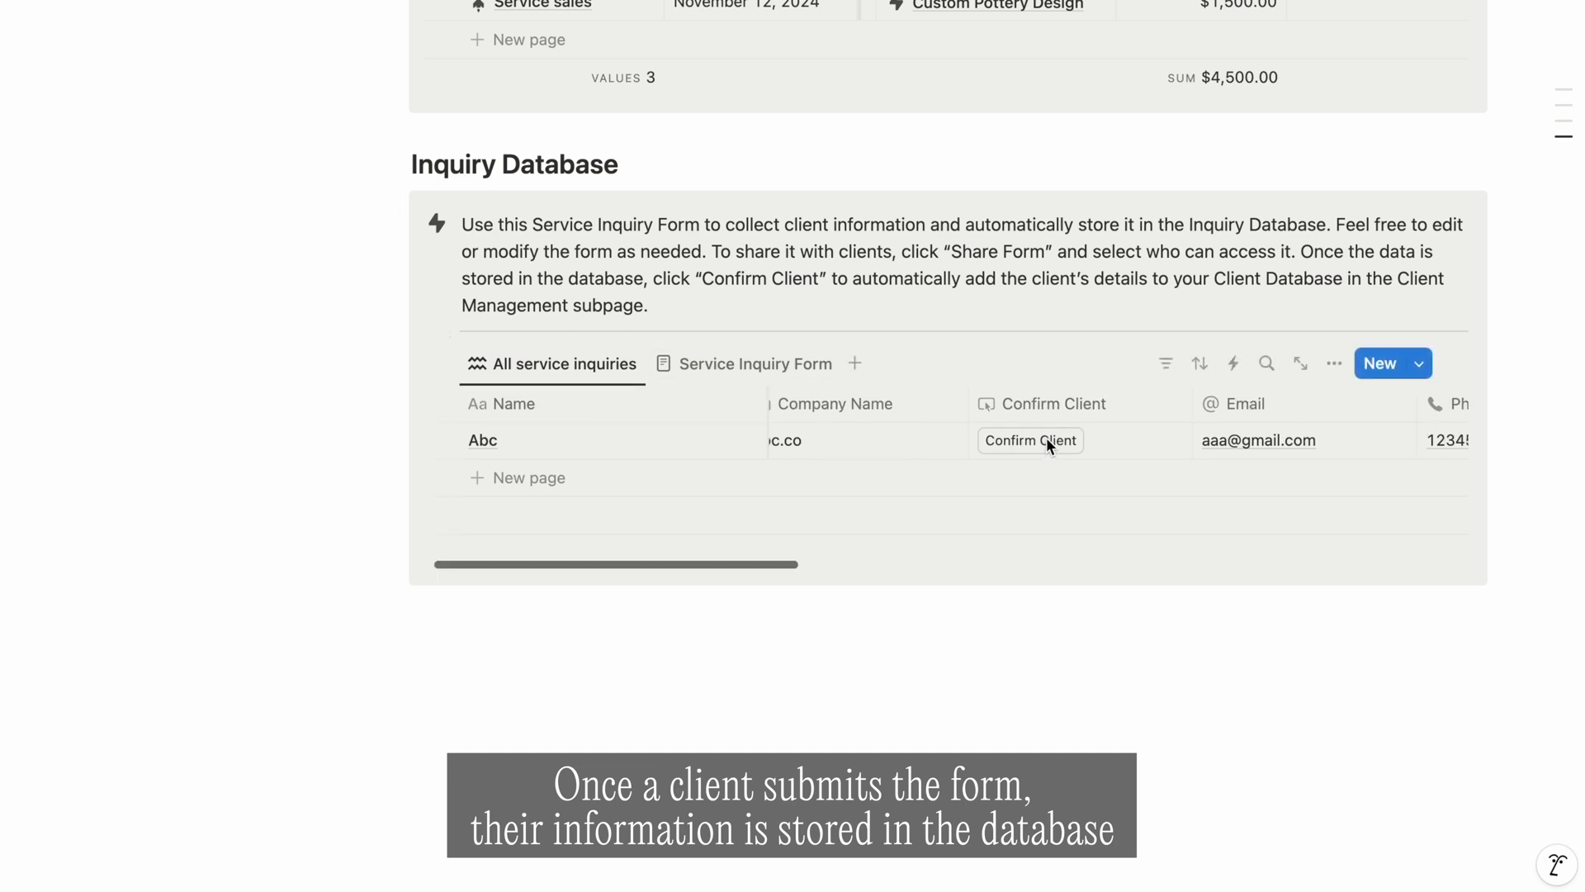
click(1028, 442)
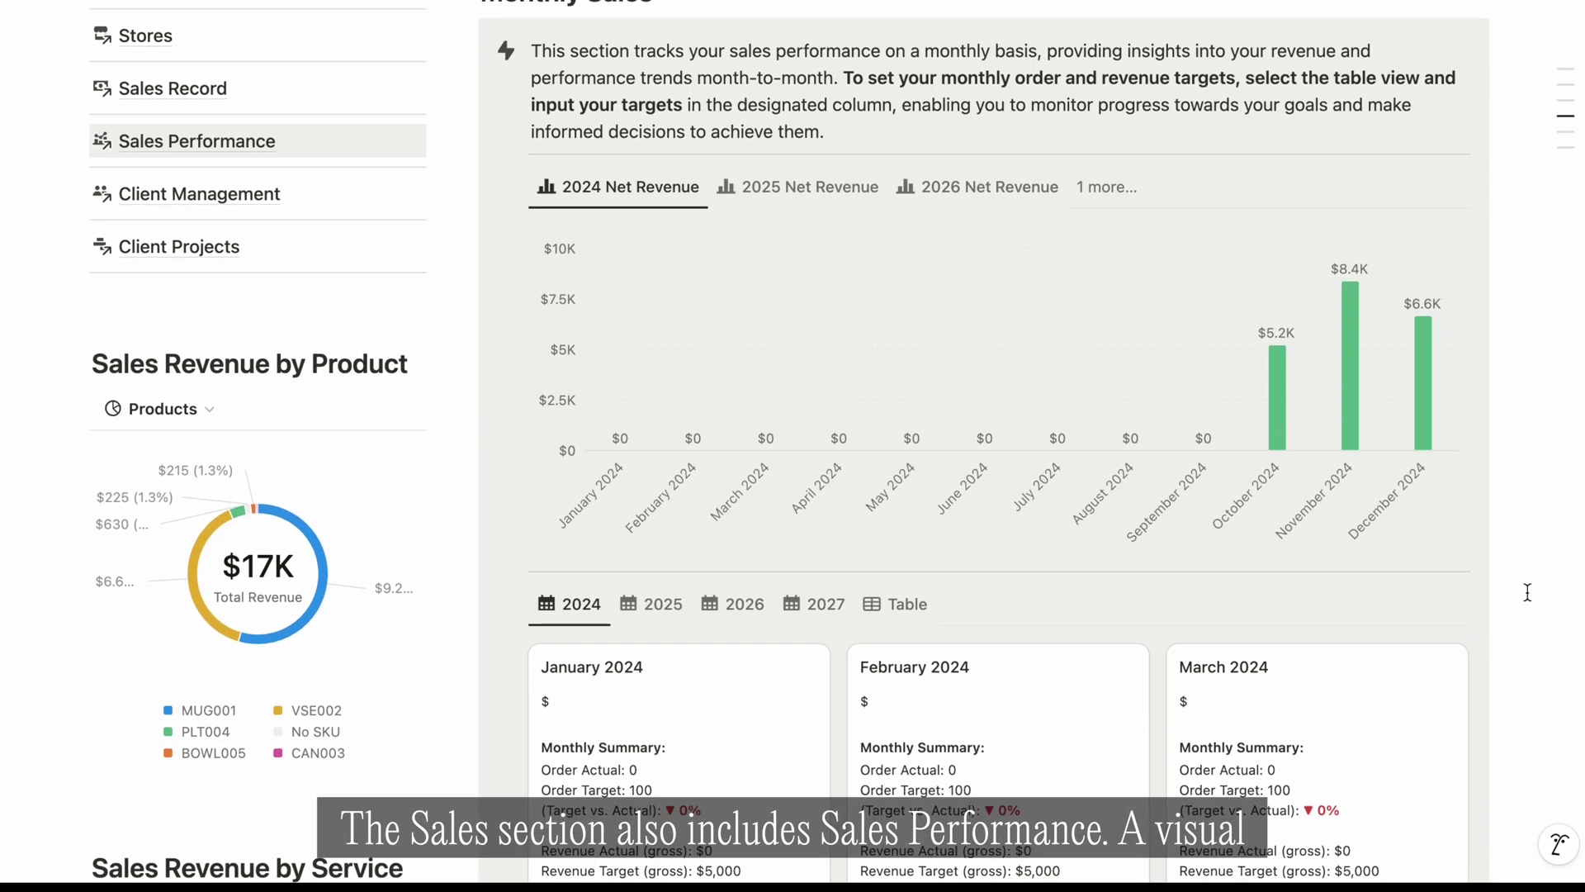
Step: Scroll through Sales Performance's 2024 net revenue chart, revenue donuts and monthly summary cards
scroll(1528, 592, down, 1)
scroll(1528, 592, down, 3)
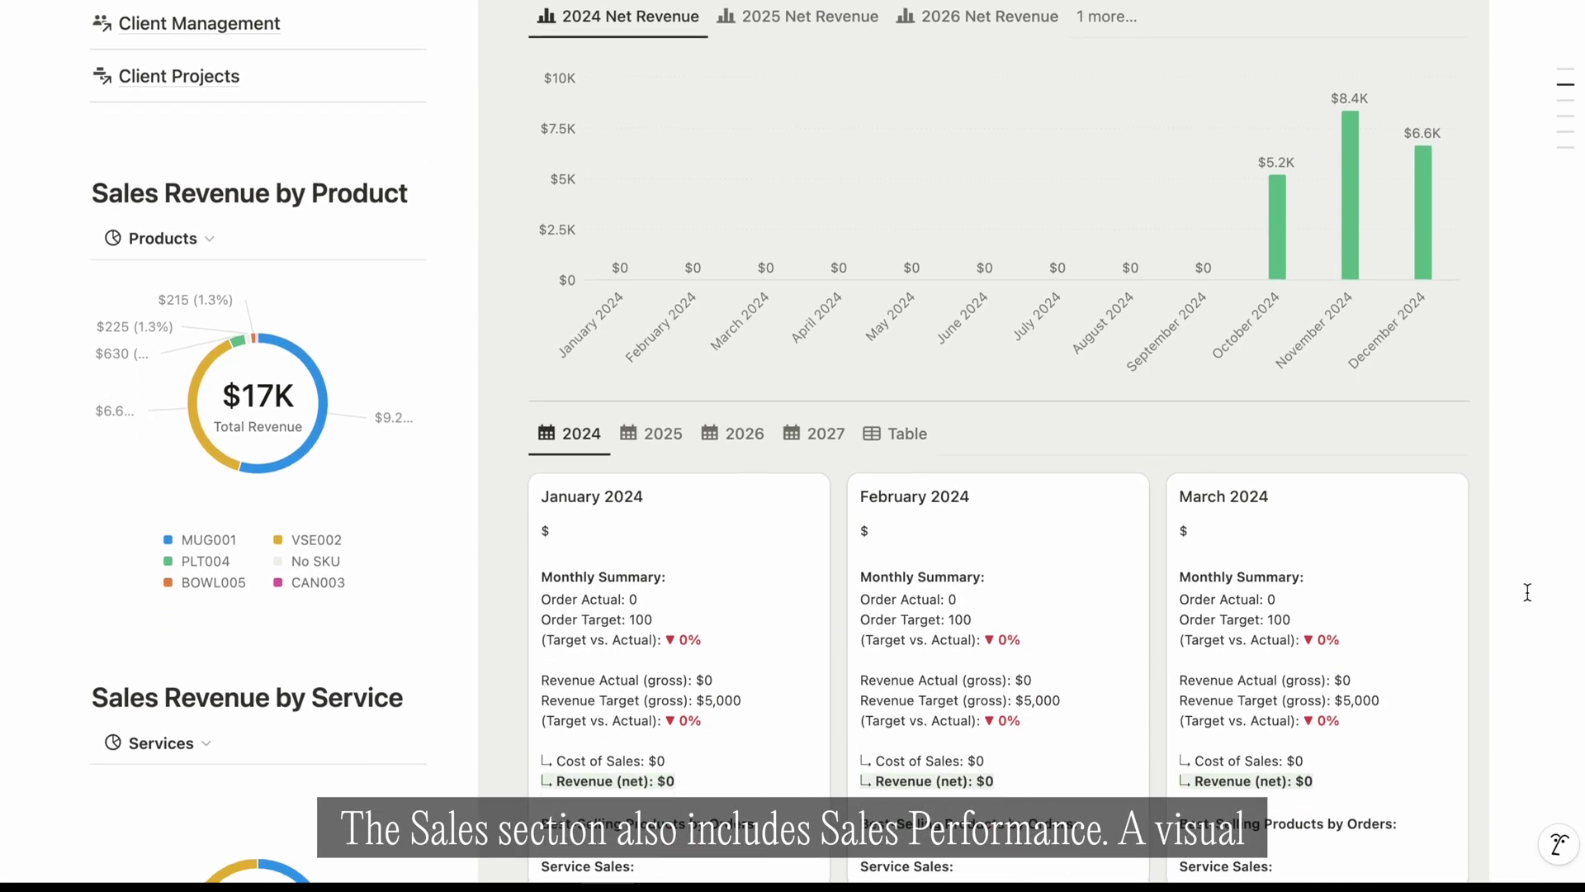
scroll(1528, 592, down, 3)
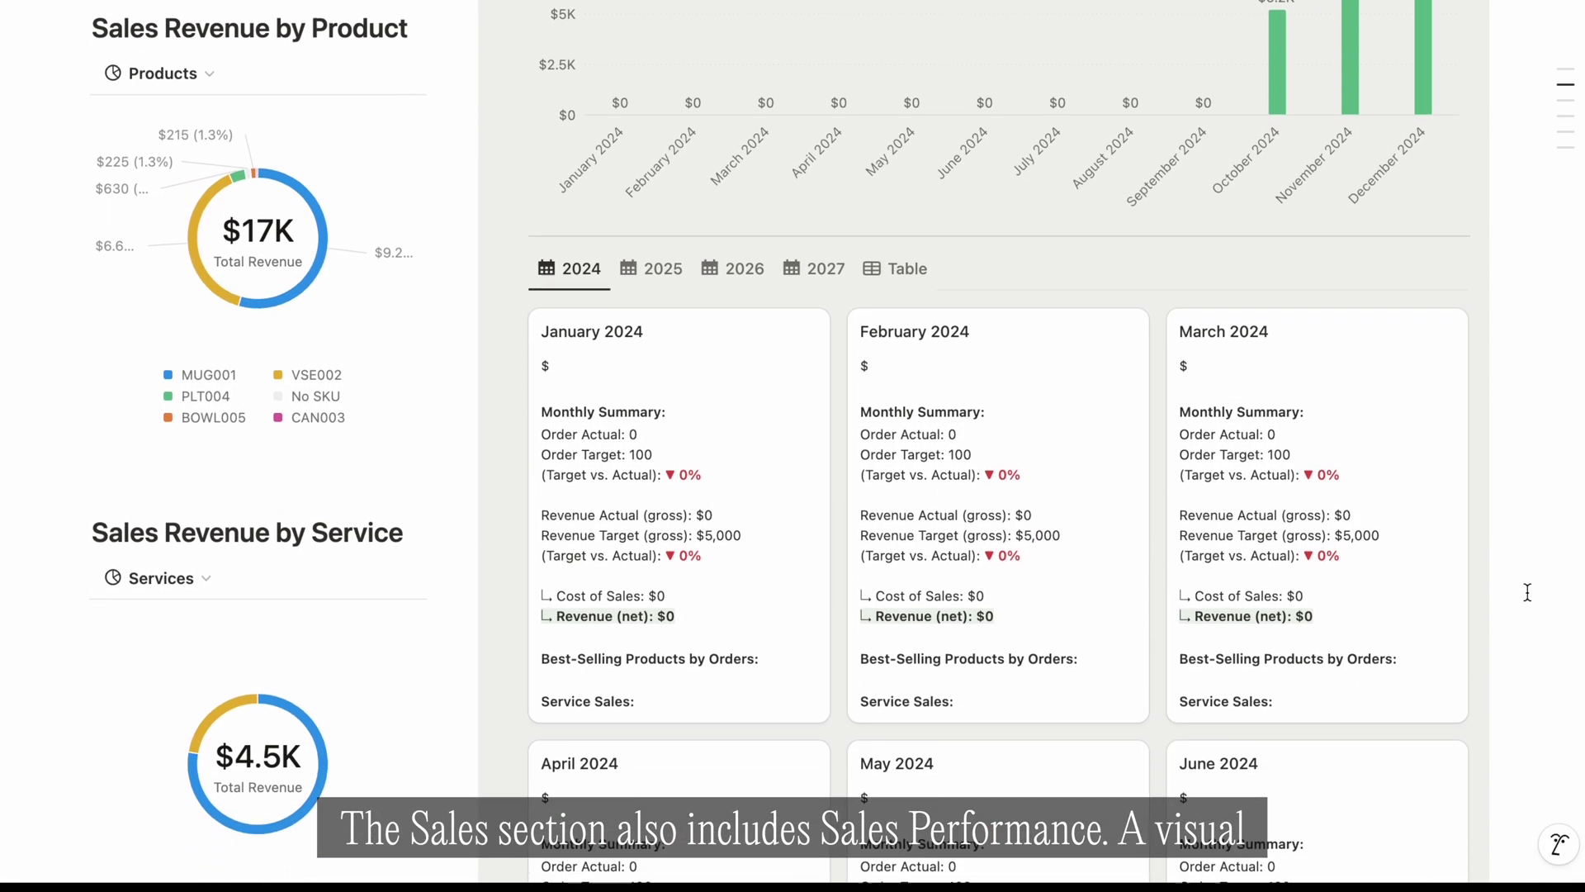
scroll(1528, 592, down, 2)
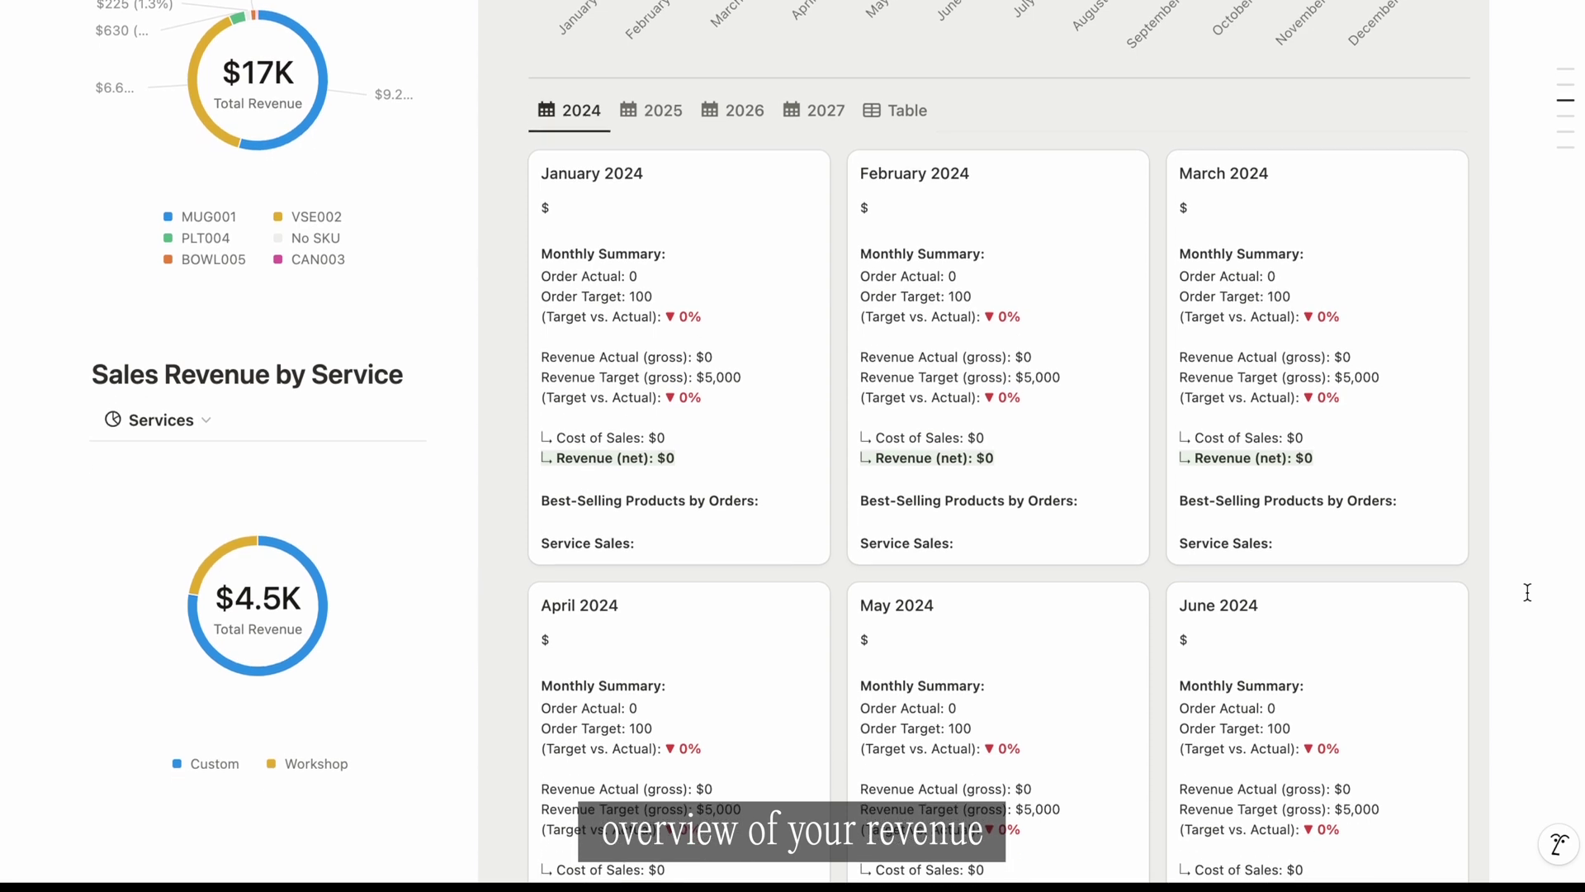
scroll(1527, 592, down, 1)
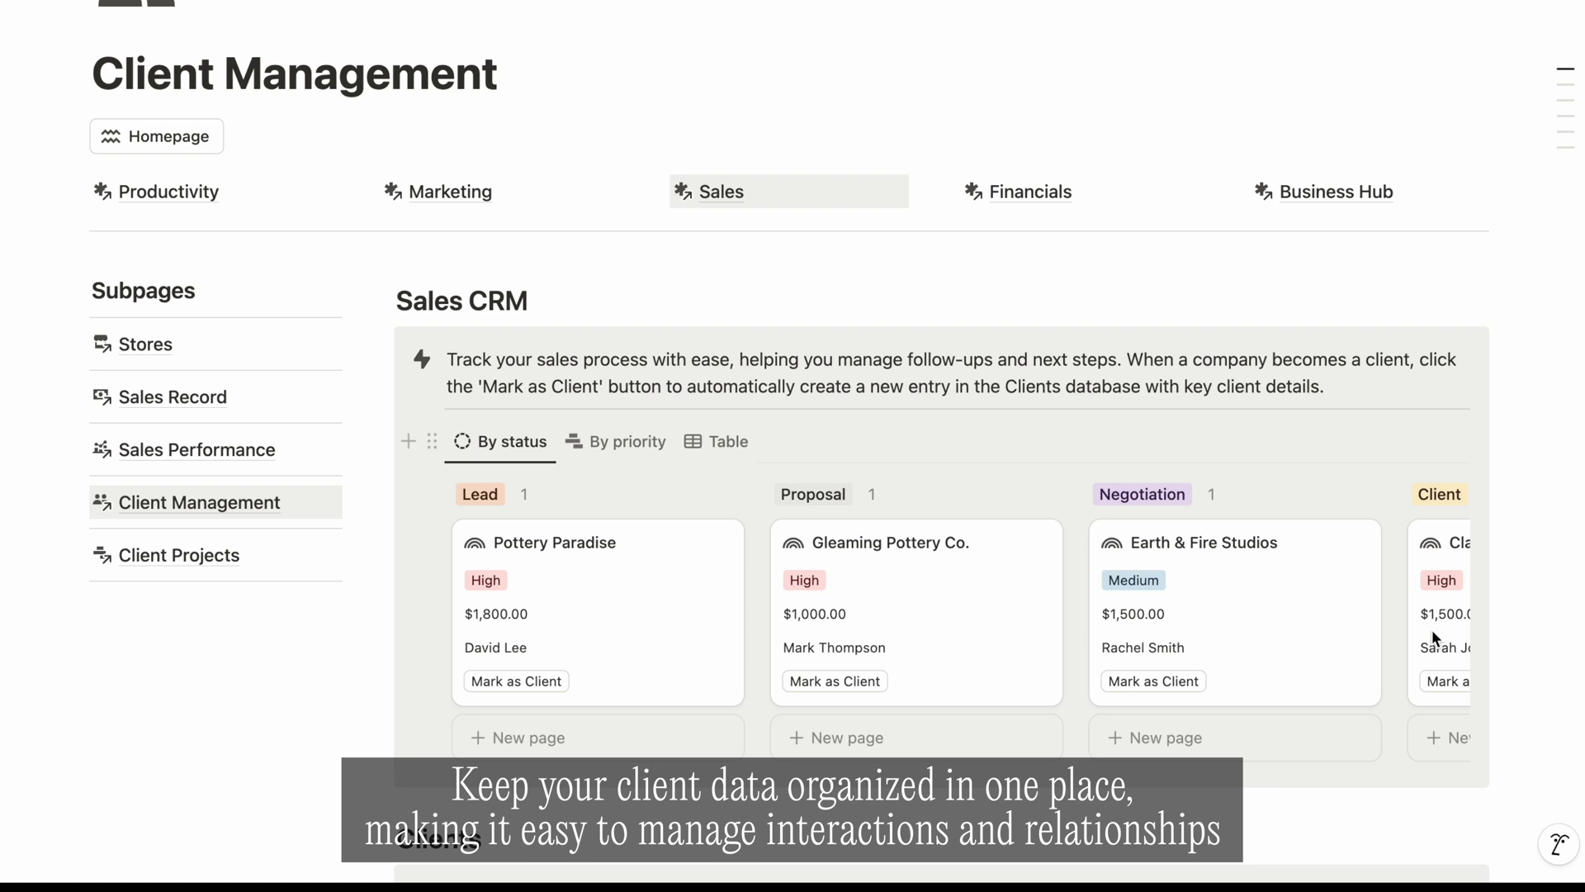
Step: Move the Gleaming Pottery Co. card to Negotiation, then scroll down to the Clients gallery
scroll(1298, 621, right, 10)
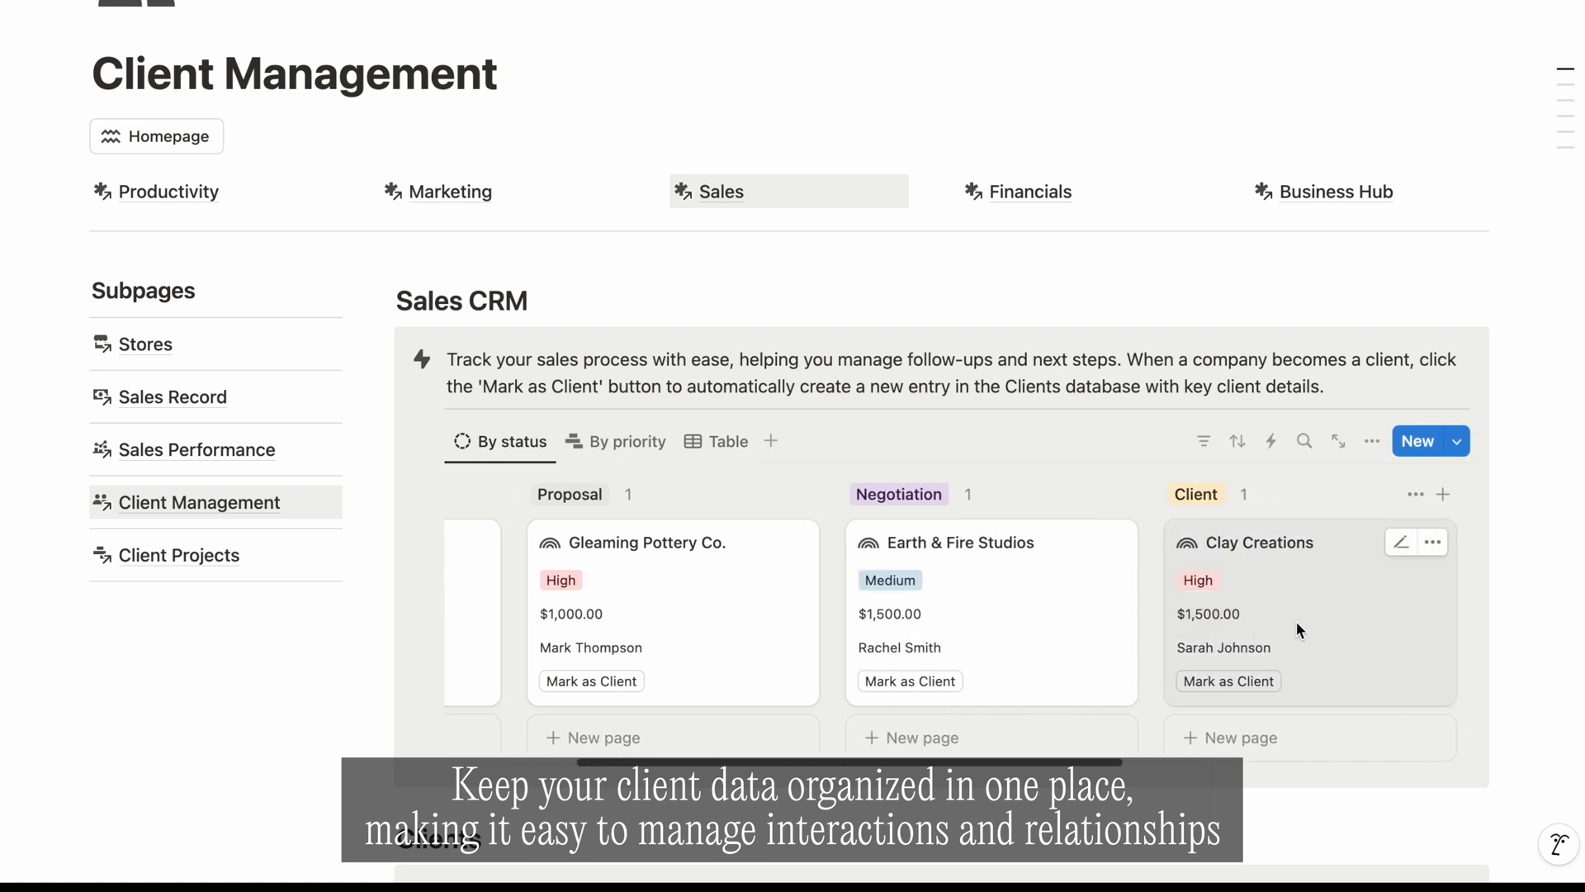
scroll(1296, 620, right, 2)
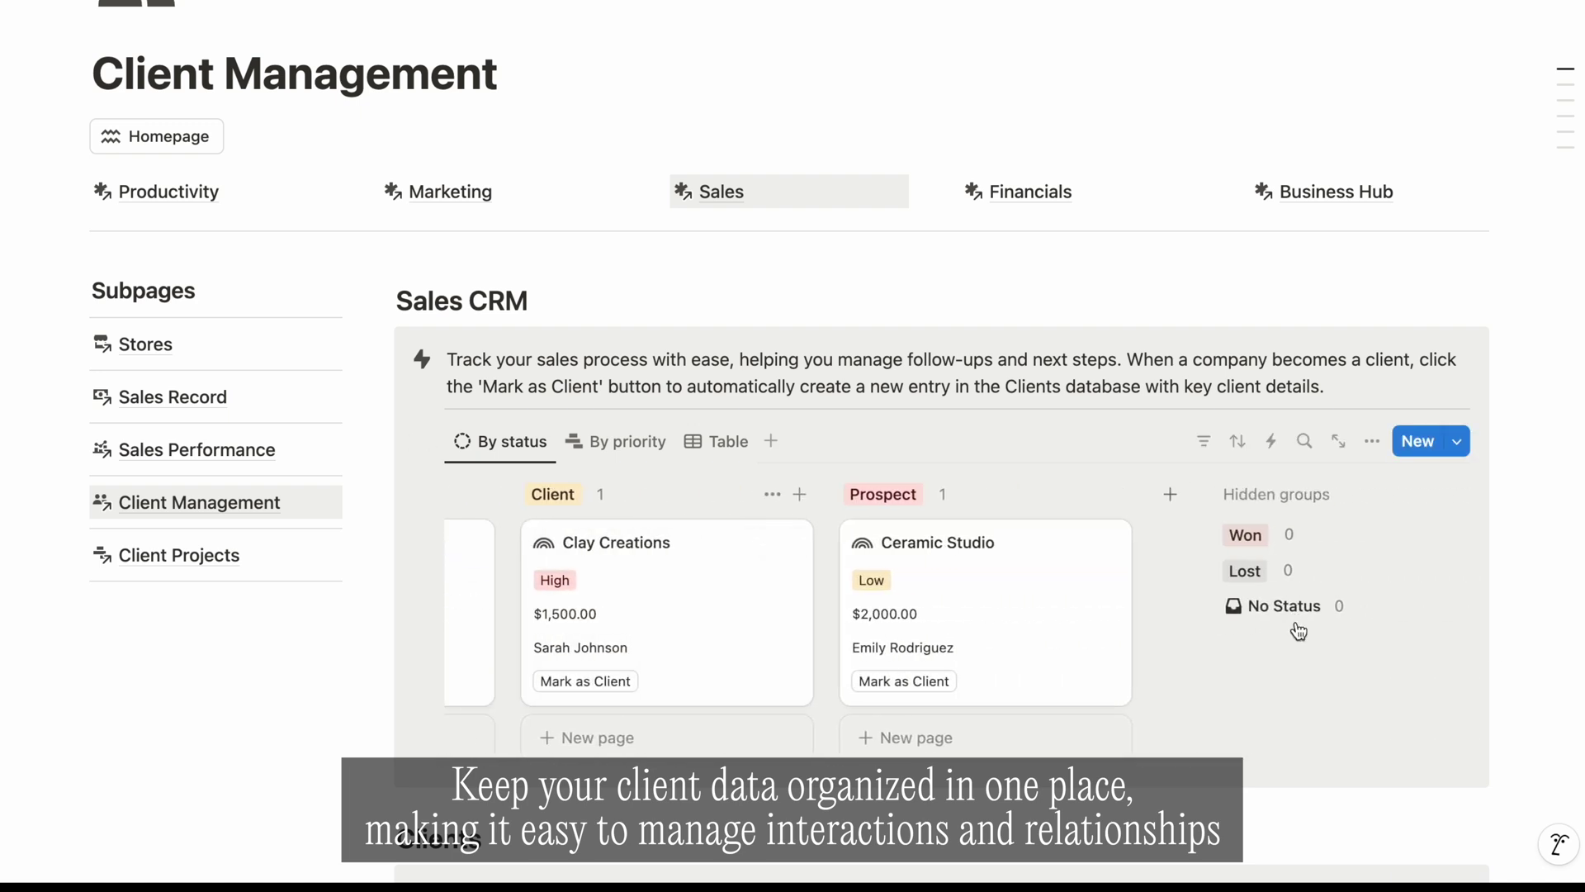
scroll(1298, 631, down, 3)
drag(938, 443, 1156, 529)
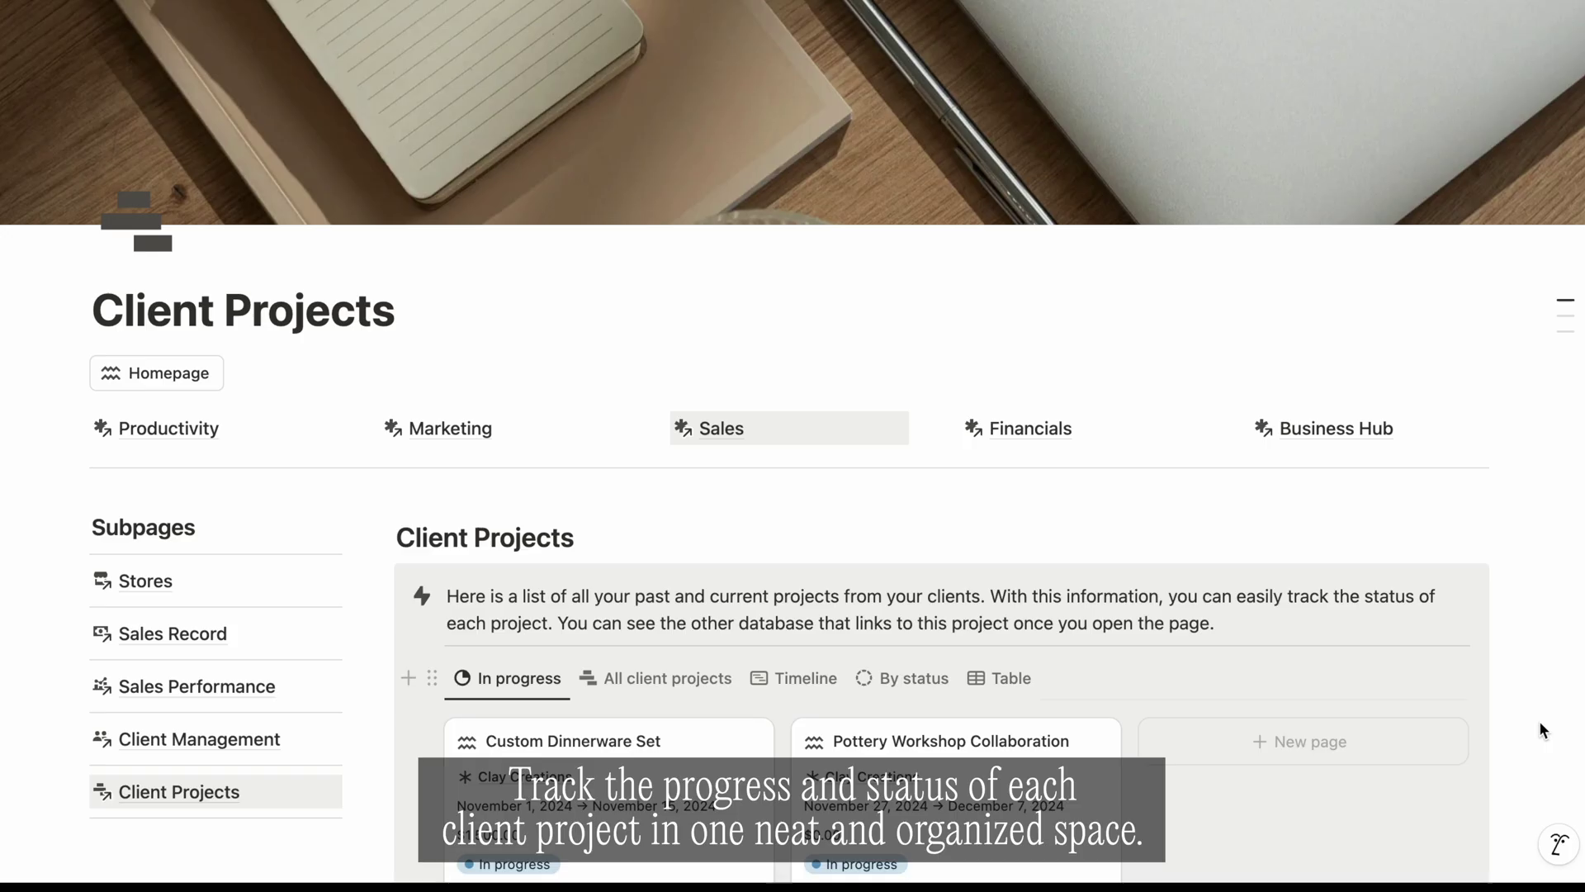
scroll(1539, 720, down, 1)
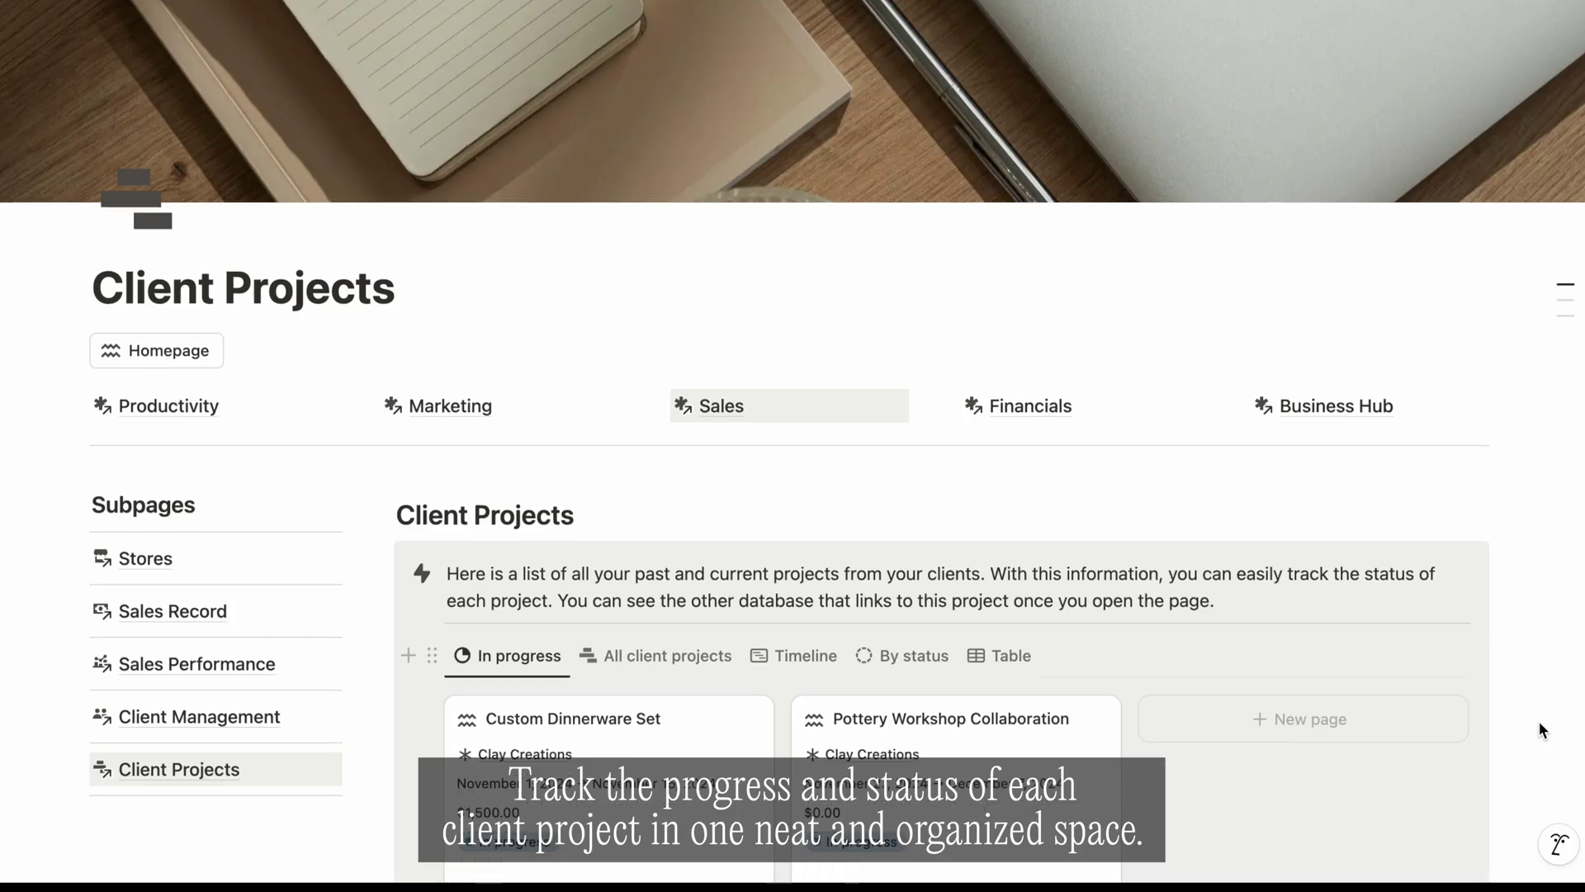
scroll(1539, 721, down, 5)
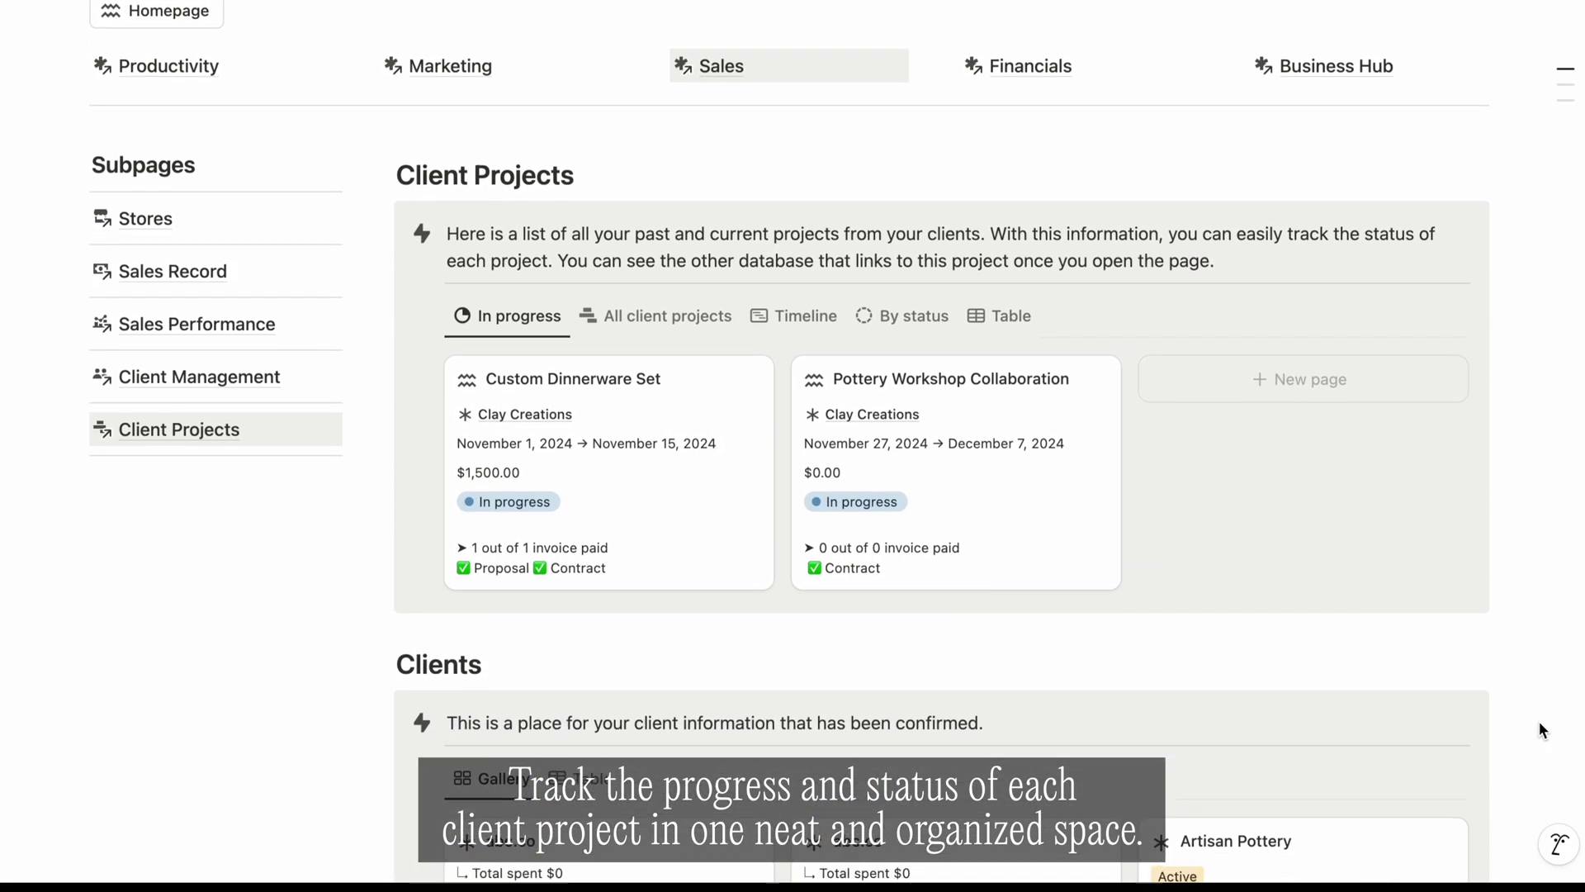
scroll(1539, 721, down, 2)
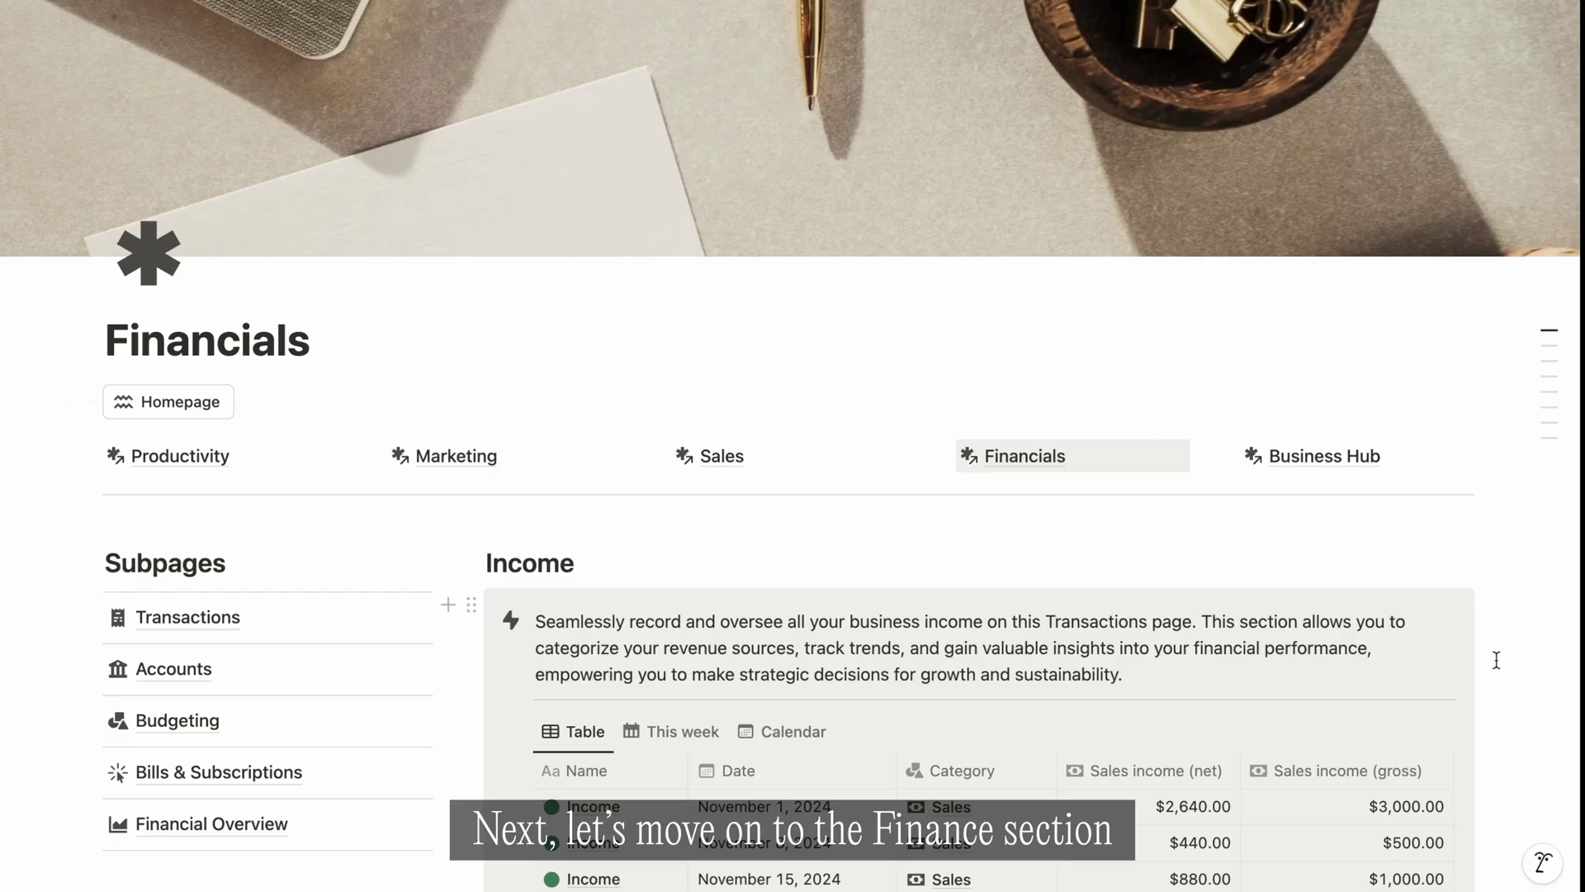
scroll(1497, 661, down, 3)
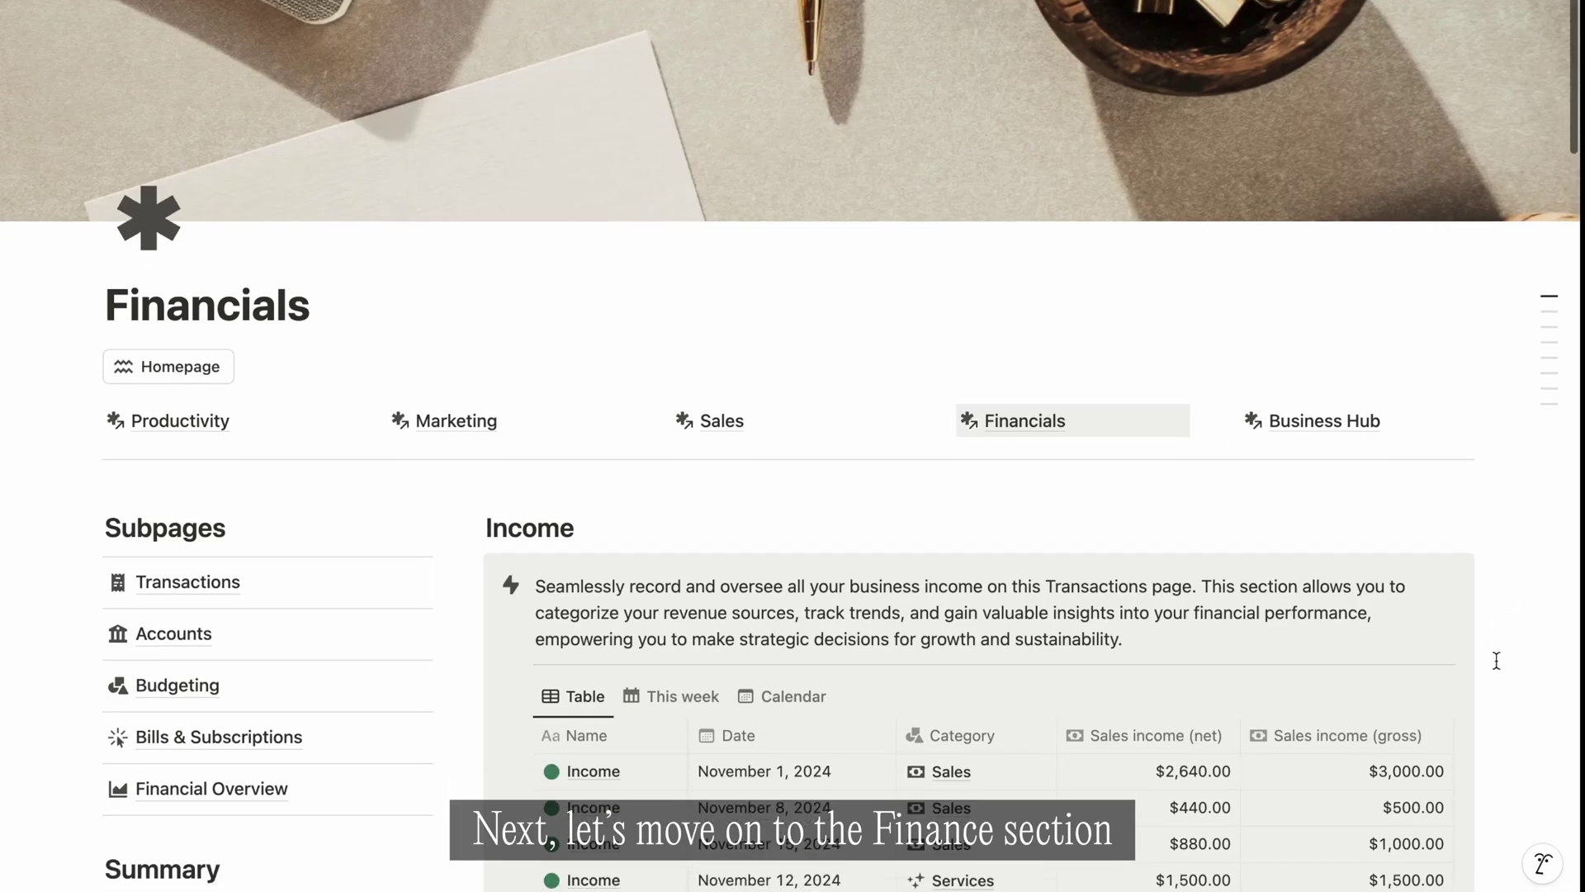
scroll(1497, 661, down, 1)
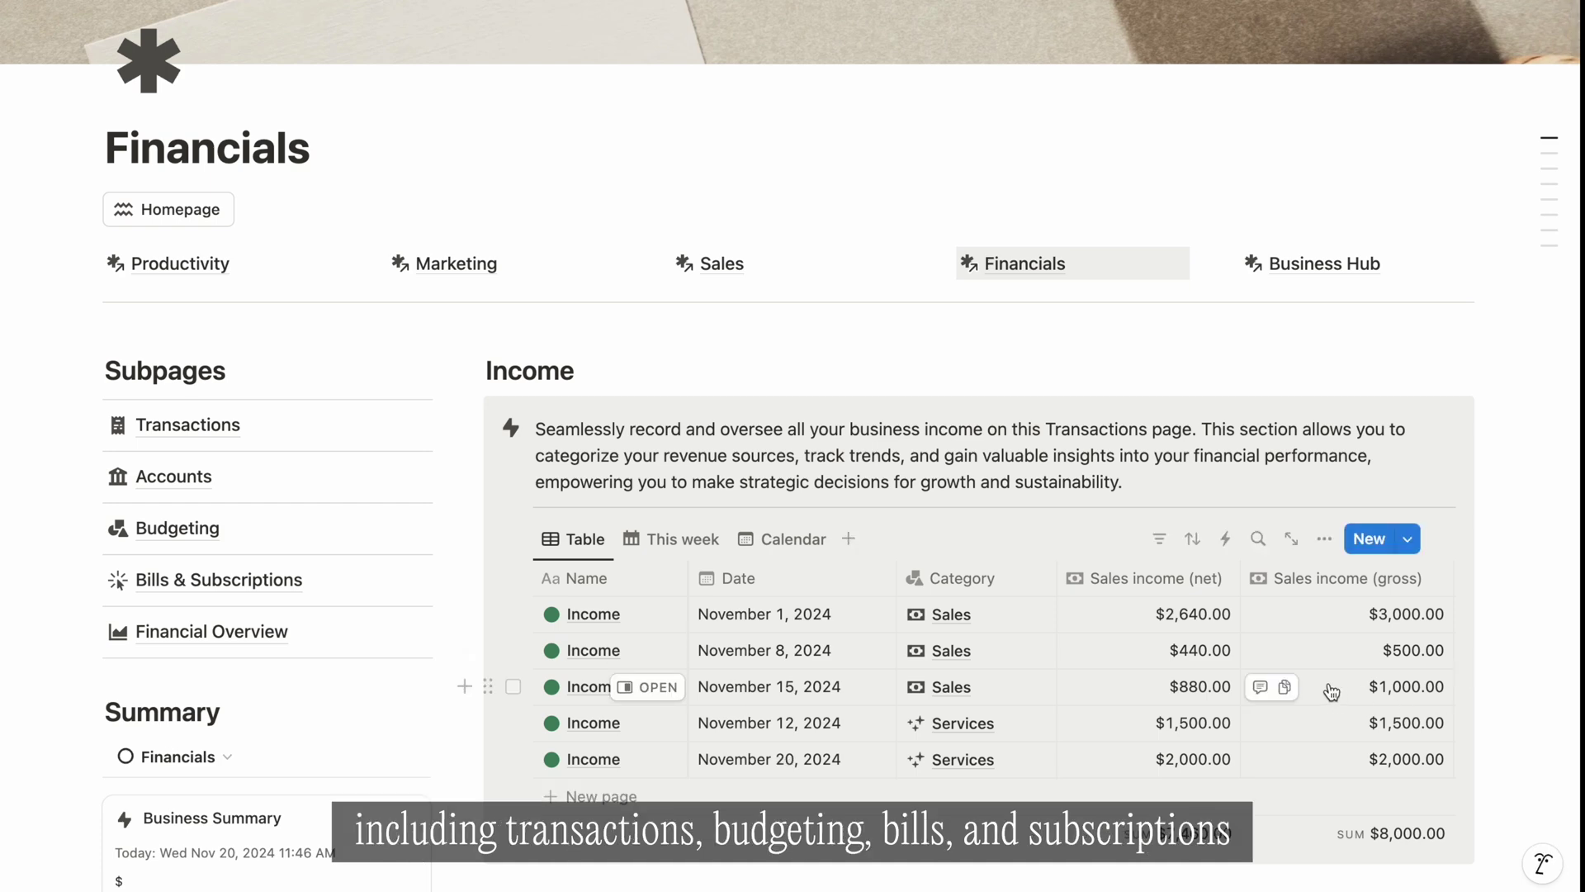
scroll(1533, 704, down, 4)
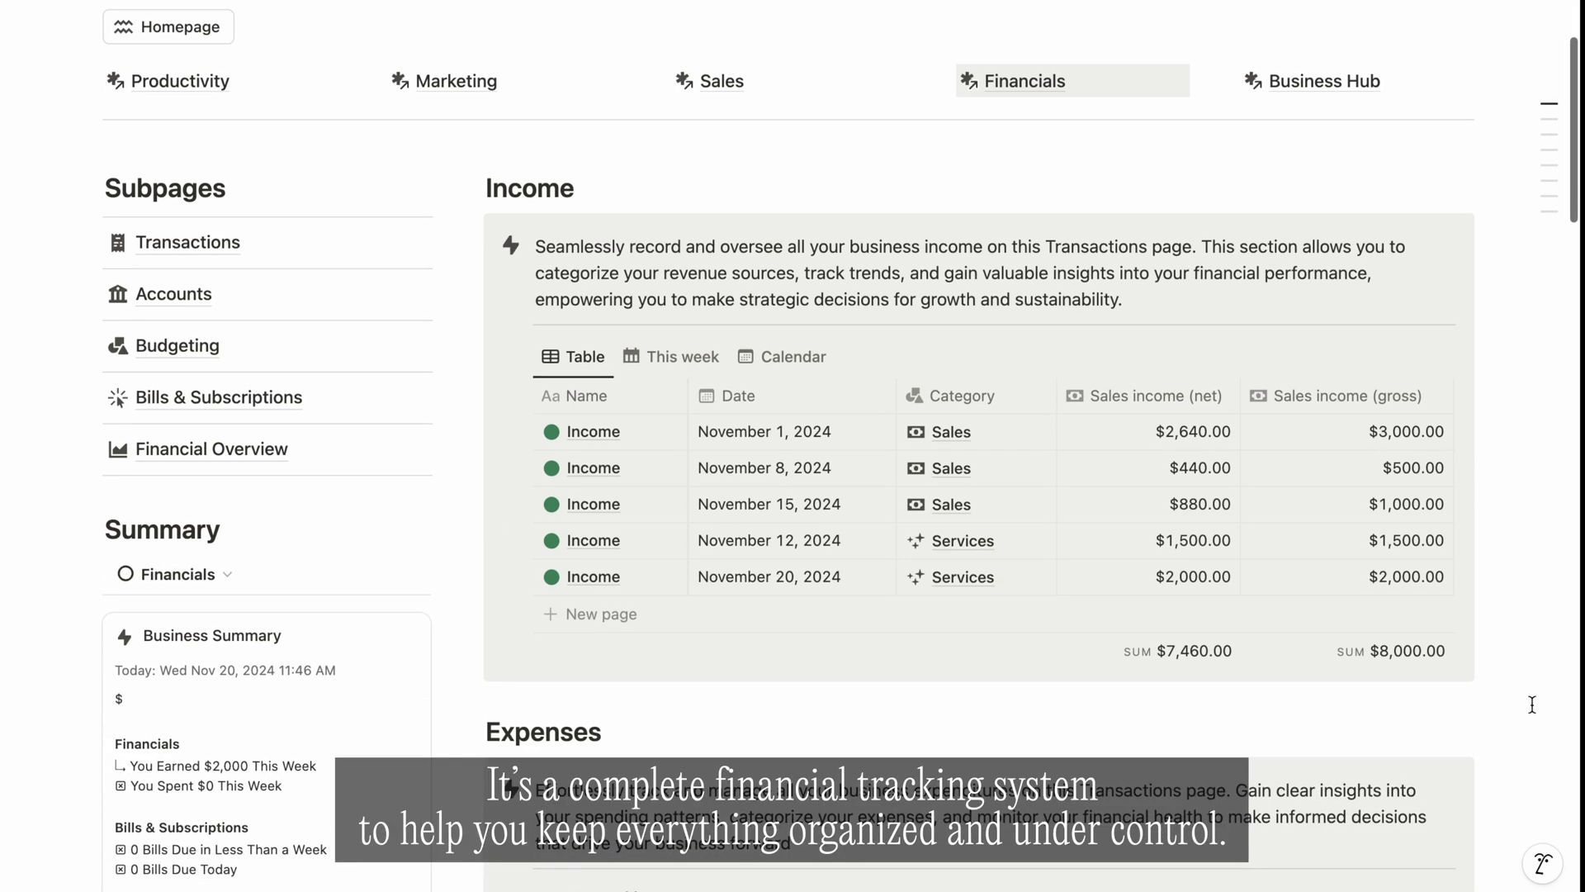
scroll(1532, 704, down, 4)
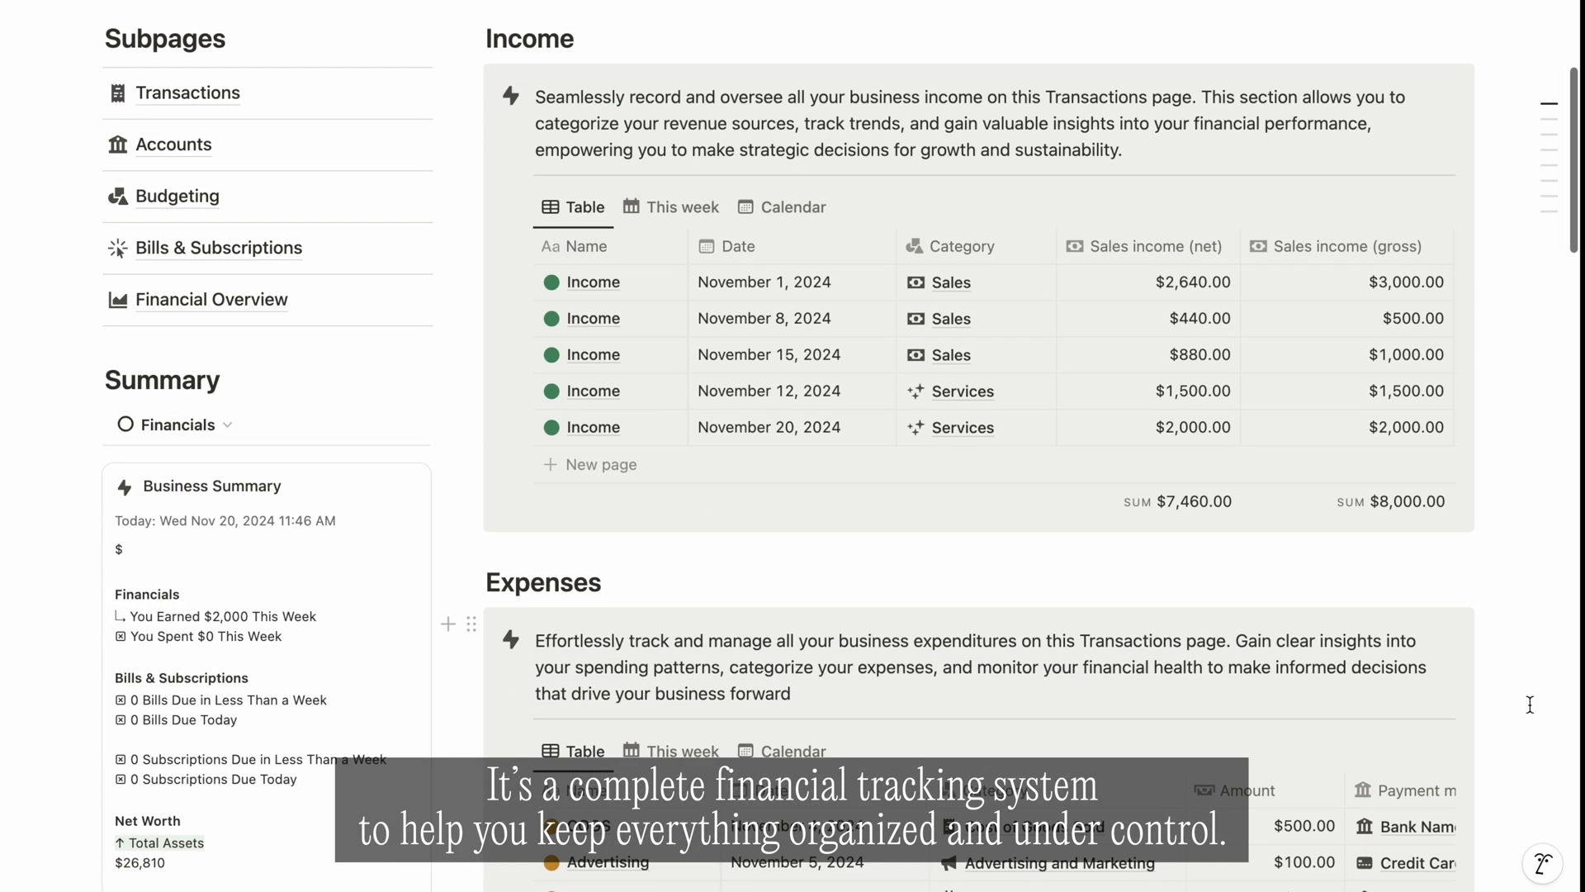
scroll(1529, 705, down, 5)
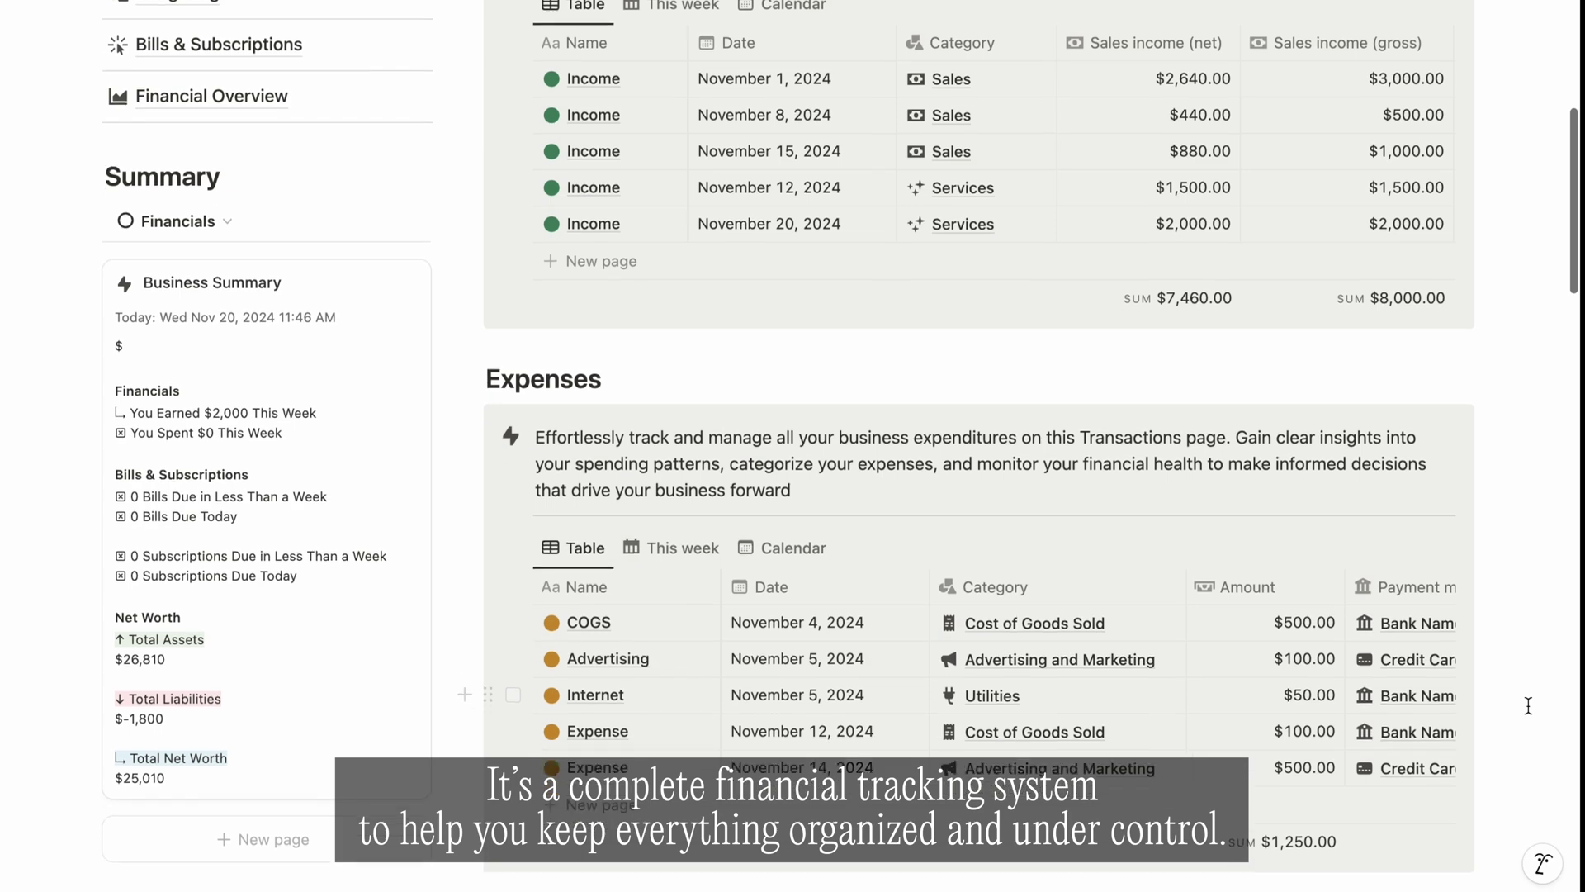
scroll(1528, 704, down, 3)
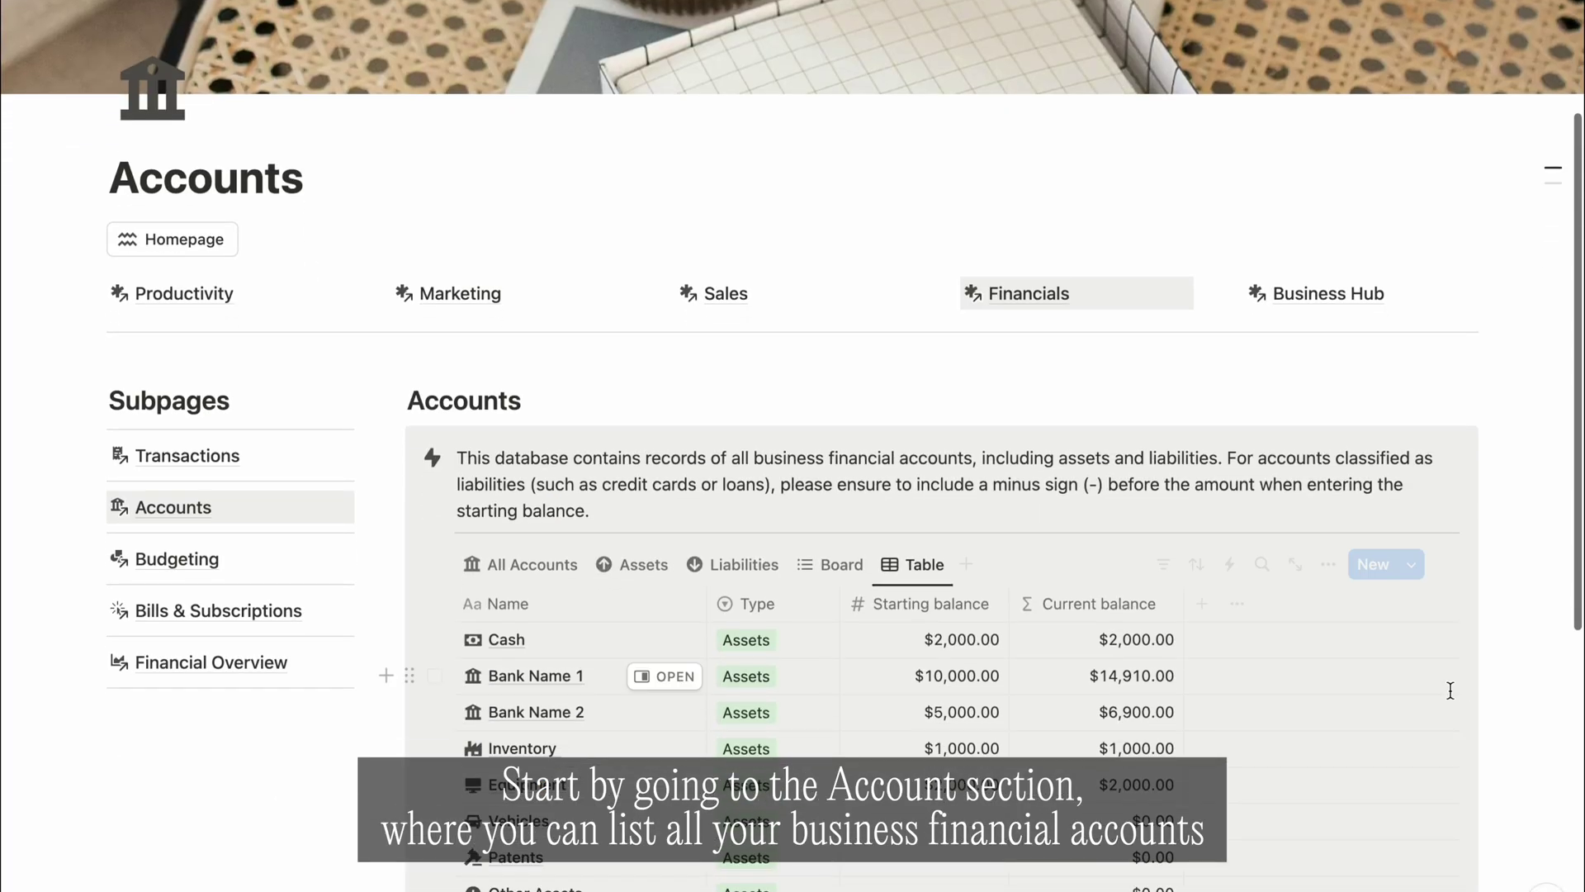
Step: Set Bank Name 3's starting balance to $2,000.00 and keep Credit Card at -$200.00
scroll(1450, 690, down, 7)
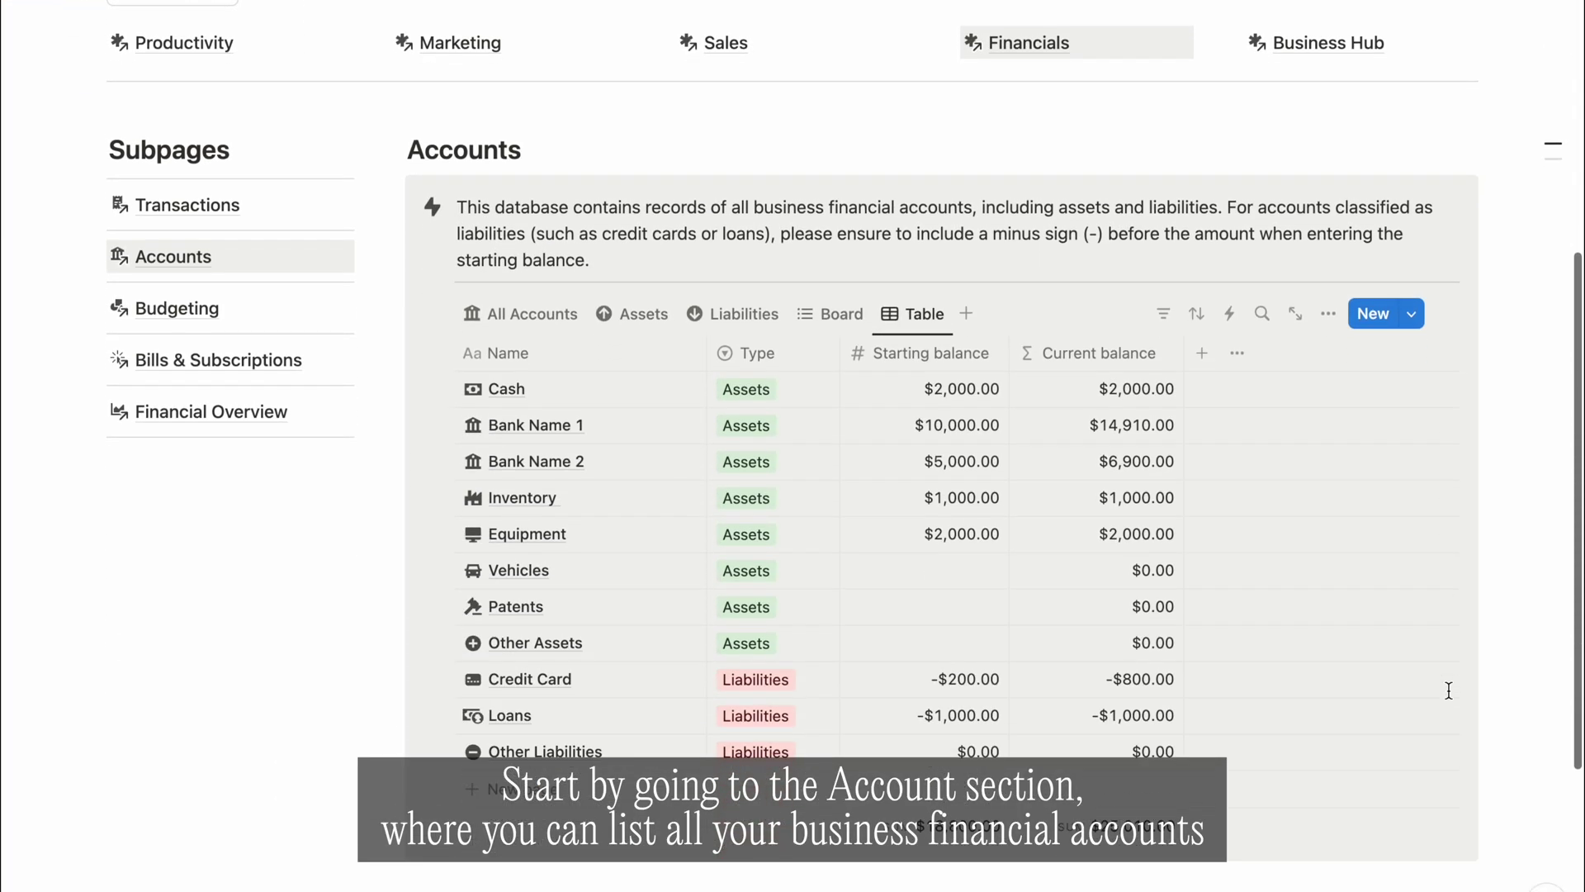
scroll(1449, 690, down, 2)
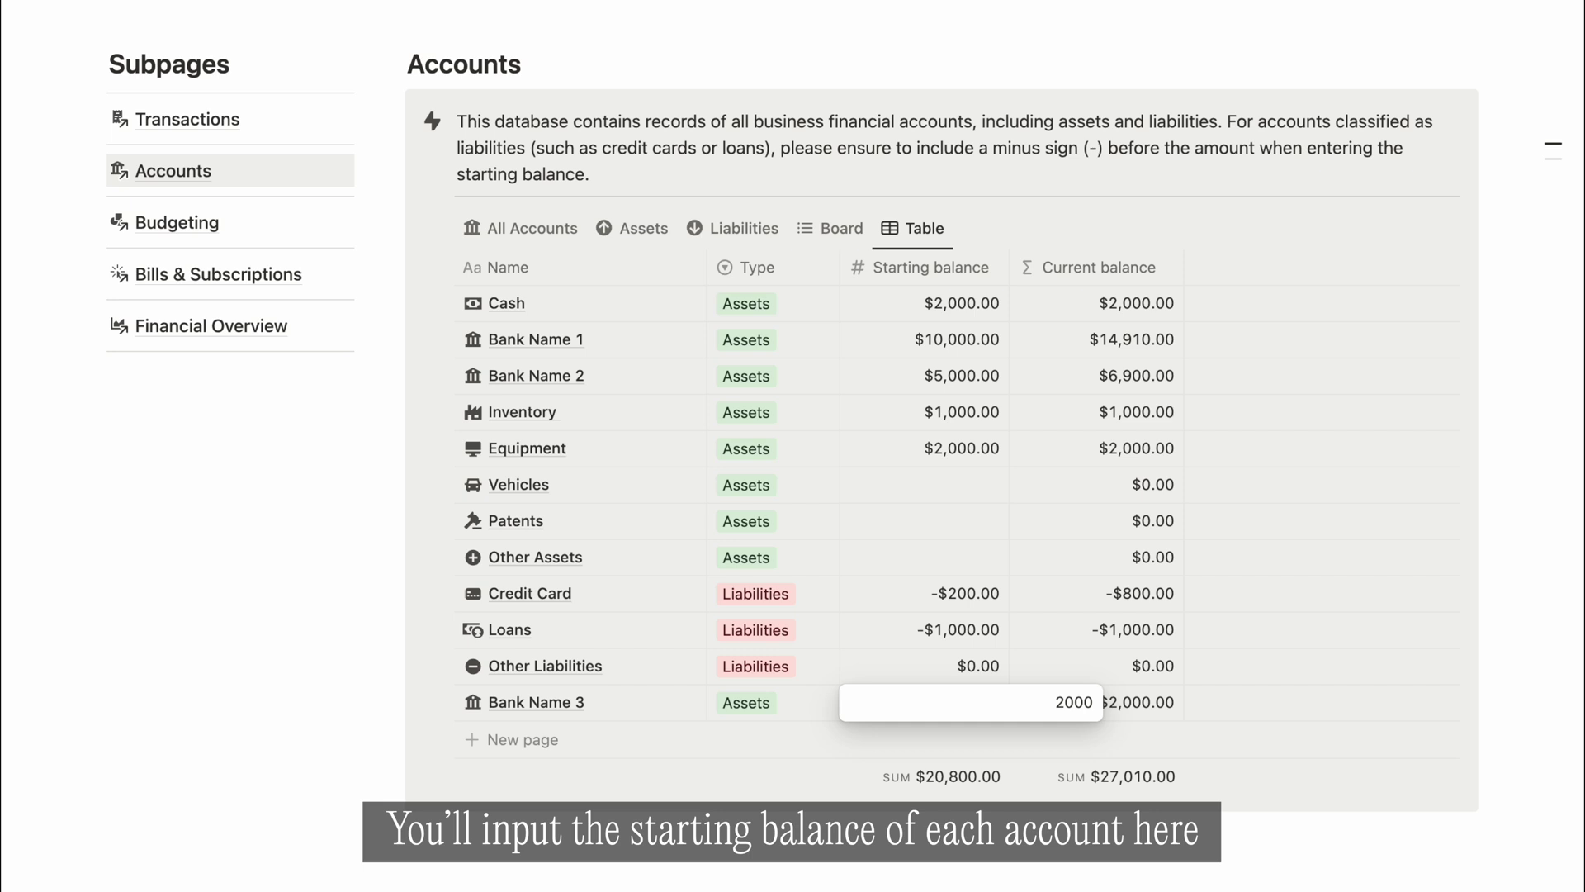
key(Return)
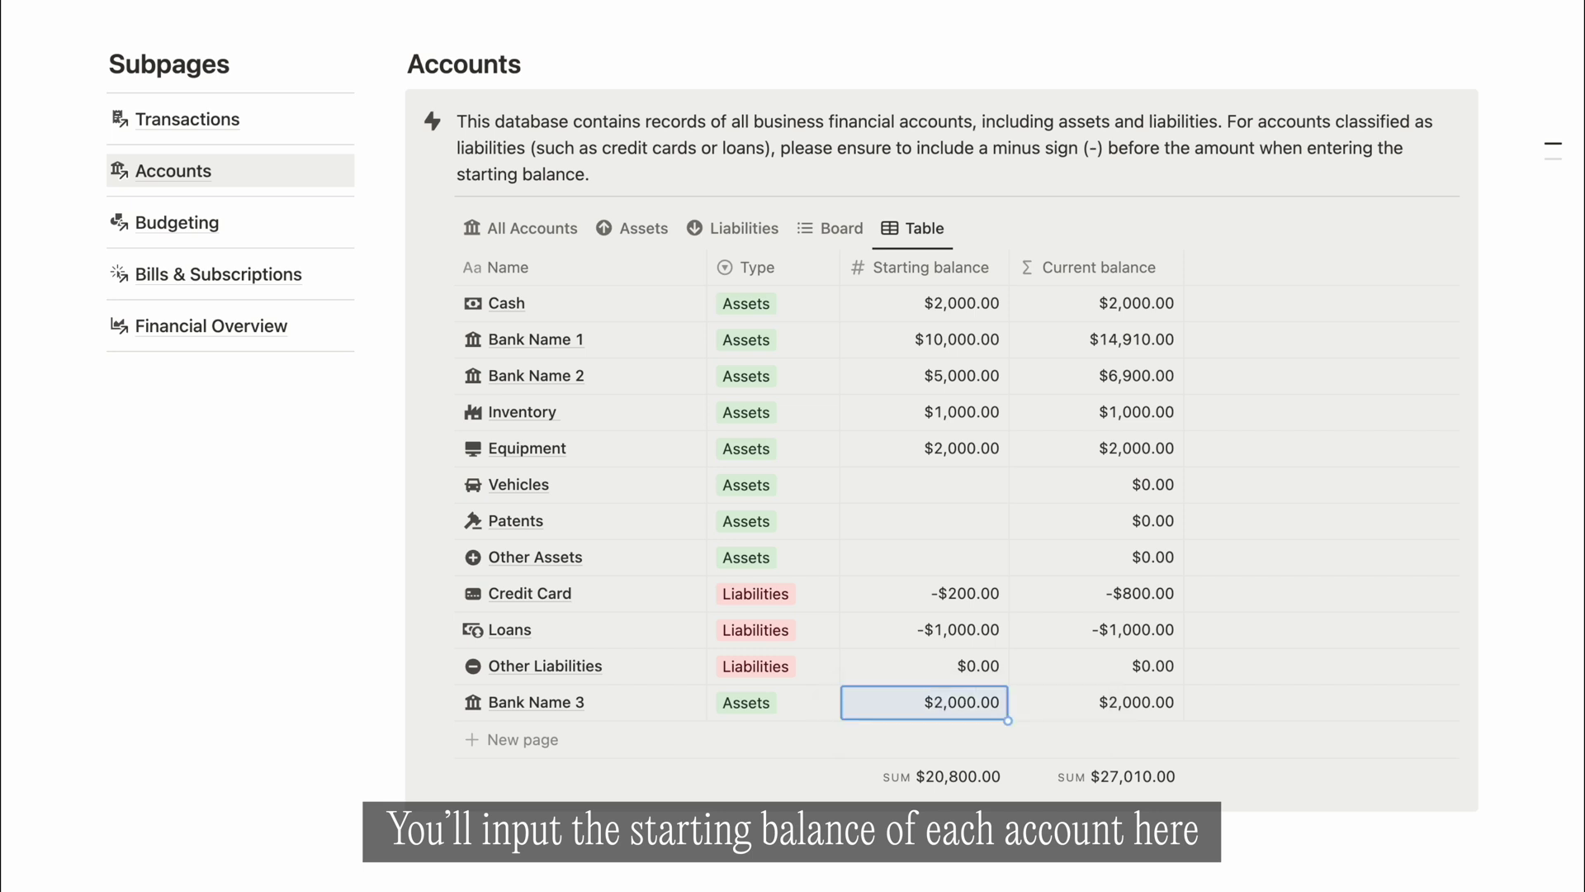
click(958, 593)
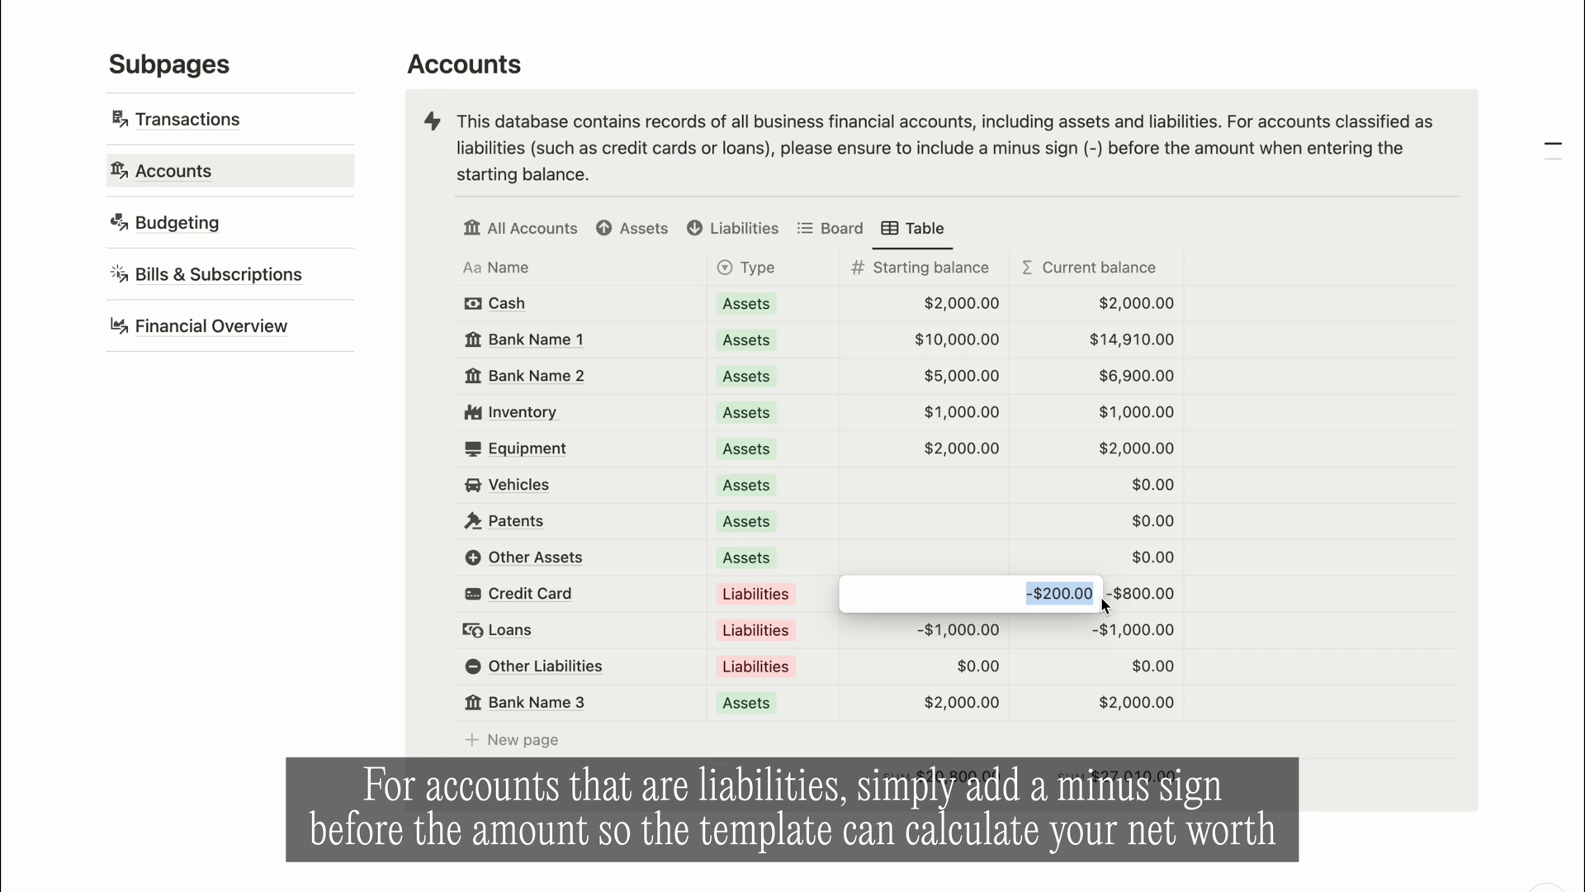
key(Return)
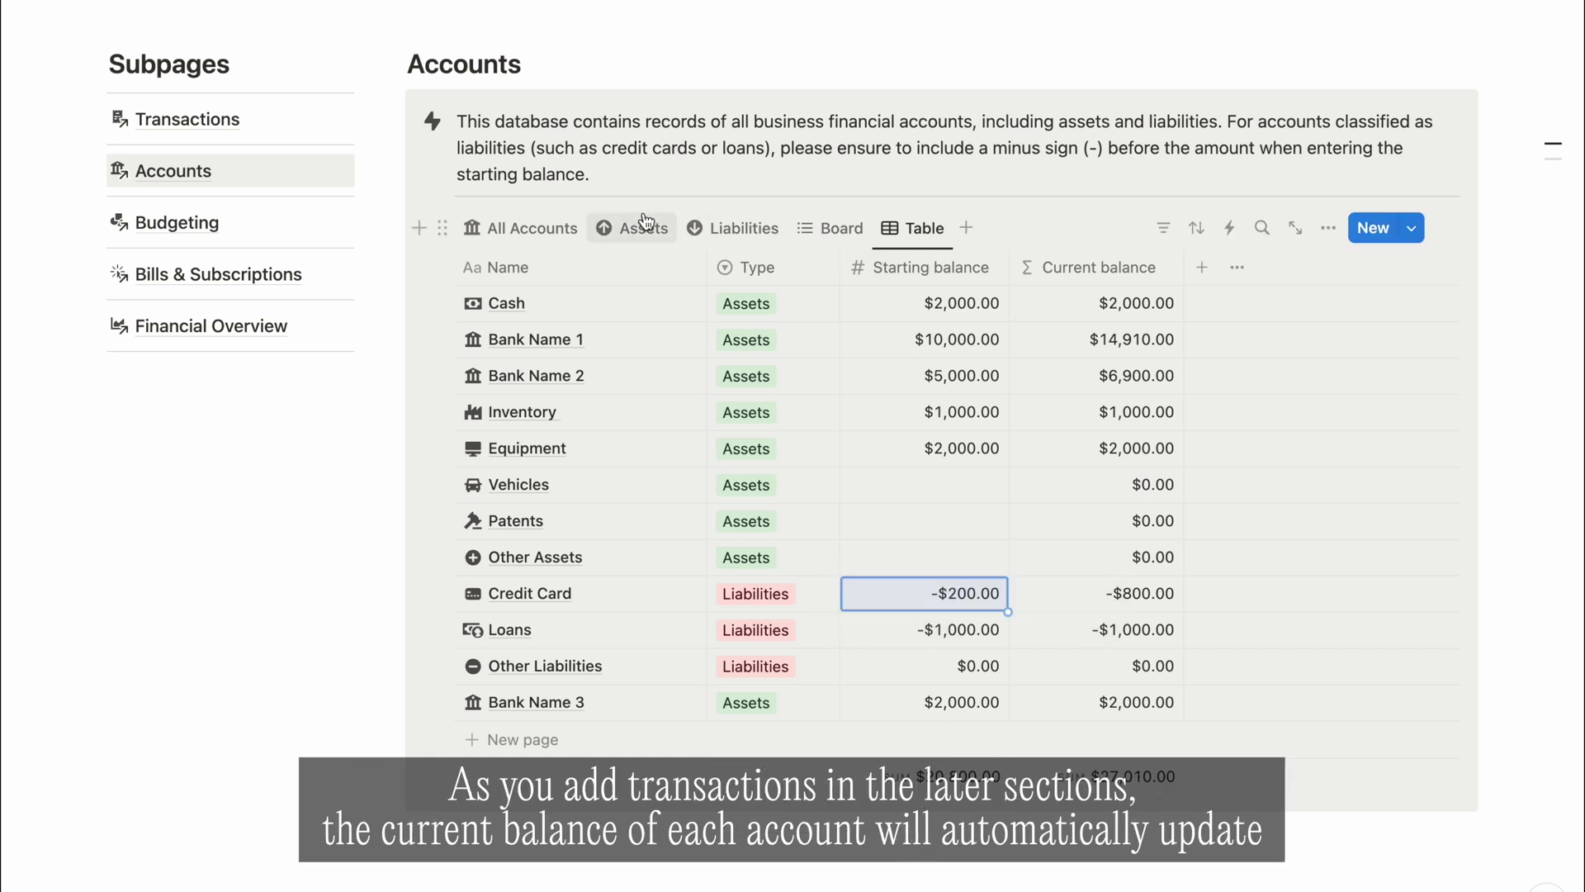
Step: Cycle the Accounts views through All Accounts, Assets, Liabilities and the Board list
click(538, 233)
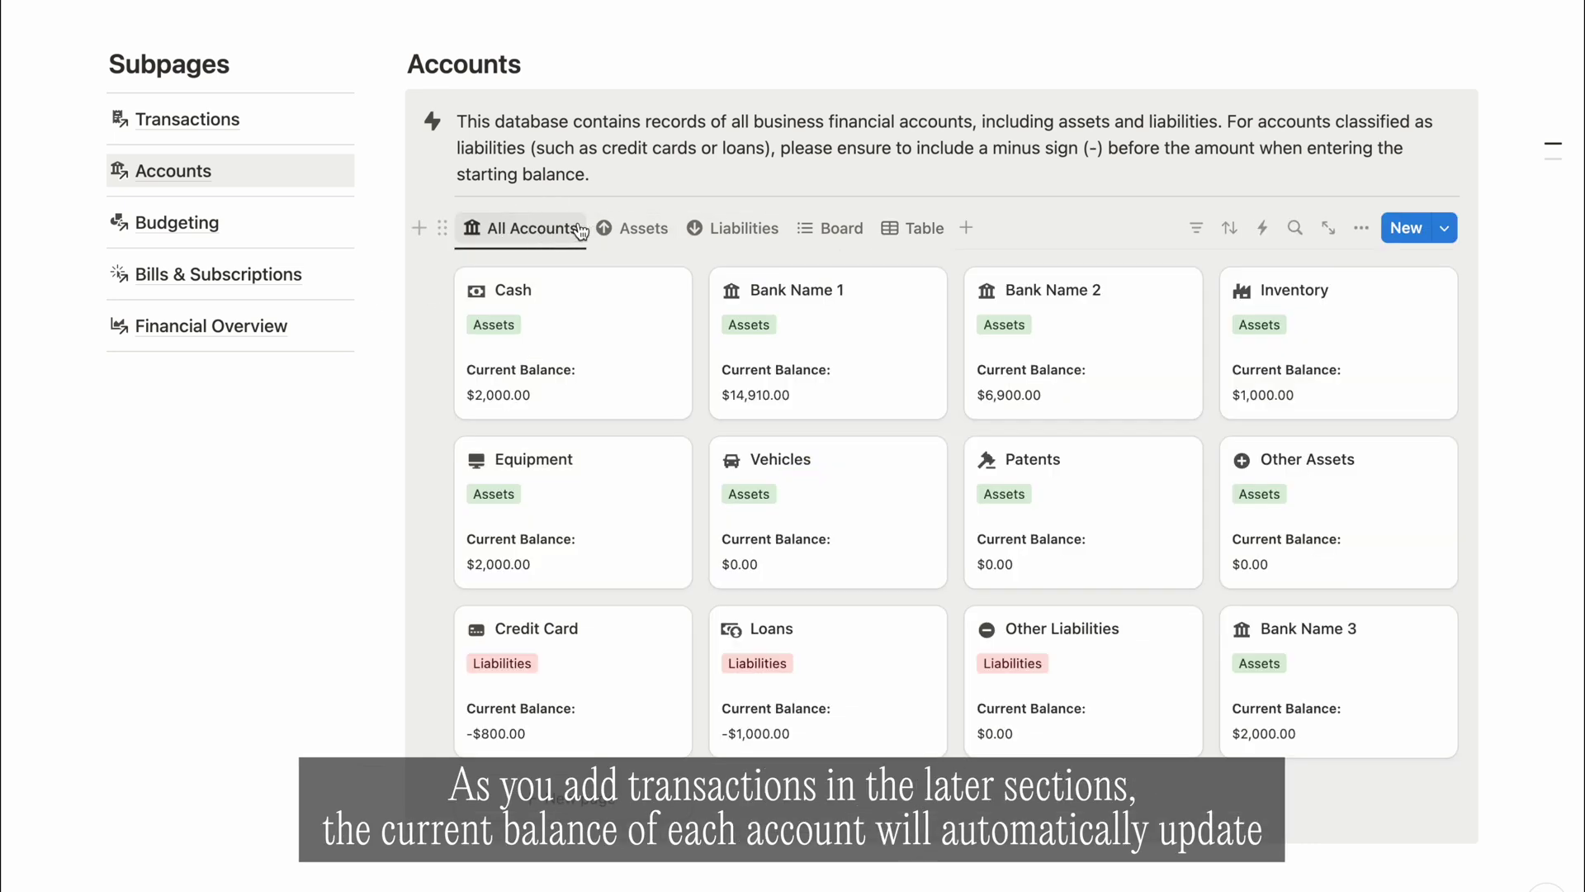
click(629, 228)
click(755, 228)
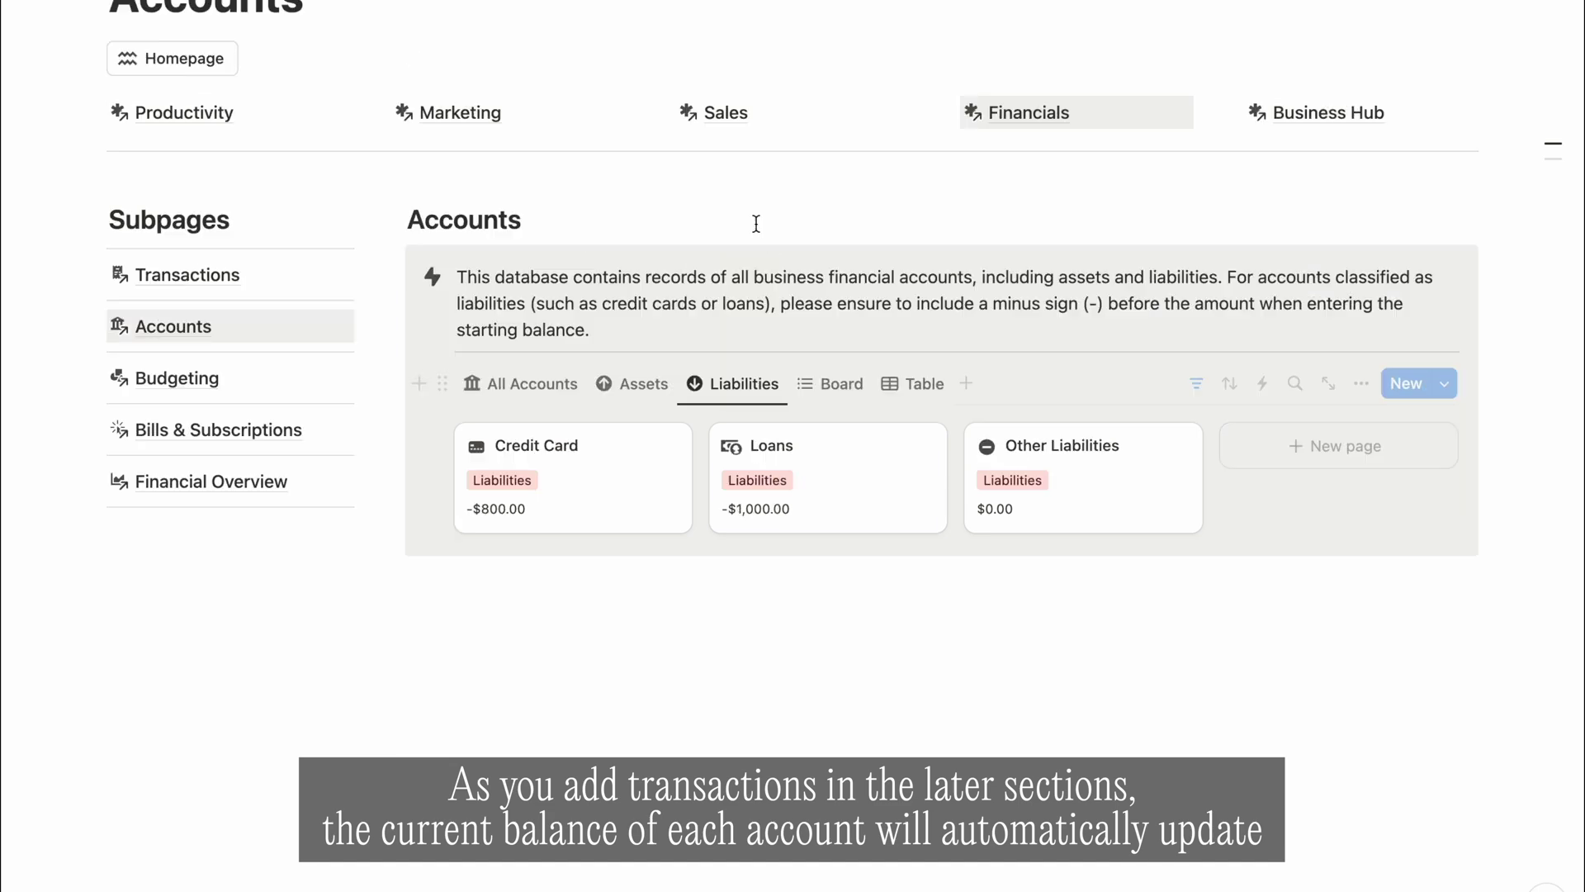
click(844, 384)
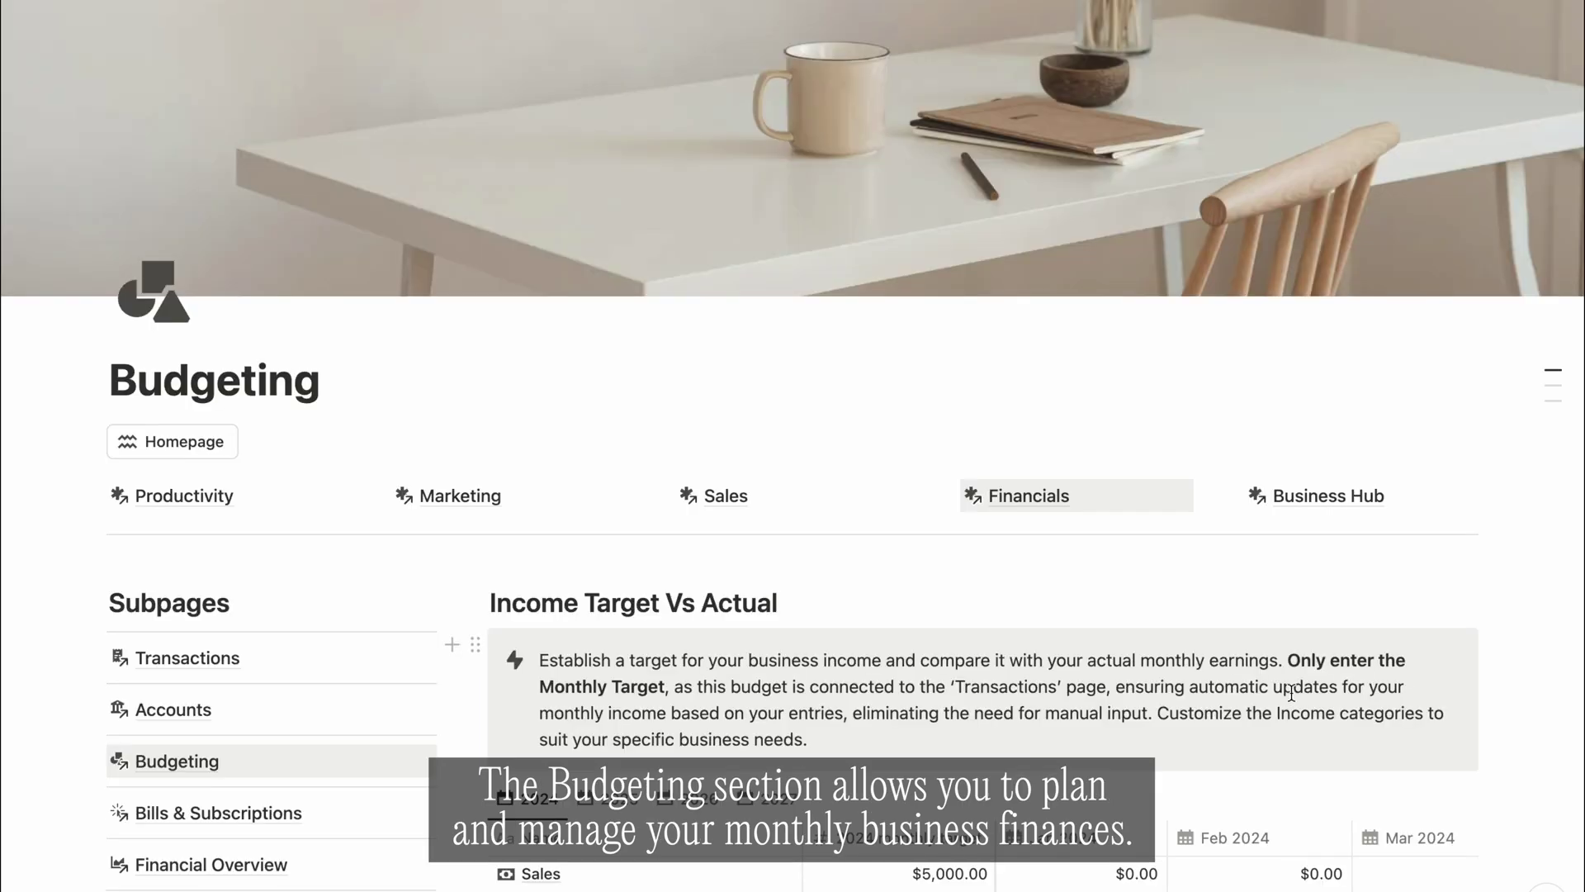
Step: Enter an 800 monthly budget for Travel and Entertainment
scroll(1290, 692, down, 3)
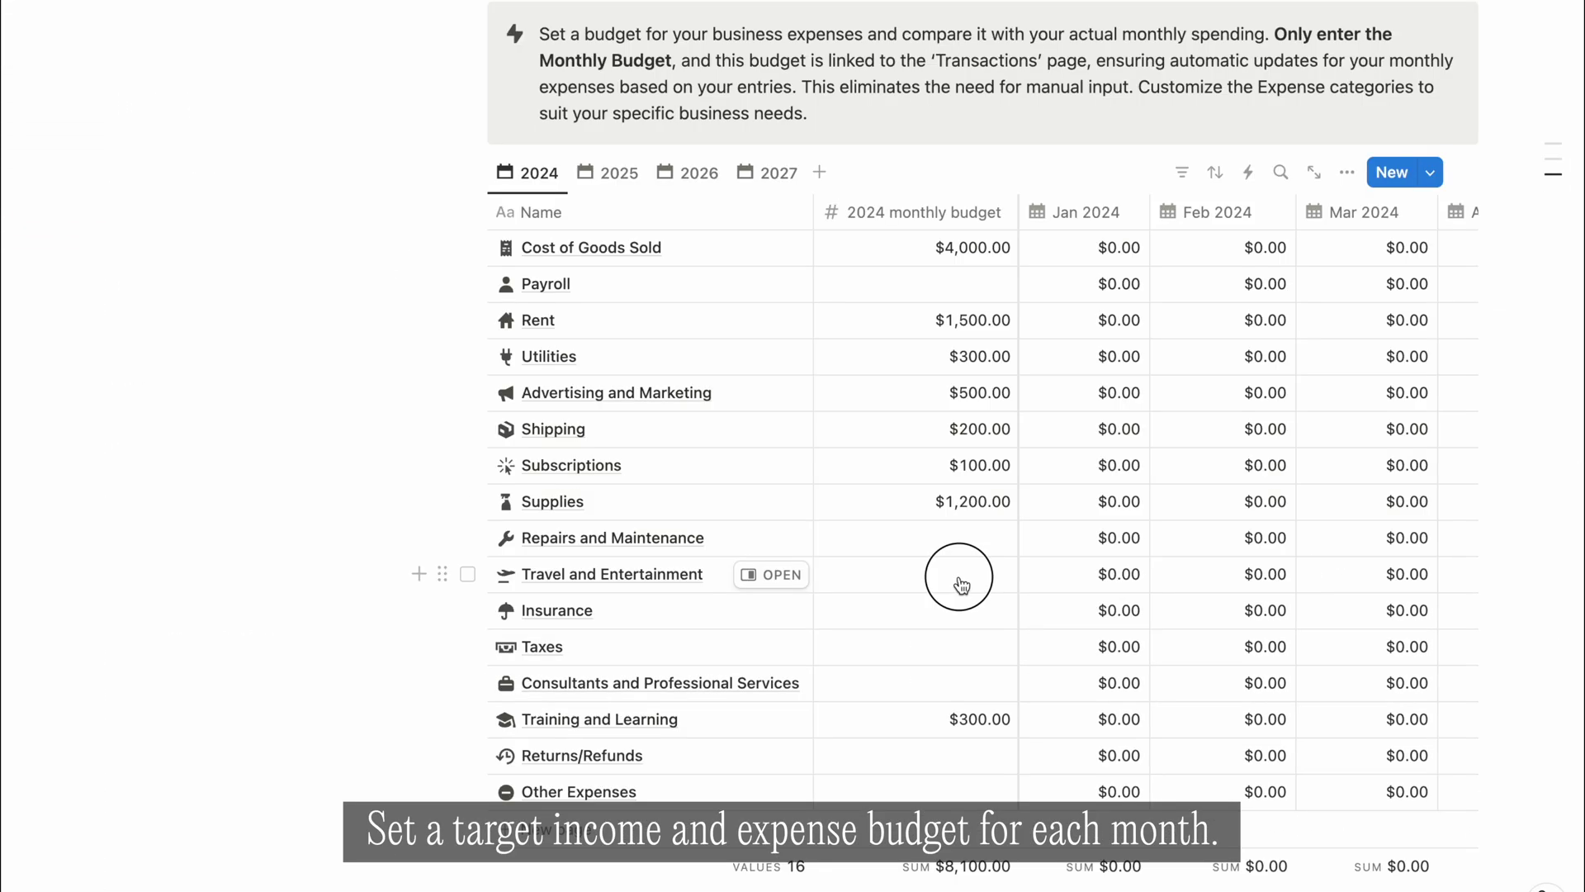
click(961, 584)
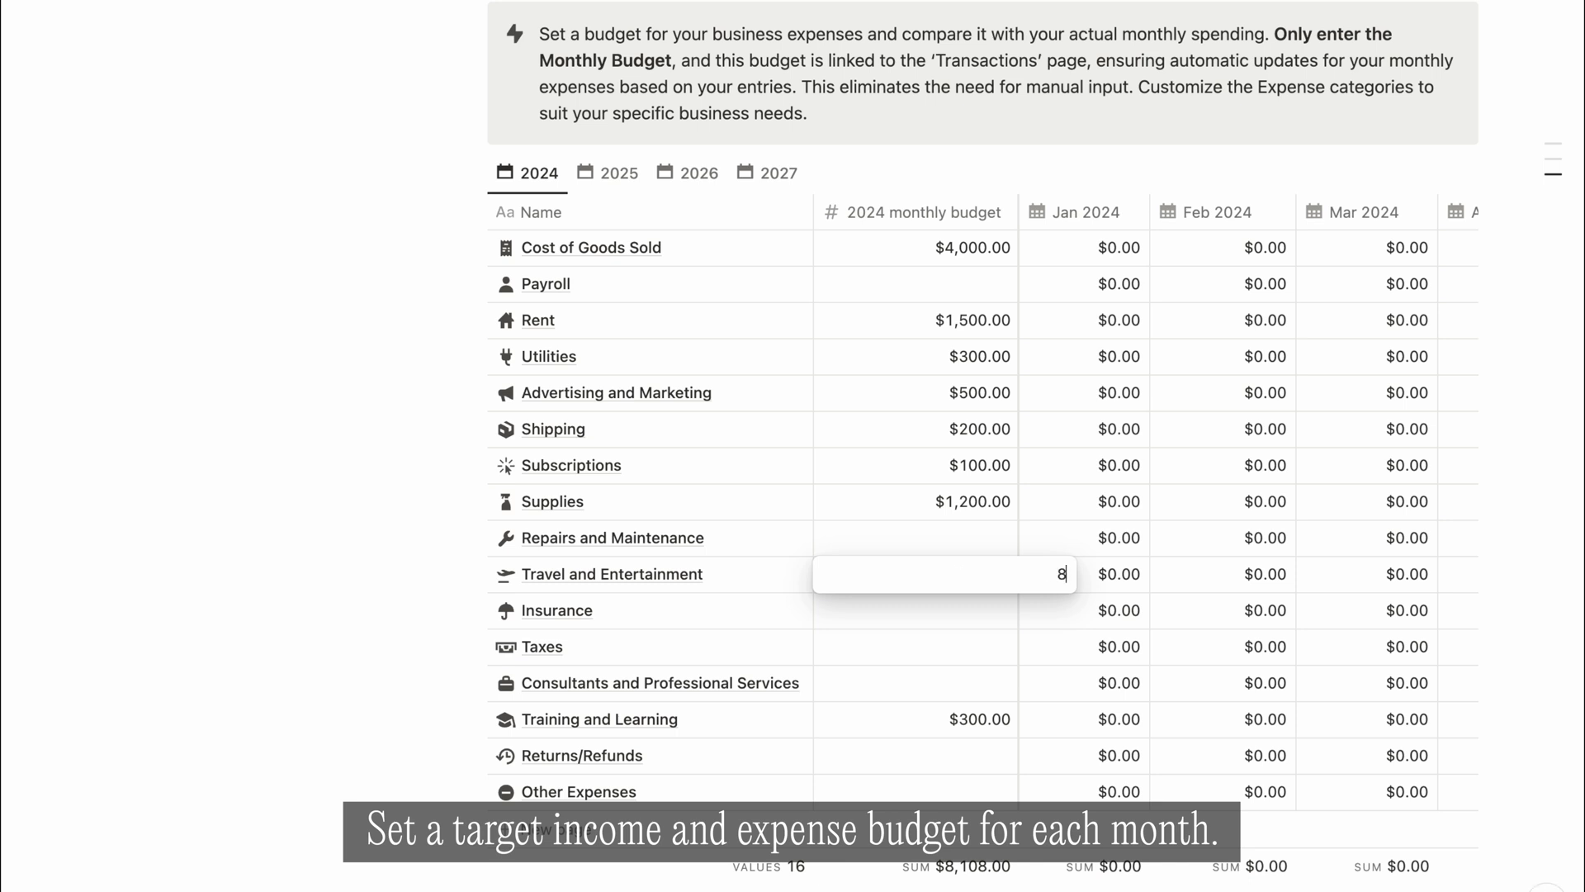
key(Return)
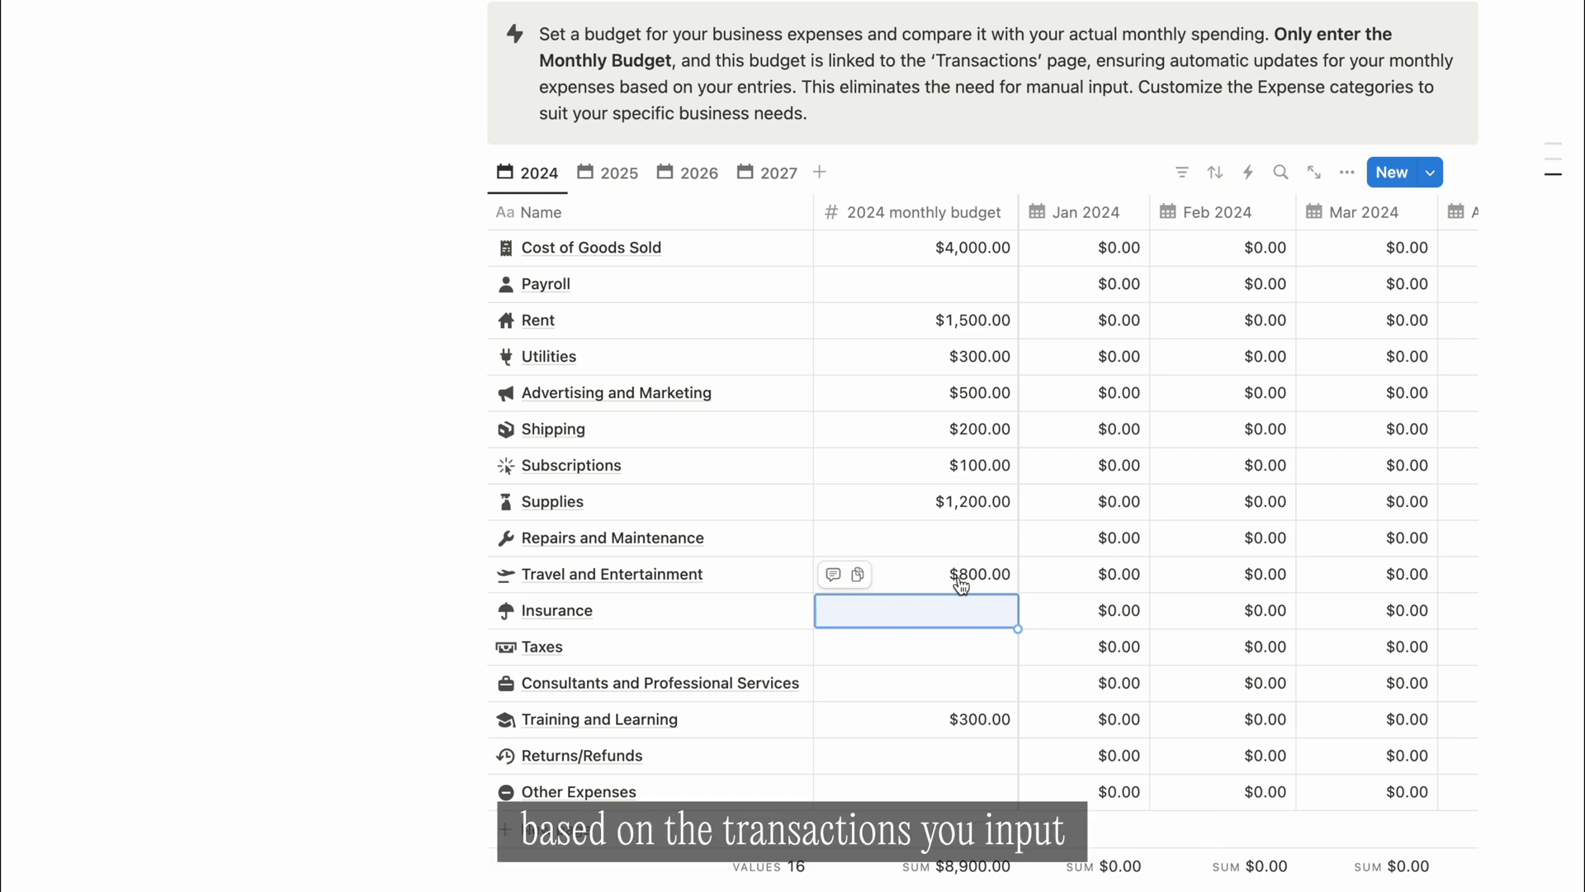
Step: Change the 2024 monthly budget column's number format from Pound to Euro and finally Yen
scroll(961, 568, up, 2)
click(925, 308)
click(921, 393)
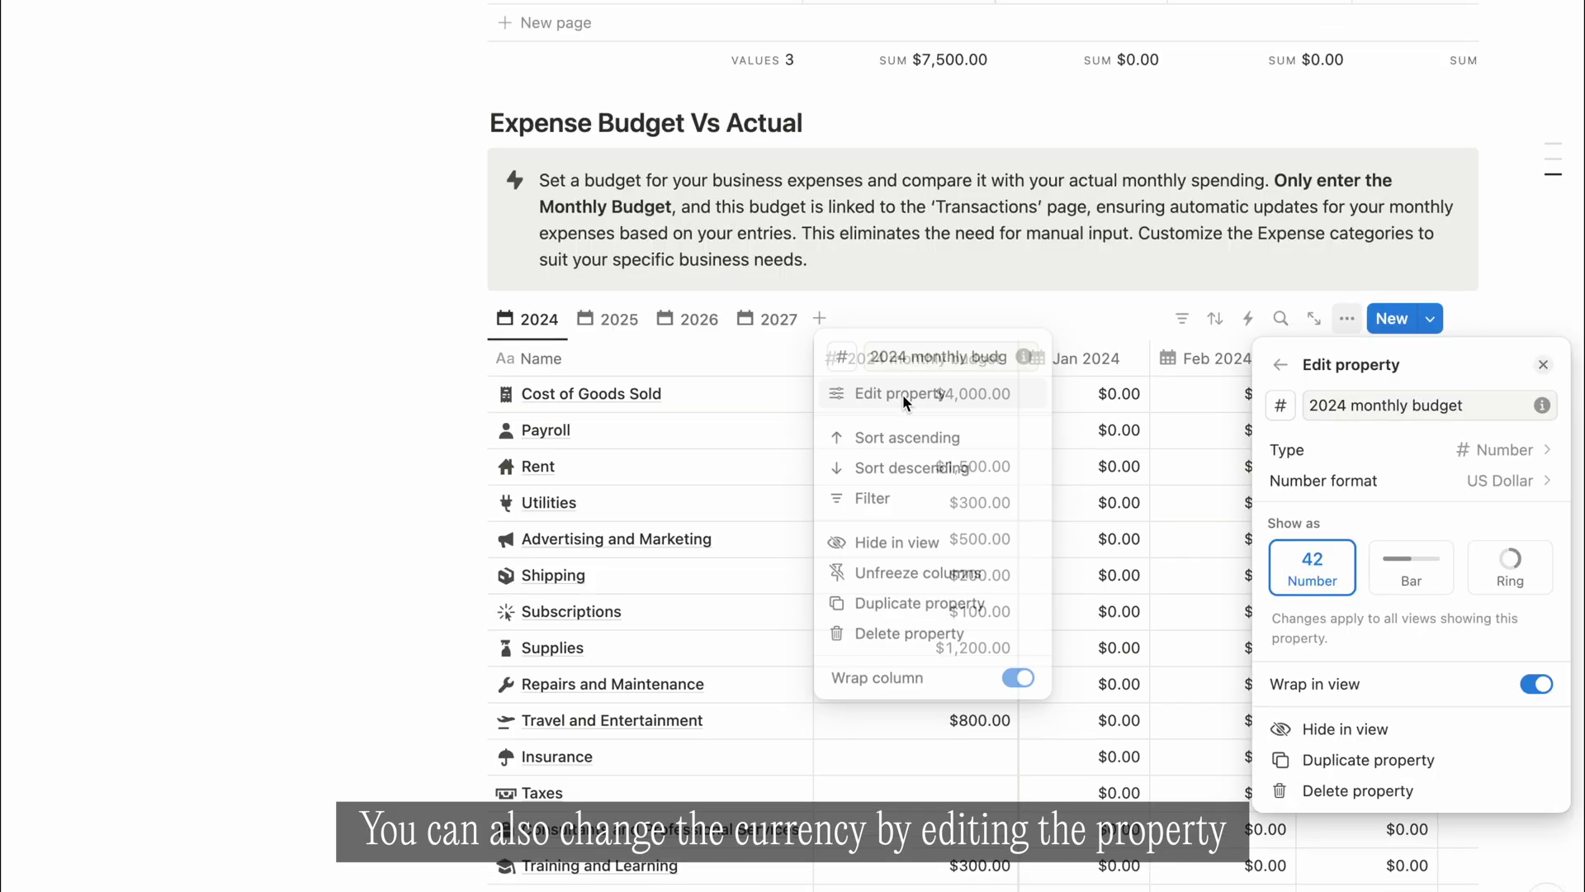
click(1511, 482)
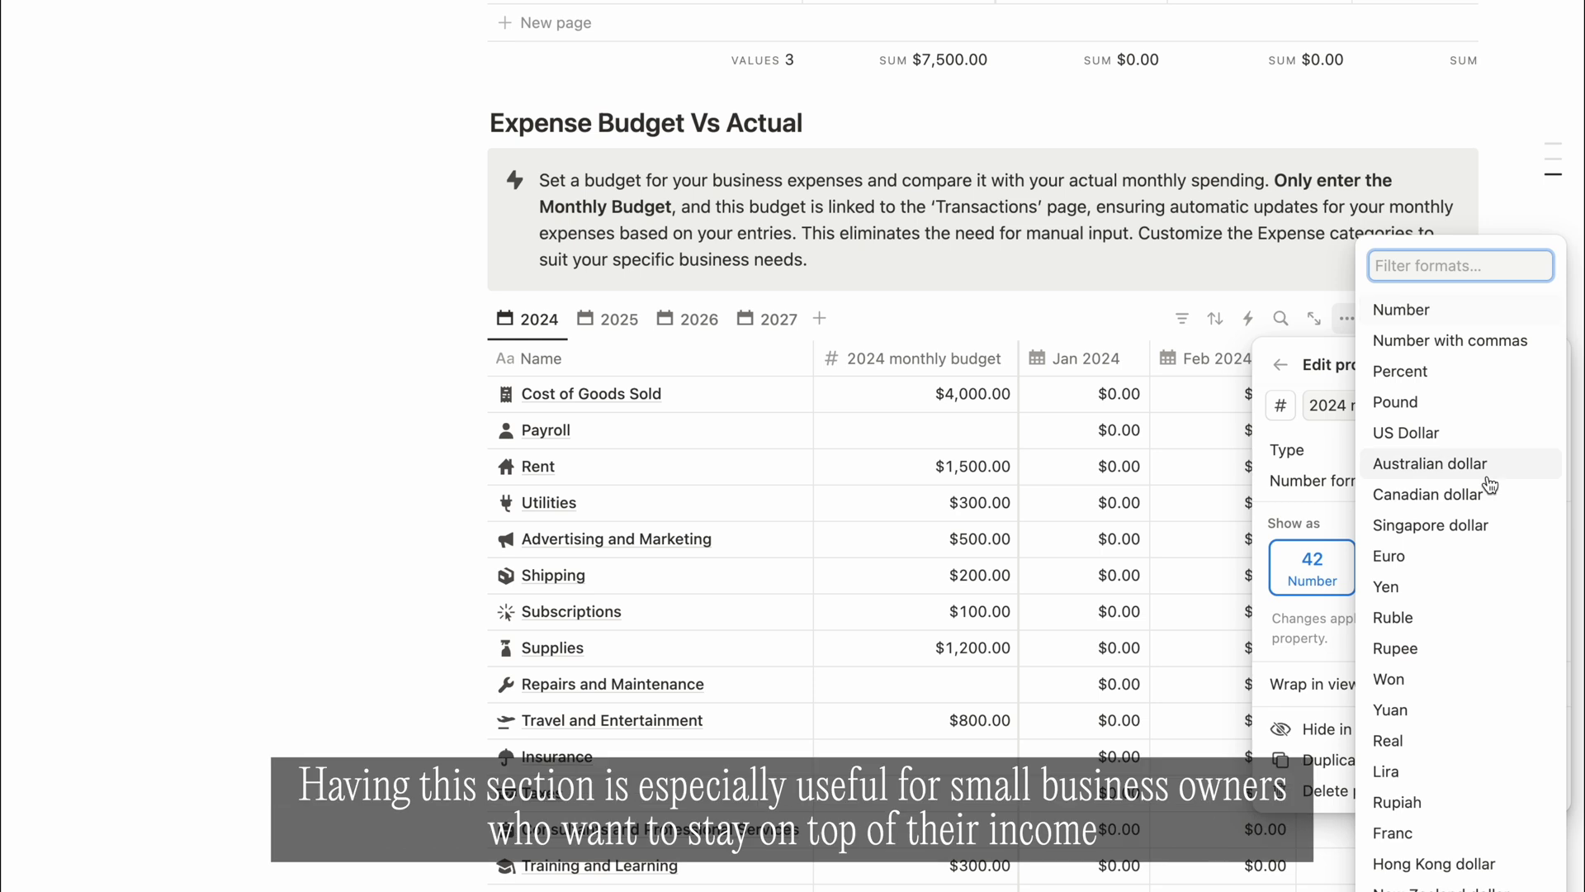
click(1404, 404)
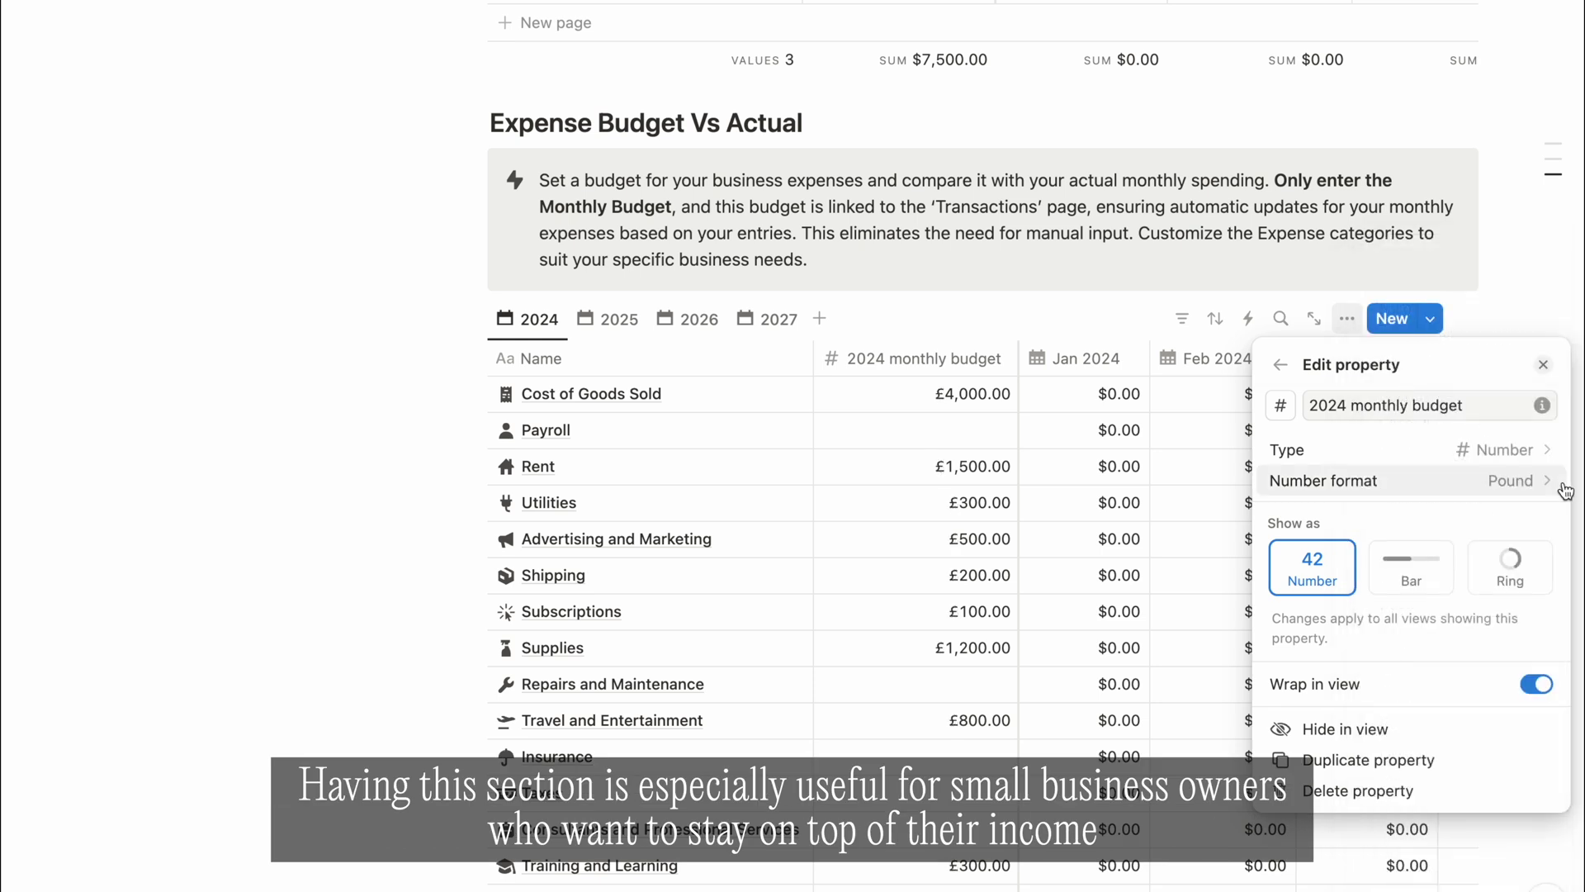
click(1526, 490)
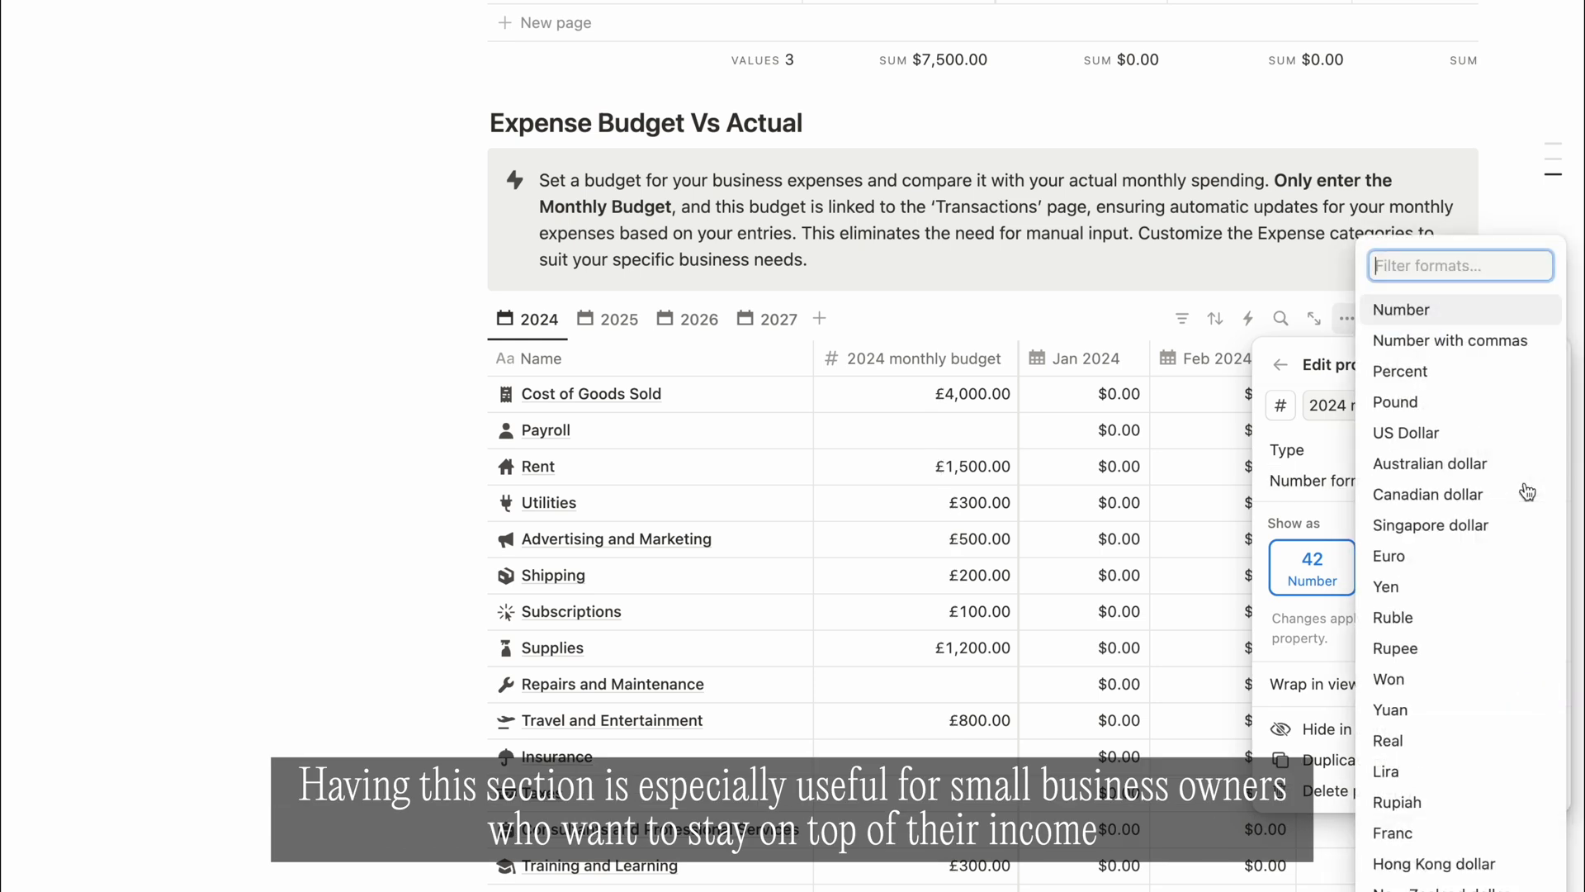
click(1409, 561)
click(1527, 487)
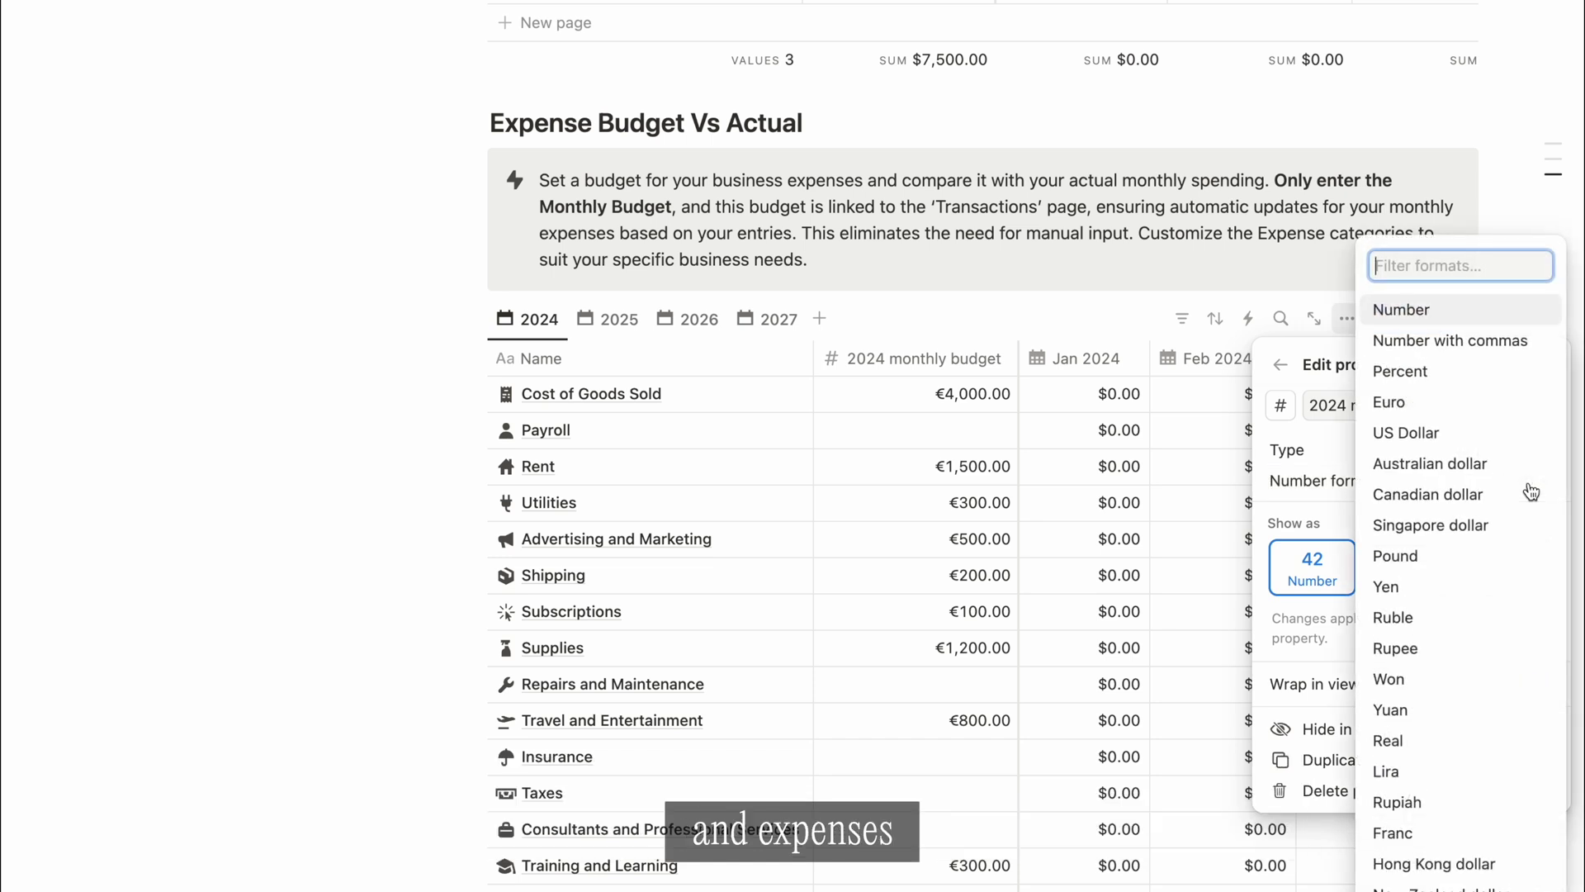
click(1406, 593)
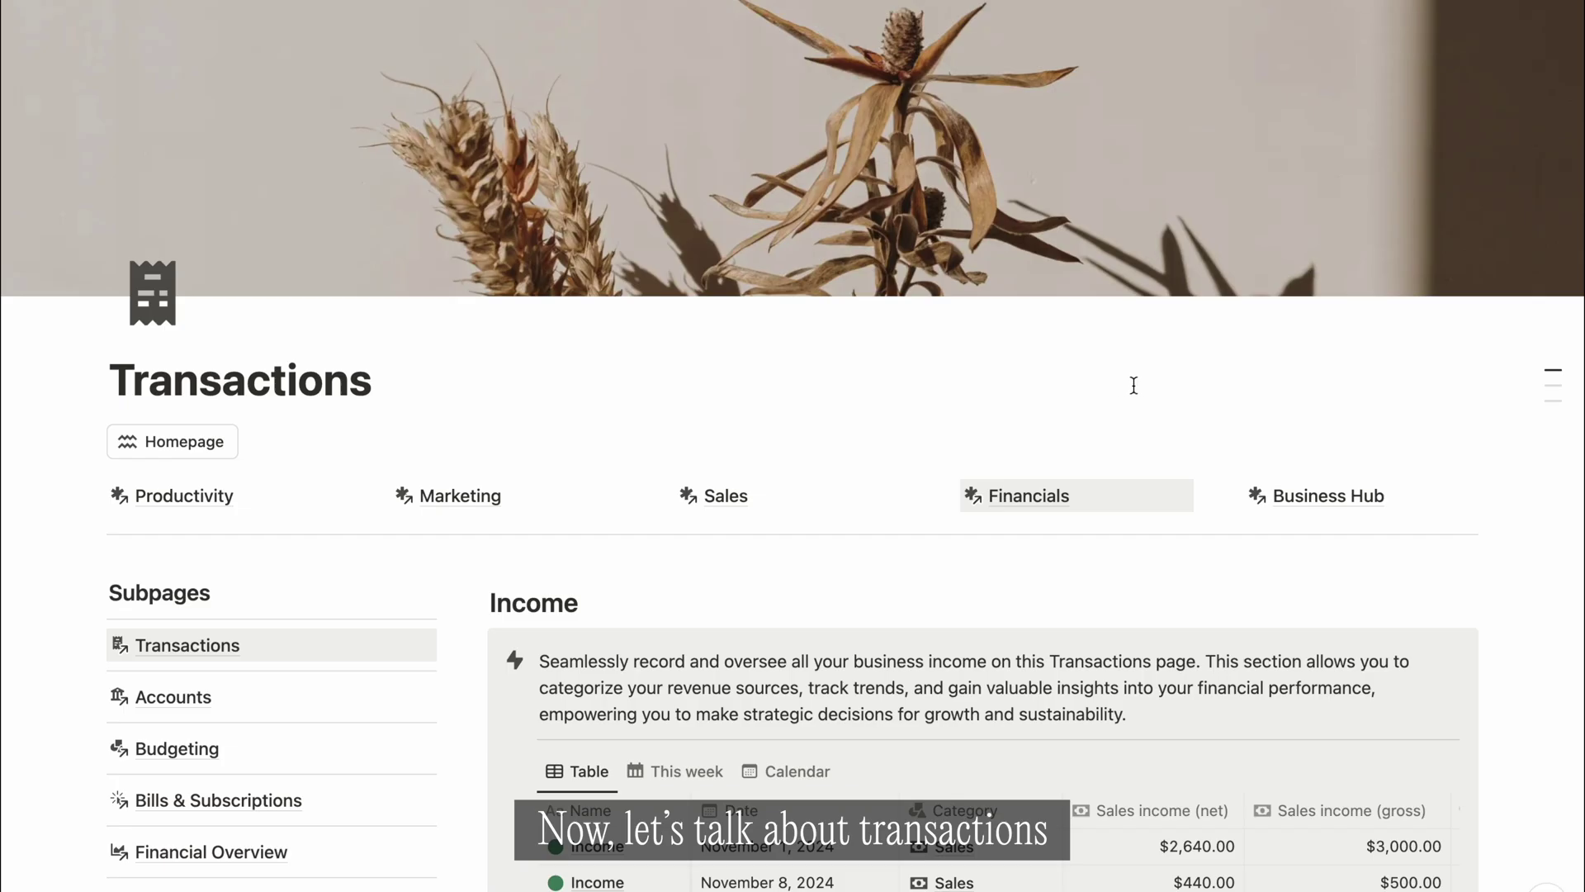
Step: Add an Income entry named Etsy Income with a date and $1,000.00 gross income
scroll(1134, 386, down, 3)
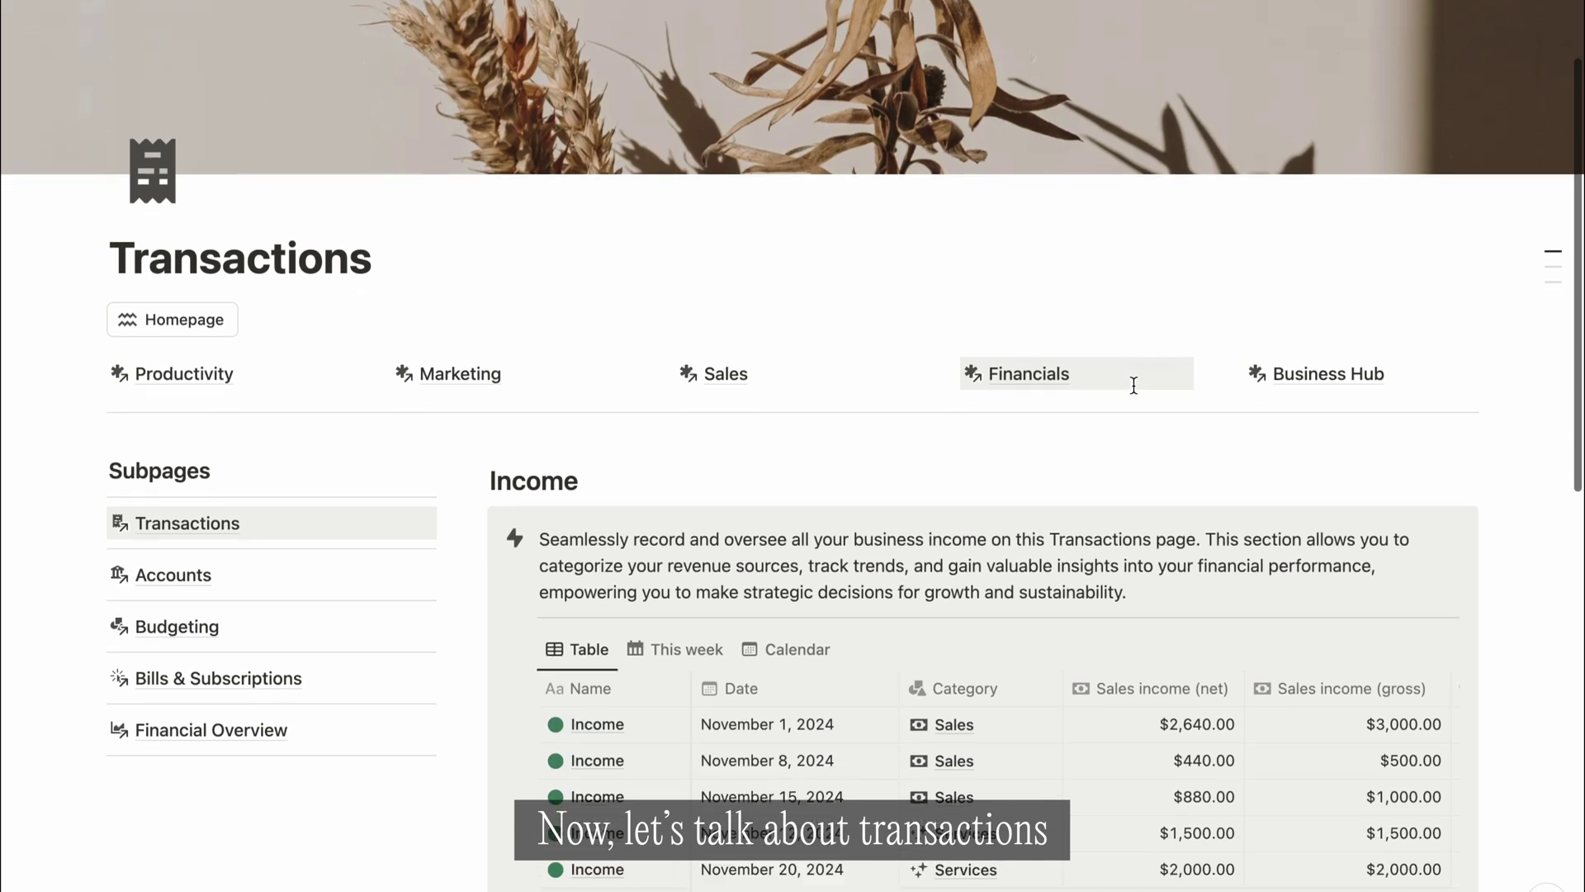
scroll(1135, 386, down, 4)
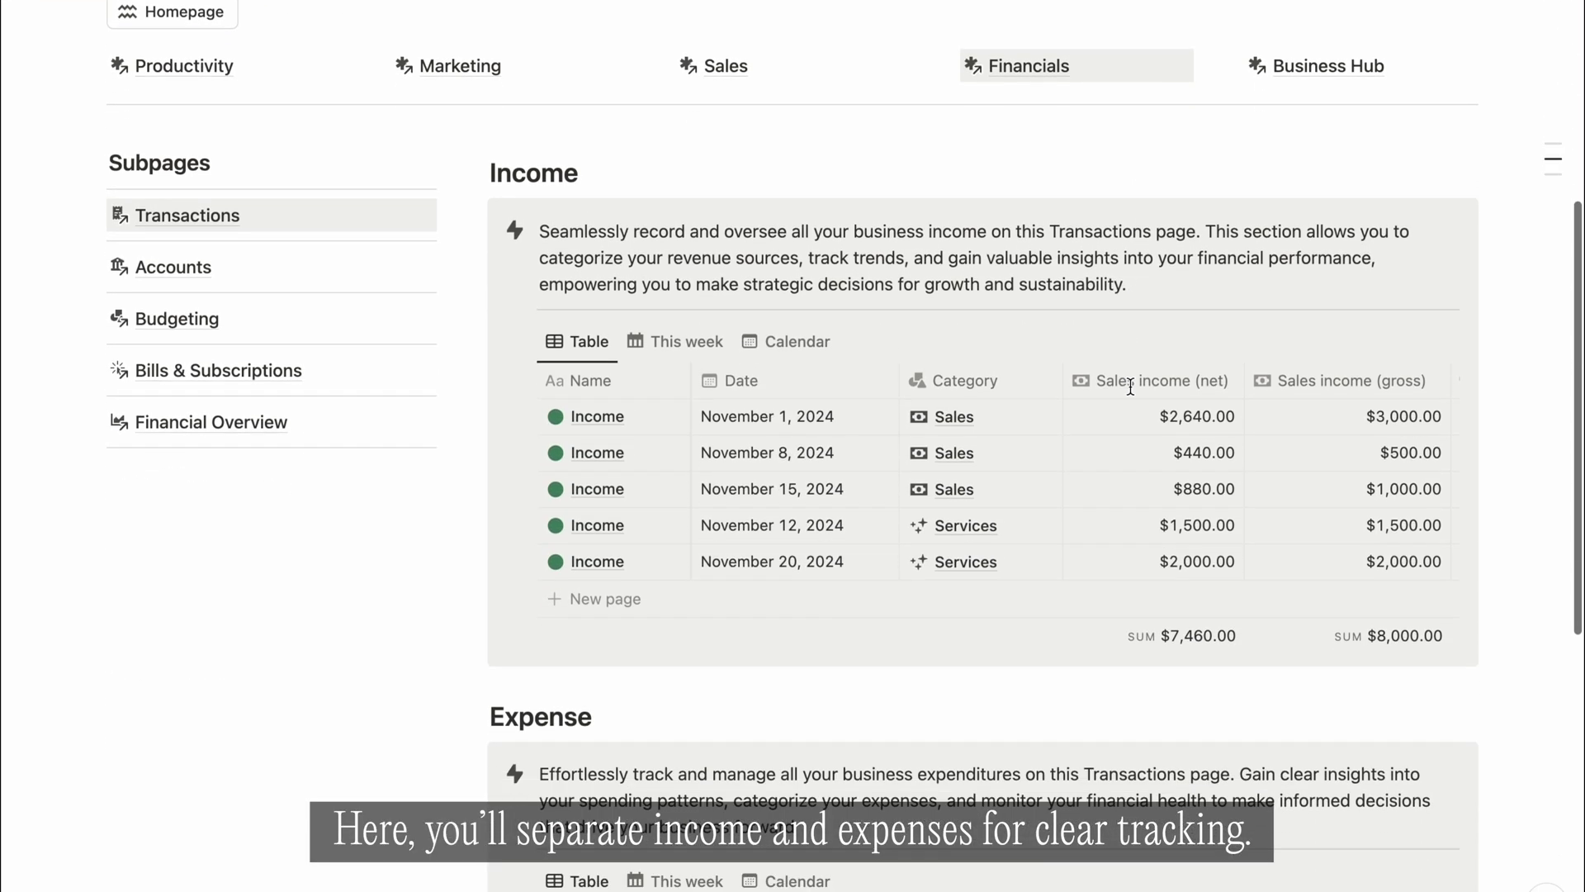
scroll(1130, 385, down, 2)
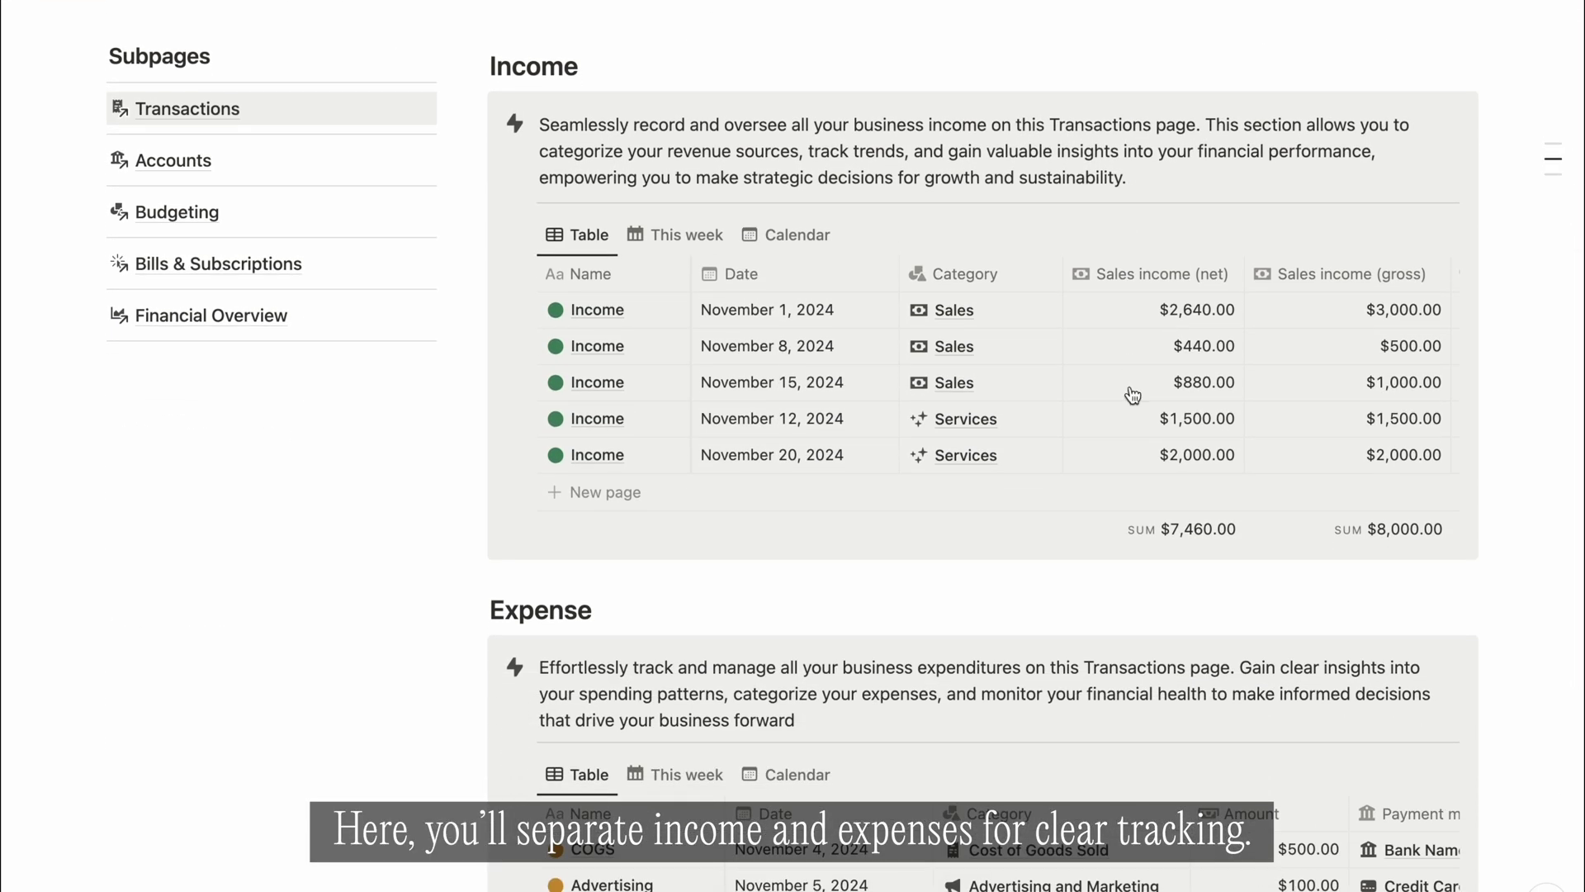
click(832, 494)
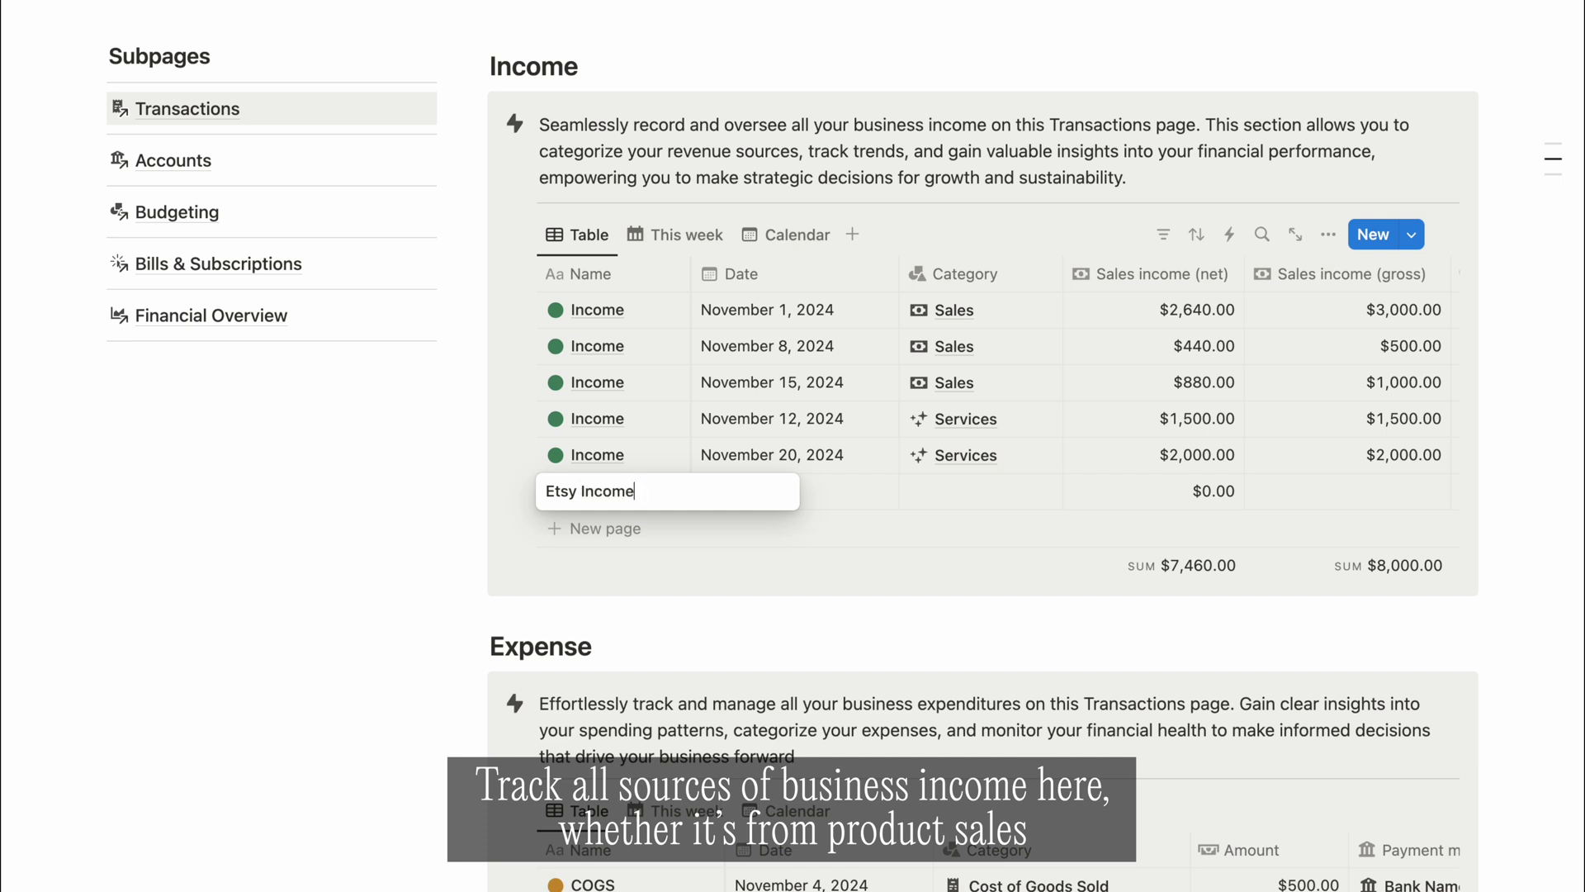
key(Return)
click(793, 494)
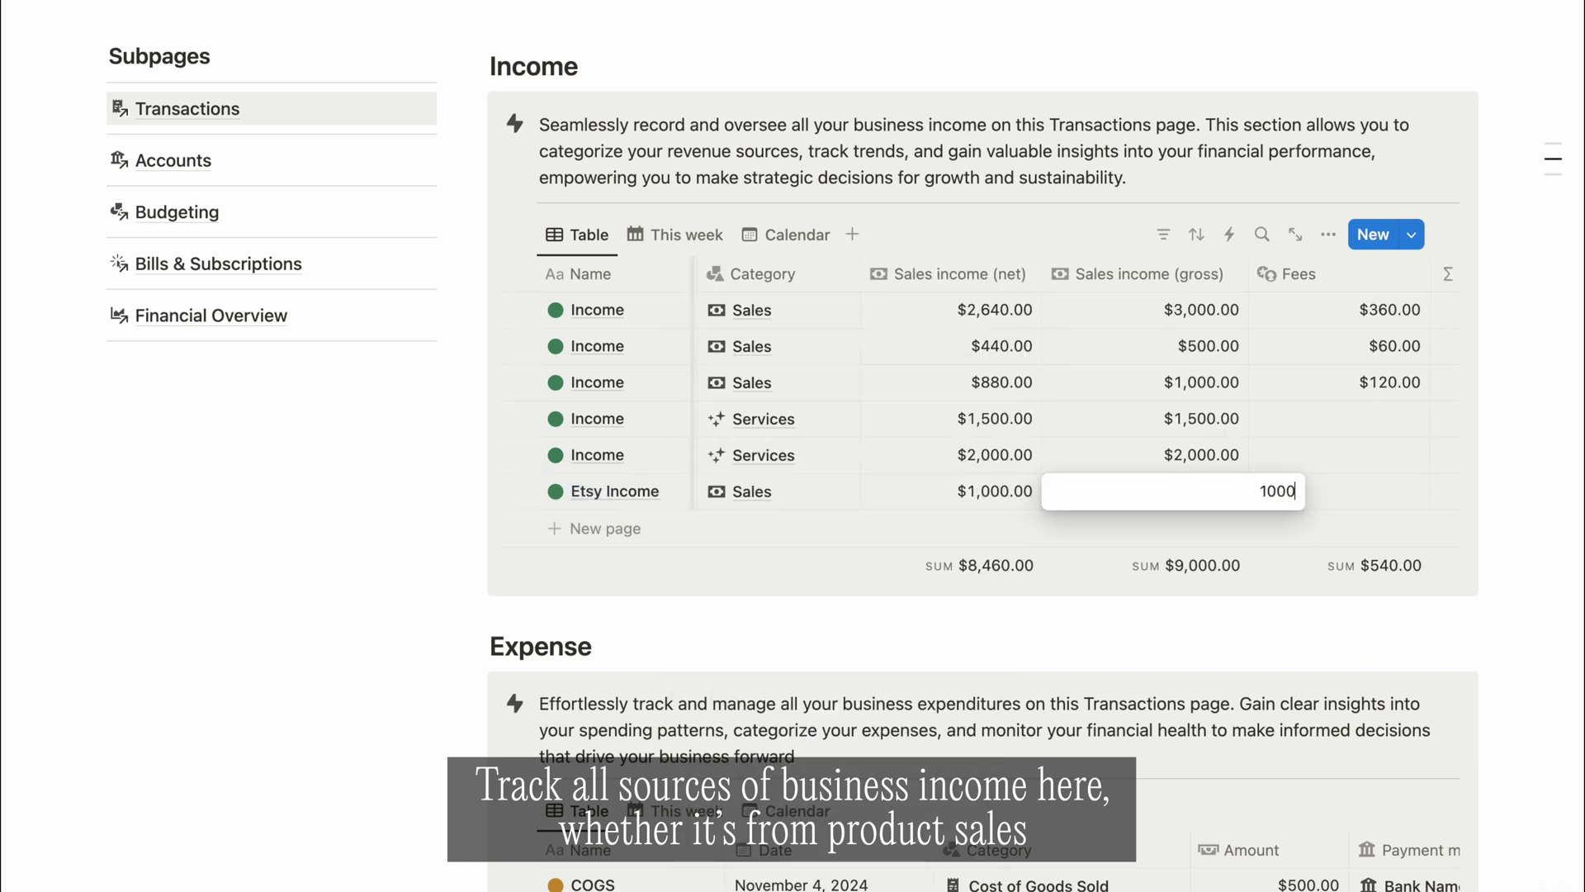
key(Return)
Step: Enter $120.00 fees on Etsy Income, leaving $880.00 net paid into Bank Name 3
scroll(1197, 475, right, 2)
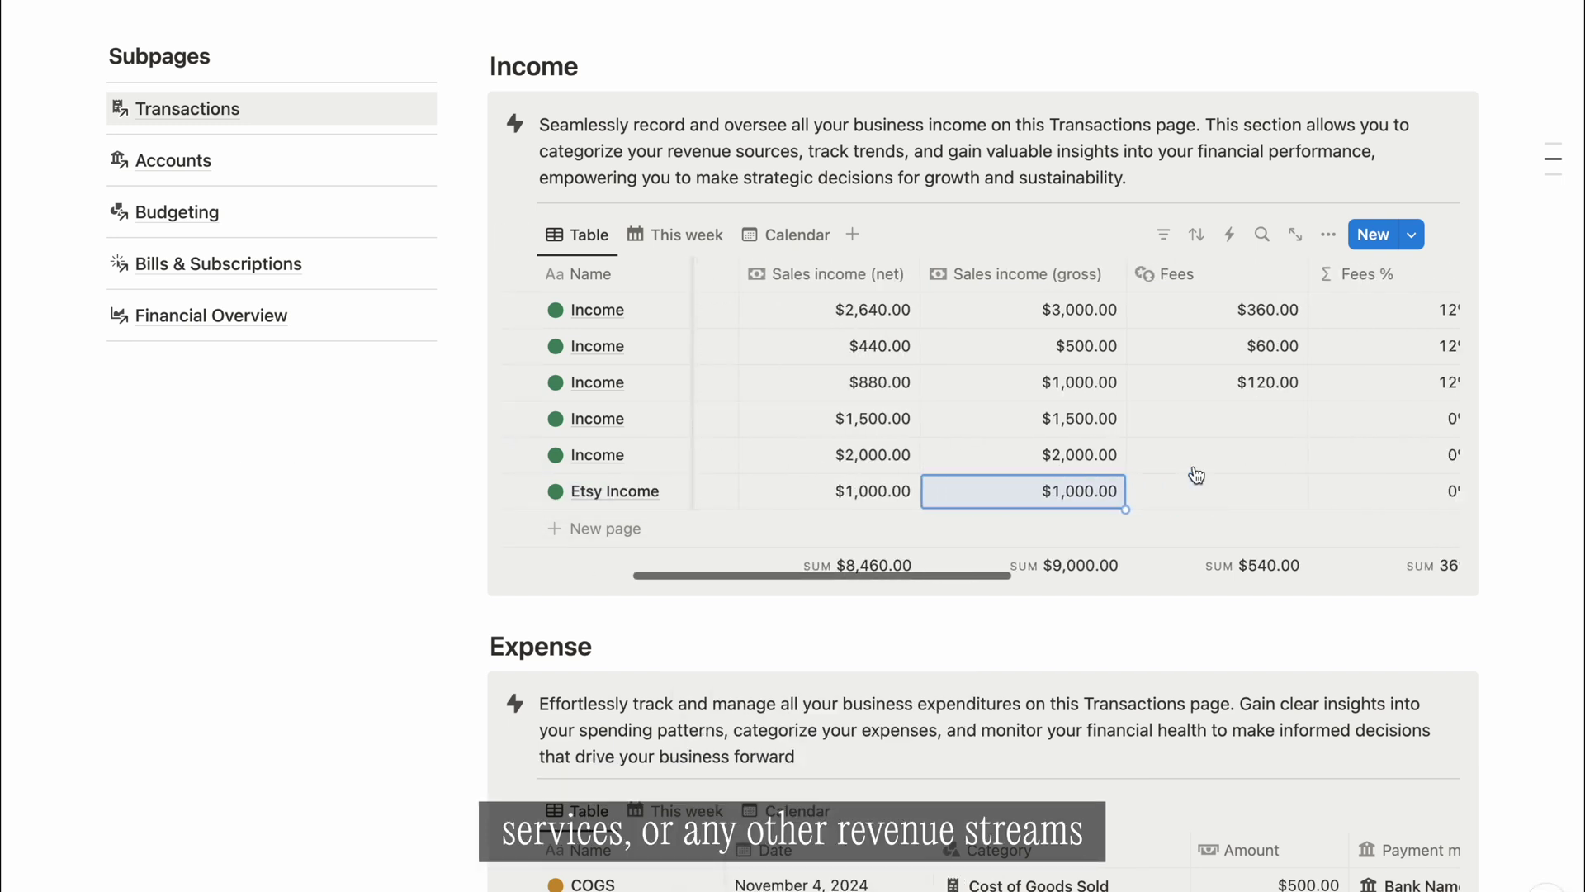
scroll(1197, 475, right, 2)
click(1156, 498)
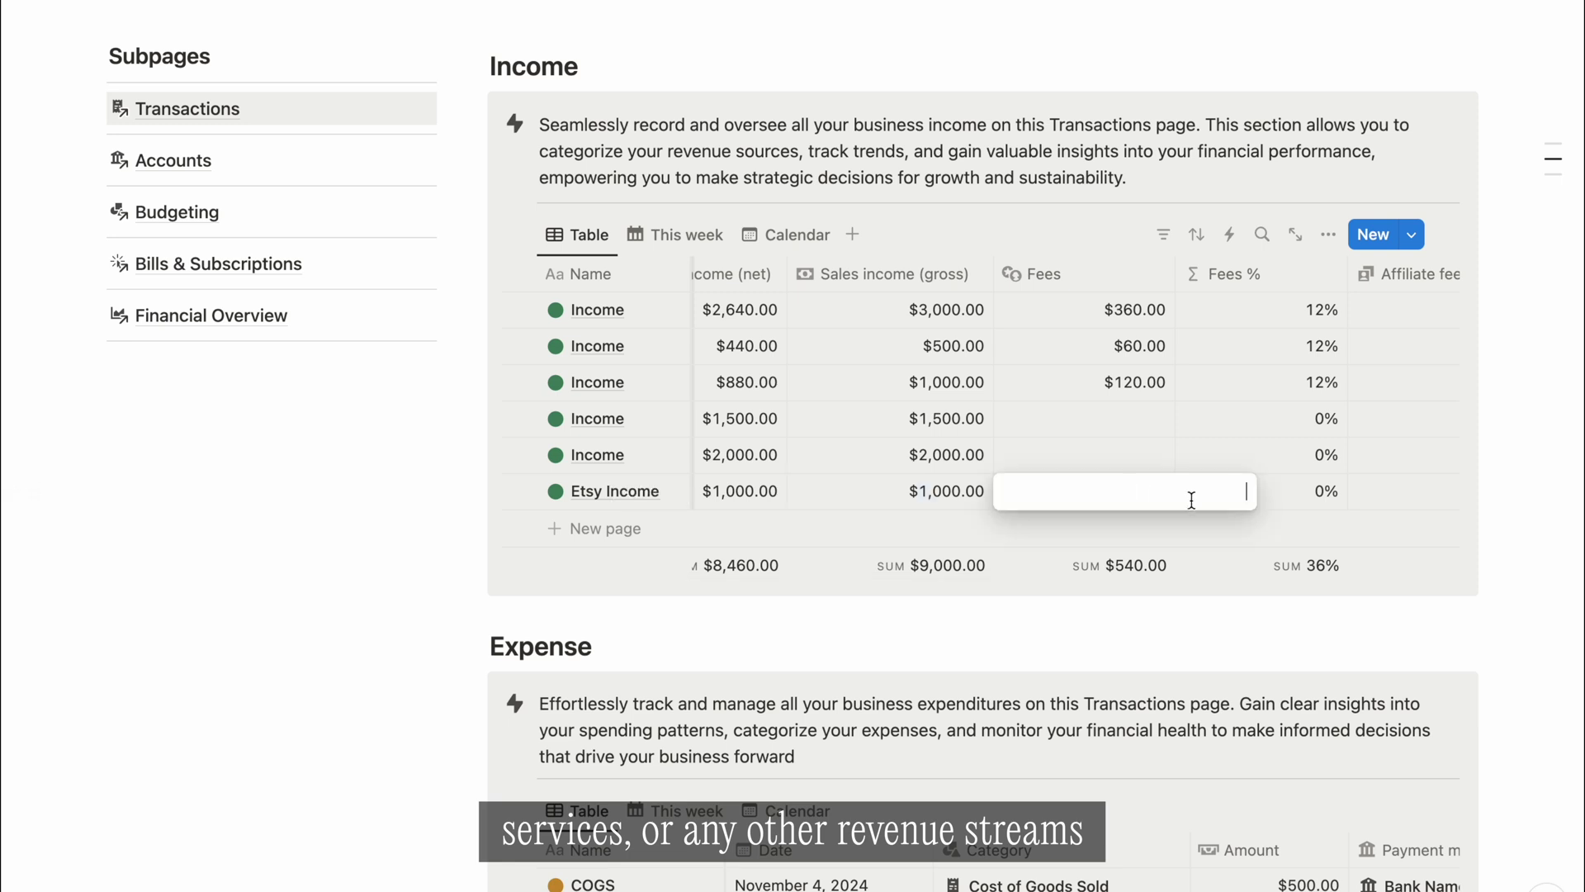
key(Return)
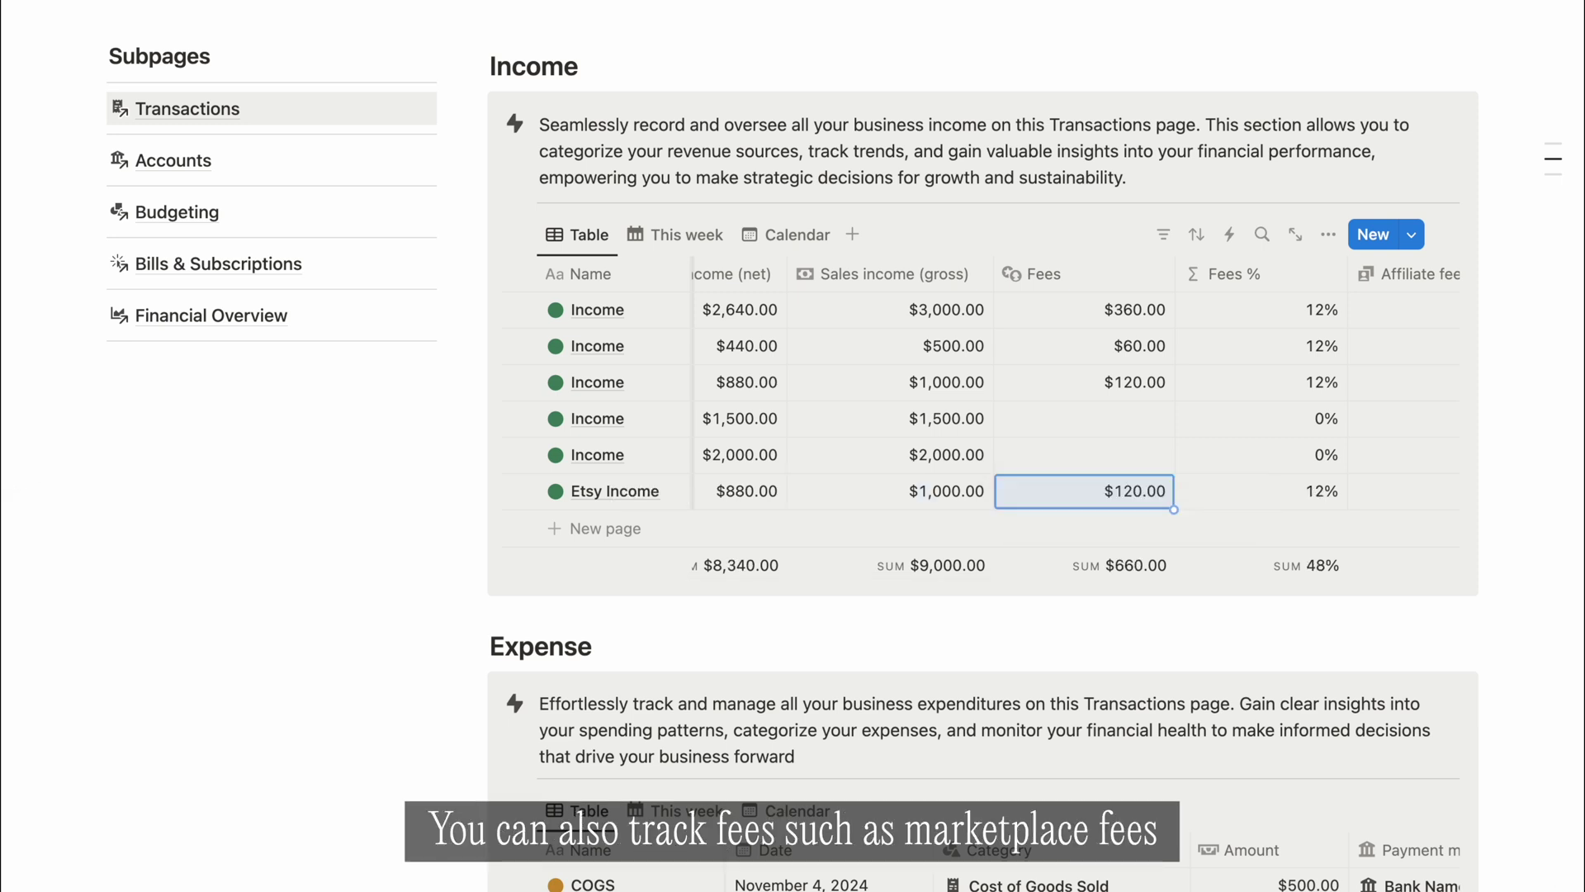
scroll(1194, 507, right, 4)
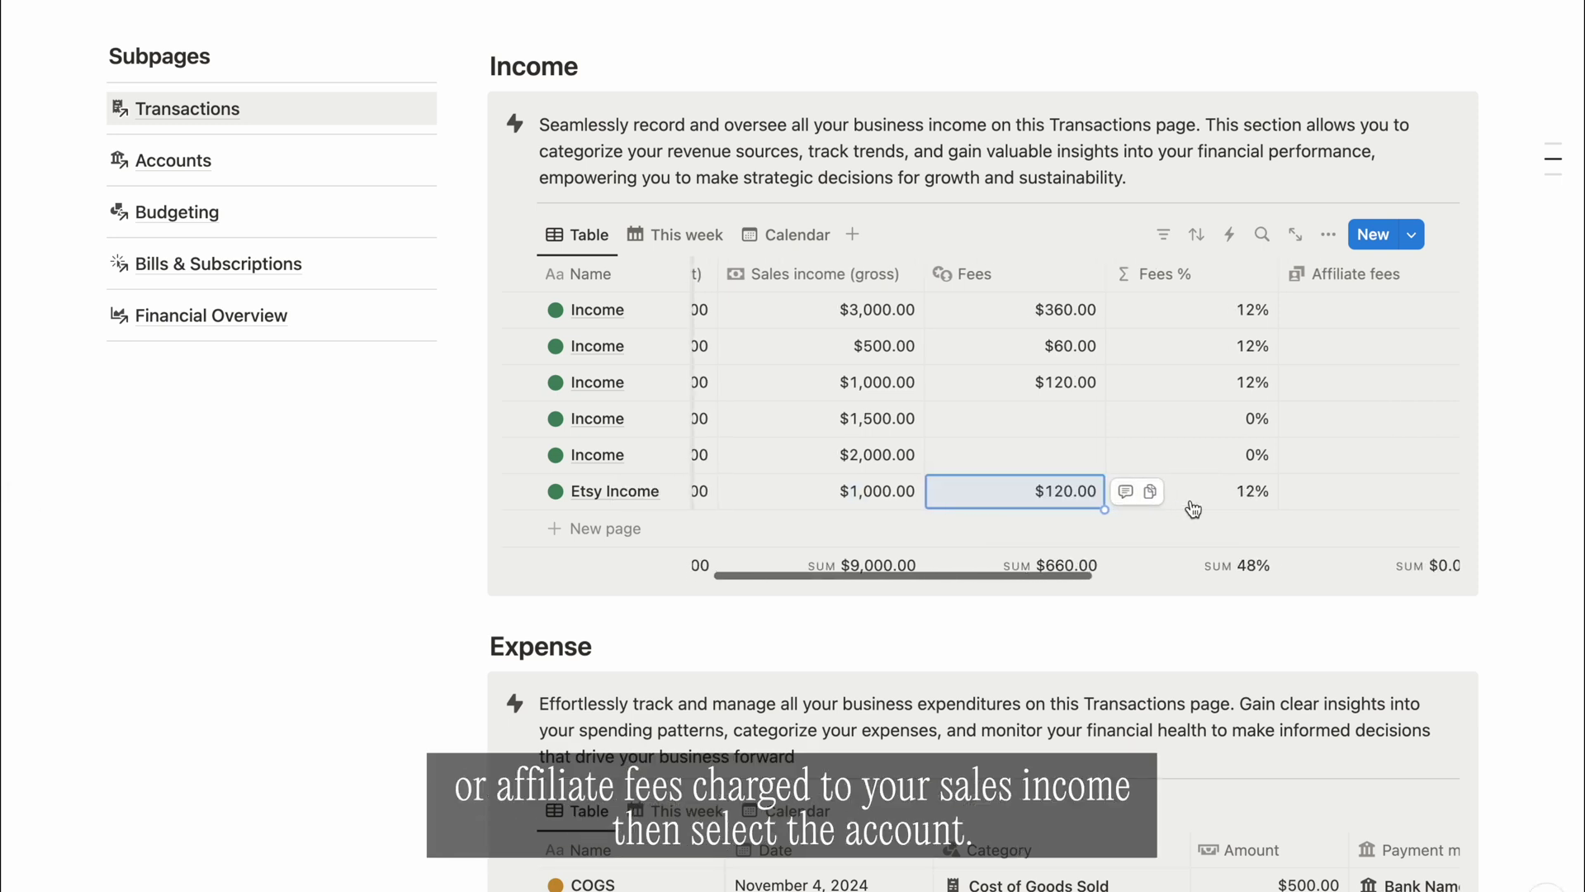
scroll(1194, 509, right, 5)
Step: Add a Marketing expense dated November 23, 2024
scroll(1193, 508, down, 5)
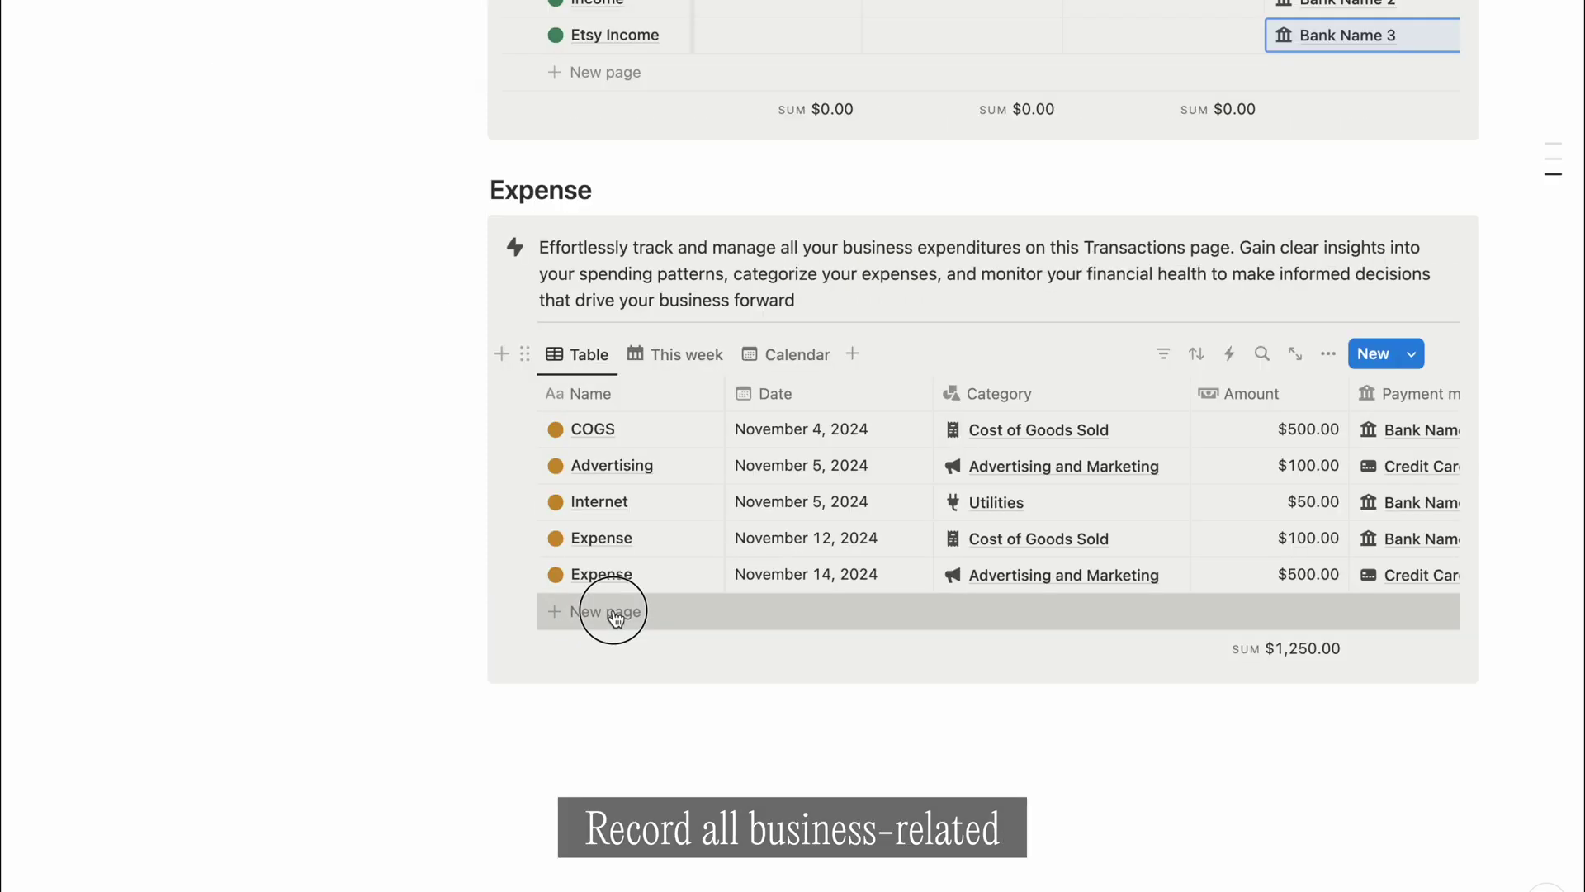
click(606, 611)
text(Marketi)
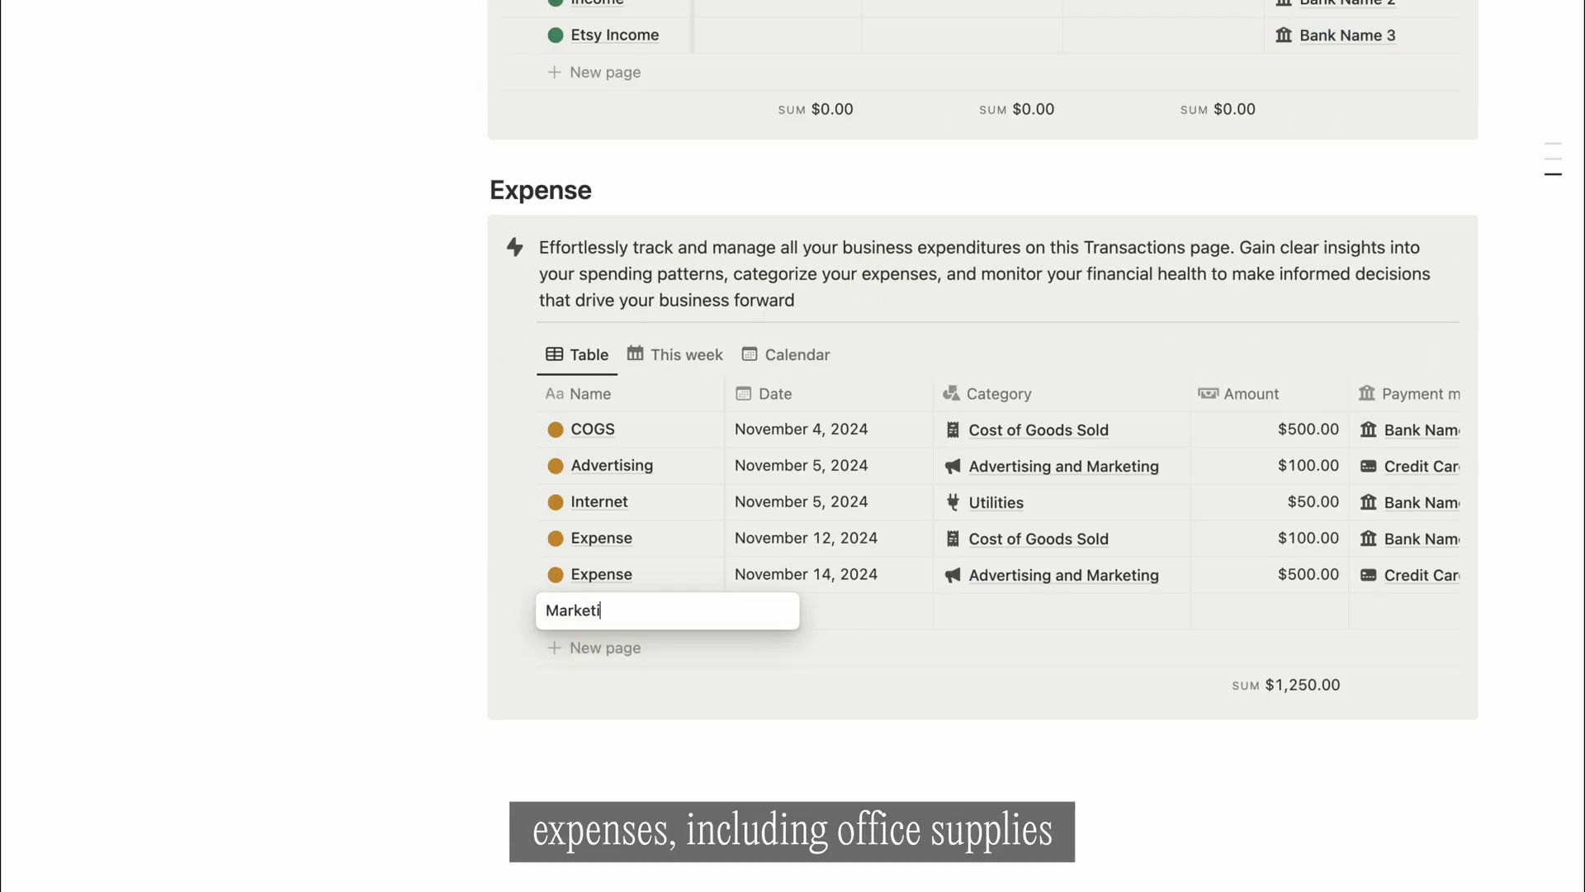
text(ng)
key(Return)
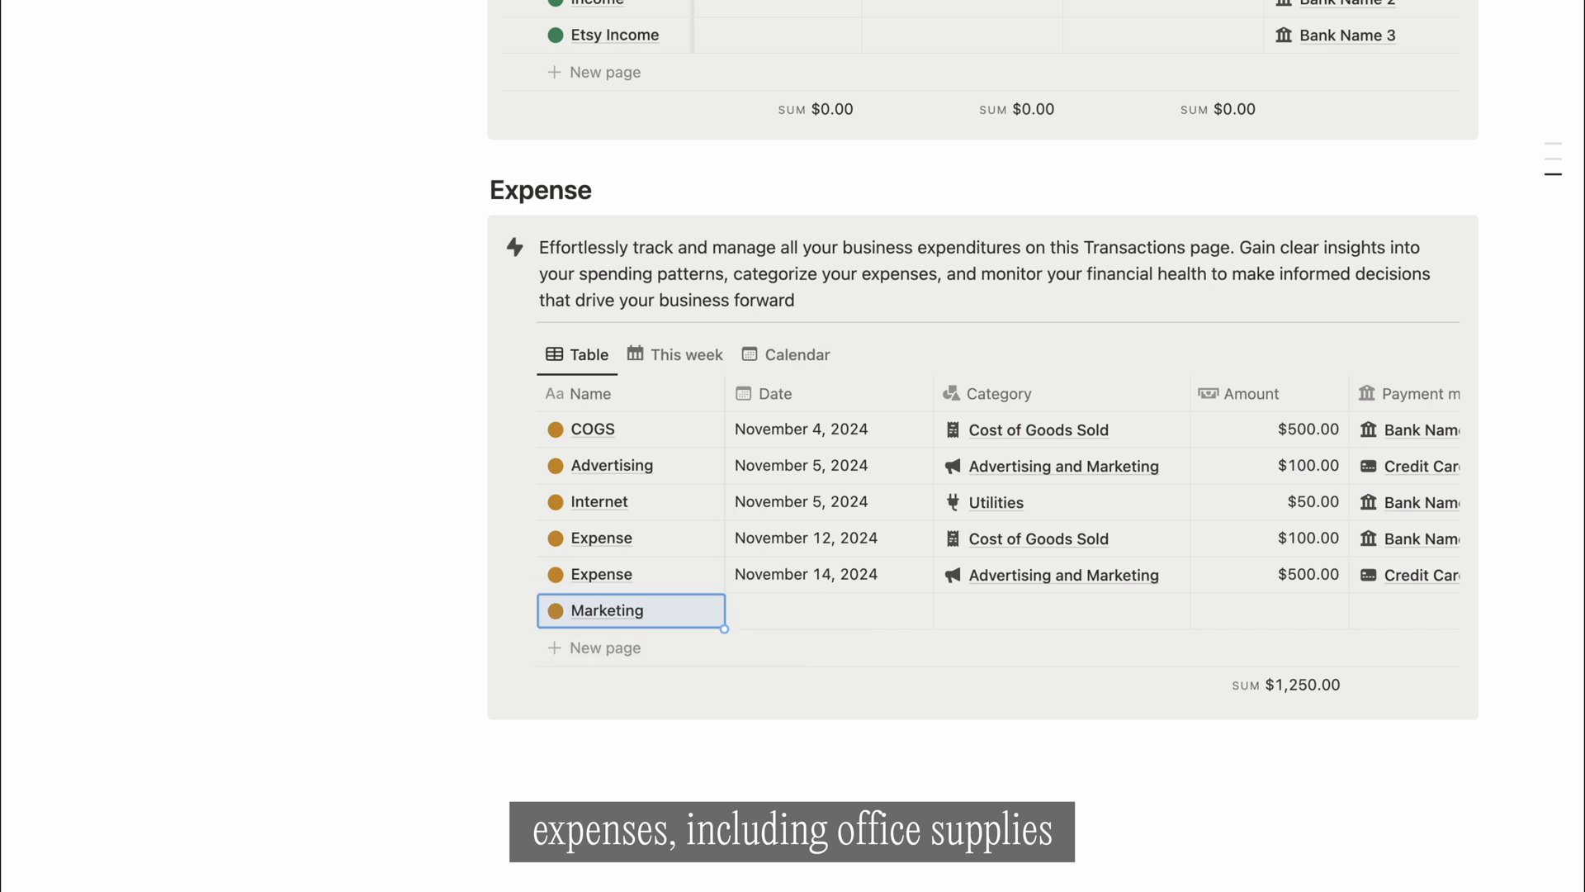
click(834, 613)
click(944, 277)
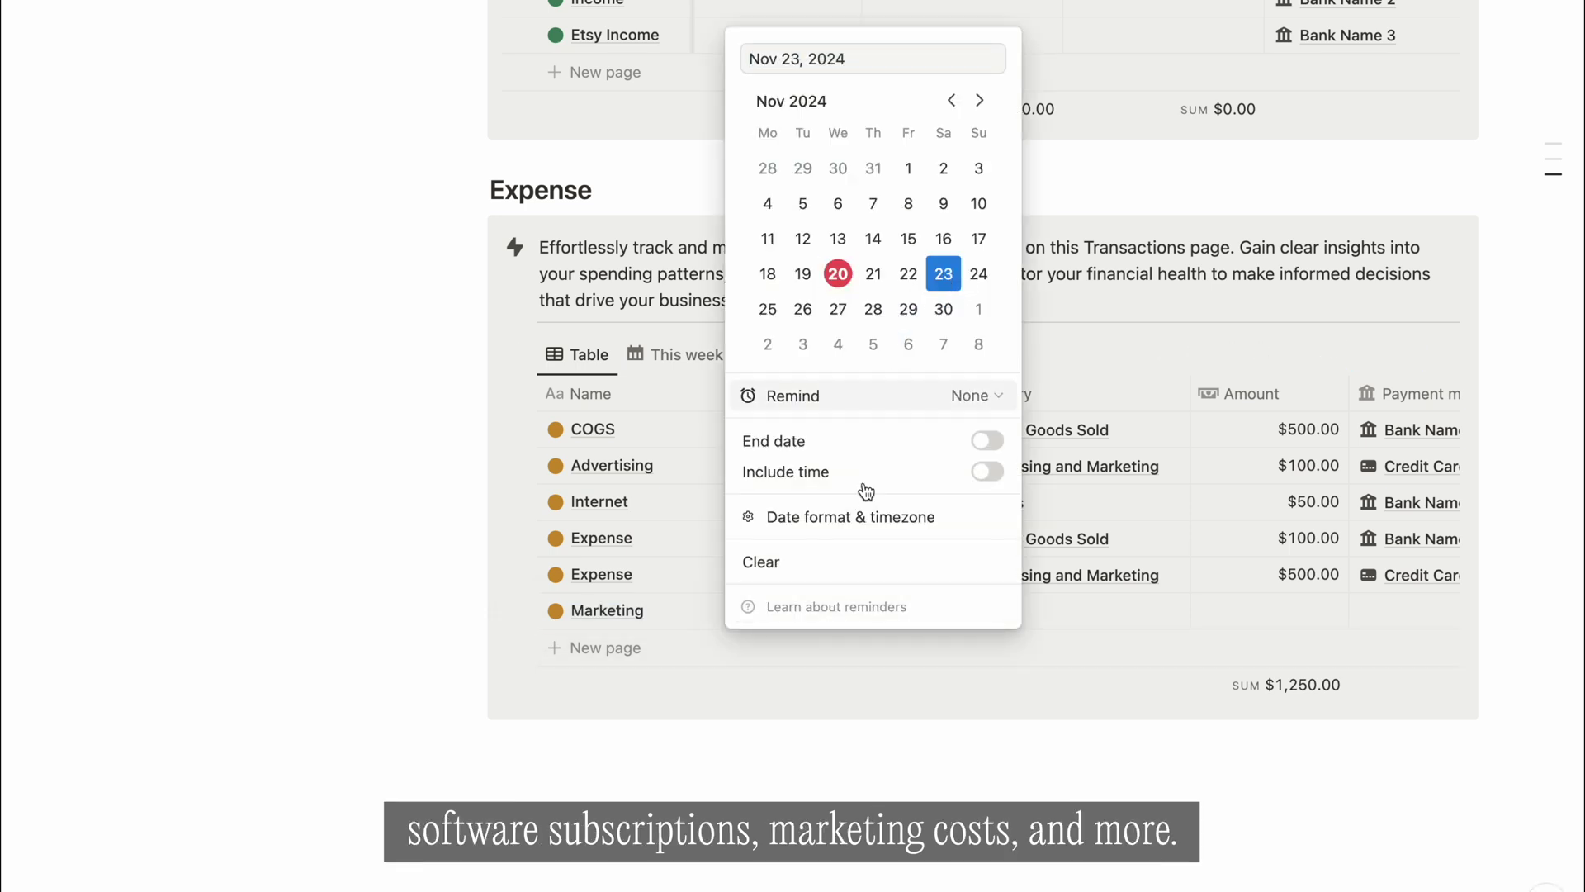
Step: Give the Marketing expense the Advertising and Marketing category, $200.00, paid by Credit Card
click(1017, 587)
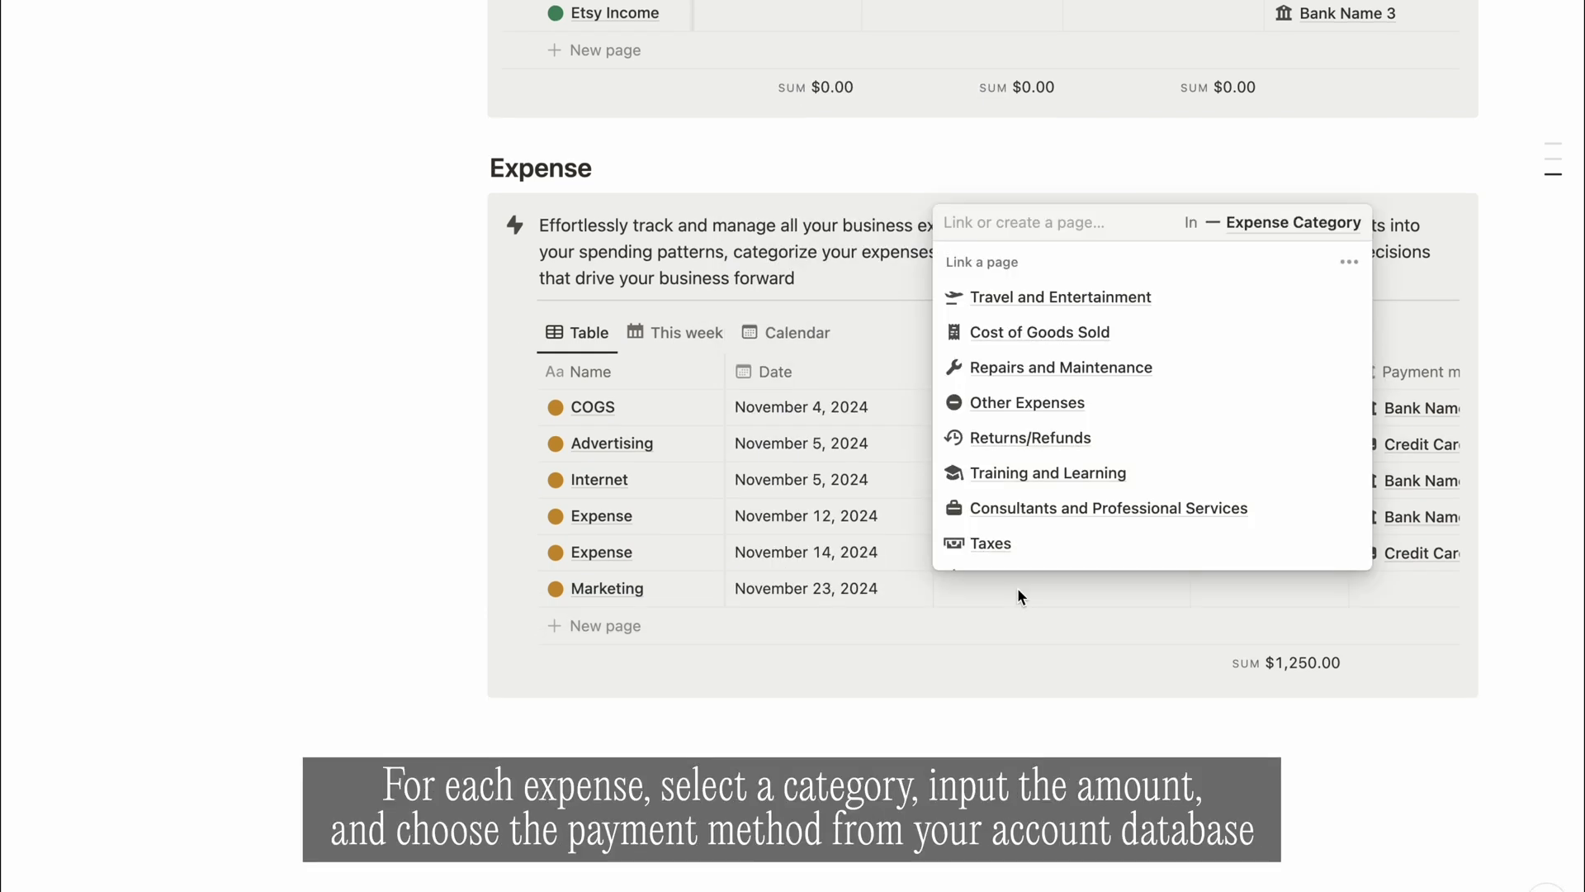
scroll(1045, 419, down, 5)
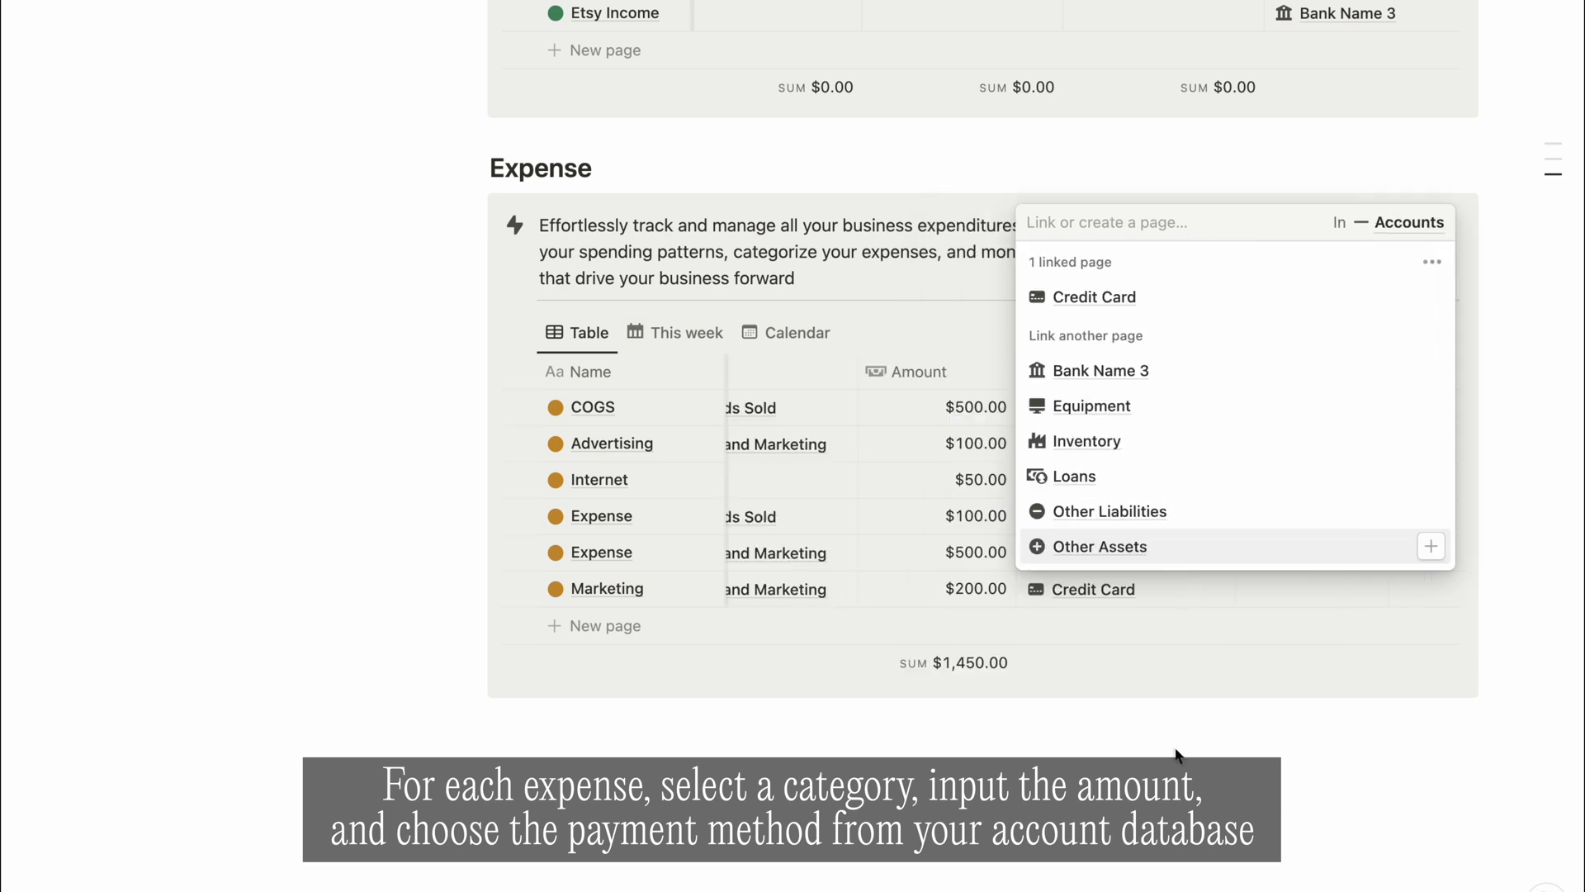
key(Escape)
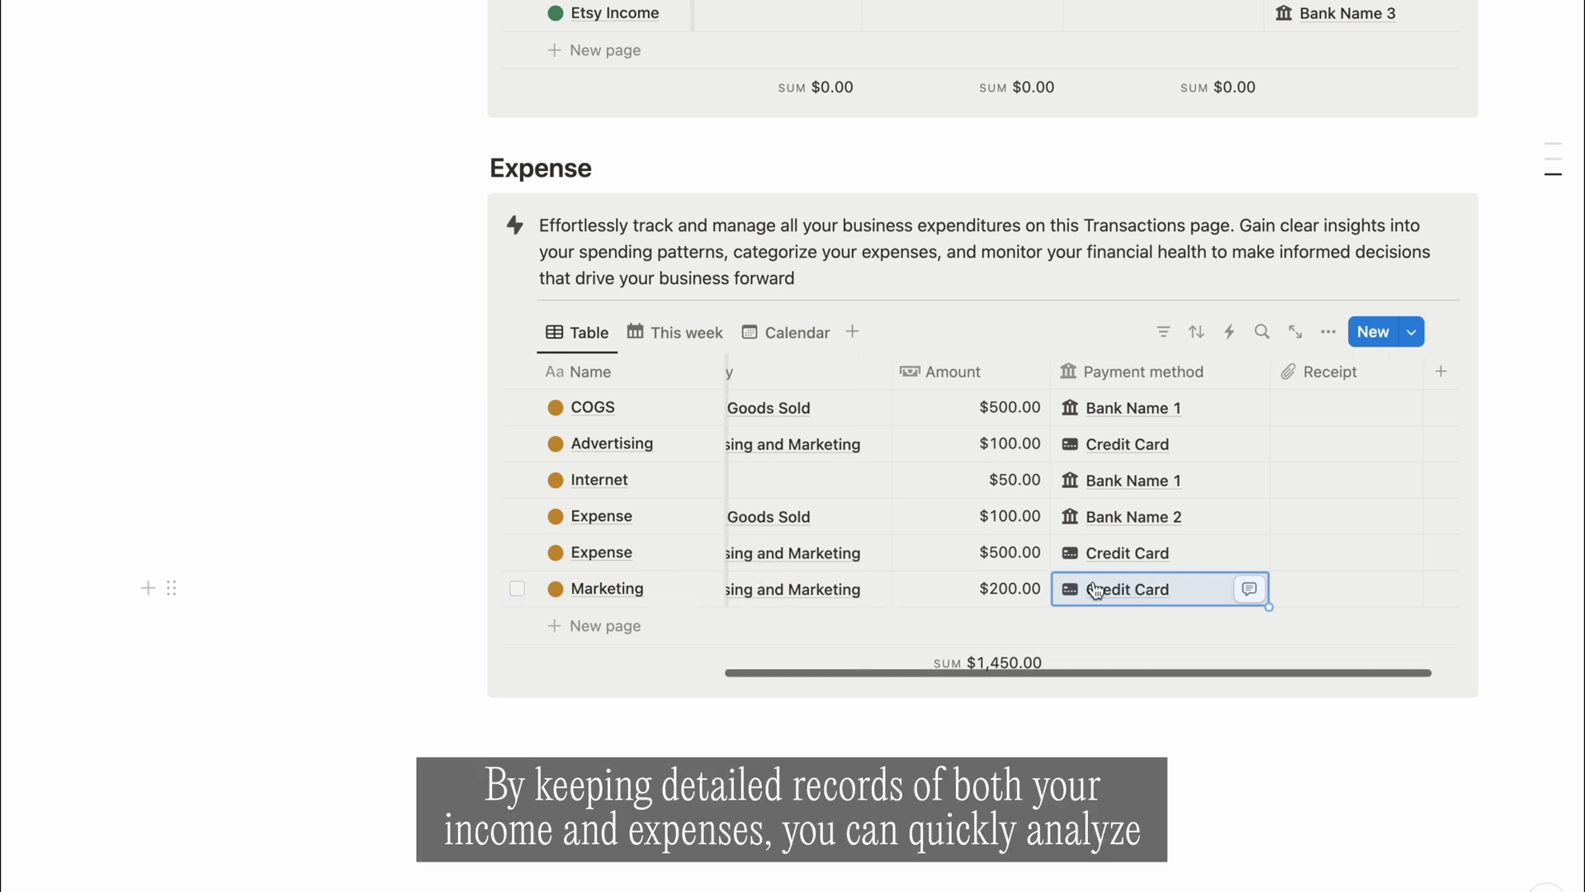
Step: Show this week's expenses, then the full November 2024 expense calendar
scroll(1107, 588, left, 5)
click(673, 339)
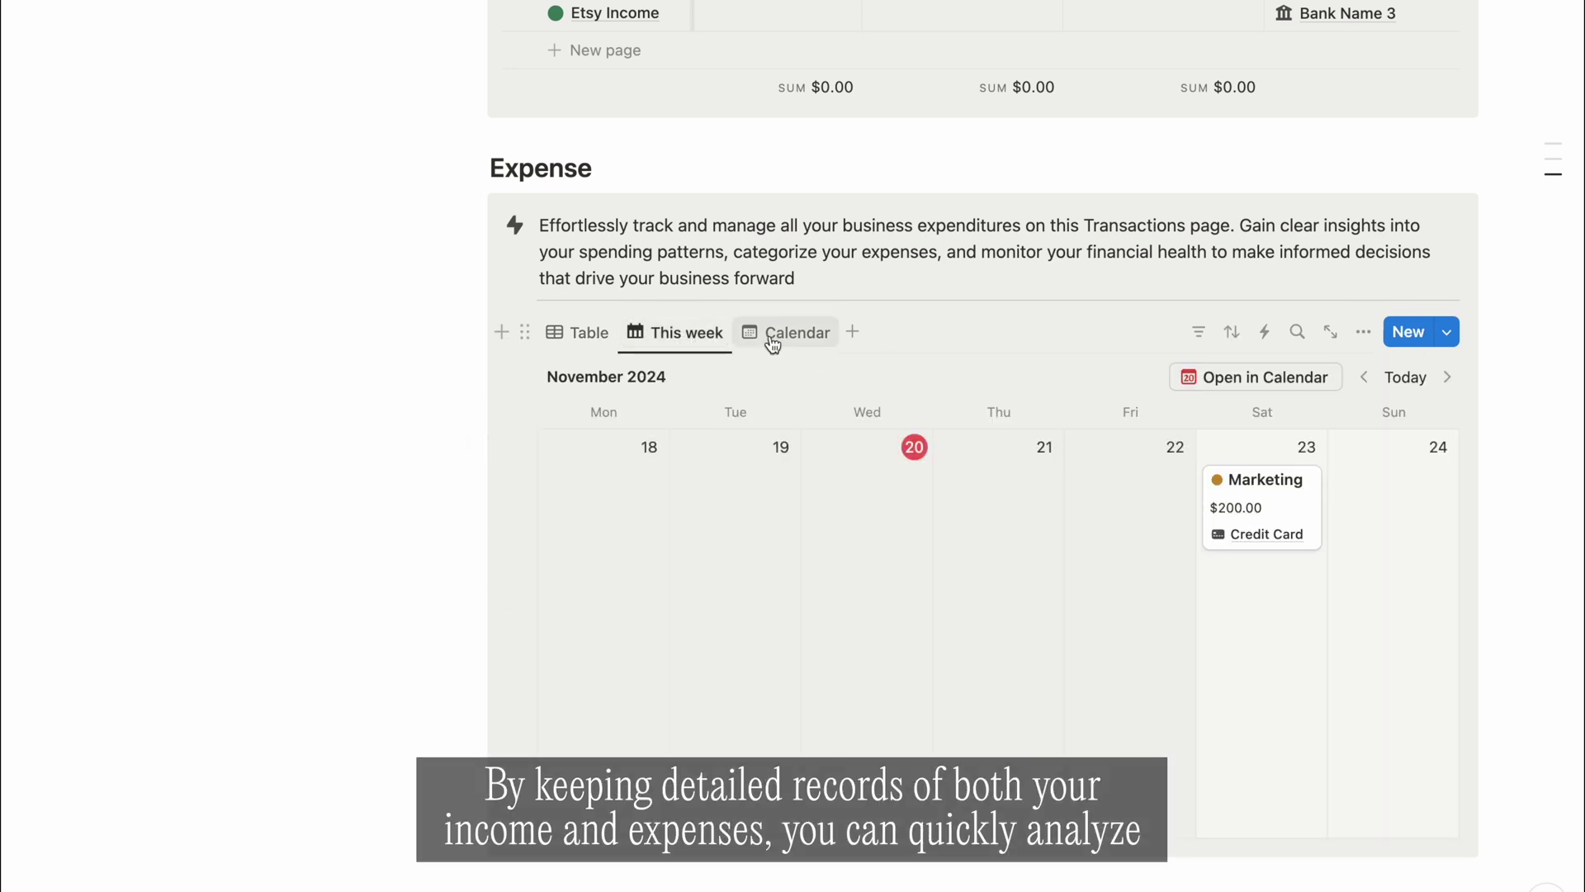
click(780, 341)
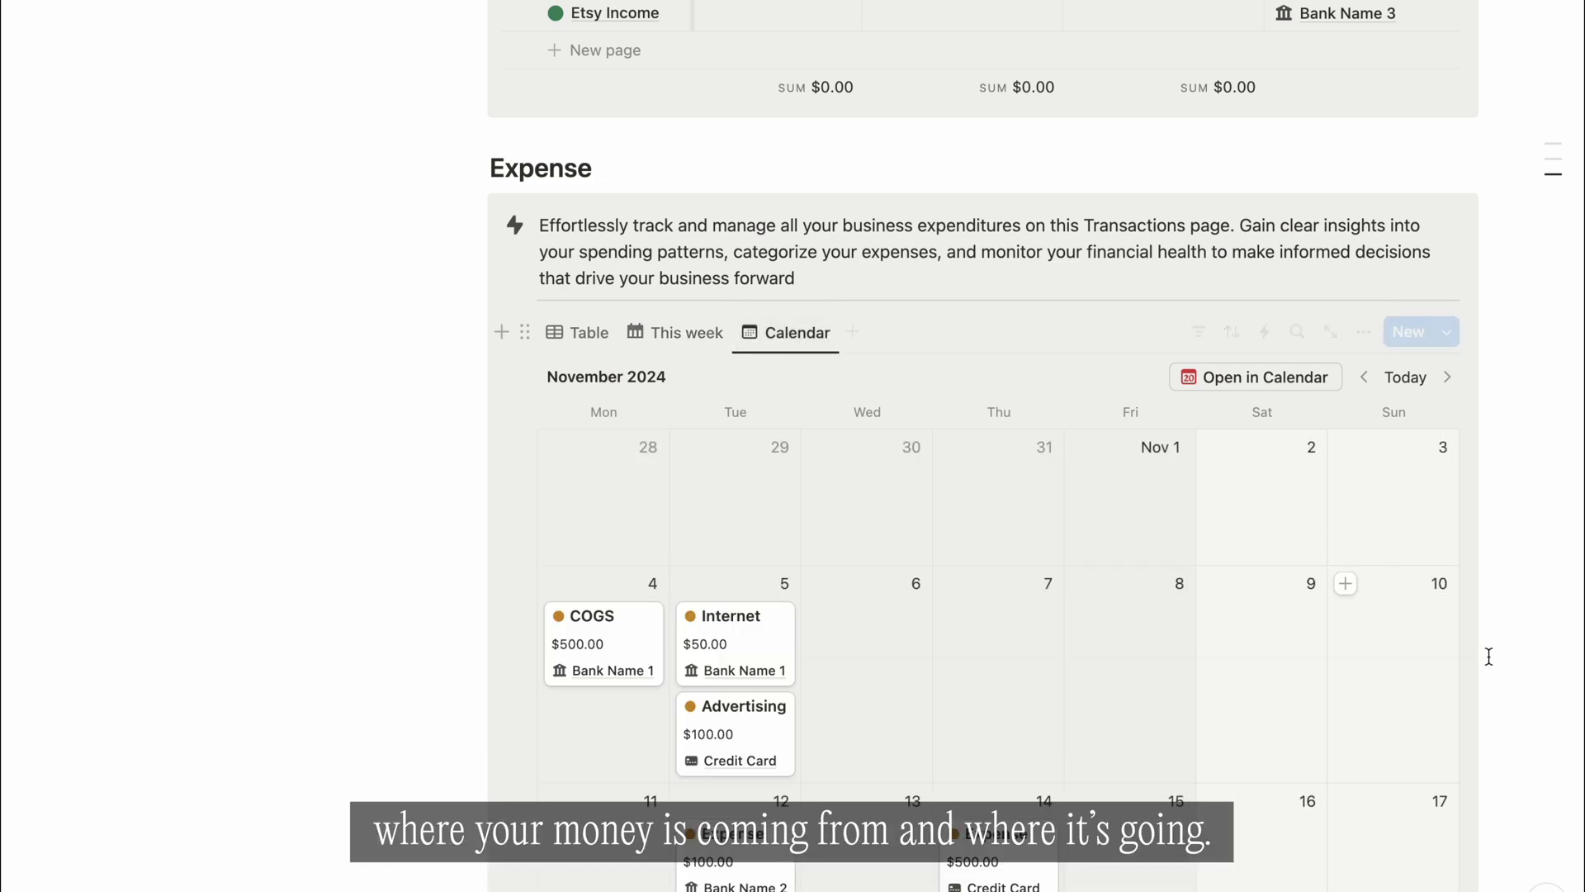
scroll(1465, 658, down, 3)
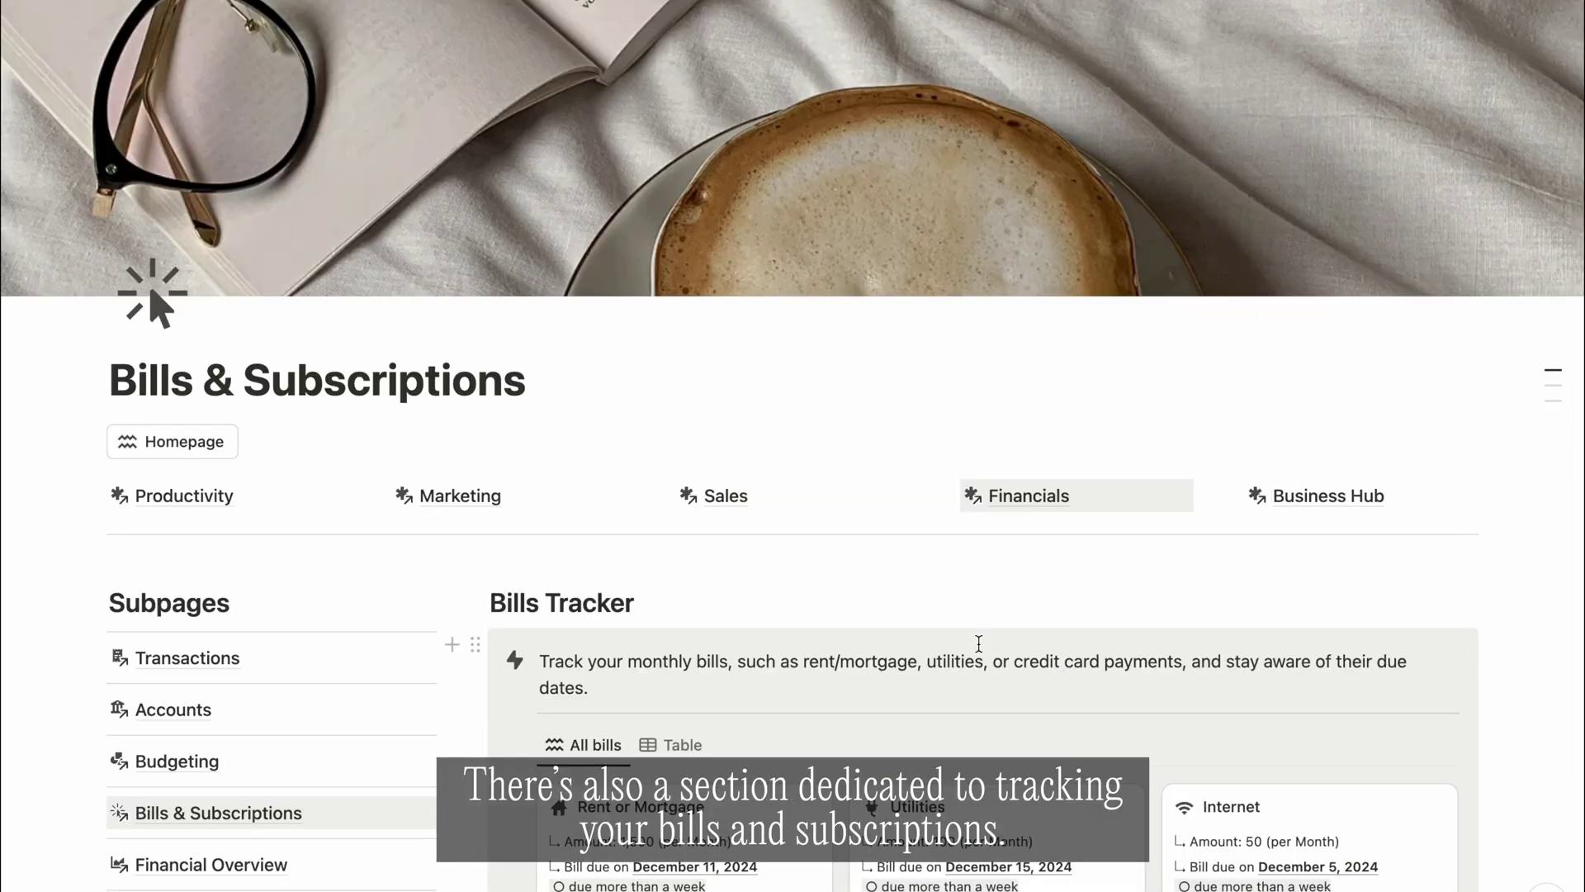
Step: Scroll past the Bills Tracker down to the Subscriptions Tracker's six active subscription cards
scroll(979, 643, down, 5)
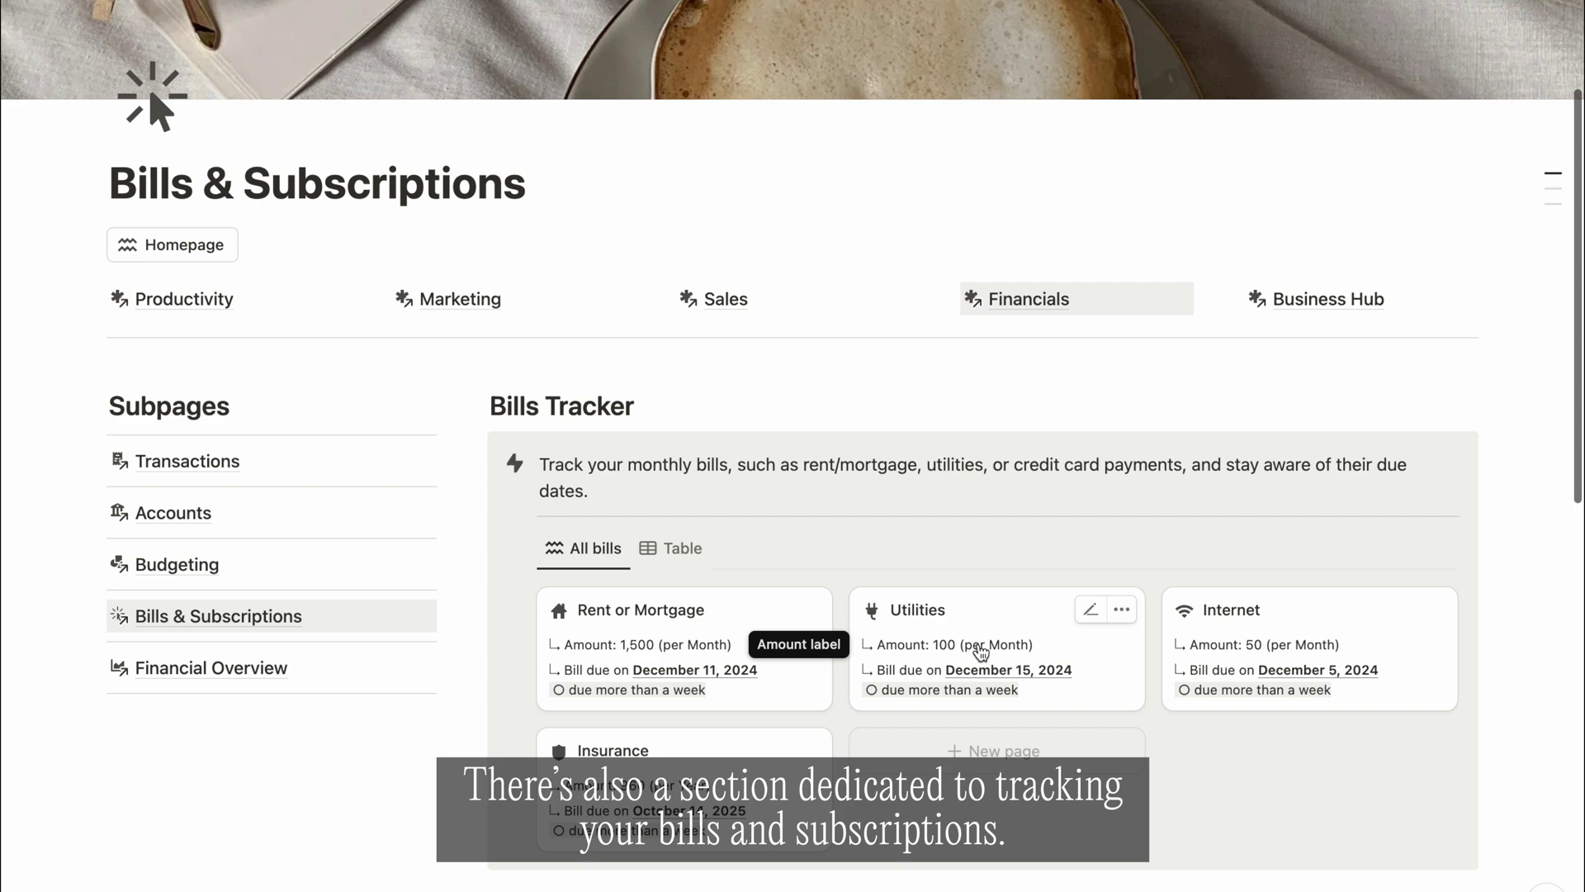
scroll(981, 652, down, 4)
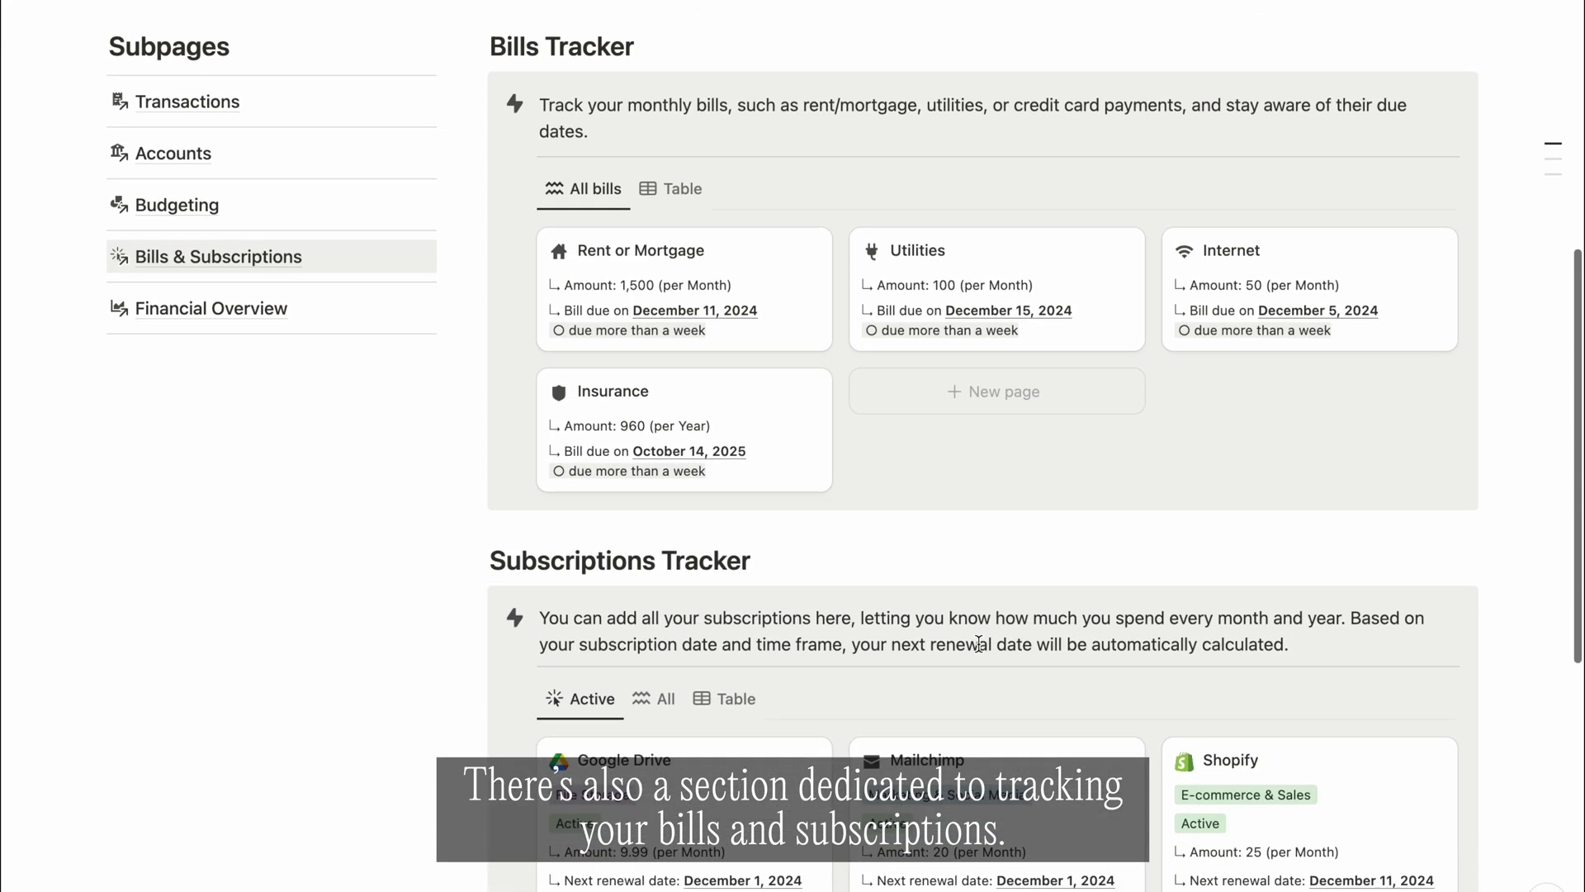
scroll(979, 643, down, 3)
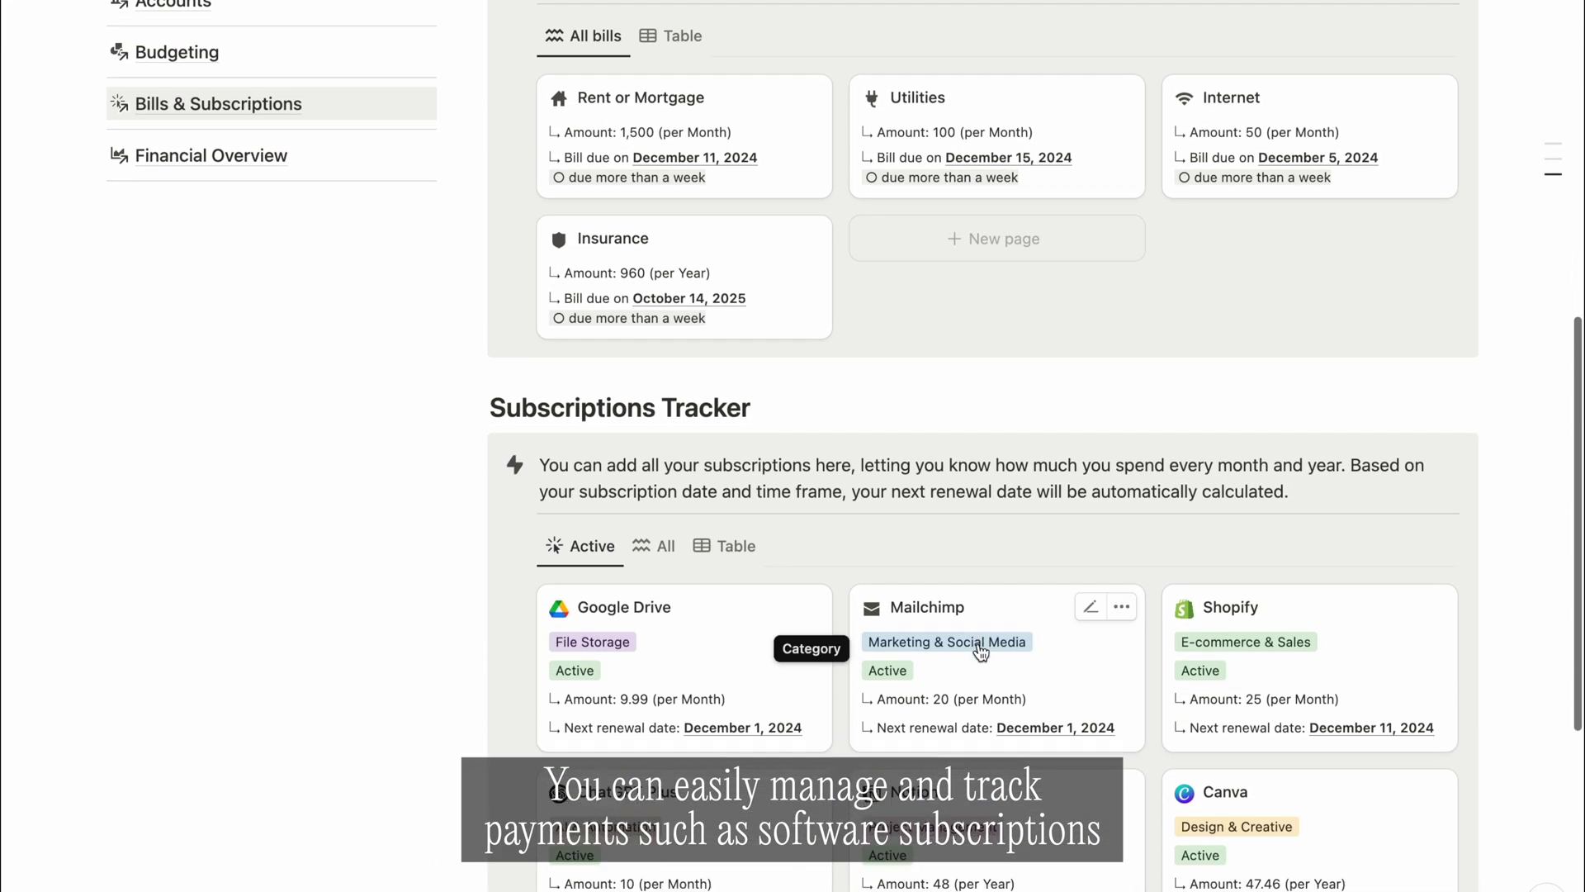
scroll(981, 653, down, 2)
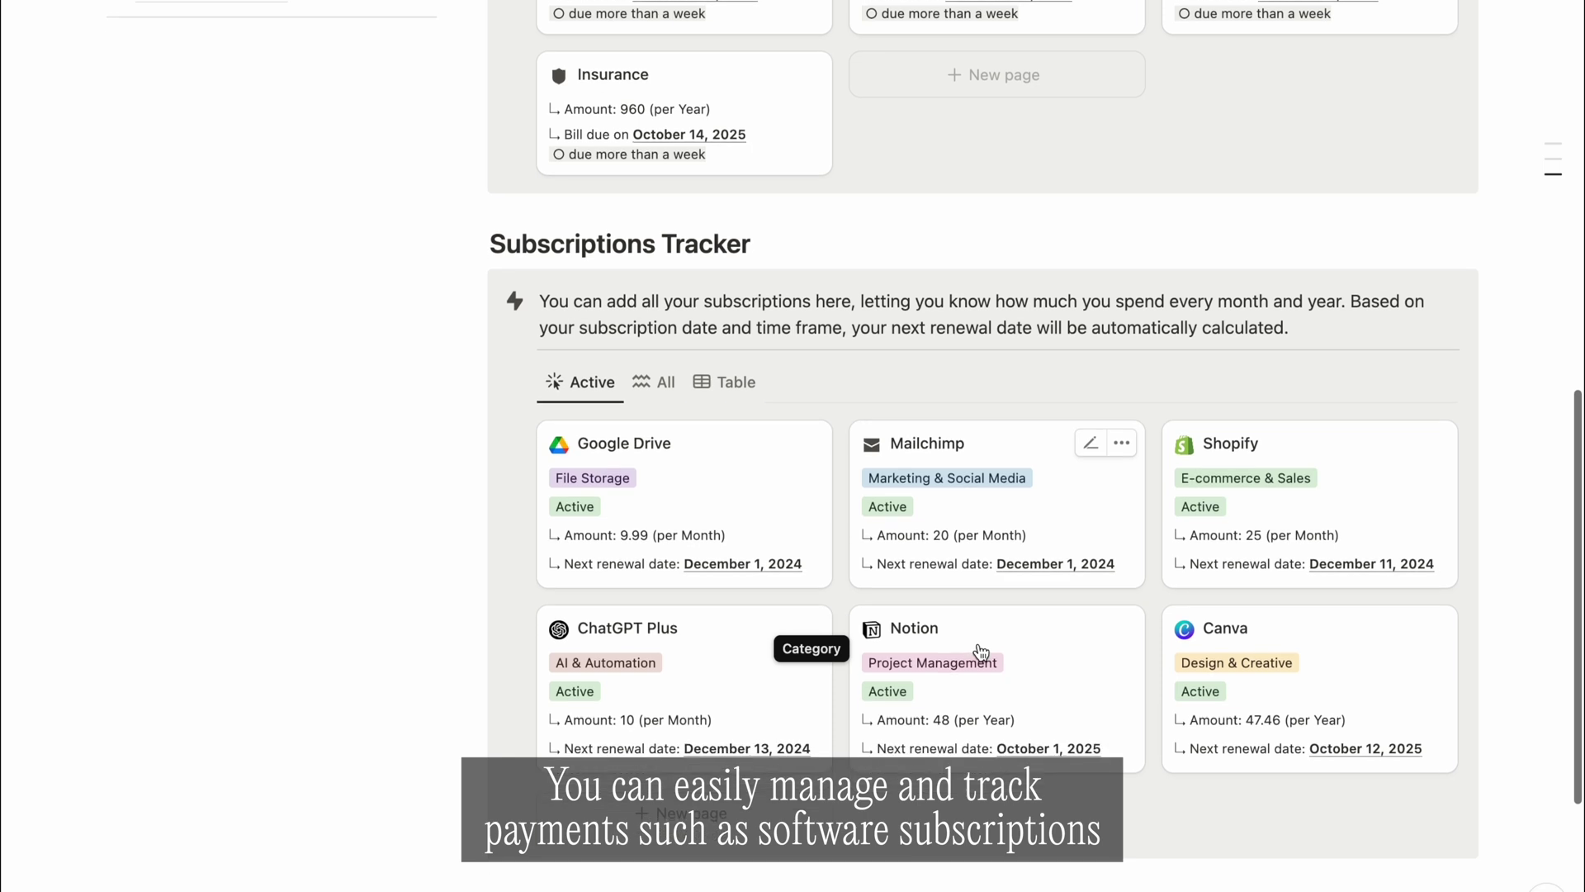
scroll(981, 653, down, 1)
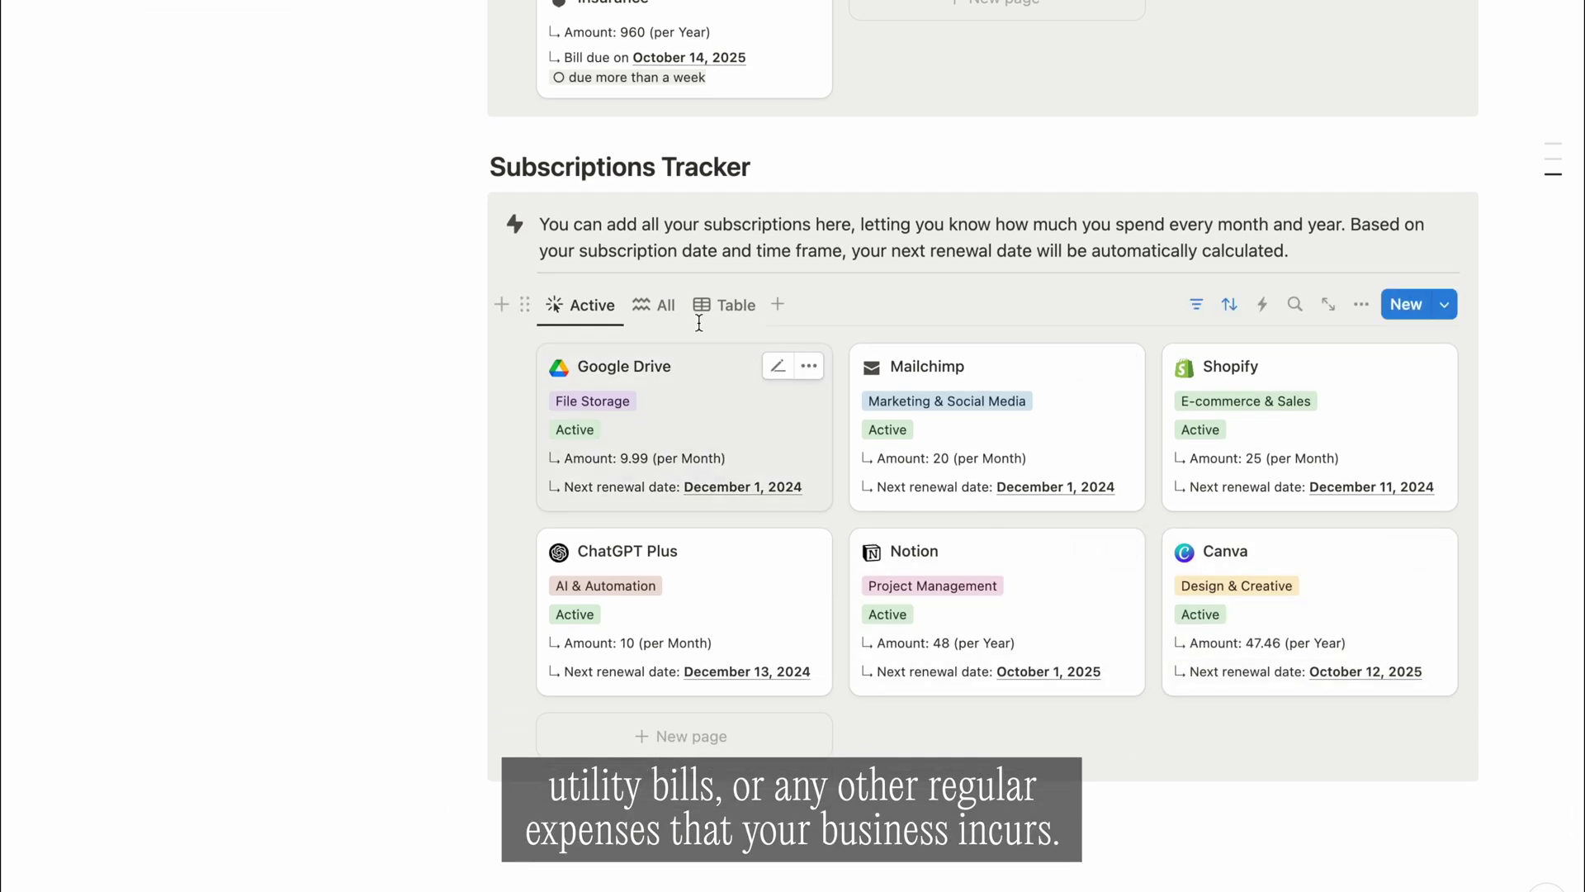
Step: Show all subscriptions in the tracker, then scroll down to the Financial Overview
click(663, 306)
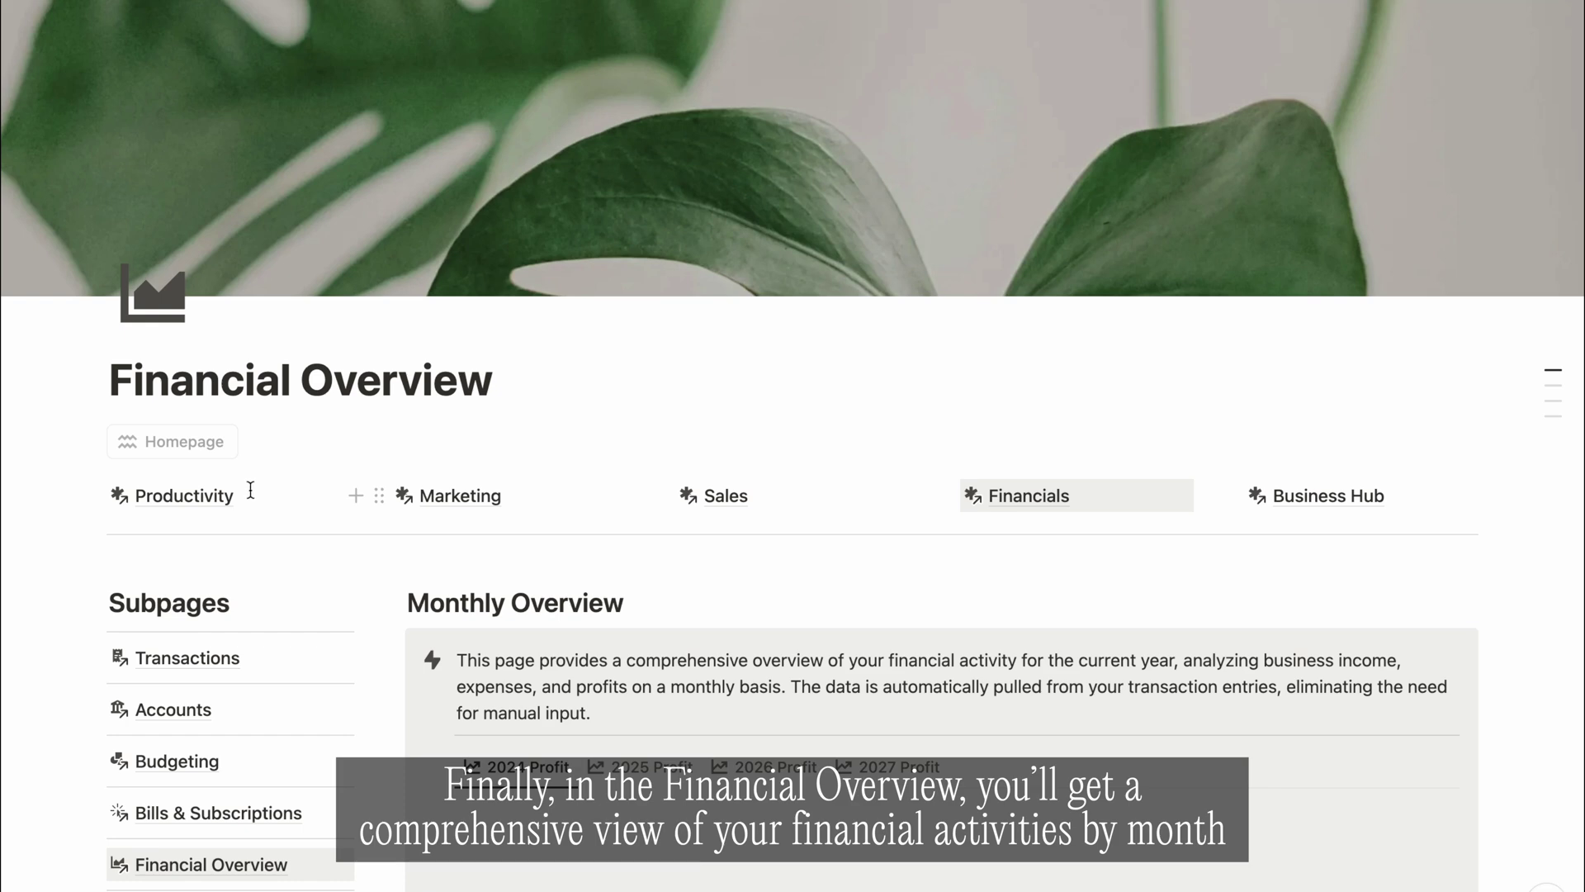
scroll(1527, 694, down, 5)
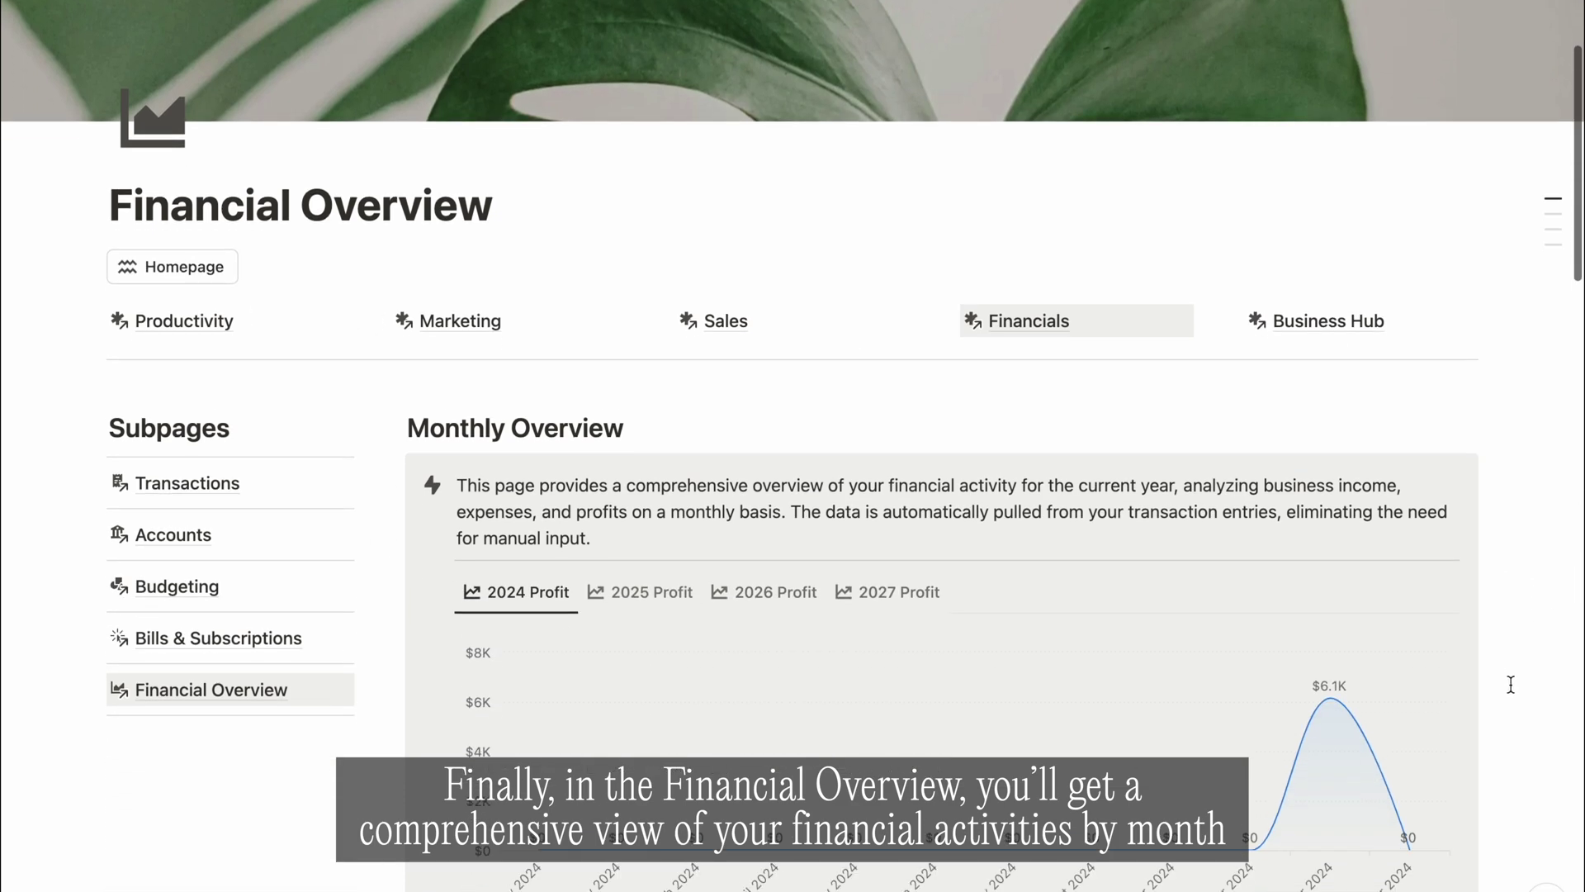
scroll(1492, 675, down, 4)
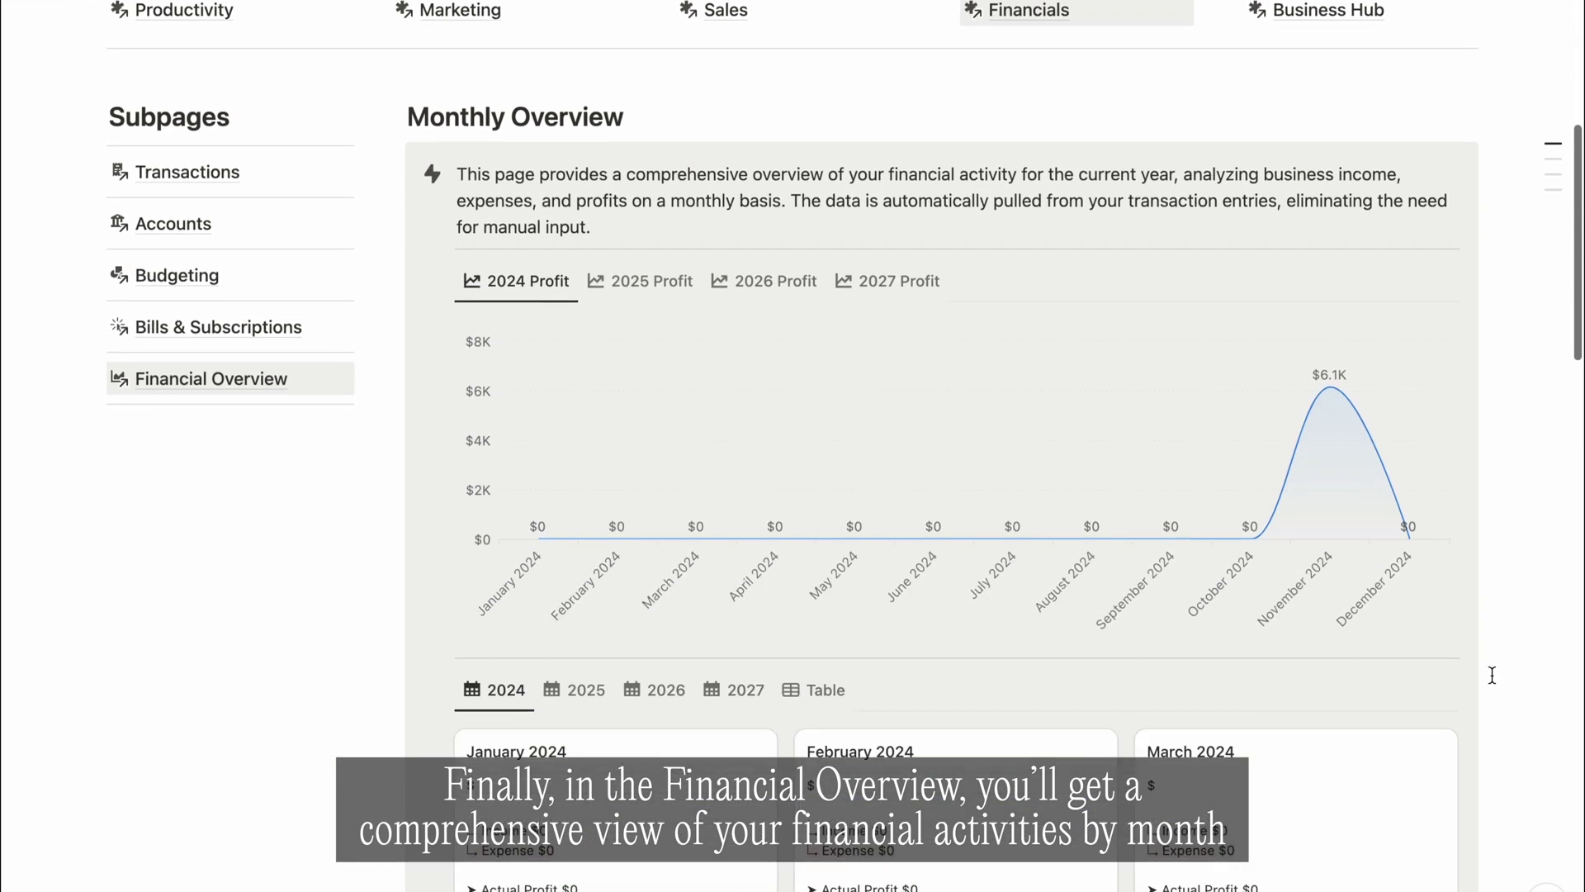
scroll(1492, 676, down, 3)
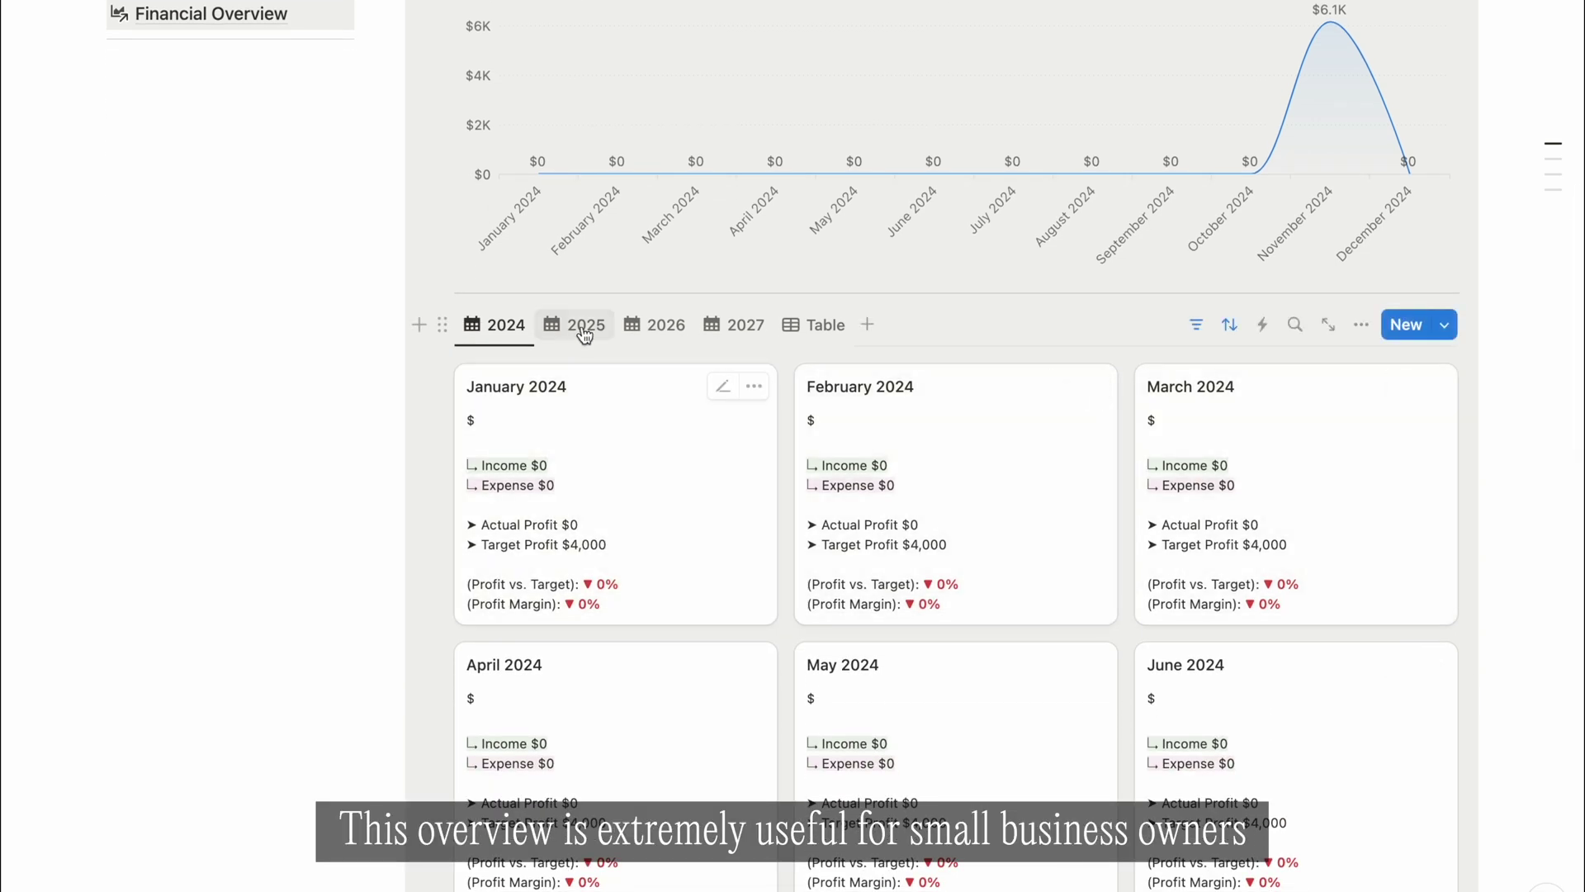
Step: Browse the 2025, 2026 and 2027 monthly profit cards, then return to 2024
click(585, 327)
click(666, 327)
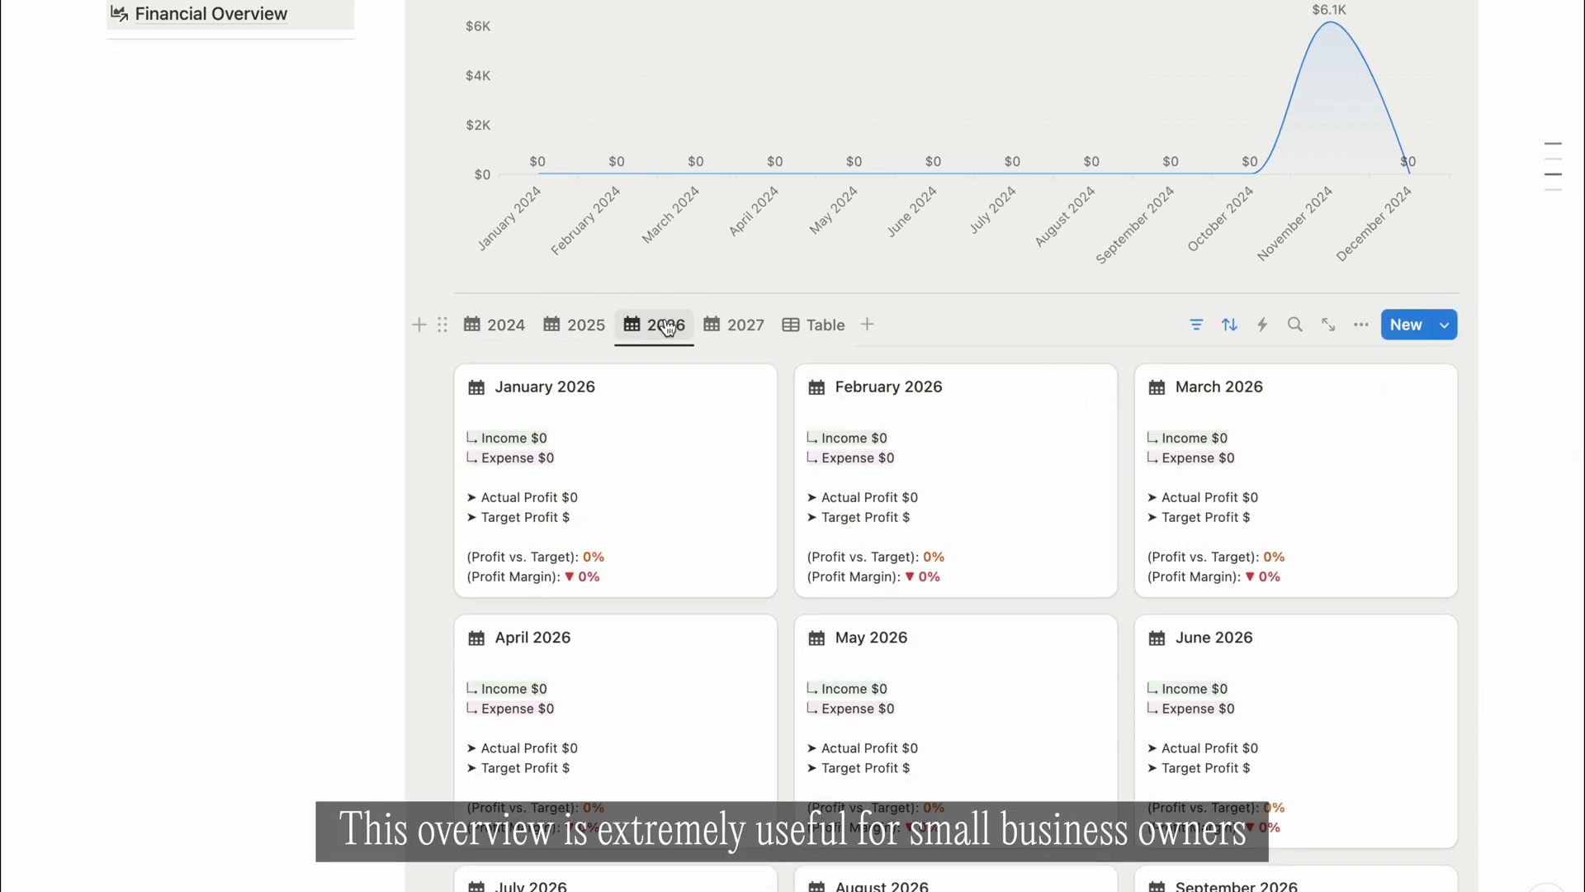
click(748, 329)
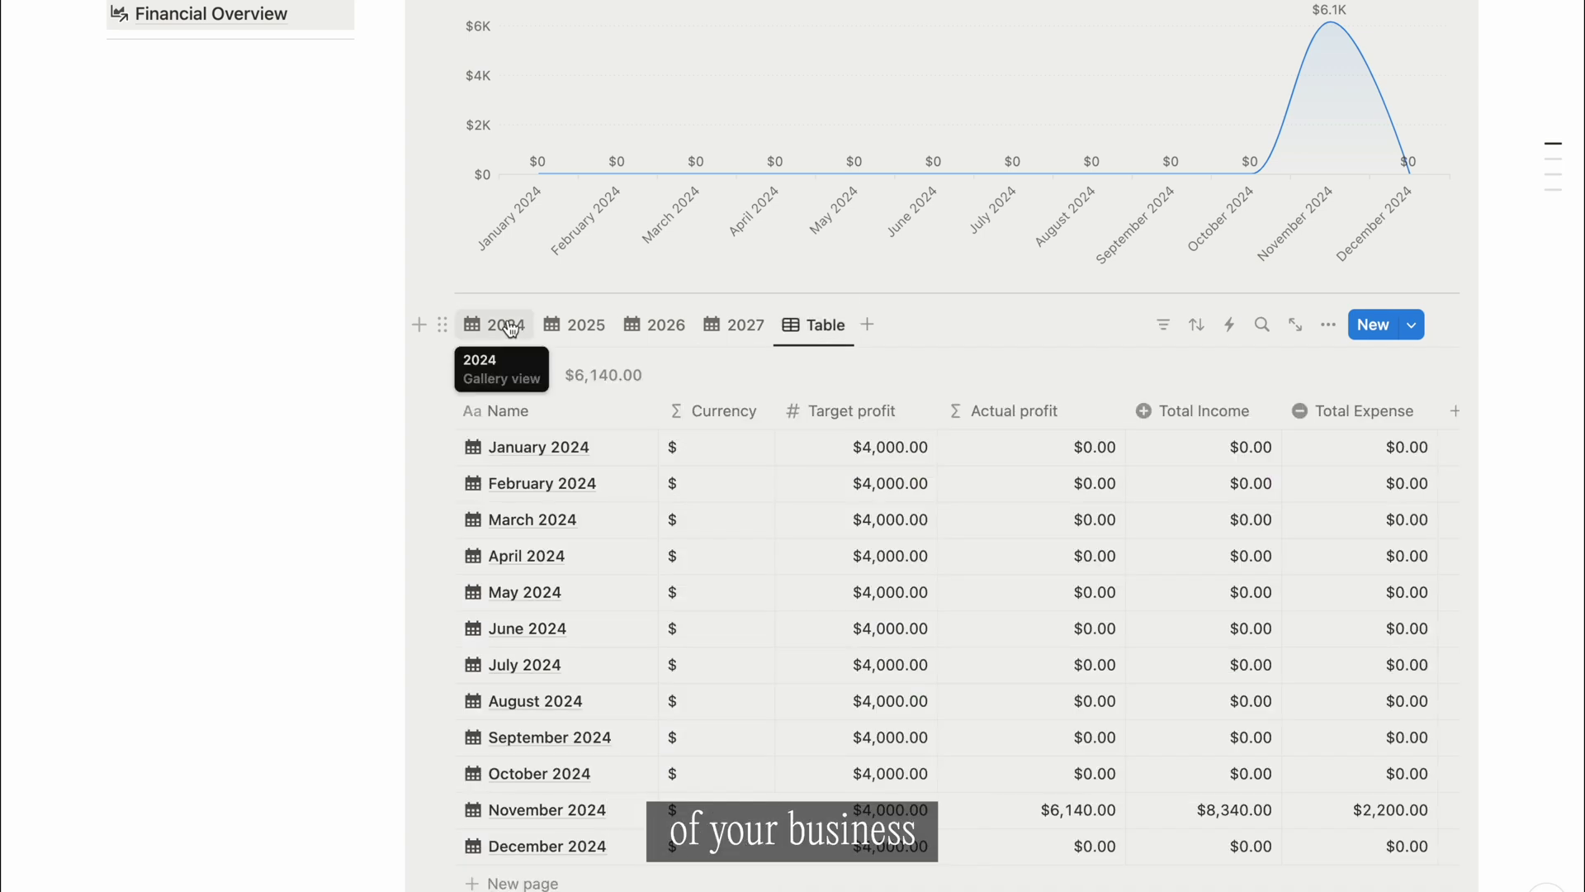
click(500, 326)
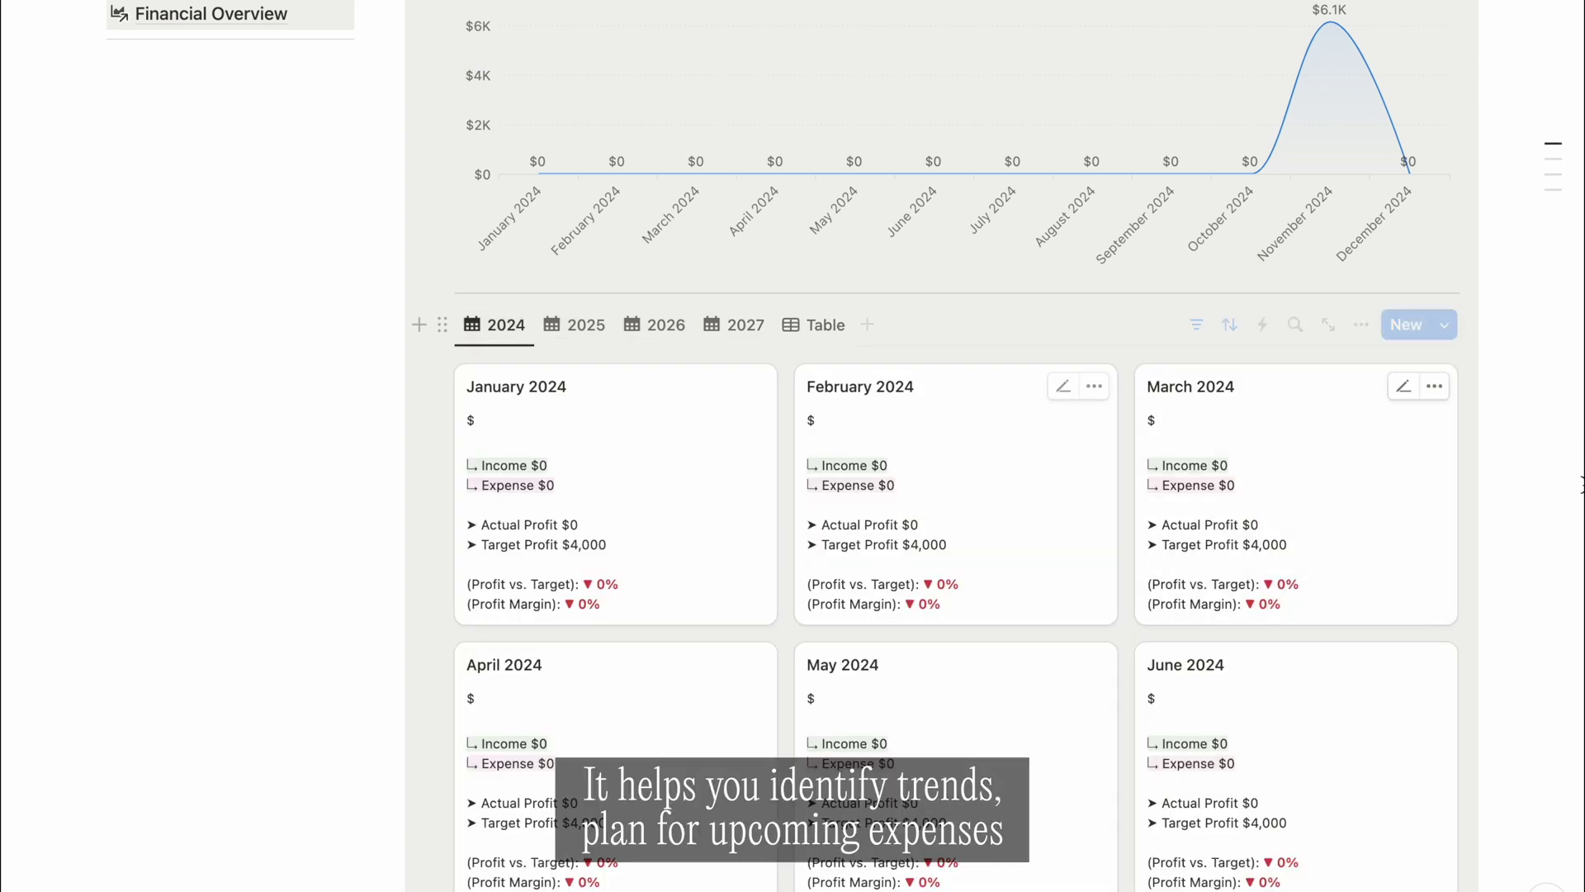
scroll(1476, 525, down, 5)
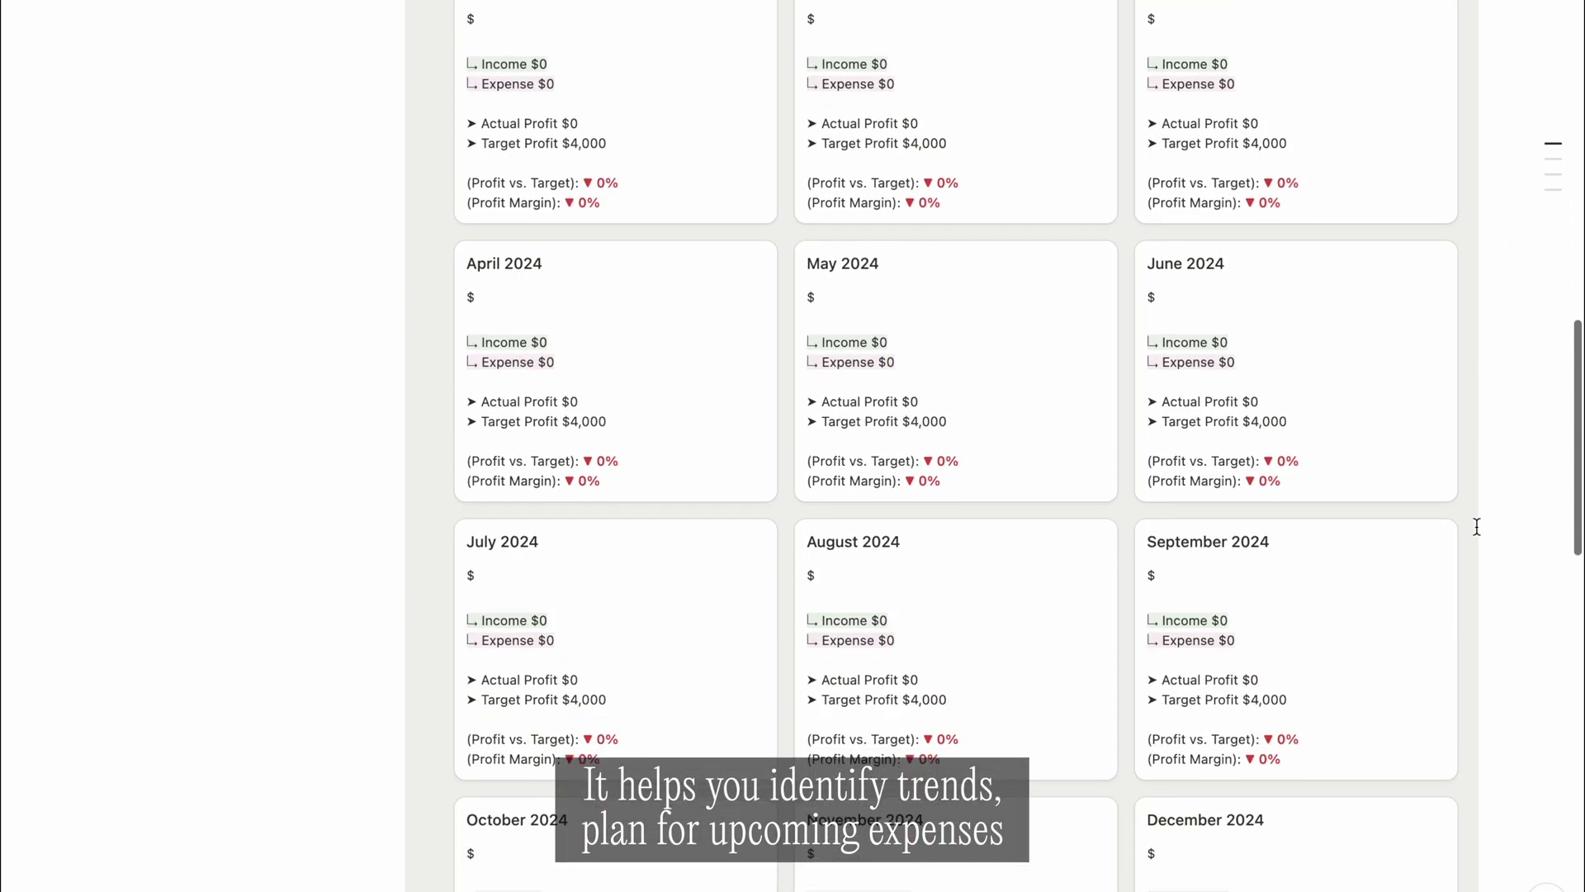
scroll(1477, 526, down, 2)
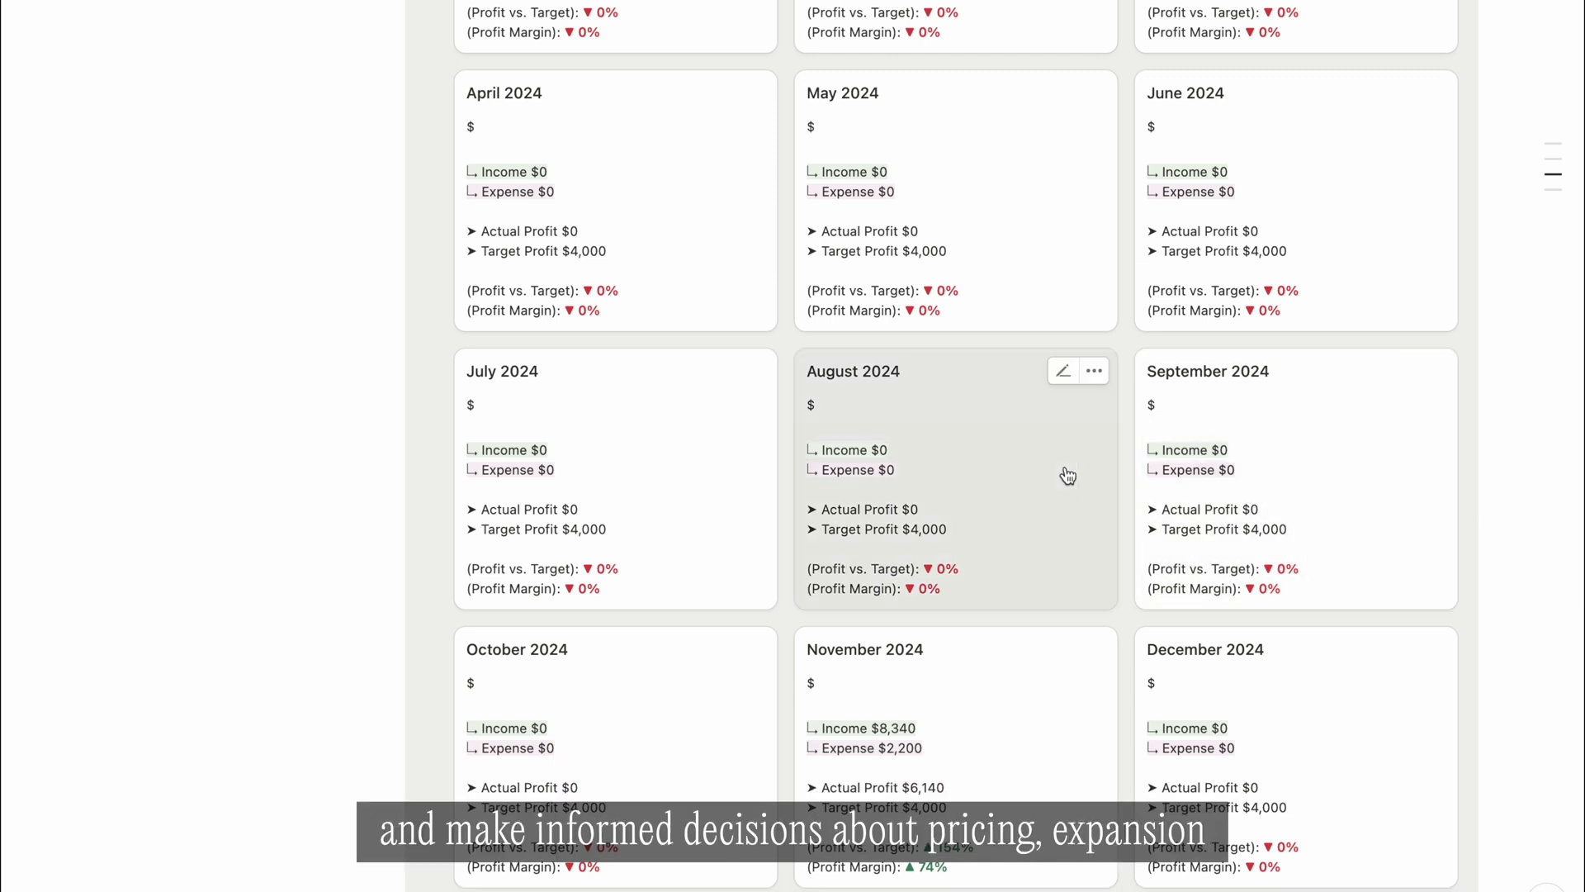
scroll(1196, 478, down, 1)
Step: Peek at the November 2024 monthly summary and scroll through its details
click(1002, 643)
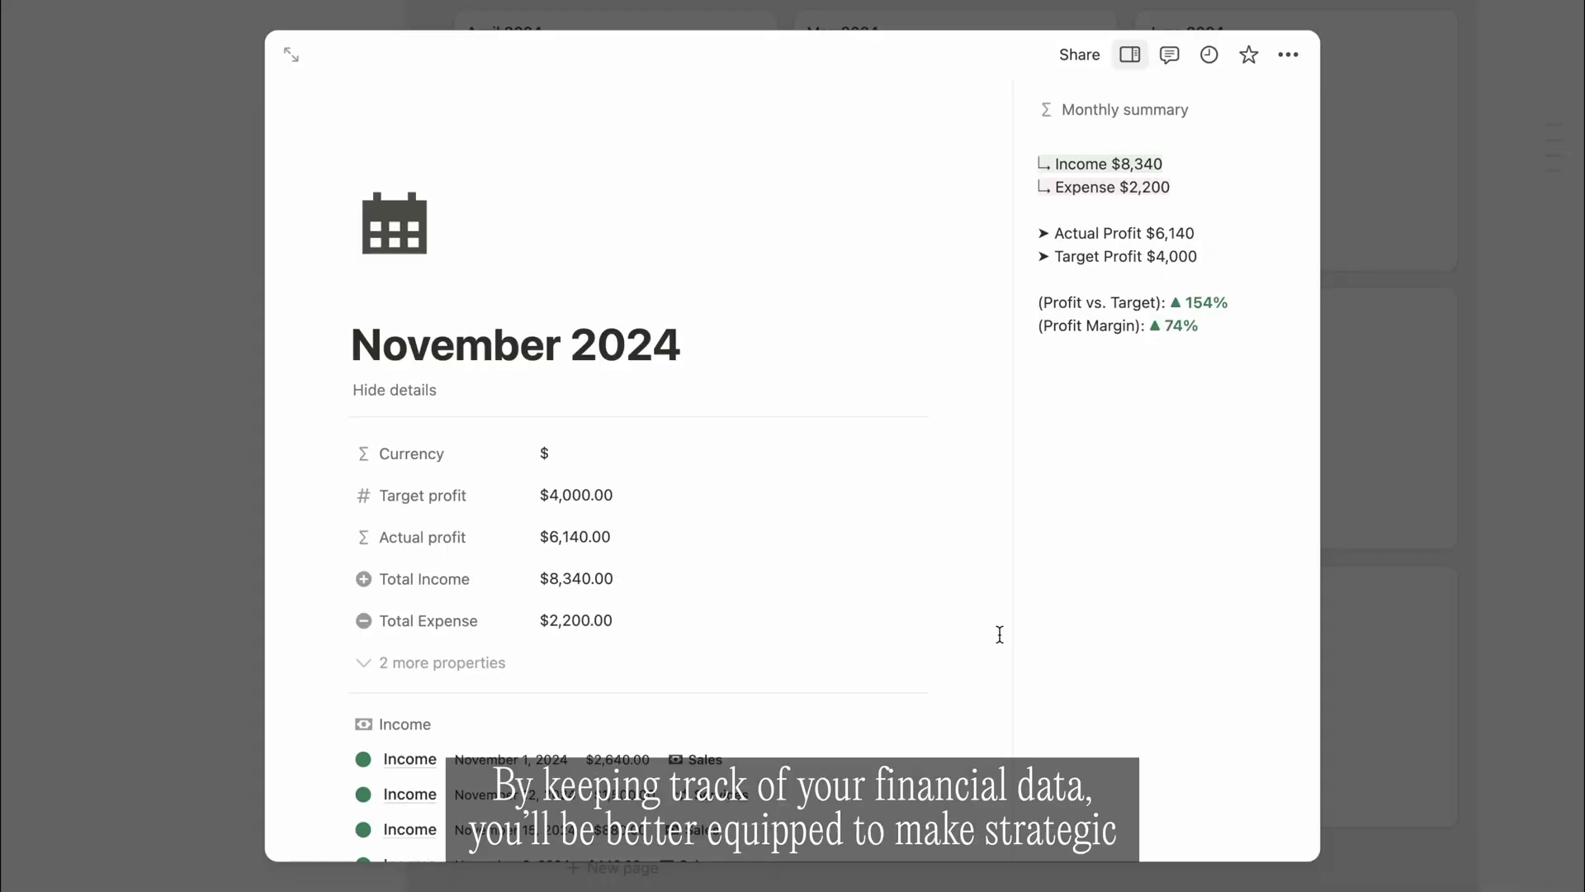
scroll(831, 599, down, 3)
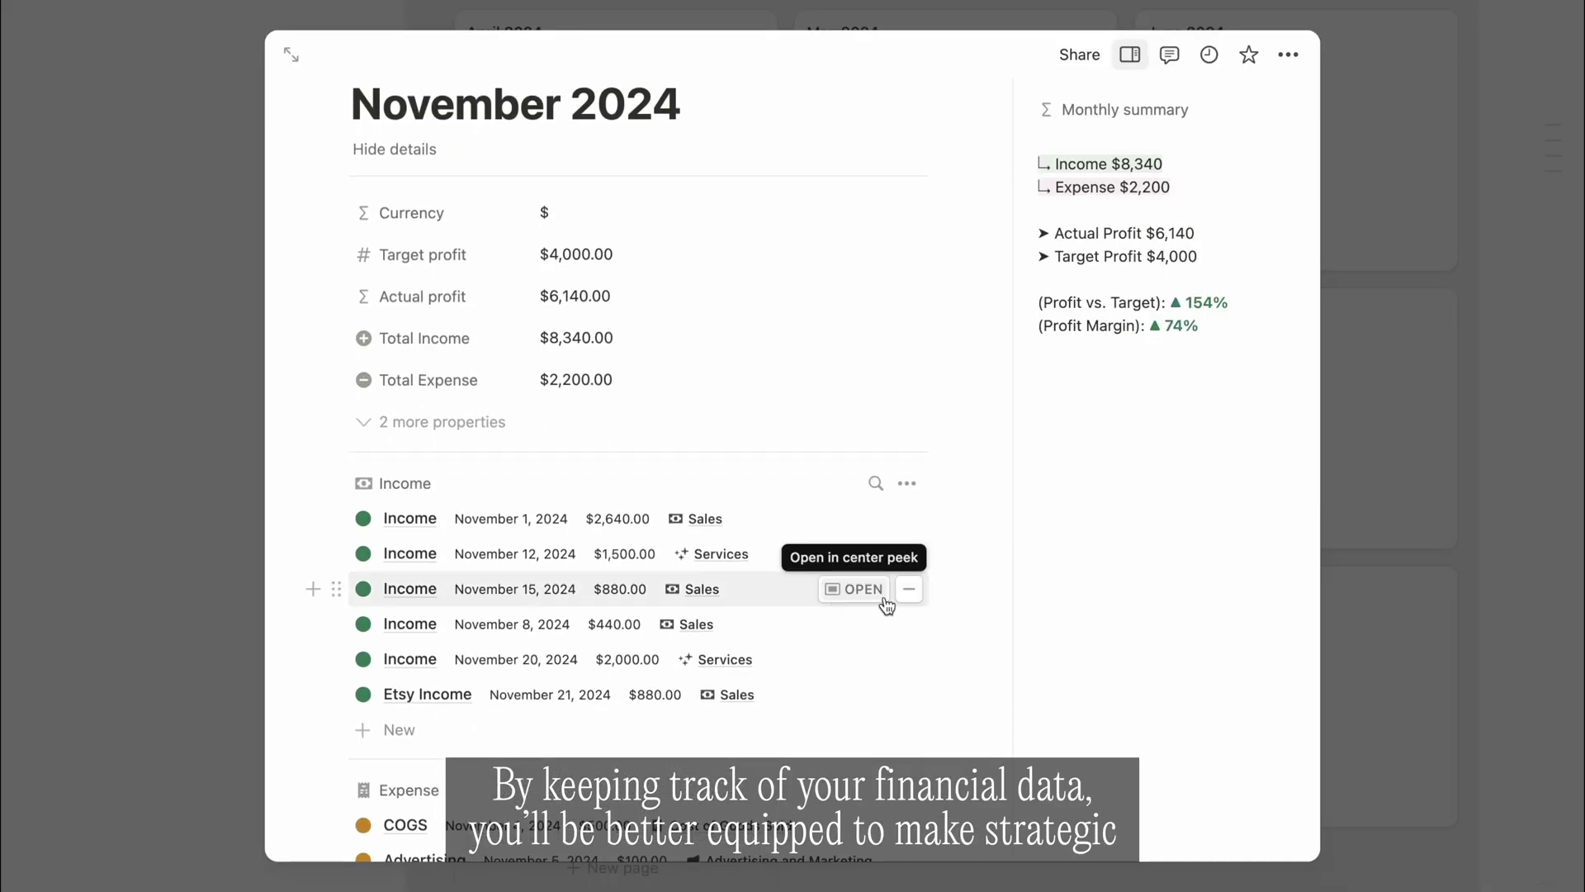
scroll(933, 607, down, 2)
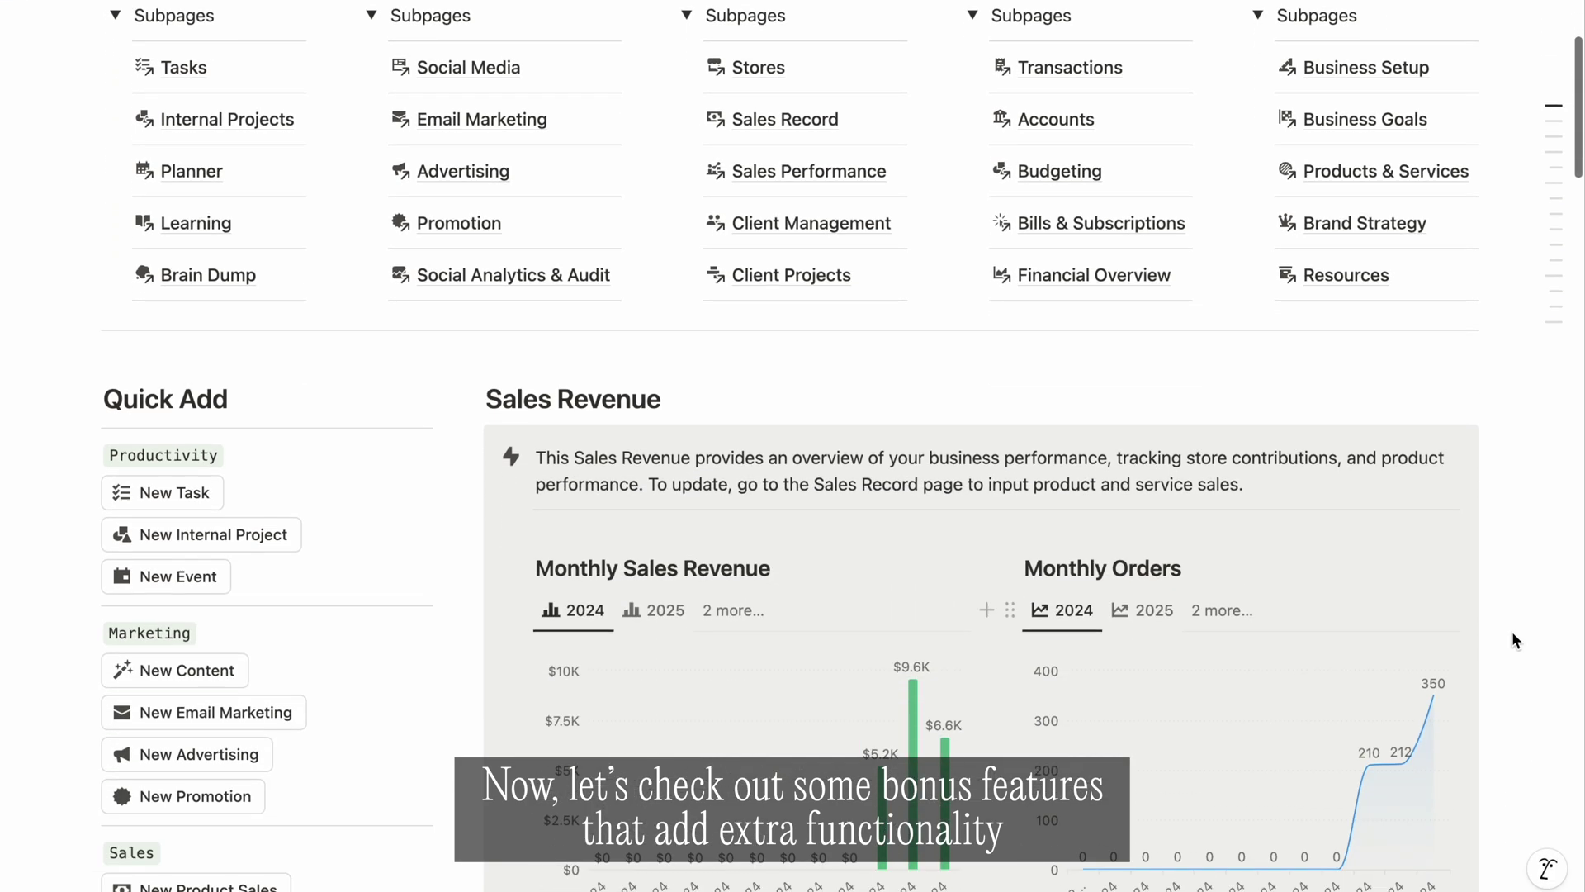
scroll(1513, 633, down, 3)
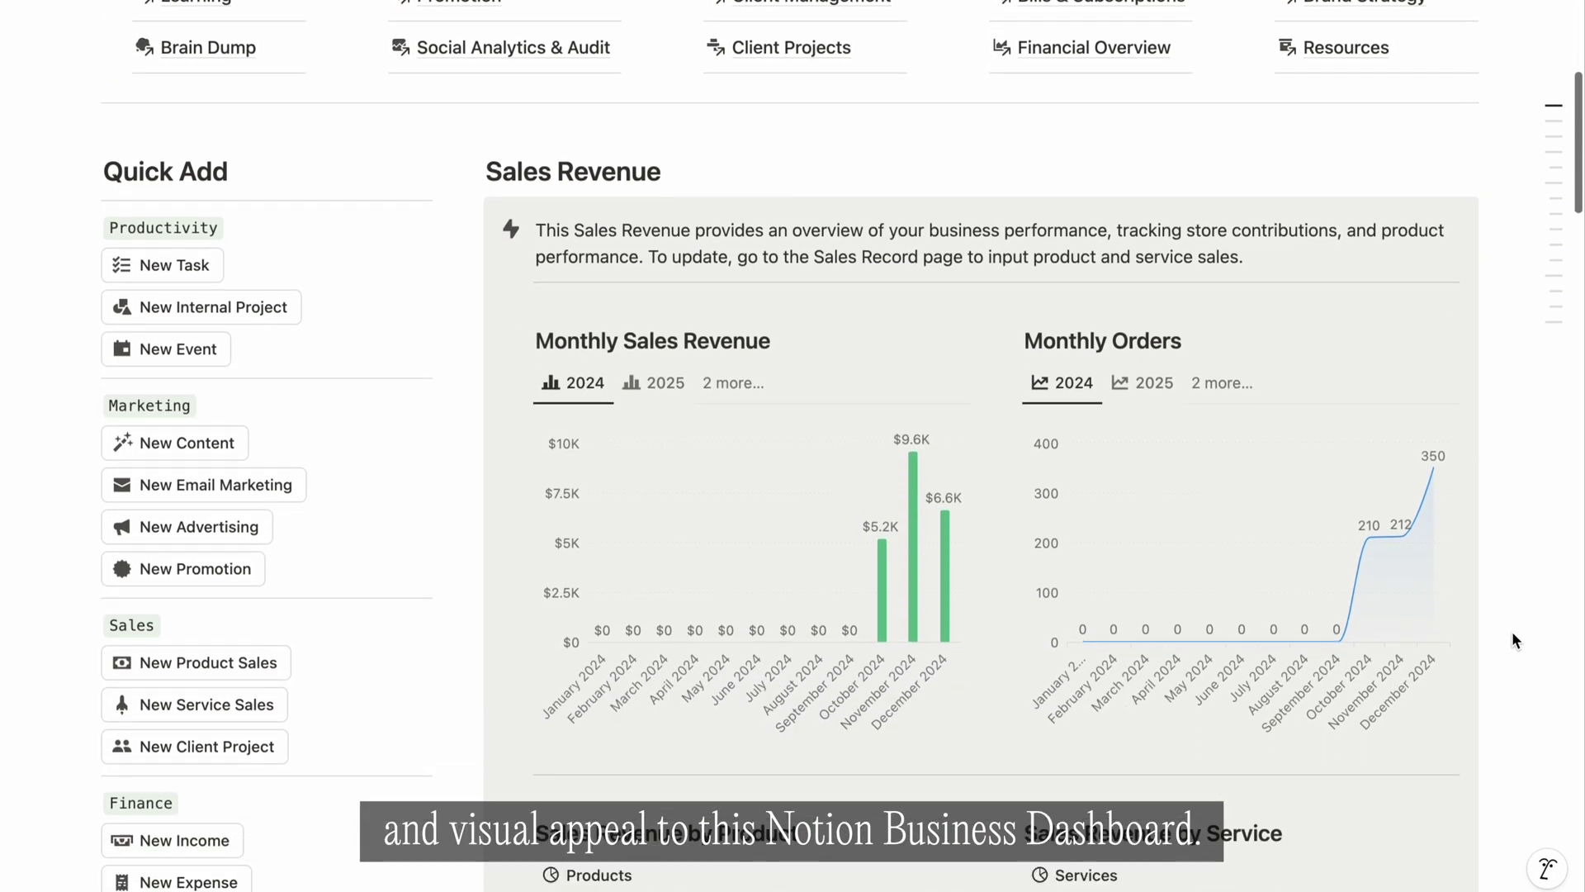
scroll(1513, 638, down, 1)
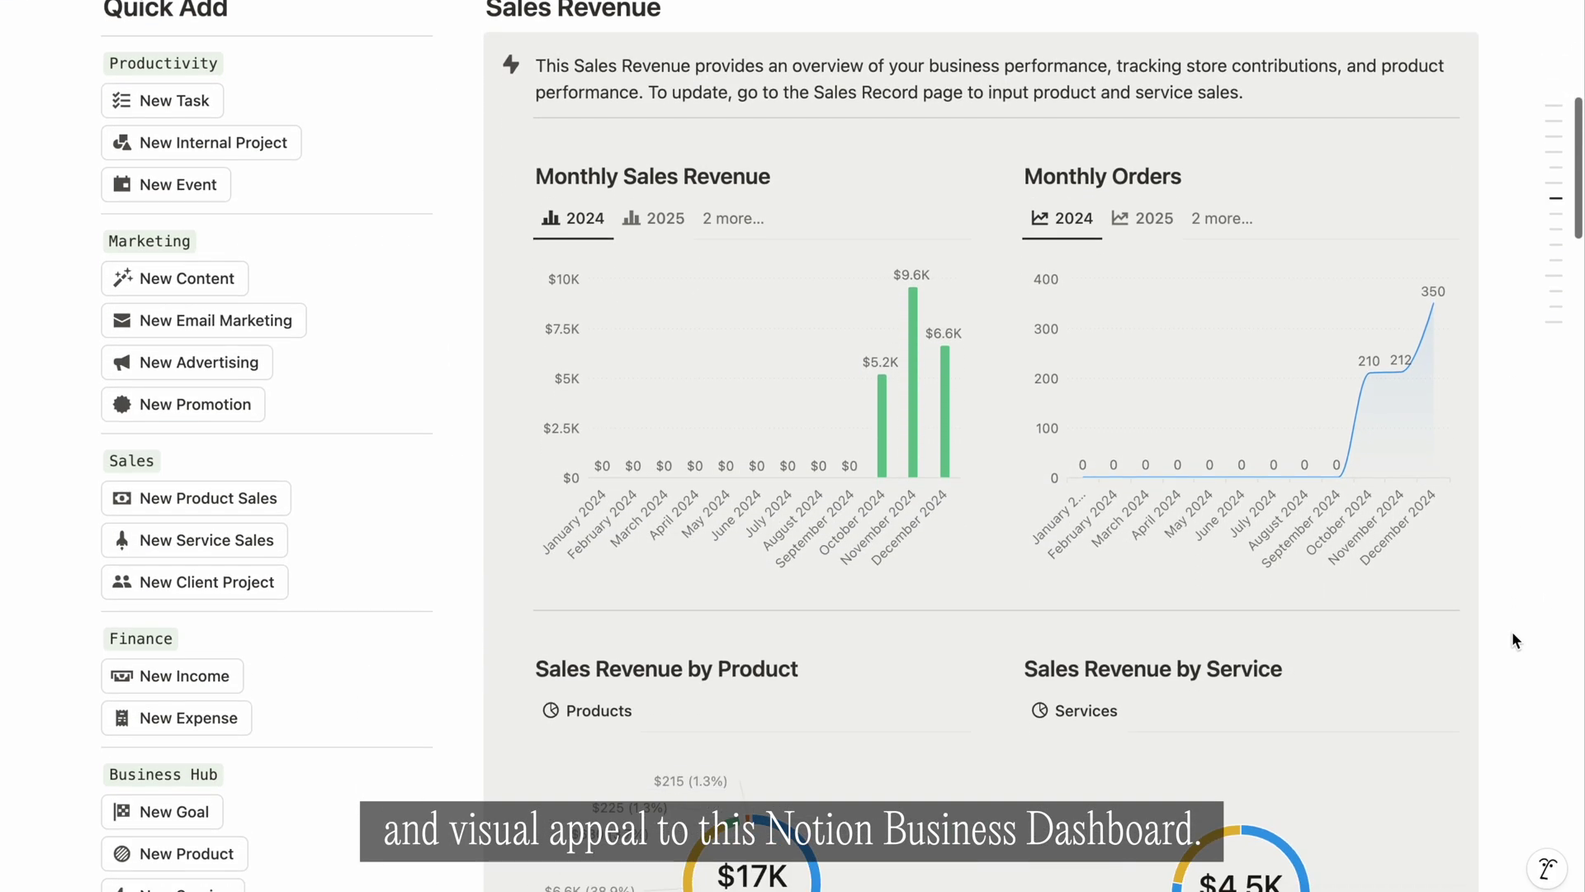
scroll(1513, 633, down, 1)
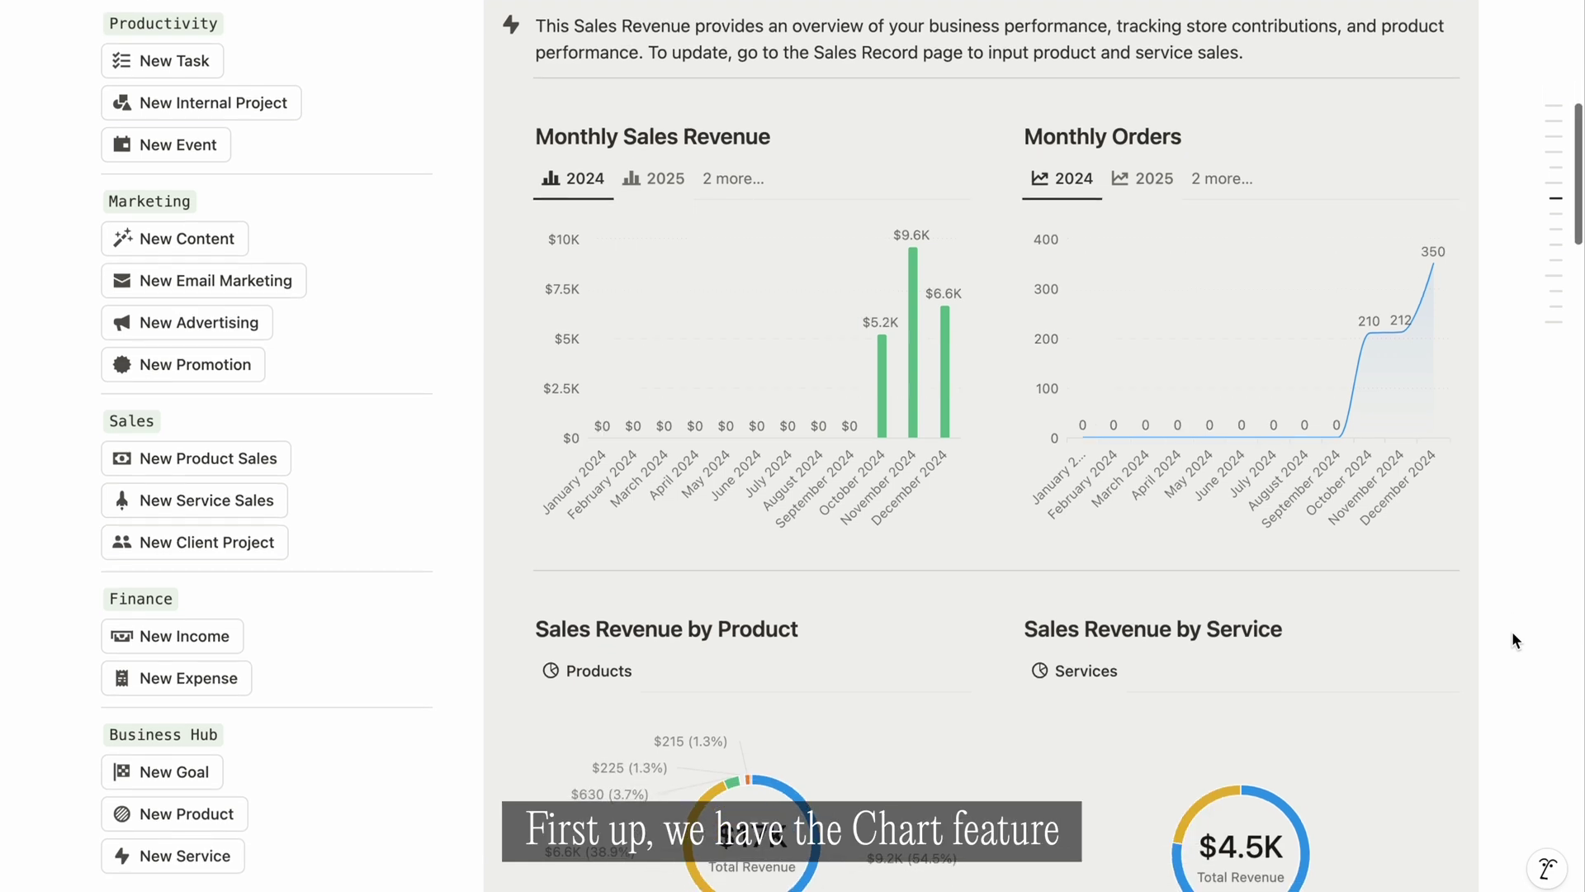
click(661, 175)
click(718, 180)
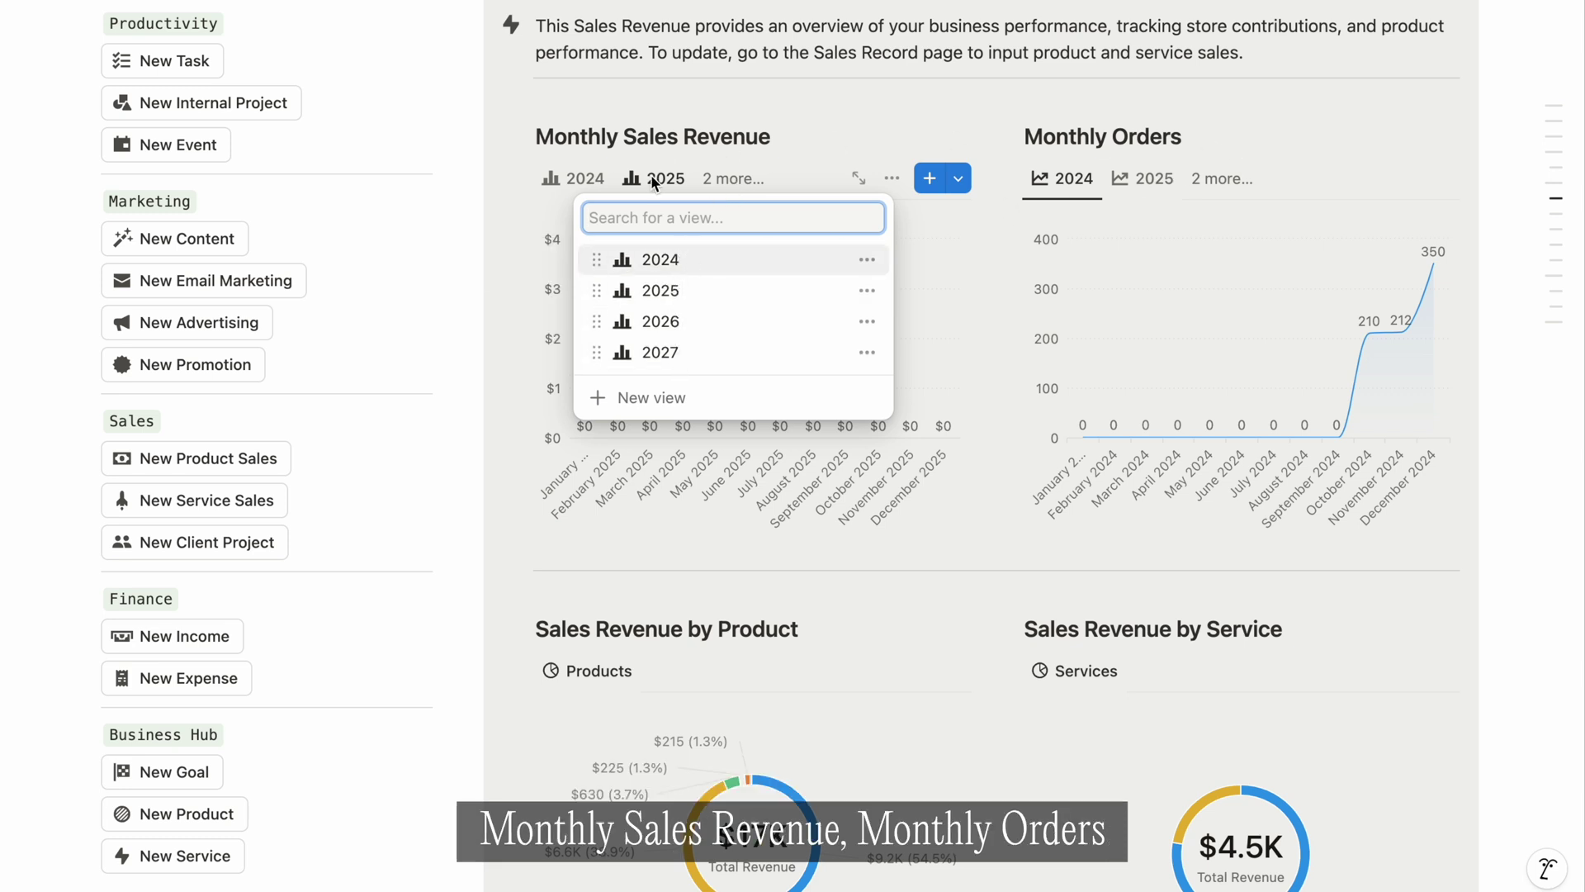
click(664, 259)
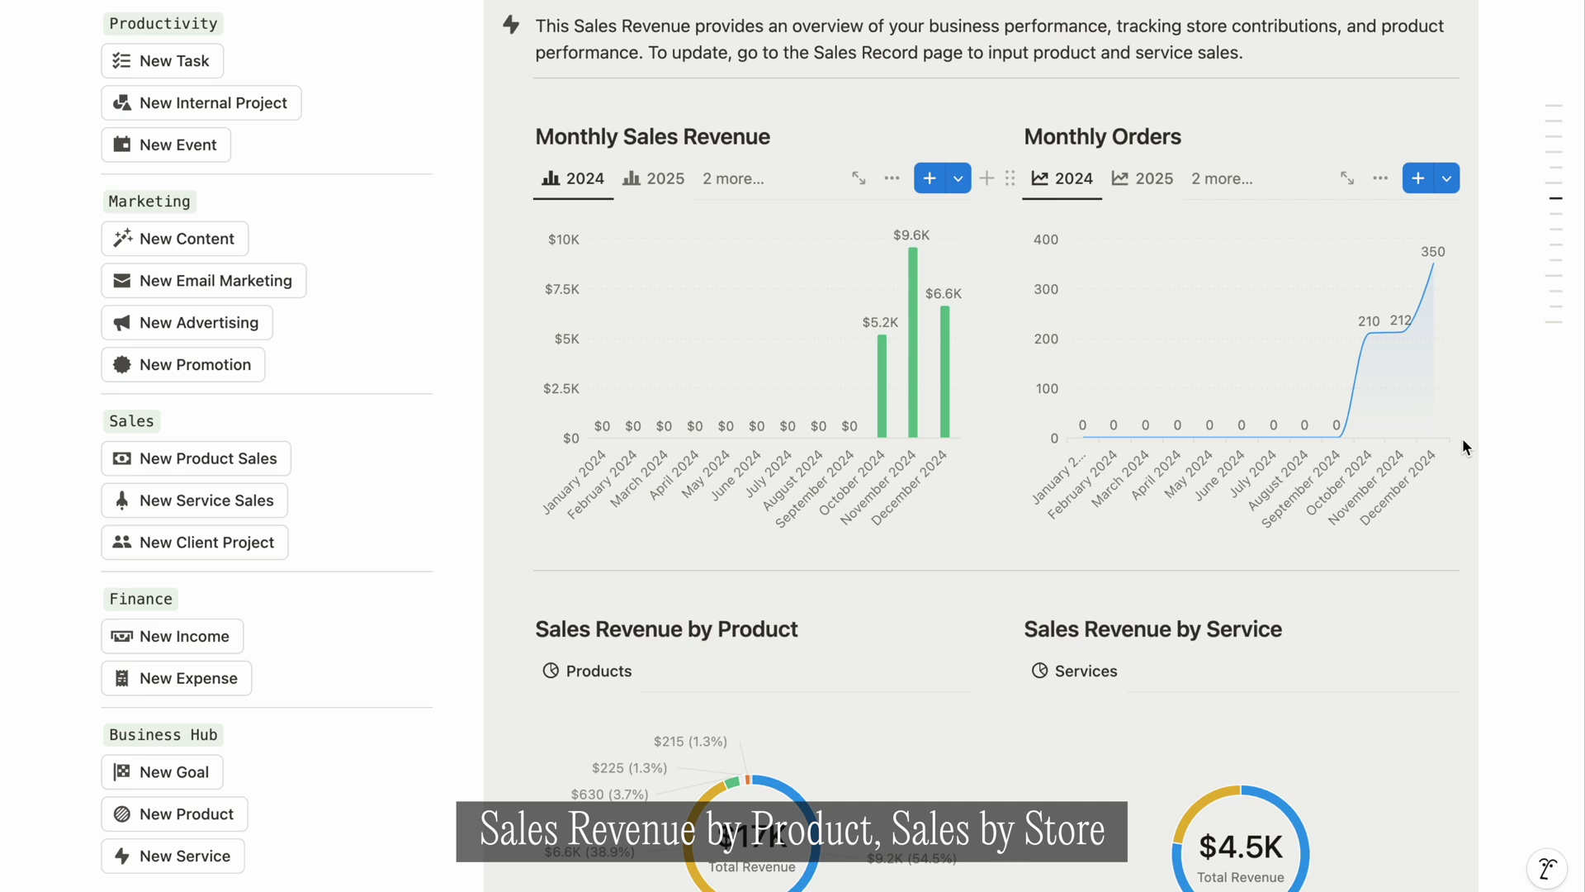
scroll(1463, 446, down, 5)
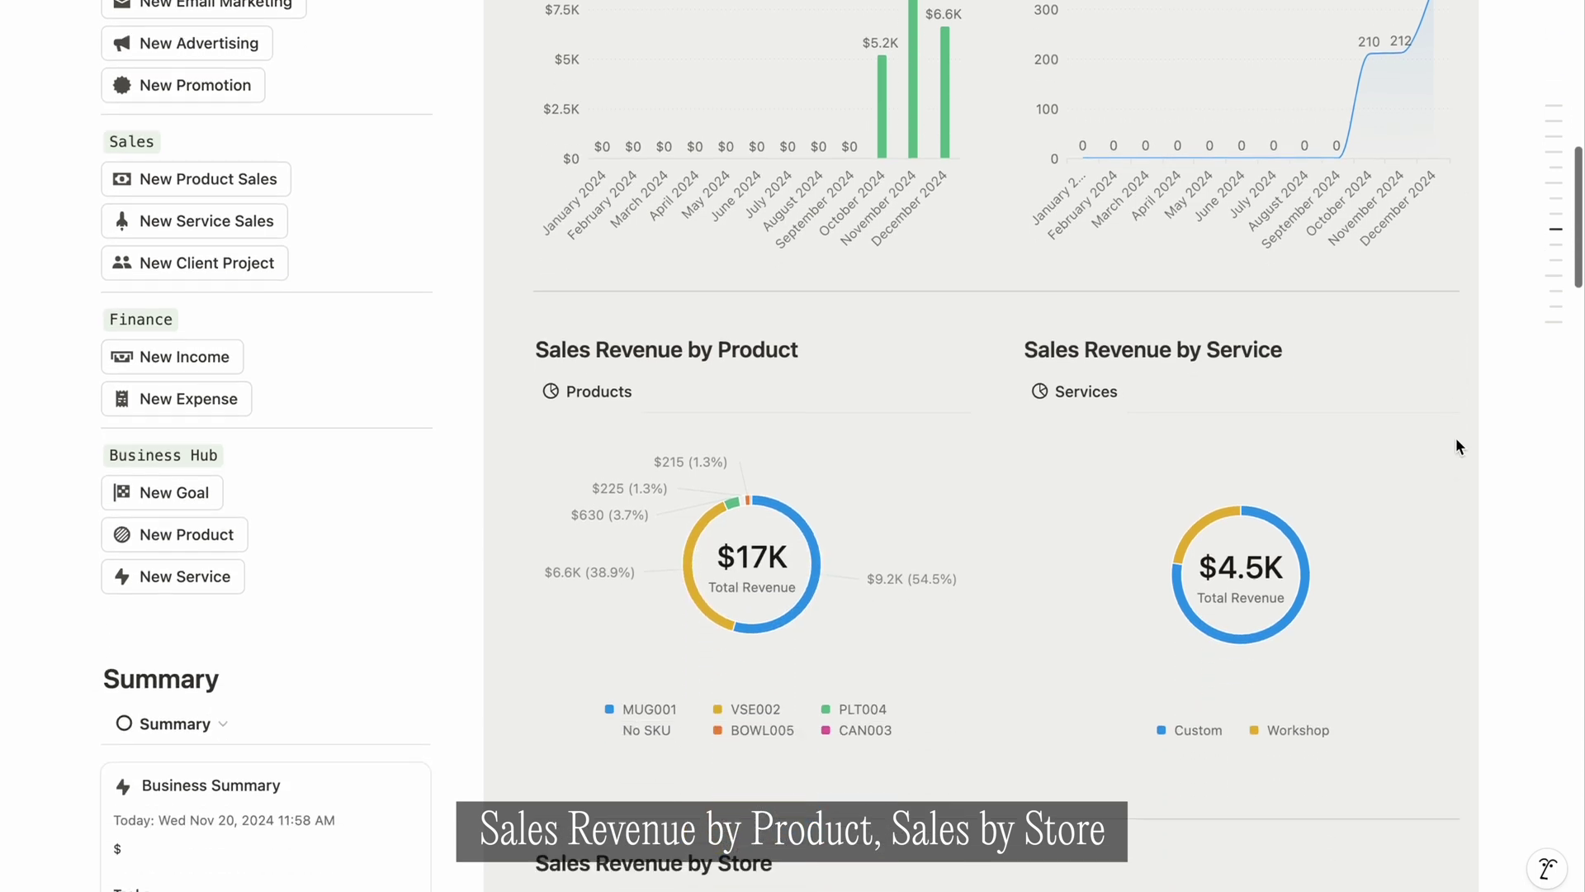
scroll(1457, 446, down, 4)
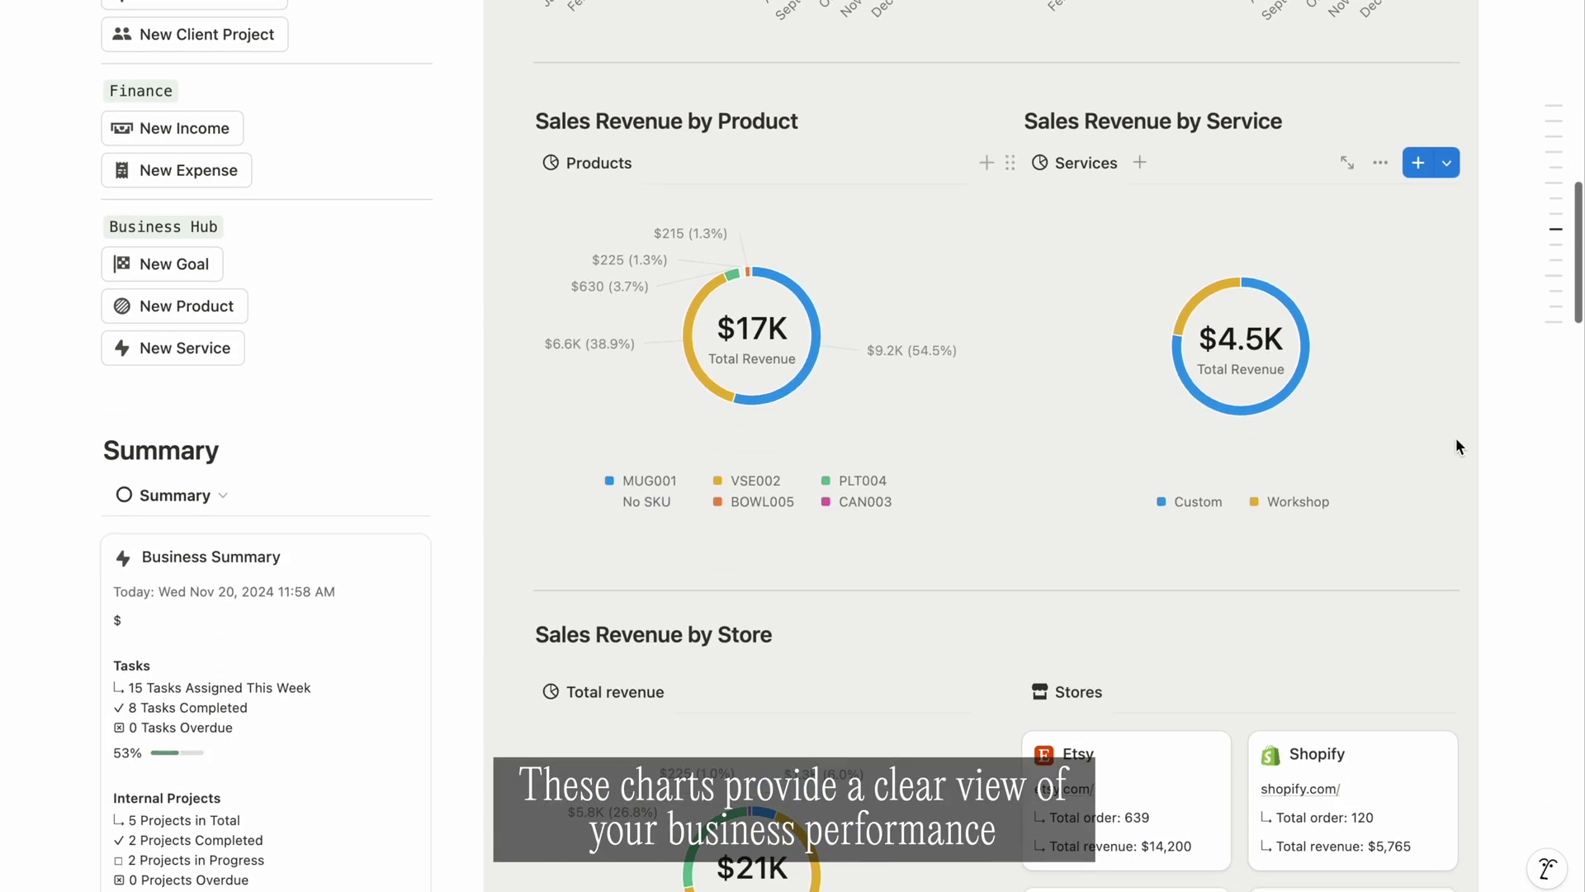
scroll(1456, 445, down, 6)
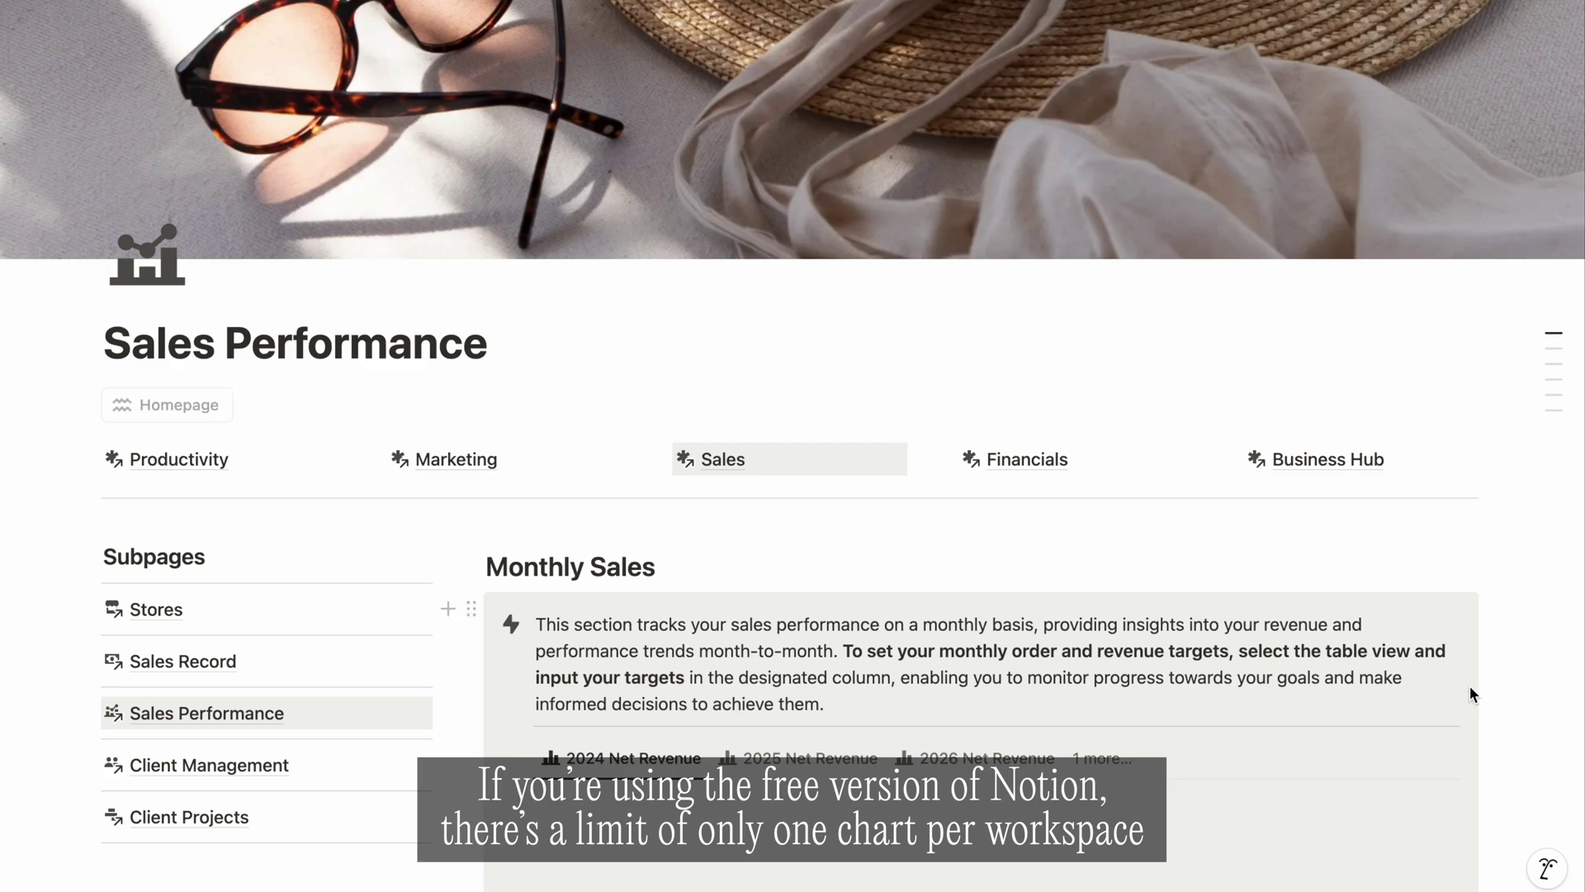
Step: Scroll past the Monthly Sales chart to the Financial Overview's 2024 Profit chart, peaking at $6.1K in November
scroll(1469, 631, down, 5)
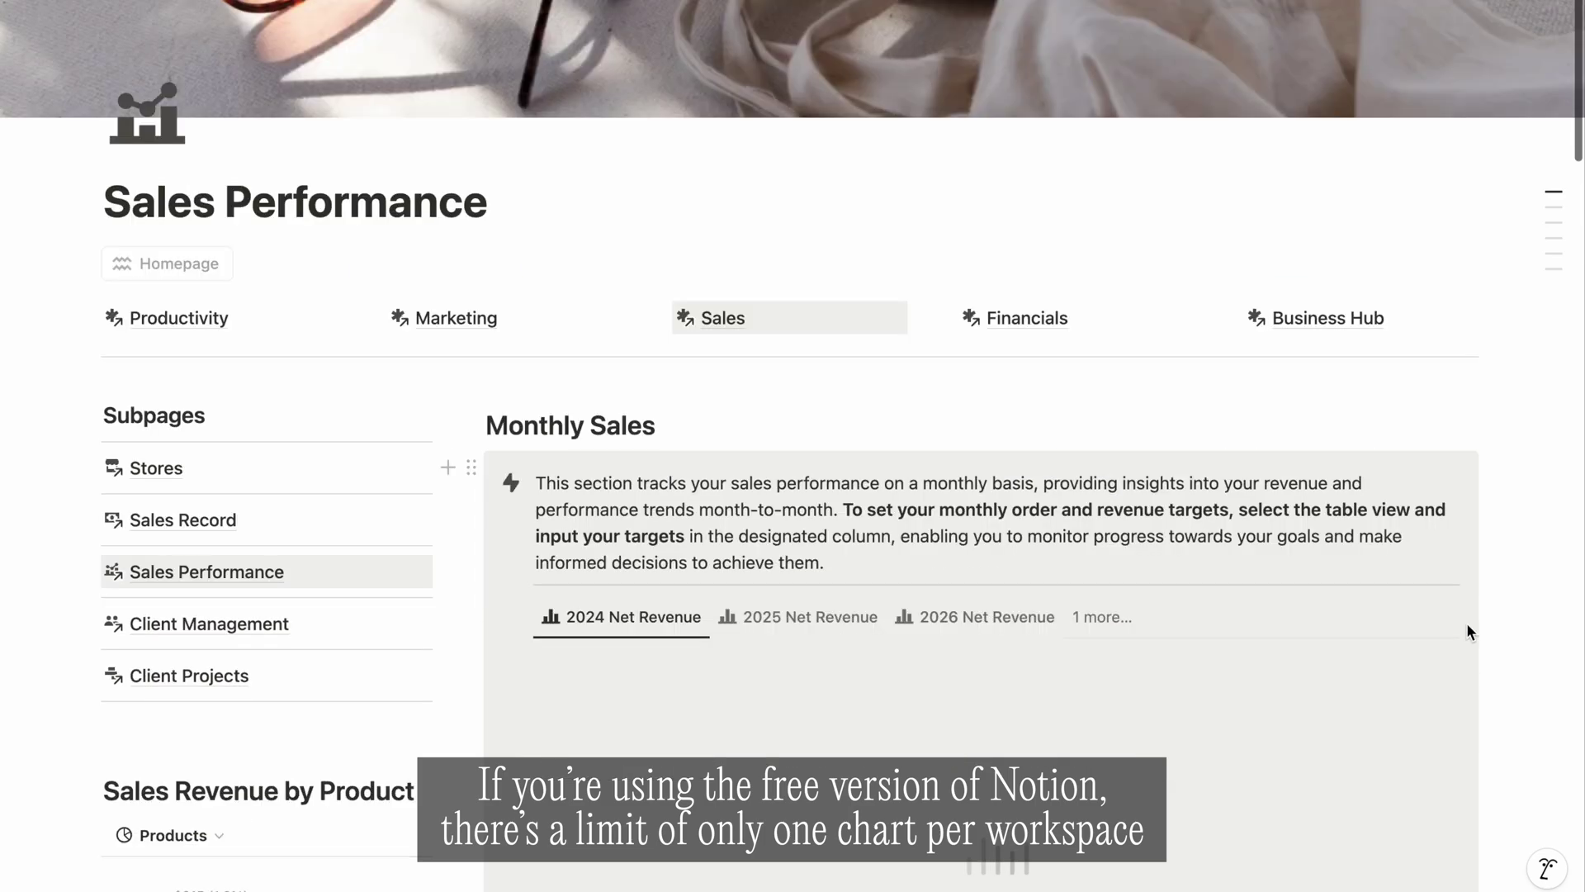
scroll(1489, 636, down, 4)
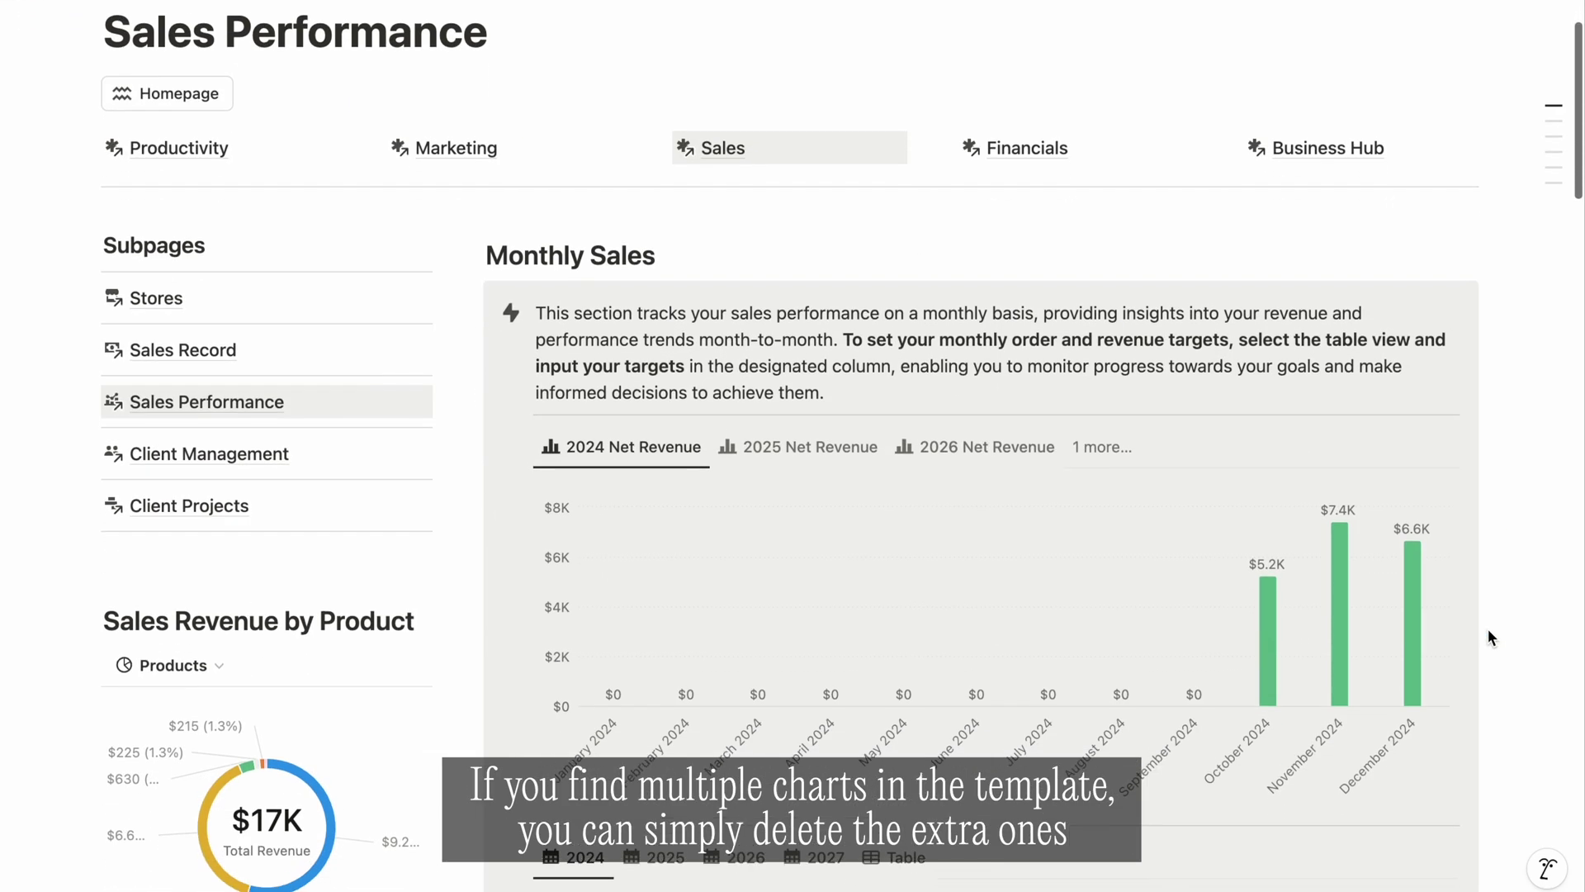
scroll(1485, 638, down, 4)
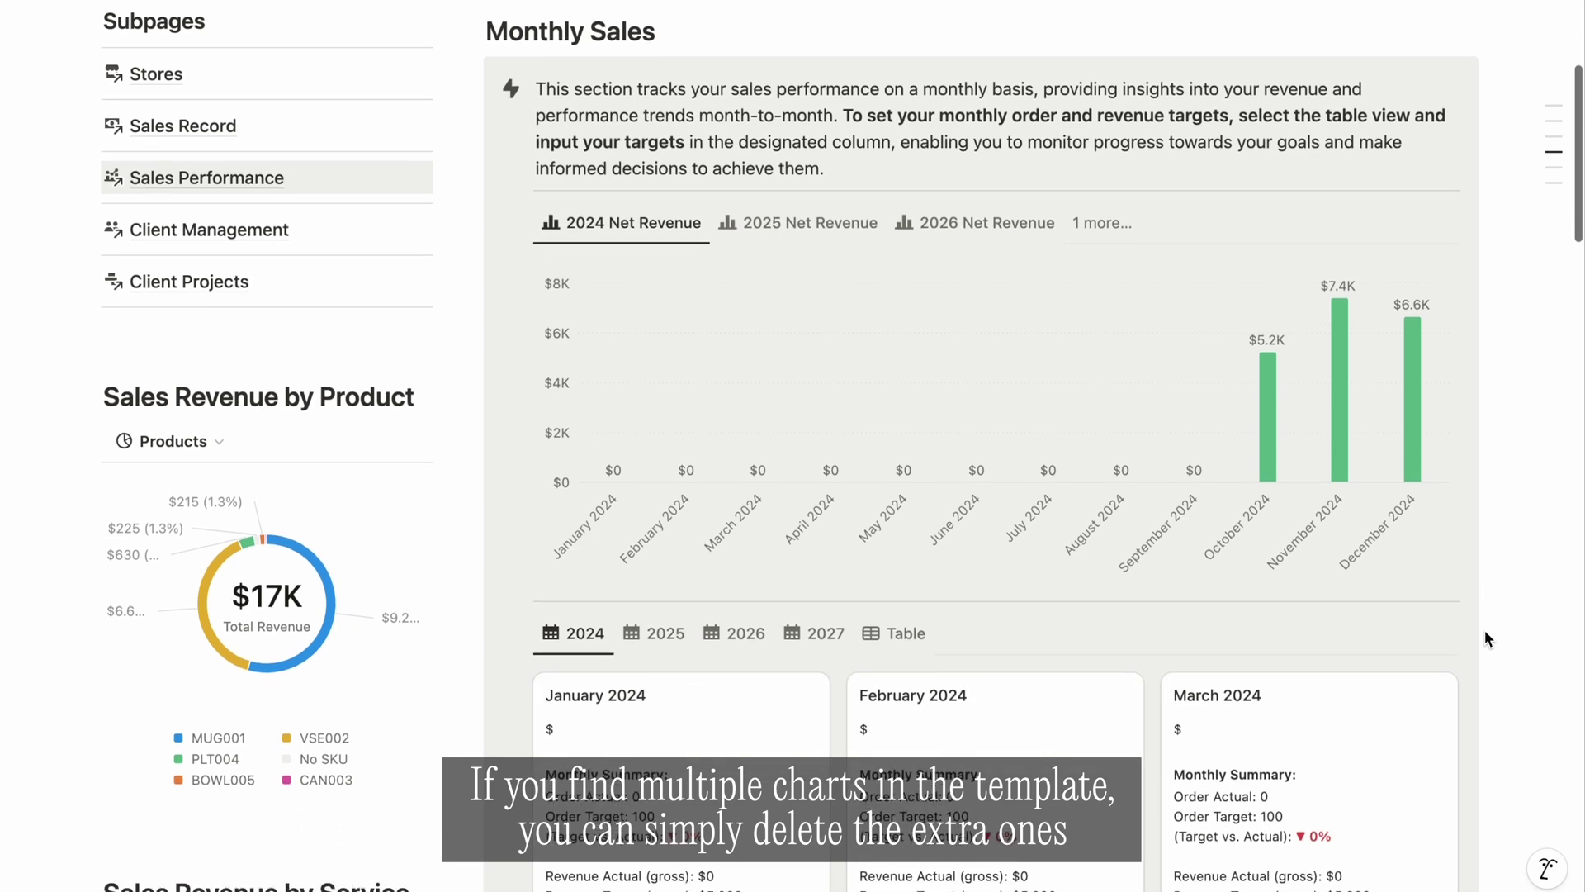
scroll(1486, 638, down, 1)
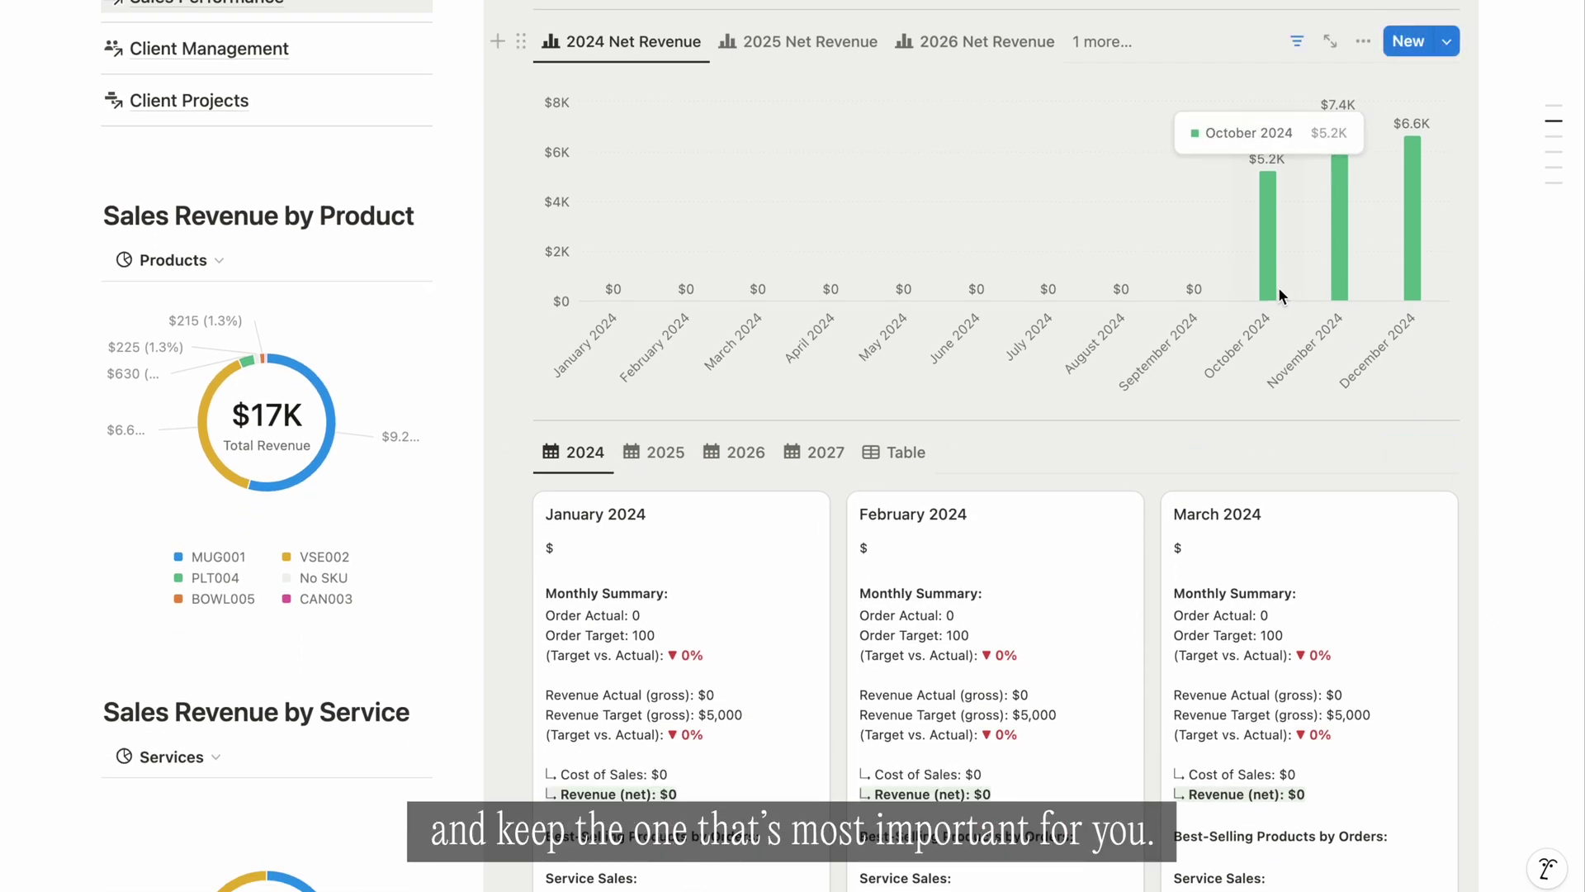
mouse_move(1340, 291)
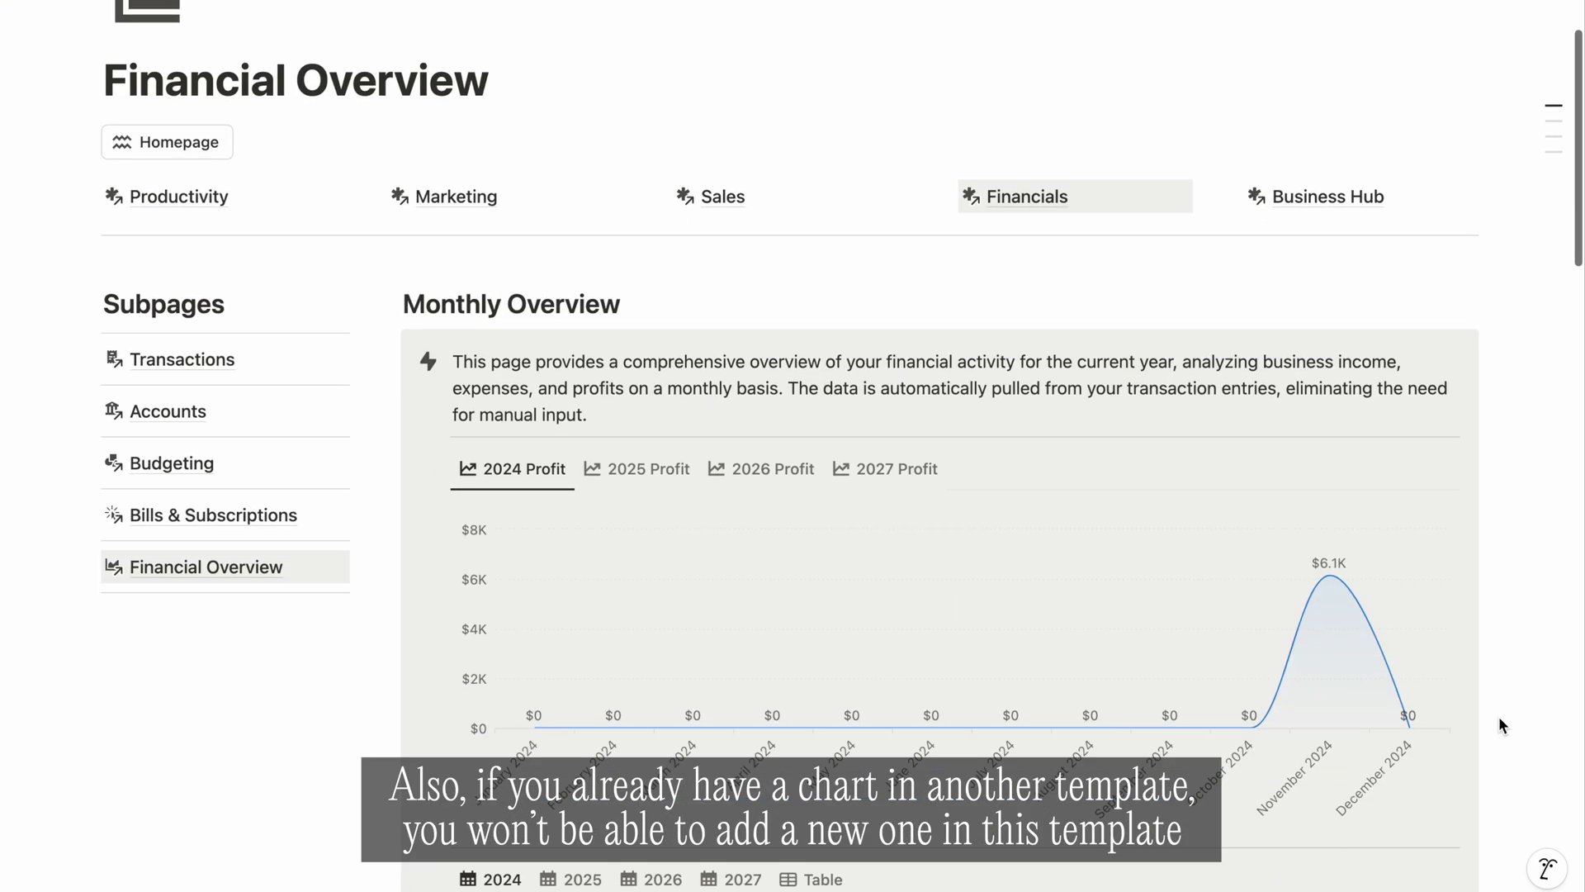
scroll(1500, 724, down, 1)
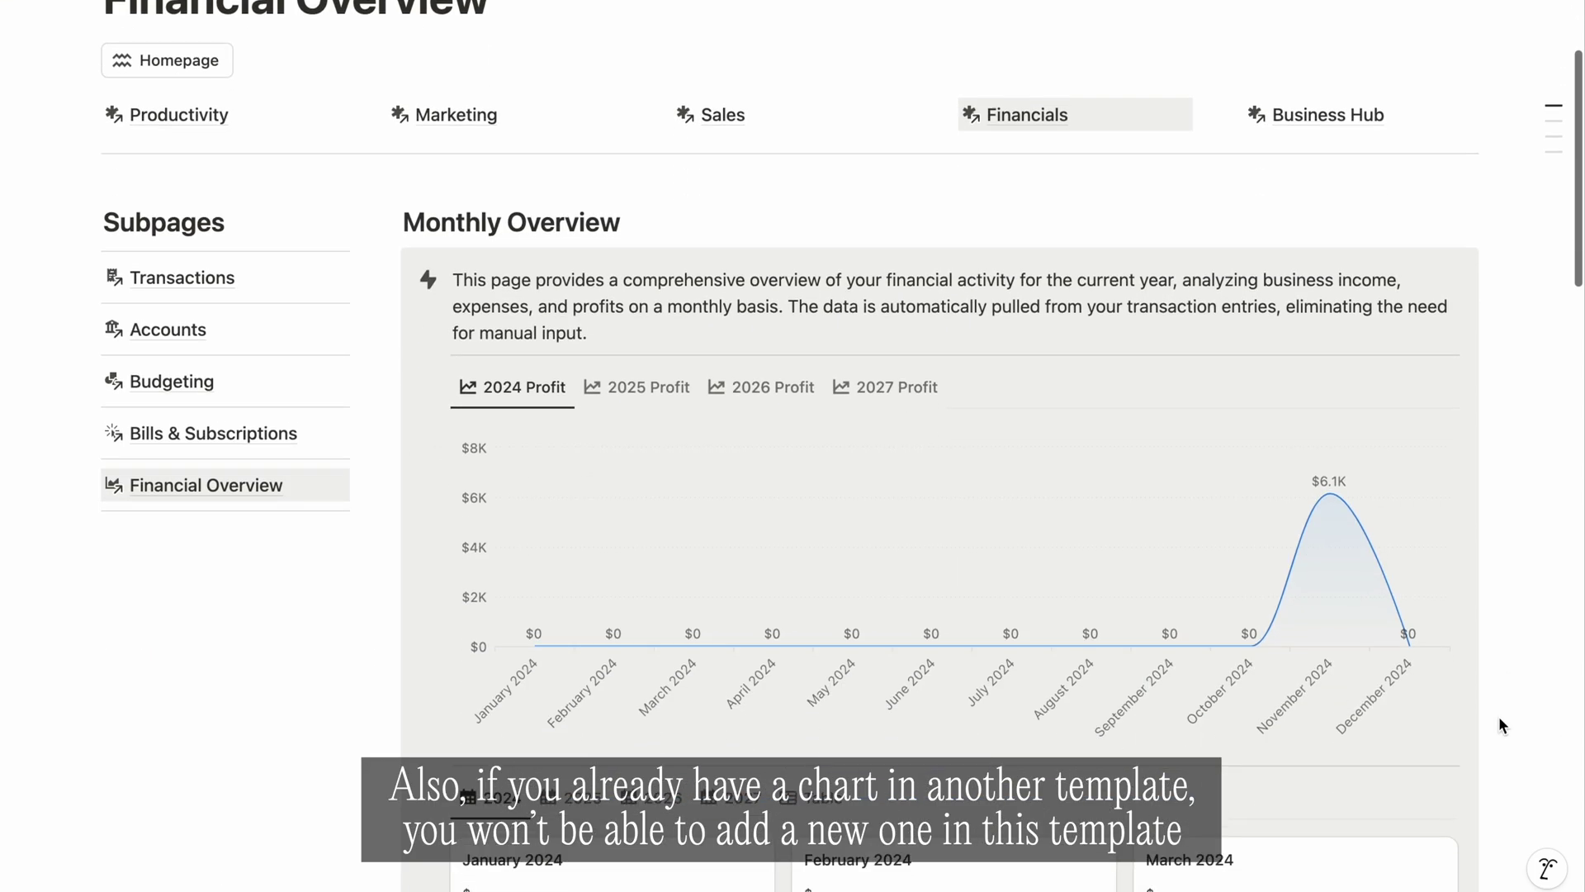
scroll(1499, 717, down, 1)
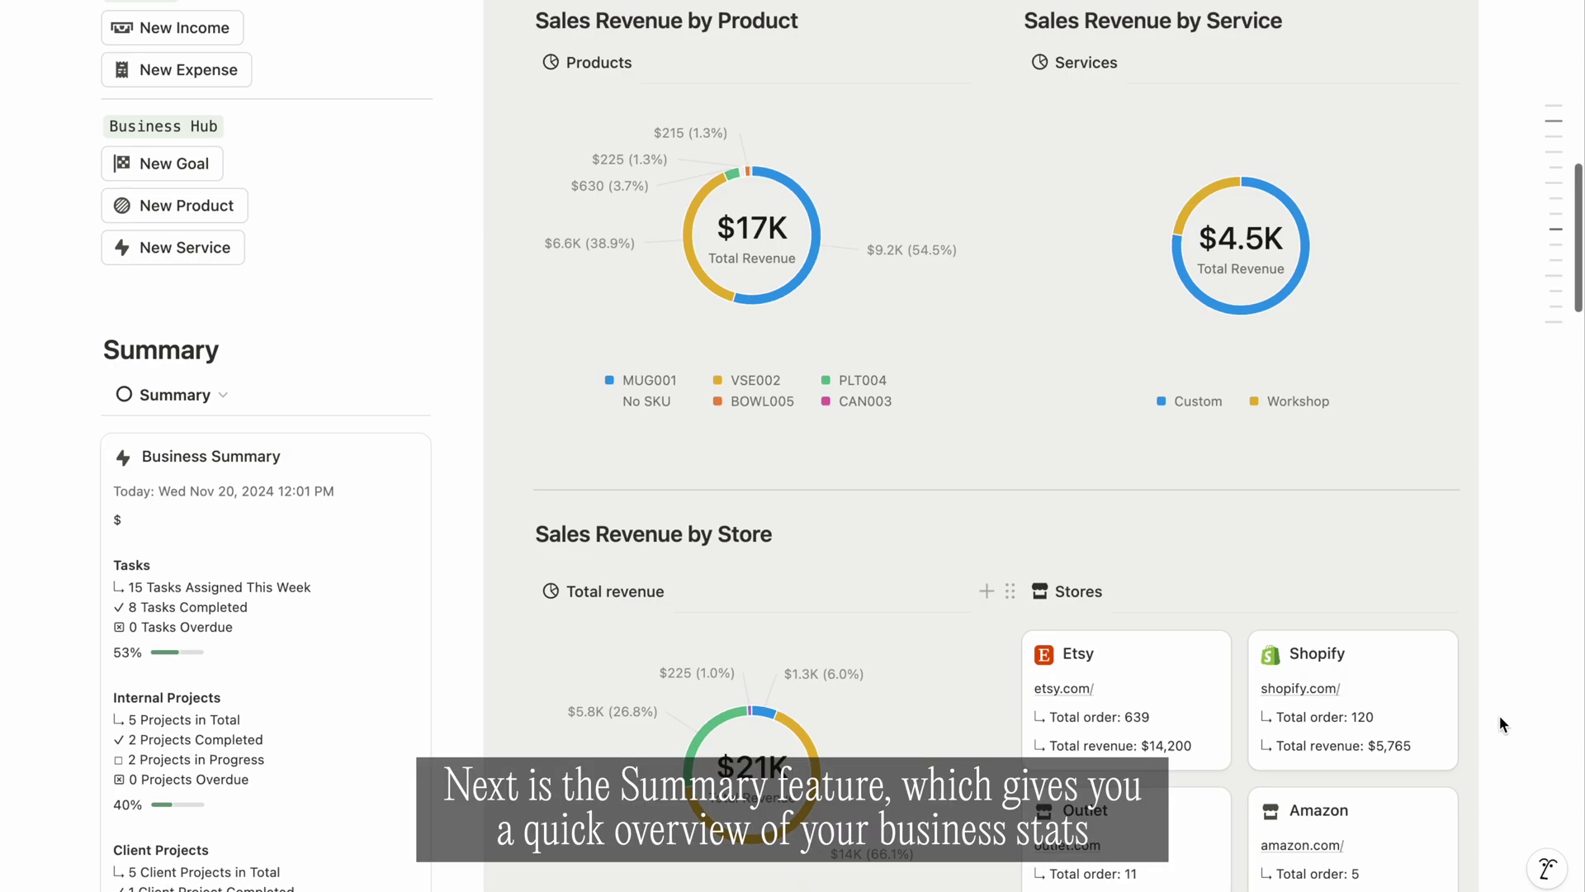
Step: Peek at the Business Summary card and scroll through its task, project, planner and social media stats
scroll(1502, 715, down, 3)
scroll(315, 484, down, 4)
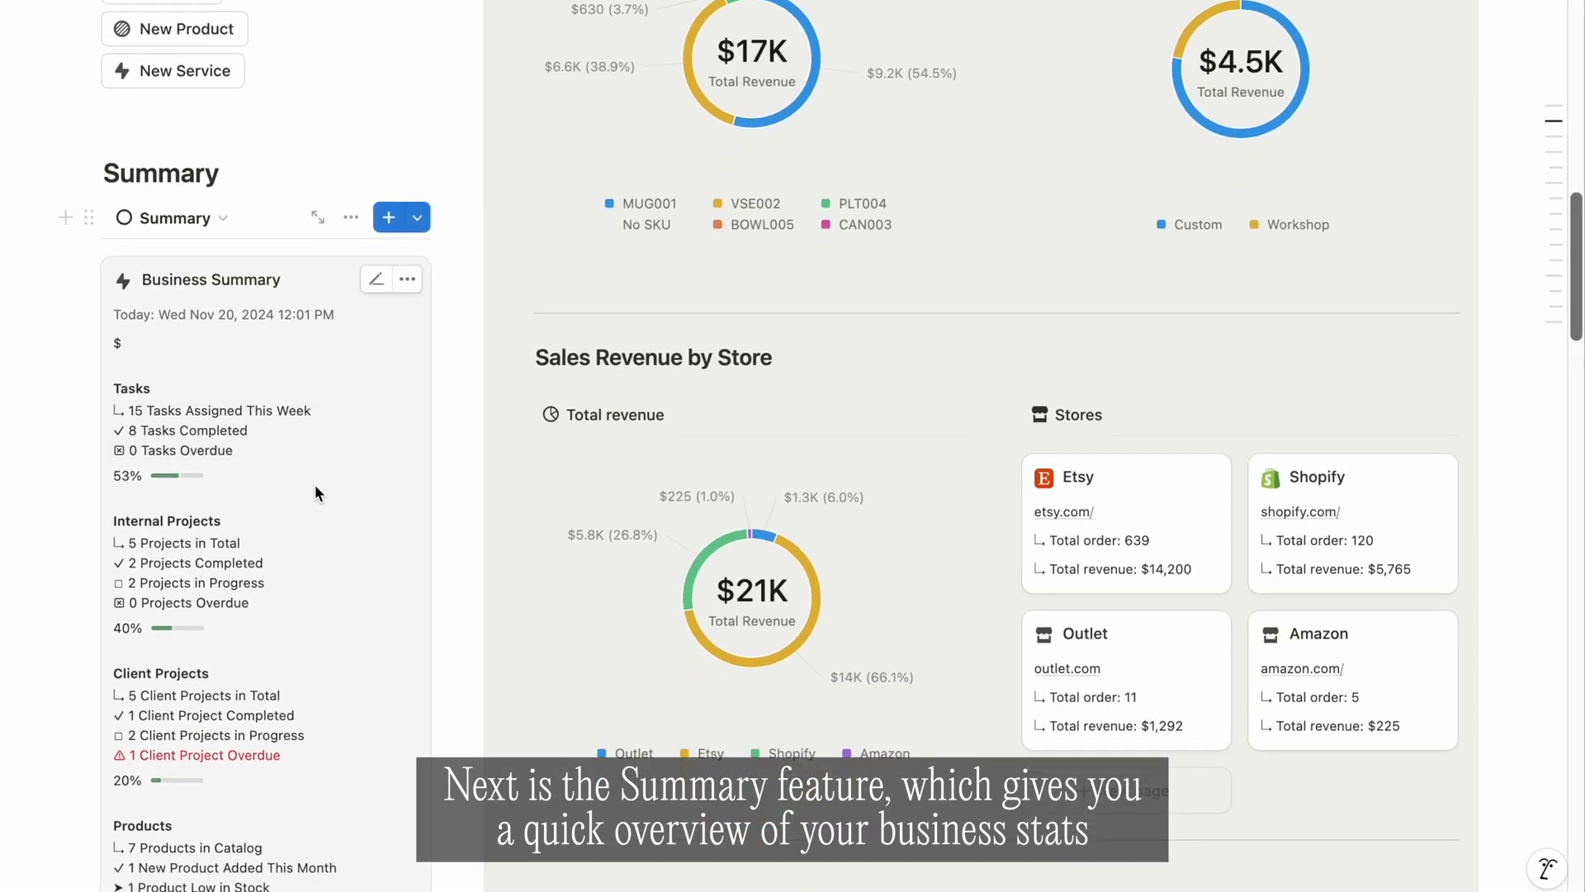
scroll(315, 487, down, 1)
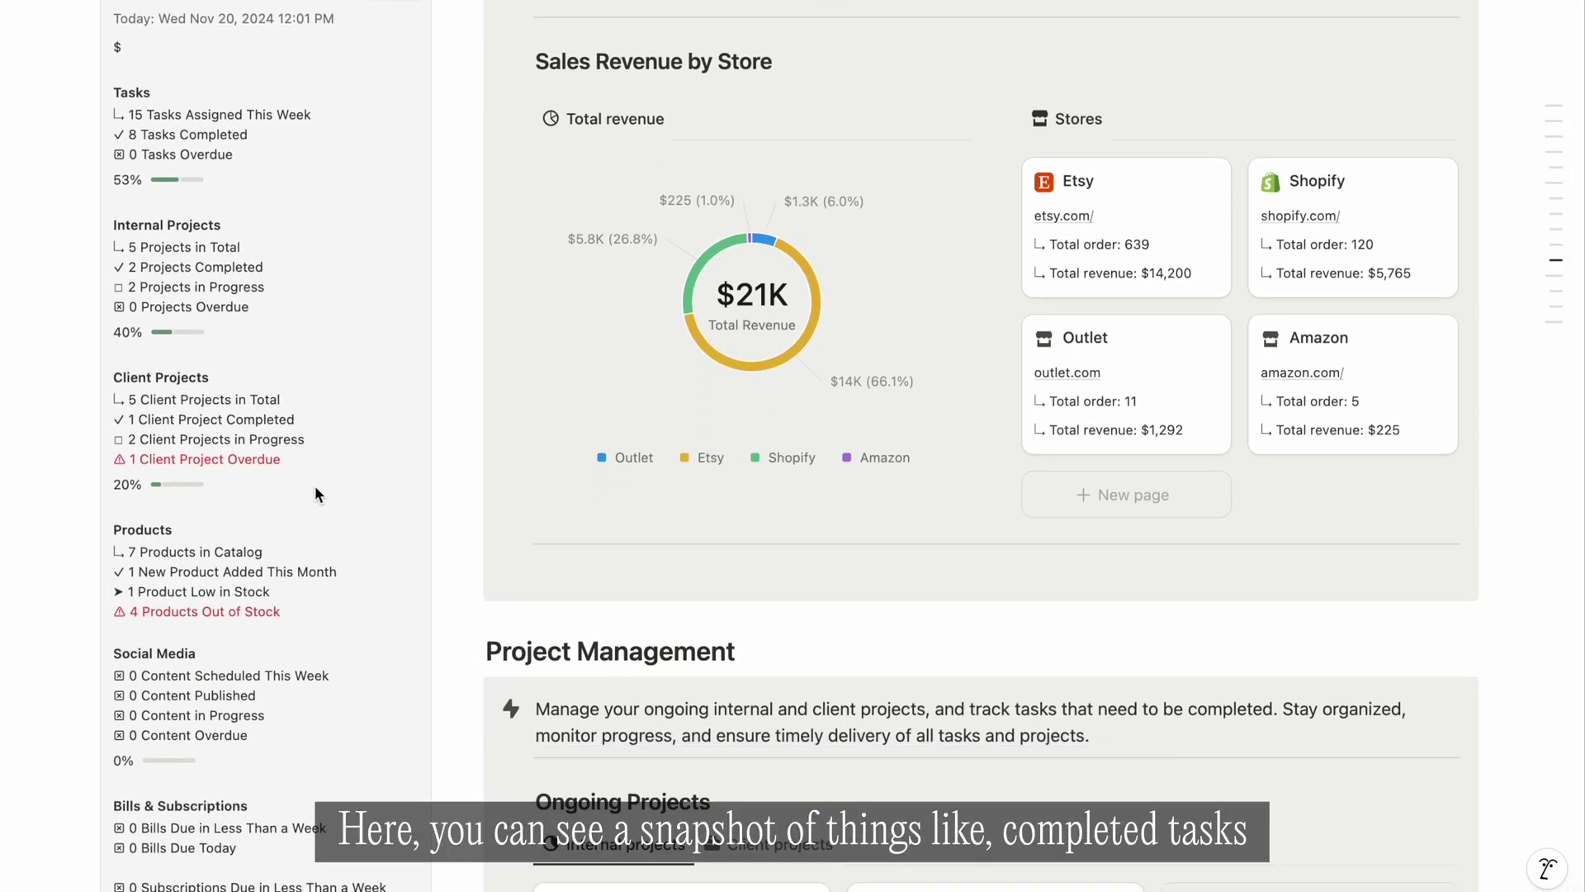
scroll(314, 487, up, 1)
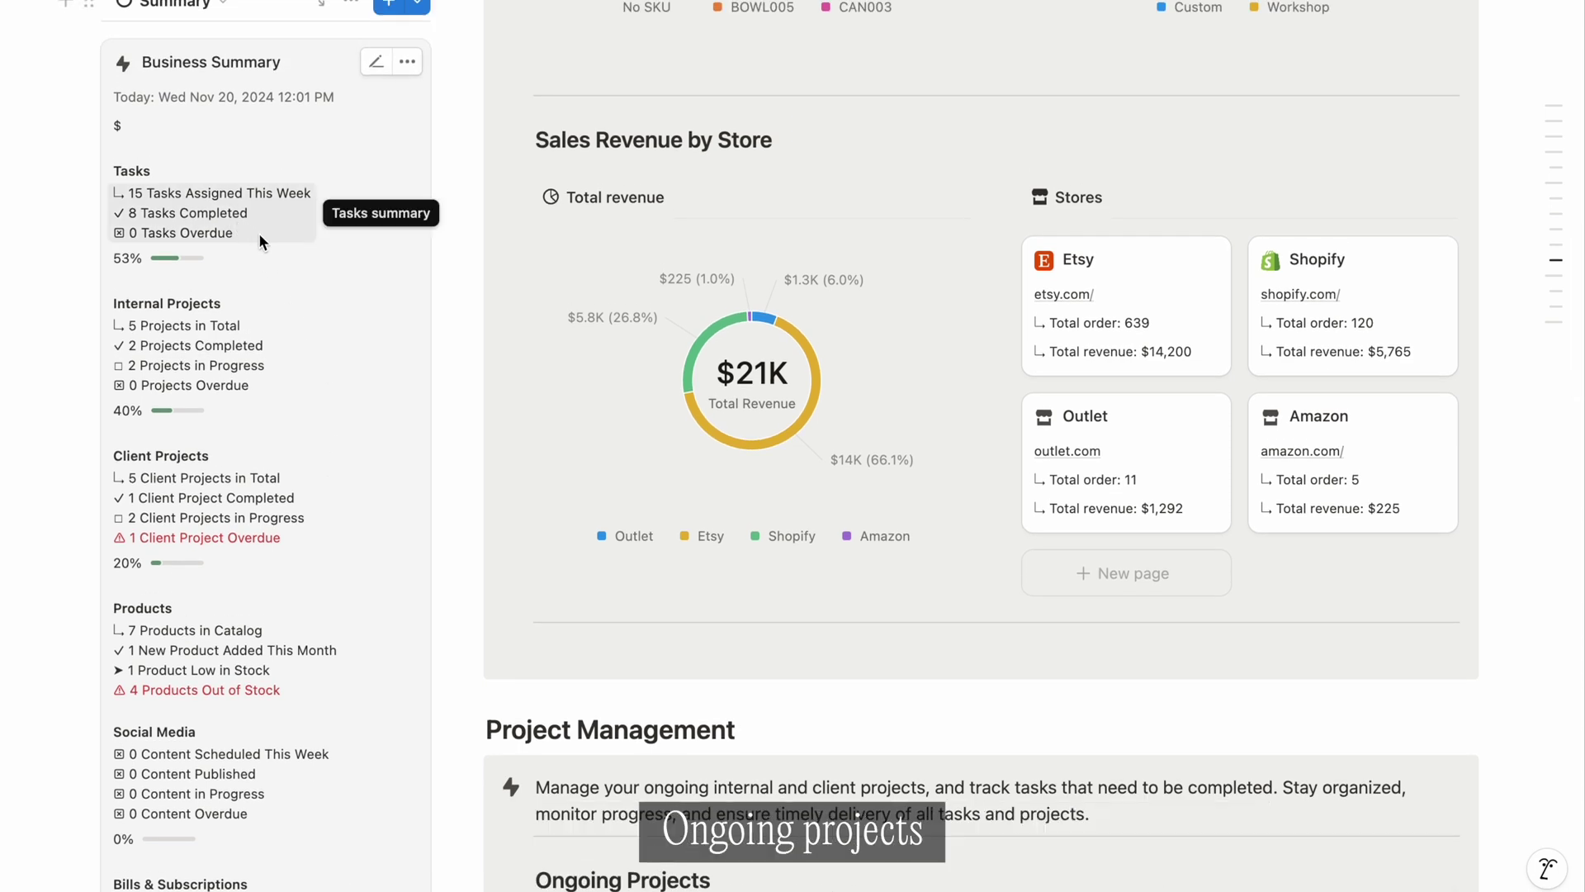
click(258, 383)
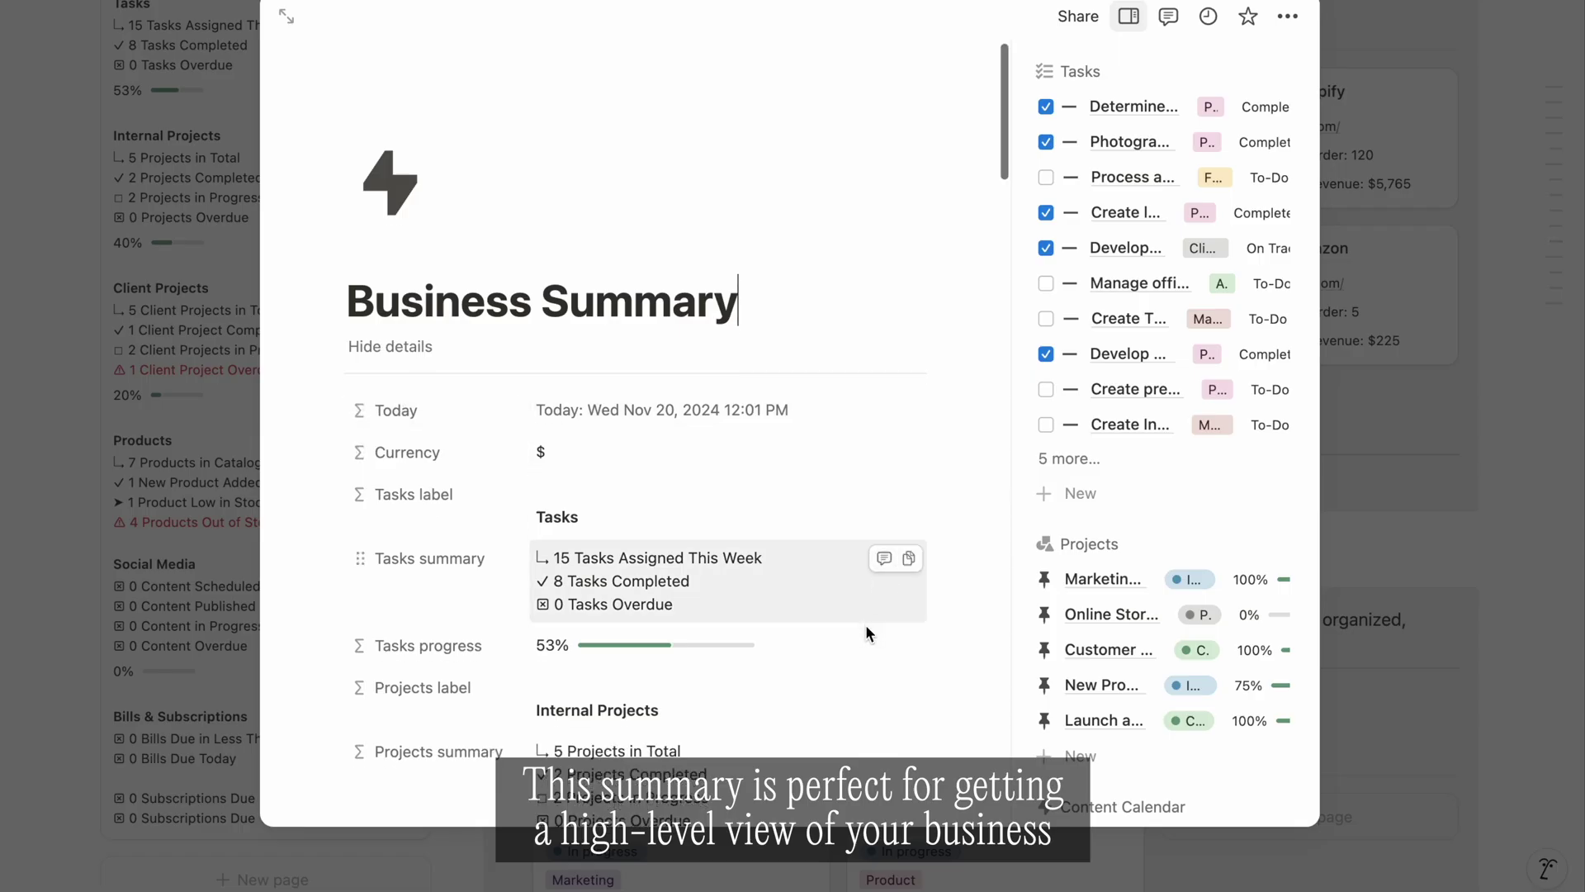
scroll(865, 626, down, 5)
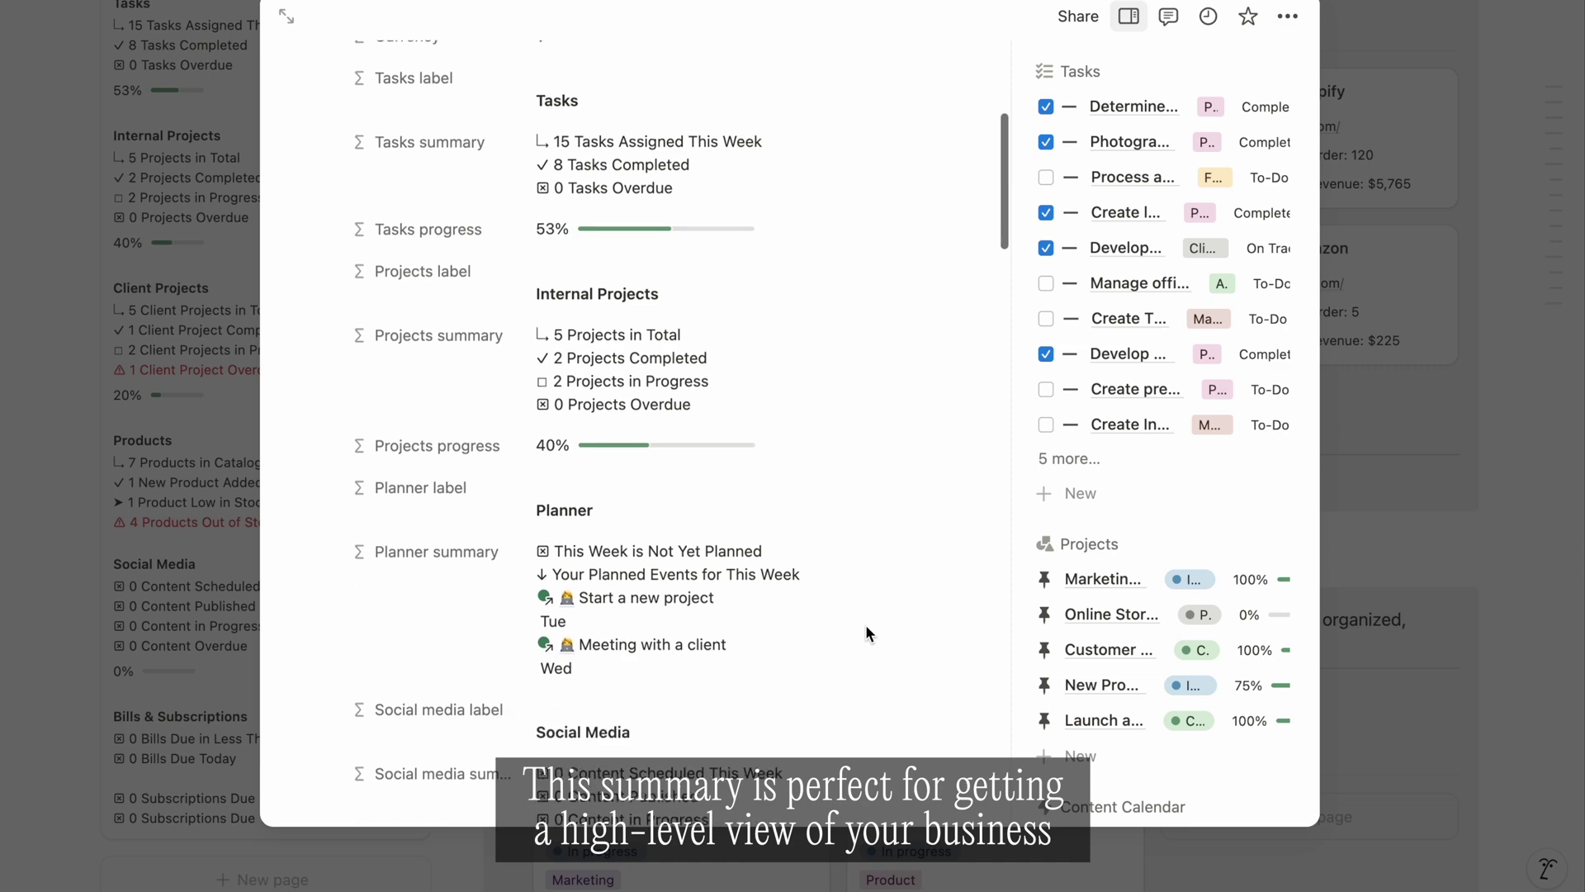
scroll(867, 632, down, 3)
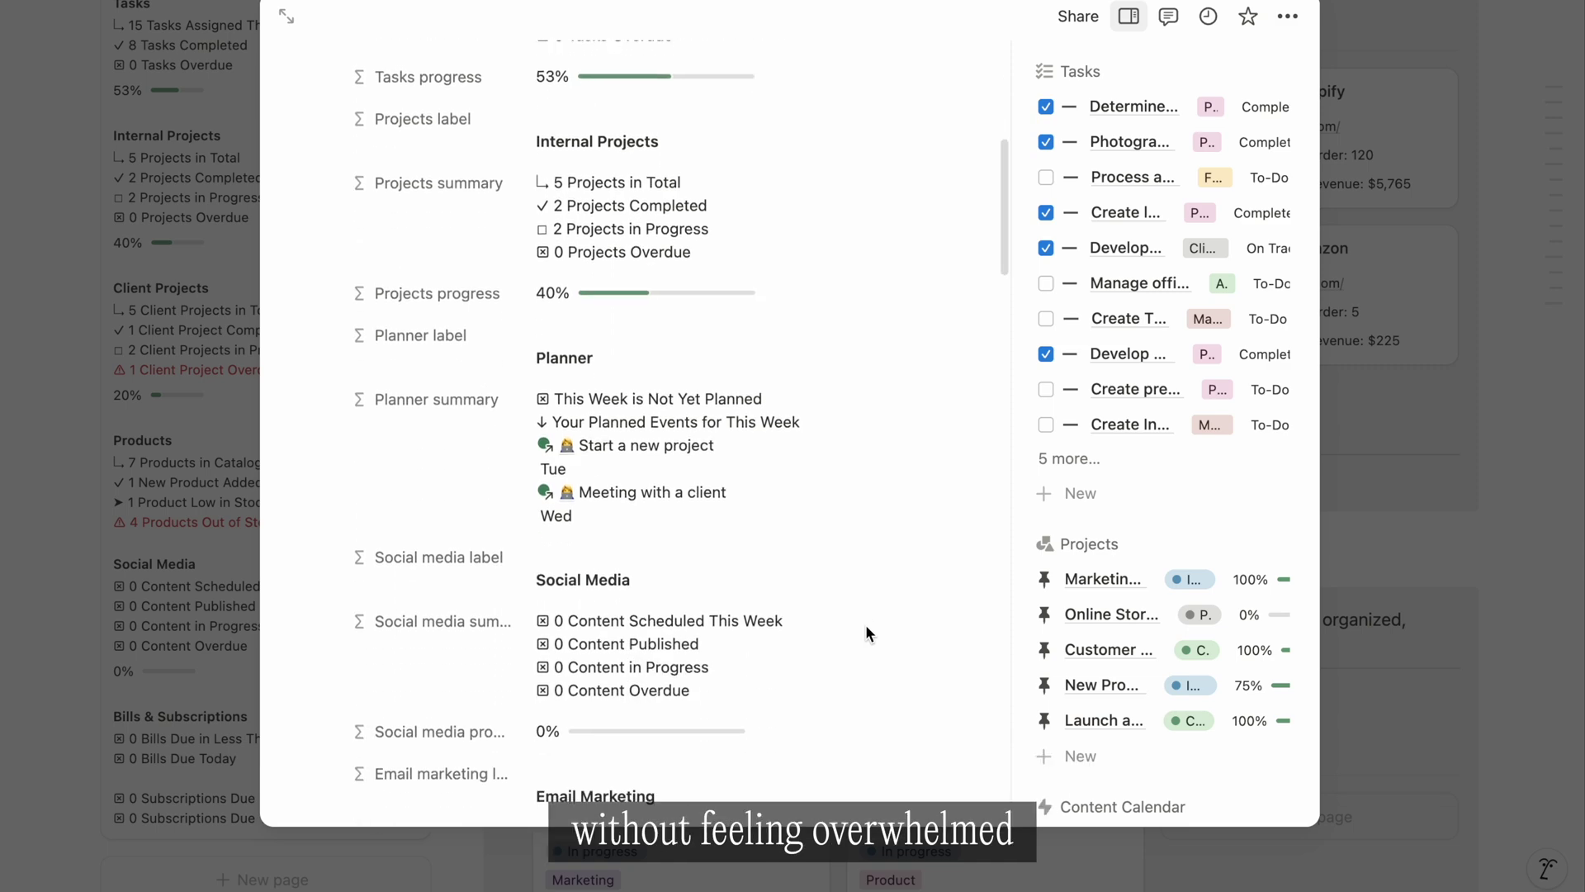
scroll(865, 624, down, 3)
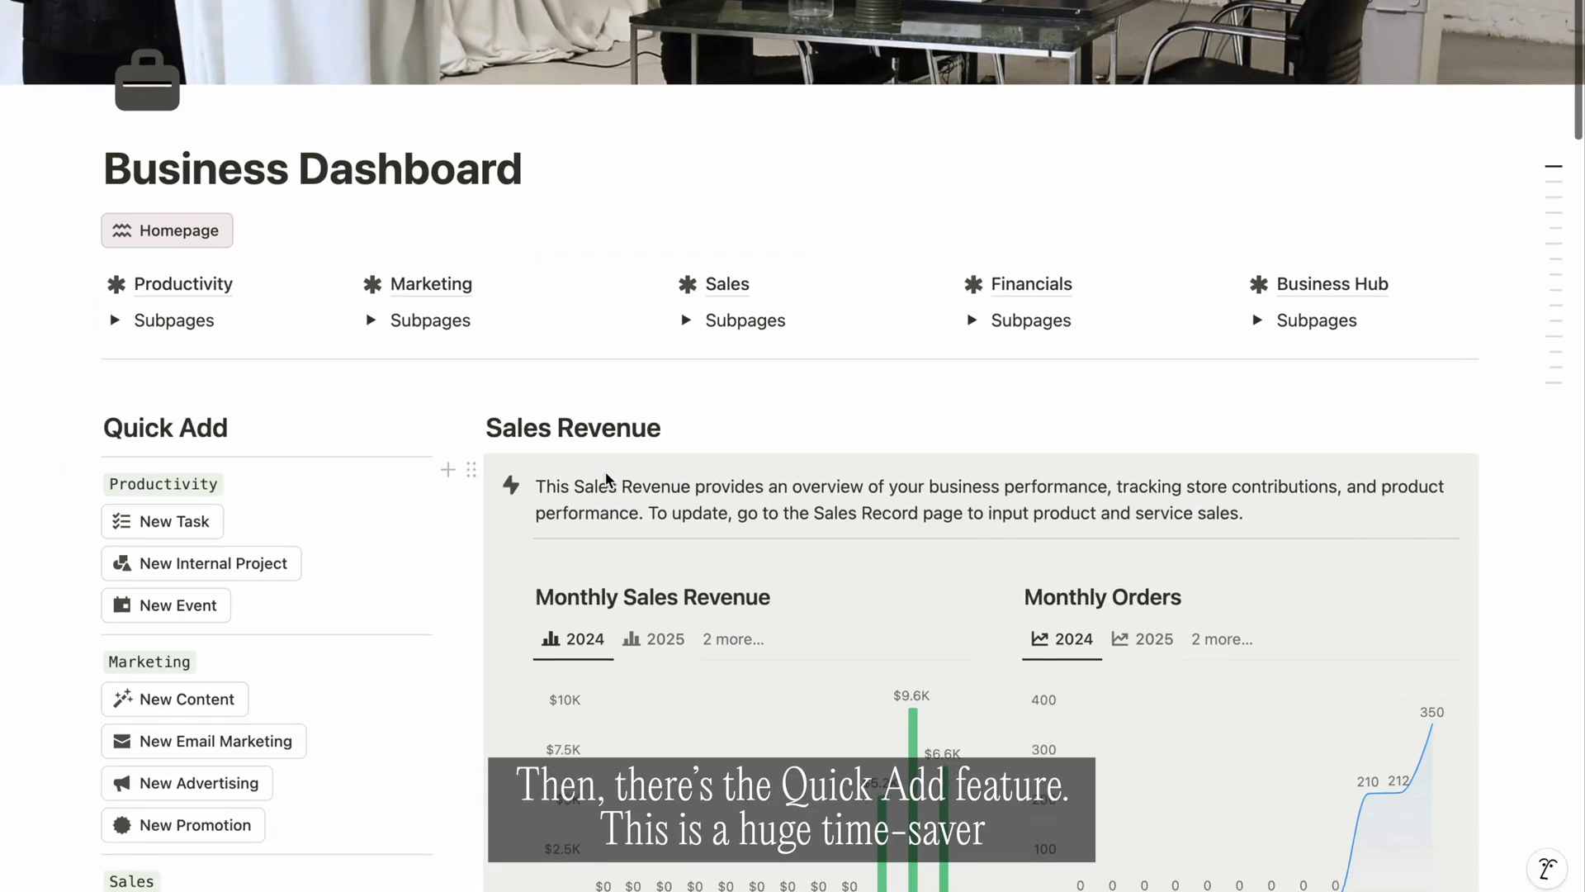
Step: Create an internal project titled 'New Project' via Quick Add and set its Type to Branding
scroll(606, 472, down, 2)
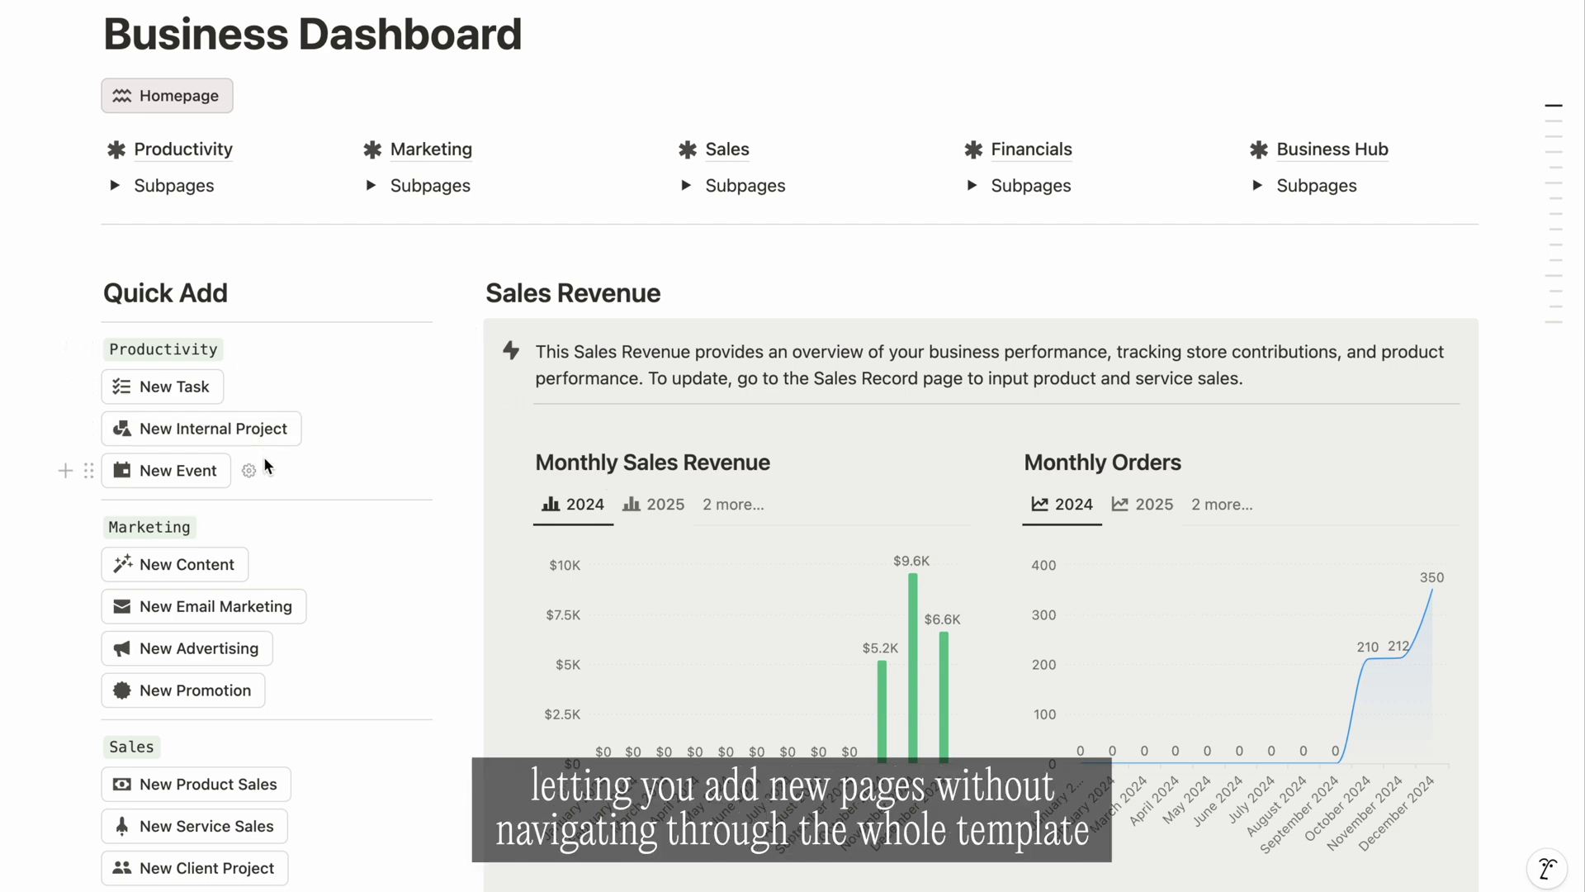
scroll(264, 456, down, 5)
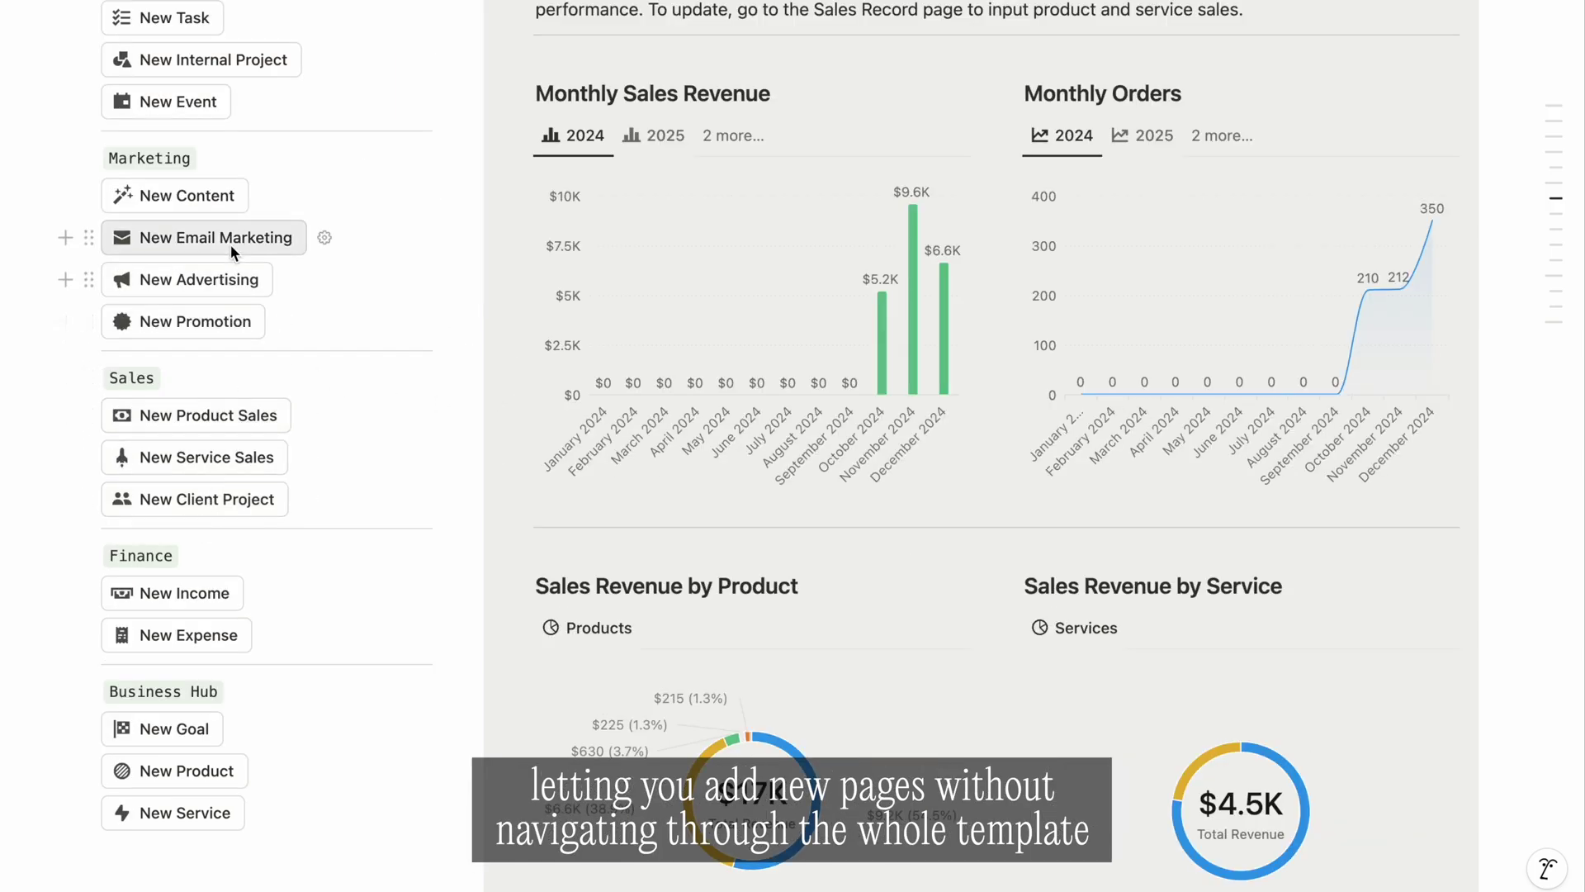
click(211, 62)
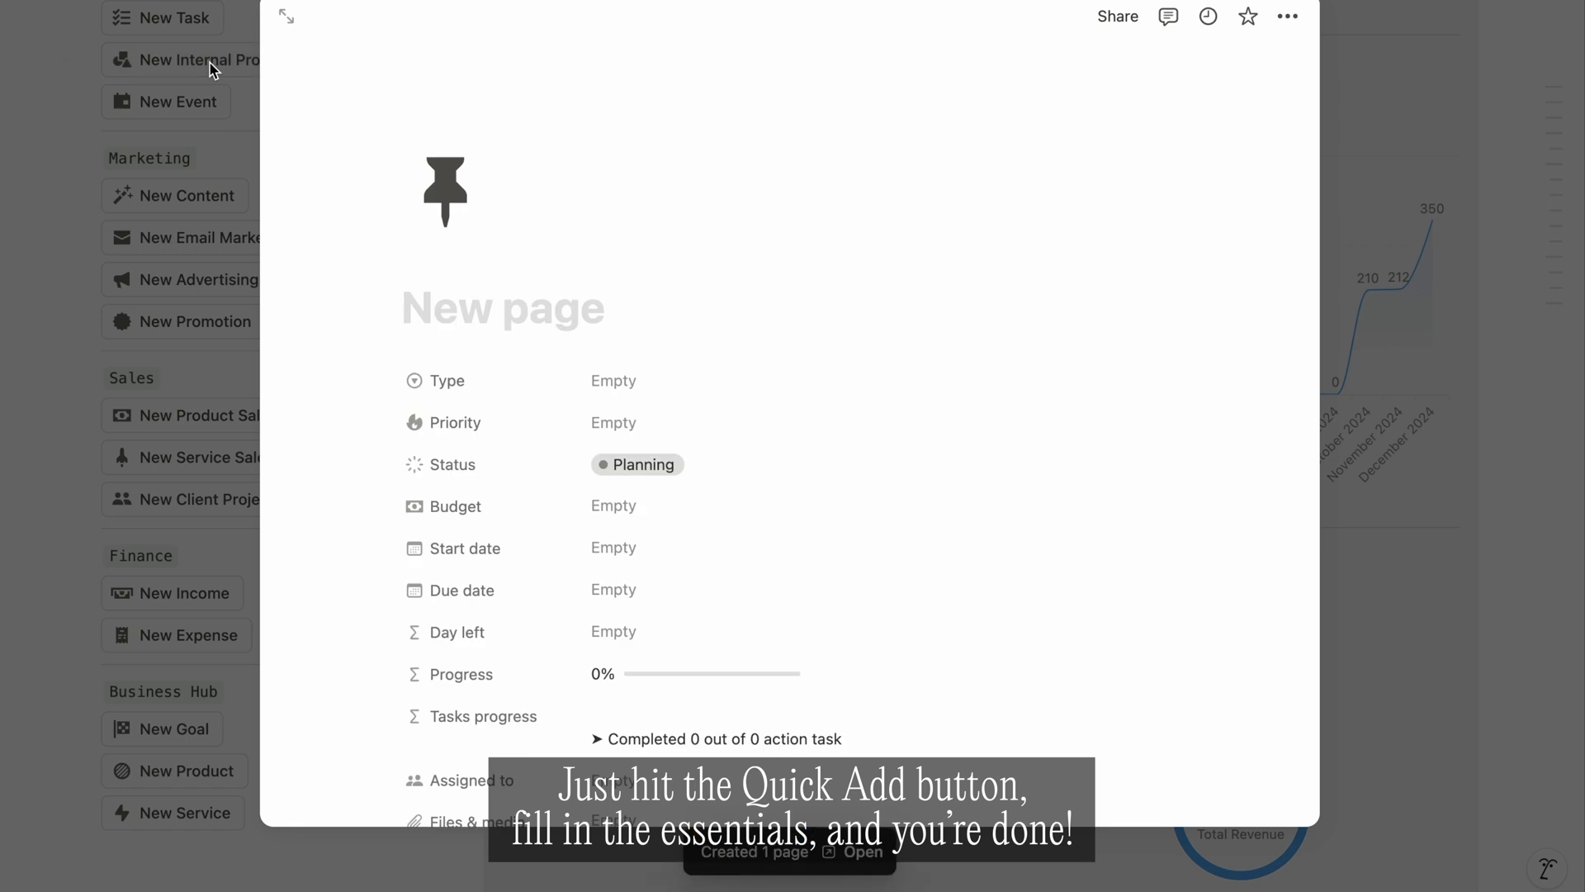
text(New)
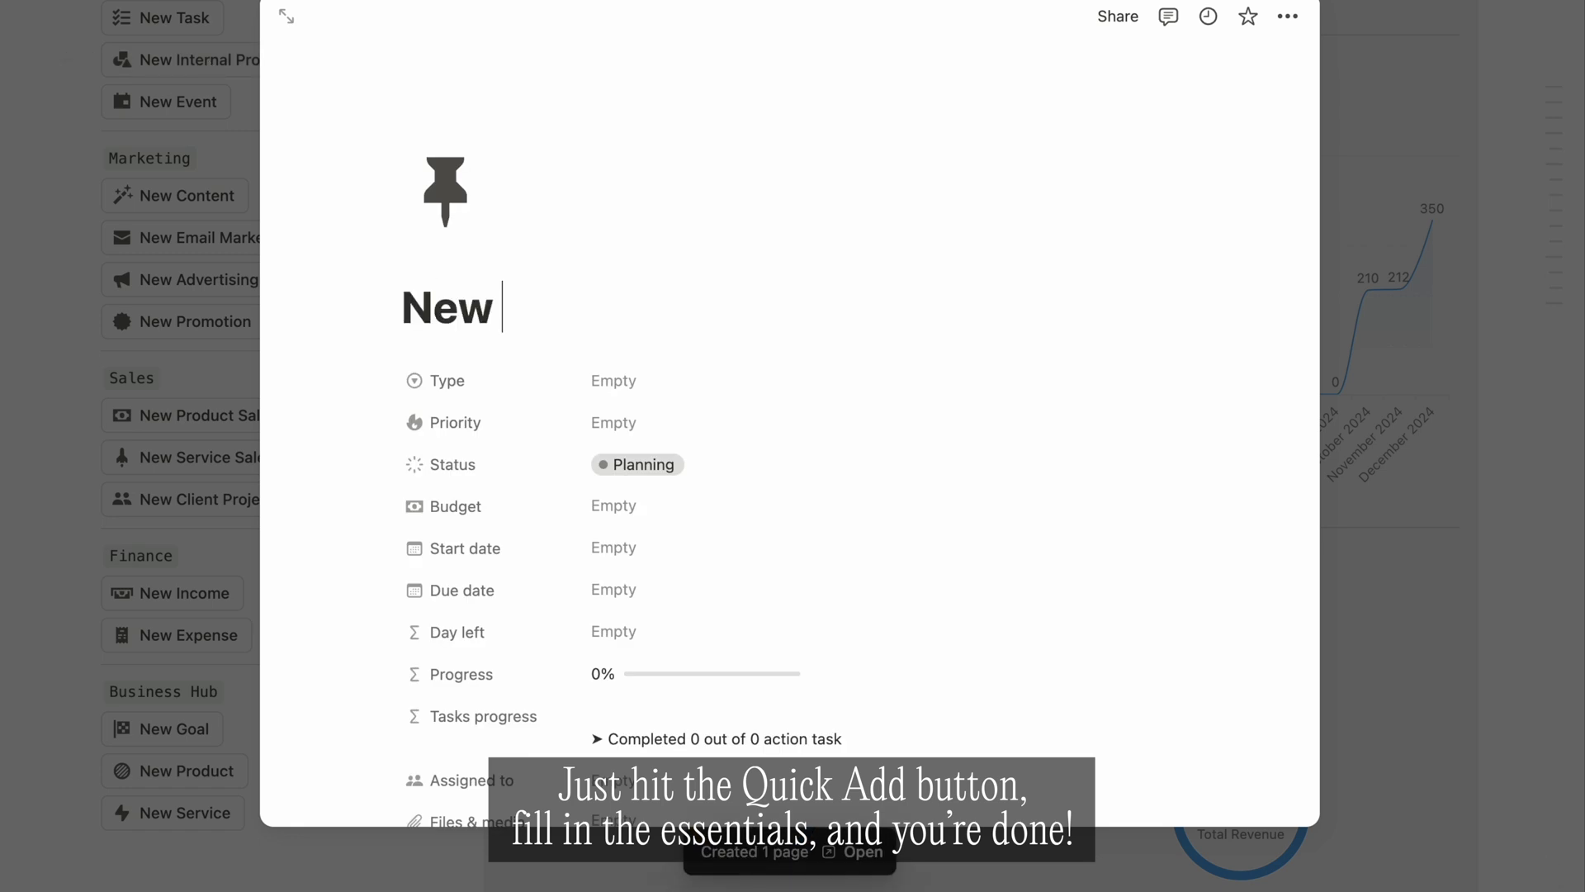
text( Project)
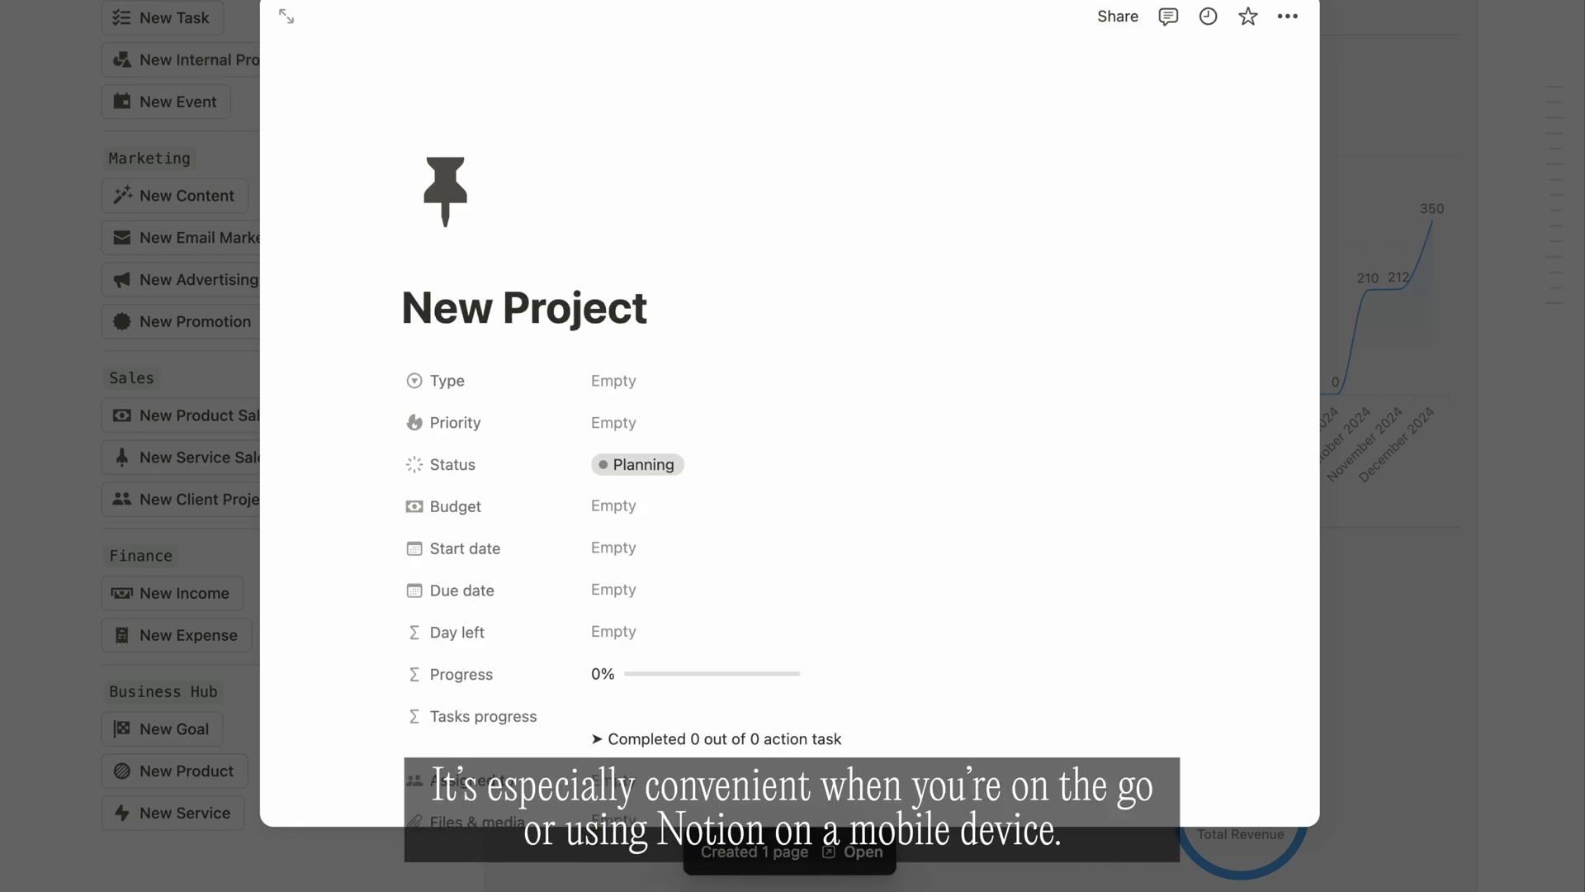
scroll(608, 379, down, 1)
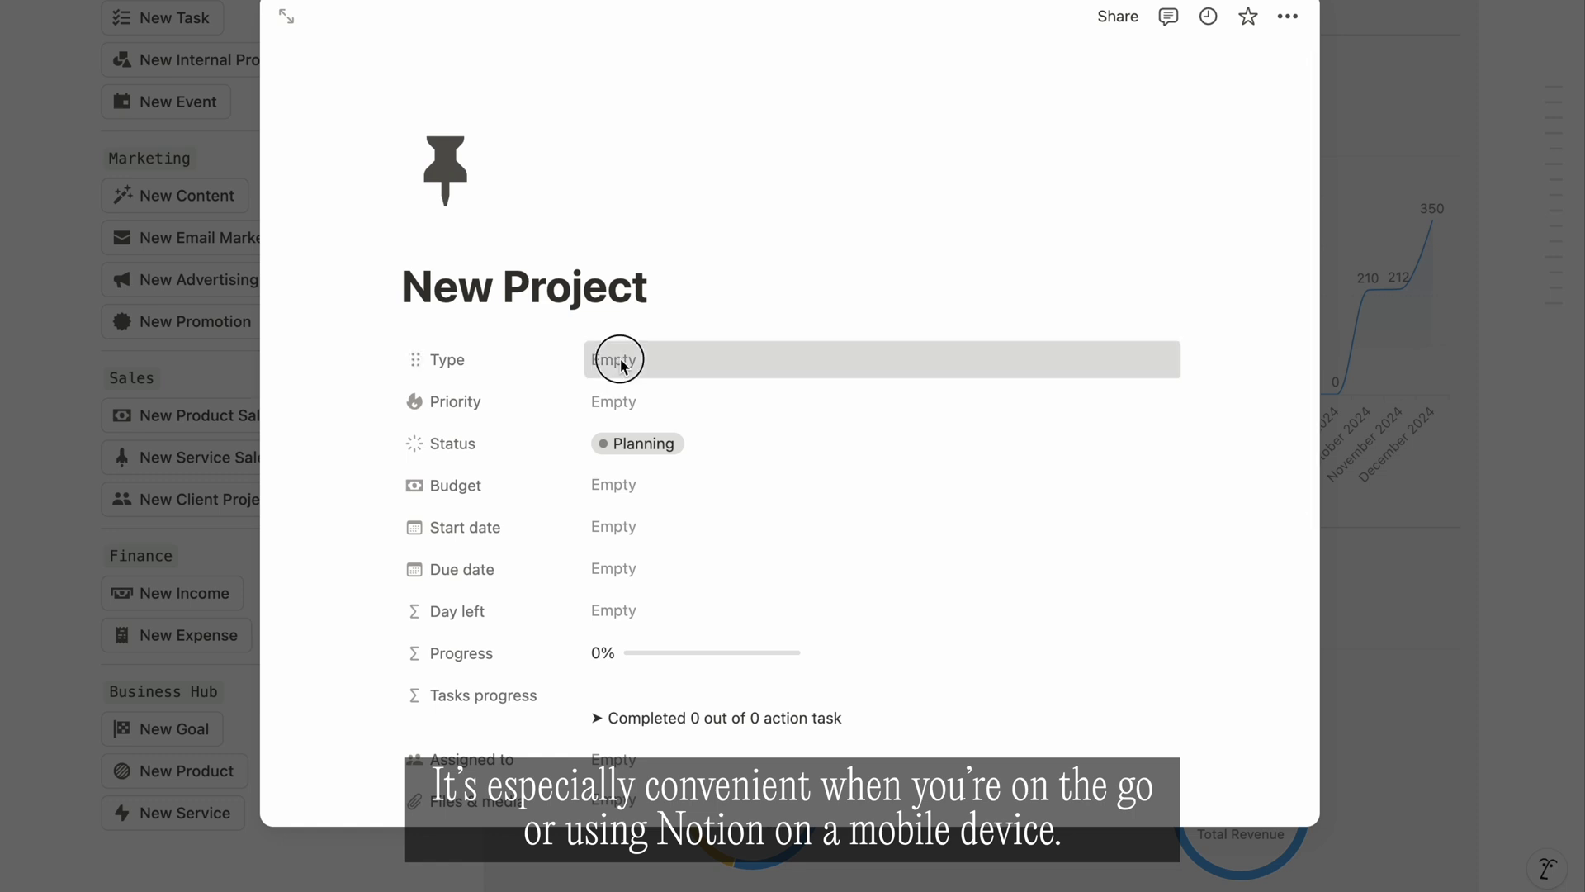
click(622, 364)
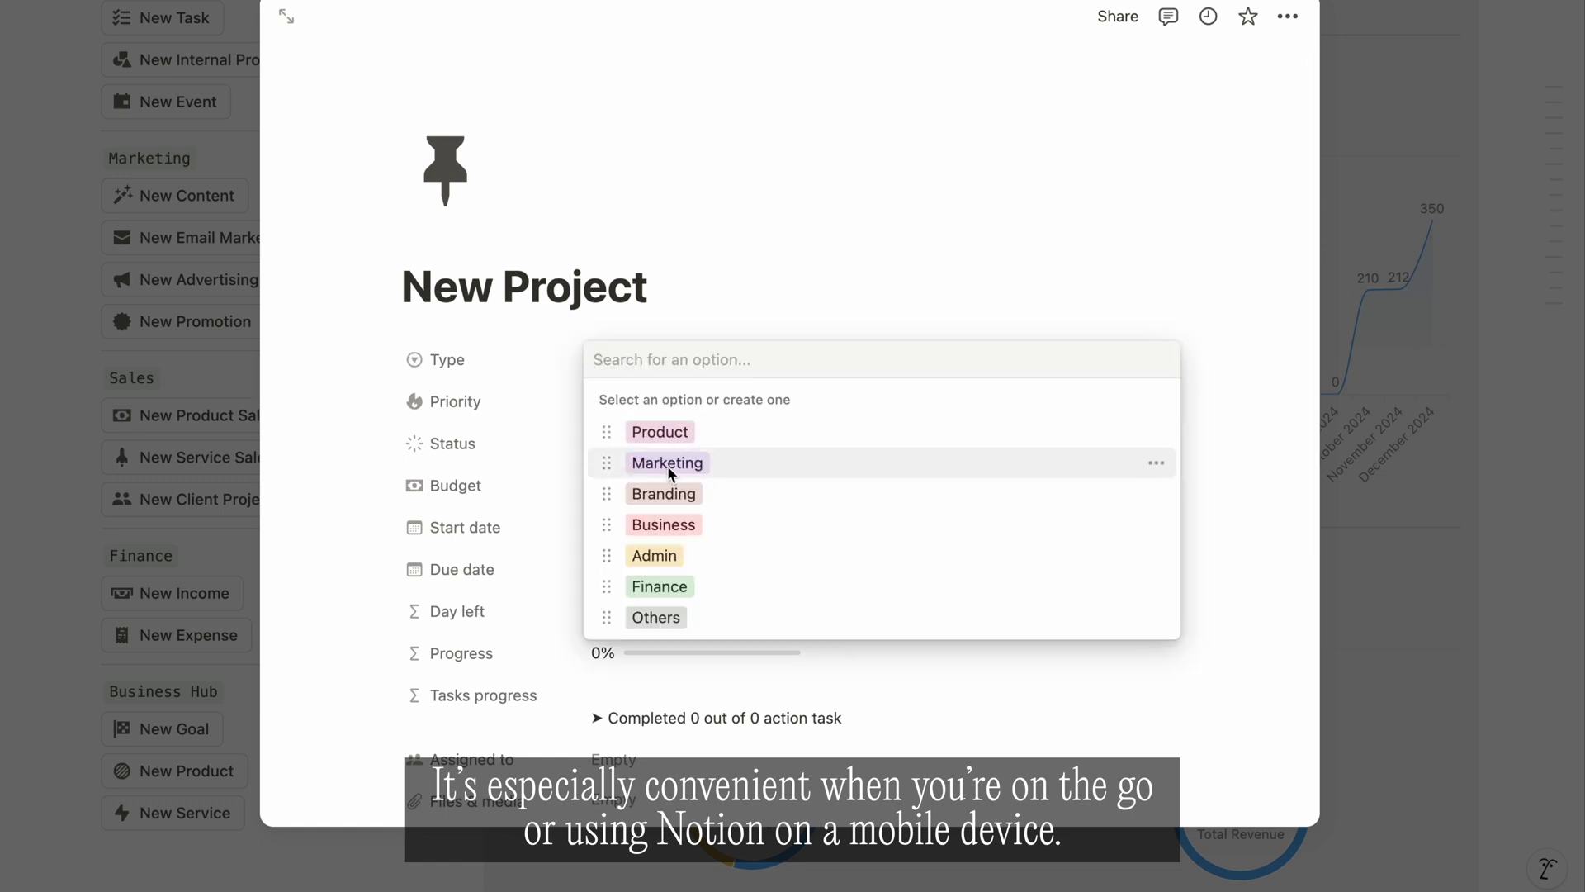
click(666, 493)
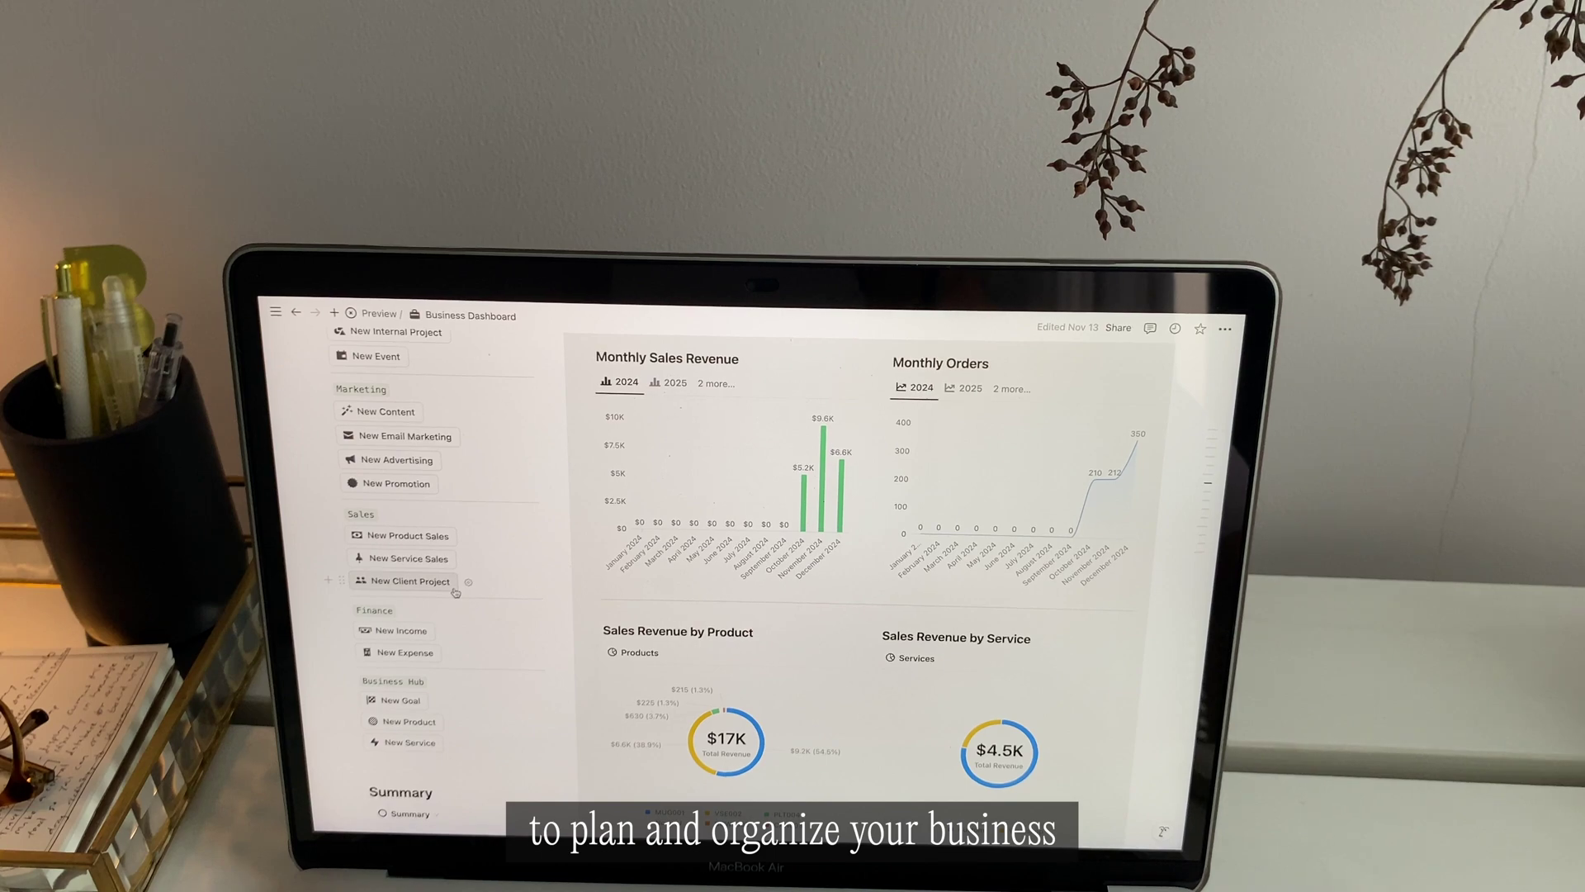
scroll(454, 588, down, 5)
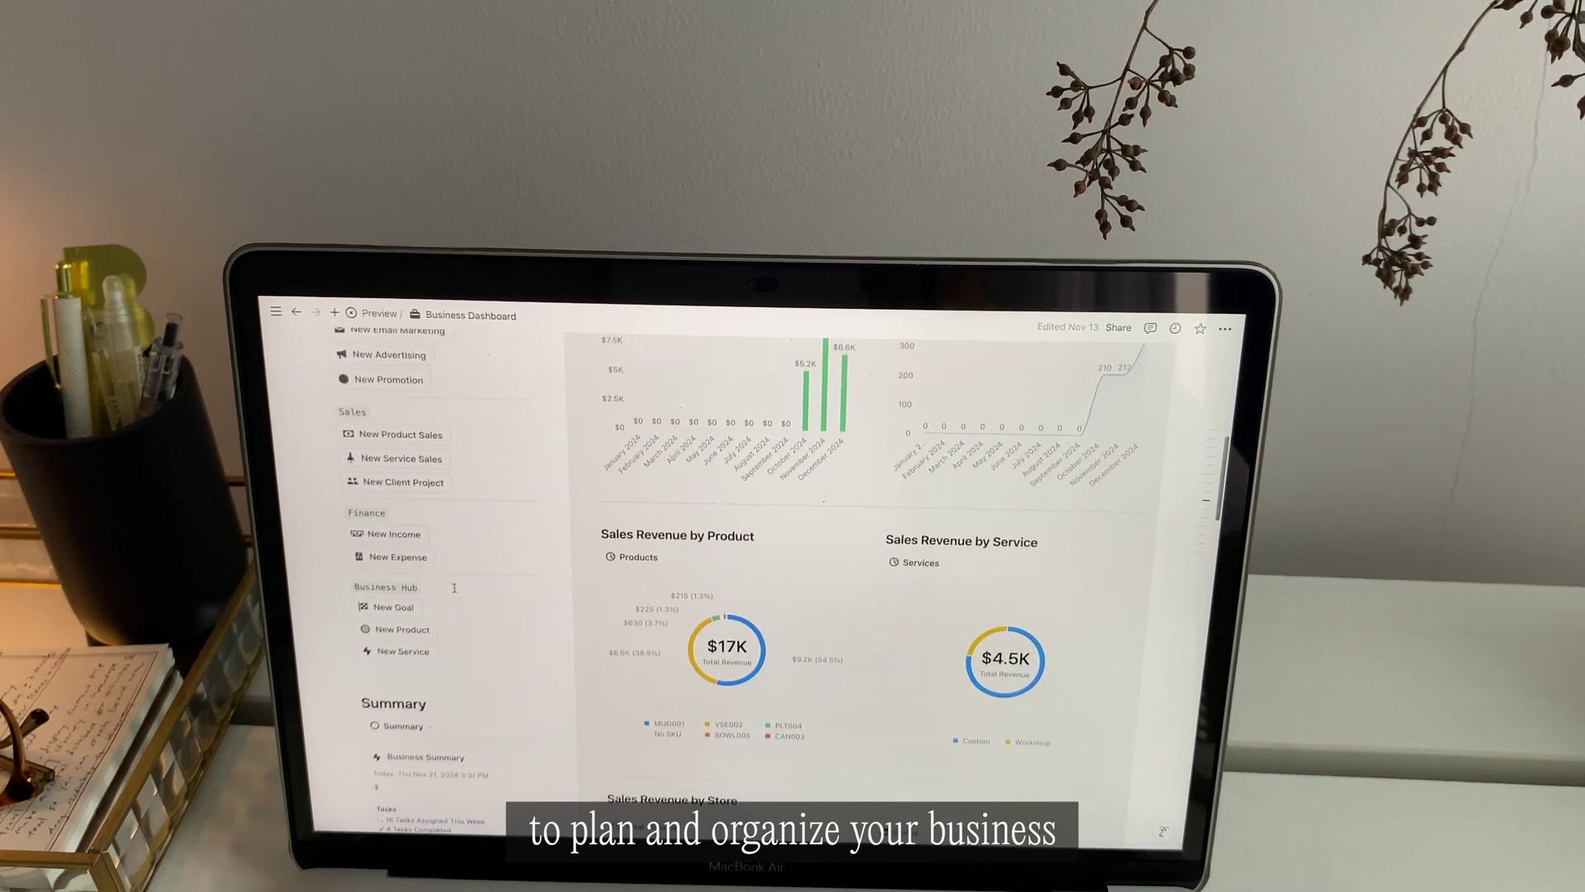
scroll(454, 588, down, 5)
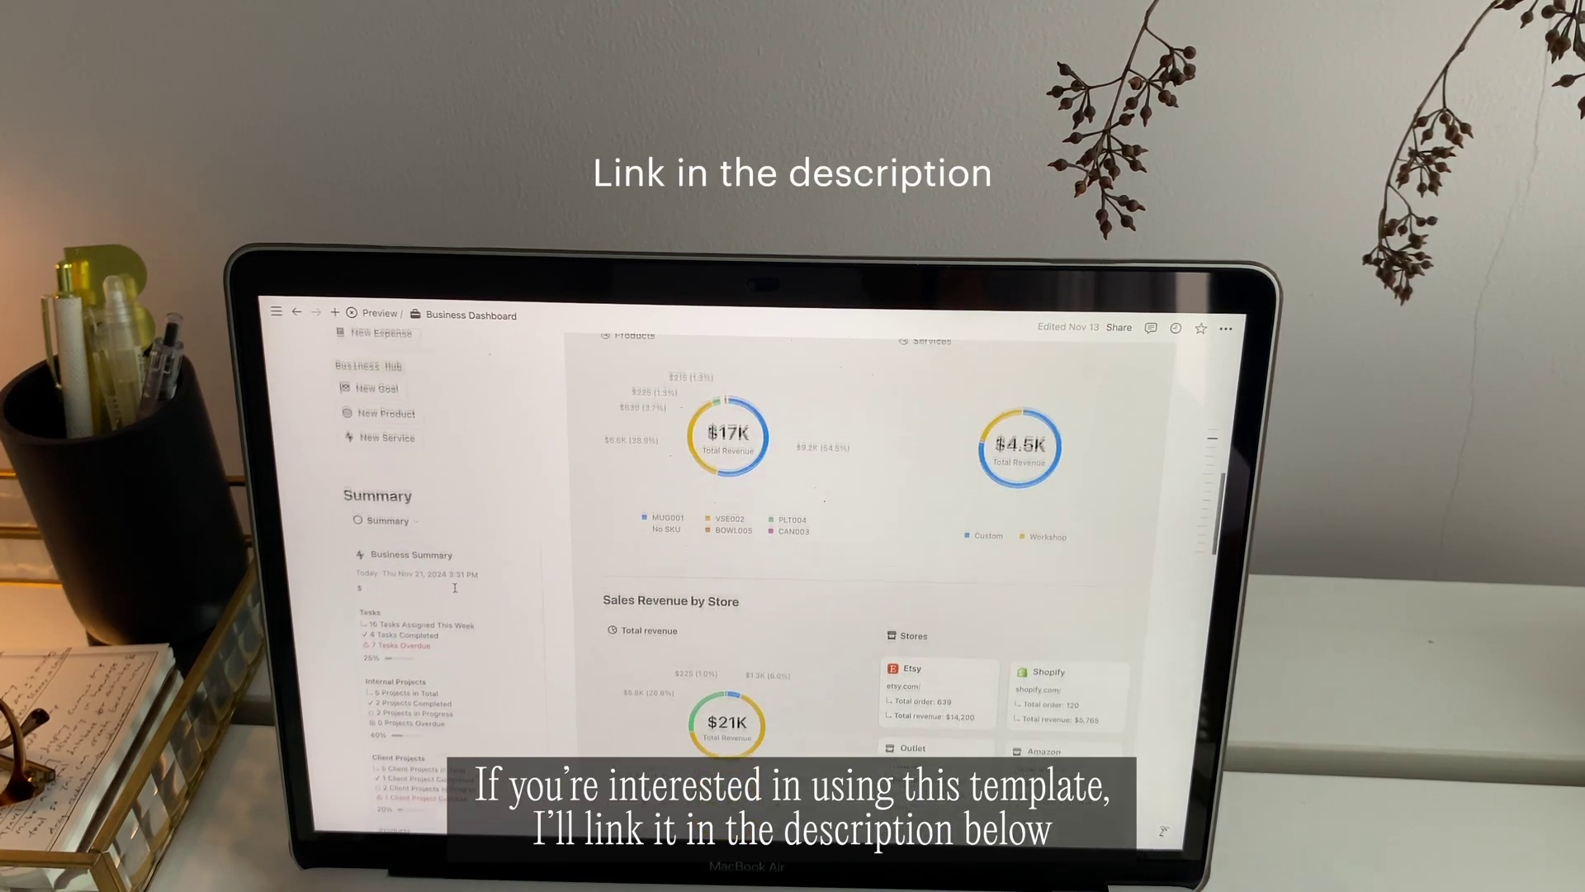
scroll(455, 592, down, 5)
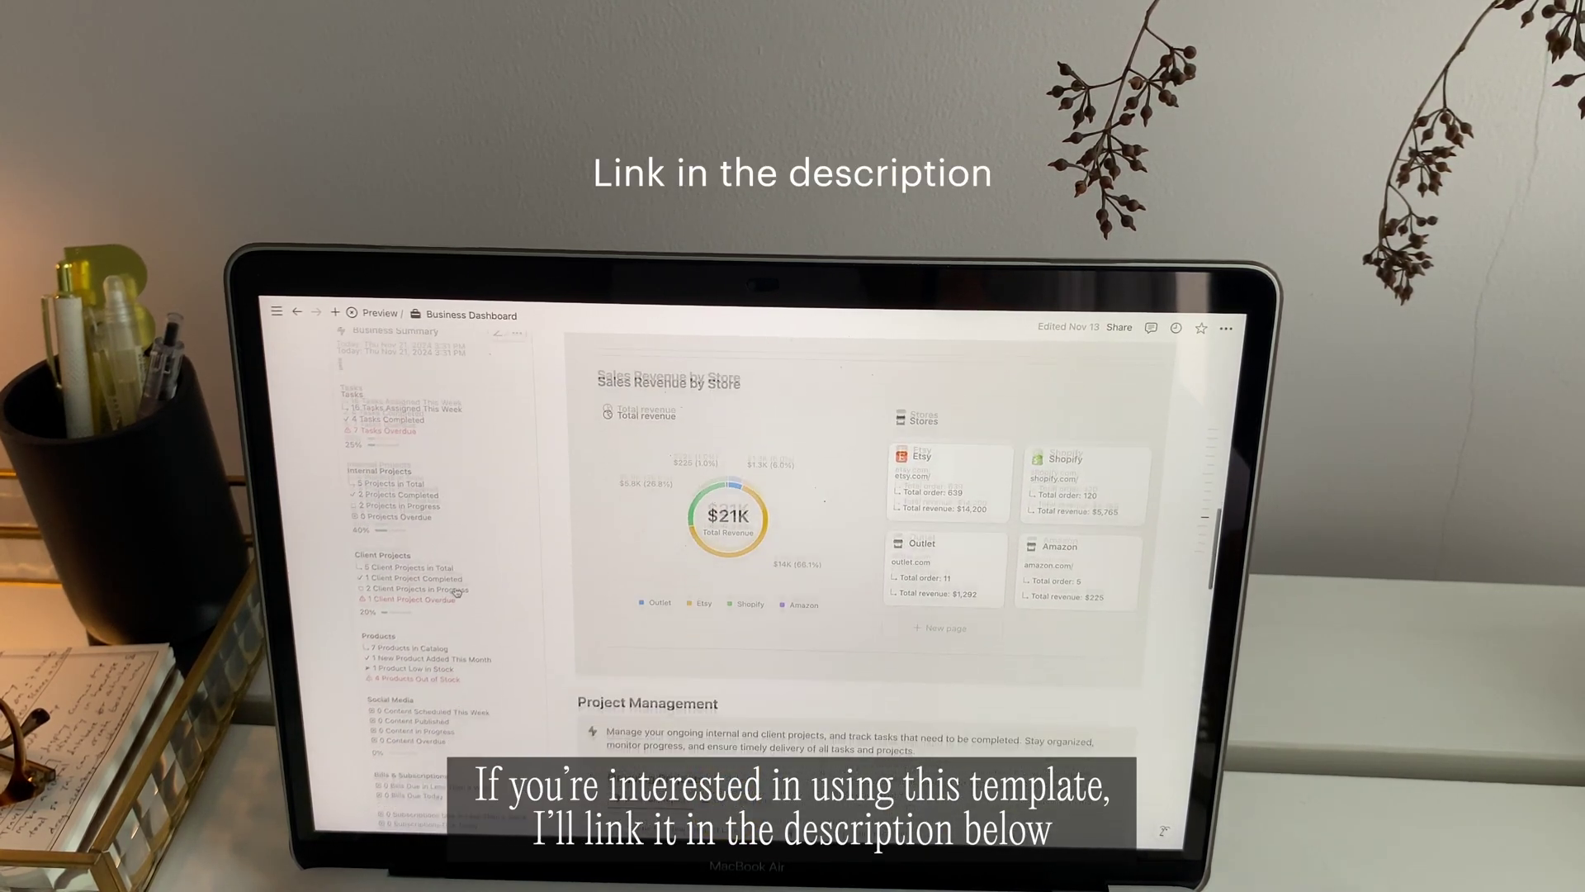
scroll(457, 591, down, 5)
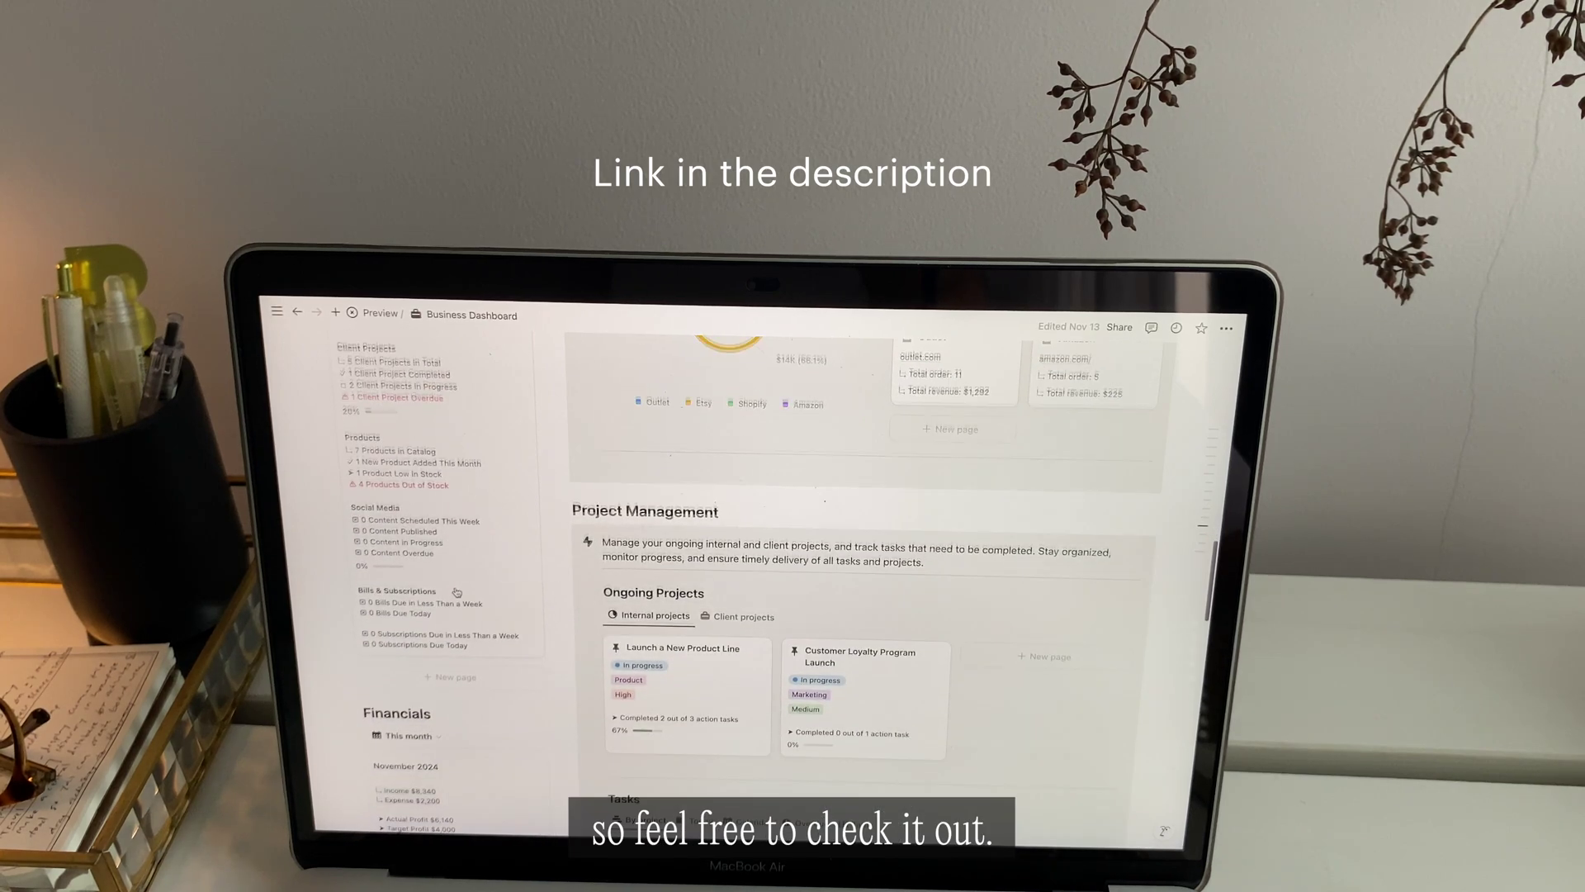